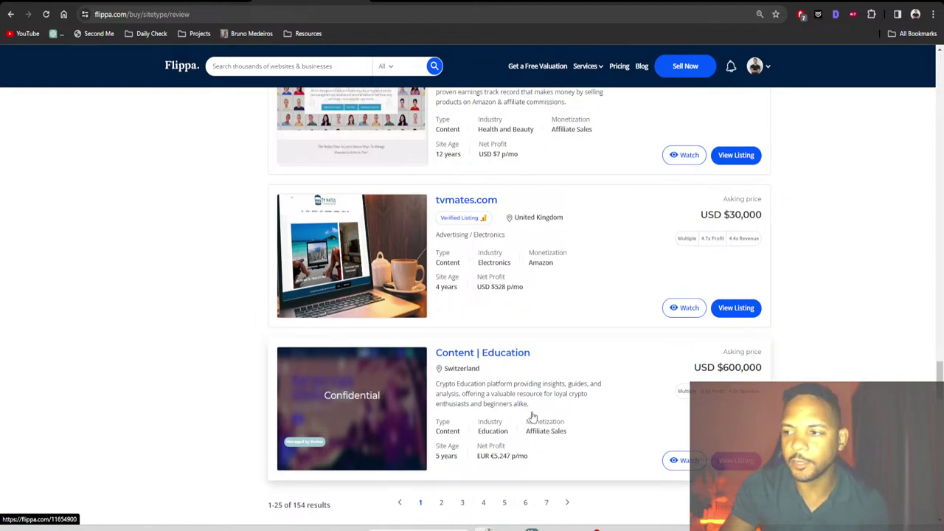
Switch to the text notes and highlight the Flippa.com entry under "1. Demanda"
{"action": "mouse_move", "coordinate": [548, 527]}
{"action": "left_click", "coordinate": [568, 509]}
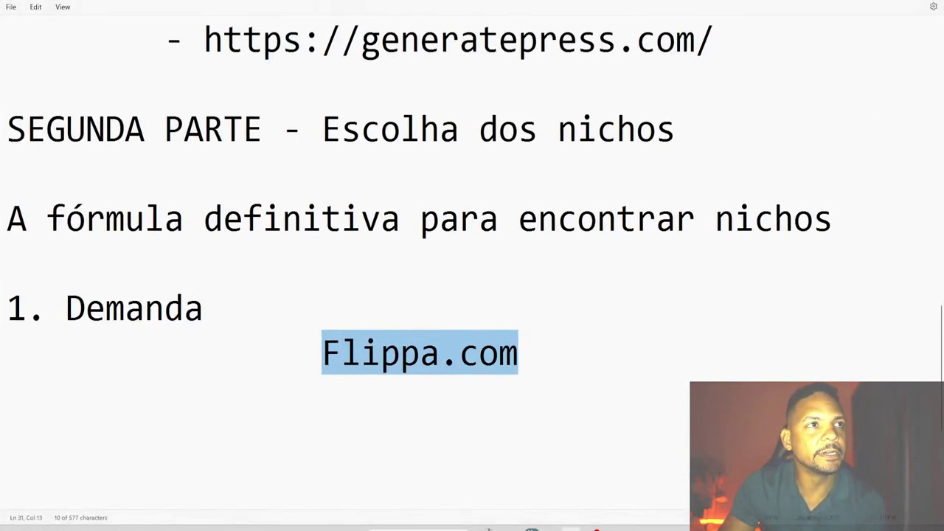
{"action": "left_click", "coordinate": [381, 356]}
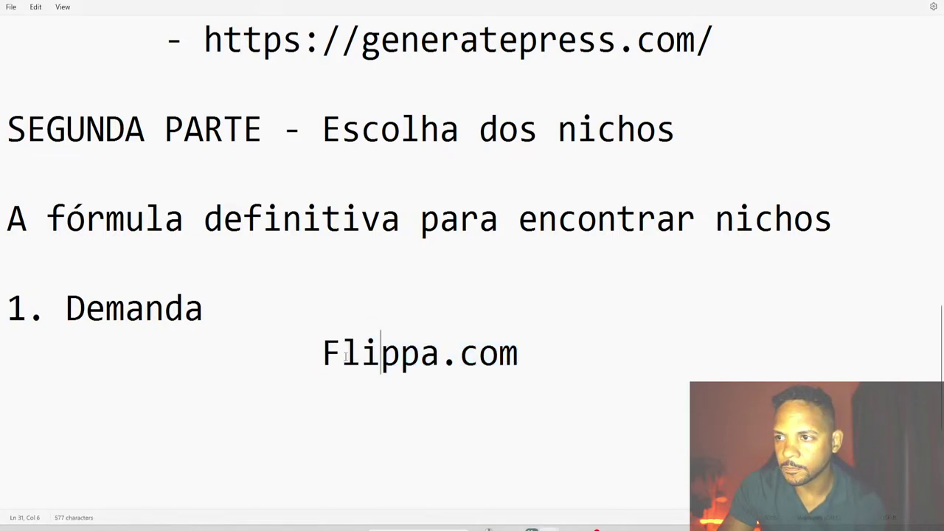
{"action": "left_click_drag", "start_coordinate": [323, 355], "coordinate": [520, 358]}
{"action": "left_click", "coordinate": [518, 358]}
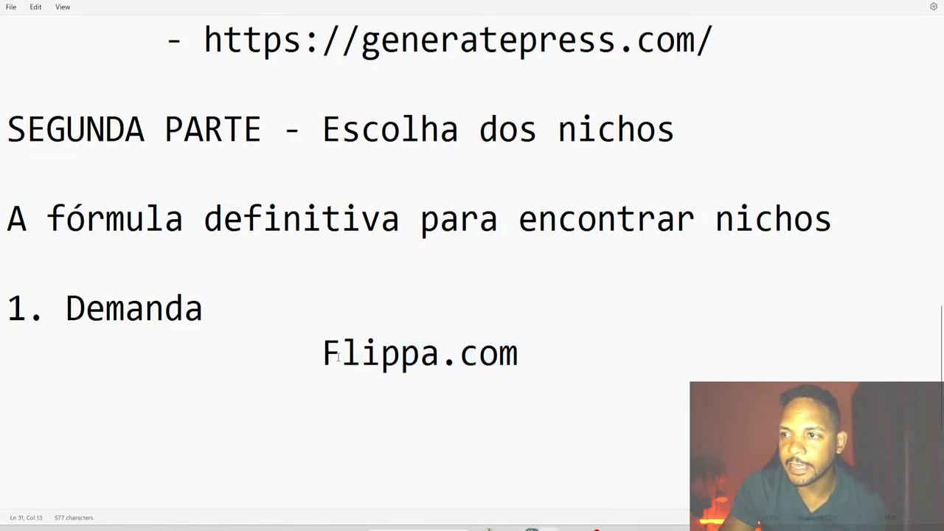
{"action": "left_click_drag", "start_coordinate": [329, 357], "coordinate": [525, 358]}
{"action": "left_click", "coordinate": [521, 356]}
{"action": "left_click_drag", "start_coordinate": [323, 354], "coordinate": [526, 356]}
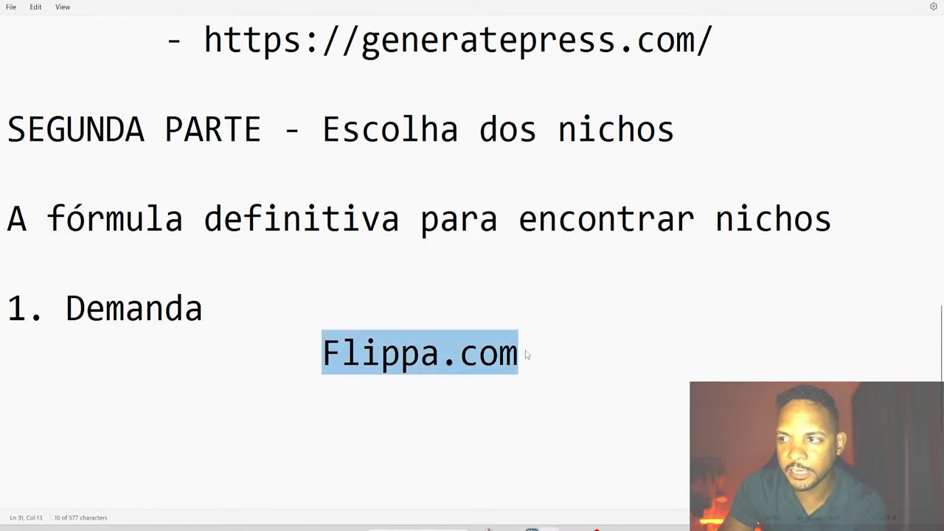
{"action": "left_click", "coordinate": [458, 366]}
{"action": "left_click_drag", "start_coordinate": [323, 355], "coordinate": [514, 355]}
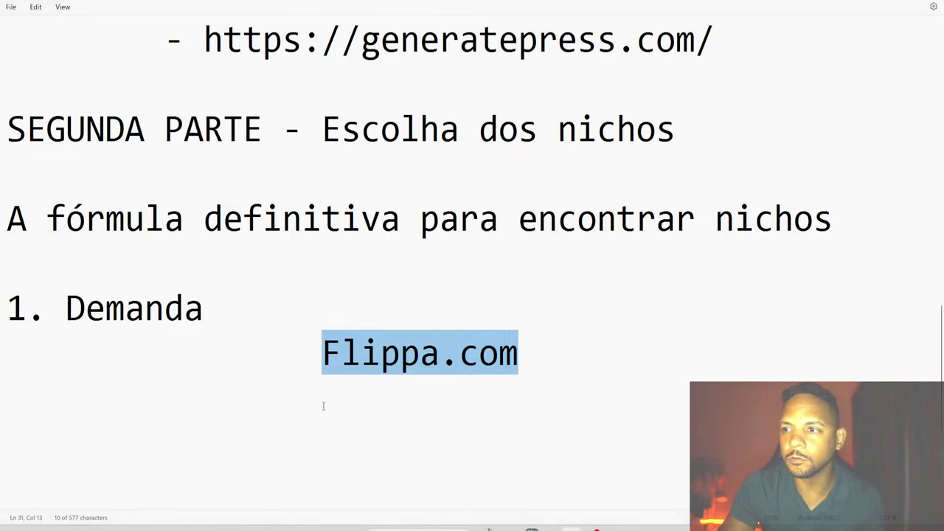
Add the line "Semrush -> melhores" below Flippa.com, indent it to match, and highlight the word Semrush
{"action": "left_click", "coordinate": [362, 406]}
{"action": "key", "text": "Tab"}
{"action": "type", "text": "Semrush -> melhores"}
{"action": "key", "text": "Home"}
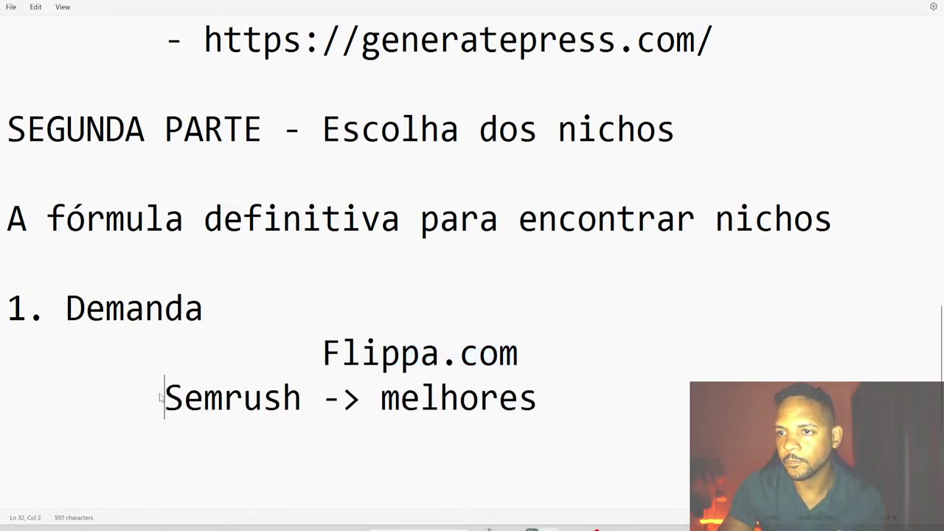
{"action": "key", "text": "Tab"}
{"action": "double_click", "coordinate": [460, 398]}
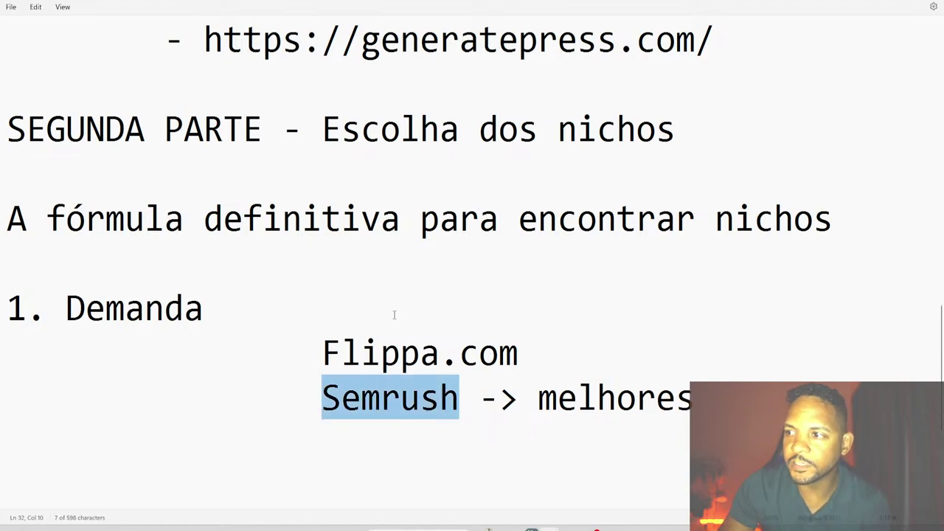
Switch to the browser and open the Semrush projects page in a new tab
{"action": "key", "text": "alt+Tab"}
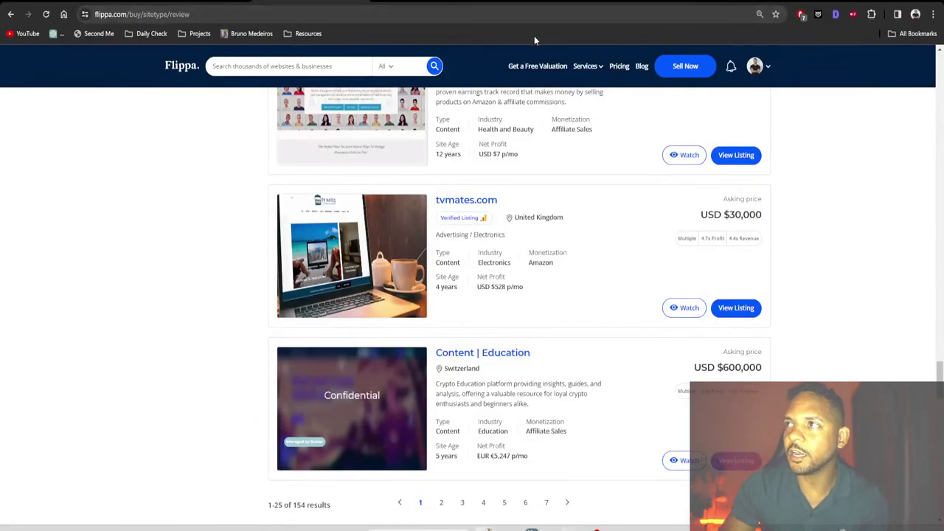
{"action": "key", "text": "ctrl+t"}
{"action": "type", "text": "sem"}
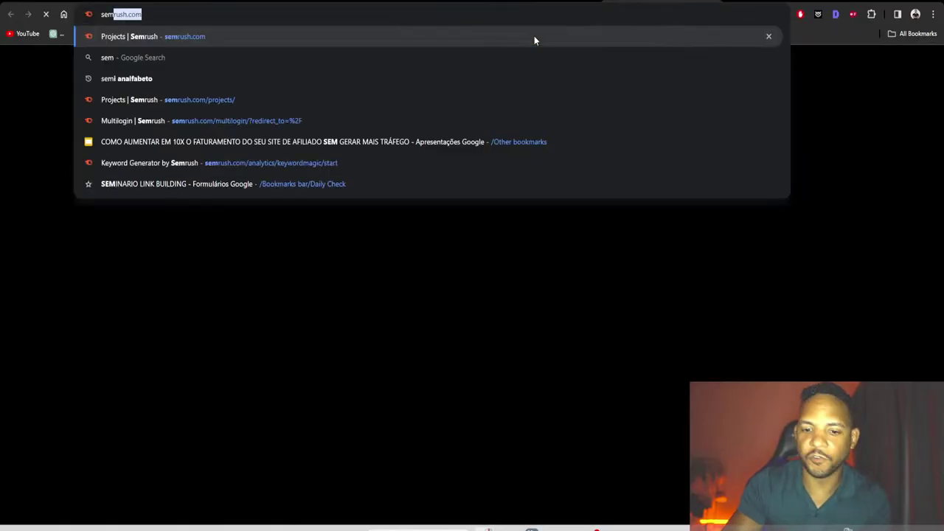
{"action": "key", "text": "Return"}
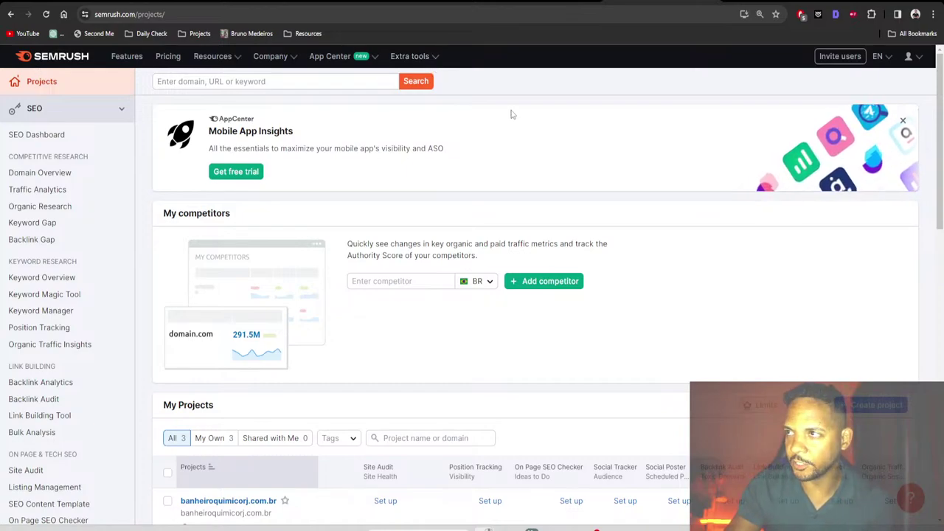
Open the SEO Pack site (seopack.org) in a new tab and go to its subscription plans
{"action": "key", "text": "ctrl+t"}
{"action": "type", "text": "seo"}
{"action": "key", "text": "Return"}
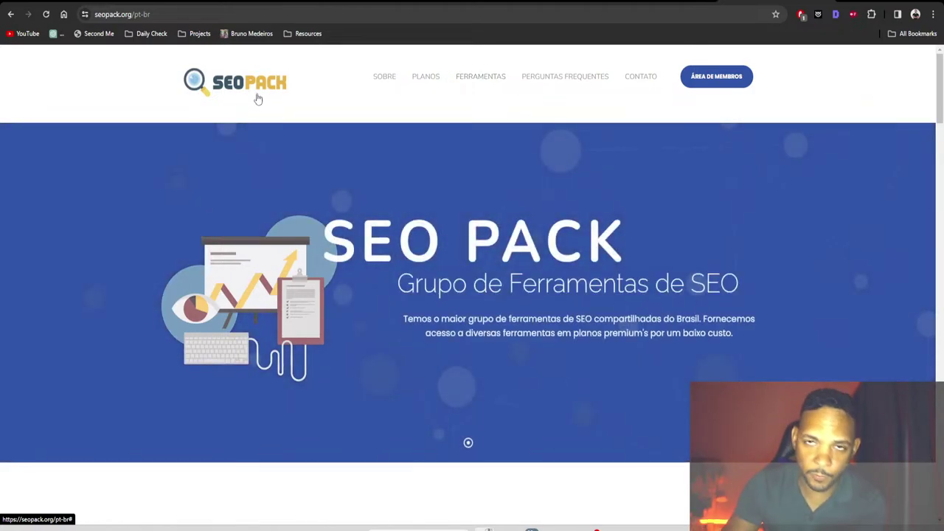
{"action": "left_click", "coordinate": [430, 76]}
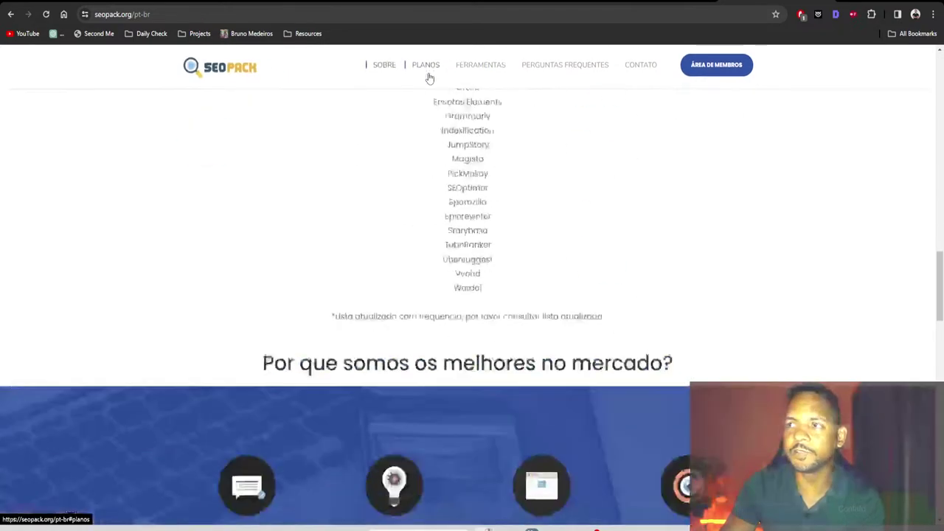
{"action": "left_click", "coordinate": [430, 77]}
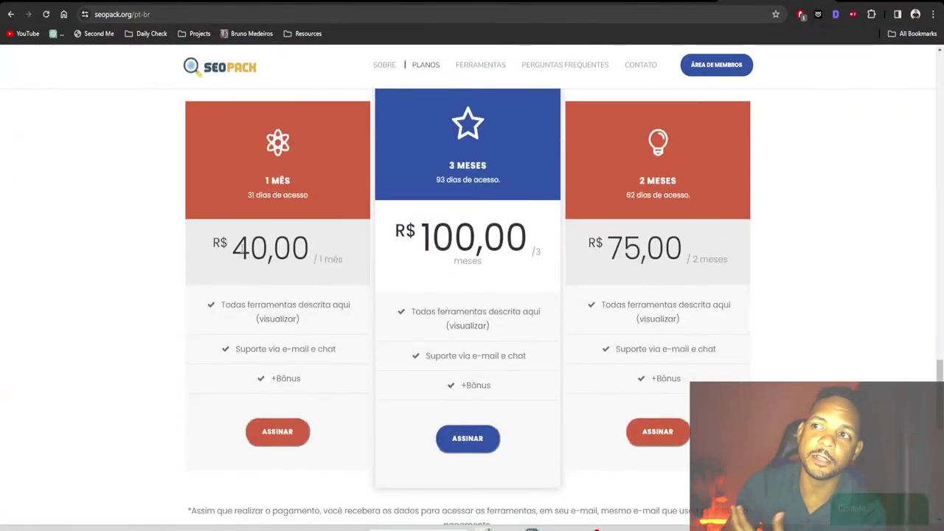
Highlight the price of the one-month plan, check its payment options, and dismiss them
{"action": "left_click_drag", "start_coordinate": [231, 248], "coordinate": [307, 248]}
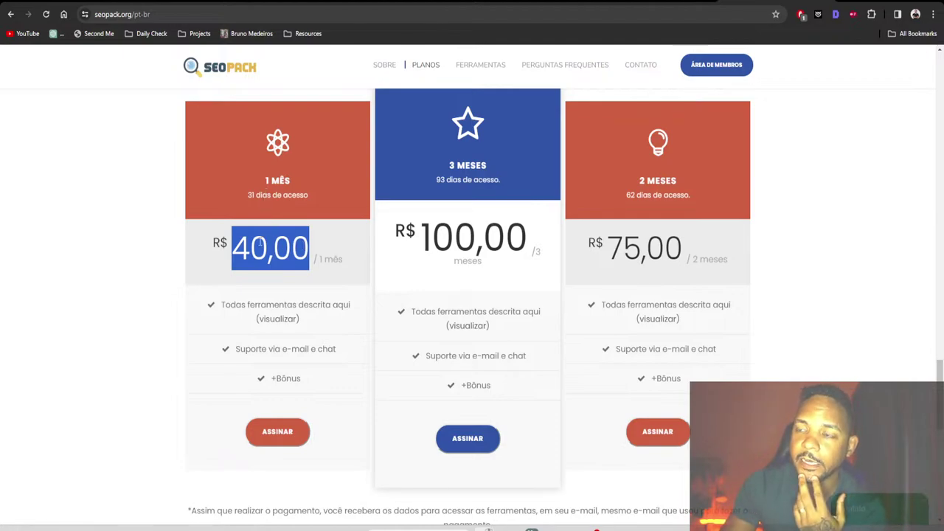
{"action": "left_click", "coordinate": [260, 242]}
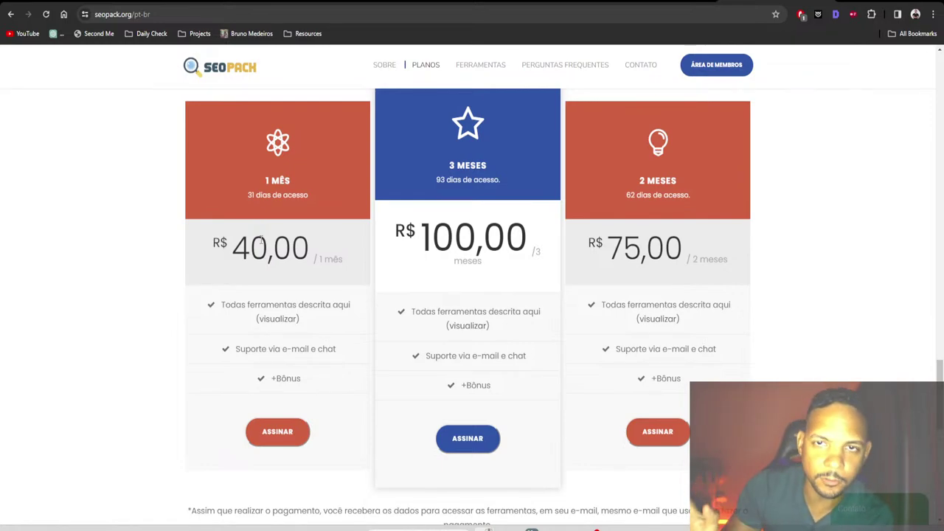
{"action": "scroll", "coordinate": [260, 242], "scroll_direction": "down", "scroll_amount": 2}
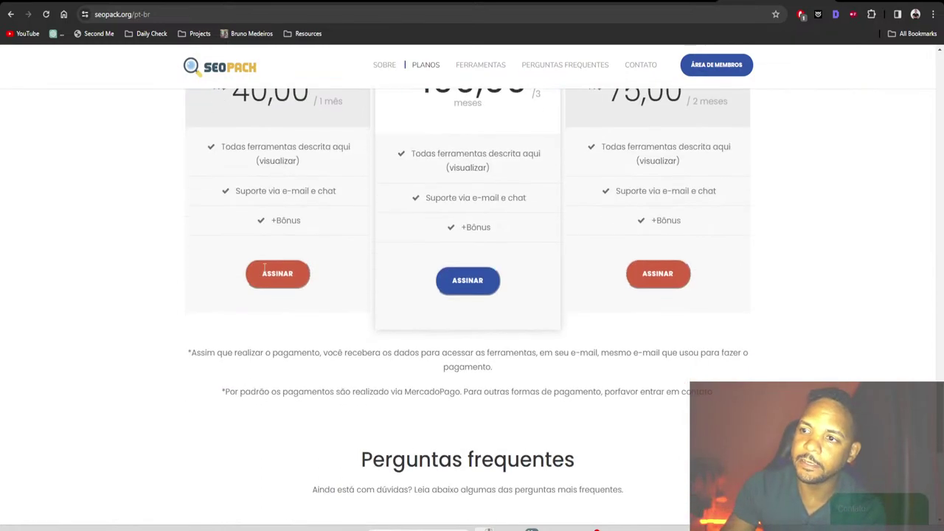
{"action": "left_click", "coordinate": [285, 275]}
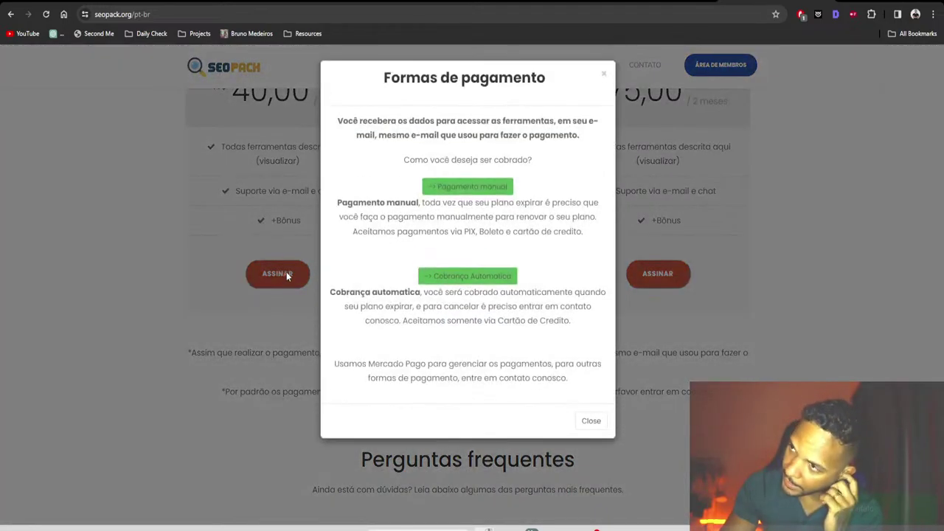
{"action": "left_click", "coordinate": [605, 74]}
Examine SEO Pack's service description, its list of included tools and its bonus tools
{"action": "scroll", "coordinate": [499, 250], "scroll_direction": "up", "scroll_amount": 6}
{"action": "scroll", "coordinate": [499, 249], "scroll_direction": "up", "scroll_amount": 10}
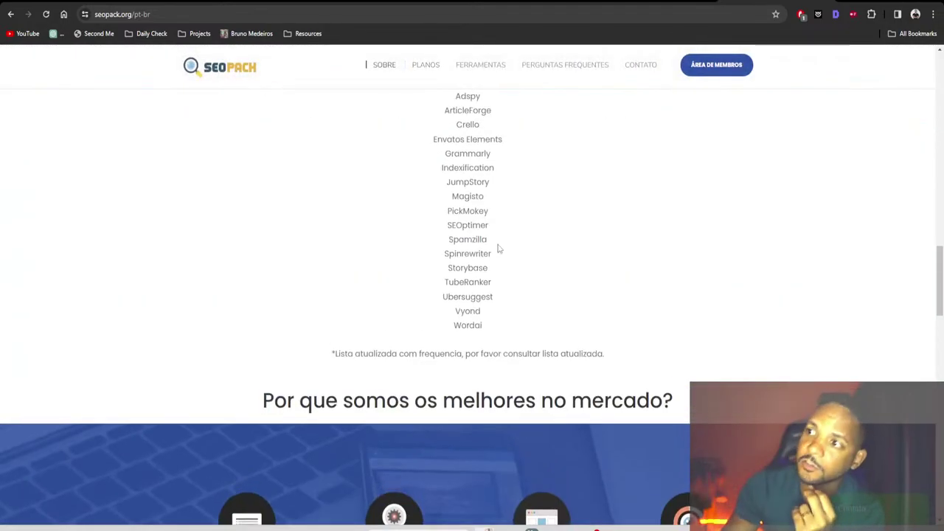
{"action": "scroll", "coordinate": [498, 250], "scroll_direction": "up", "scroll_amount": 3}
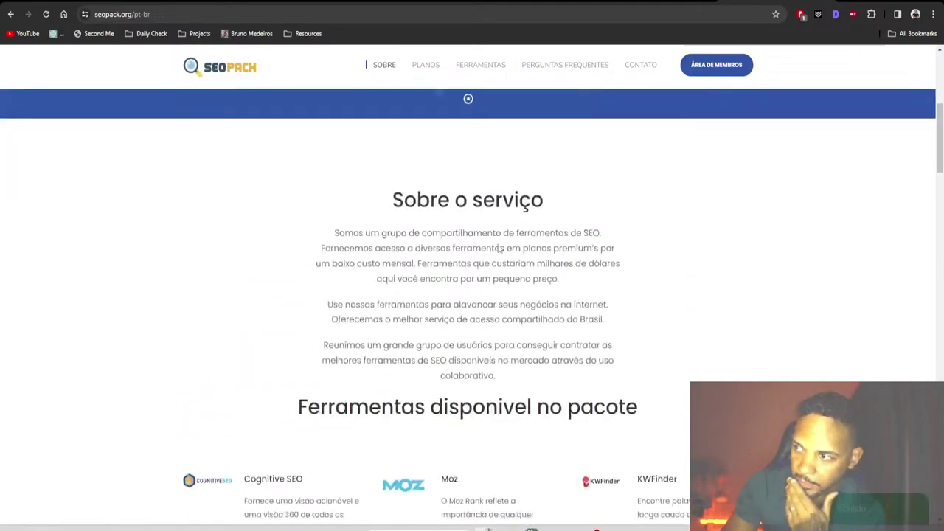
{"action": "scroll", "coordinate": [499, 250], "scroll_direction": "down", "scroll_amount": 3}
{"action": "scroll", "coordinate": [498, 249], "scroll_direction": "up", "scroll_amount": 4}
{"action": "scroll", "coordinate": [495, 249], "scroll_direction": "down", "scroll_amount": 10}
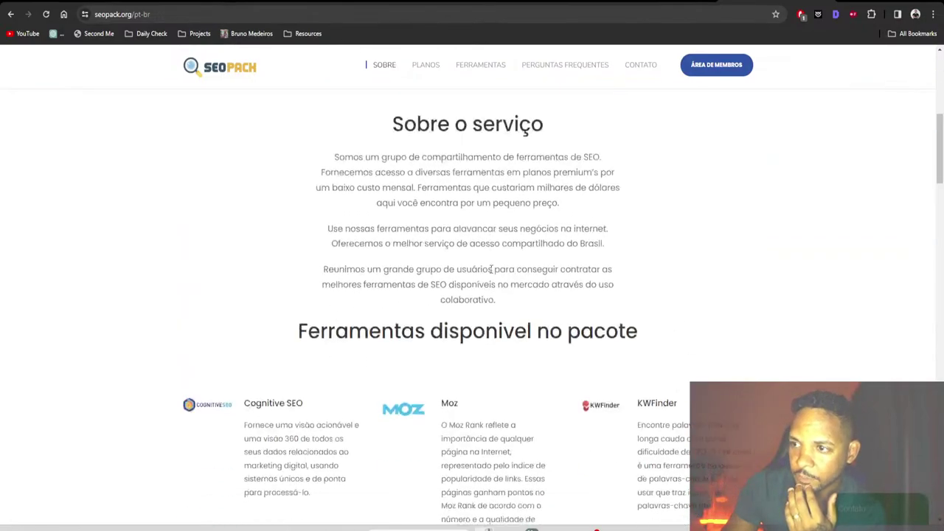
{"action": "scroll", "coordinate": [482, 276], "scroll_direction": "up", "scroll_amount": 2}
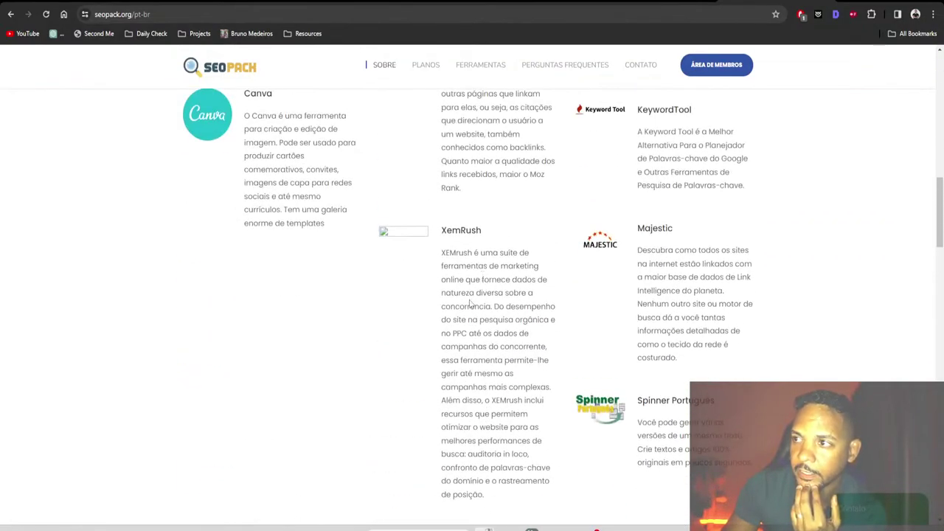
{"action": "scroll", "coordinate": [470, 304], "scroll_direction": "down", "scroll_amount": 5}
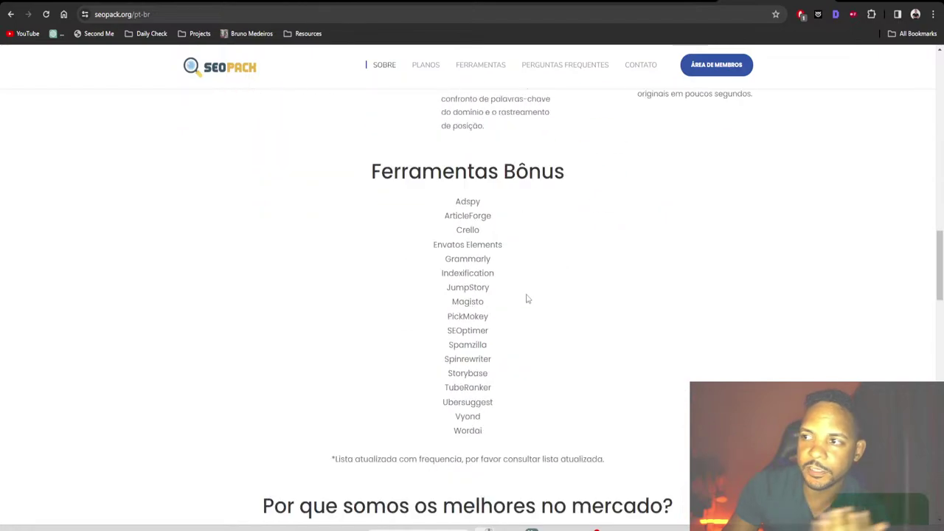
{"action": "scroll", "coordinate": [525, 299], "scroll_direction": "up", "scroll_amount": 15}
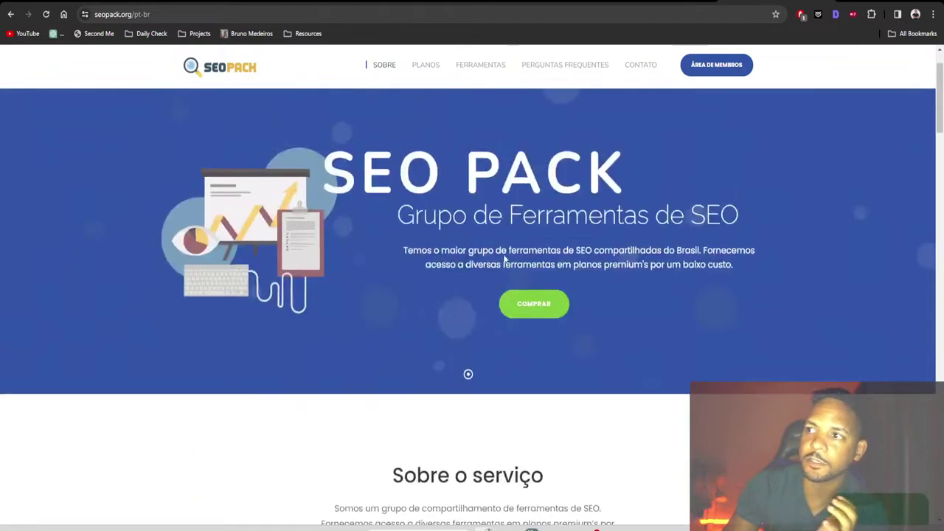
{"action": "key", "text": "ctrl+Tab"}
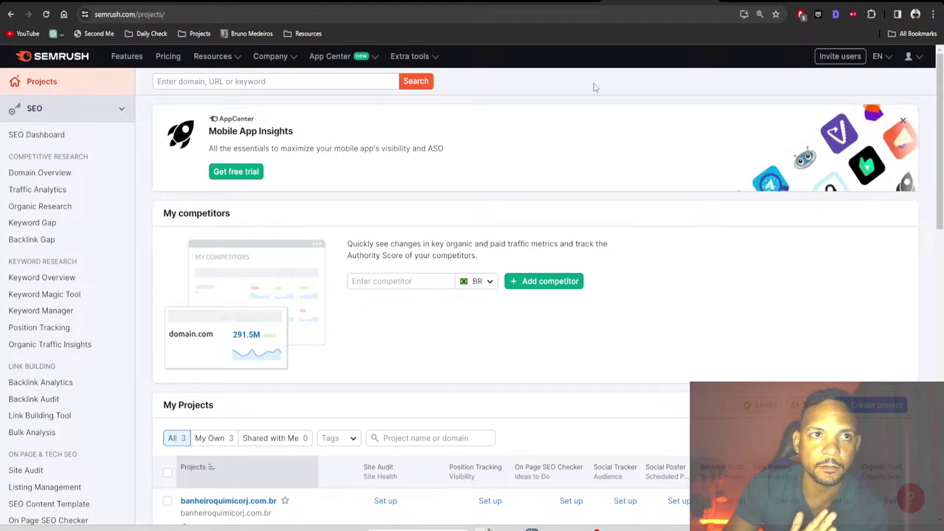
{"action": "key", "text": "ctrl+Tab"}
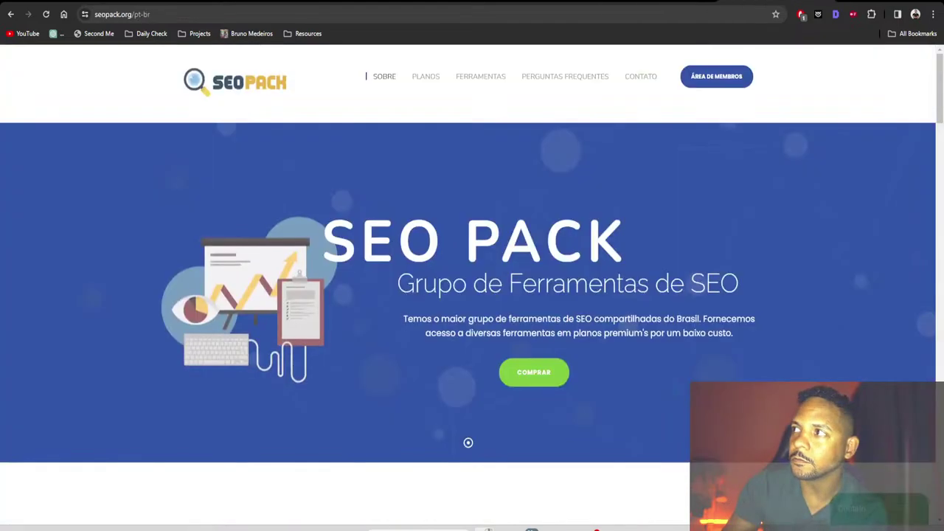
Search Google for "ferramentas seo" and look through the results
{"action": "left_click", "coordinate": [465, 15]}
{"action": "type", "text": "ferramentas seo"}
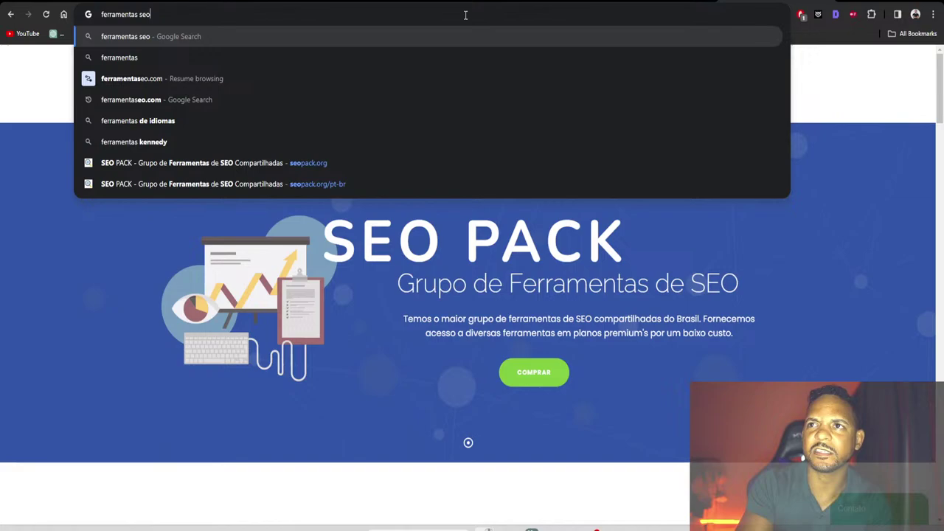
{"action": "key", "text": "Return"}
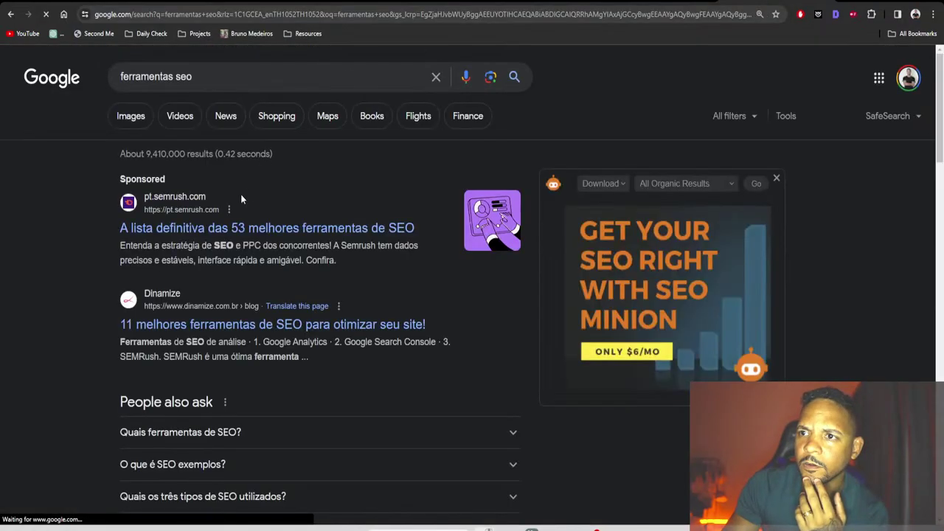
{"action": "scroll", "coordinate": [240, 194], "scroll_direction": "down", "scroll_amount": 4}
{"action": "scroll", "coordinate": [229, 233], "scroll_direction": "down", "scroll_amount": 2}
{"action": "scroll", "coordinate": [221, 184], "scroll_direction": "up", "scroll_amount": 5}
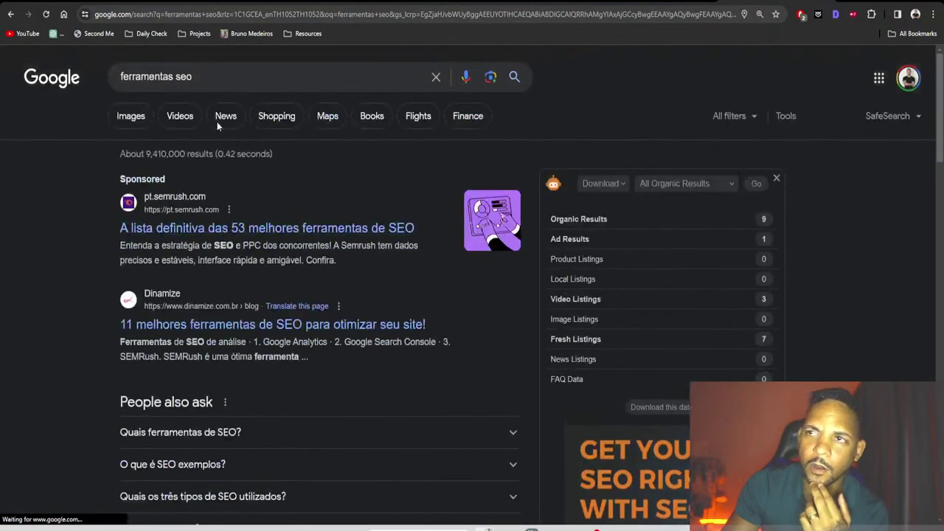
Refine the search to "ferramentas seo.com", view the ferramentasdeseo.com home page, and return to the results
{"action": "left_click", "coordinate": [209, 78]}
{"action": "type", "text": ".com"}
{"action": "key", "text": "Return"}
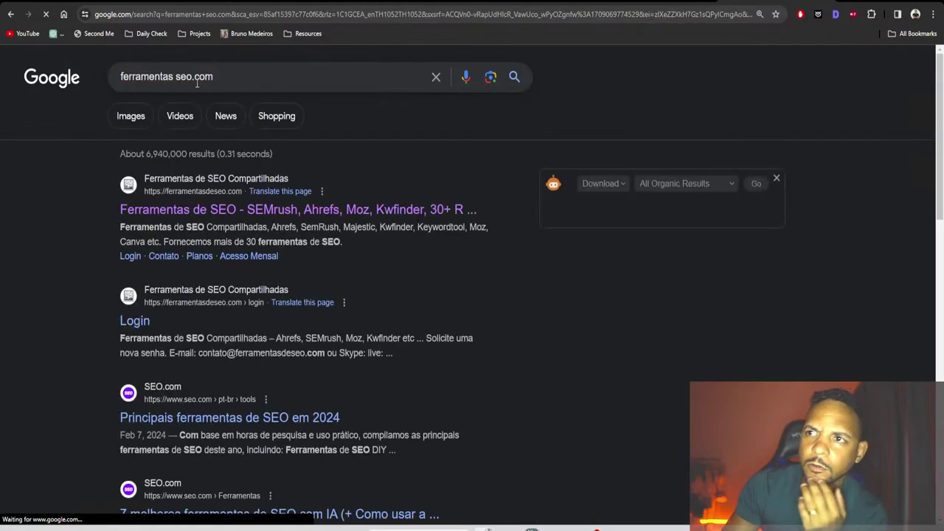
{"action": "left_click", "coordinate": [213, 209]}
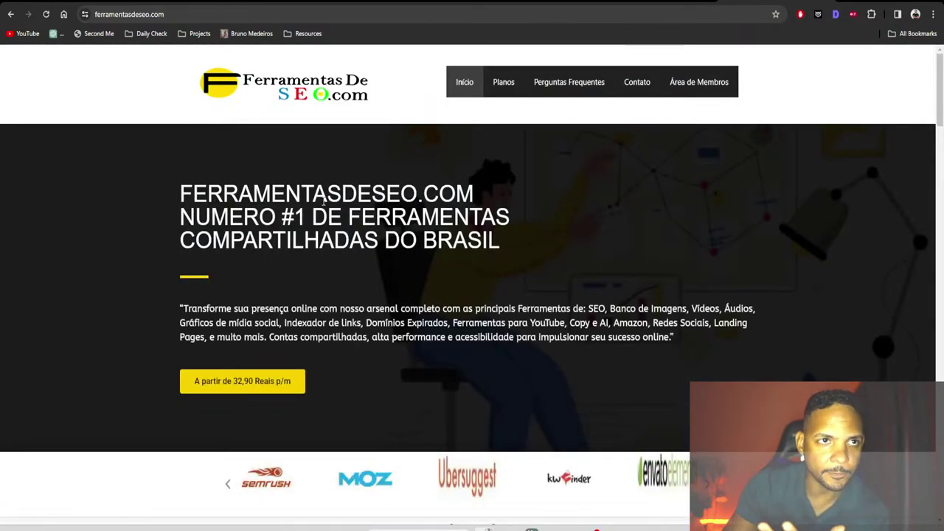
{"action": "key", "text": "alt+Left"}
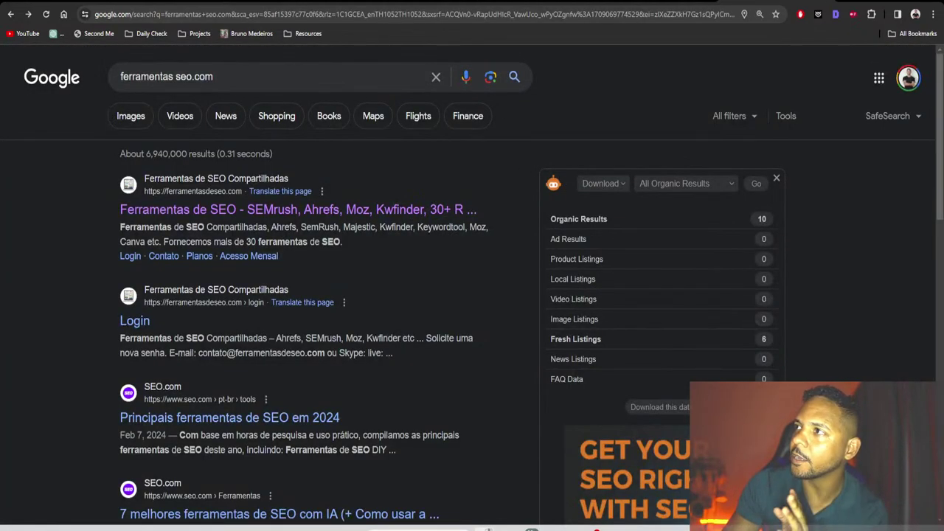
In Semrush's Keyword Magic Tool, search the Brazil database for "melhores" and restrict the keywords to Exact Match
{"action": "key", "text": "ctrl+Tab"}
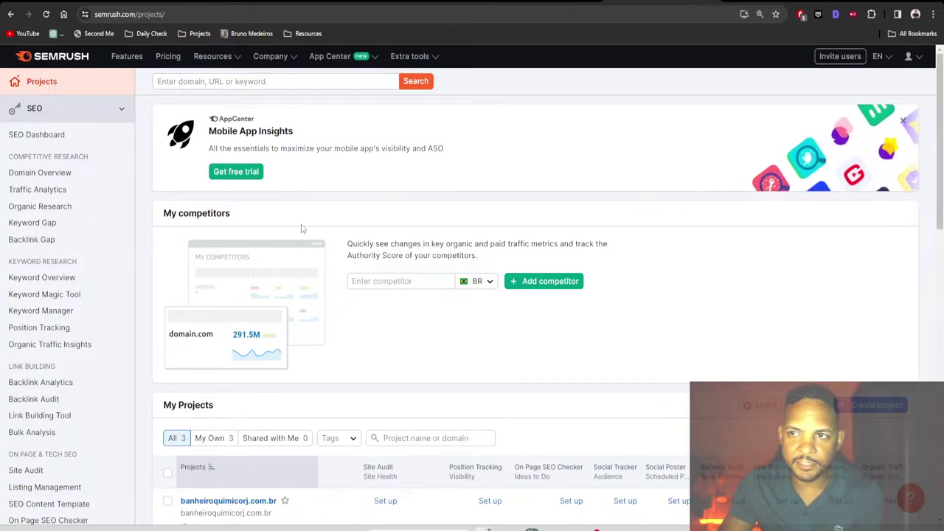
{"action": "left_click", "coordinate": [69, 295]}
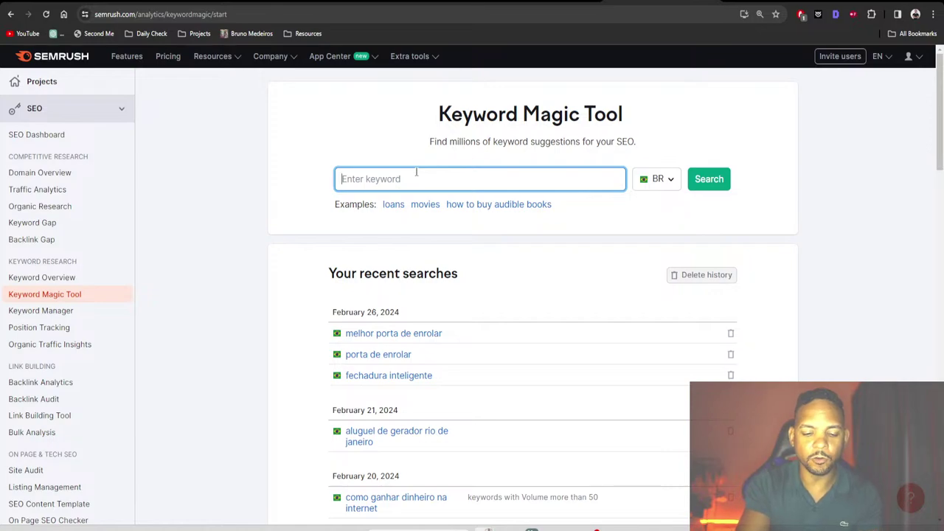
{"action": "type", "text": "melhores"}
{"action": "key", "text": "Return"}
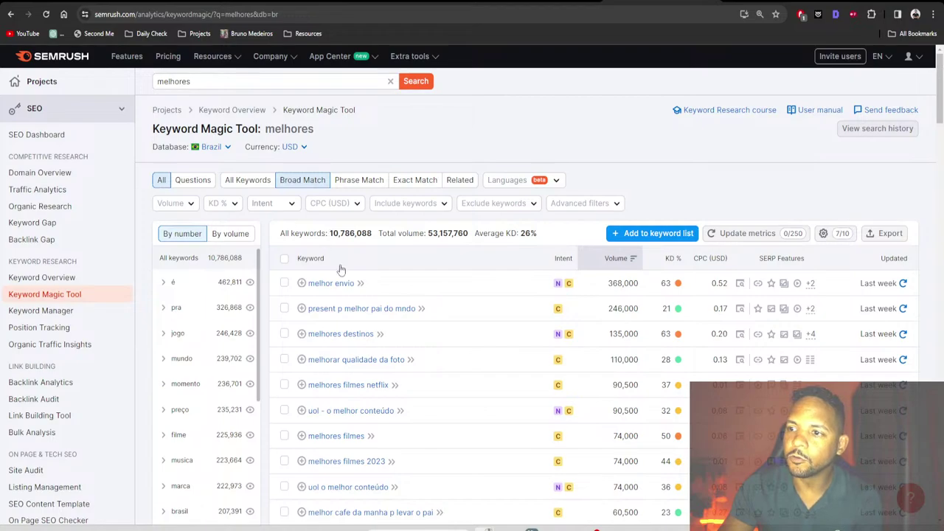
{"action": "left_click", "coordinate": [409, 181]}
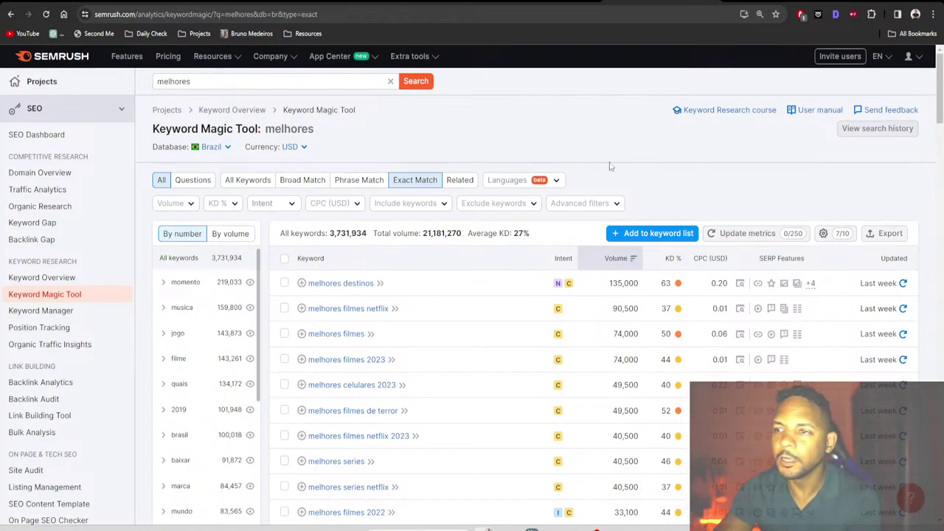
Look through the exact-match "melhores" keywords, checking the search volumes of "melhores creatinas" and "melhores perfumes femininos"
{"action": "scroll", "coordinate": [542, 221], "scroll_direction": "down", "scroll_amount": 6}
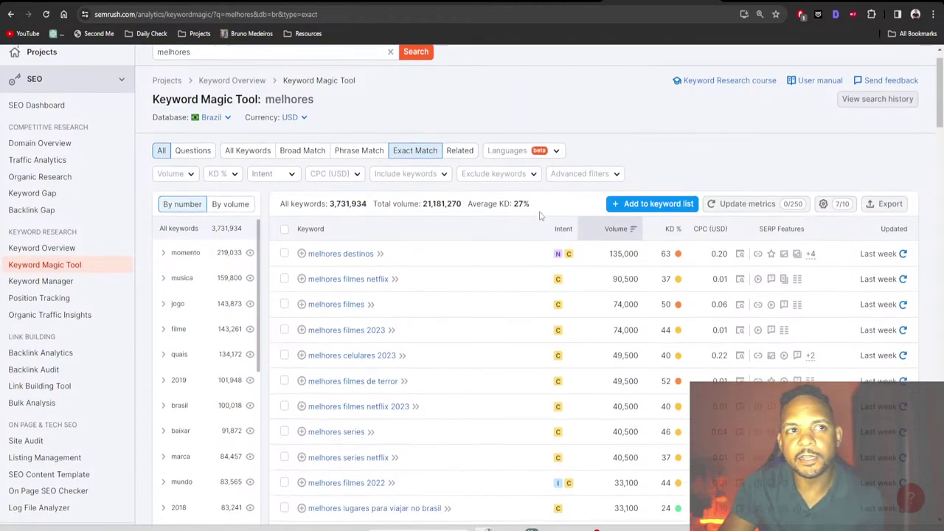
{"action": "scroll", "coordinate": [540, 224], "scroll_direction": "down", "scroll_amount": 3}
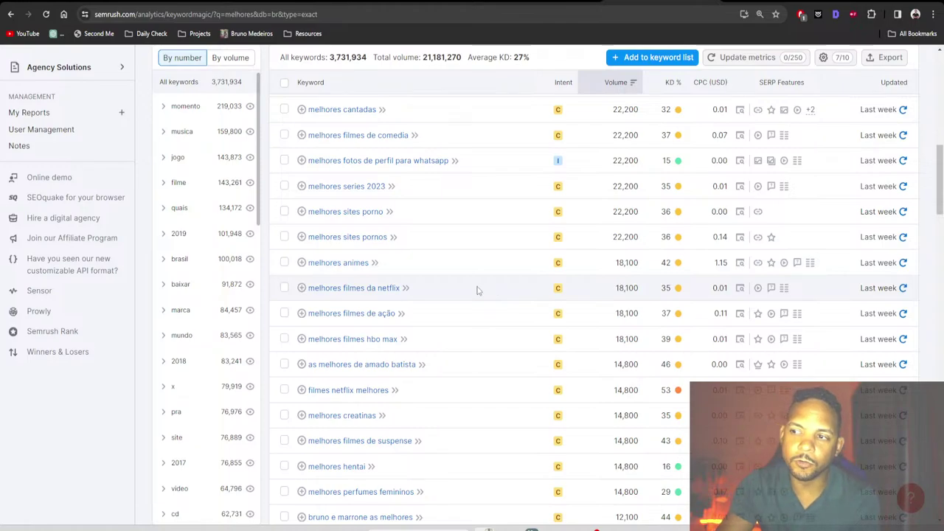
{"action": "scroll", "coordinate": [472, 279], "scroll_direction": "down", "scroll_amount": 1}
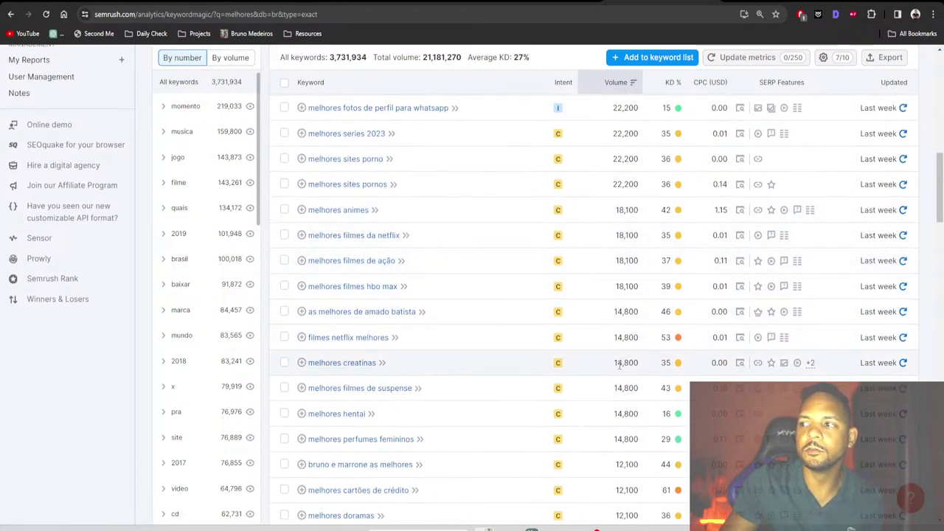
{"action": "left_click_drag", "start_coordinate": [618, 364], "coordinate": [624, 363]}
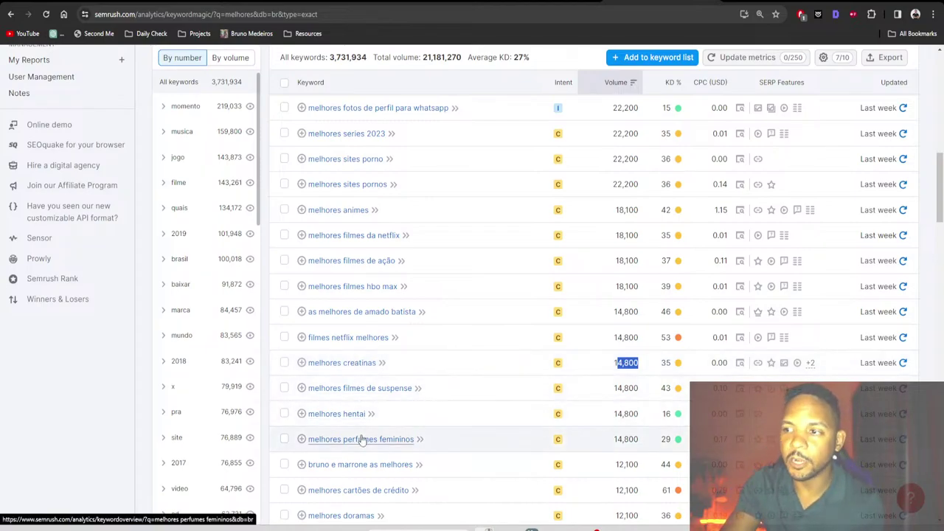
{"action": "scroll", "coordinate": [365, 439], "scroll_direction": "down", "scroll_amount": 2}
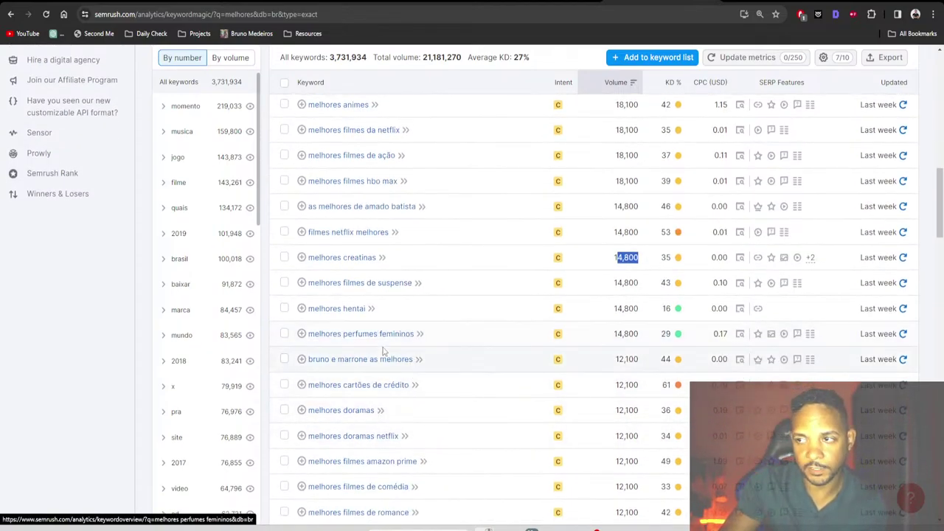
{"action": "left_click", "coordinate": [618, 331]}
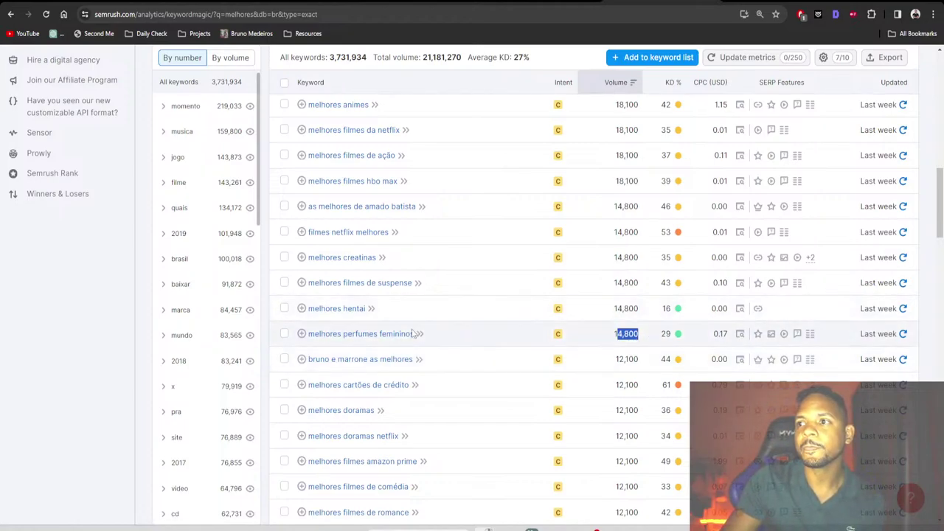
{"action": "left_click", "coordinate": [590, 341]}
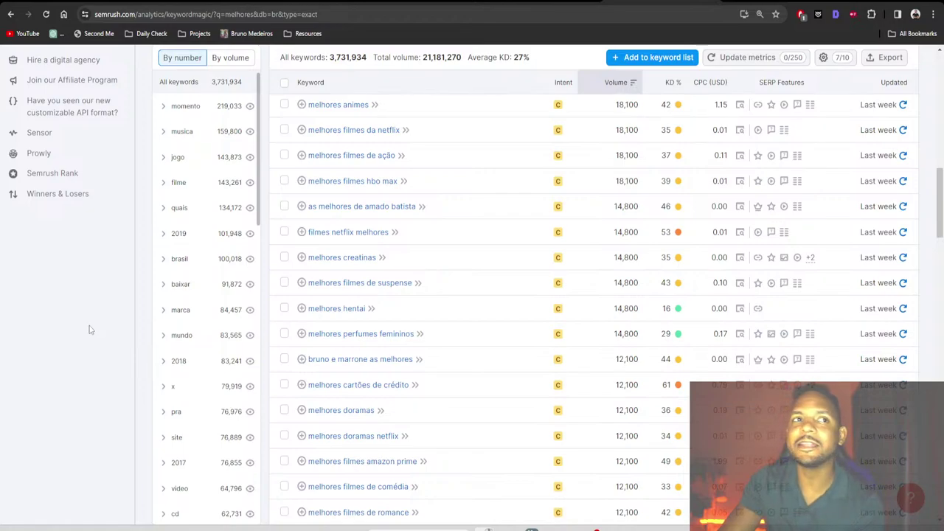
Open the Keyword Overview for "melhores creatinas" in a separate tab and examine its metrics, keyword ideas and SERP Analysis
{"action": "right_click", "coordinate": [362, 265]}
{"action": "left_click", "coordinate": [391, 268]}
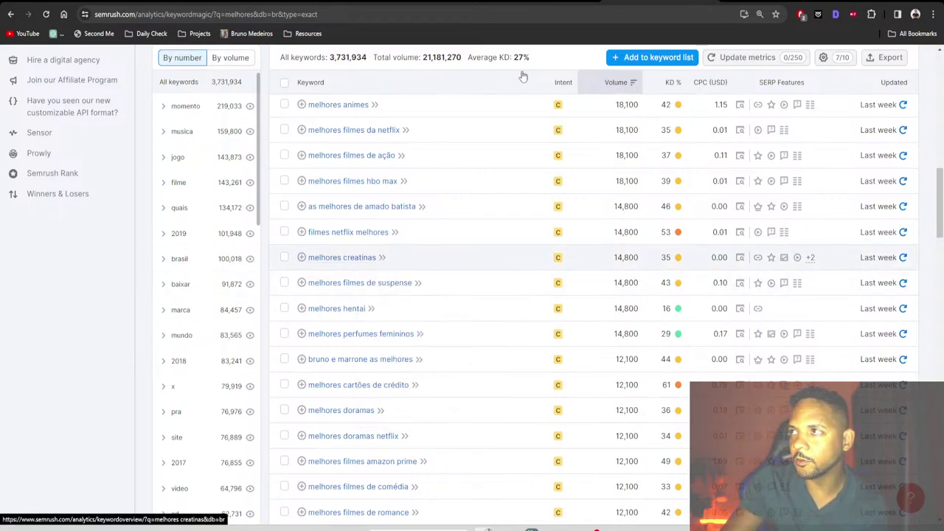
{"action": "key", "text": "ctrl+Tab"}
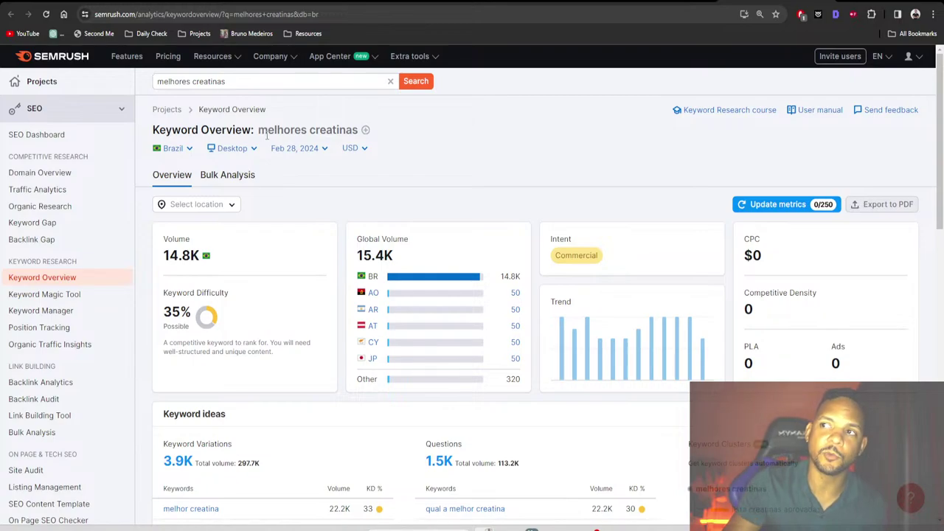
{"action": "left_click_drag", "start_coordinate": [267, 135], "coordinate": [345, 118]}
{"action": "left_click", "coordinate": [402, 176]}
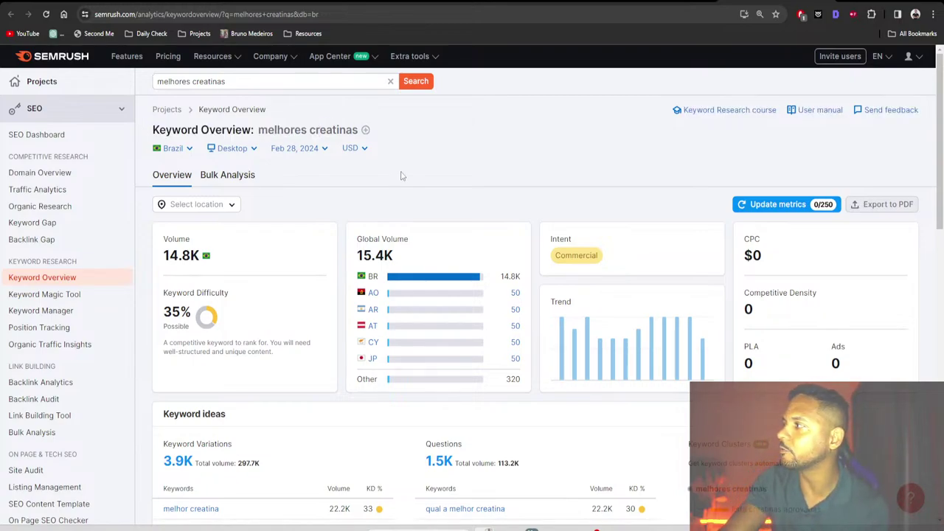
{"action": "scroll", "coordinate": [401, 182], "scroll_direction": "down", "scroll_amount": 10}
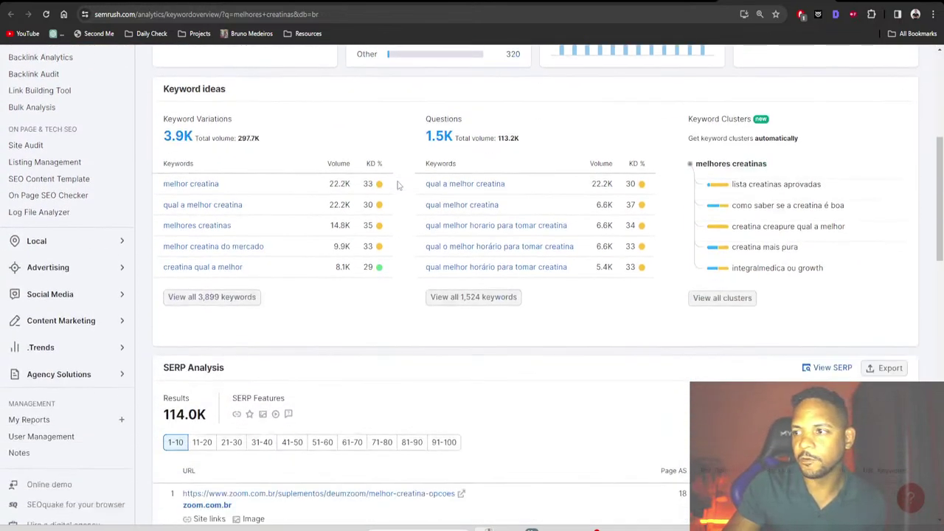
{"action": "scroll", "coordinate": [400, 192], "scroll_direction": "down", "scroll_amount": 2}
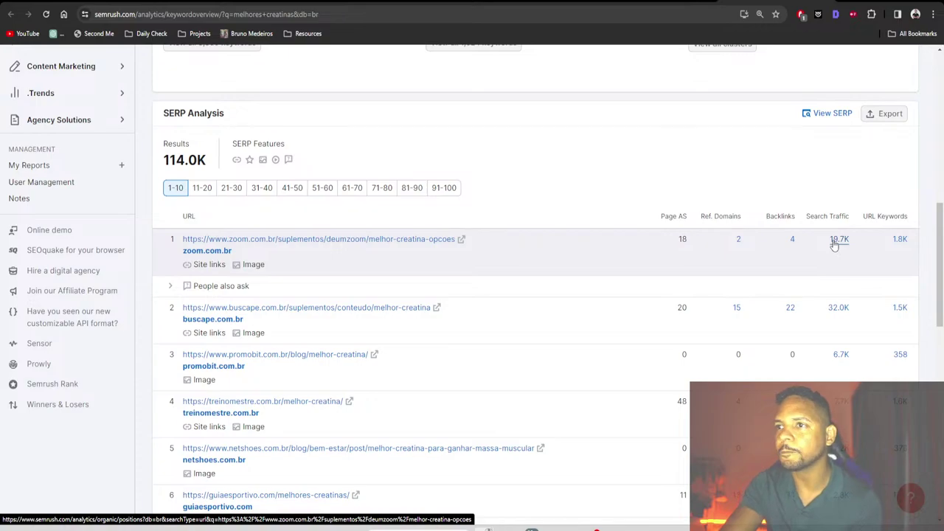
Open the first-ranked zoom.com.br article on the best creatines and examine its ranked products and store links
{"action": "left_click", "coordinate": [462, 242]}
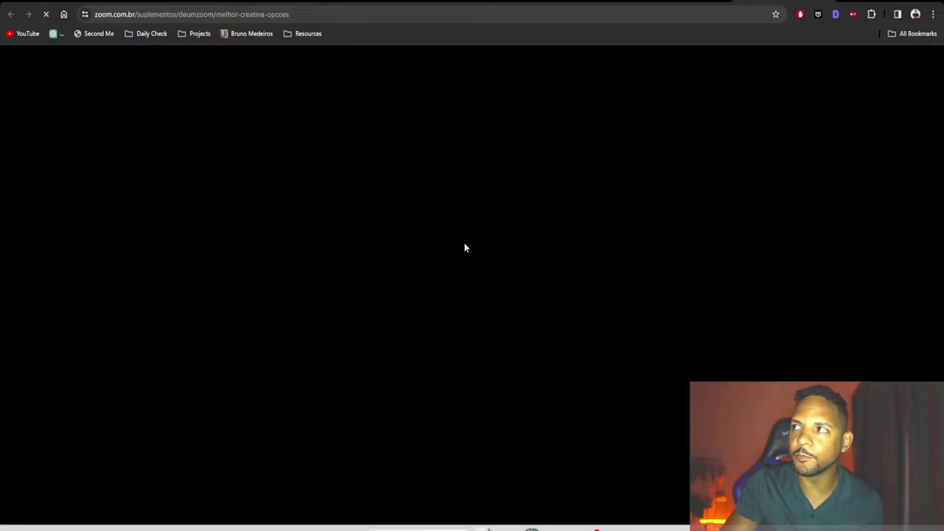
{"action": "scroll", "coordinate": [464, 221], "scroll_direction": "down", "scroll_amount": 10}
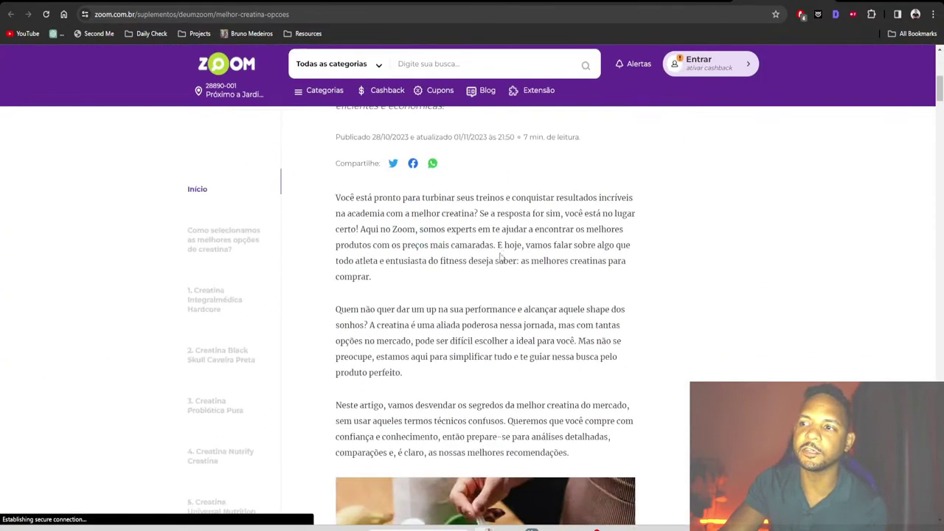
{"action": "scroll", "coordinate": [506, 273], "scroll_direction": "down", "scroll_amount": 9}
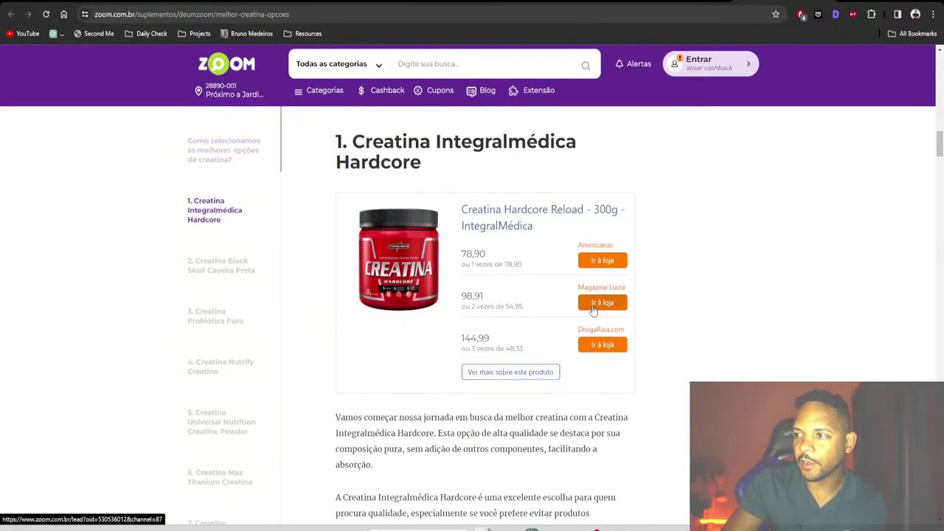
{"action": "scroll", "coordinate": [561, 295], "scroll_direction": "down", "scroll_amount": 5}
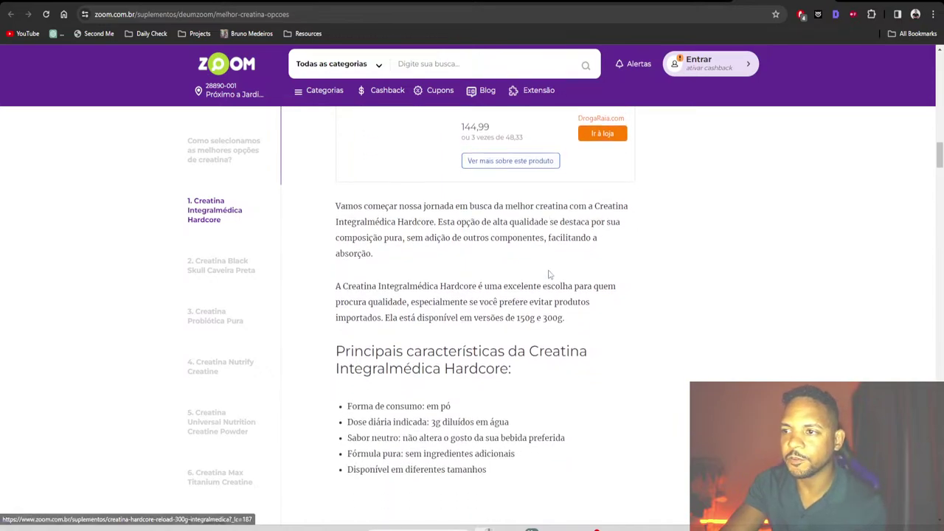
{"action": "scroll", "coordinate": [549, 274], "scroll_direction": "down", "scroll_amount": 3}
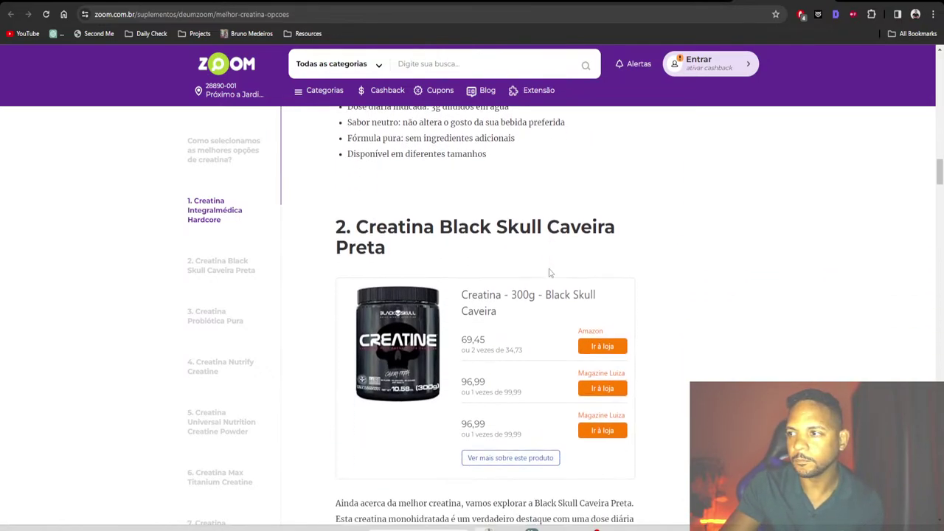
{"action": "scroll", "coordinate": [465, 252], "scroll_direction": "down", "scroll_amount": 3}
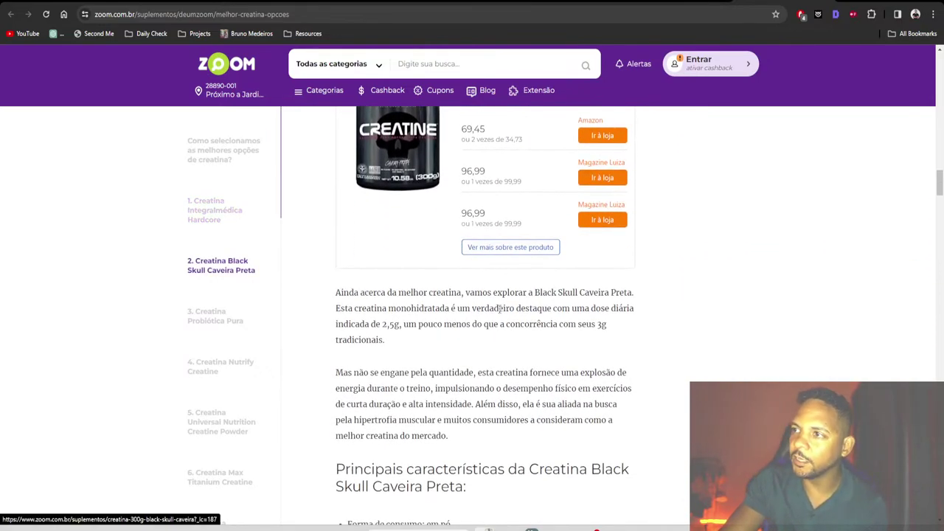
{"action": "scroll", "coordinate": [476, 299], "scroll_direction": "down", "scroll_amount": 3}
{"action": "scroll", "coordinate": [476, 299], "scroll_direction": "down", "scroll_amount": 5}
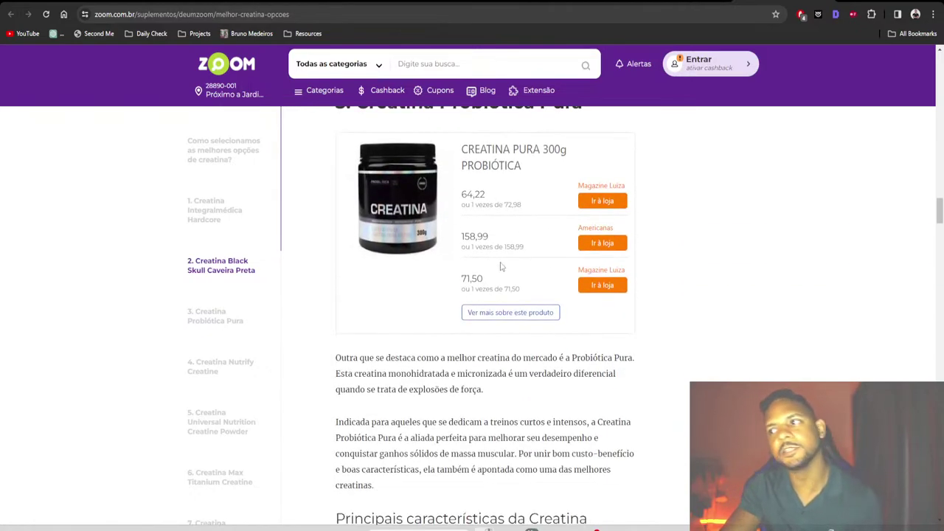
{"action": "scroll", "coordinate": [512, 247], "scroll_direction": "down", "scroll_amount": 10}
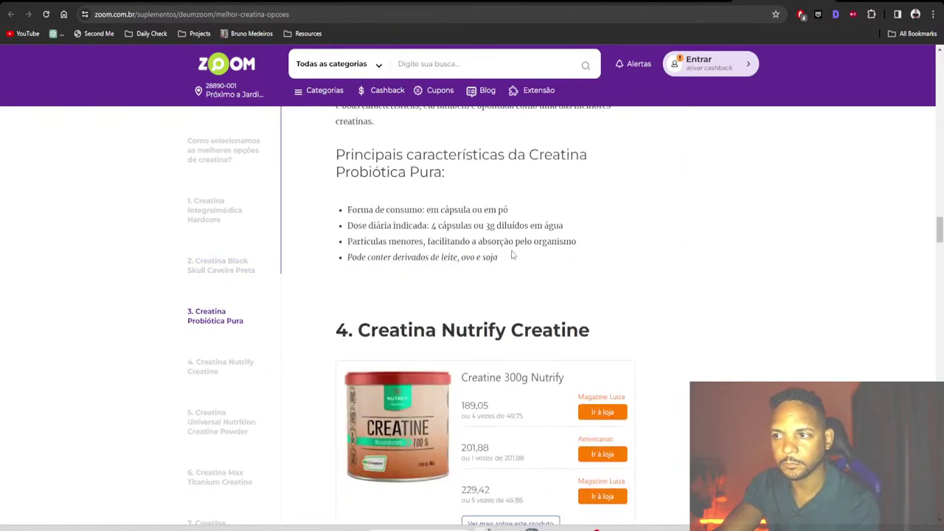
{"action": "scroll", "coordinate": [520, 236], "scroll_direction": "down", "scroll_amount": 2}
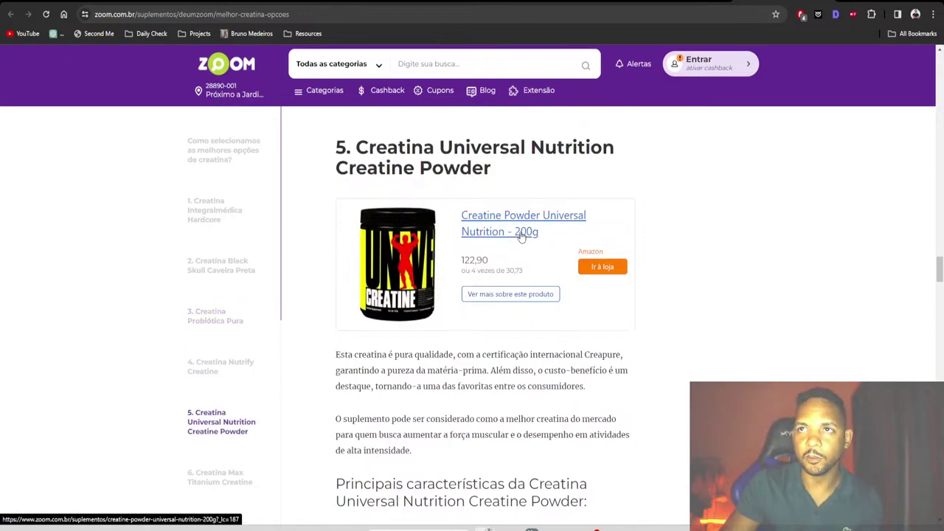
Recheck the SERP Analysis for "melhores creatinas", then return to the Zoom article and read on to the Max Titanium entry
{"action": "left_click", "coordinate": [690, 3]}
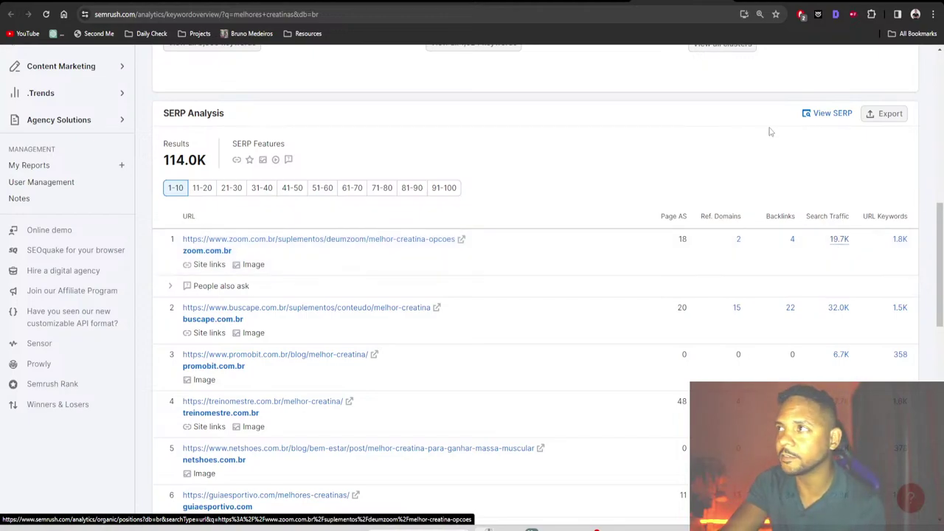
{"action": "left_click", "coordinate": [480, 2]}
{"action": "scroll", "coordinate": [481, 154], "scroll_direction": "down", "scroll_amount": 2}
{"action": "scroll", "coordinate": [481, 175], "scroll_direction": "down", "scroll_amount": 5}
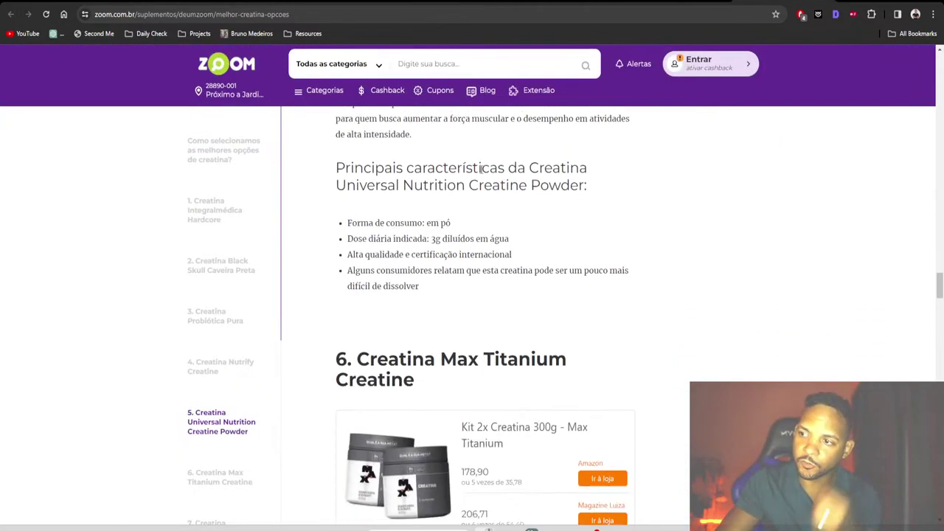
{"action": "scroll", "coordinate": [485, 179], "scroll_direction": "up", "scroll_amount": 1}
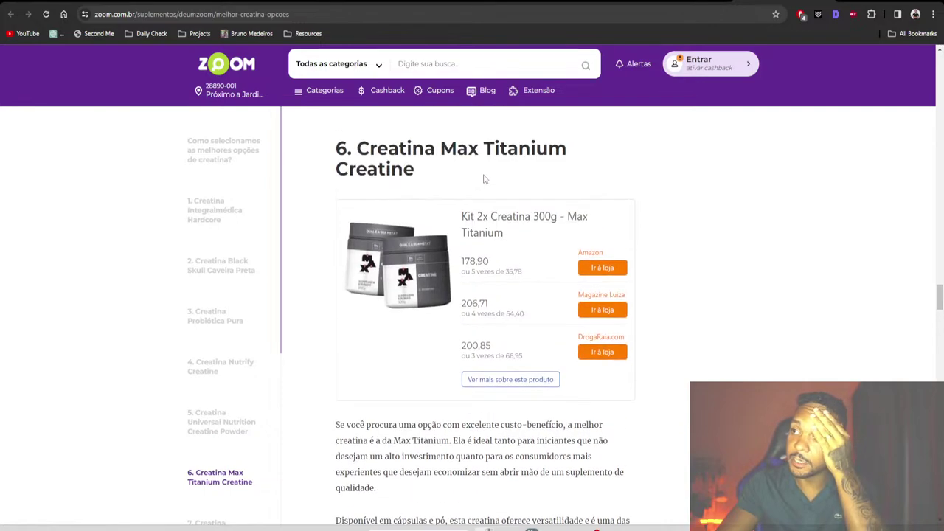
Follow the Amazon offer for the Max Titanium creatine kit, check its price, and return to the Zoom article
{"action": "left_click", "coordinate": [603, 267]}
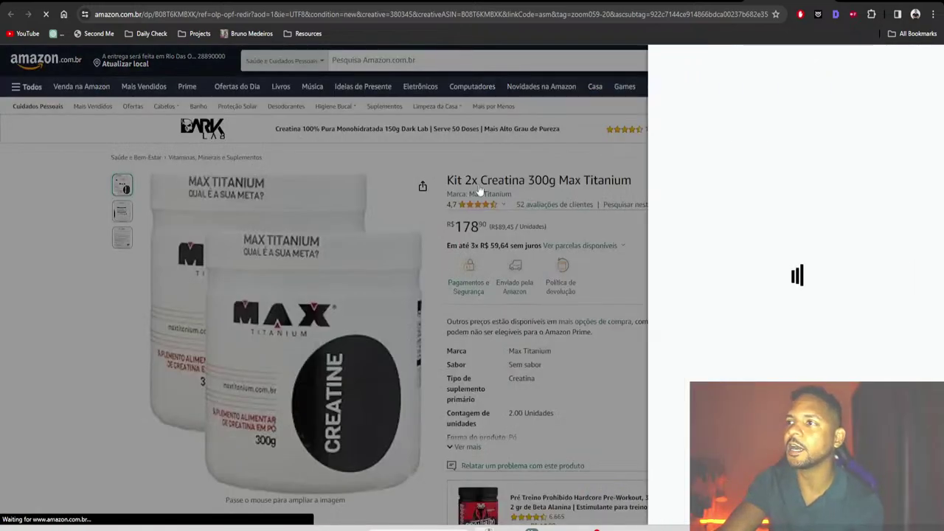
{"action": "left_click", "coordinate": [637, 59]}
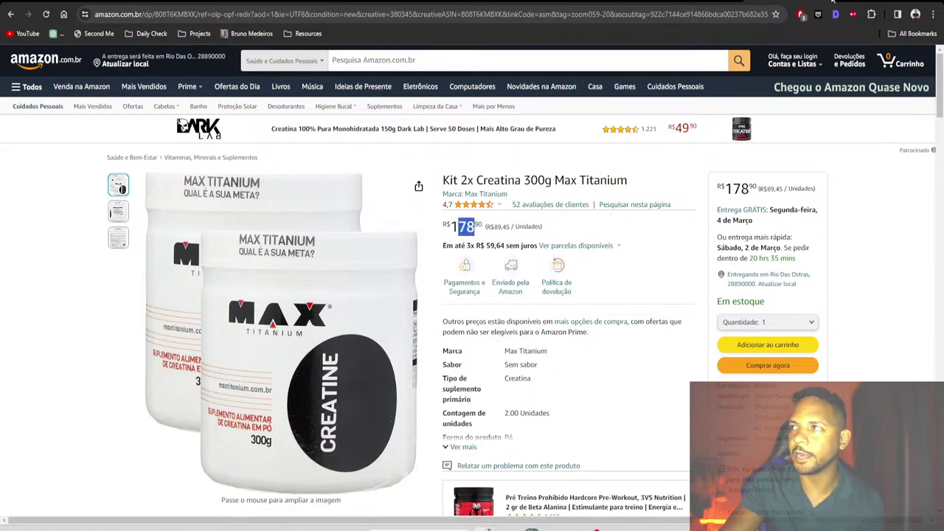
{"action": "left_click", "coordinate": [693, 4]}
Continue to the Optimum Nutrition creatine entry, view its Amazon offer, and close that product page
{"action": "scroll", "coordinate": [519, 274], "scroll_direction": "down", "scroll_amount": 5}
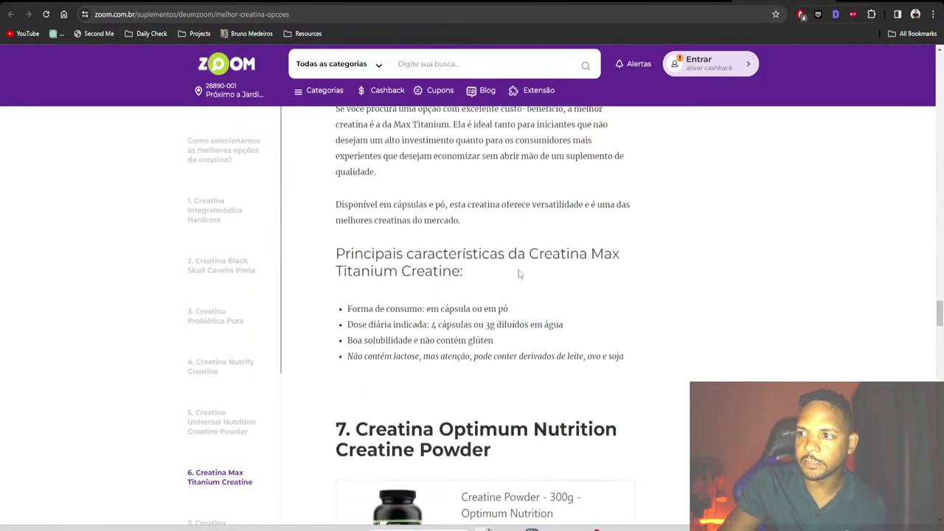
{"action": "scroll", "coordinate": [518, 274], "scroll_direction": "down", "scroll_amount": 3}
{"action": "left_click_drag", "start_coordinate": [423, 220], "coordinate": [473, 220]}
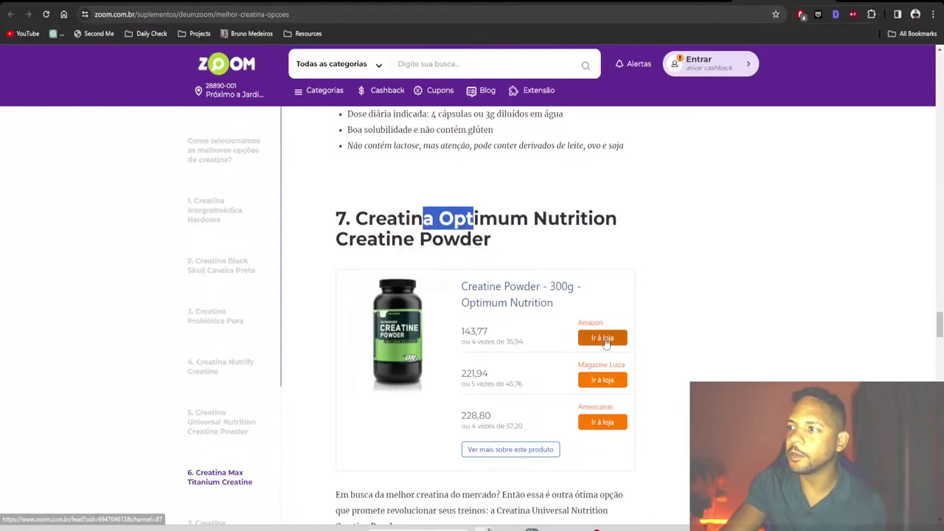
{"action": "left_click", "coordinate": [603, 339]}
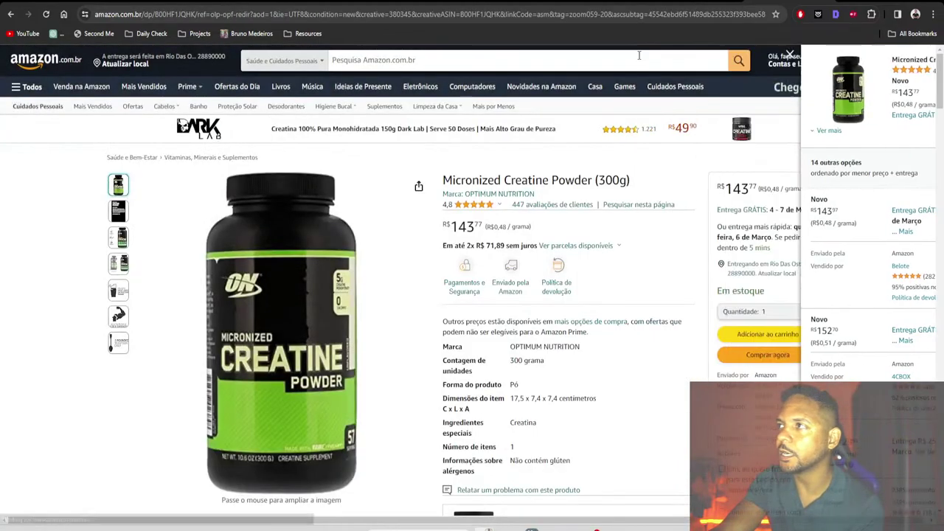
{"action": "left_click", "coordinate": [638, 55]}
{"action": "key", "text": "ctrl+w"}
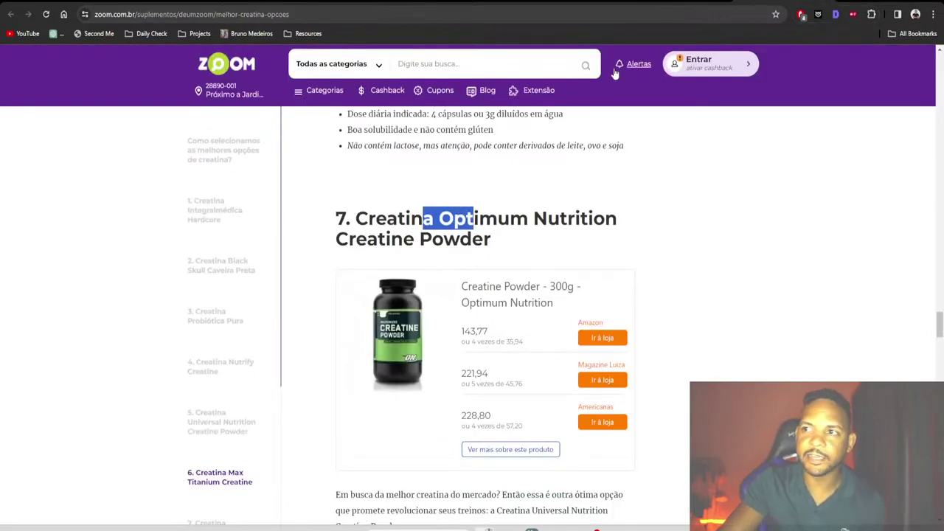
Close the Zoom article, return to the "melhores" results in the Keyword Magic Tool, and examine the lower-volume keywords for product niches
{"action": "key", "text": "ctrl+w"}
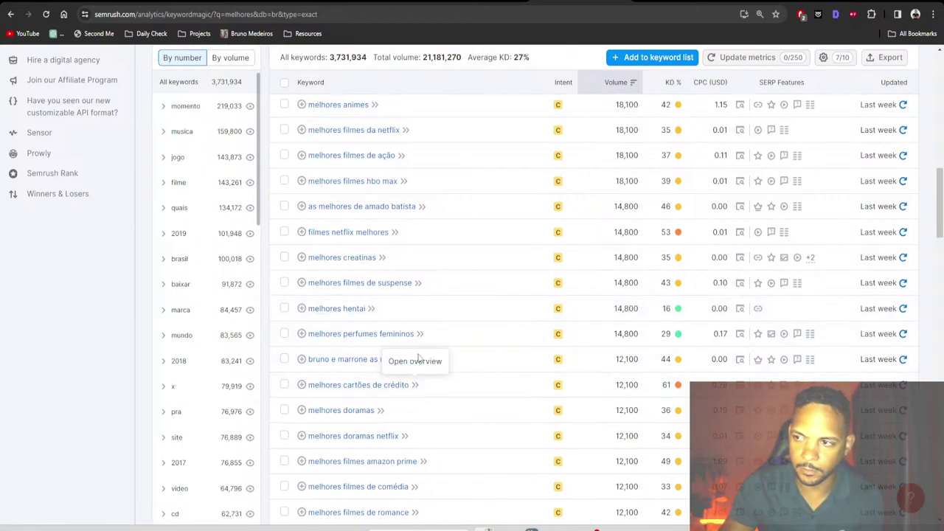
{"action": "scroll", "coordinate": [413, 354], "scroll_direction": "down", "scroll_amount": 2}
{"action": "scroll", "coordinate": [408, 304], "scroll_direction": "down", "scroll_amount": 2}
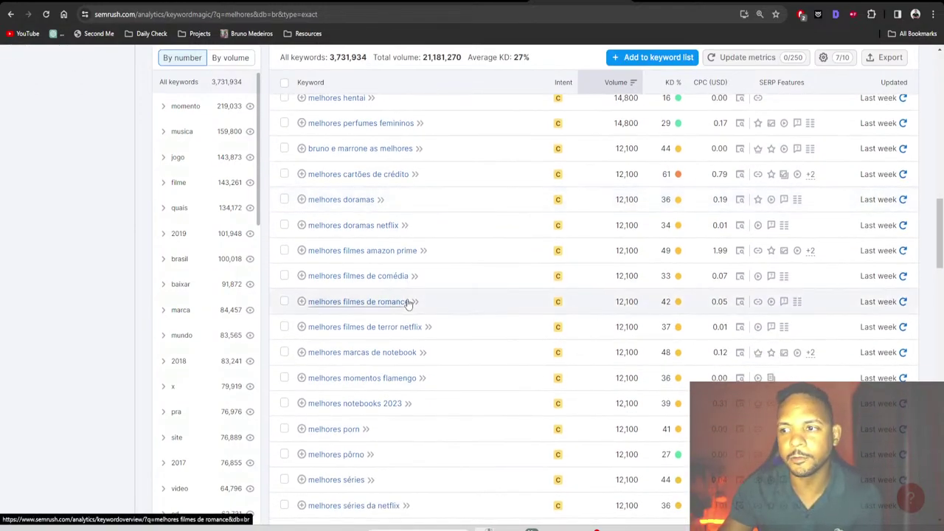
{"action": "scroll", "coordinate": [407, 304], "scroll_direction": "down", "scroll_amount": 8}
{"action": "scroll", "coordinate": [427, 316], "scroll_direction": "down", "scroll_amount": 4}
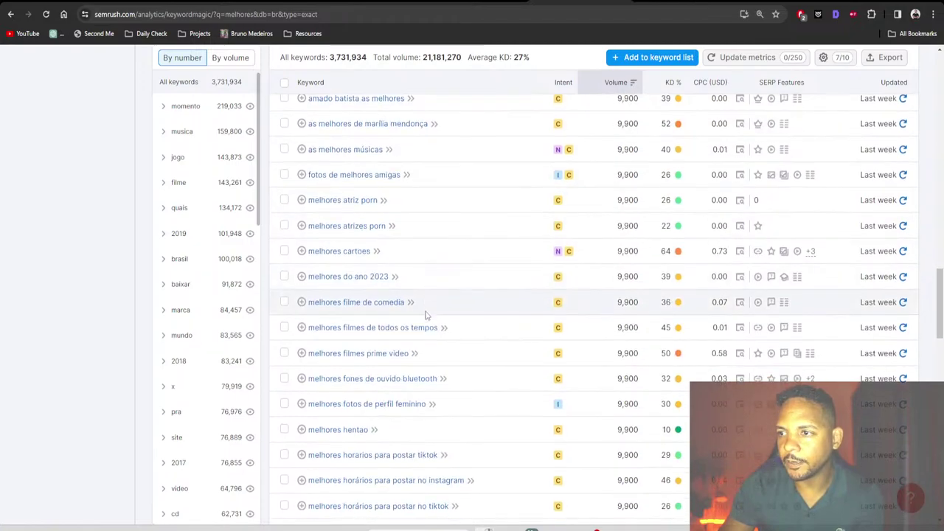
{"action": "scroll", "coordinate": [368, 285], "scroll_direction": "up", "scroll_amount": 1}
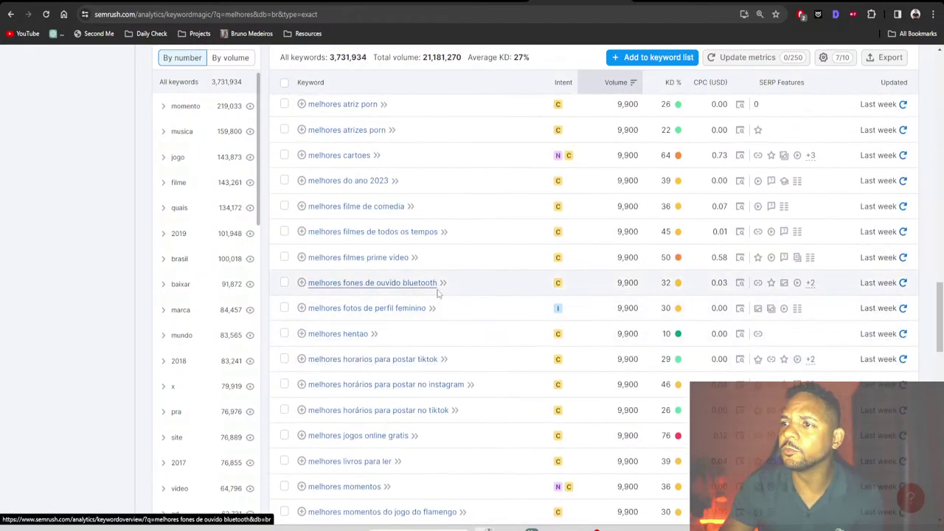
{"action": "scroll", "coordinate": [467, 333], "scroll_direction": "down", "scroll_amount": 5}
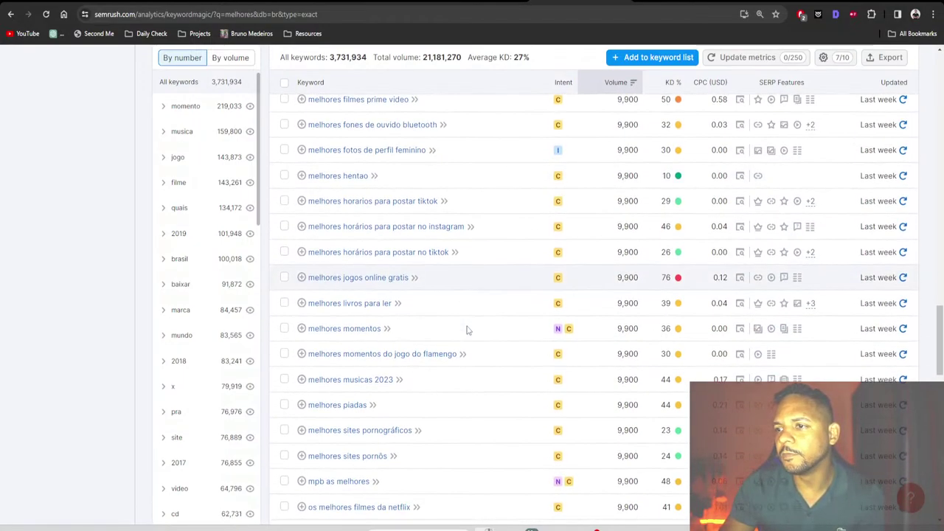
Finish reviewing the first page of "melhores" keywords, then open page 2 and examine its keywords and volumes for product niches
{"action": "scroll", "coordinate": [466, 327], "scroll_direction": "down", "scroll_amount": 4}
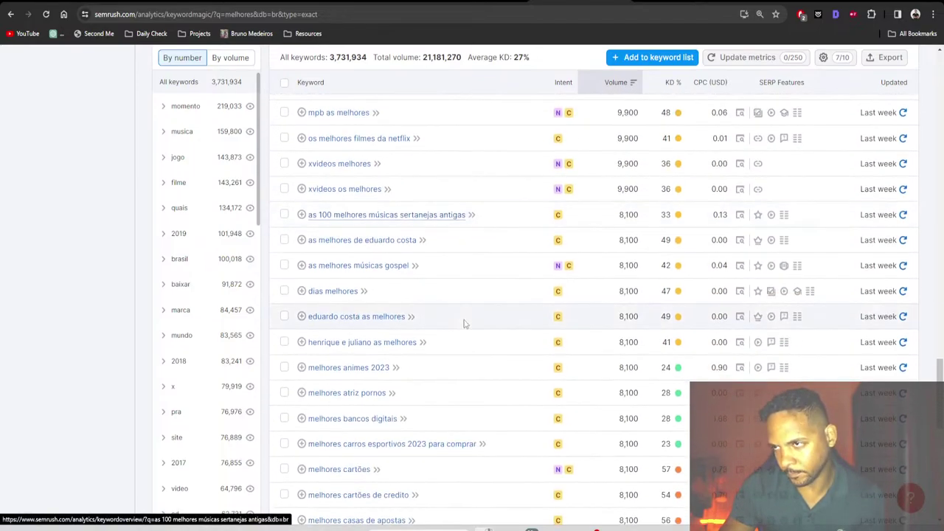
{"action": "scroll", "coordinate": [460, 322], "scroll_direction": "down", "scroll_amount": 4}
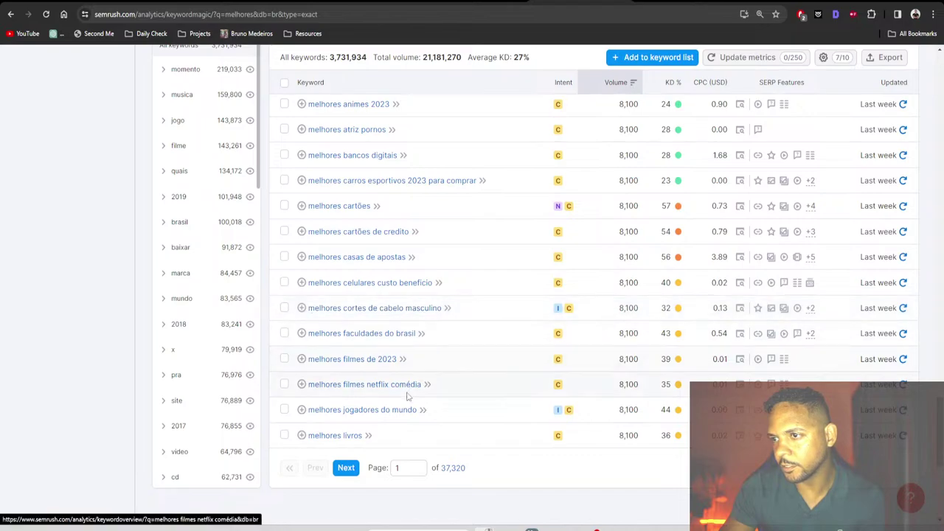
{"action": "left_click", "coordinate": [345, 467]}
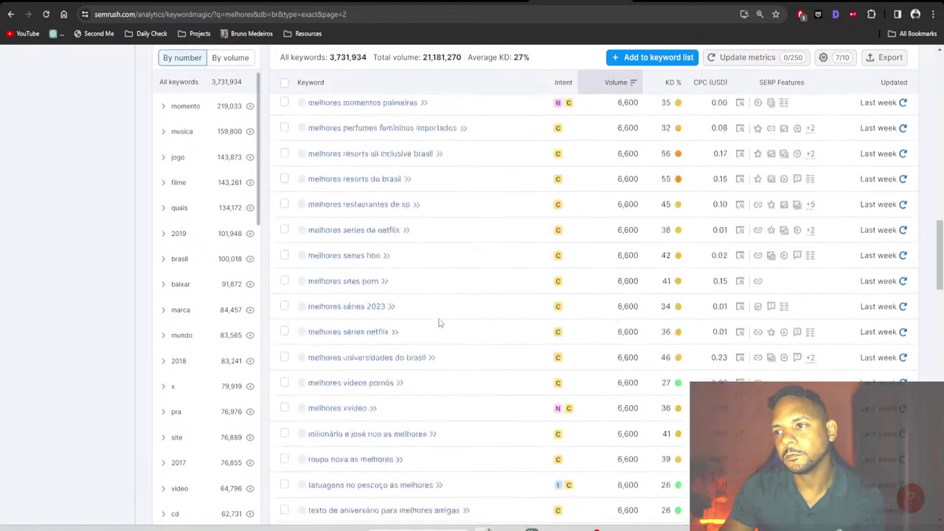
{"action": "scroll", "coordinate": [442, 325], "scroll_direction": "down", "scroll_amount": 5}
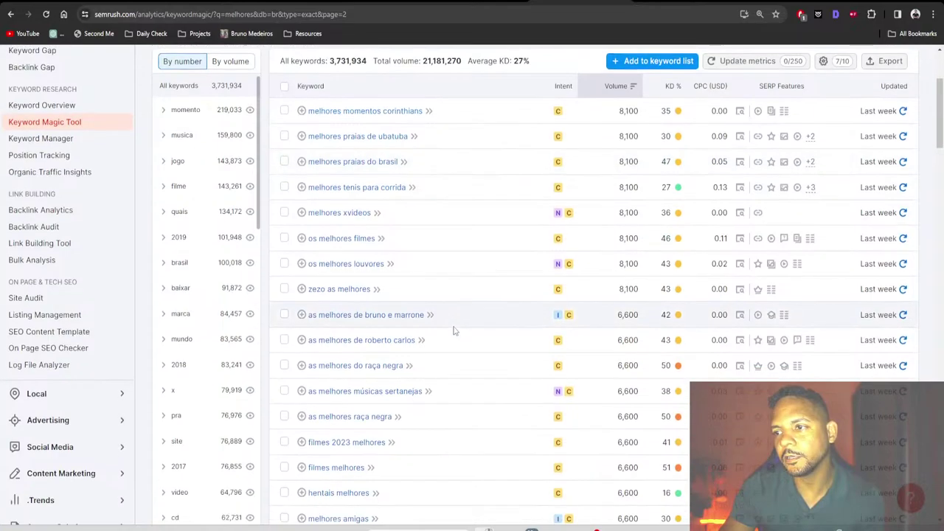
{"action": "scroll", "coordinate": [454, 331], "scroll_direction": "down", "scroll_amount": 2}
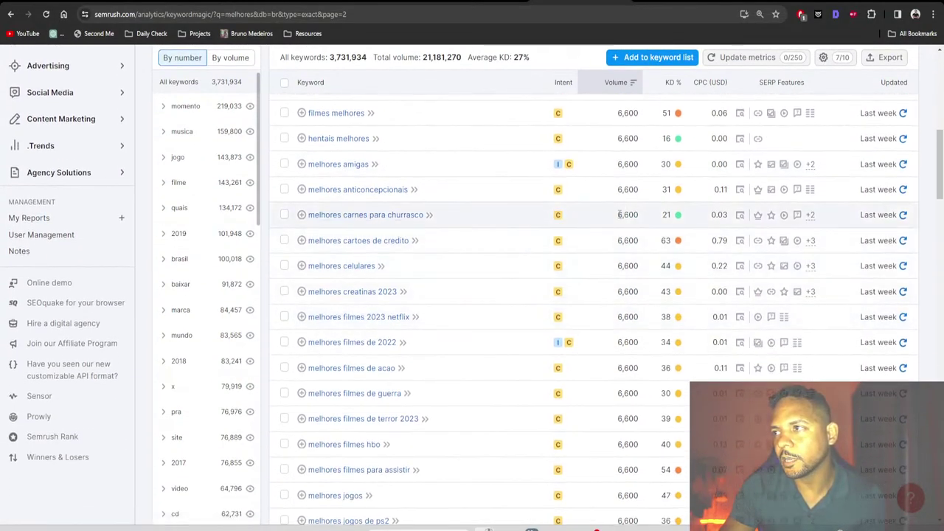
{"action": "double_click", "coordinate": [619, 215]}
{"action": "scroll", "coordinate": [483, 226], "scroll_direction": "down", "scroll_amount": 4}
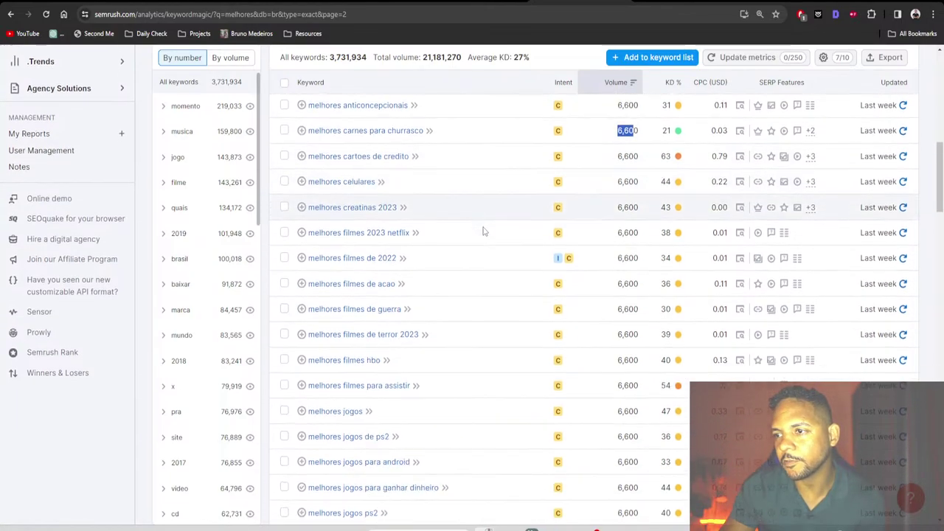
{"action": "scroll", "coordinate": [483, 234], "scroll_direction": "down", "scroll_amount": 1}
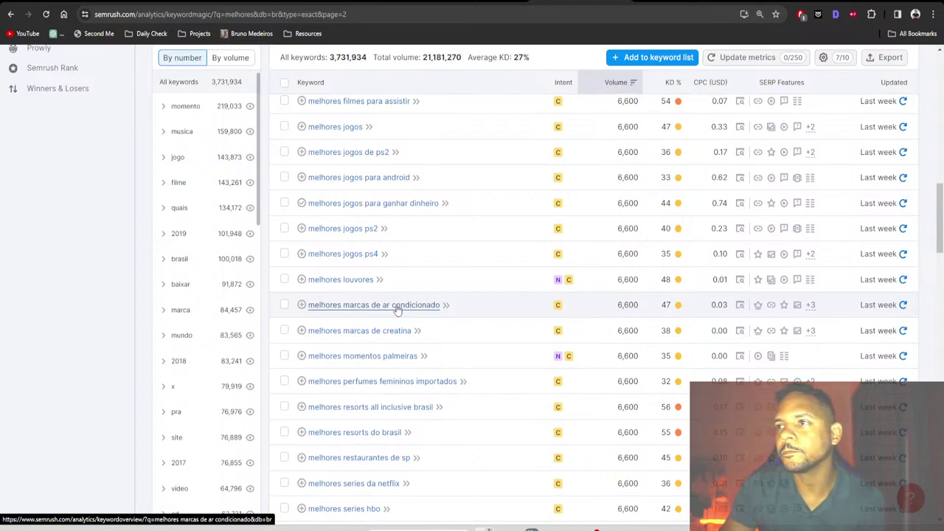
{"action": "scroll", "coordinate": [464, 333], "scroll_direction": "down", "scroll_amount": 2}
{"action": "scroll", "coordinate": [464, 332], "scroll_direction": "down", "scroll_amount": 8}
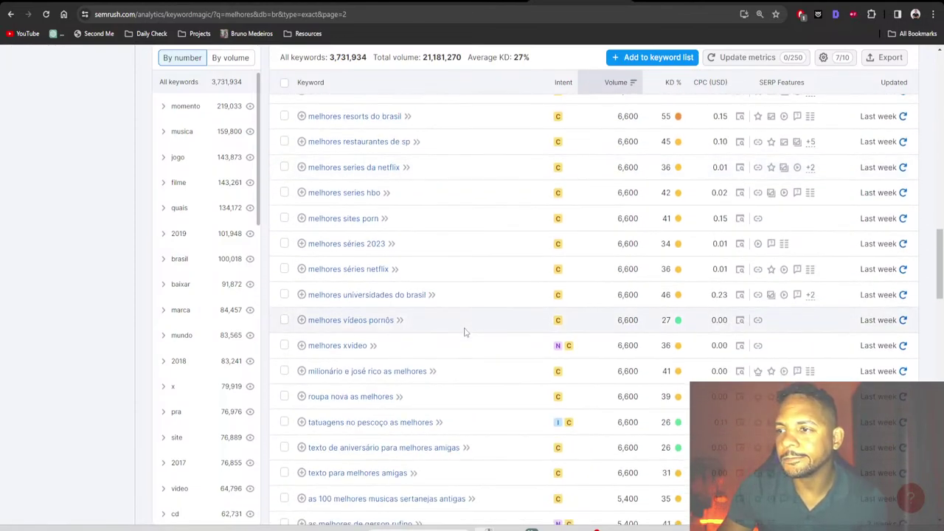
{"action": "scroll", "coordinate": [472, 326], "scroll_direction": "down", "scroll_amount": 10}
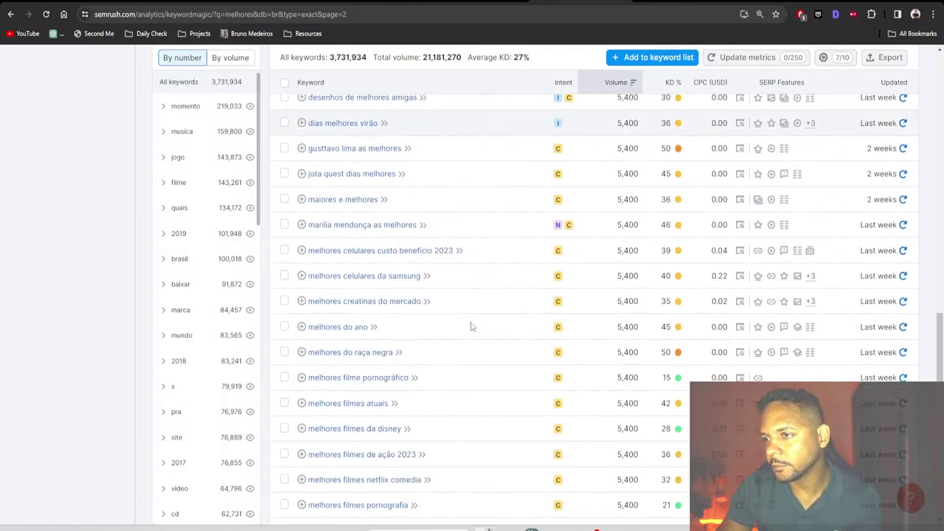
{"action": "scroll", "coordinate": [472, 327], "scroll_direction": "down", "scroll_amount": 3}
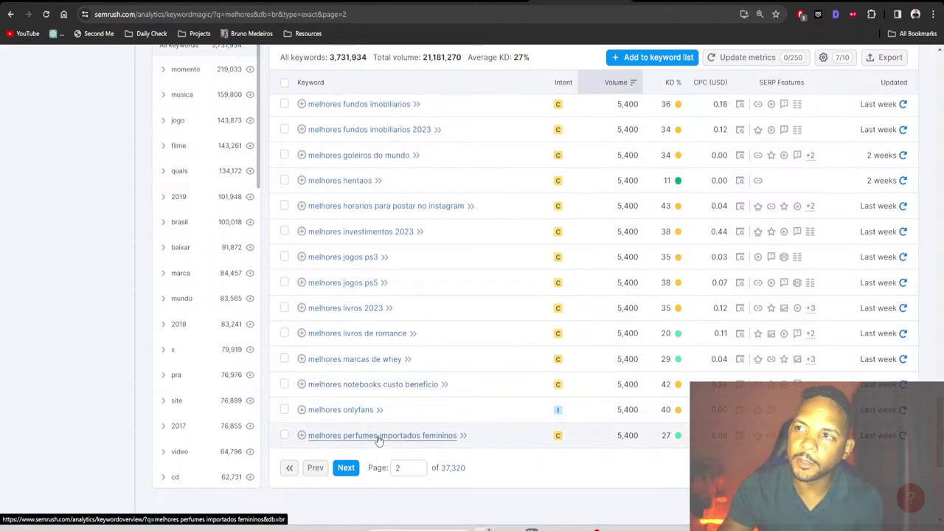
Open page 3 of the "melhores" keyword results and examine its product keywords, search volumes and difficulty
{"action": "left_click", "coordinate": [346, 469]}
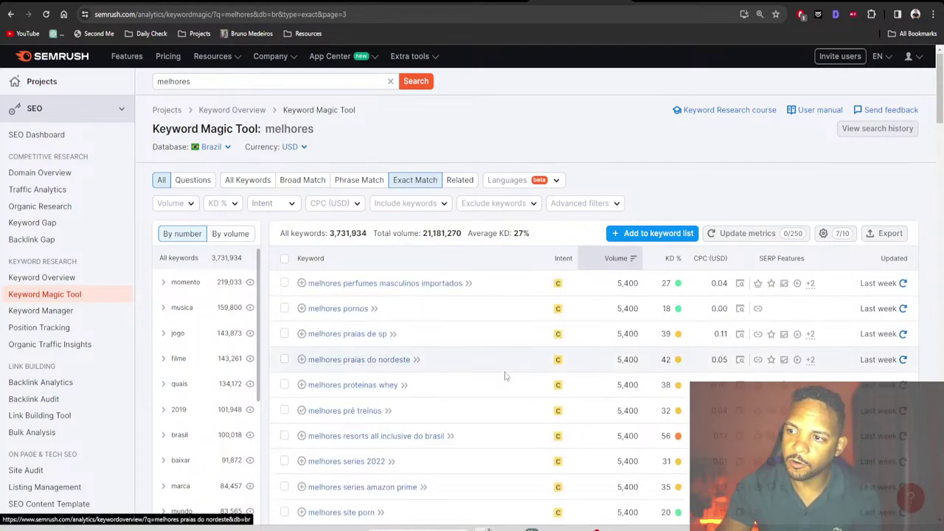
{"action": "scroll", "coordinate": [499, 394], "scroll_direction": "down", "scroll_amount": 2}
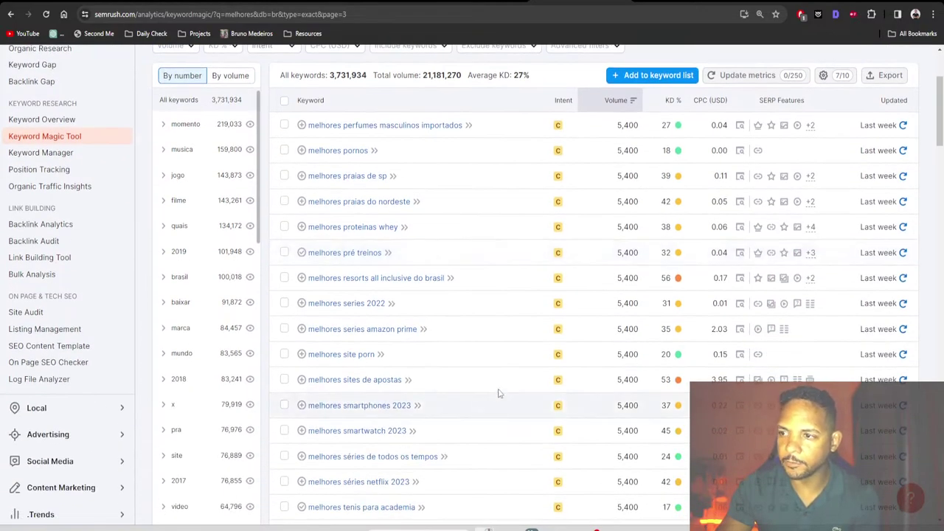
{"action": "scroll", "coordinate": [442, 392], "scroll_direction": "down", "scroll_amount": 1}
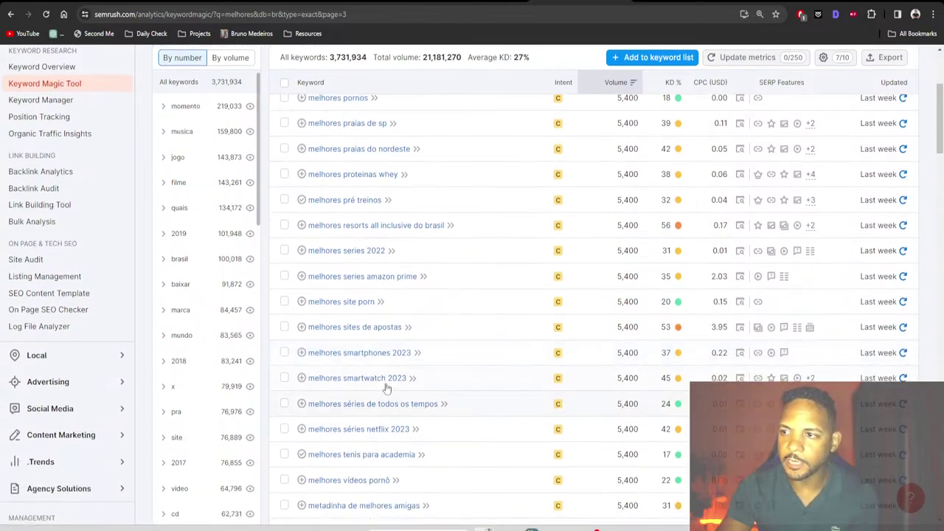
{"action": "scroll", "coordinate": [474, 380], "scroll_direction": "down", "scroll_amount": 3}
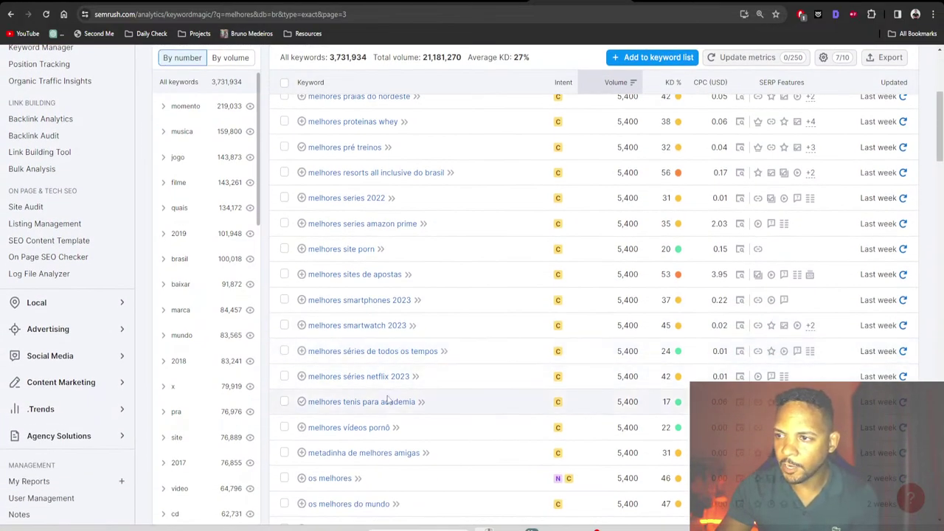
{"action": "scroll", "coordinate": [490, 393], "scroll_direction": "down", "scroll_amount": 7}
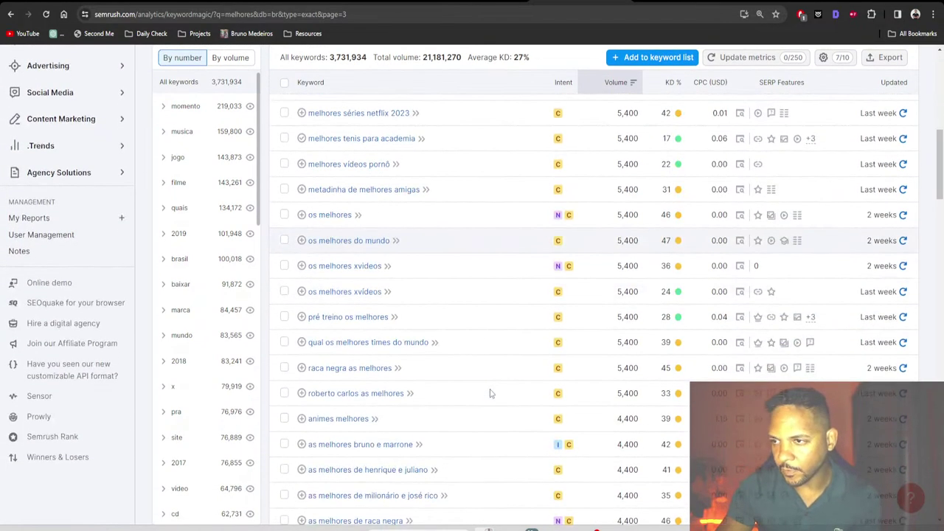
{"action": "scroll", "coordinate": [490, 393], "scroll_direction": "down", "scroll_amount": 6}
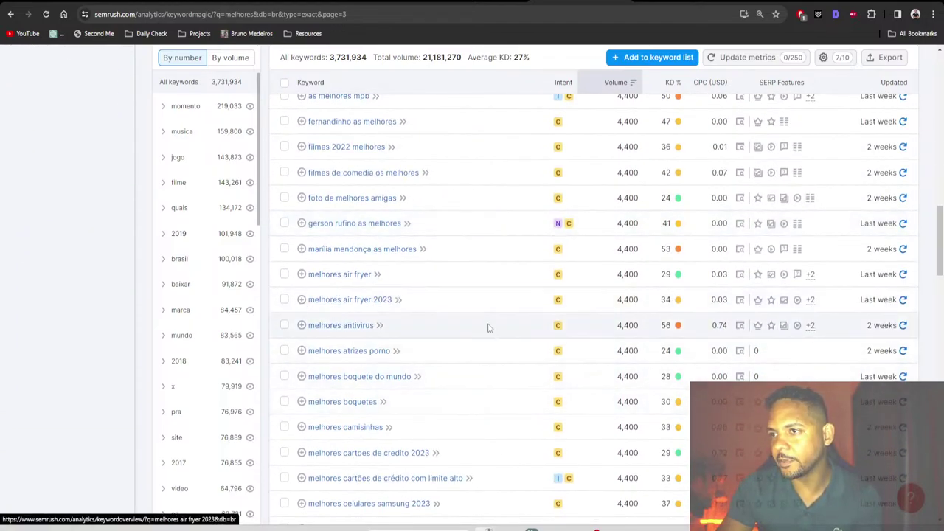
{"action": "scroll", "coordinate": [494, 338], "scroll_direction": "down", "scroll_amount": 1}
{"action": "scroll", "coordinate": [494, 338], "scroll_direction": "down", "scroll_amount": 2}
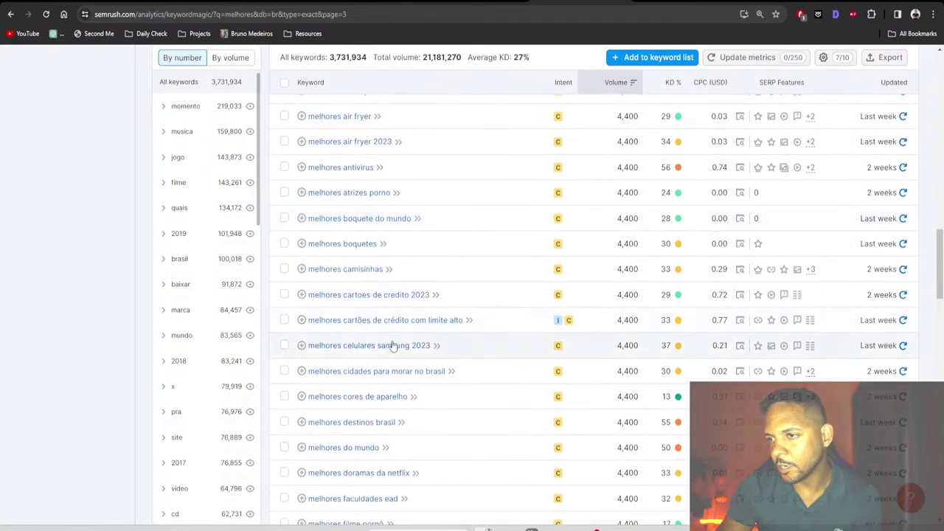
{"action": "scroll", "coordinate": [531, 362], "scroll_direction": "down", "scroll_amount": 3}
{"action": "scroll", "coordinate": [511, 368], "scroll_direction": "down", "scroll_amount": 7}
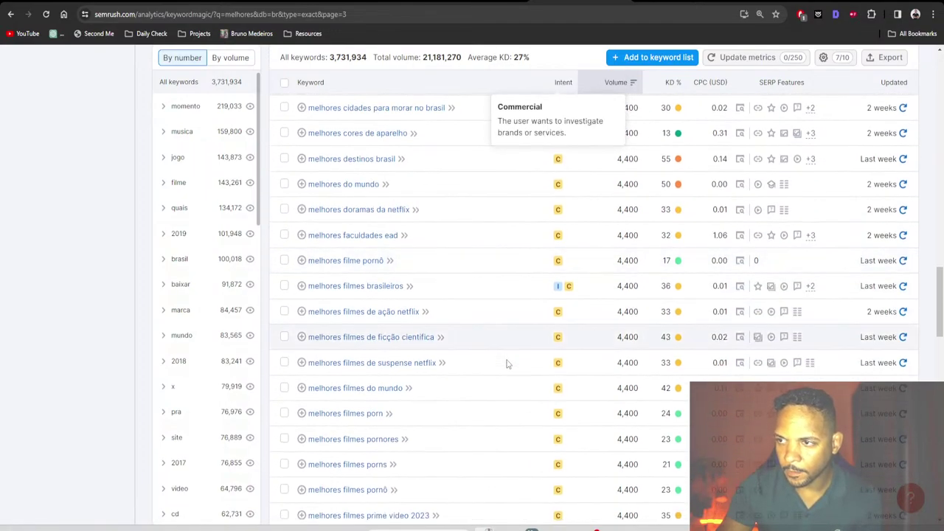
{"action": "scroll", "coordinate": [506, 362], "scroll_direction": "down", "scroll_amount": 5}
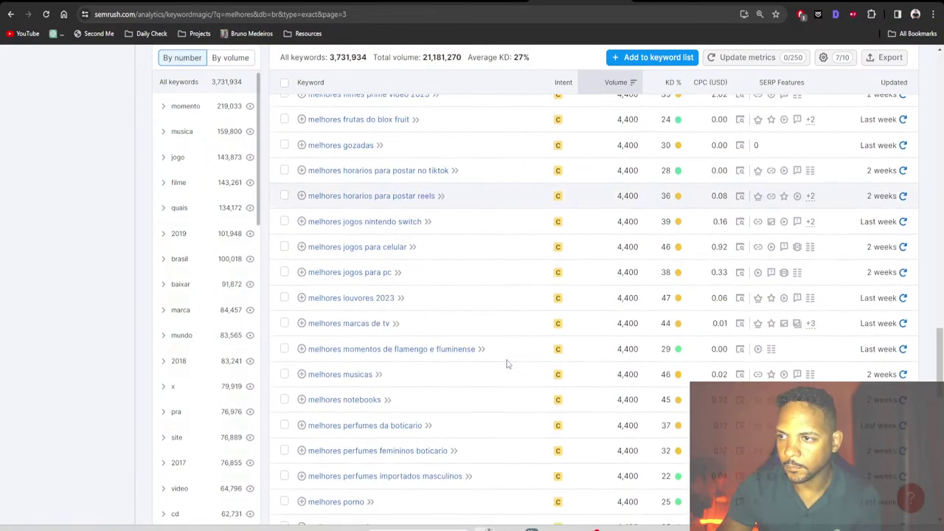
{"action": "scroll", "coordinate": [497, 335], "scroll_direction": "down", "scroll_amount": 3}
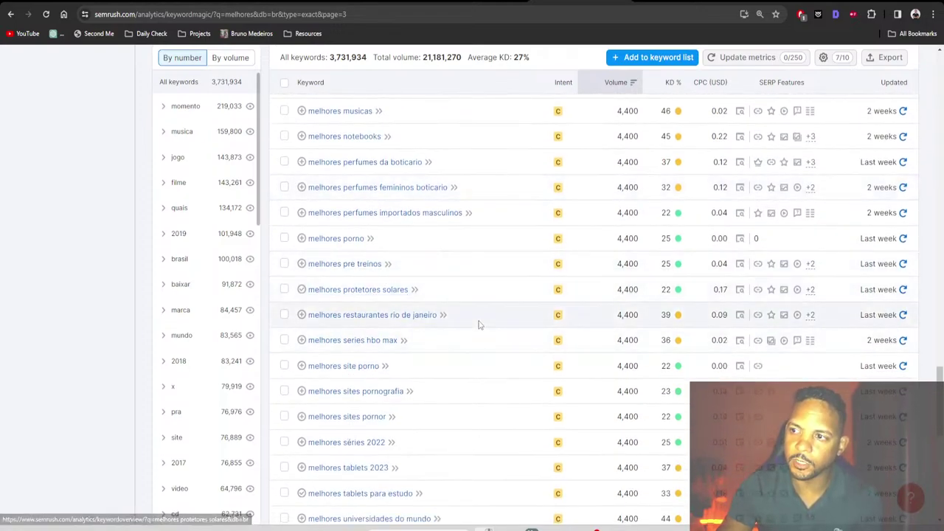
{"action": "scroll", "coordinate": [480, 325], "scroll_direction": "down", "scroll_amount": 2}
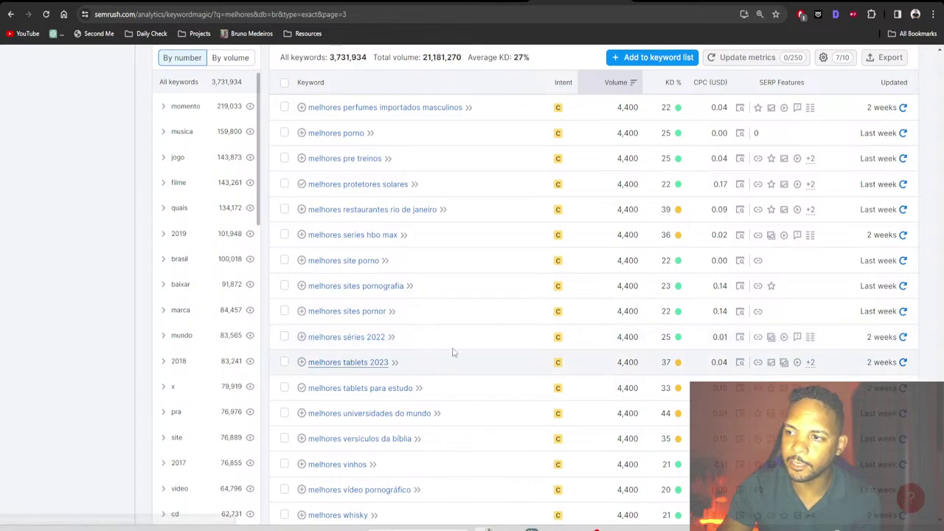
{"action": "scroll", "coordinate": [349, 357], "scroll_direction": "down", "scroll_amount": 4}
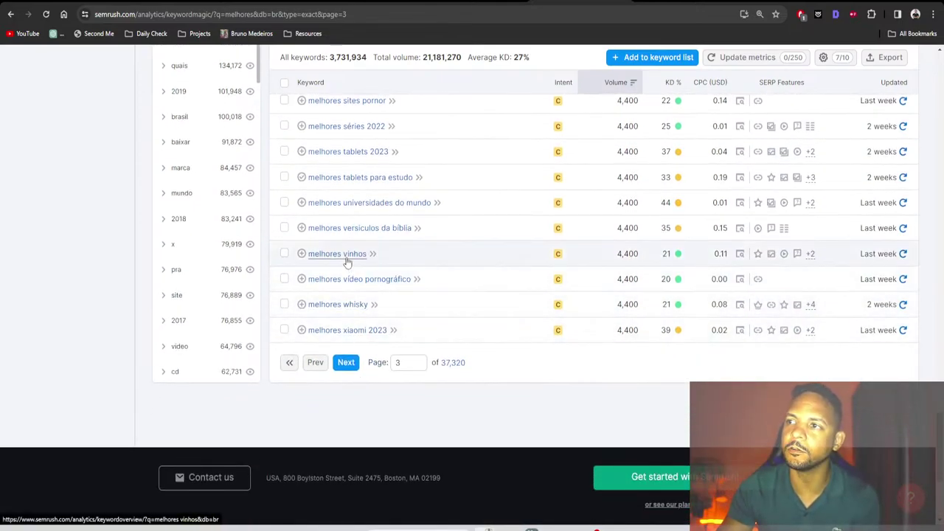
Open page 4 of the "melhores" keyword results, examine the list for product niches, and return to its beginning
{"action": "left_click", "coordinate": [347, 368]}
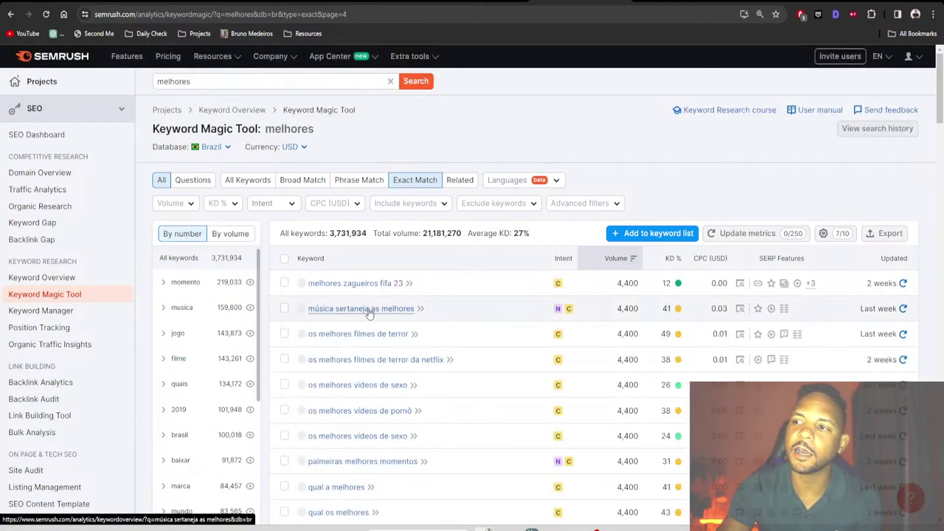
{"action": "scroll", "coordinate": [421, 331], "scroll_direction": "down", "scroll_amount": 10}
{"action": "scroll", "coordinate": [472, 333], "scroll_direction": "down", "scroll_amount": 15}
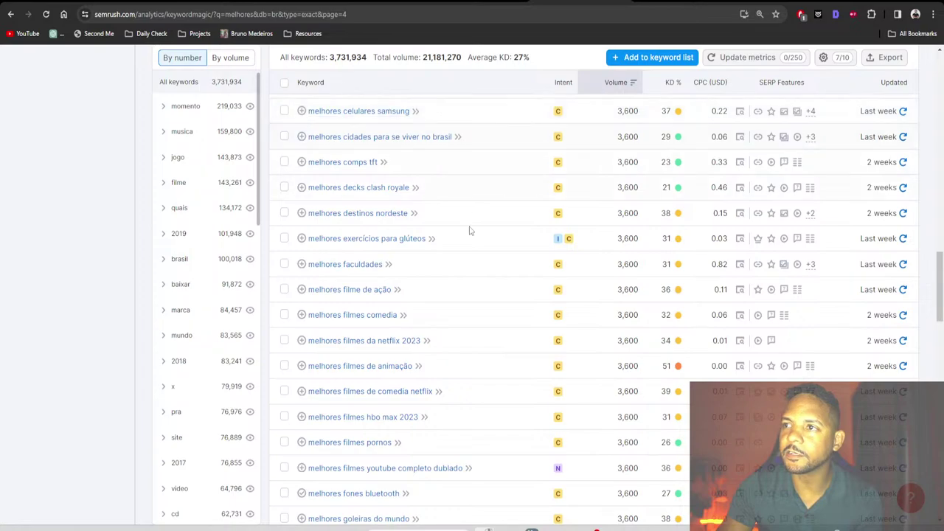
{"action": "scroll", "coordinate": [472, 240], "scroll_direction": "down", "scroll_amount": 10}
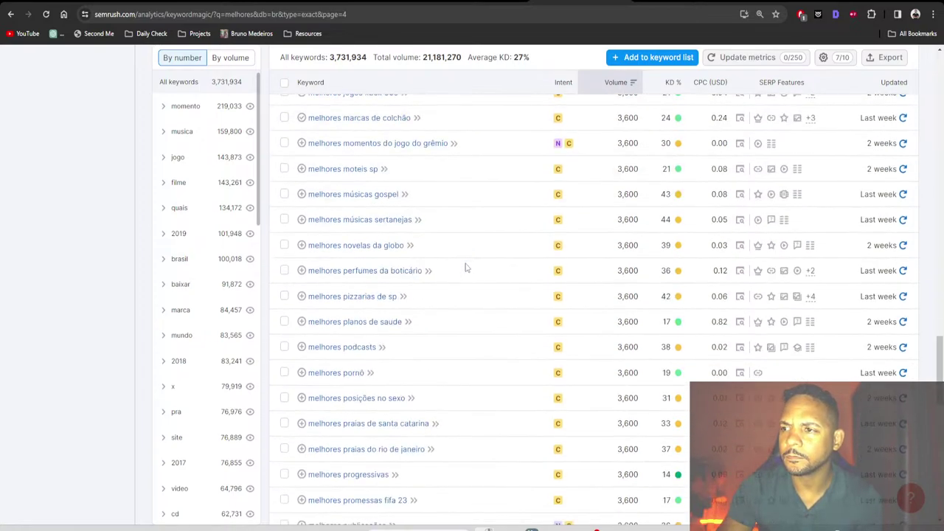
{"action": "scroll", "coordinate": [485, 313], "scroll_direction": "down", "scroll_amount": 4}
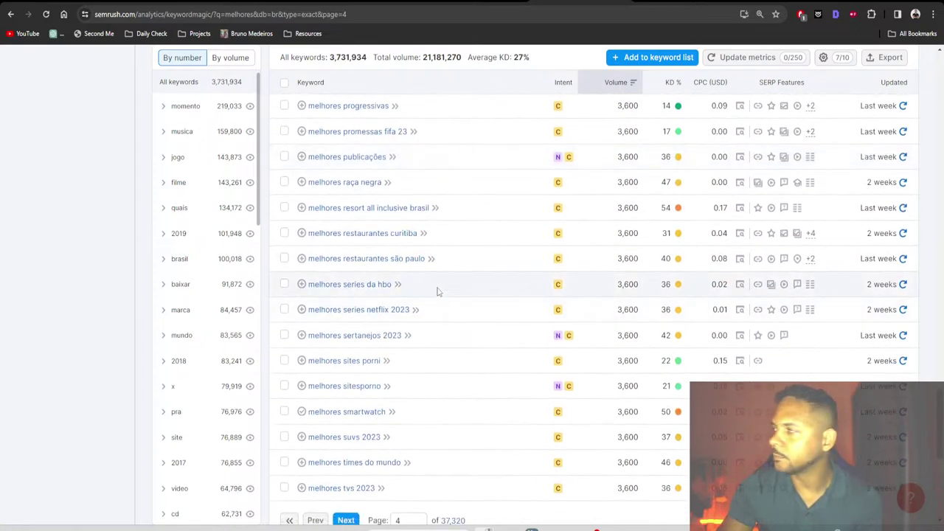
{"action": "scroll", "coordinate": [455, 293], "scroll_direction": "down", "scroll_amount": 3}
{"action": "scroll", "coordinate": [454, 295], "scroll_direction": "up", "scroll_amount": 7}
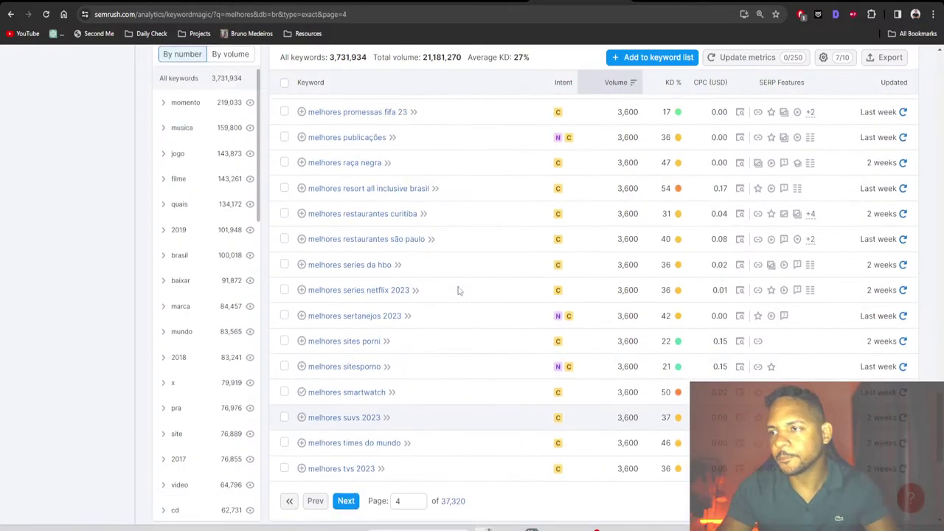
{"action": "scroll", "coordinate": [452, 297], "scroll_direction": "down", "scroll_amount": 5}
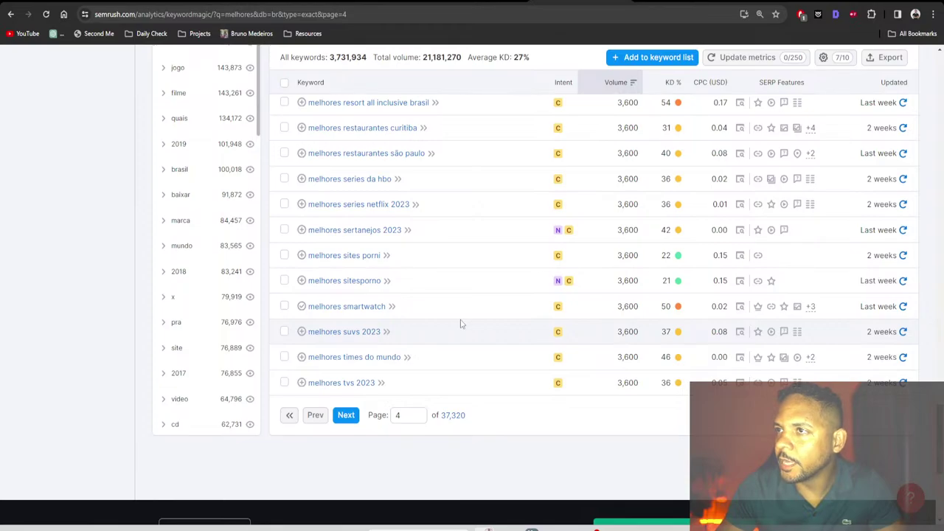
{"action": "scroll", "coordinate": [461, 323], "scroll_direction": "up", "scroll_amount": 15}
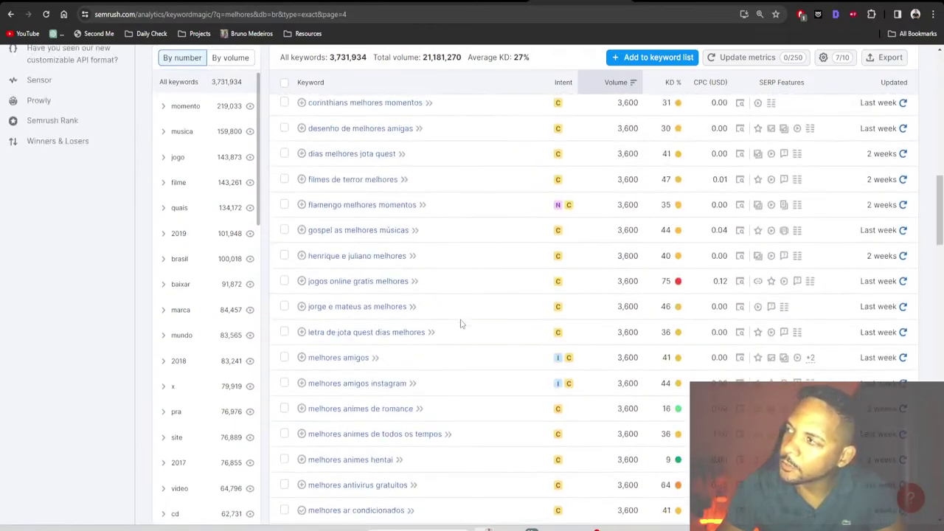
{"action": "scroll", "coordinate": [461, 323], "scroll_direction": "up", "scroll_amount": 10}
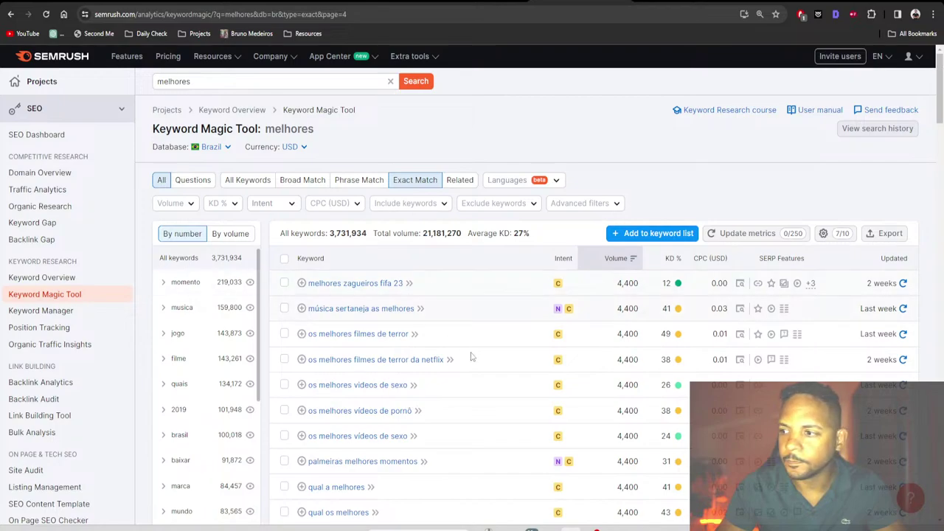
Switch to the notes in Notepad and go to the Flippa.com line under "1. Demanda"
{"action": "mouse_move", "coordinate": [546, 529]}
{"action": "left_click", "coordinate": [558, 503]}
{"action": "key", "text": "Up"}
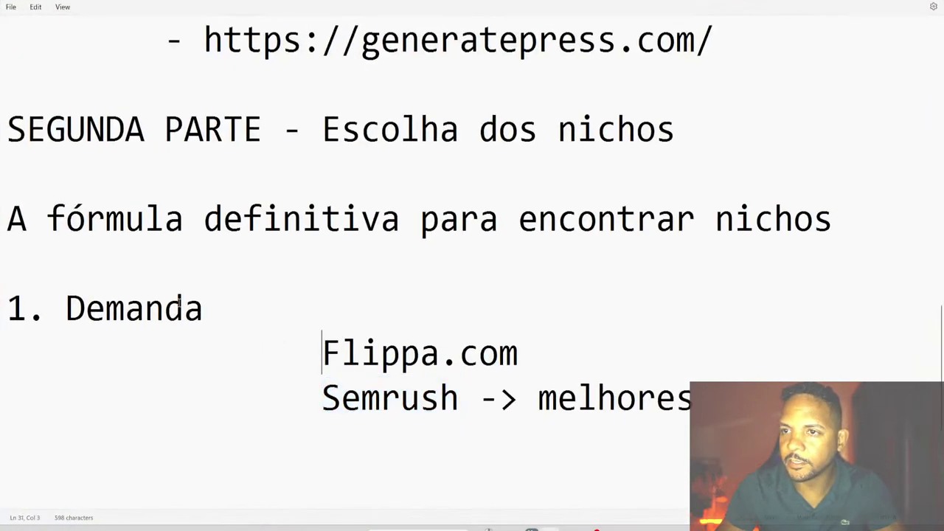
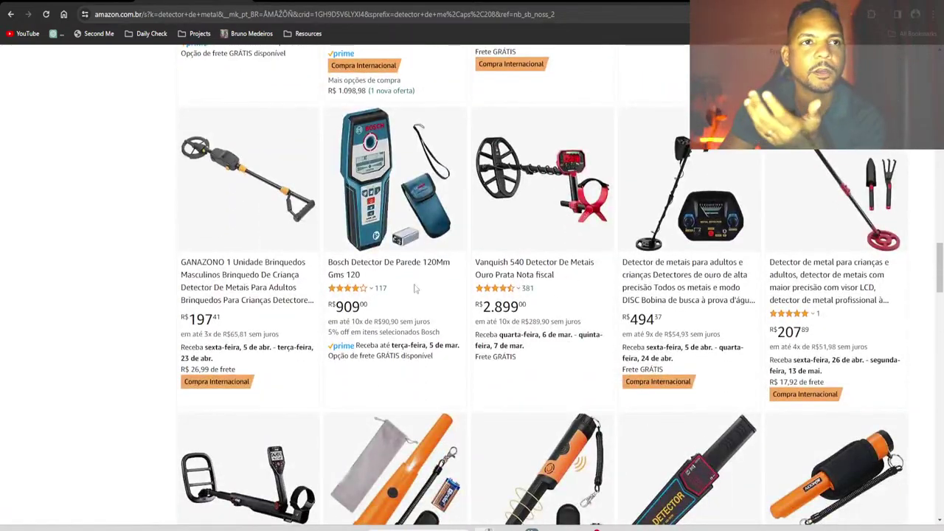
Examine the Amazon search results for "detector de metal", comparing the products, prices and ratings on offer
{"action": "scroll", "coordinate": [559, 299], "scroll_direction": "down", "scroll_amount": 4}
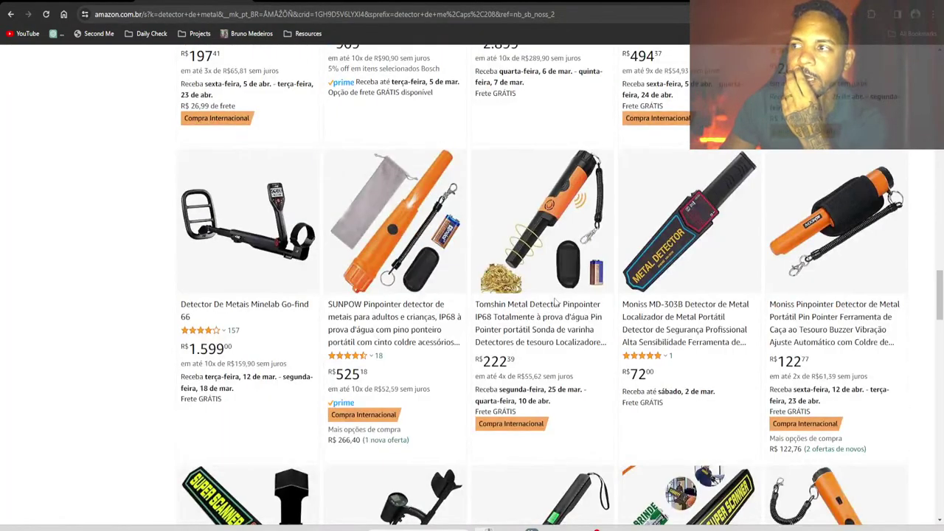
{"action": "scroll", "coordinate": [555, 300], "scroll_direction": "down", "scroll_amount": 2}
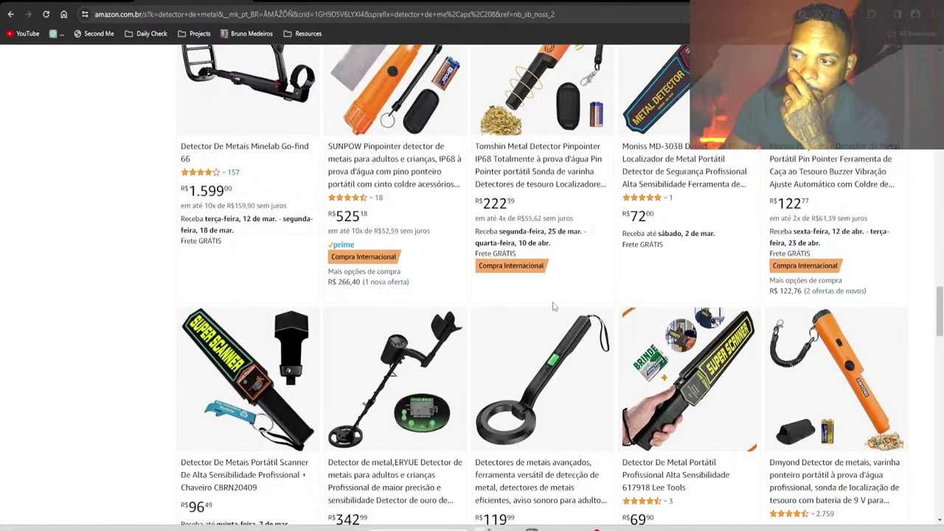
{"action": "scroll", "coordinate": [553, 306], "scroll_direction": "down", "scroll_amount": 3}
{"action": "scroll", "coordinate": [554, 306], "scroll_direction": "down", "scroll_amount": 14}
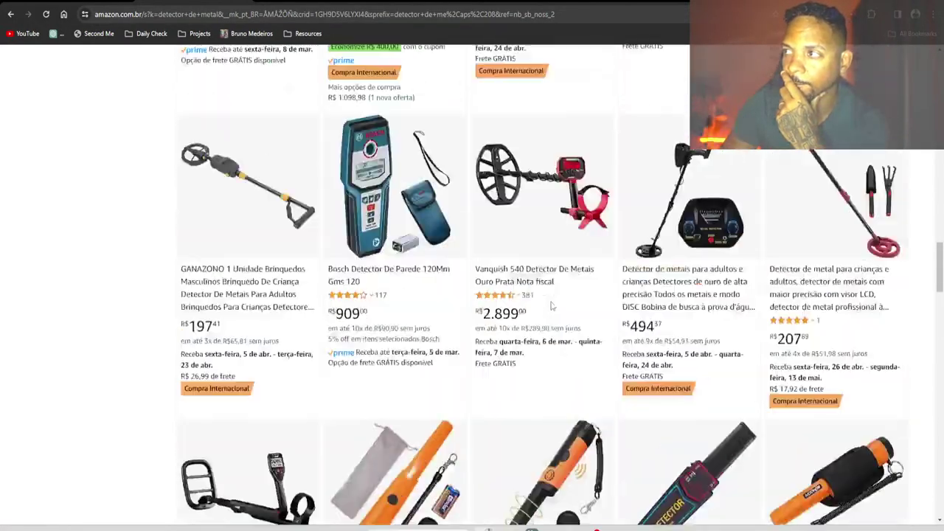
Switch to the Notepad notes and add the heading "4. Concorrência" below the Amazon.com line
{"action": "scroll", "coordinate": [543, 304], "scroll_direction": "up", "scroll_amount": 20}
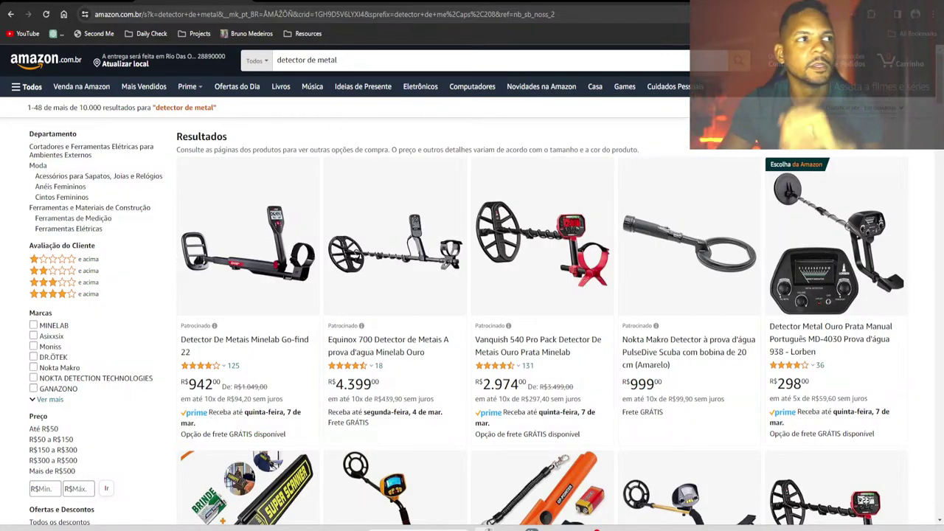
{"action": "mouse_move", "coordinate": [571, 519]}
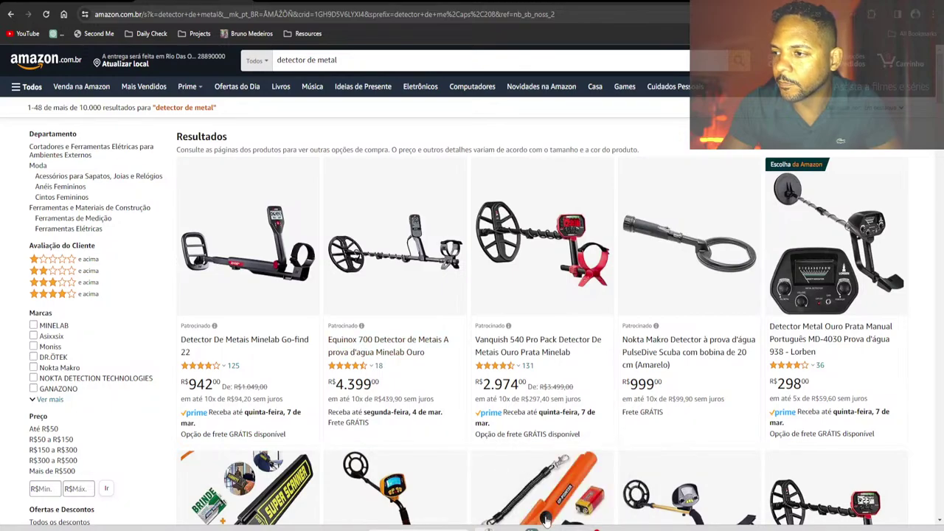
{"action": "left_click", "coordinate": [494, 483]}
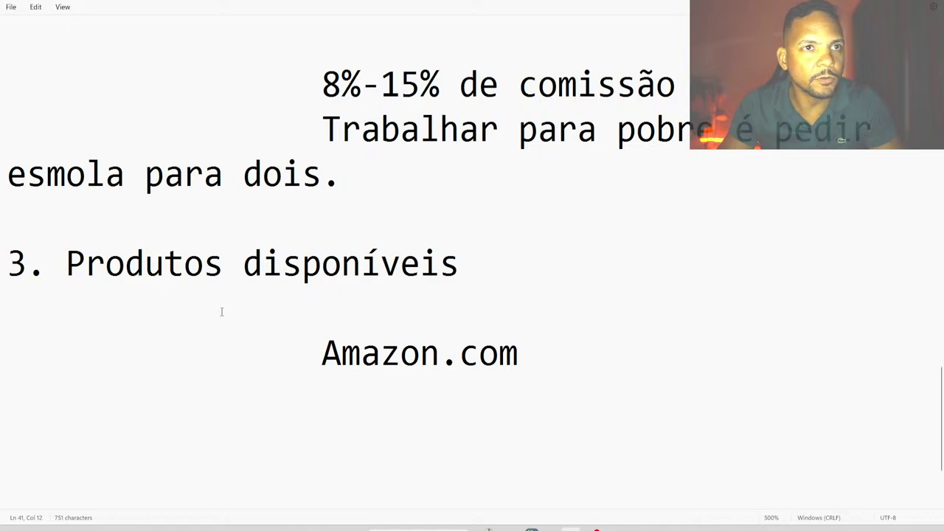
{"action": "left_click", "coordinate": [562, 416]}
{"action": "key", "text": "Return"}
{"action": "type", "text": "4. Concorrência"}
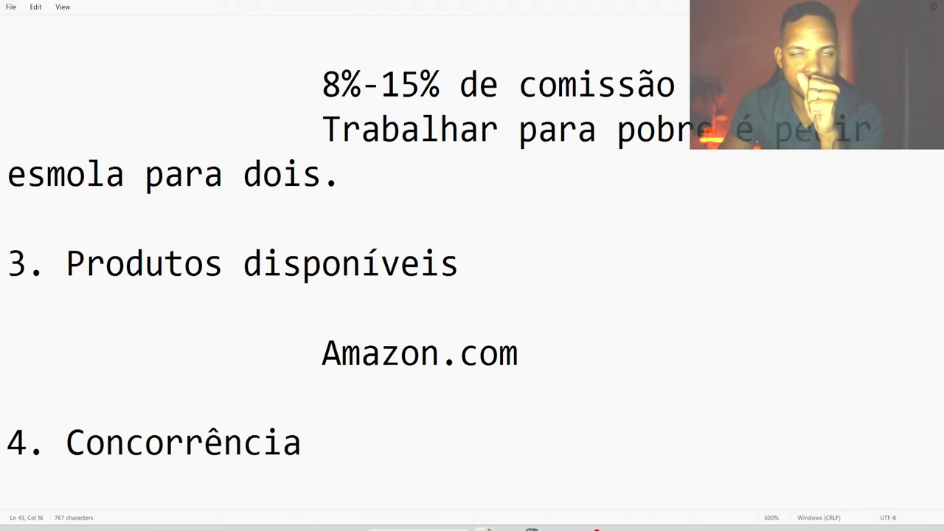
Add the indented line "99% das pessoas não sabem o que é concorrência." under the "4. Concorrência" heading
{"action": "scroll", "coordinate": [347, 395], "scroll_direction": "down", "scroll_amount": 2}
{"action": "left_click", "coordinate": [300, 341]}
{"action": "left_click", "coordinate": [298, 325]}
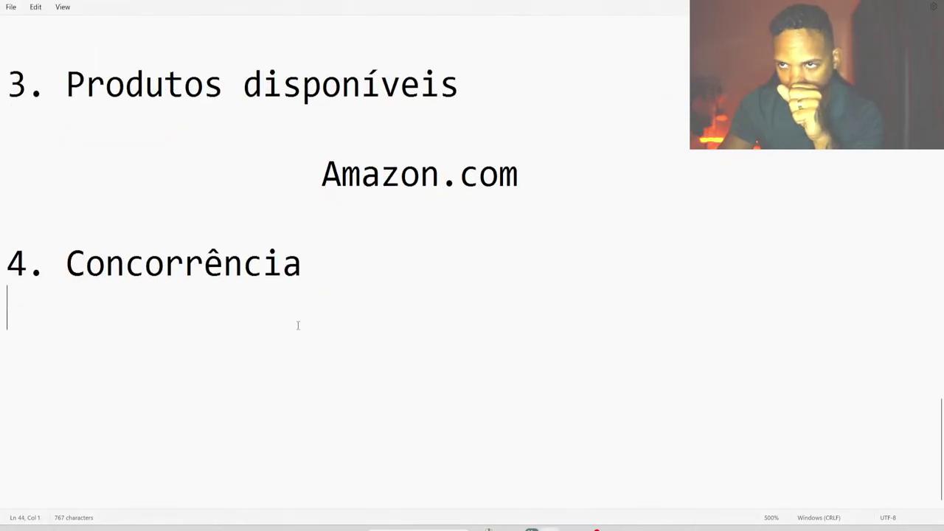
{"action": "key", "text": "Tab"}
{"action": "type", "text": "9"}
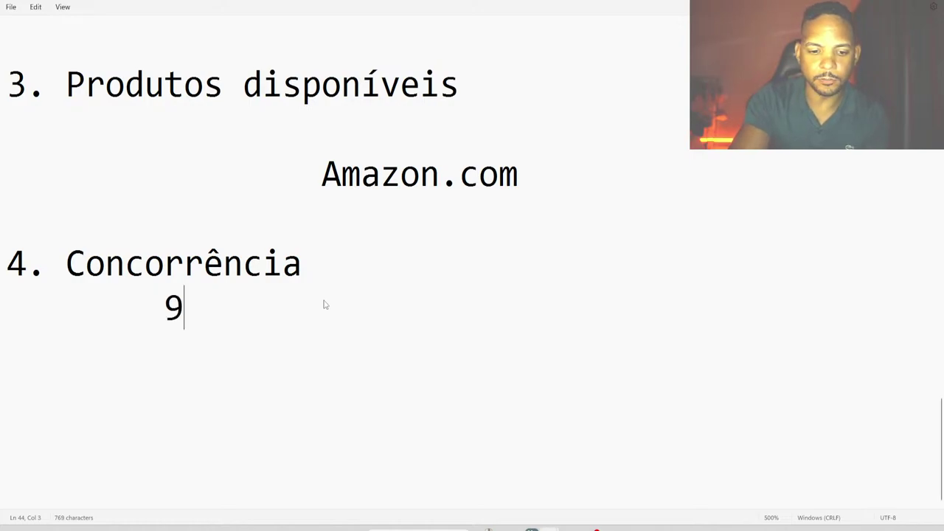
{"action": "type", "text": "9% das pessoas não "}
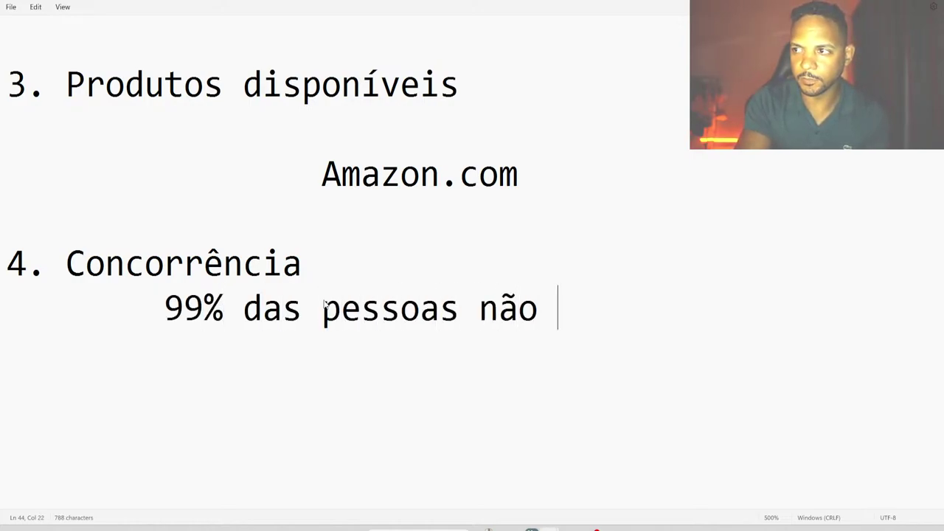
{"action": "type", "text": "sabem o que é"}
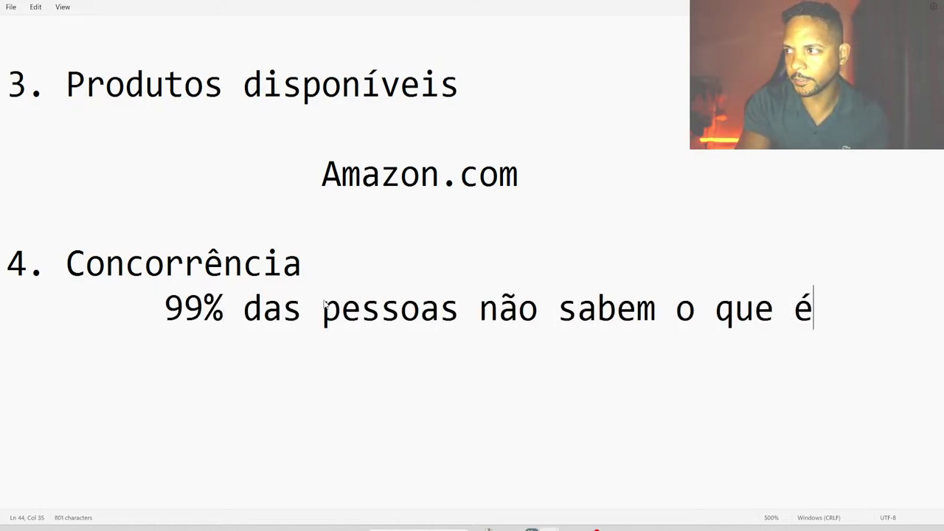
{"action": "type", "text": " concorrência."}
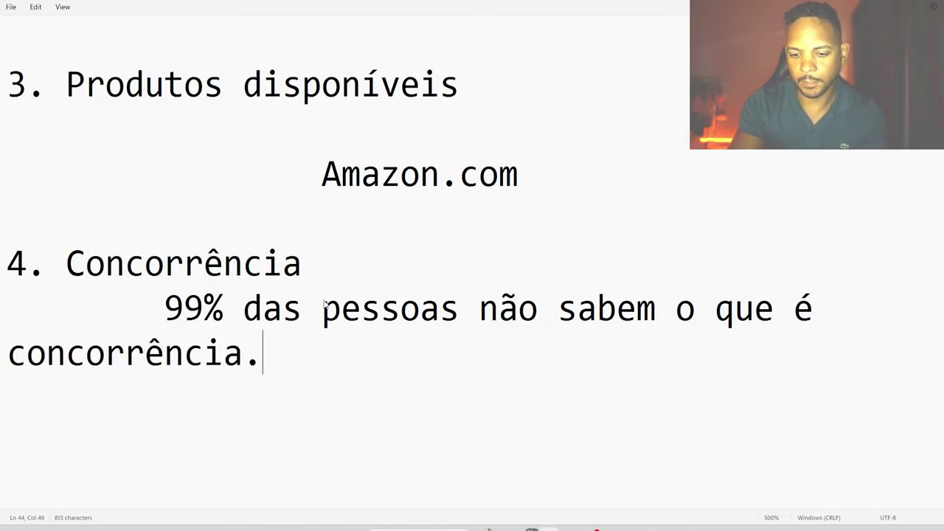
Change the percentage in the concorrência sentence to 99,99% and end the sentence with a semicolon
{"action": "left_click", "coordinate": [204, 310]}
{"action": "type", "text": ",9"}
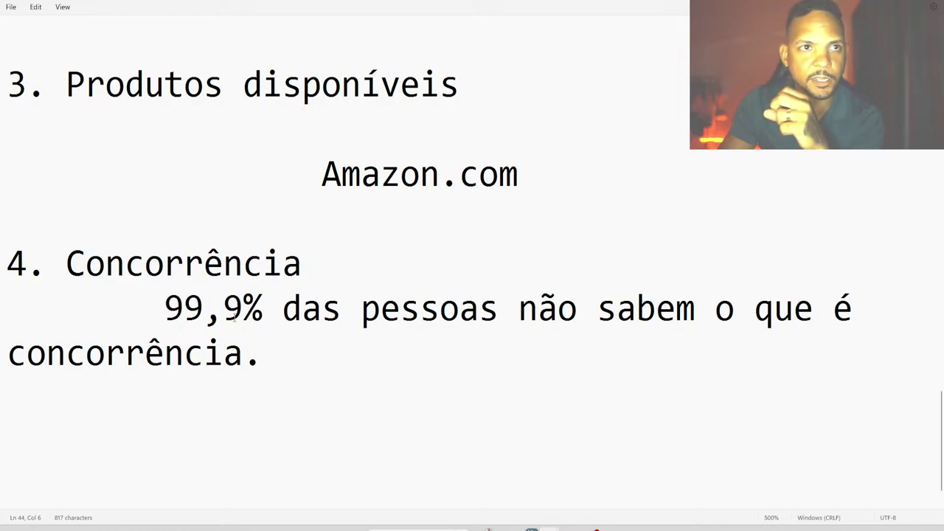
{"action": "left_click", "coordinate": [276, 353]}
{"action": "key", "text": "BackSpace"}
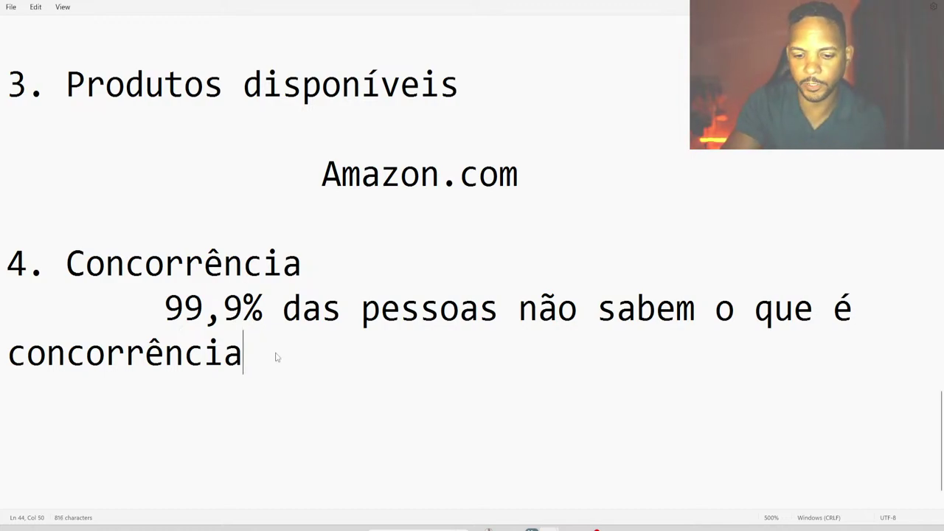
{"action": "type", "text": "."}
{"action": "key", "text": "BackSpace"}
{"action": "type", "text": ";"}
{"action": "left_click", "coordinate": [244, 323]}
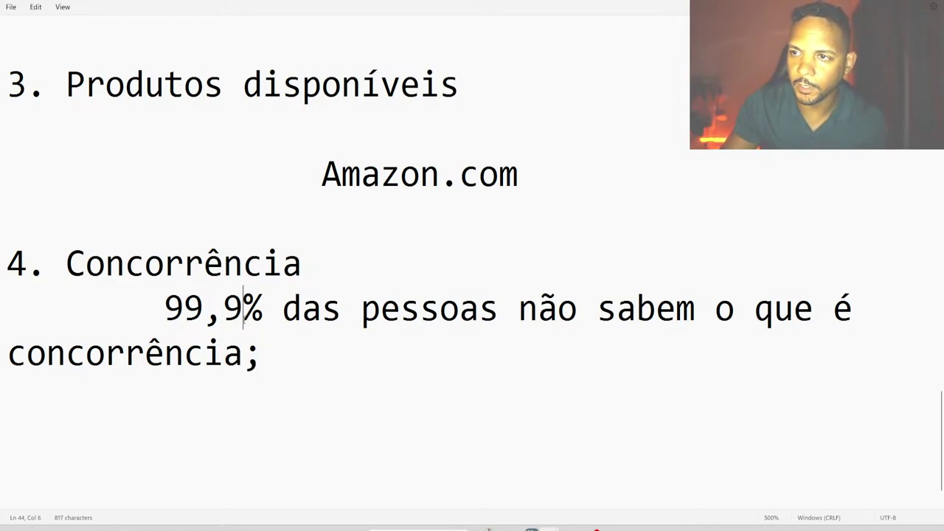
{"action": "type", "text": "9"}
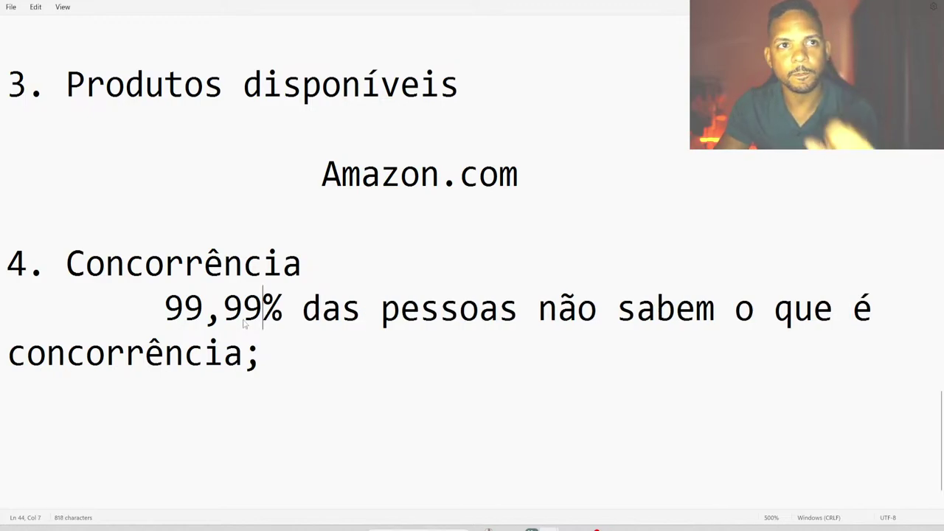
Insert a blank line below the "4. Concorrência" heading and start a new indented line after the sentence
{"action": "left_click", "coordinate": [316, 277]}
{"action": "key", "text": "Return"}
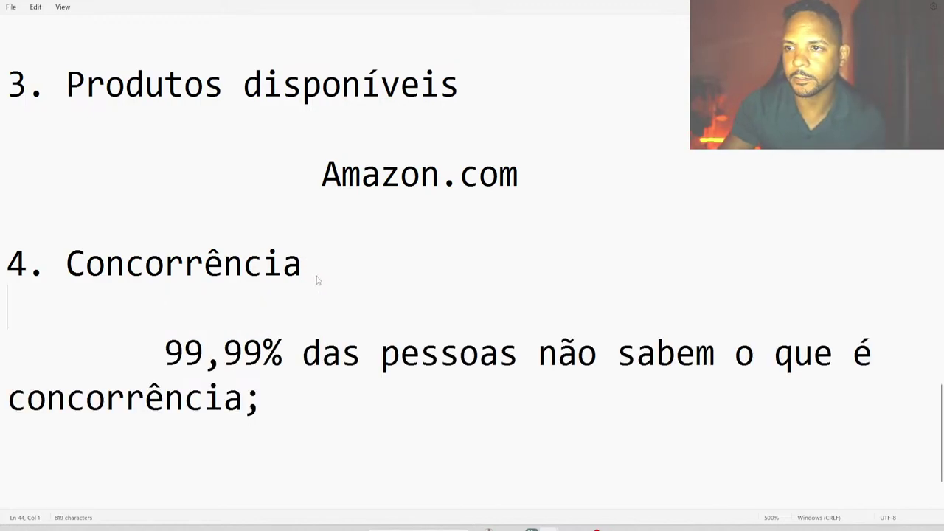
{"action": "left_click", "coordinate": [292, 434]}
{"action": "left_click", "coordinate": [297, 397]}
{"action": "key", "text": "Return"}
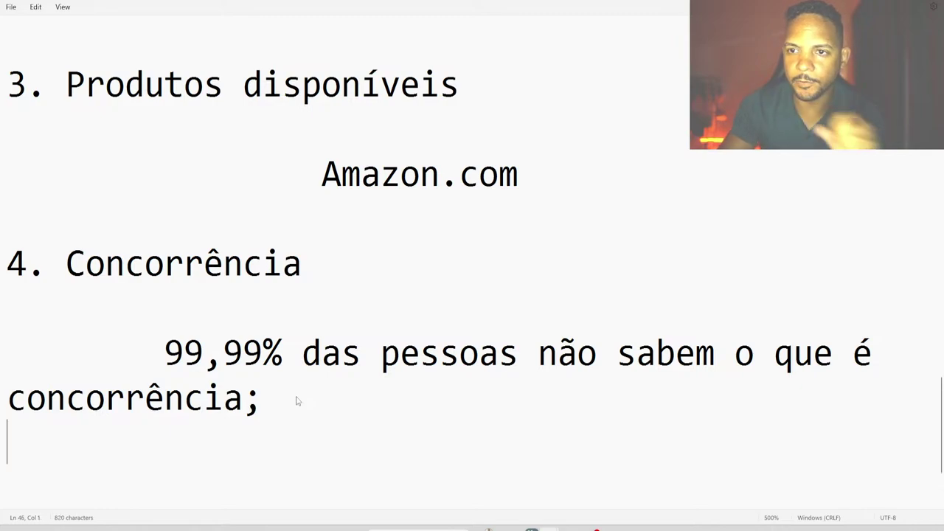
{"action": "key", "text": "Tab"}
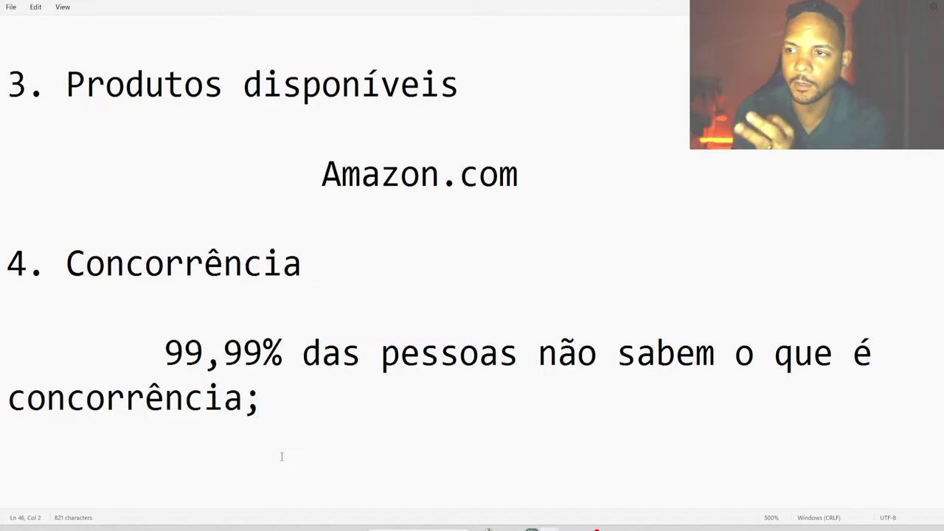
{"action": "left_click", "coordinate": [295, 404]}
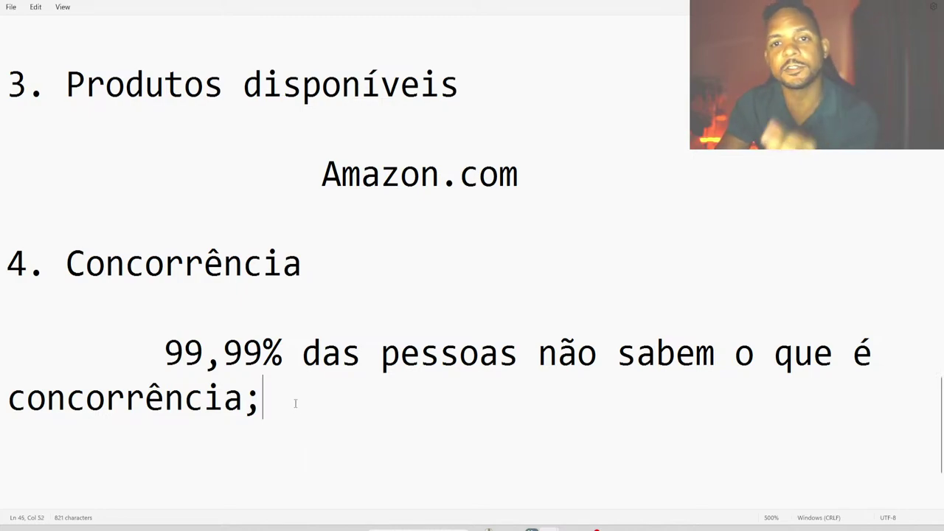
{"action": "scroll", "coordinate": [295, 406], "scroll_direction": "down", "scroll_amount": 1}
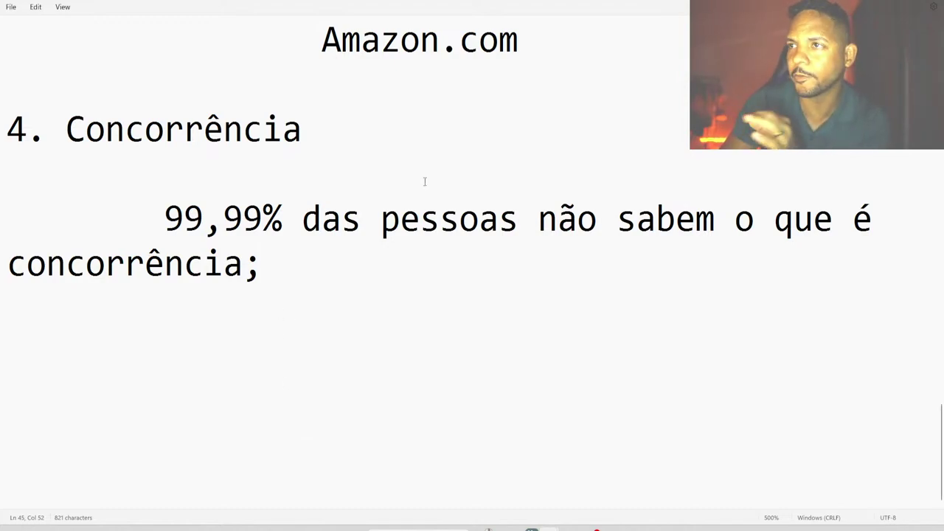
Switch to the browser and look over the article listing on page 3 of techuplife.com
{"action": "key", "text": "alt+Tab"}
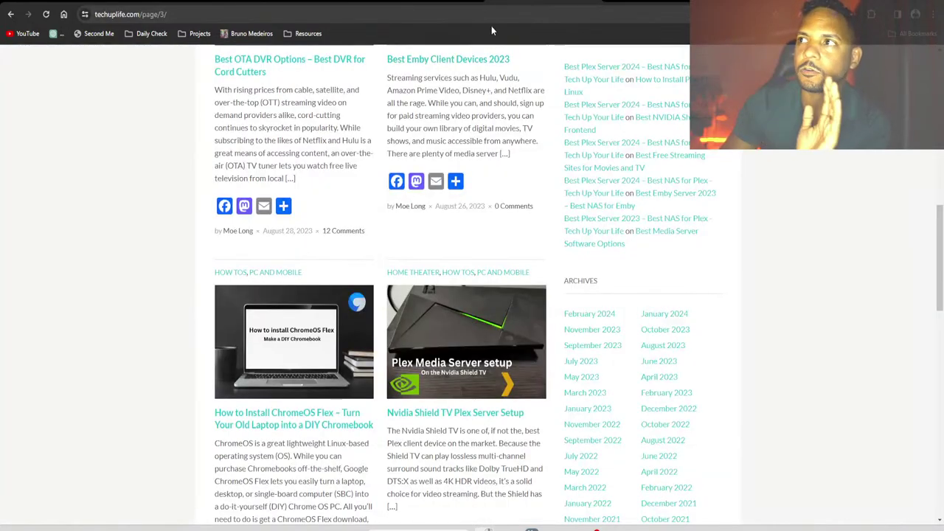
{"action": "scroll", "coordinate": [528, 103], "scroll_direction": "up", "scroll_amount": 4}
{"action": "scroll", "coordinate": [528, 103], "scroll_direction": "up", "scroll_amount": 6}
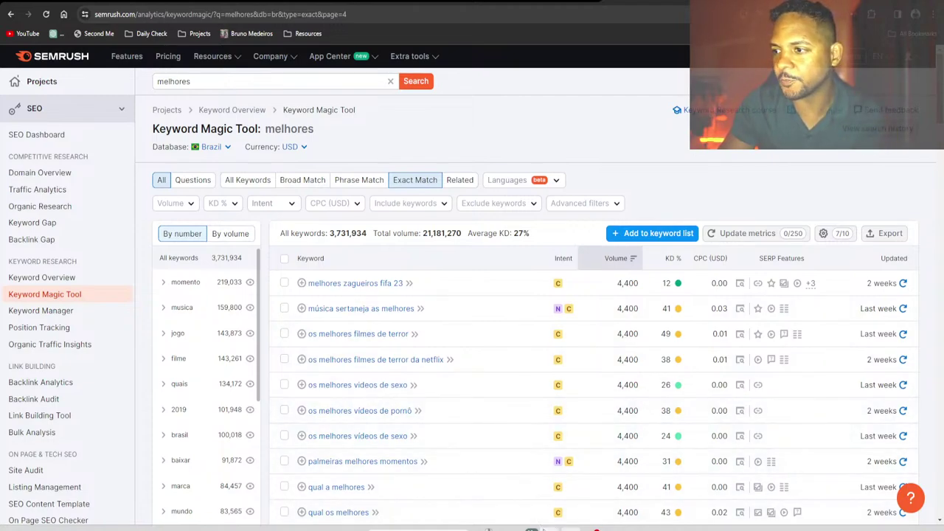
Back in the Notepad notes, add "Quantidade de posts;" and "Quantidade de backlinks;" under Concorrência as two equally indented lines
{"action": "mouse_move", "coordinate": [534, 527]}
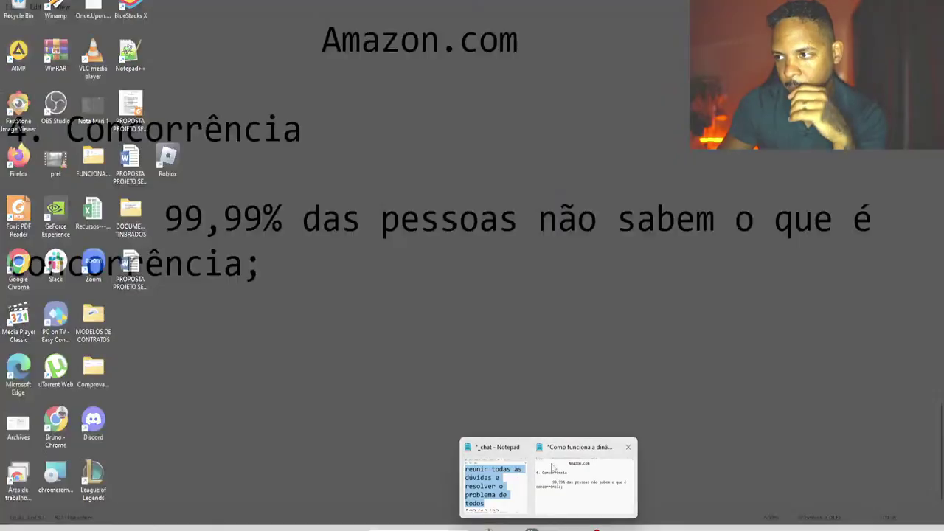
{"action": "left_click", "coordinate": [541, 511]}
{"action": "left_click", "coordinate": [282, 302]}
{"action": "type", "text": "Quantidade de posts; \t\tQuantidade de backlinks;"}
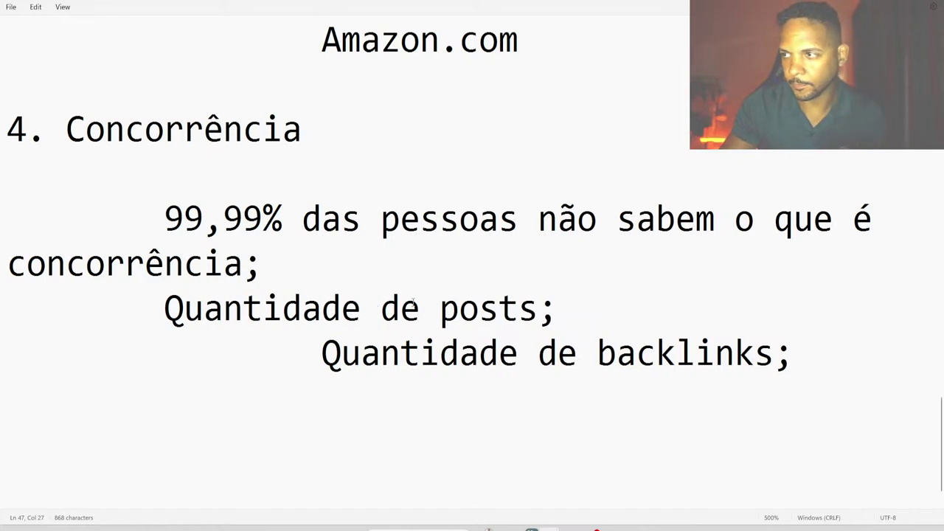
{"action": "left_click", "coordinate": [323, 354]}
{"action": "key", "text": "BackSpace"}
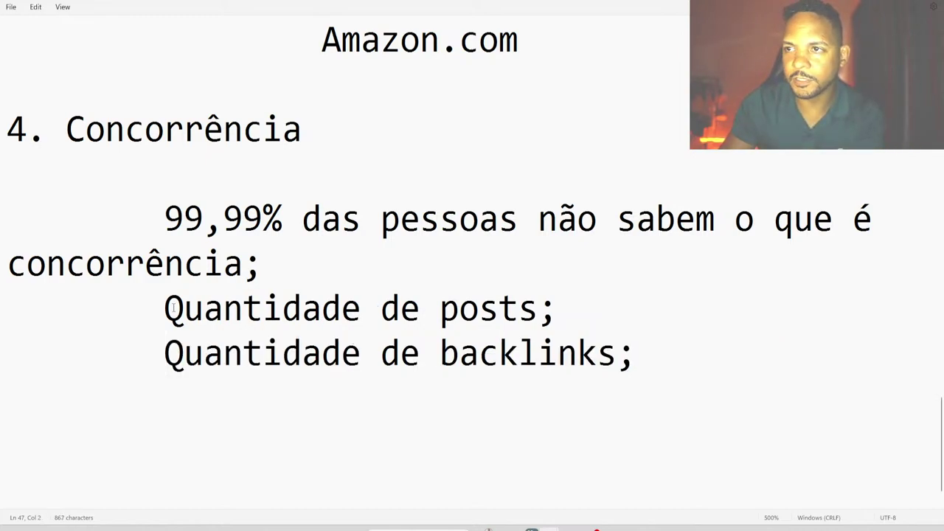
{"action": "left_click", "coordinate": [165, 308]}
{"action": "key", "text": "Return"}
{"action": "key", "text": "BackSpace"}
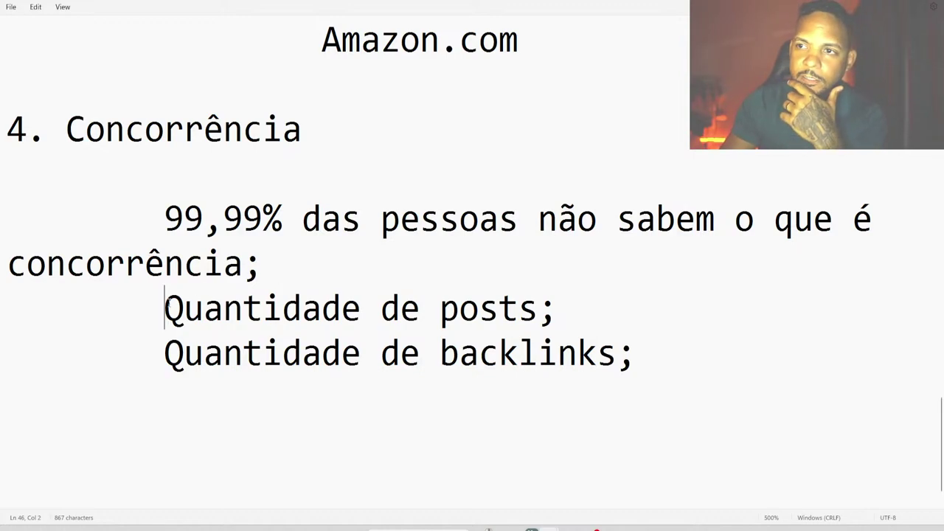
Mark both the "Quantidade de posts;" and "Quantidade de backlinks;" lines with a leading "**"
{"action": "left_click_drag", "start_coordinate": [165, 309], "coordinate": [644, 355]}
{"action": "left_click", "coordinate": [164, 308]}
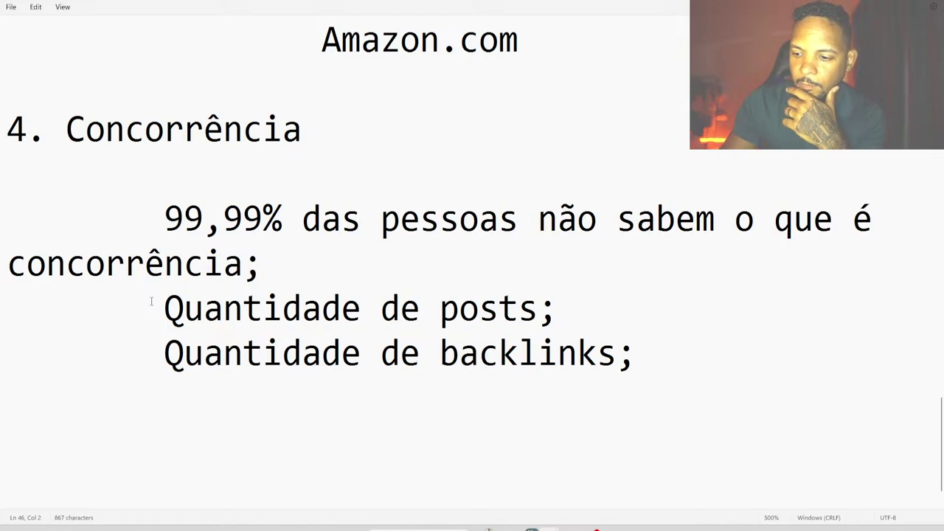
{"action": "type", "text": "**"}
{"action": "left_click", "coordinate": [160, 344]}
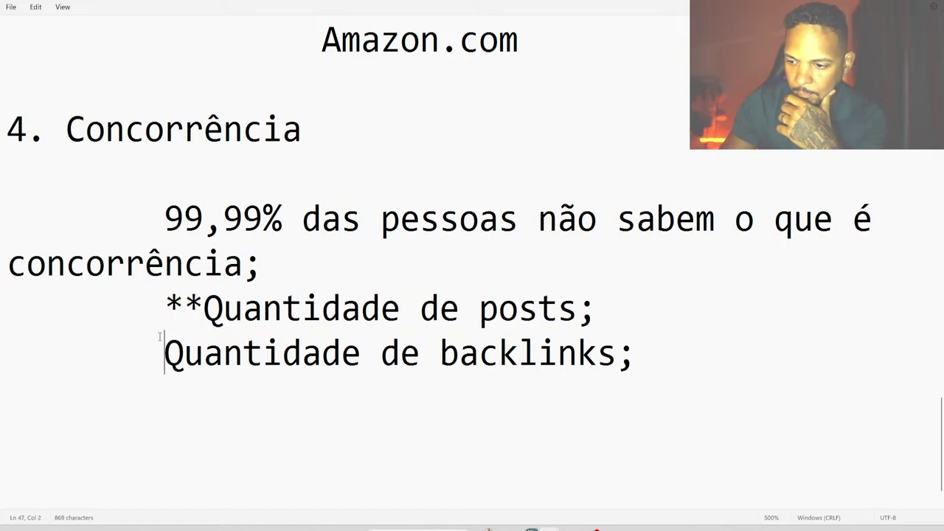
{"action": "type", "text": "**"}
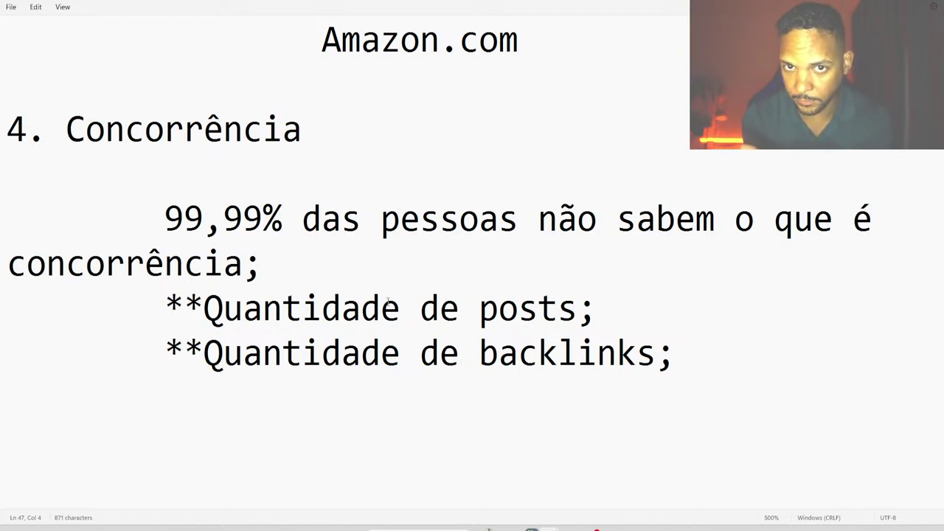
Highlight the "Quantidade de posts" and "Quantidade de backlinks" items in turn to point them out
{"action": "left_click", "coordinate": [386, 302]}
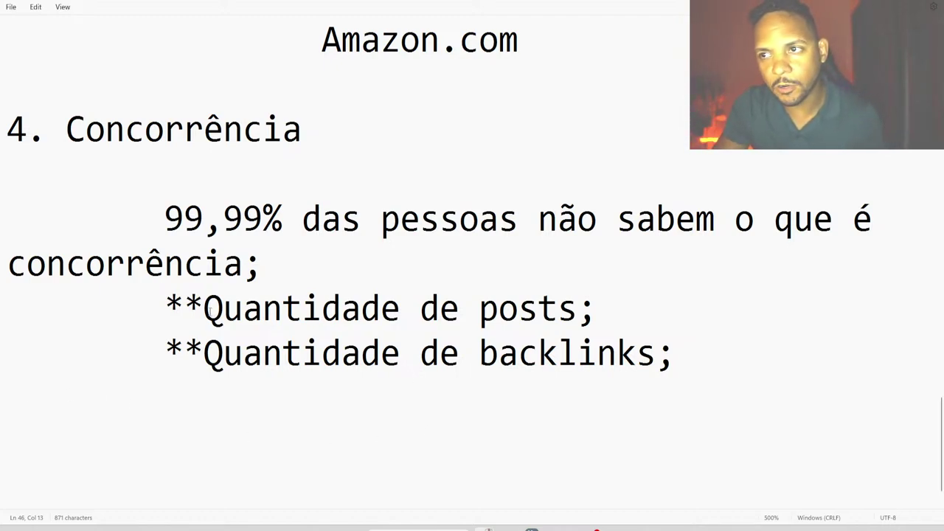
{"action": "left_click_drag", "start_coordinate": [208, 312], "coordinate": [573, 312]}
{"action": "left_click", "coordinate": [400, 313]}
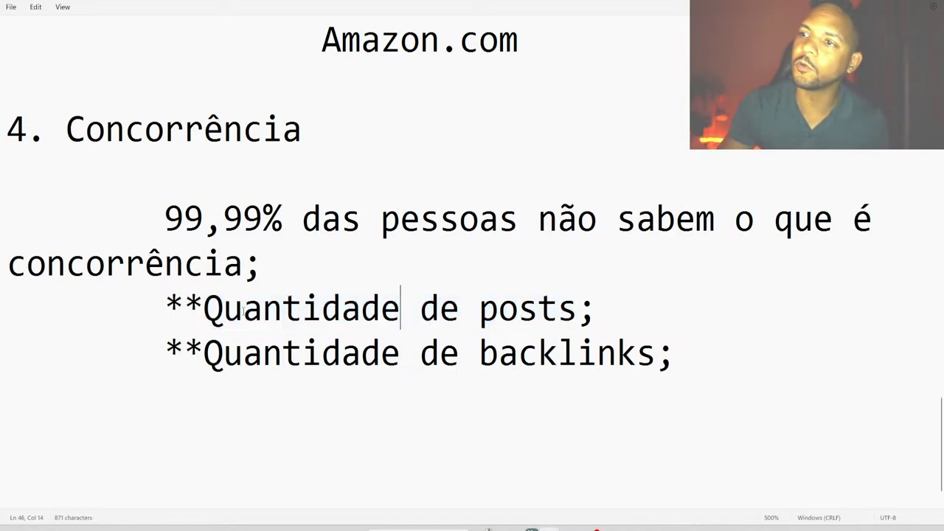
{"action": "left_click_drag", "start_coordinate": [211, 311], "coordinate": [575, 312]}
{"action": "left_click", "coordinate": [343, 352]}
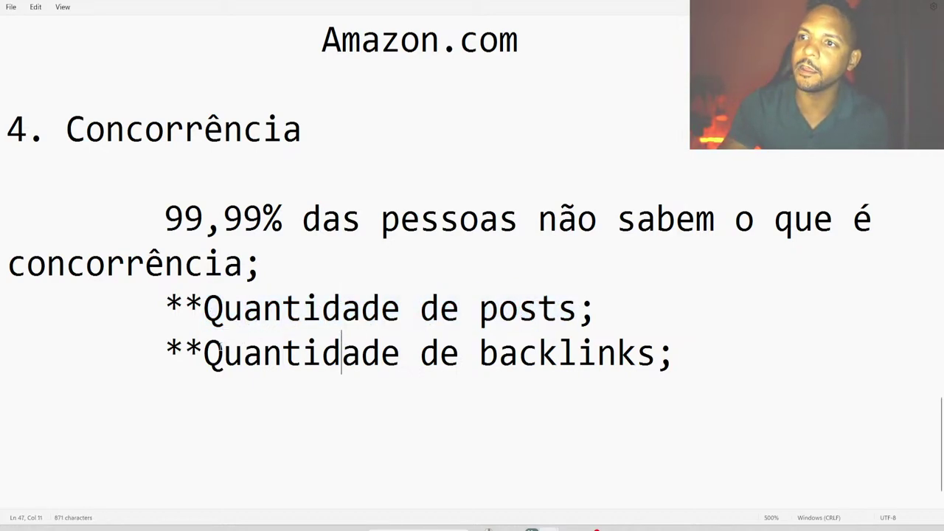
{"action": "left_click_drag", "start_coordinate": [206, 353], "coordinate": [557, 353]}
{"action": "left_click", "coordinate": [559, 353]}
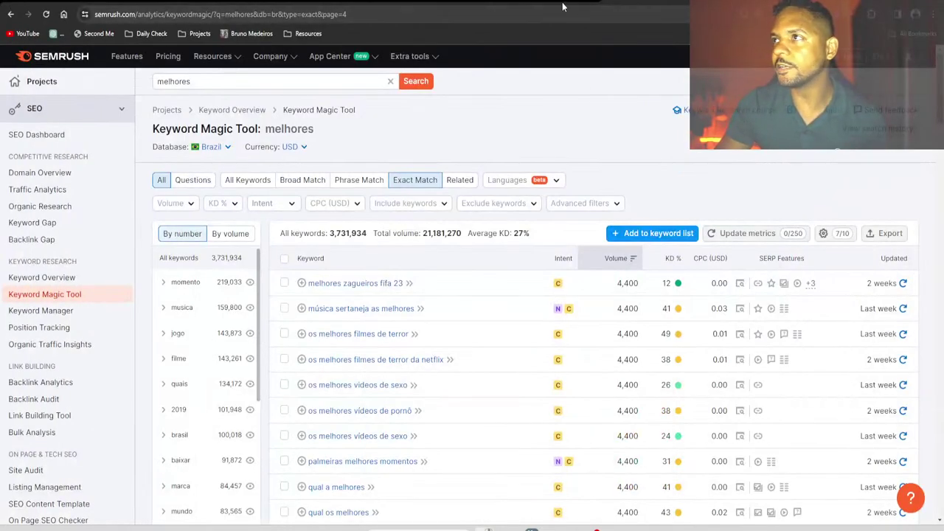
In a new browser tab, search Google for "melhores carrinhos de bebe" and examine the sites ranking in the results
{"action": "key", "text": "ctrl+t"}
{"action": "type", "text": "melhores carr"}
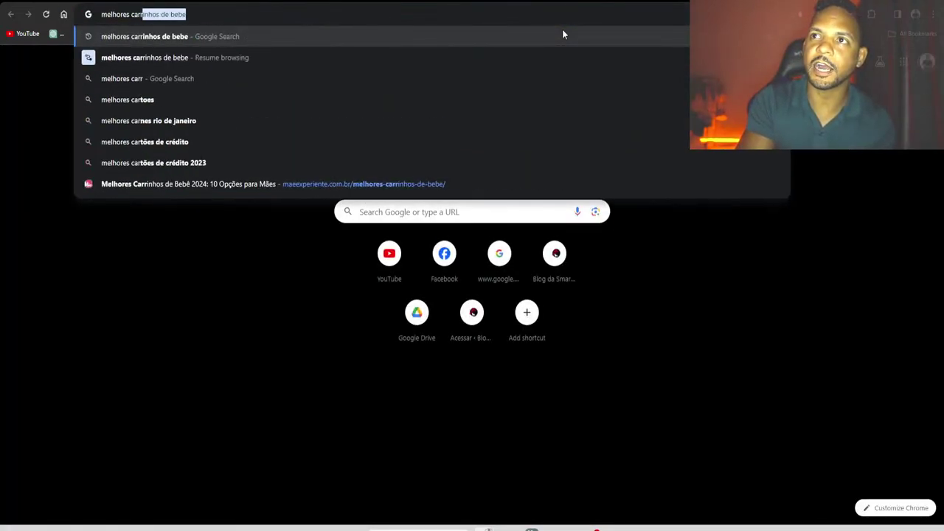
{"action": "key", "text": "Return"}
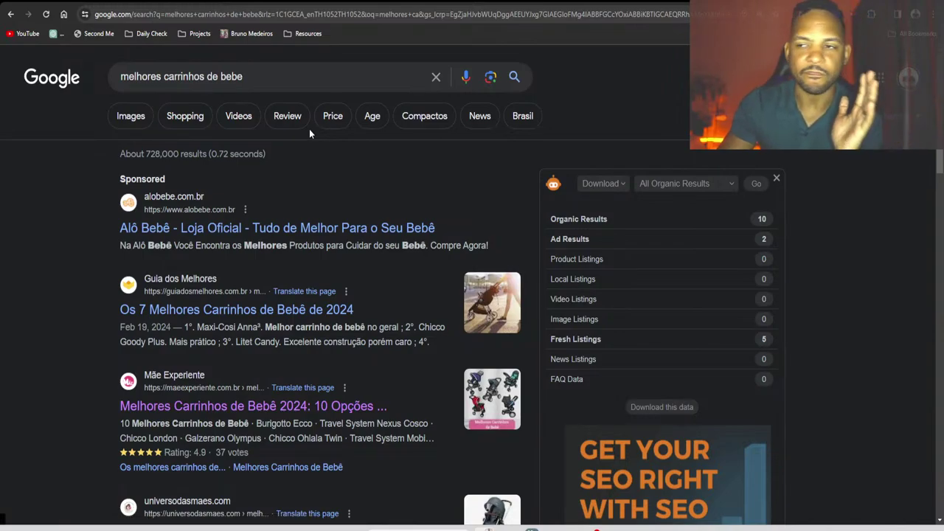
{"action": "scroll", "coordinate": [302, 151], "scroll_direction": "down", "scroll_amount": 1}
{"action": "scroll", "coordinate": [303, 155], "scroll_direction": "down", "scroll_amount": 1}
{"action": "scroll", "coordinate": [302, 150], "scroll_direction": "down", "scroll_amount": 5}
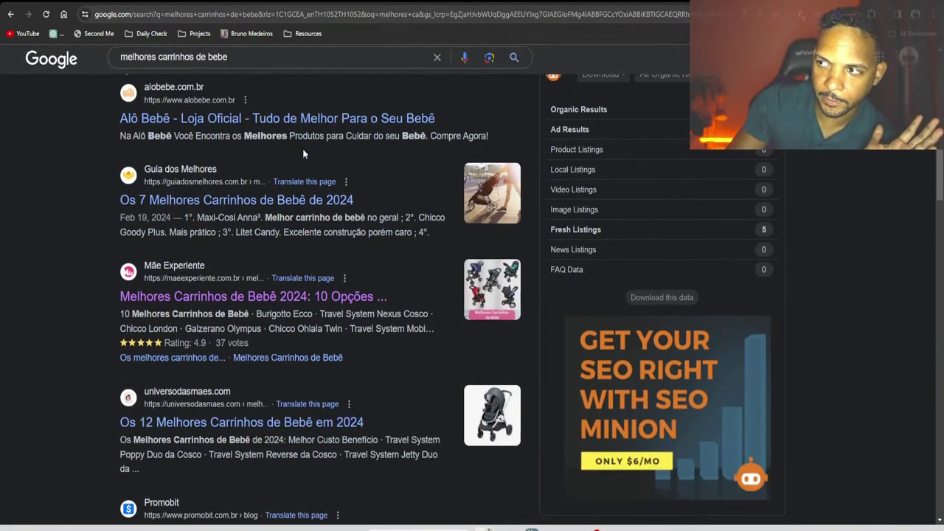
{"action": "scroll", "coordinate": [303, 155], "scroll_direction": "down", "scroll_amount": 4}
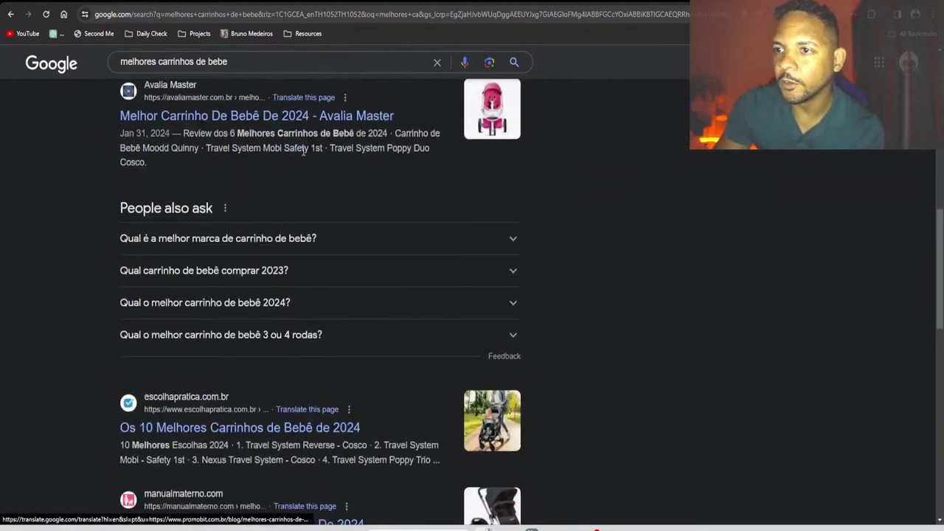
Highlight the query "melhores carrinhos de bebe" and the result count in the Google results to point them out
{"action": "scroll", "coordinate": [295, 146], "scroll_direction": "up", "scroll_amount": 10}
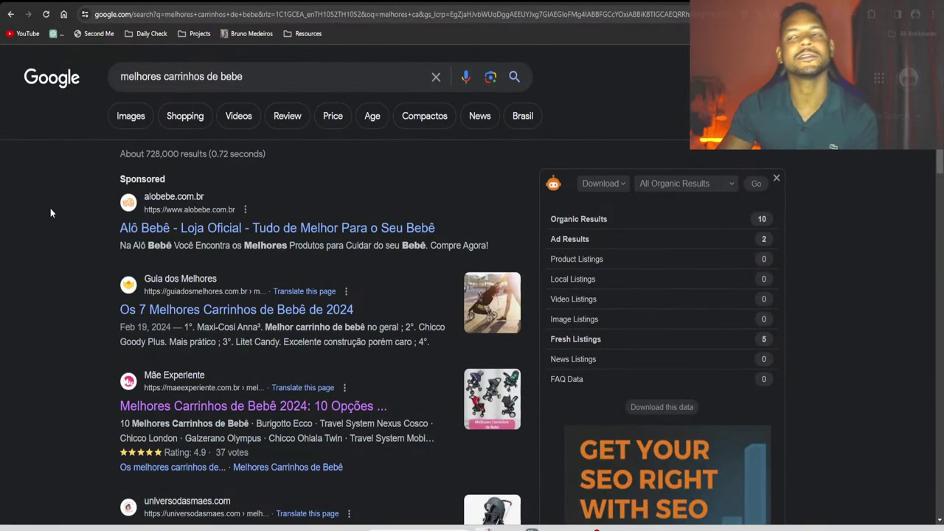
{"action": "scroll", "coordinate": [214, 222], "scroll_direction": "down", "scroll_amount": 2}
{"action": "scroll", "coordinate": [214, 197], "scroll_direction": "up", "scroll_amount": 2}
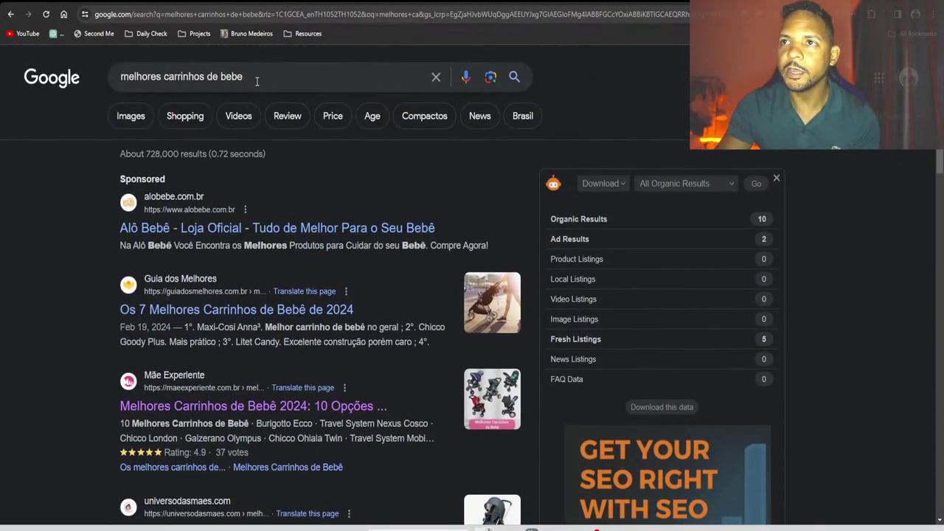
{"action": "left_click_drag", "start_coordinate": [251, 77], "coordinate": [123, 82]}
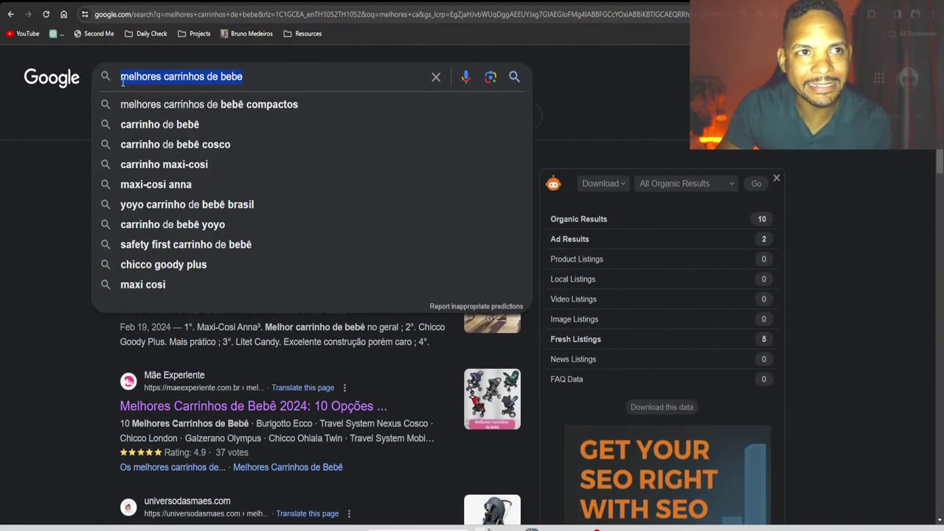
{"action": "left_click", "coordinate": [51, 163]}
{"action": "left_click_drag", "start_coordinate": [273, 73], "coordinate": [114, 79]}
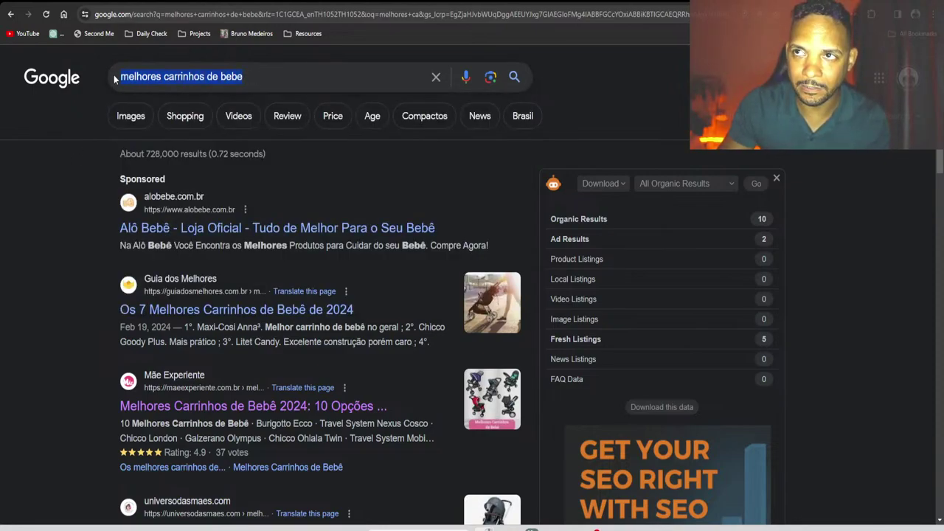
{"action": "left_click_drag", "start_coordinate": [253, 76], "coordinate": [67, 190]}
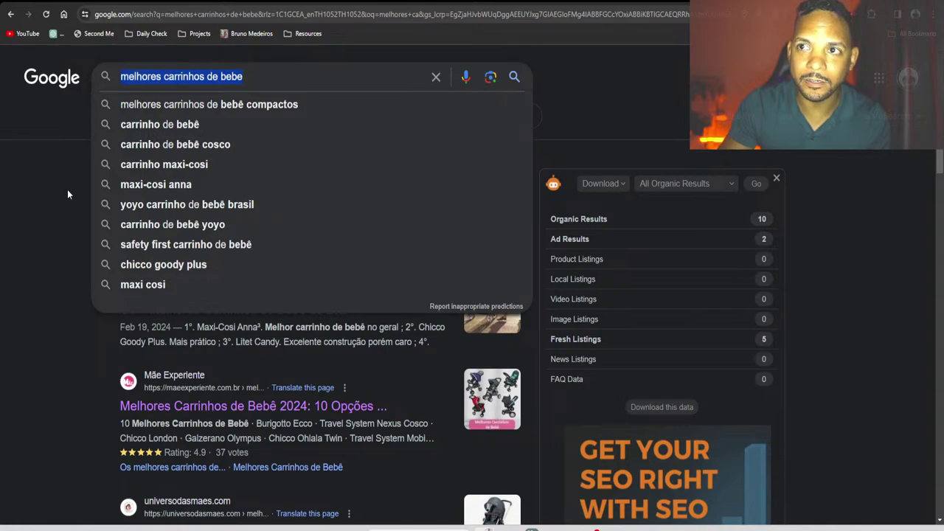
{"action": "left_click", "coordinate": [67, 189]}
{"action": "left_click_drag", "start_coordinate": [147, 153], "coordinate": [267, 154]}
{"action": "left_click", "coordinate": [102, 211]}
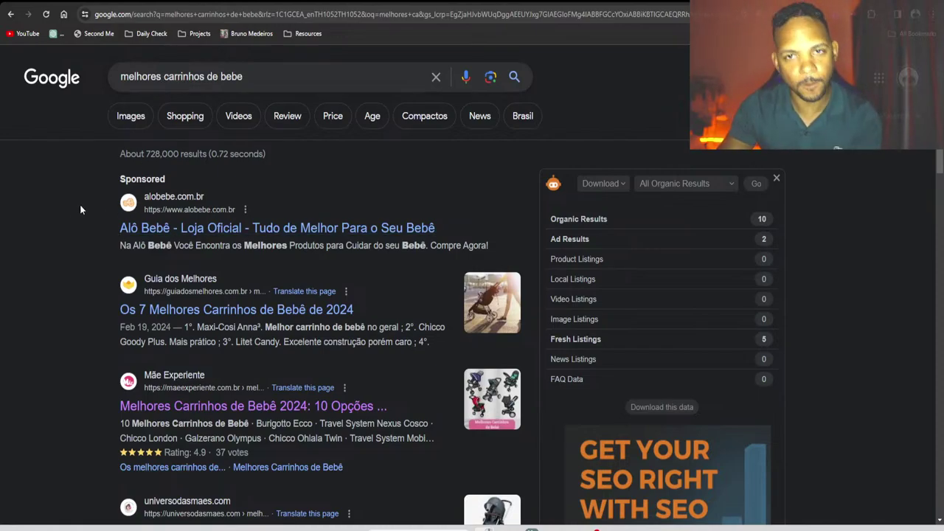
Examine the organic results for the baby stroller query, from Guia dos Melhores down to Magazine Luiza
{"action": "scroll", "coordinate": [175, 220], "scroll_direction": "down", "scroll_amount": 6}
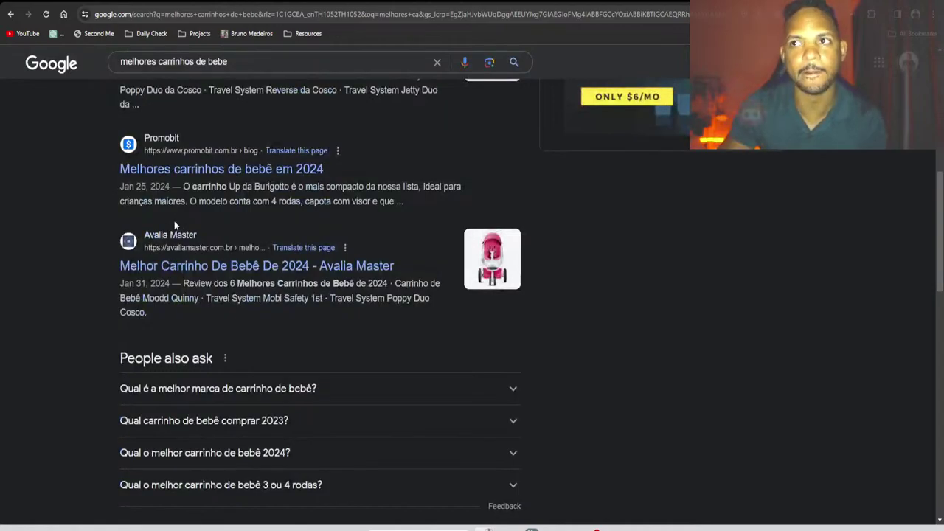
{"action": "scroll", "coordinate": [175, 188], "scroll_direction": "up", "scroll_amount": 6}
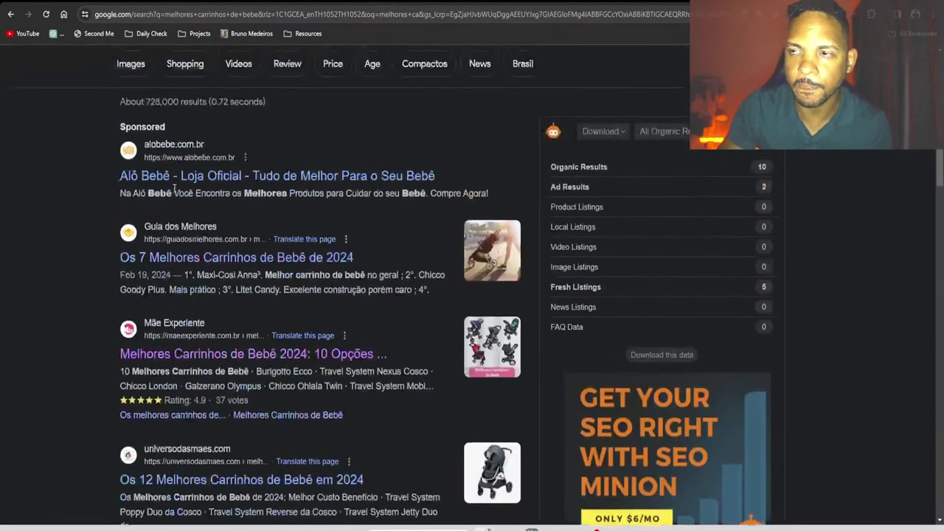
{"action": "scroll", "coordinate": [174, 189], "scroll_direction": "up", "scroll_amount": 1}
{"action": "triple_click", "coordinate": [278, 86]}
{"action": "left_click", "coordinate": [51, 254]}
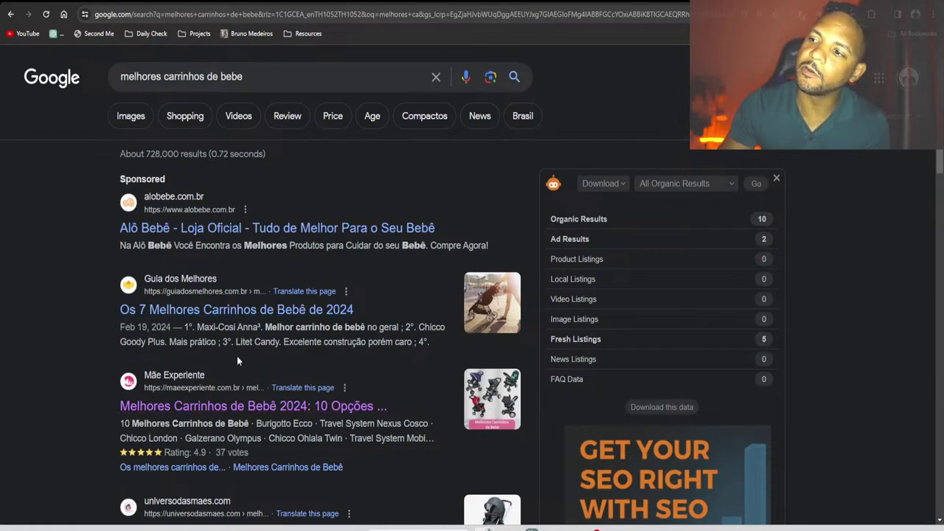
{"action": "scroll", "coordinate": [237, 355], "scroll_direction": "down", "scroll_amount": 5}
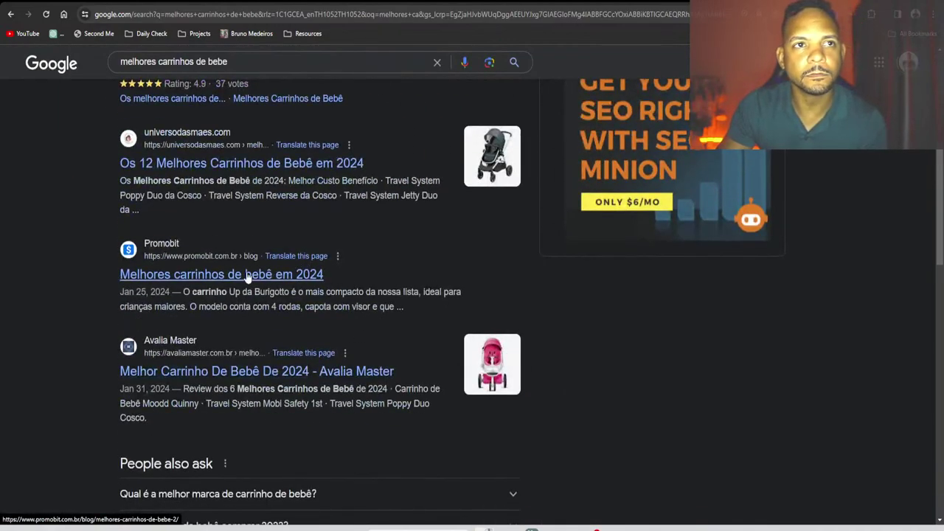
{"action": "scroll", "coordinate": [270, 313], "scroll_direction": "down", "scroll_amount": 6}
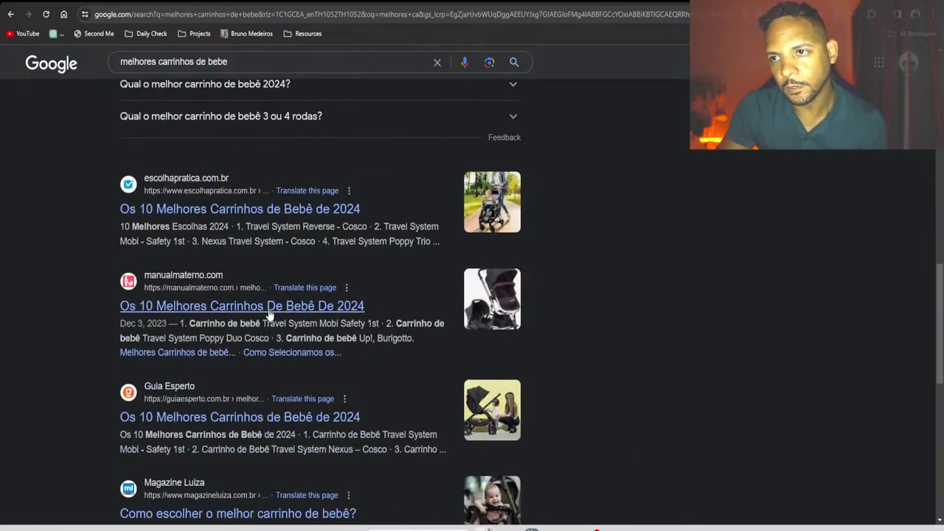
{"action": "scroll", "coordinate": [269, 315], "scroll_direction": "up", "scroll_amount": 12}
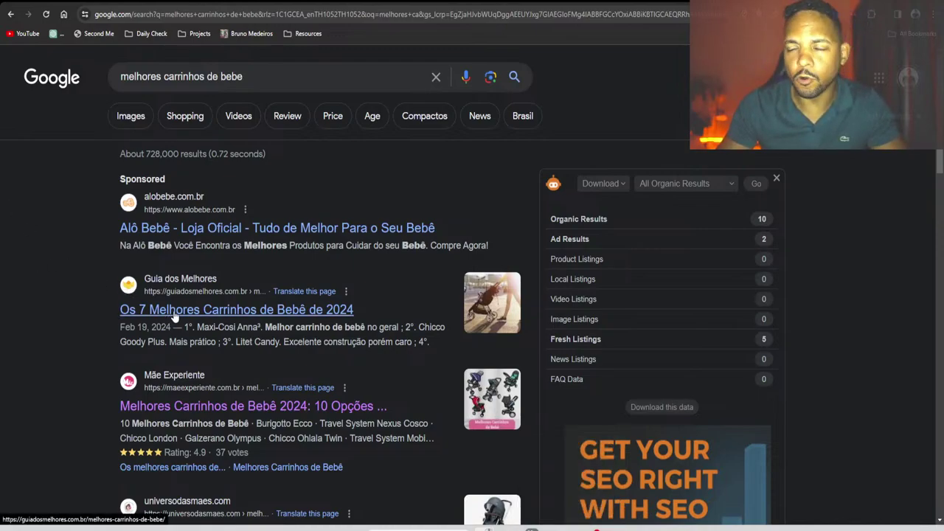
{"action": "left_click", "coordinate": [200, 314]}
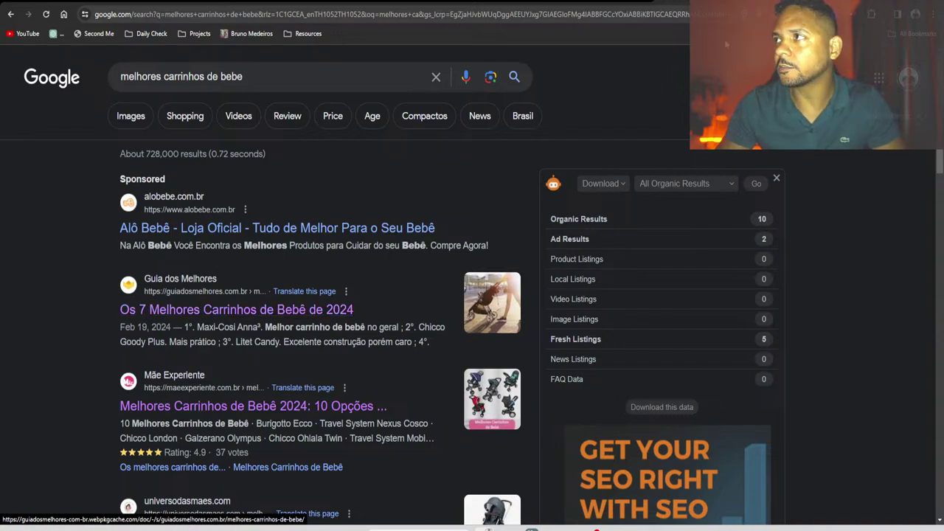
{"action": "left_click_drag", "start_coordinate": [172, 14], "coordinate": [28, 9]}
{"action": "key", "text": "ctrl+c"}
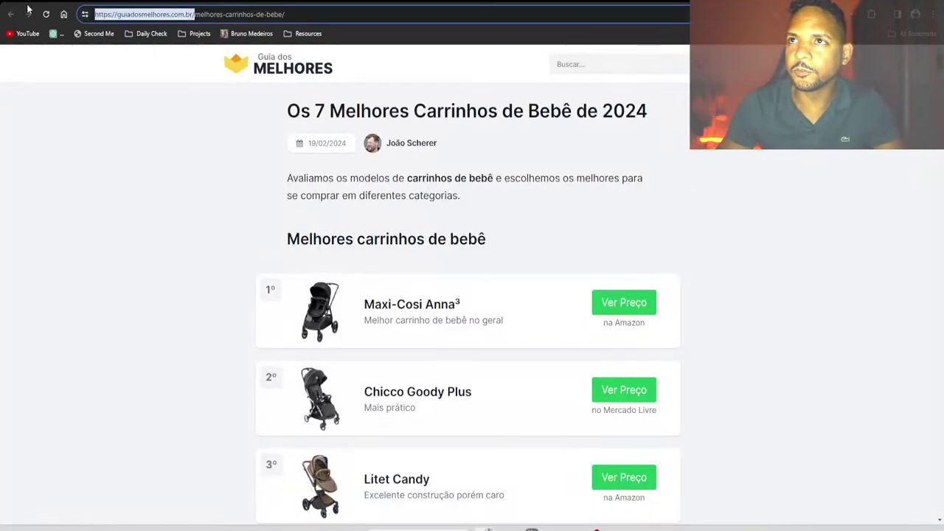
{"action": "key", "text": "alt+Left"}
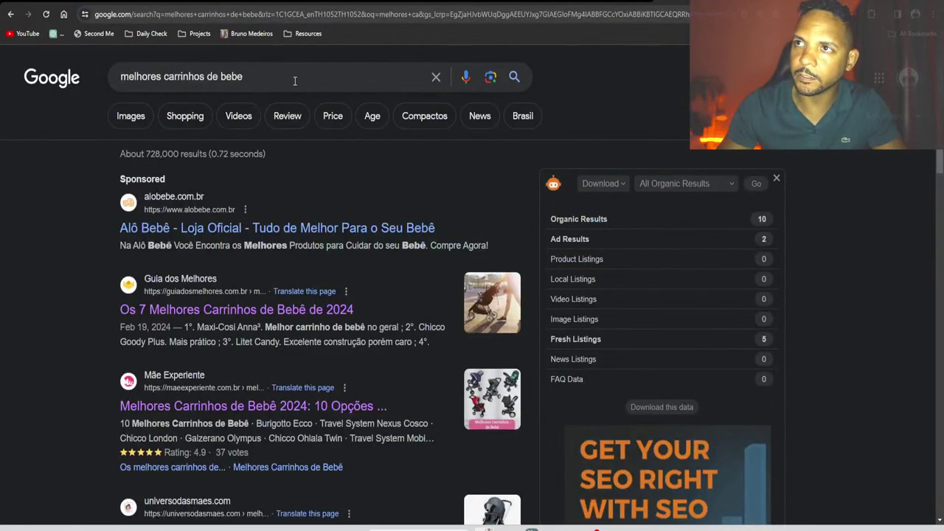
{"action": "key", "text": "ctrl+t"}
{"action": "type", "text": "site:"}
{"action": "key", "text": "ctrl+v"}
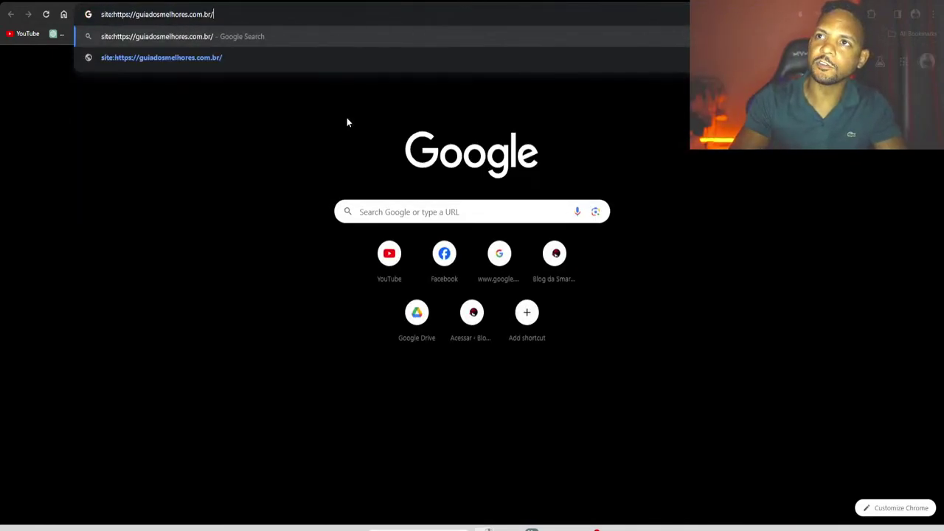
{"action": "key", "text": "Return"}
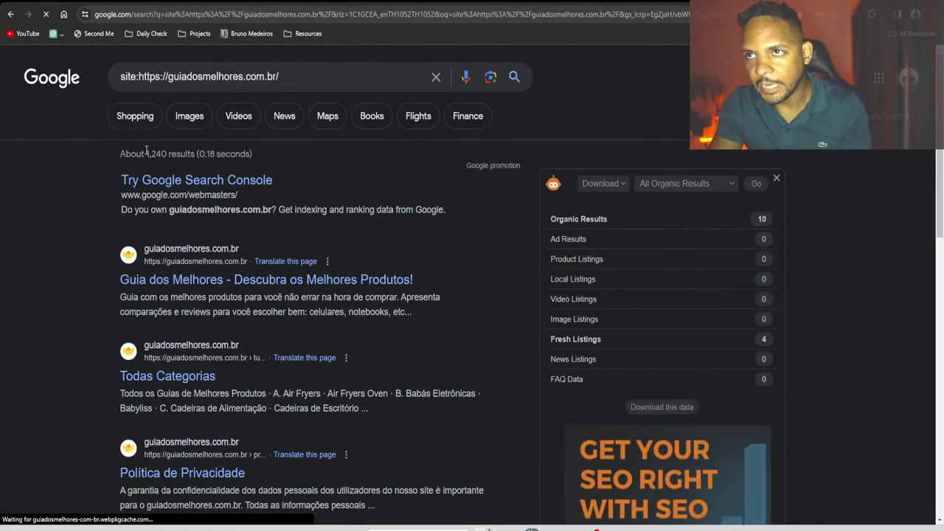
Highlight the result count of the site search and examine which product categories the indexed Guia dos Melhores pages cover
{"action": "left_click_drag", "start_coordinate": [146, 154], "coordinate": [168, 155]}
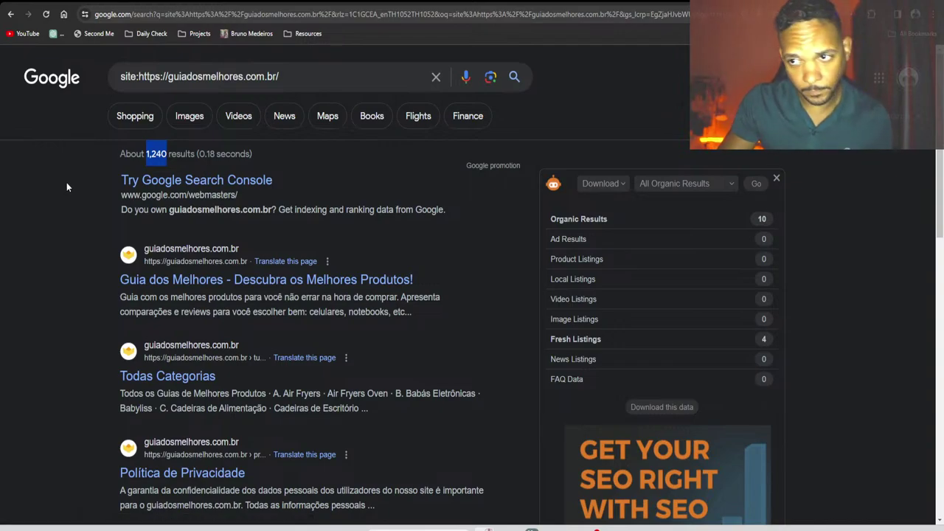
{"action": "left_click", "coordinate": [96, 169]}
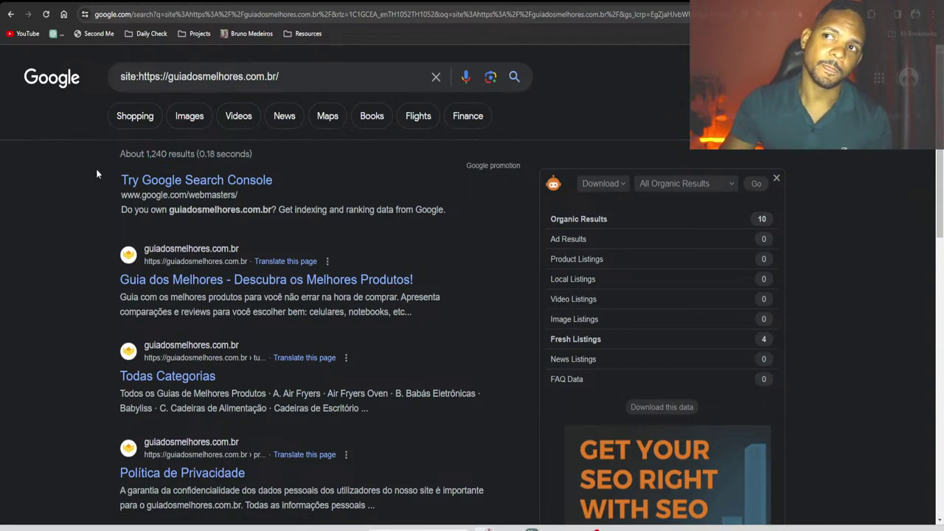
{"action": "left_click_drag", "start_coordinate": [146, 155], "coordinate": [168, 154]}
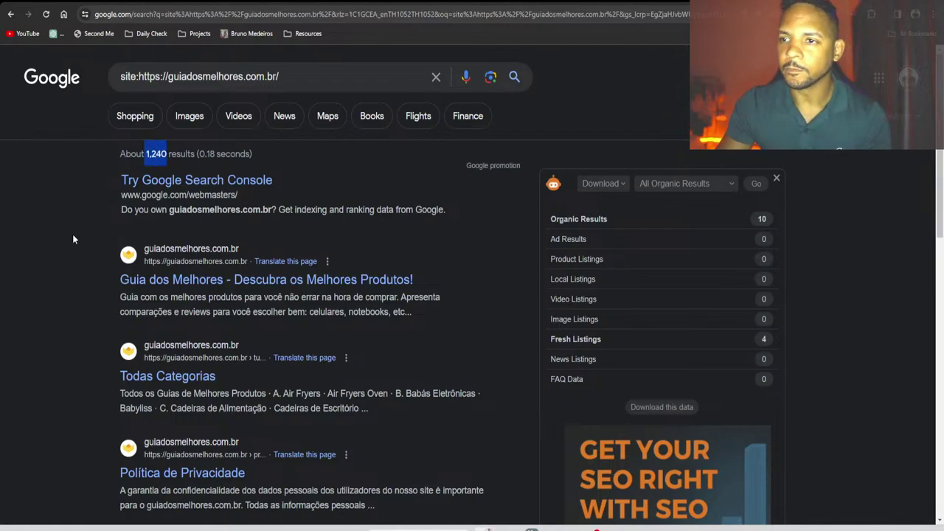
{"action": "scroll", "coordinate": [72, 236], "scroll_direction": "down", "scroll_amount": 6}
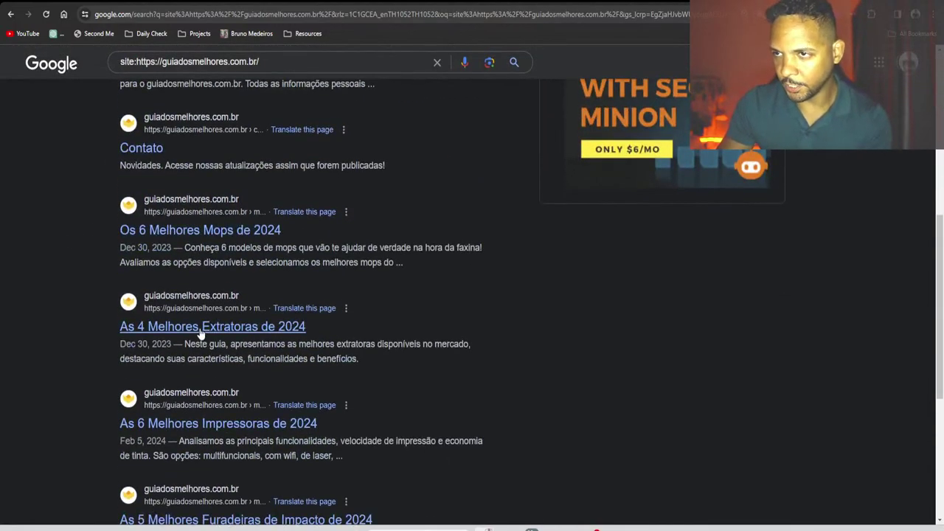
{"action": "scroll", "coordinate": [236, 423], "scroll_direction": "down", "scroll_amount": 4}
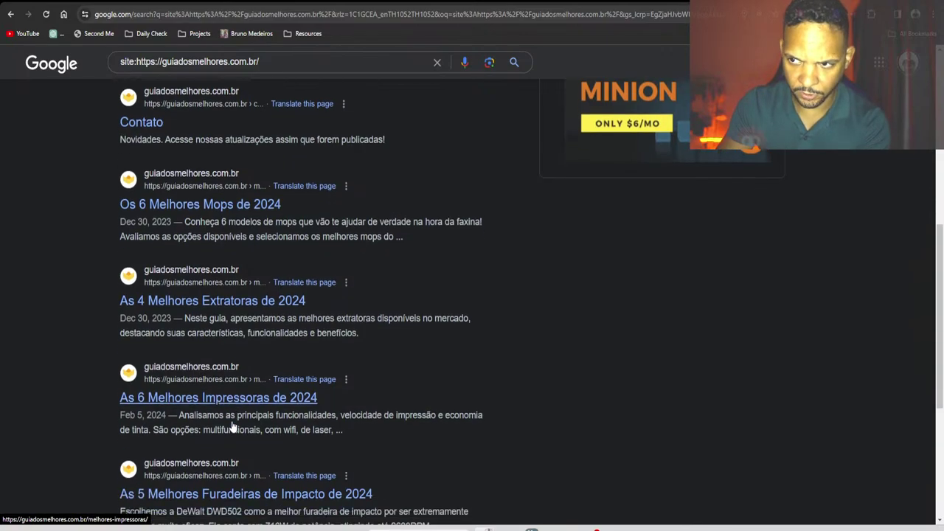
{"action": "scroll", "coordinate": [236, 423], "scroll_direction": "down", "scroll_amount": 1}
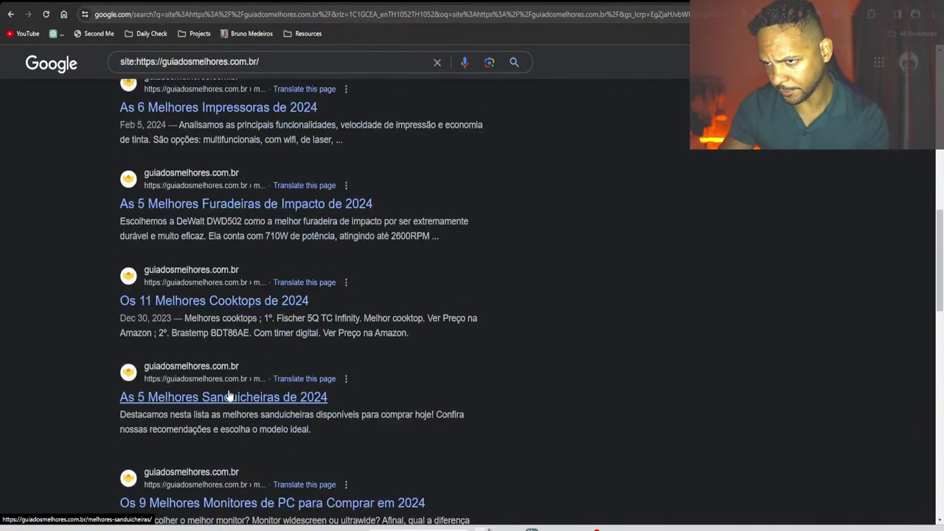
{"action": "scroll", "coordinate": [229, 396], "scroll_direction": "down", "scroll_amount": 1}
{"action": "scroll", "coordinate": [285, 391], "scroll_direction": "down", "scroll_amount": 3}
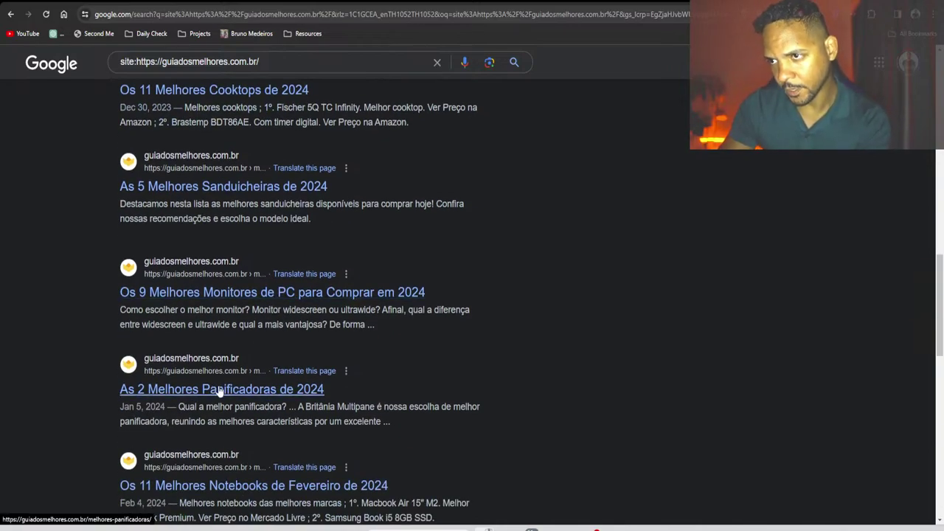
{"action": "scroll", "coordinate": [240, 391], "scroll_direction": "down", "scroll_amount": 2}
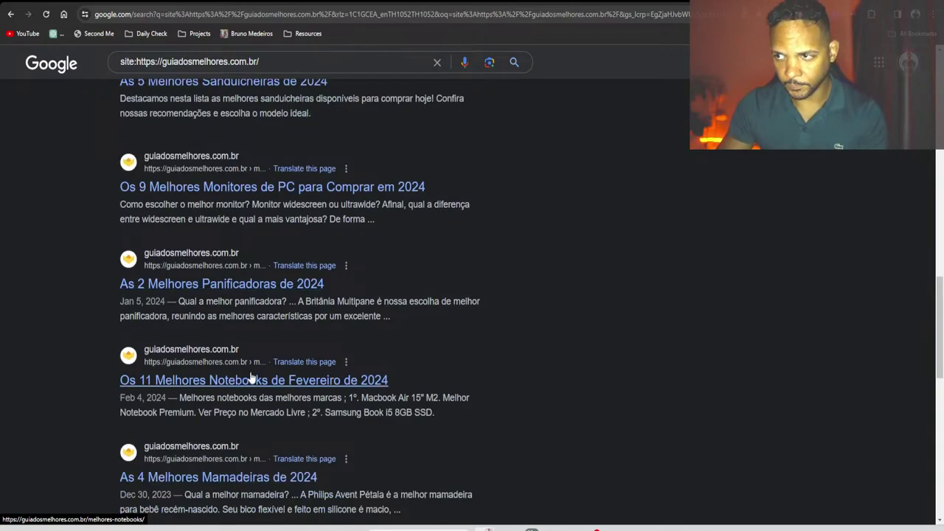
{"action": "scroll", "coordinate": [250, 365], "scroll_direction": "down", "scroll_amount": 2}
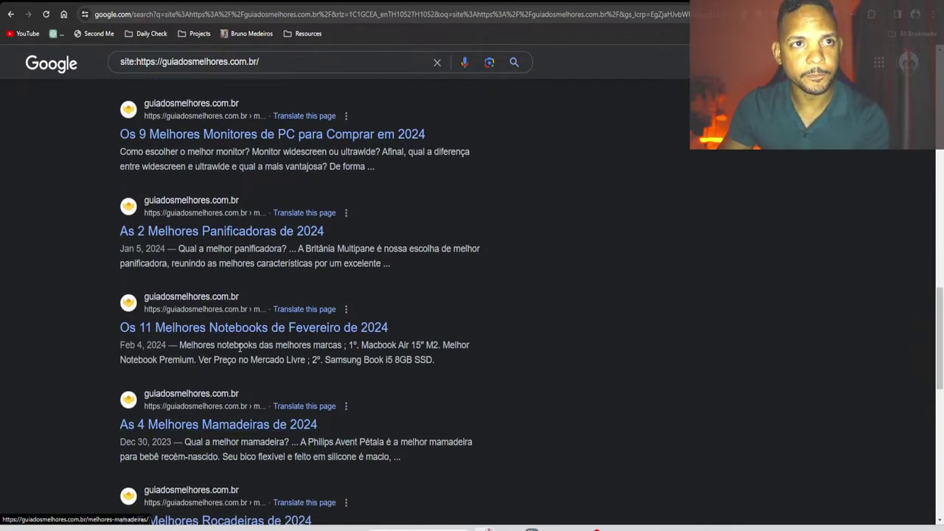
{"action": "scroll", "coordinate": [237, 361], "scroll_direction": "up", "scroll_amount": 6}
{"action": "scroll", "coordinate": [234, 356], "scroll_direction": "up", "scroll_amount": 10}
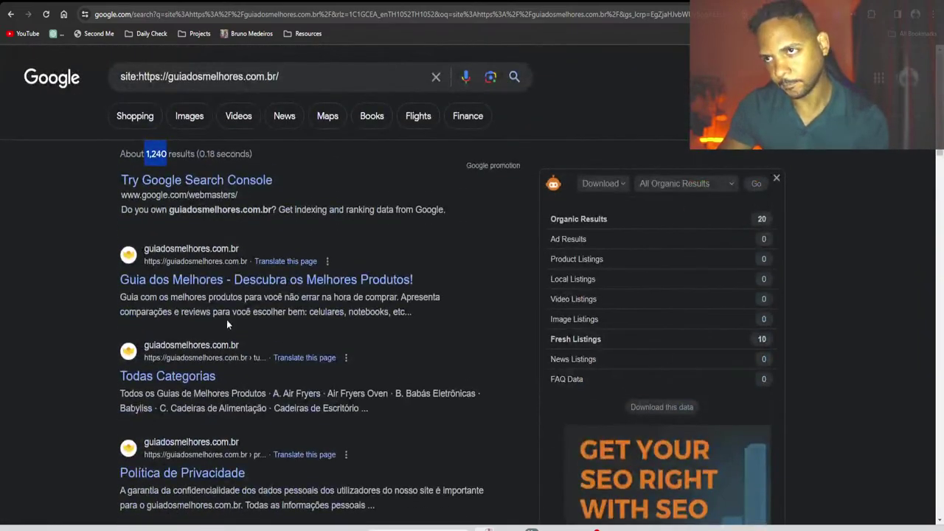
{"action": "left_click", "coordinate": [81, 190]}
{"action": "left_click", "coordinate": [301, 79]}
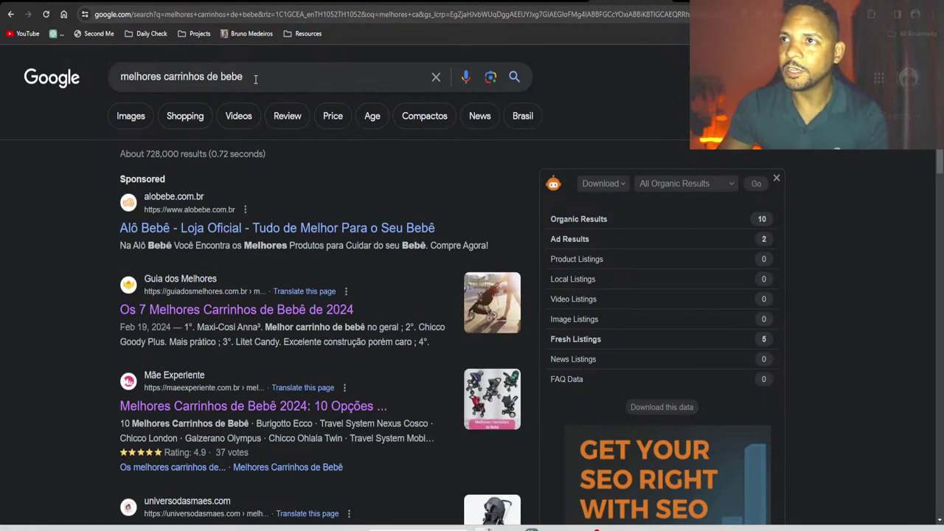
Back in the "melhores carrinhos de bebe" results, highlight "carrinhos de bebe" in the query to point out the specific topic
{"action": "mouse_move", "coordinate": [255, 79]}
{"action": "left_mouse_down"}
{"action": "mouse_move", "coordinate": [164, 78]}
{"action": "mouse_move", "coordinate": [243, 77]}
{"action": "left_mouse_up"}
{"action": "left_click", "coordinate": [180, 95]}
{"action": "left_click", "coordinate": [181, 77]}
{"action": "left_click", "coordinate": [90, 166]}
{"action": "left_click_drag", "start_coordinate": [165, 78], "coordinate": [263, 72]}
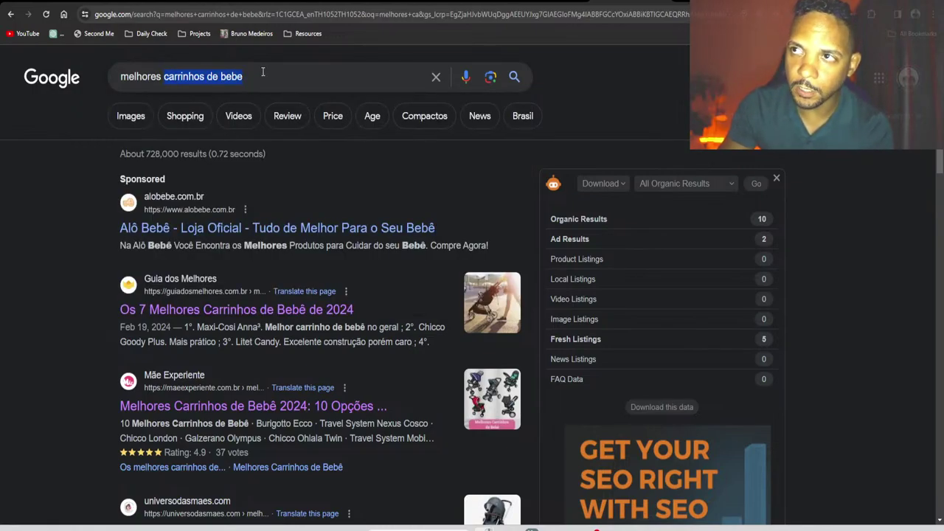
{"action": "left_click", "coordinate": [24, 199]}
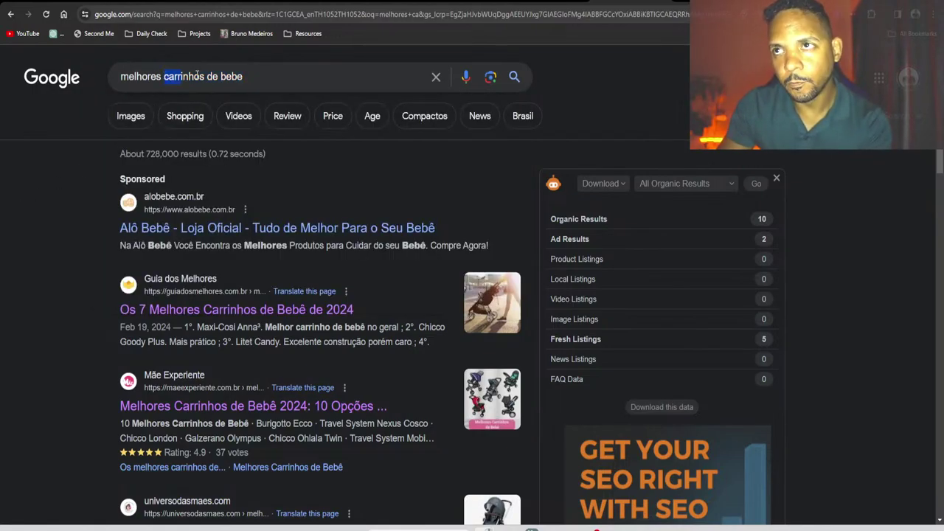
{"action": "left_click_drag", "start_coordinate": [197, 73], "coordinate": [243, 78]}
{"action": "left_click", "coordinate": [19, 220]}
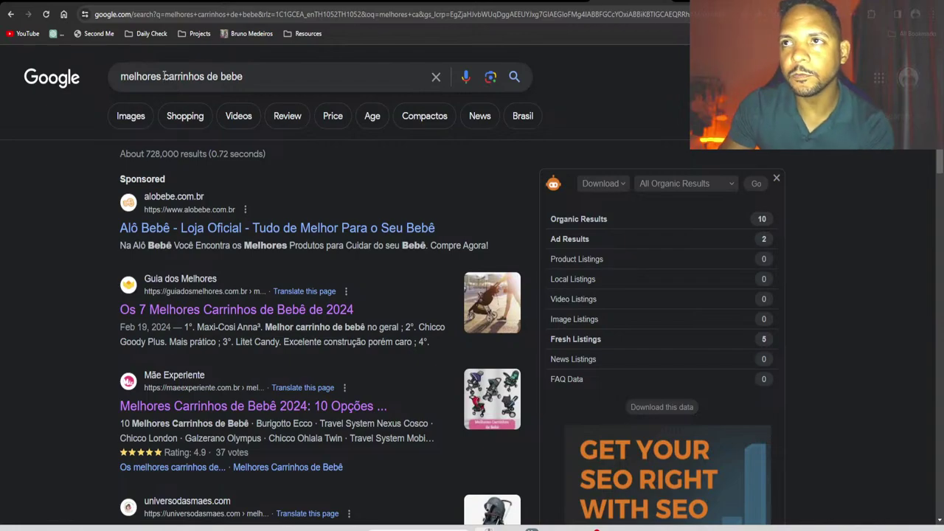
{"action": "left_click_drag", "start_coordinate": [164, 76], "coordinate": [276, 82]}
{"action": "left_click", "coordinate": [34, 200]}
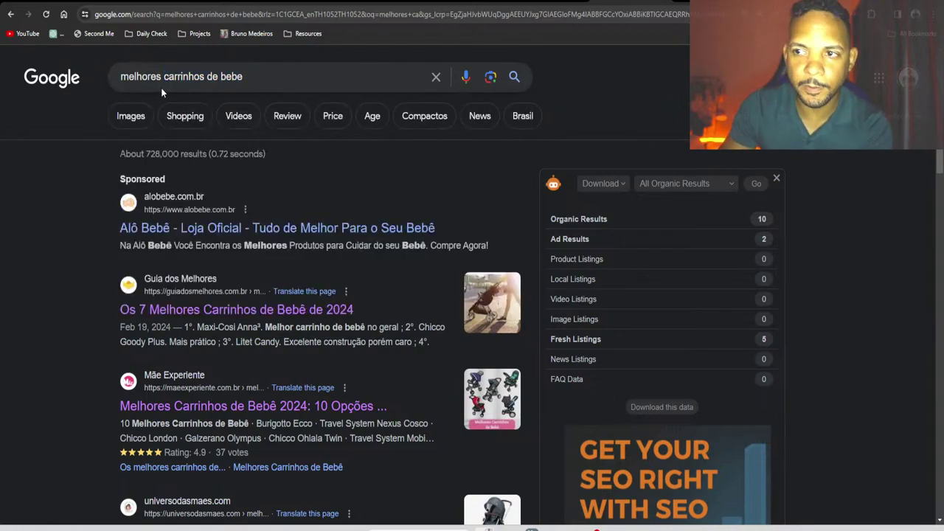
{"action": "left_click_drag", "start_coordinate": [164, 76], "coordinate": [247, 77]}
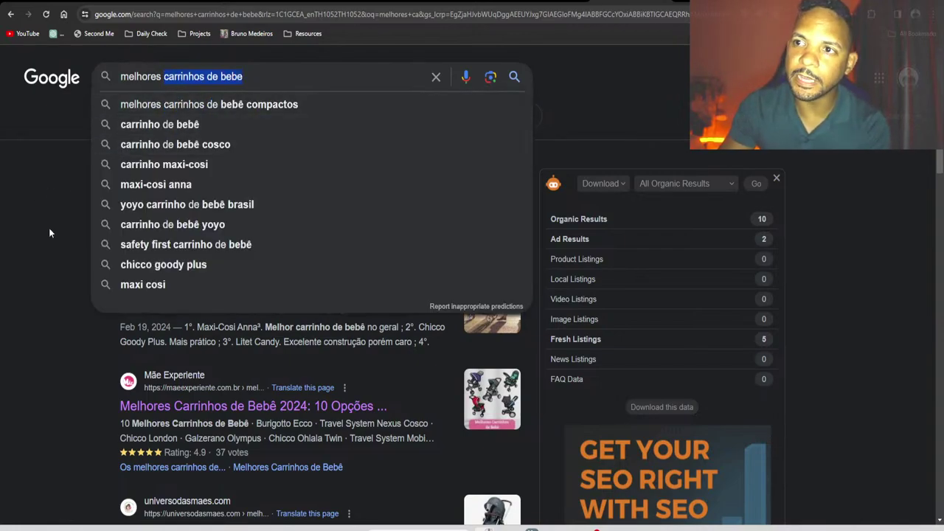
{"action": "left_click", "coordinate": [48, 228]}
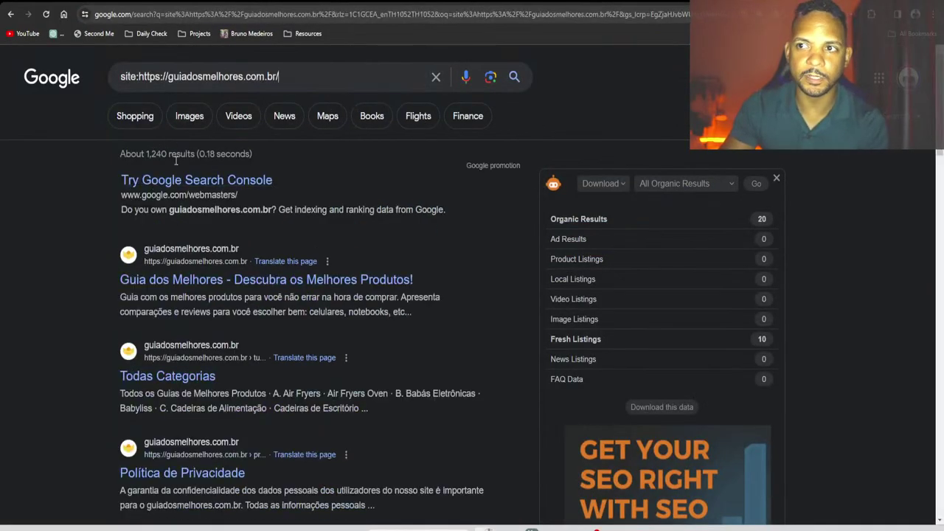
Switch to the Notepad notes and add the indented line "Aumentando a autoridade do topico;" below the backlinks item, separated by a blank line
{"action": "scroll", "coordinate": [189, 310], "scroll_direction": "down", "scroll_amount": 10}
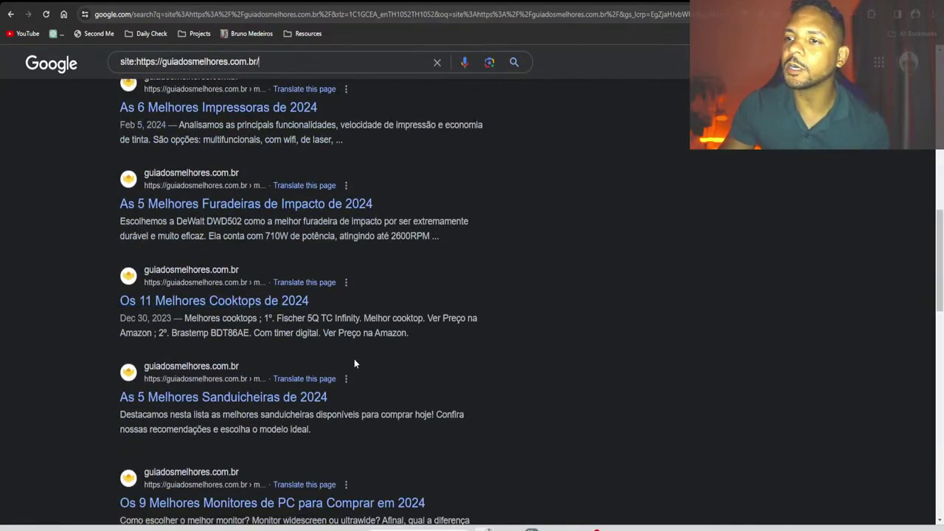
{"action": "scroll", "coordinate": [354, 364], "scroll_direction": "down", "scroll_amount": 5}
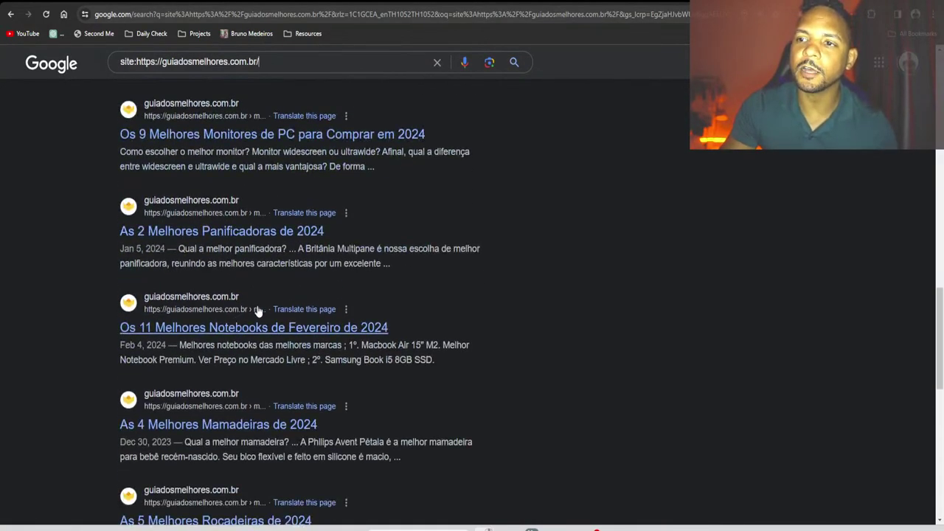
{"action": "mouse_move", "coordinate": [531, 528]}
{"action": "left_click", "coordinate": [513, 479]}
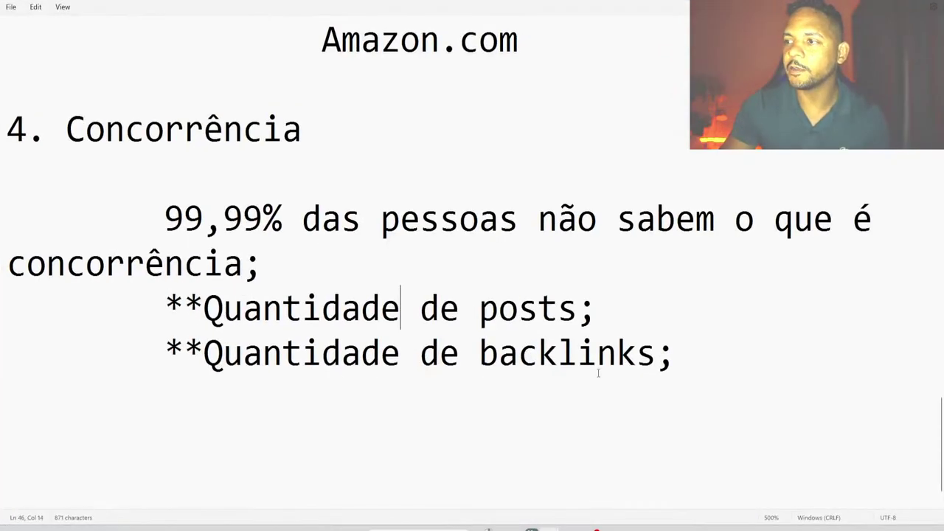
{"action": "left_click", "coordinate": [672, 369]}
{"action": "key", "text": "Return"}
{"action": "key", "text": "Return"}
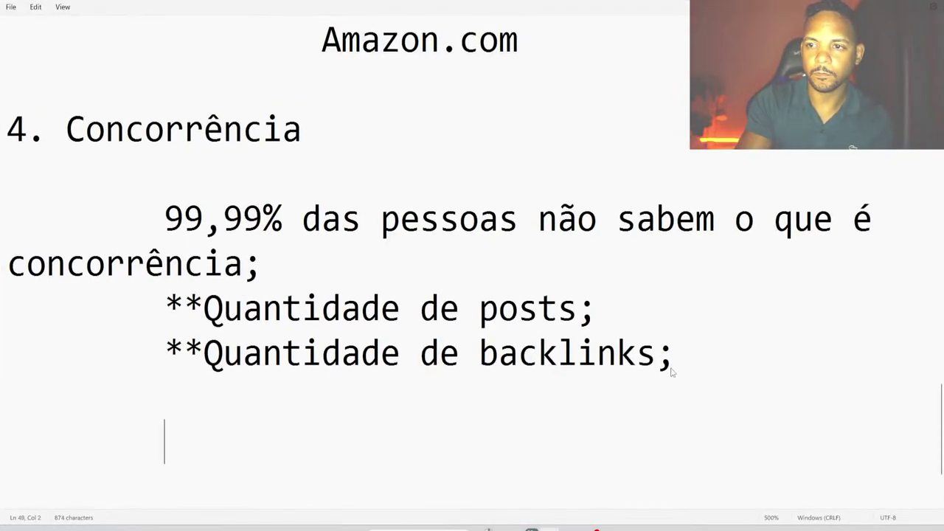
{"action": "type", "text": "Aumentando a autio"}
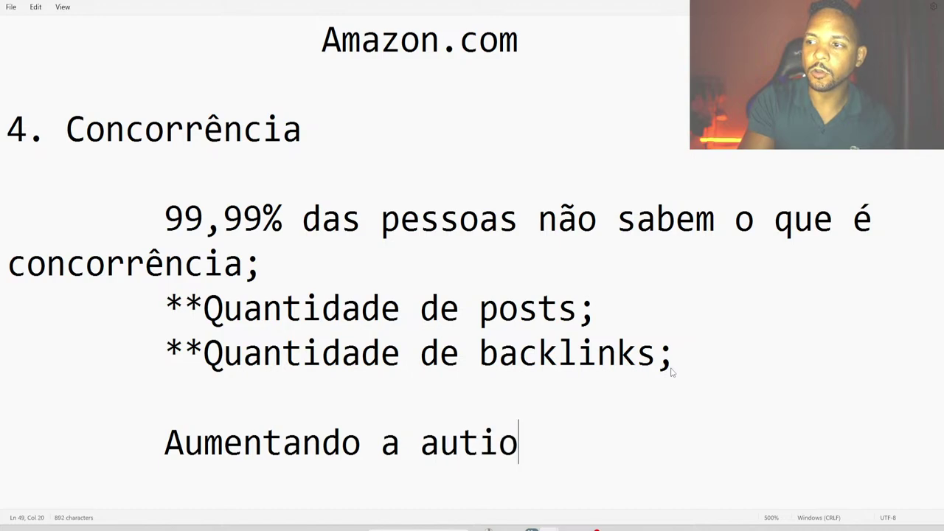
{"action": "key", "text": "BackSpace"}
{"action": "key", "text": "BackSpace"}
{"action": "type", "text": "oridade d"}
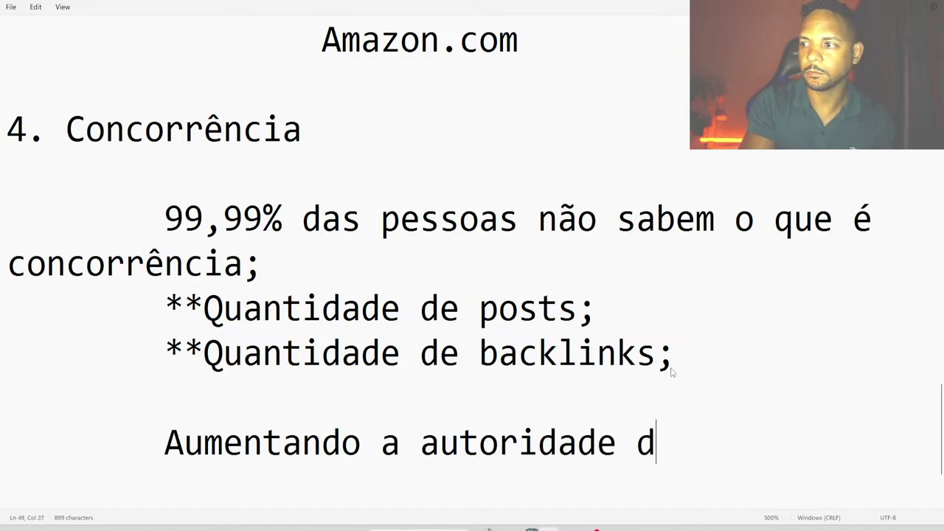
{"action": "type", "text": "o topico;"}
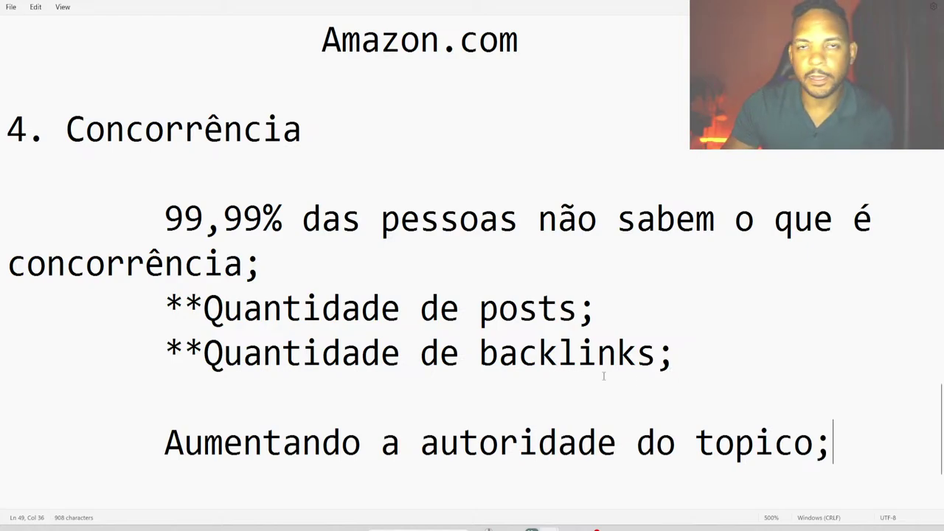
Highlight the new line on topic authority, narrowing the selection to "autoridade do topico" to point out the concept
{"action": "left_click_drag", "start_coordinate": [830, 442], "coordinate": [163, 442]}
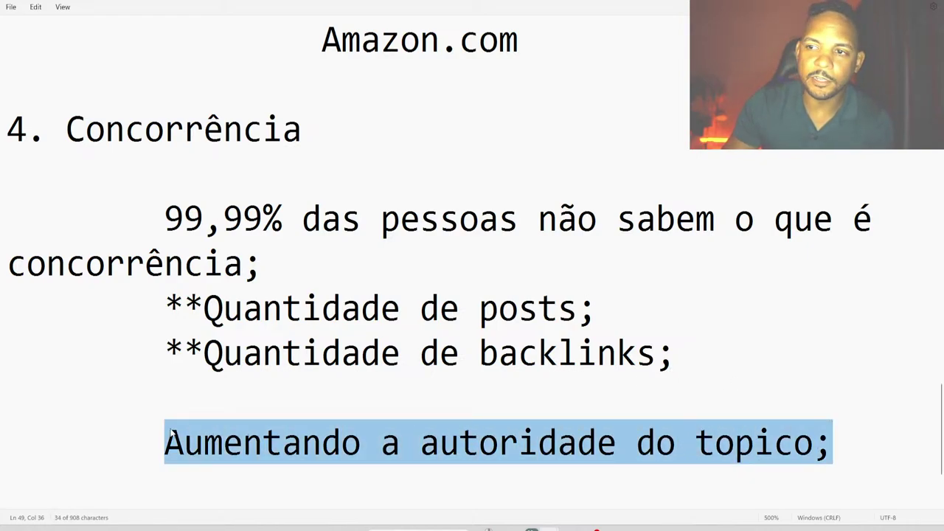
{"action": "left_click", "coordinate": [422, 441]}
{"action": "left_click_drag", "start_coordinate": [821, 455], "coordinate": [428, 450]}
{"action": "scroll", "coordinate": [428, 443], "scroll_direction": "down", "scroll_amount": 1}
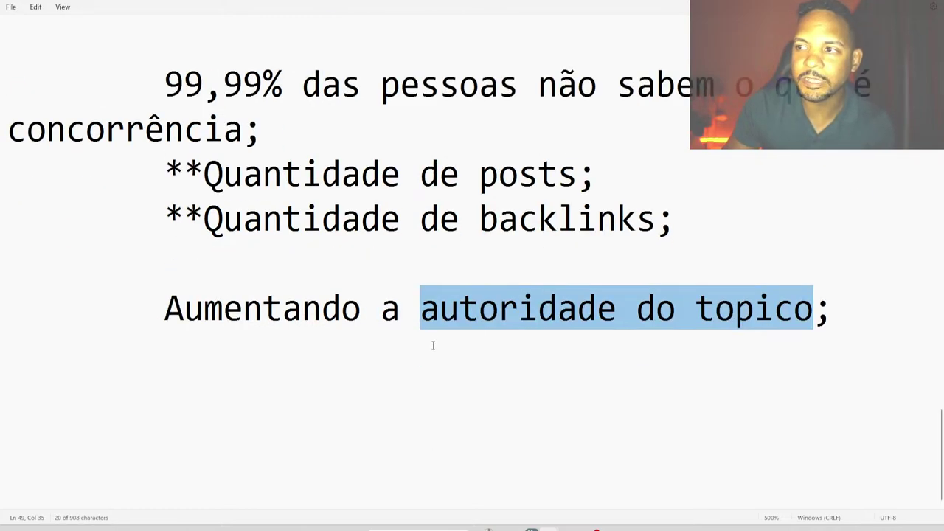
{"action": "left_click_drag", "start_coordinate": [421, 309], "coordinate": [806, 313]}
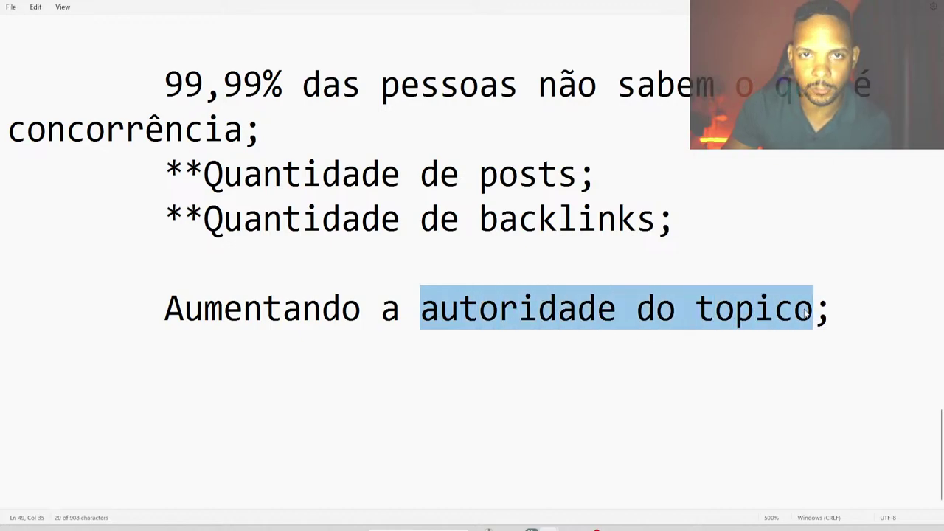
Add an indented line "EEAT - 2019" directly below the topic authority line
{"action": "left_click", "coordinate": [867, 298]}
{"action": "key", "text": "alt+Tab"}
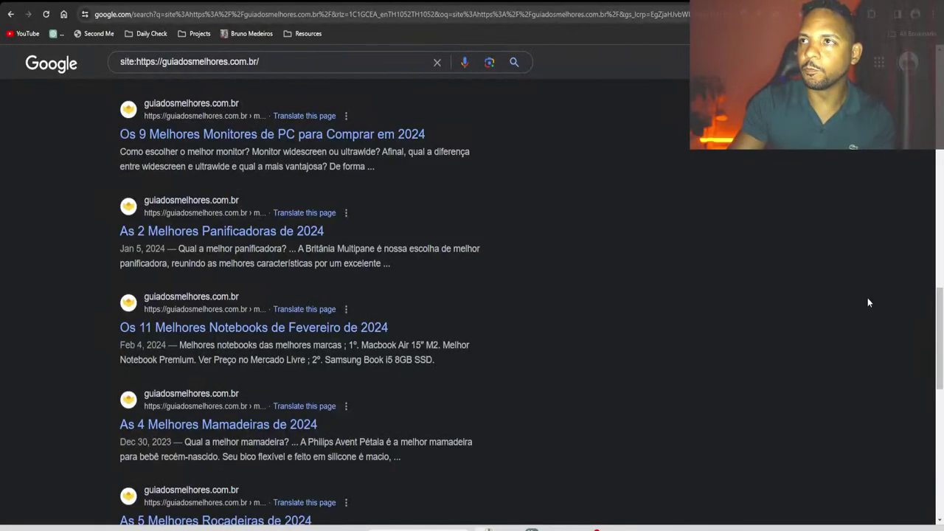
{"action": "mouse_move", "coordinate": [585, 517]}
{"action": "left_click", "coordinate": [583, 494]}
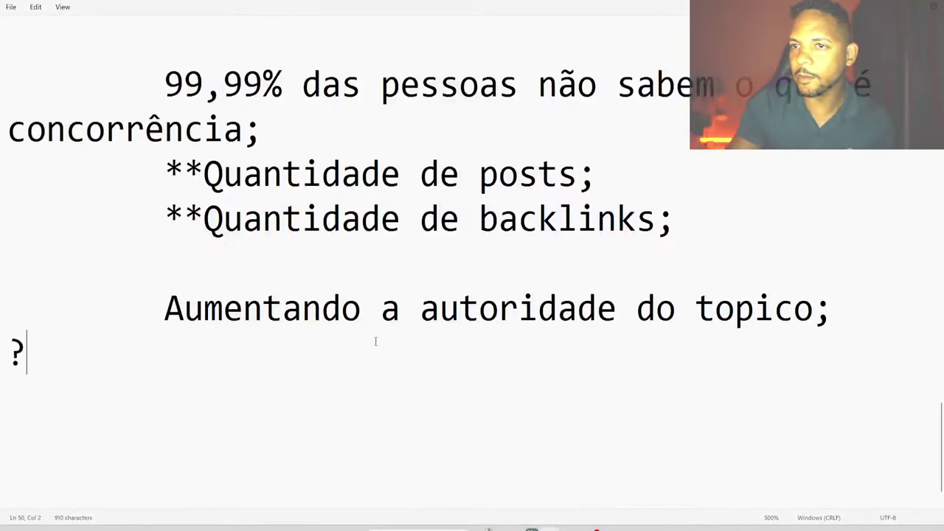
{"action": "key", "text": "BackSpace"}
{"action": "key", "text": "Tab"}
{"action": "type", "text": "EEAT"}
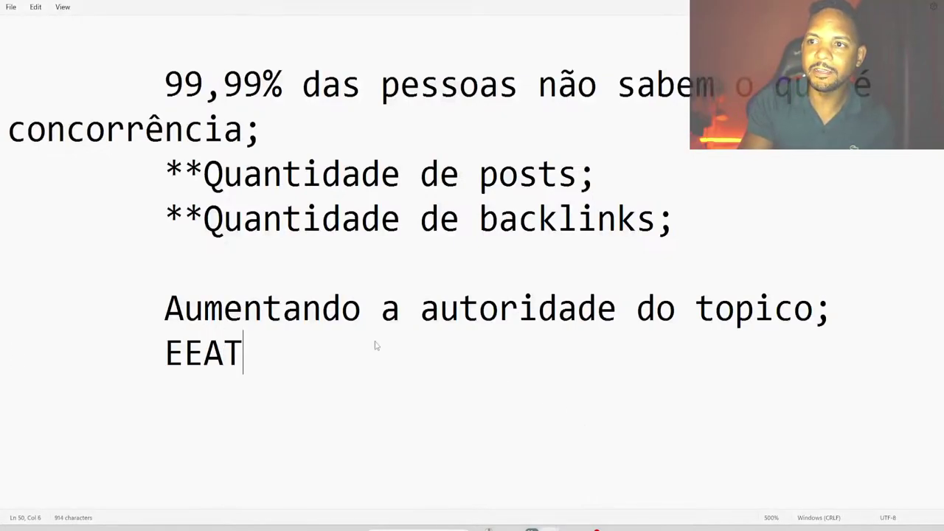
{"action": "type", "text": " -"}
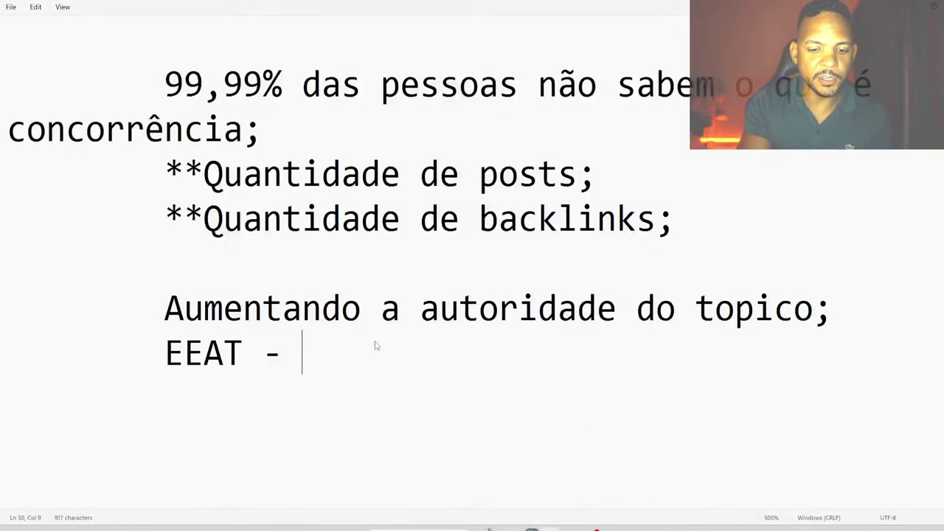
{"action": "type", "text": " 20"}
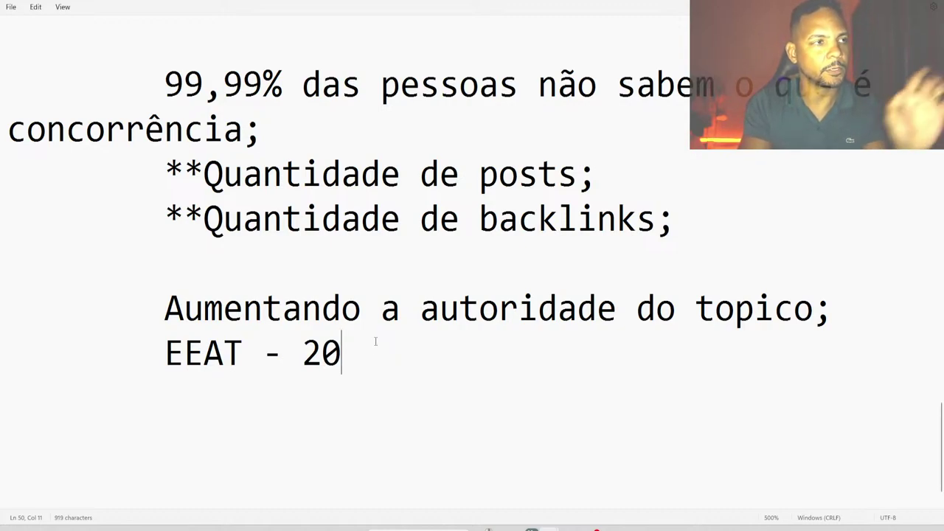
{"action": "type", "text": "2"}
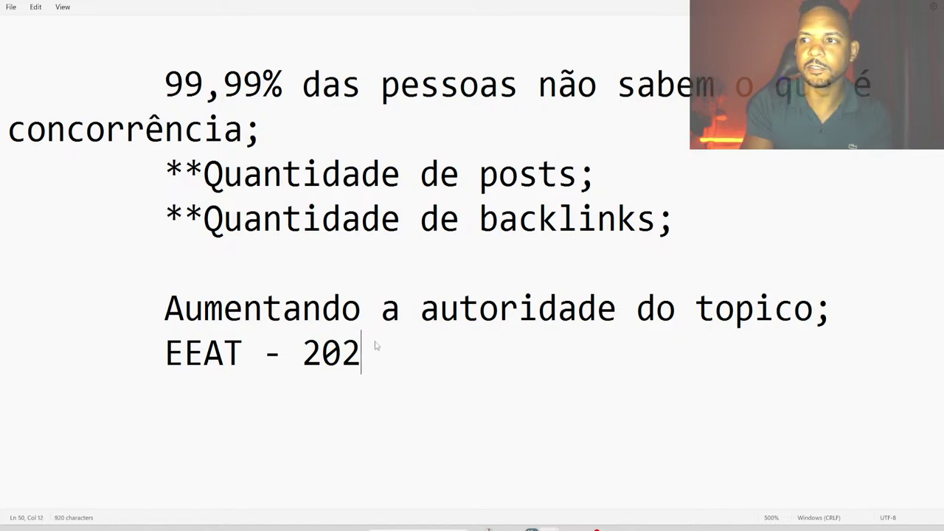
{"action": "key", "text": "BackSpace"}
{"action": "type", "text": "19"}
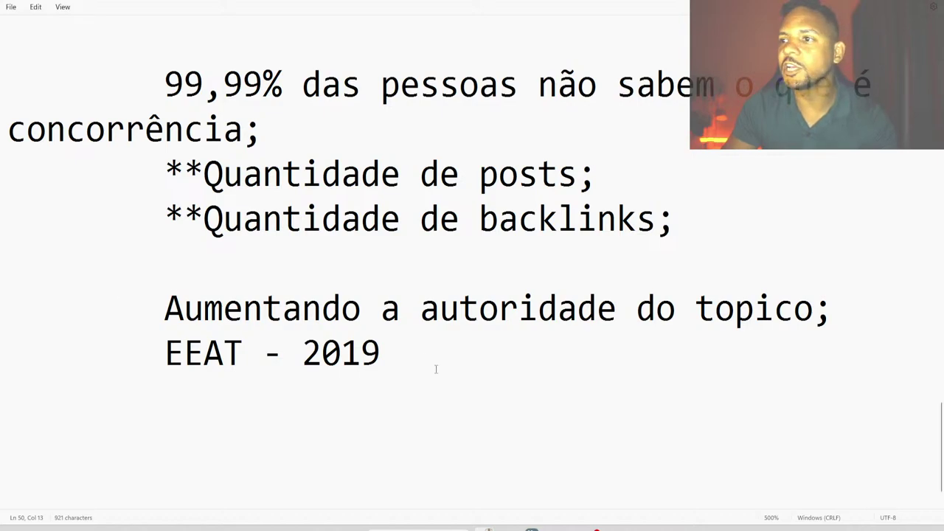
Insert "(expertise, autoridade e confiança)" between EEAT and the dash before 2019
{"action": "key", "text": "Left"}
{"action": "key", "text": "Left"}
{"action": "key", "text": "Left"}
{"action": "key", "text": "Left"}
{"action": "key", "text": "Left"}
{"action": "key", "text": "Left"}
{"action": "key", "text": "Left"}
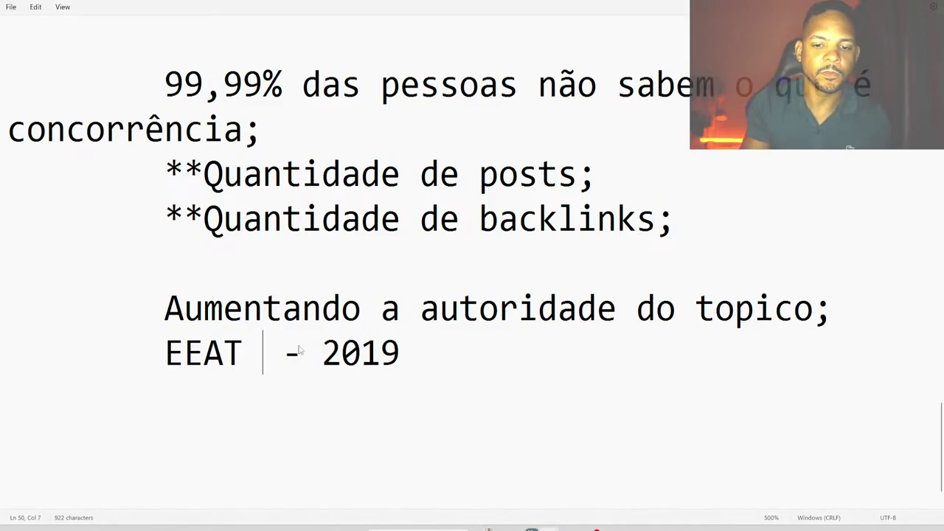
{"action": "type", "text": "("}
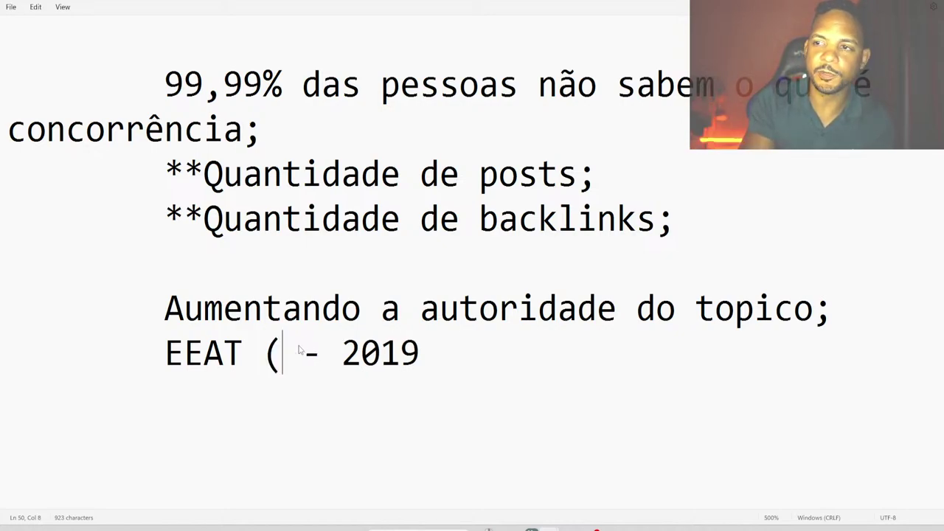
{"action": "type", "text": "expertise, autor"}
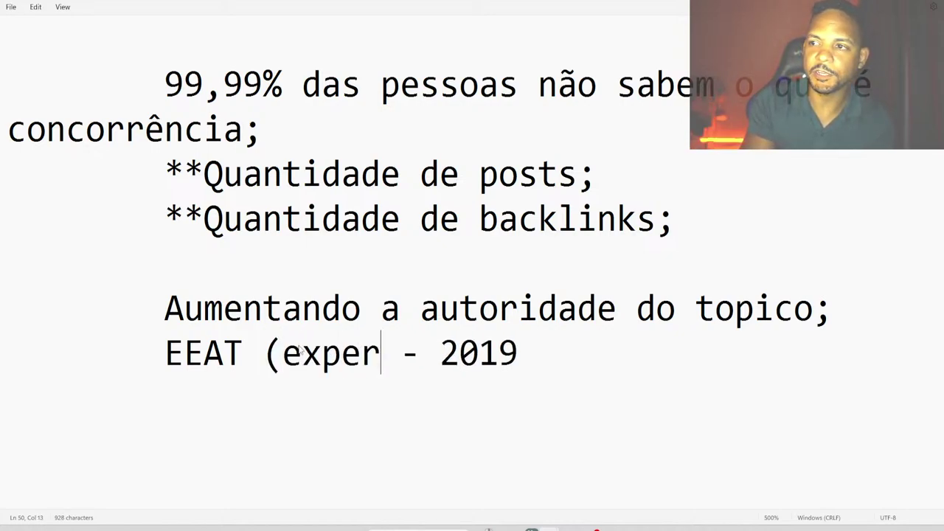
{"action": "type", "text": "e cofn"}
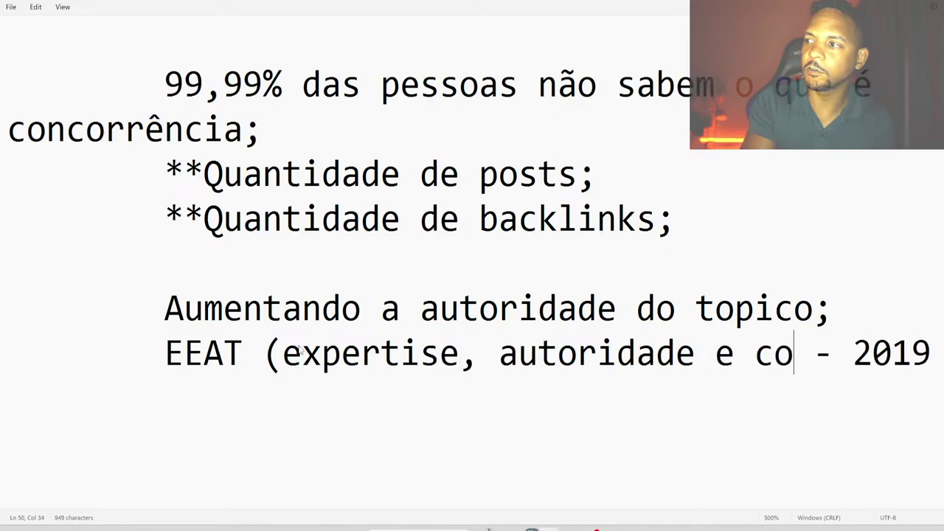
{"action": "key", "text": "BackSpace"}
{"action": "key", "text": "BackSpace"}
{"action": "type", "text": "nfianaç"}
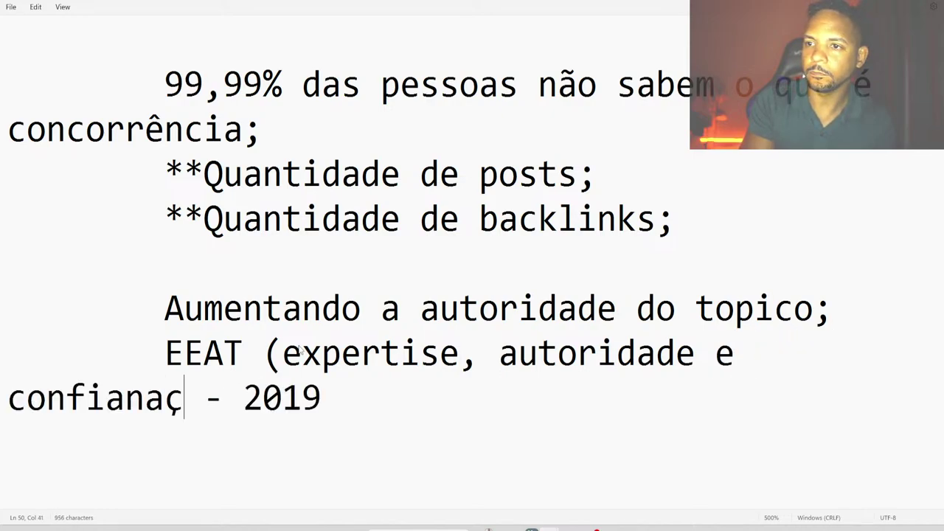
{"action": "key", "text": "BackSpace"}
{"action": "key", "text": "BackSpace"}
{"action": "type", "text": "ça)"}
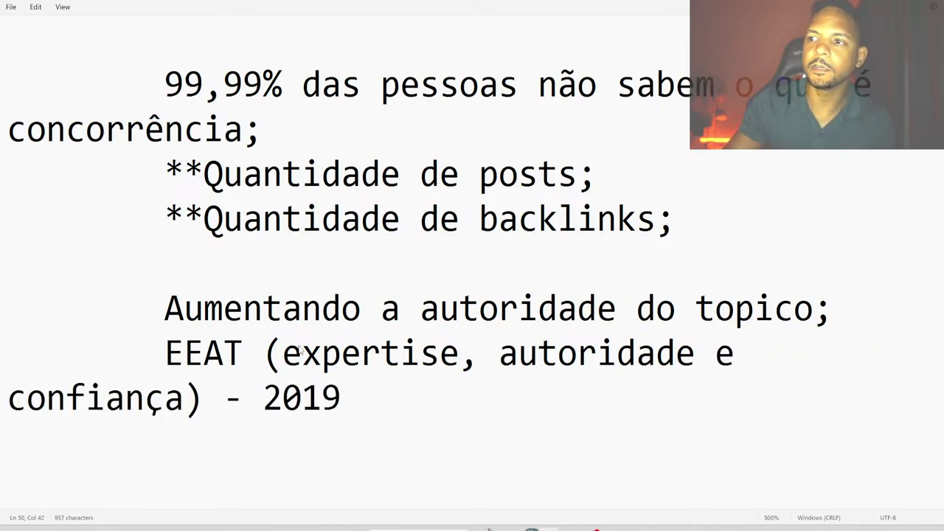
Highlight the complete EEAT line and the topic authority line above it to relate the two points
{"action": "left_click_drag", "start_coordinate": [283, 352], "coordinate": [322, 398]}
{"action": "left_click", "coordinate": [258, 358]}
{"action": "left_click", "coordinate": [251, 343]}
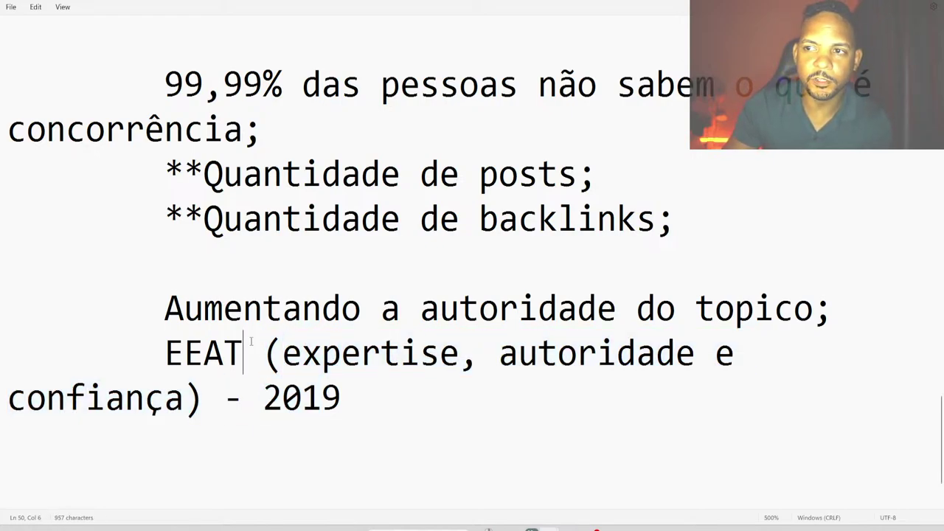
{"action": "left_click_drag", "start_coordinate": [162, 353], "coordinate": [348, 398]}
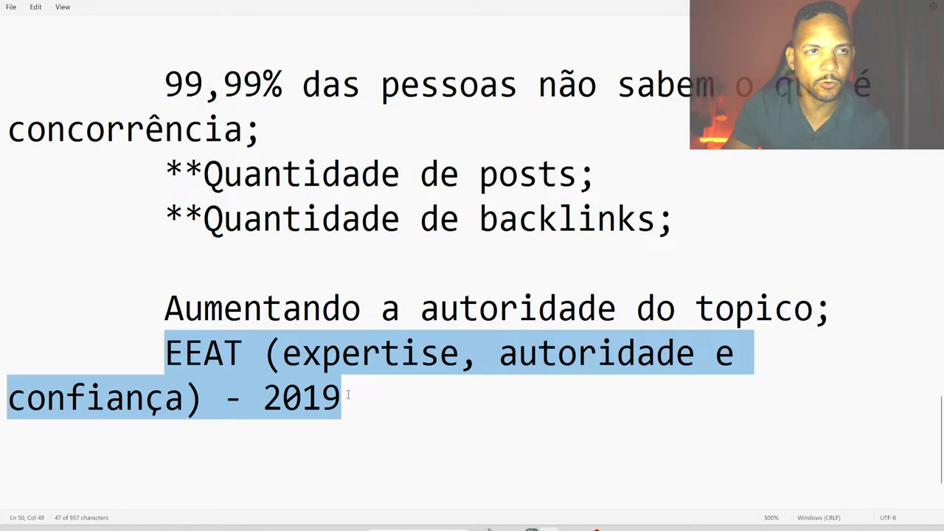
{"action": "left_click", "coordinate": [314, 375]}
{"action": "left_click", "coordinate": [281, 353]}
{"action": "left_click_drag", "start_coordinate": [163, 352], "coordinate": [338, 397]}
{"action": "left_click", "coordinate": [333, 355]}
{"action": "left_click_drag", "start_coordinate": [163, 308], "coordinate": [813, 310]}
{"action": "left_click", "coordinate": [362, 315]}
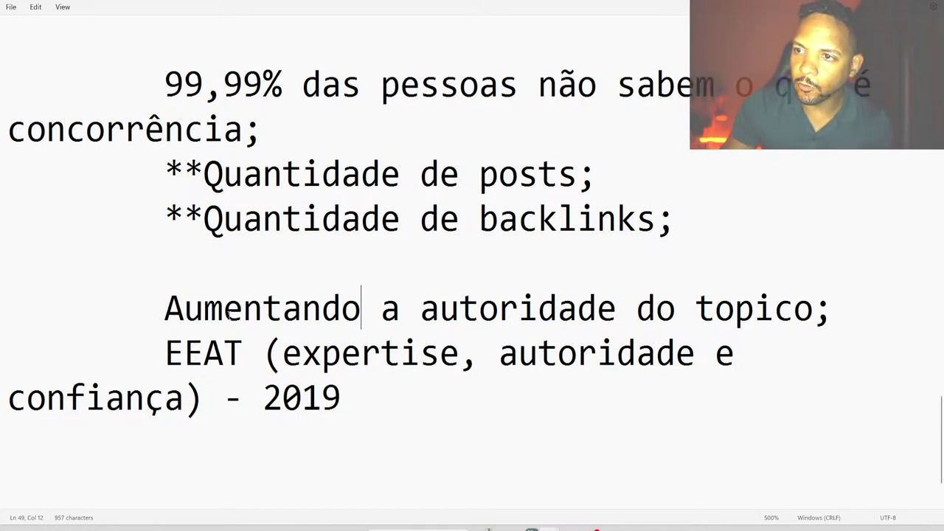
Highlight EEAT and its terms expertise, autoridade and confiança one after another, followed by the whole definition
{"action": "left_click_drag", "start_coordinate": [165, 351], "coordinate": [248, 349]}
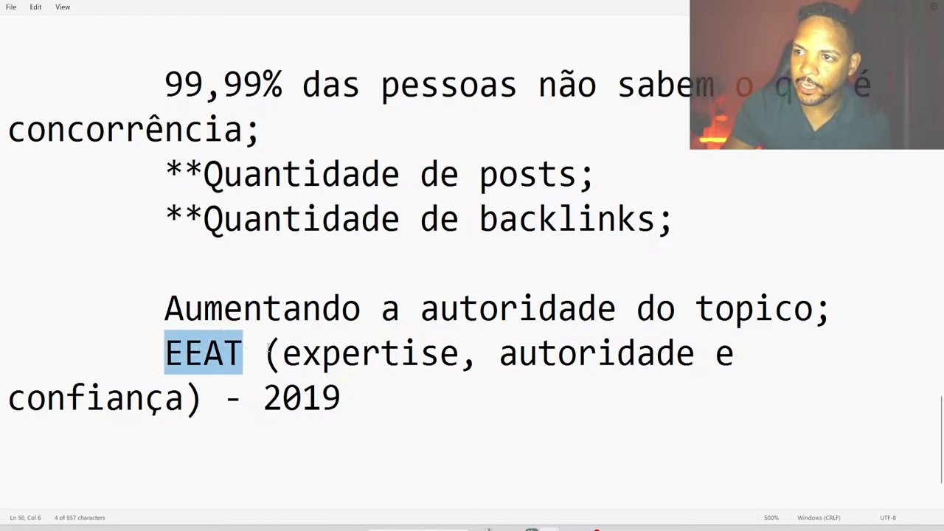
{"action": "left_click", "coordinate": [274, 347]}
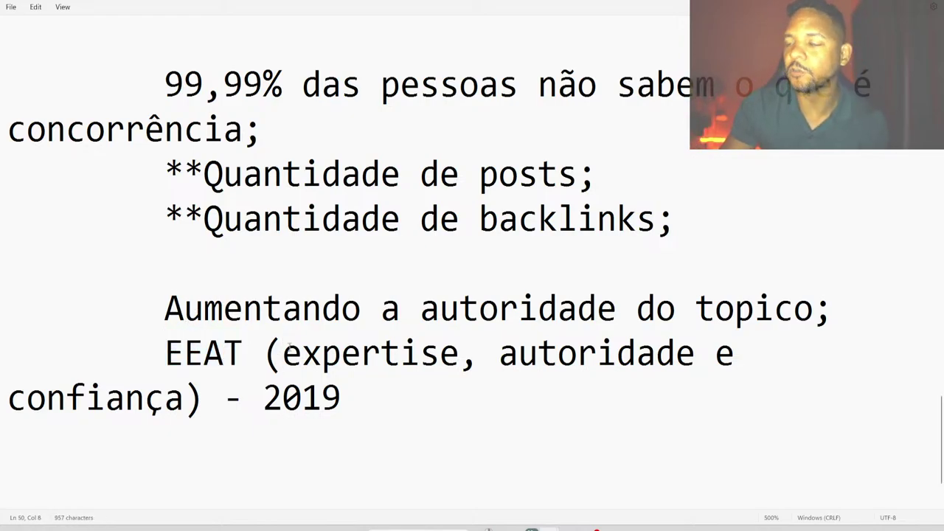
{"action": "left_click_drag", "start_coordinate": [284, 353], "coordinate": [441, 353]}
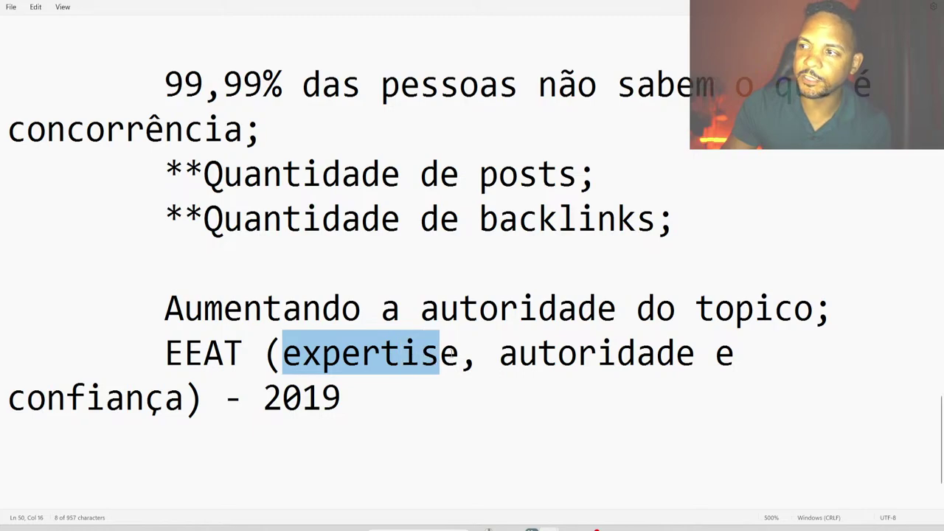
{"action": "left_click_drag", "start_coordinate": [499, 353], "coordinate": [696, 361]}
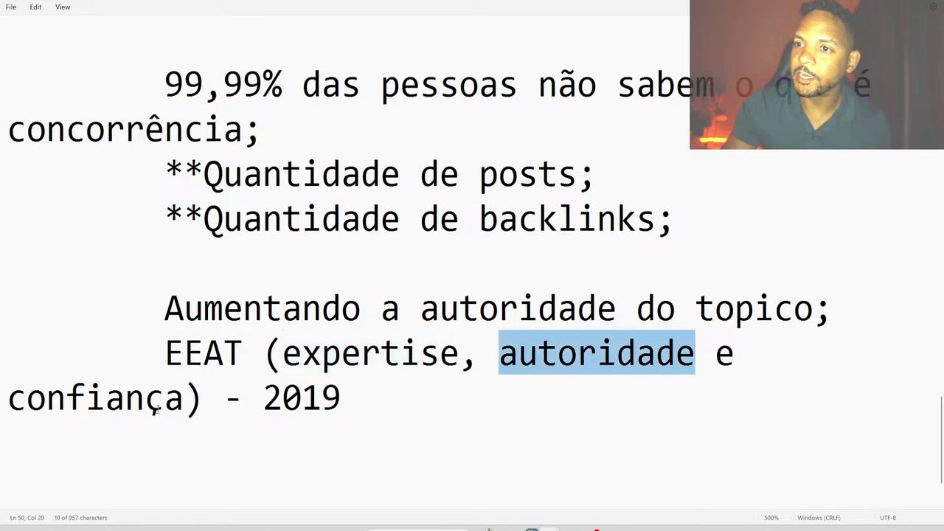
{"action": "left_click_drag", "start_coordinate": [184, 402], "coordinate": [16, 399]}
{"action": "left_click_drag", "start_coordinate": [285, 352], "coordinate": [214, 399]}
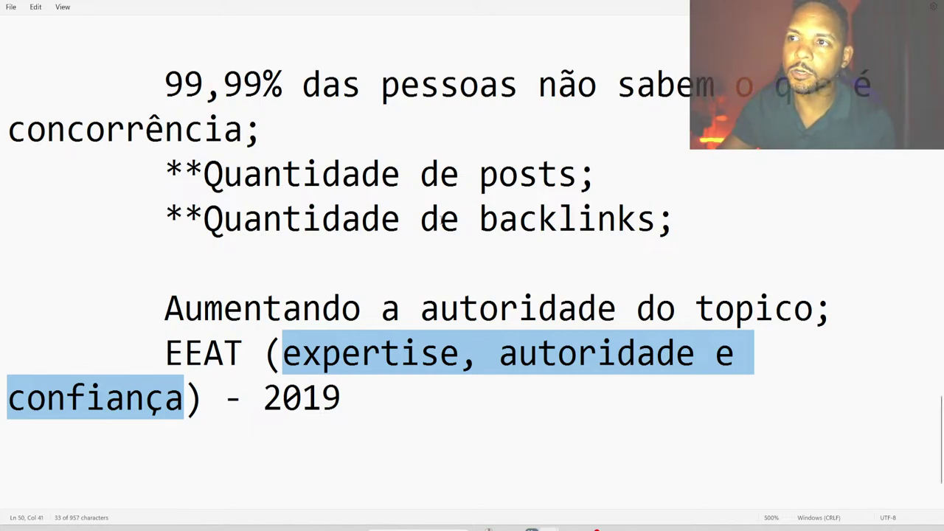
{"action": "left_click", "coordinate": [462, 174]}
{"action": "left_click", "coordinate": [375, 443]}
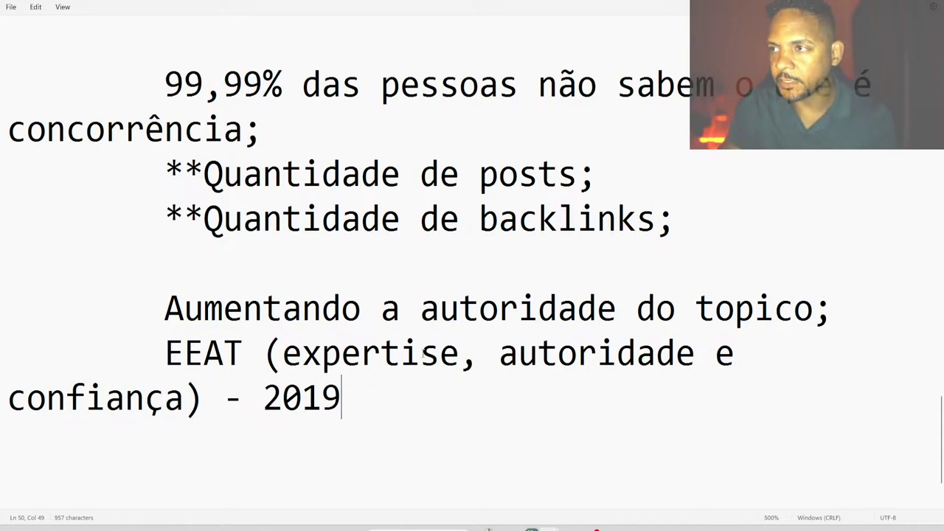
Highlight "Quantidade de posts" in the notes and return to the result count of the guiadosmelhores.com.br site search in Chrome
{"action": "left_click_drag", "start_coordinate": [194, 181], "coordinate": [583, 181]}
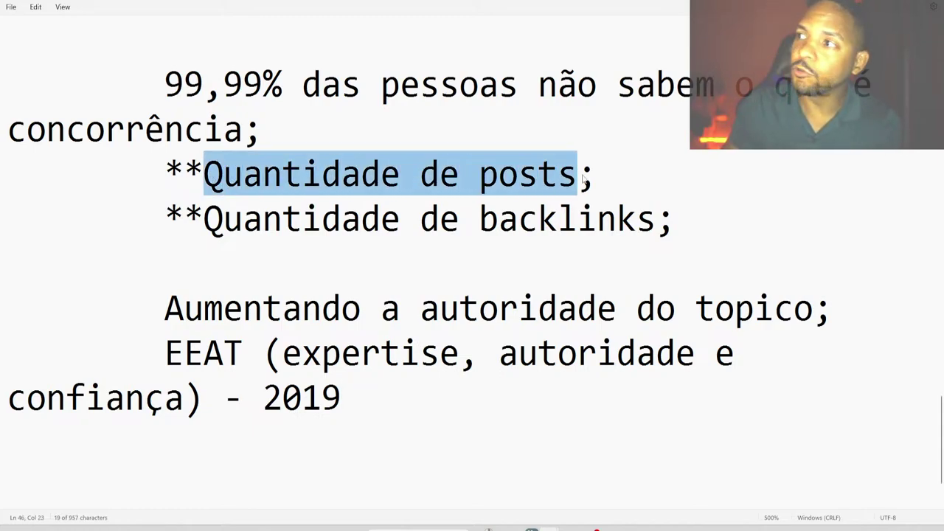
{"action": "key", "text": "alt+Tab"}
{"action": "scroll", "coordinate": [397, 156], "scroll_direction": "up", "scroll_amount": 10}
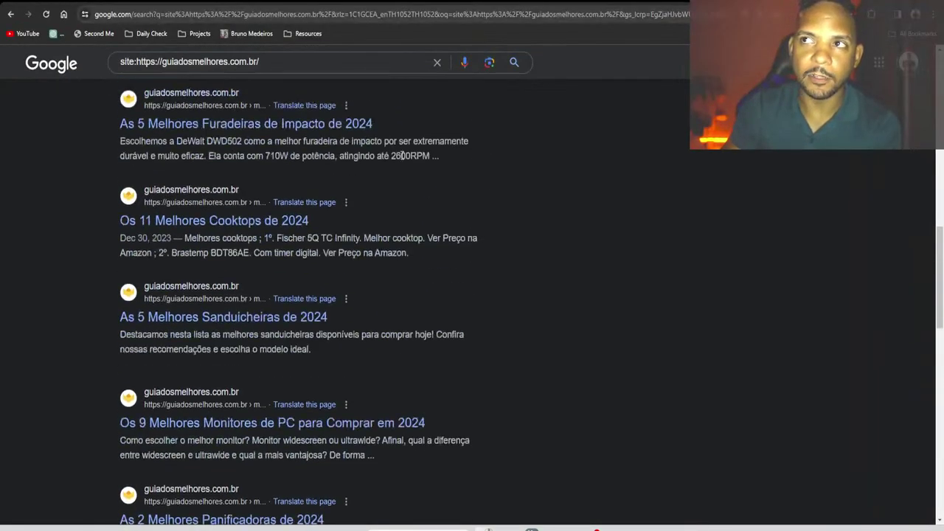
{"action": "scroll", "coordinate": [349, 156], "scroll_direction": "up", "scroll_amount": 1}
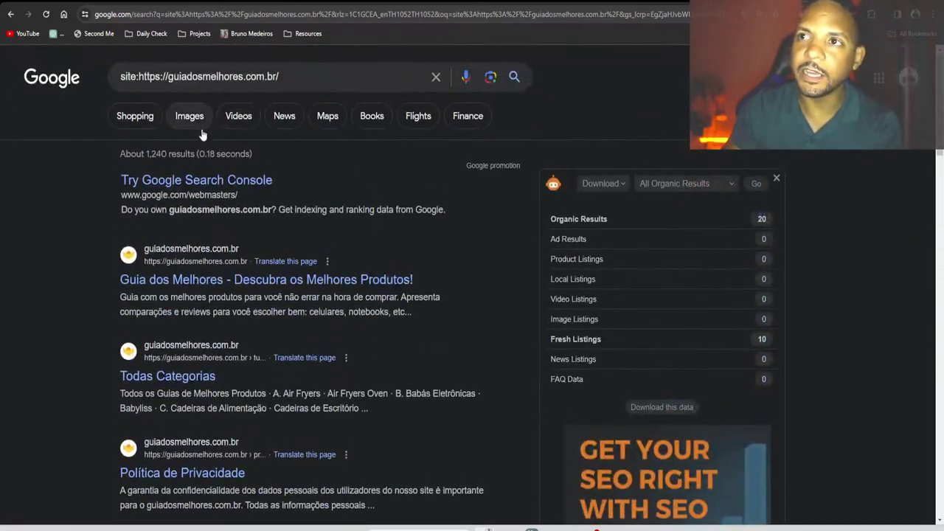
Highlight the result count of the guiadosmelhores.com.br site search
{"action": "double_click", "coordinate": [155, 153]}
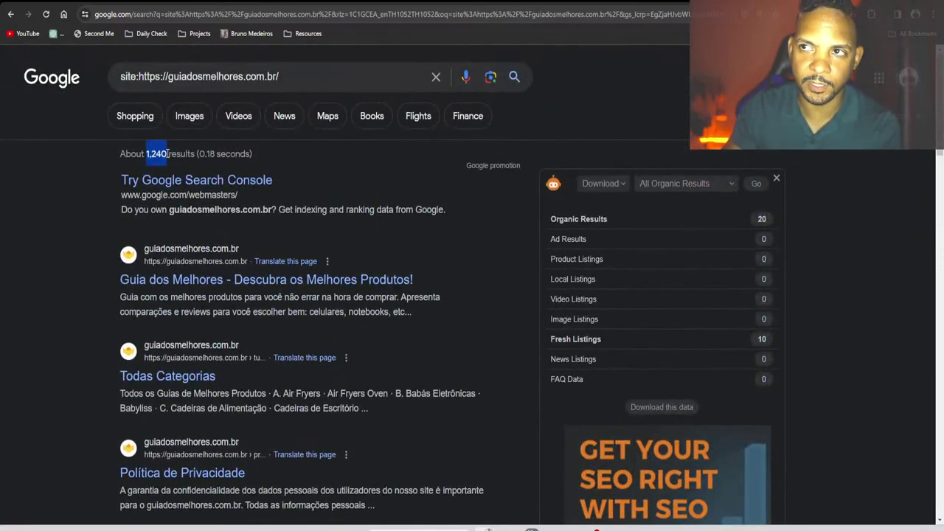
{"action": "left_click", "coordinate": [176, 154]}
{"action": "left_click_drag", "start_coordinate": [146, 153], "coordinate": [167, 154]}
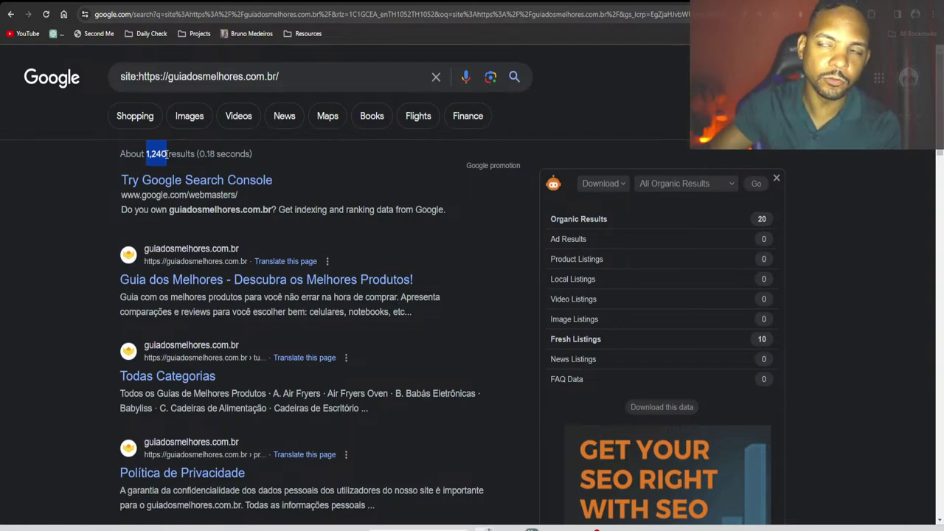
Narrow the guiadosmelhores.com.br site search to pages with the exact phrase "carrinho de bebe"
{"action": "left_click", "coordinate": [320, 66]}
{"action": "left_click", "coordinate": [315, 82]}
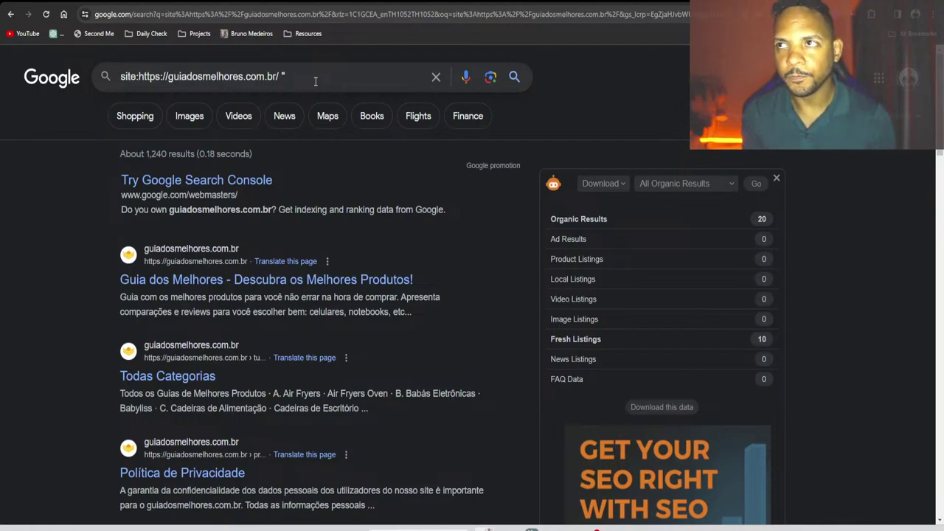
{"action": "type", "text": "\"carrinho"}
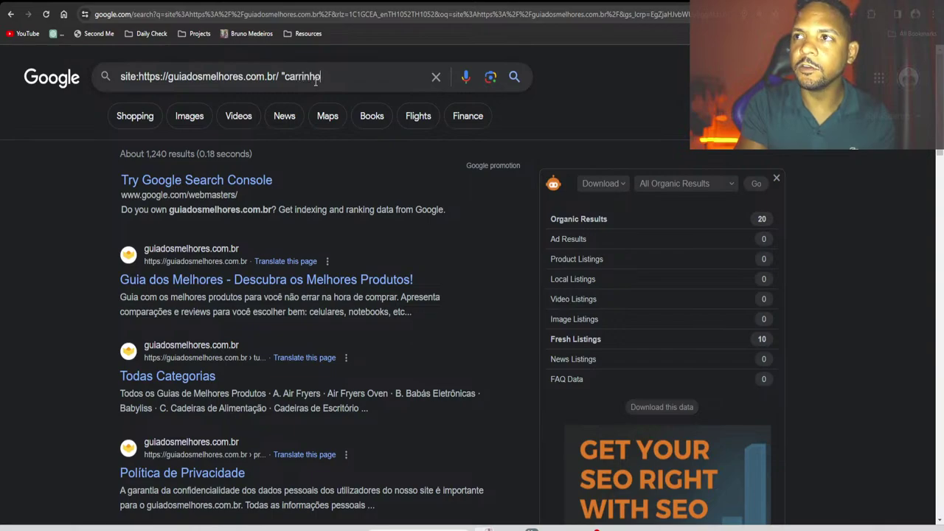
{"action": "type", "text": " de bebe\""}
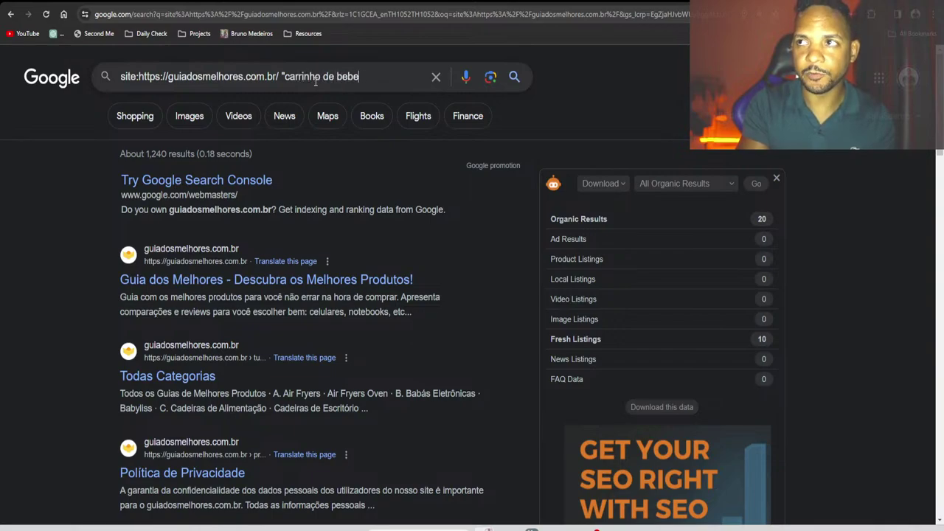
{"action": "key", "text": "Return"}
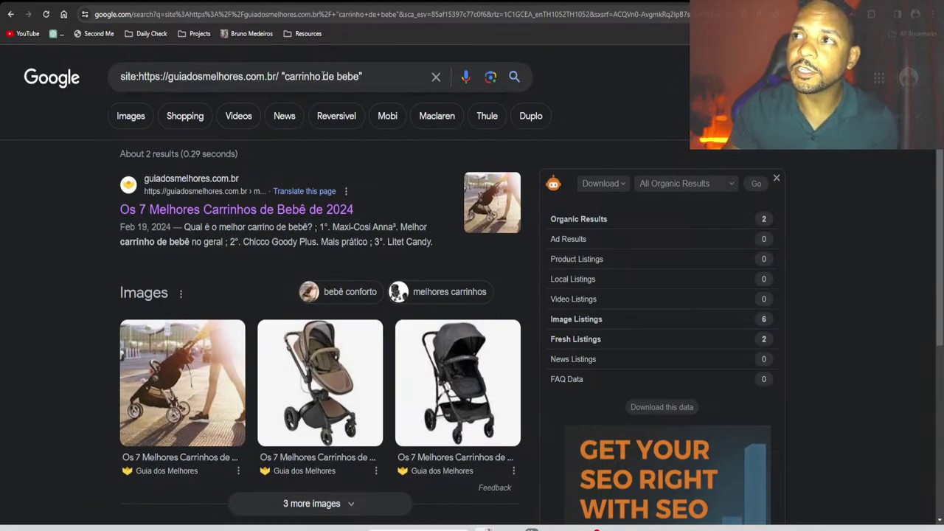
Change the quoted phrase to the plural "carrinhos de bebe" and run the site search again
{"action": "left_click", "coordinate": [323, 76]}
{"action": "type", "text": "s"}
{"action": "key", "text": "Return"}
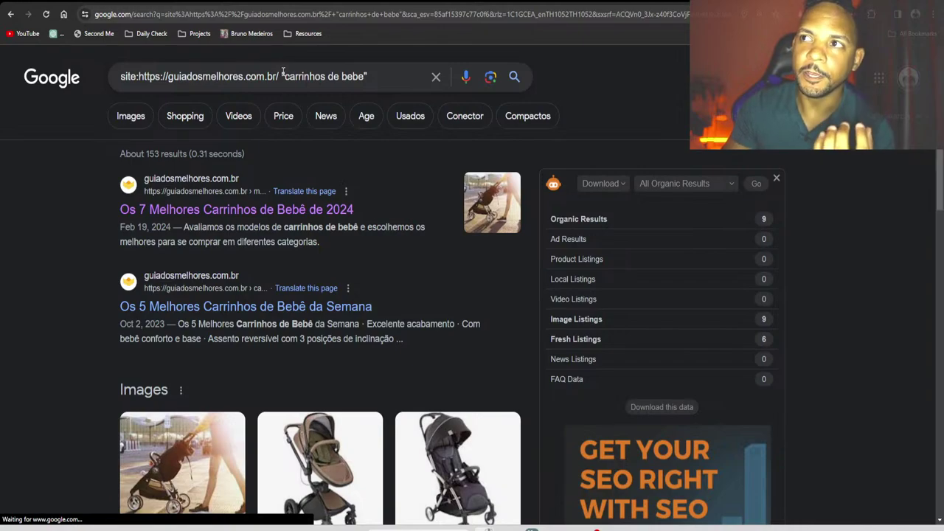
Highlight the quoted phrase "carrinhos de bebe" in the query to point out the exact-match part
{"action": "left_click_drag", "start_coordinate": [281, 76], "coordinate": [293, 76]}
{"action": "left_click", "coordinate": [186, 76]}
{"action": "left_click_drag", "start_coordinate": [121, 76], "coordinate": [366, 76]}
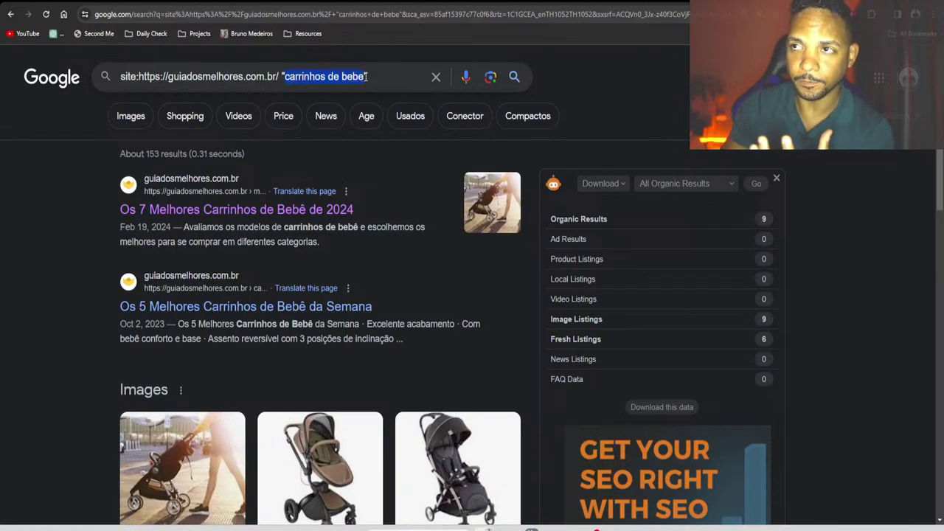
{"action": "left_click", "coordinate": [198, 77]}
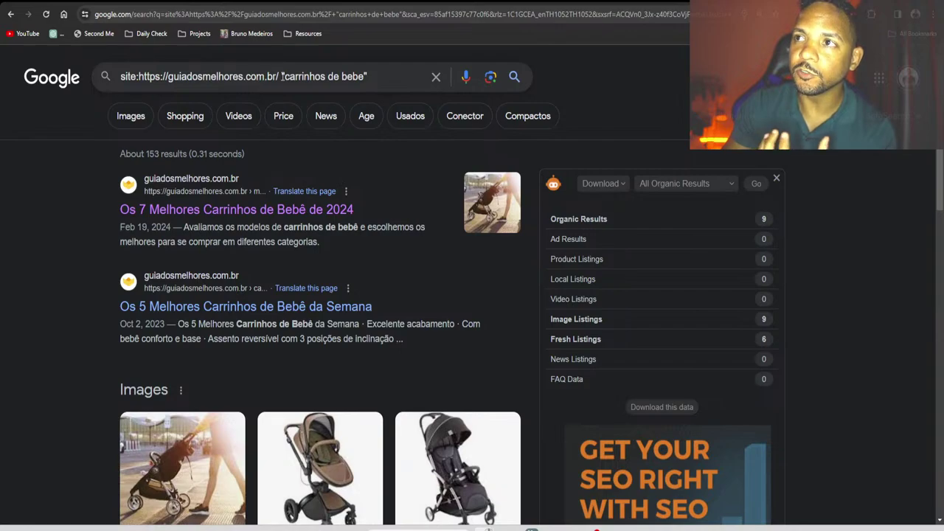
{"action": "left_click_drag", "start_coordinate": [283, 77], "coordinate": [374, 77]}
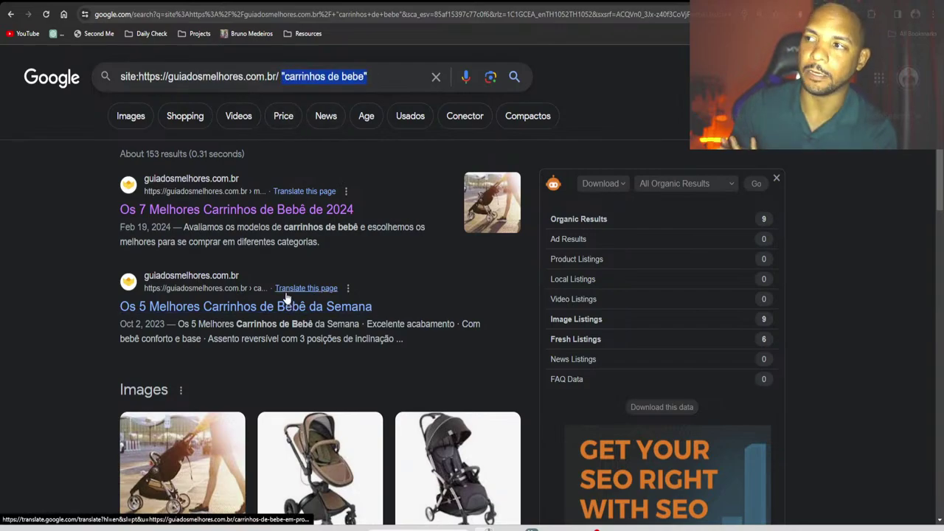
Review the pages matching "carrinhos de bebe", highlighting the result count and the phrase in the query
{"action": "scroll", "coordinate": [286, 297], "scroll_direction": "down", "scroll_amount": 4}
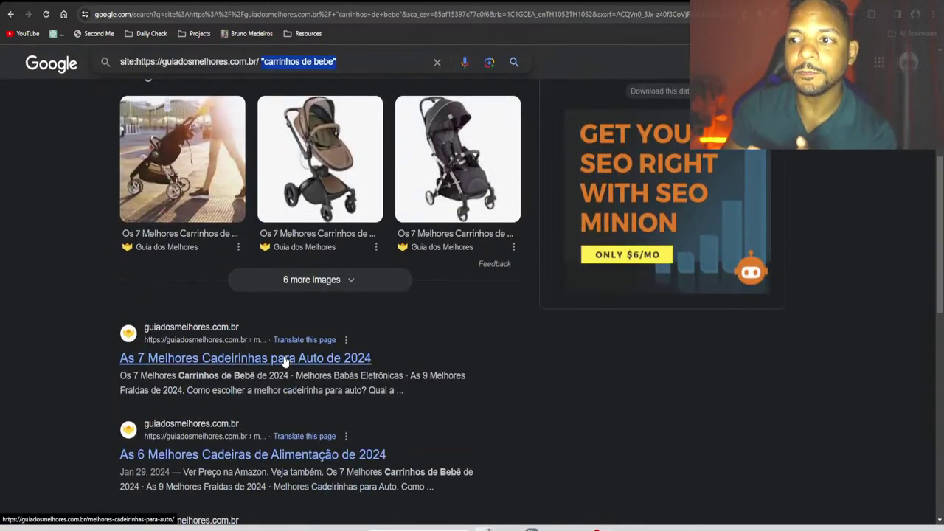
{"action": "scroll", "coordinate": [285, 360], "scroll_direction": "down", "scroll_amount": 2}
{"action": "scroll", "coordinate": [265, 348], "scroll_direction": "up", "scroll_amount": 4}
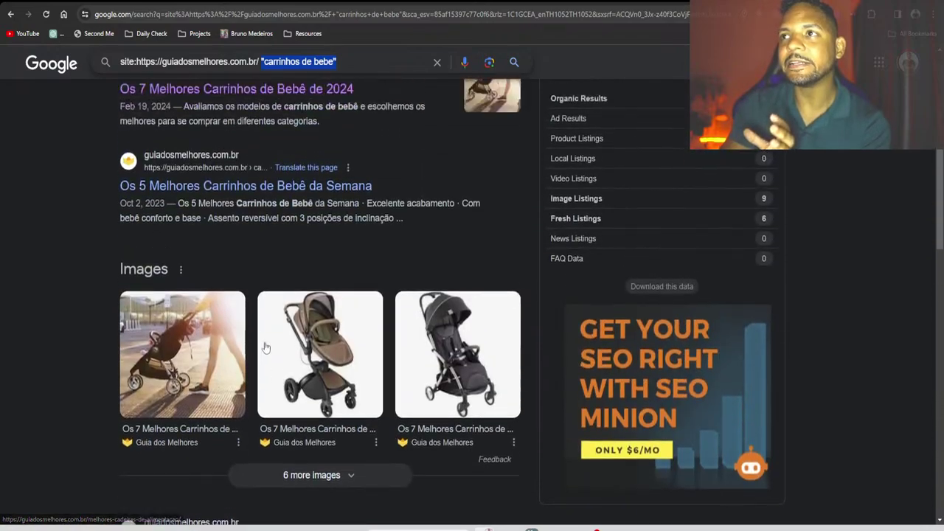
{"action": "scroll", "coordinate": [265, 347], "scroll_direction": "up", "scroll_amount": 2}
{"action": "left_click_drag", "start_coordinate": [146, 154], "coordinate": [160, 156]}
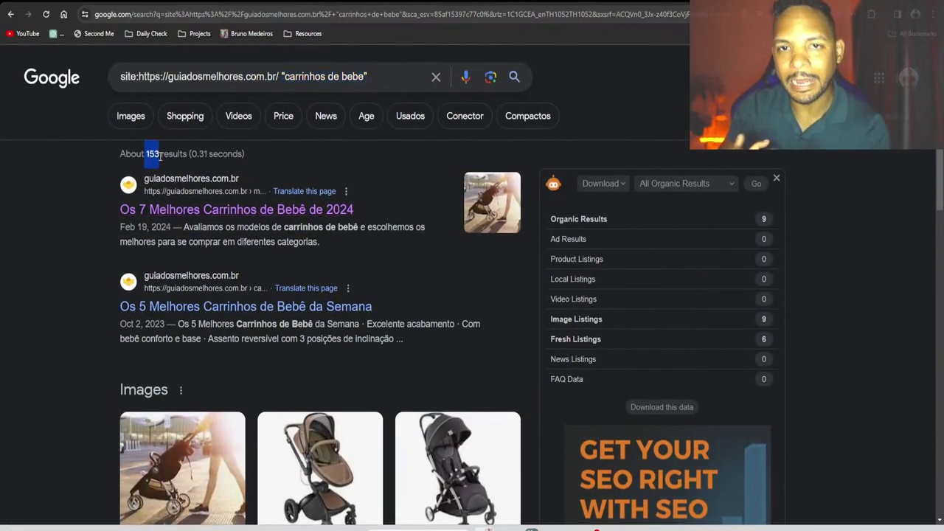
{"action": "left_click_drag", "start_coordinate": [286, 79], "coordinate": [364, 77]}
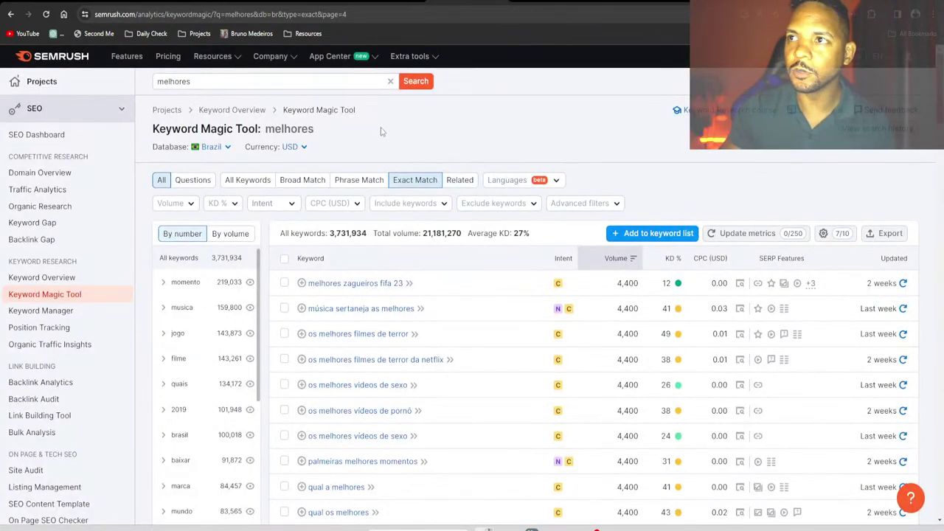
Search the Semrush Keyword Magic Tool for "melhores carrinhos de bebe" in the Brazil database
{"action": "left_click", "coordinate": [273, 81]}
{"action": "type", "text": "carrinho"}
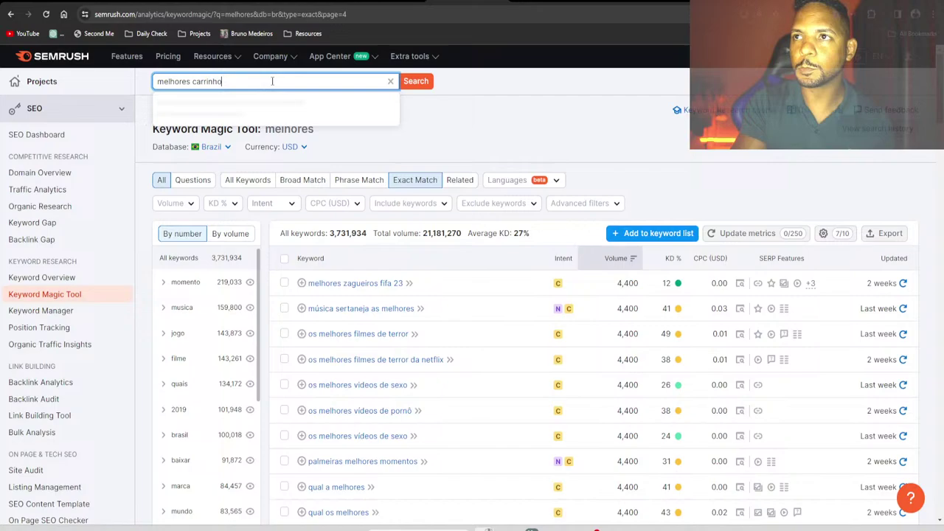
{"action": "key", "text": "ctrl+a"}
{"action": "left_click", "coordinate": [272, 81]}
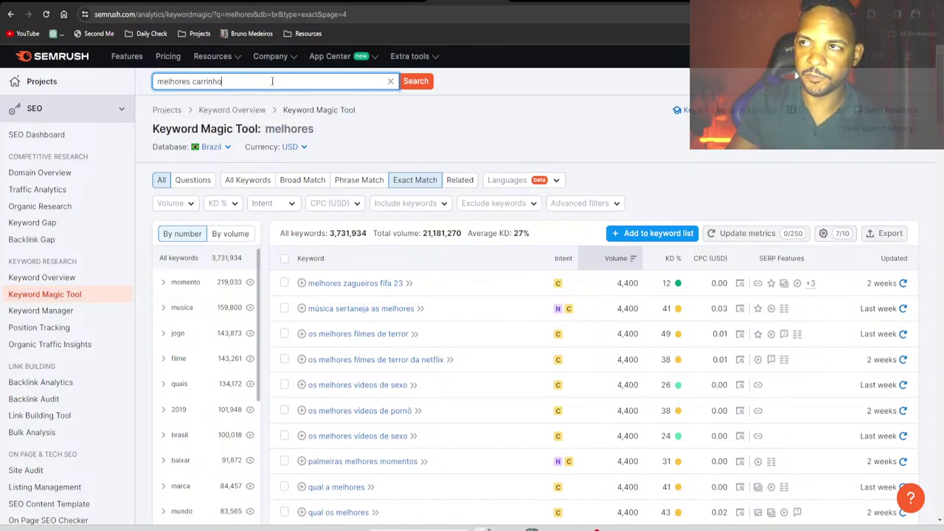
{"action": "type", "text": "s de beeb"}
{"action": "key", "text": "BackSpace"}
{"action": "key", "text": "BackSpace"}
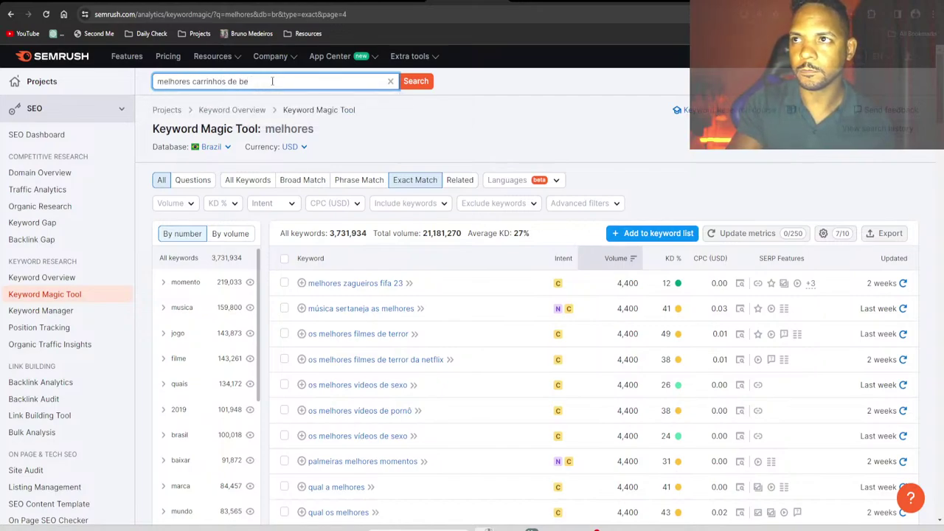
{"action": "type", "text": "be"}
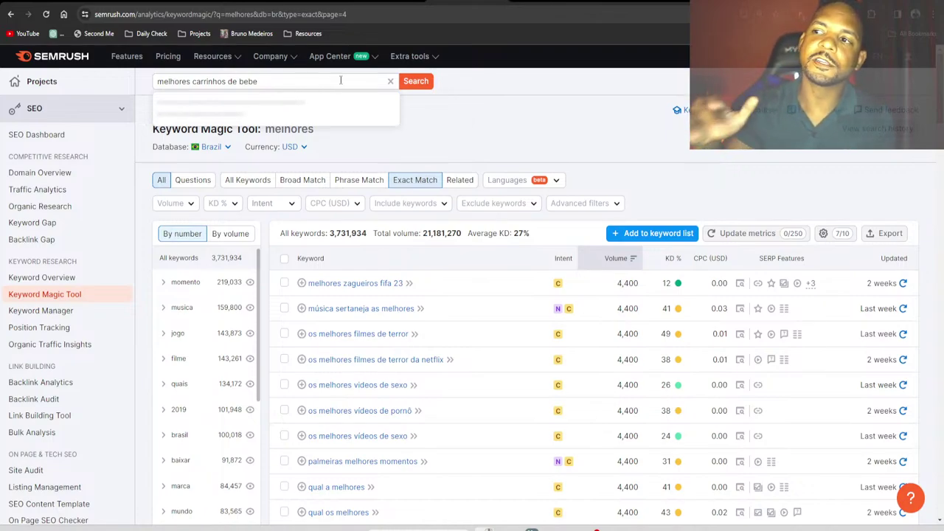
{"action": "key", "text": "Return"}
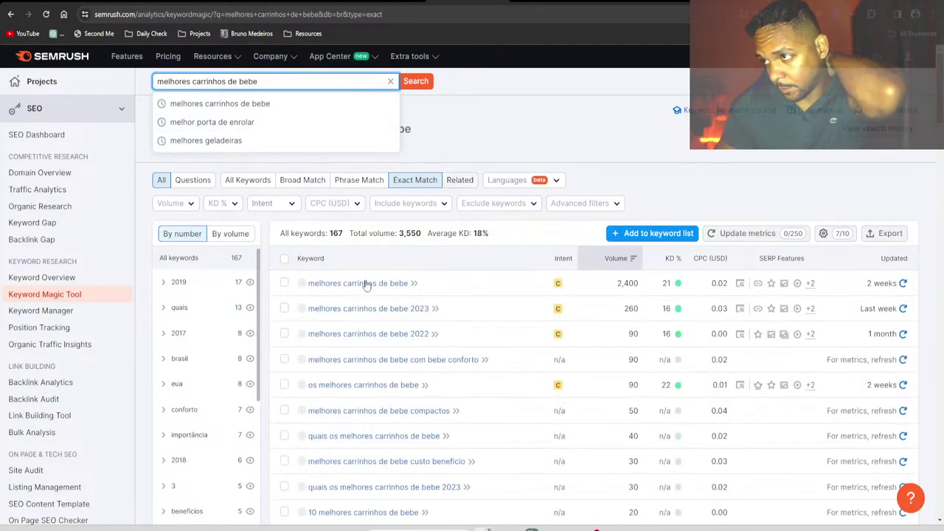
Open the overview of the keyword "melhores carrinhos de bebe", request all its keyword clusters and return to the overview
{"action": "left_click", "coordinate": [436, 278]}
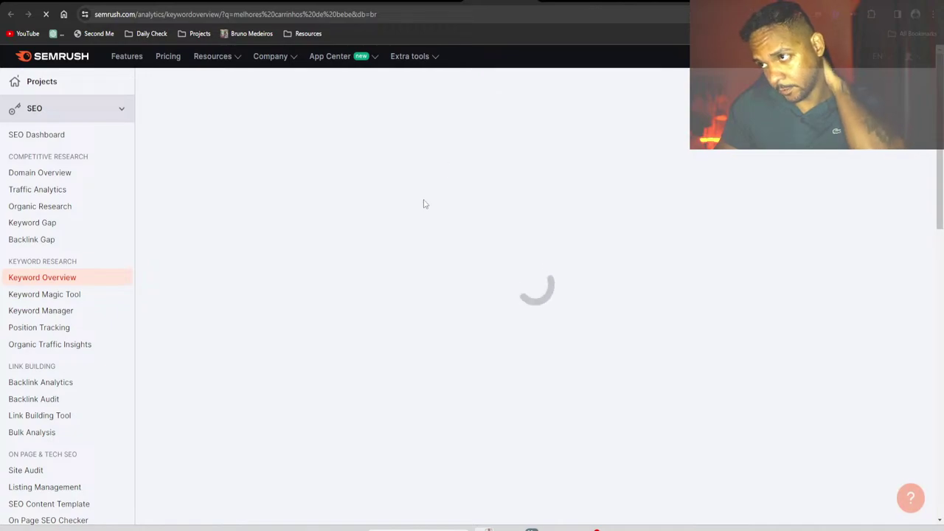
{"action": "scroll", "coordinate": [343, 274], "scroll_direction": "down", "scroll_amount": 4}
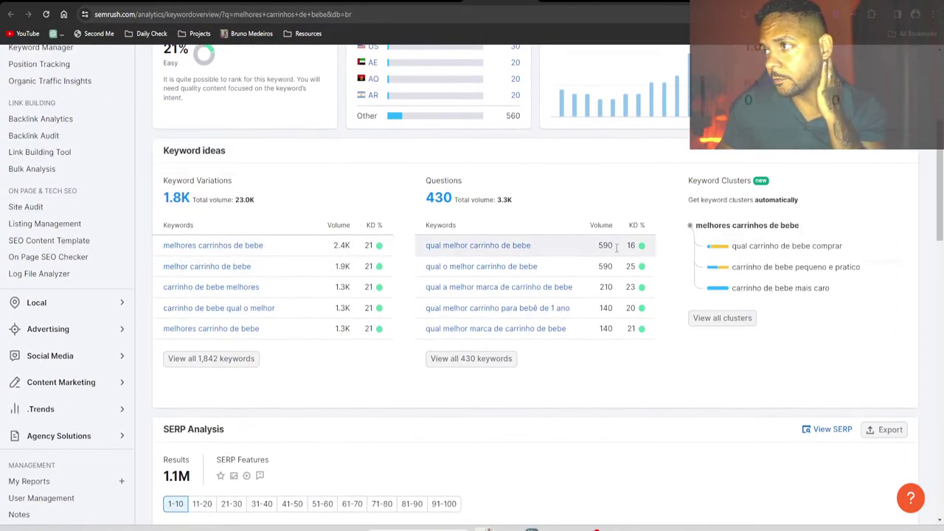
{"action": "left_click_drag", "start_coordinate": [702, 182], "coordinate": [721, 185]}
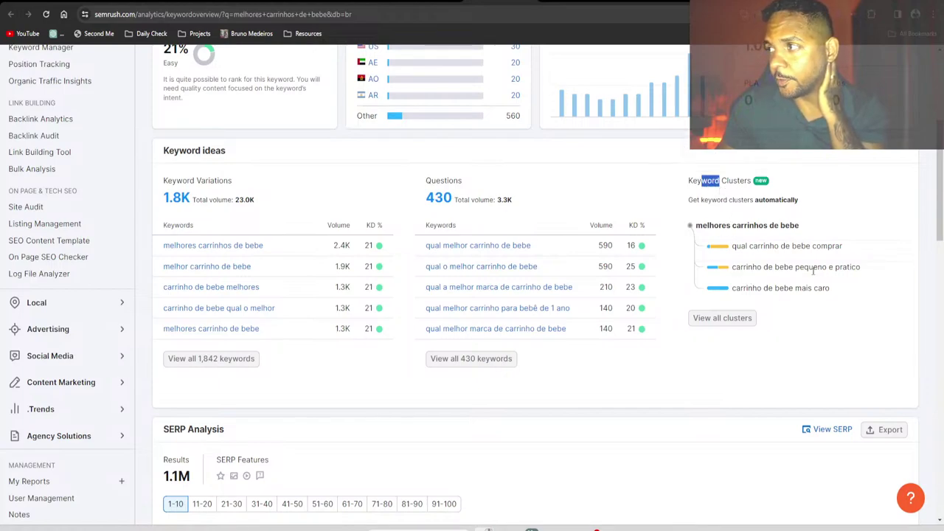
{"action": "left_click", "coordinate": [733, 317]}
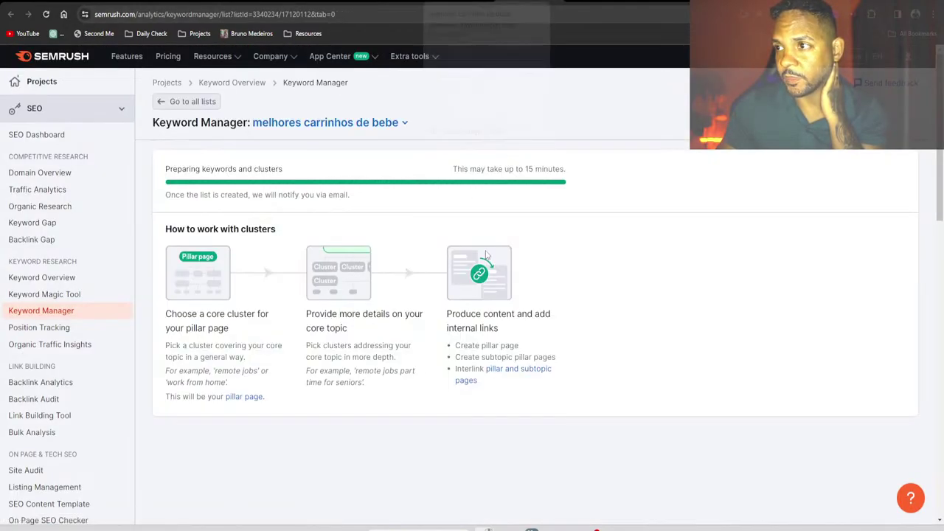
{"action": "scroll", "coordinate": [439, 266], "scroll_direction": "down", "scroll_amount": 3}
{"action": "scroll", "coordinate": [443, 251], "scroll_direction": "up", "scroll_amount": 3}
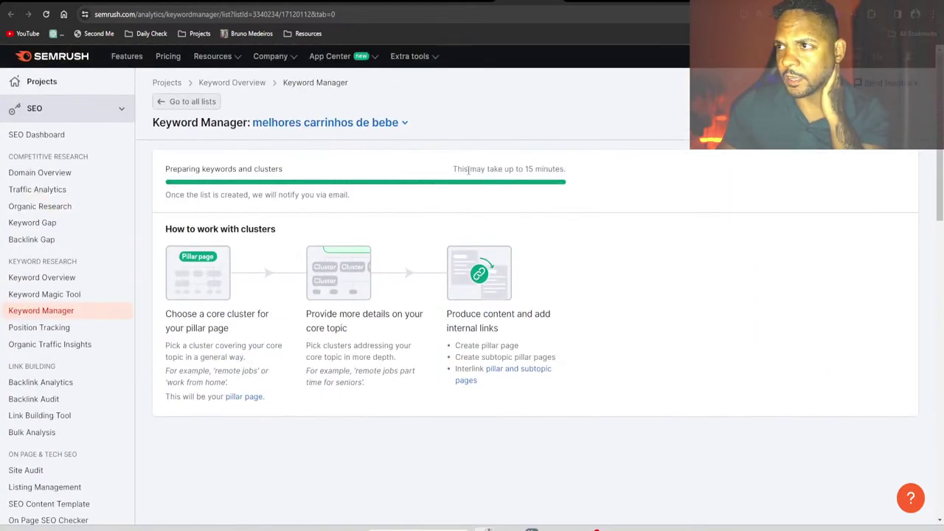
{"action": "key", "text": "alt+Left"}
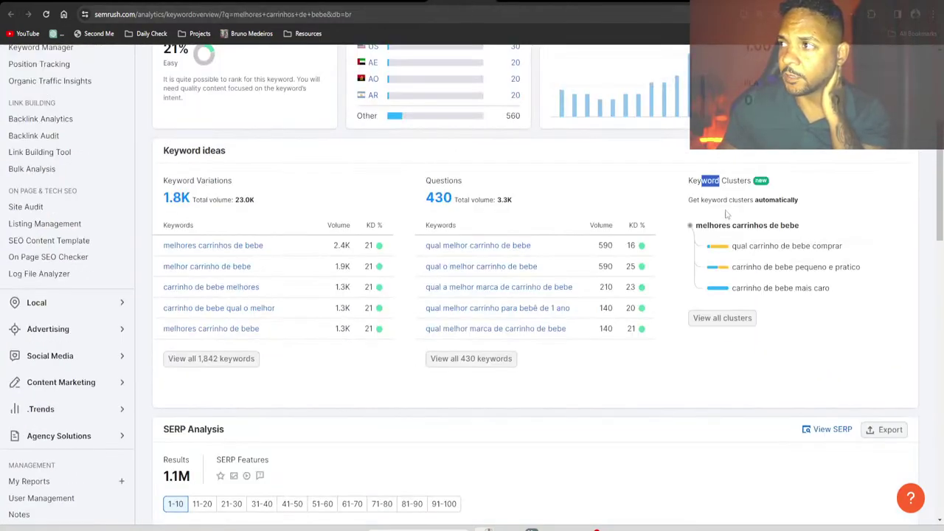
Examine the keyword's SERP Analysis and return to the "carrinhos de bebe" site search on Google
{"action": "scroll", "coordinate": [288, 295], "scroll_direction": "down", "scroll_amount": 4}
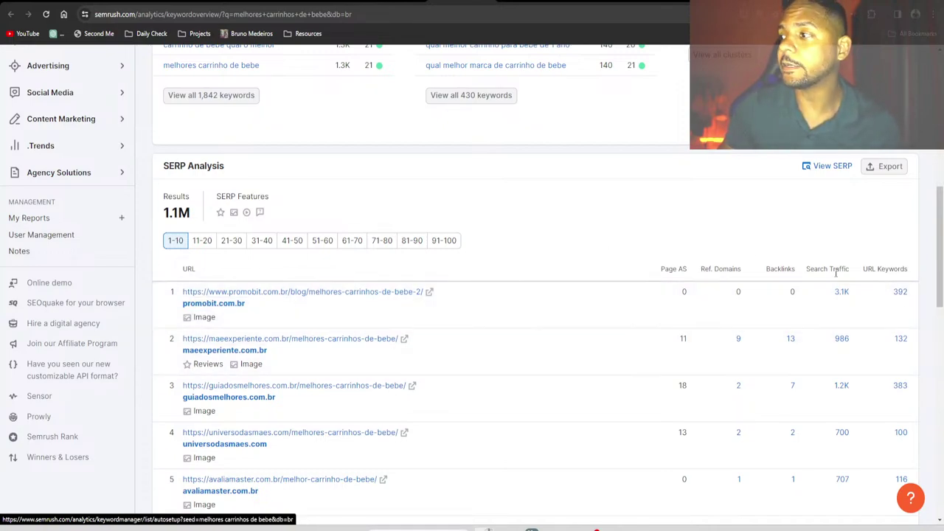
{"action": "left_click", "coordinate": [689, 6]}
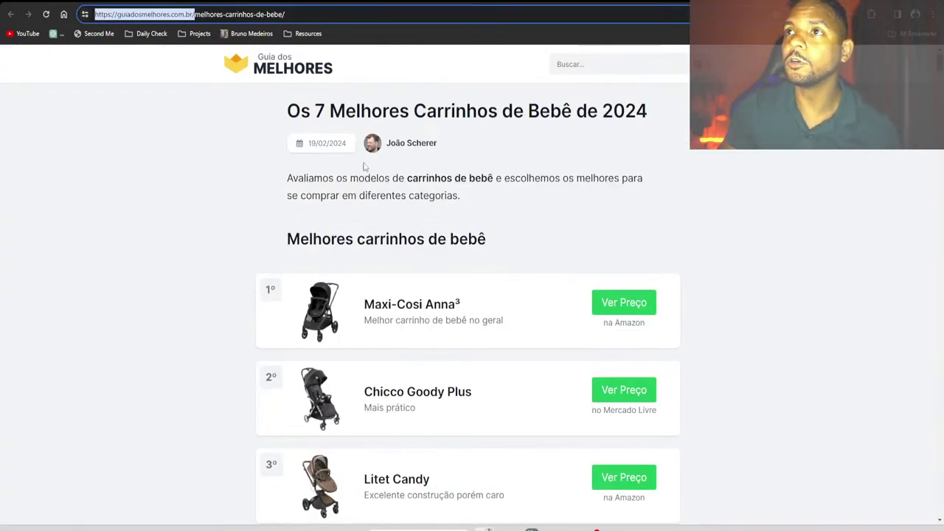
{"action": "key", "text": "ctrl+w"}
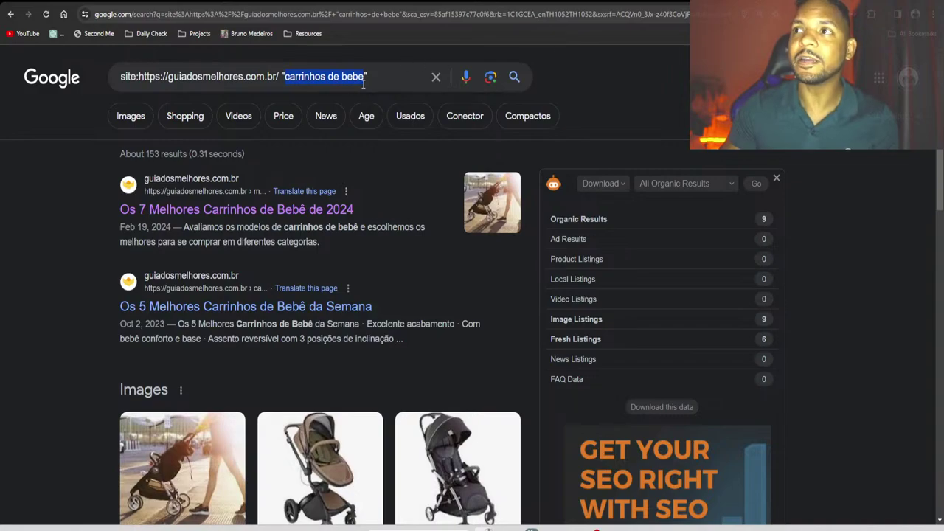
Highlight the result count of the "carrinhos de bebe" site search and clear the selection
{"action": "left_click", "coordinate": [85, 176]}
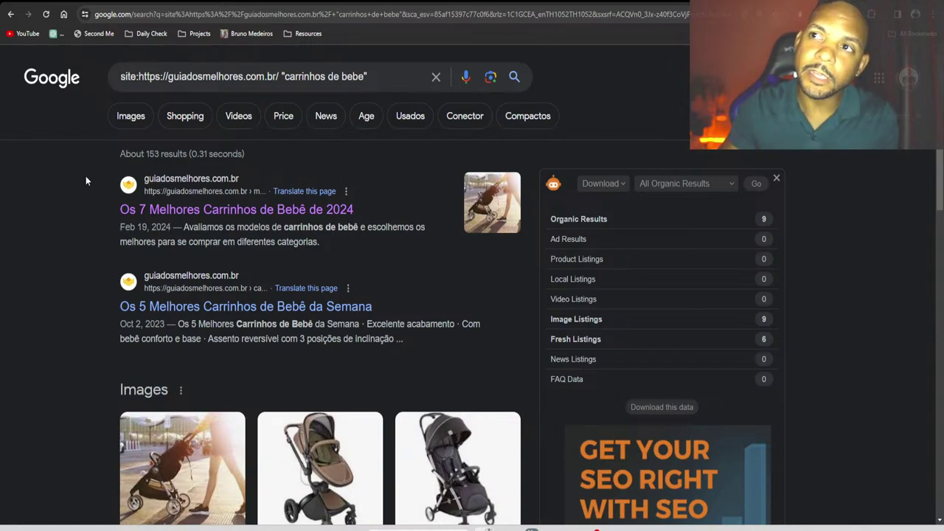
{"action": "left_click_drag", "start_coordinate": [146, 154], "coordinate": [159, 155]}
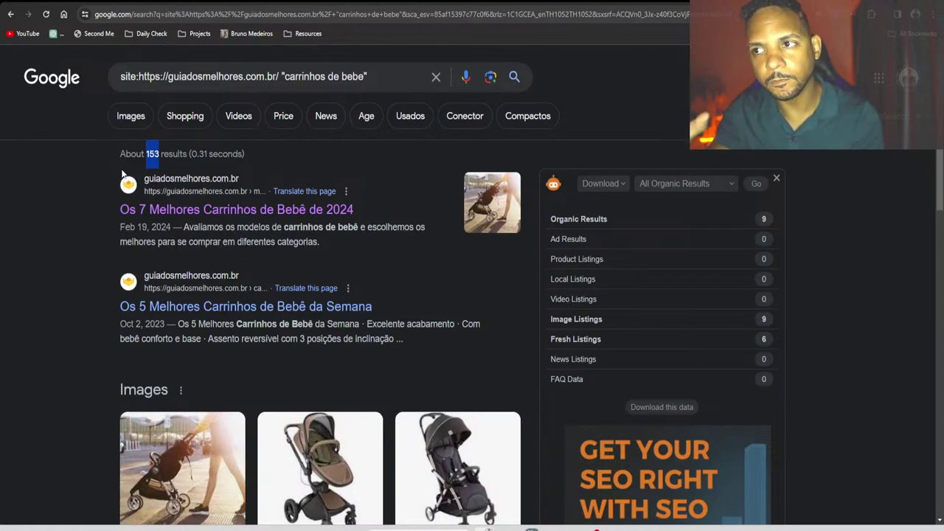
{"action": "left_click", "coordinate": [35, 255]}
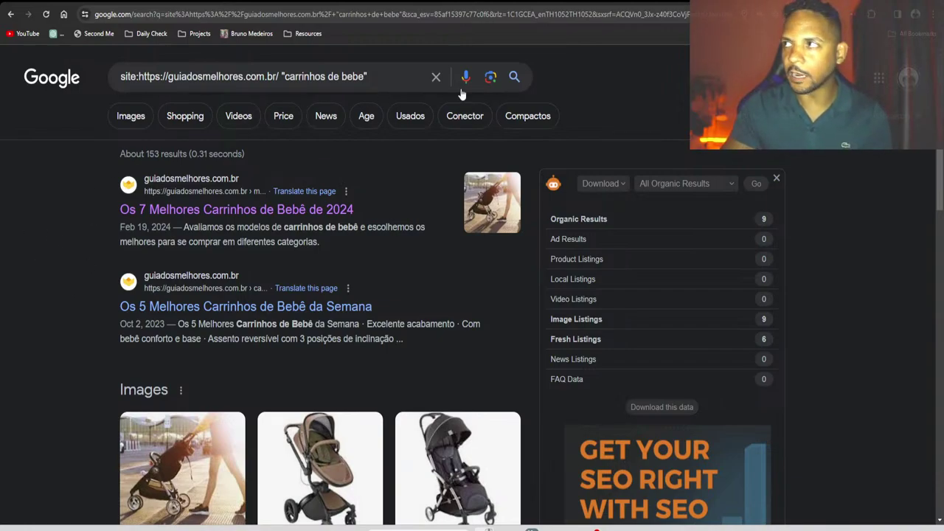
Search Google for "conheça o inimigo sun tzu" and open the first Pensador result with the quote
{"action": "key", "text": "alt+Left"}
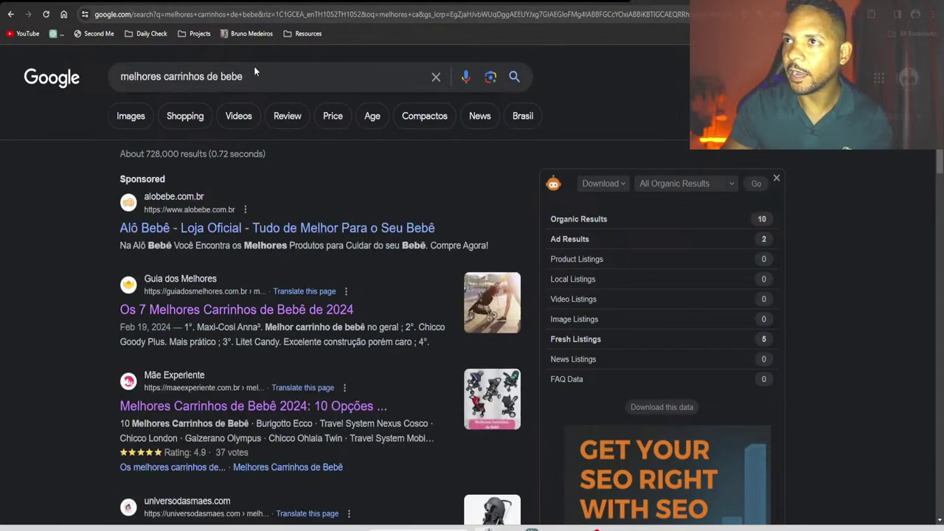
{"action": "triple_click", "coordinate": [286, 83]}
{"action": "type", "text": "conheça teu"}
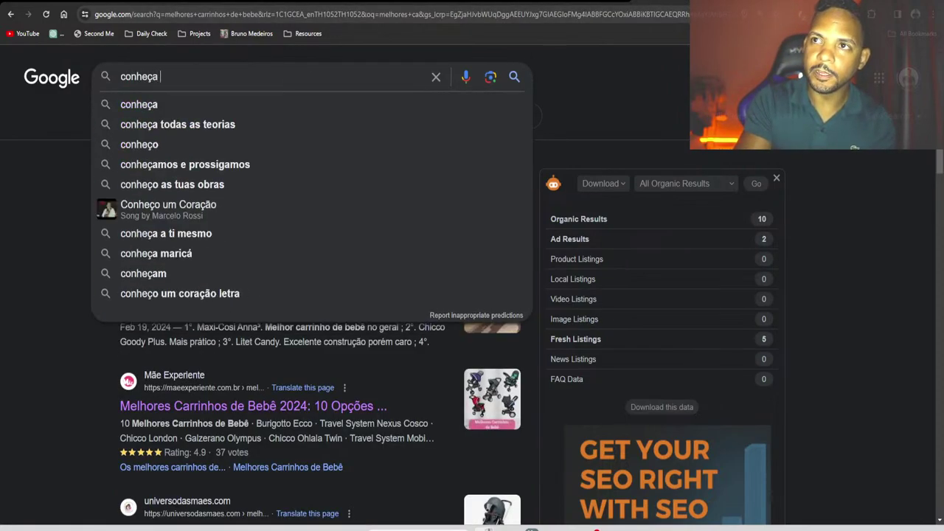
{"action": "key", "text": "BackSpace"}
{"action": "key", "text": "BackSpace"}
{"action": "key", "text": "BackSpace"}
{"action": "key", "text": "BackSpace"}
{"action": "type", "text": "o ni"}
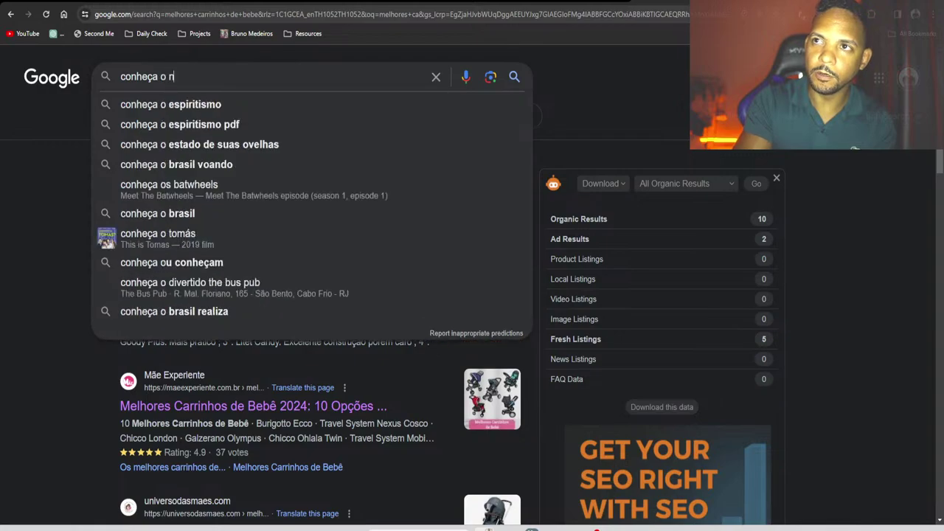
{"action": "key", "text": "BackSpace"}
{"action": "key", "text": "BackSpace"}
{"action": "type", "text": "inim"}
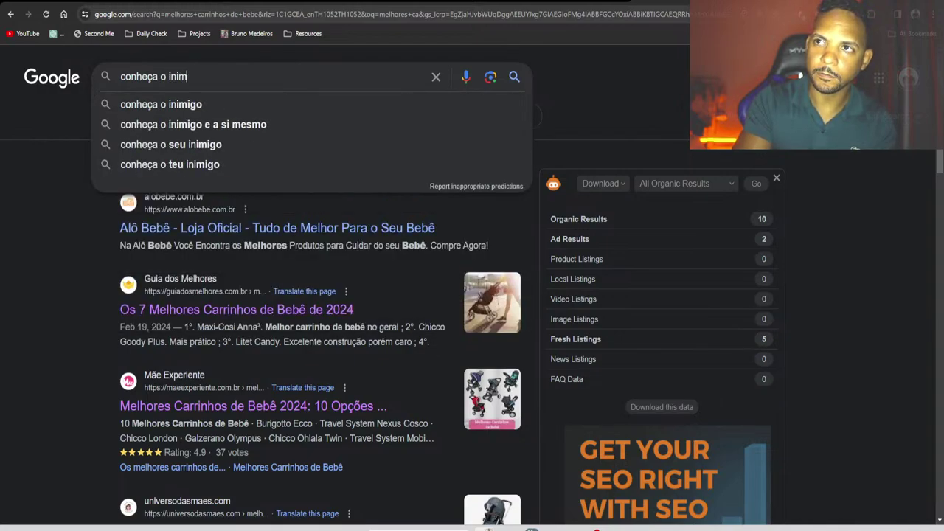
{"action": "type", "text": "igo "}
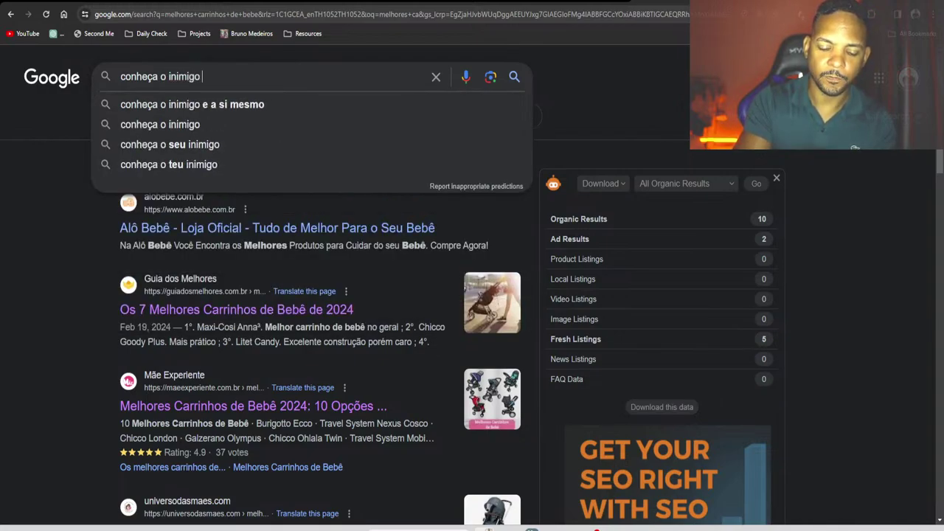
{"action": "type", "text": "sun tzu"}
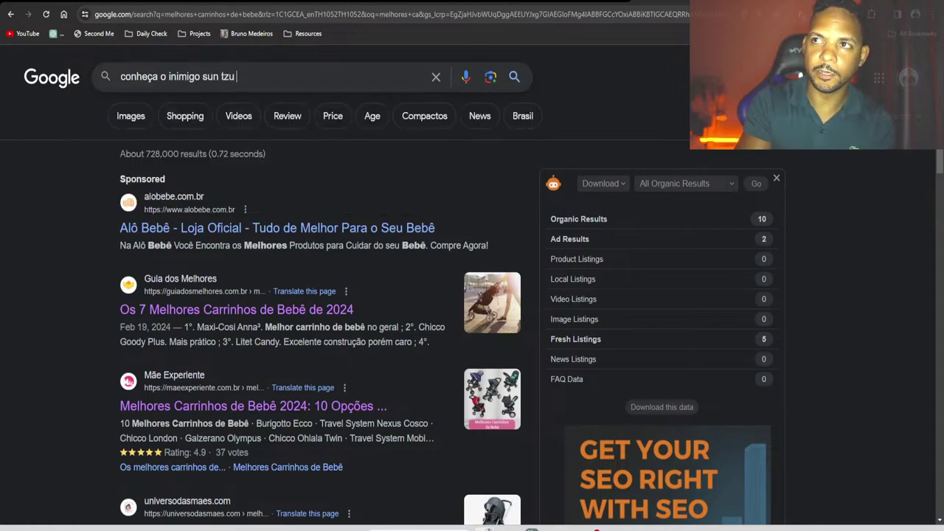
{"action": "key", "text": "Return"}
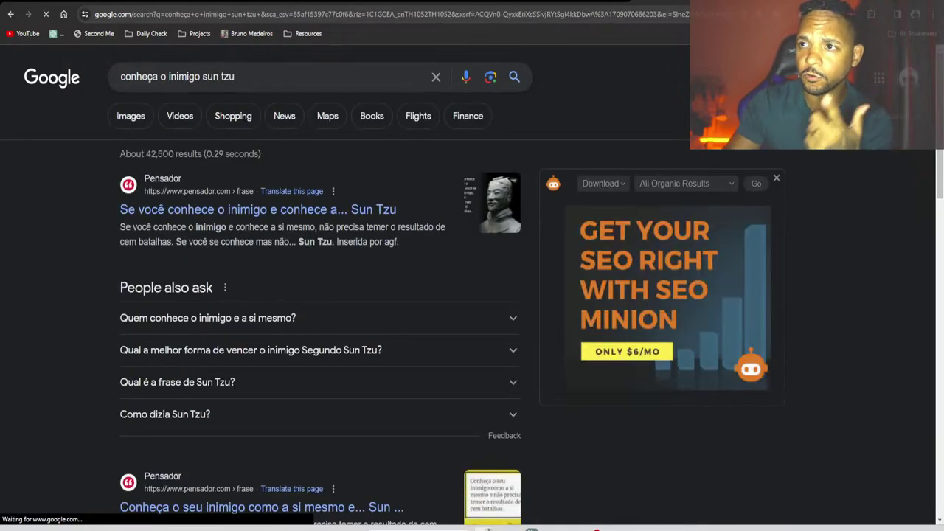
{"action": "left_click", "coordinate": [252, 219]}
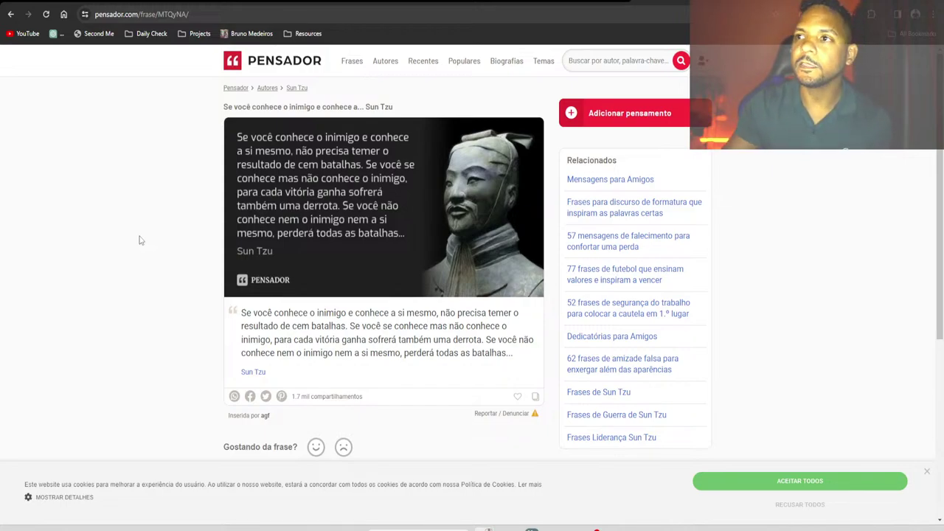
Return to the Semrush overview of "melhores creatinas" and open Google Drive in a new tab
{"action": "left_click", "coordinate": [599, 7]}
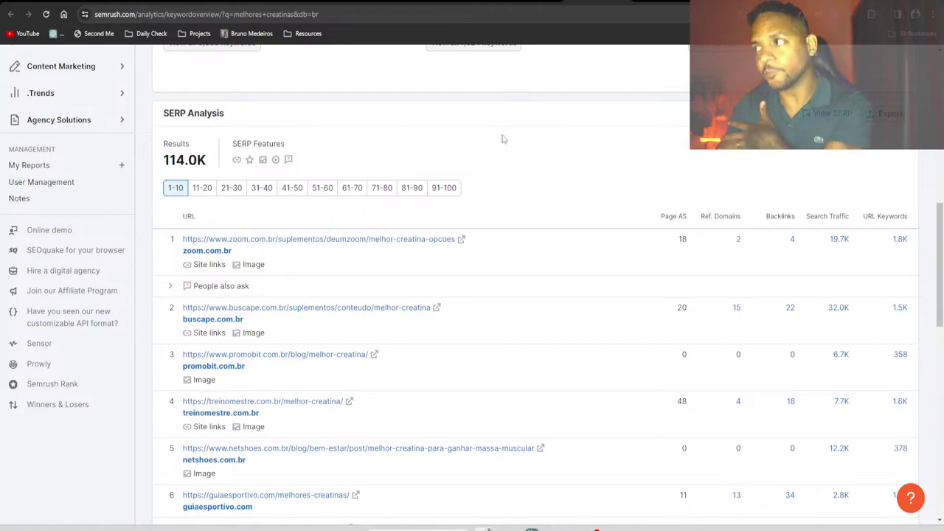
{"action": "scroll", "coordinate": [503, 138], "scroll_direction": "up", "scroll_amount": 8}
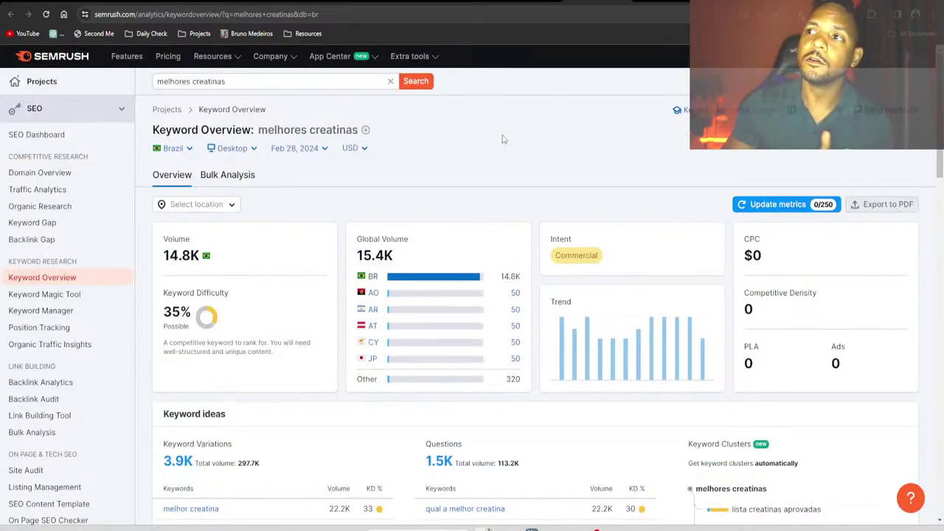
{"action": "key", "text": "ctrl+t"}
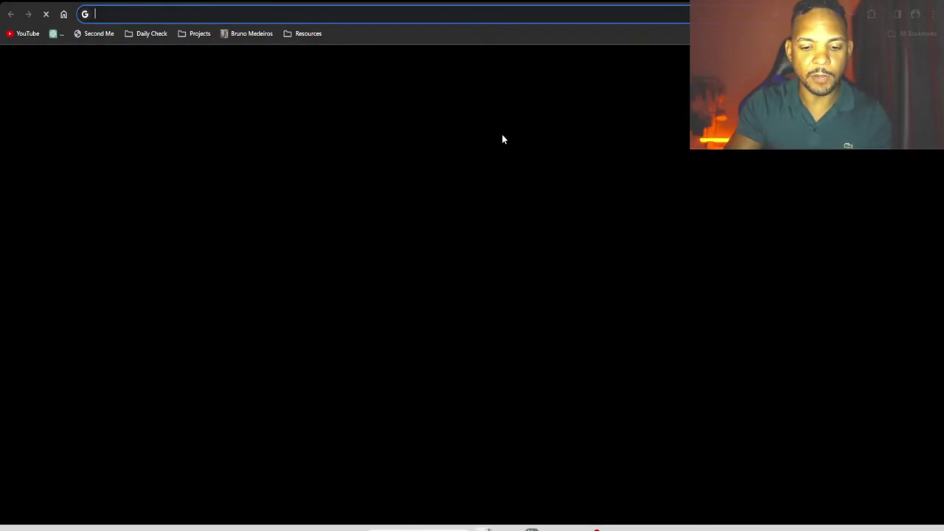
{"action": "type", "text": "driv"}
{"action": "key", "text": "Return"}
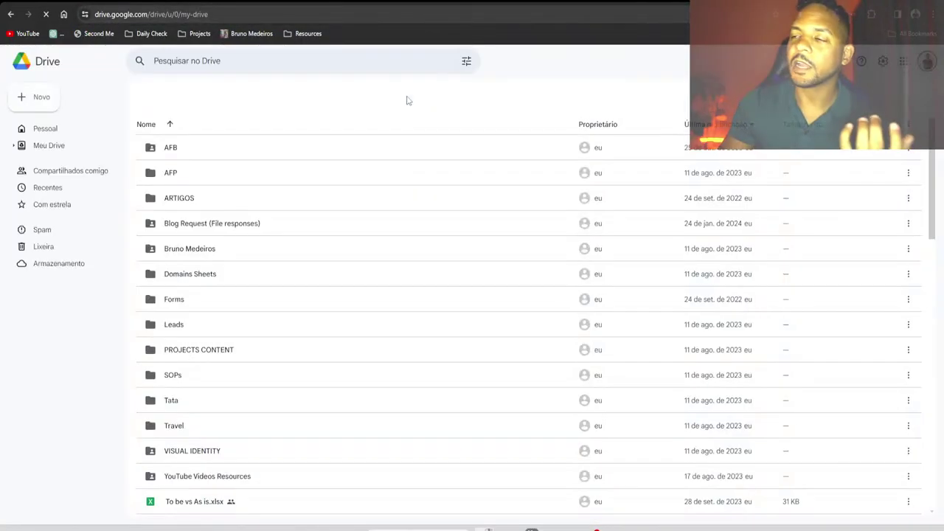
Search Drive for "roi seo" and open the SEO ROI spreadsheet
{"action": "left_click", "coordinate": [242, 61]}
{"action": "type", "text": "calcula"}
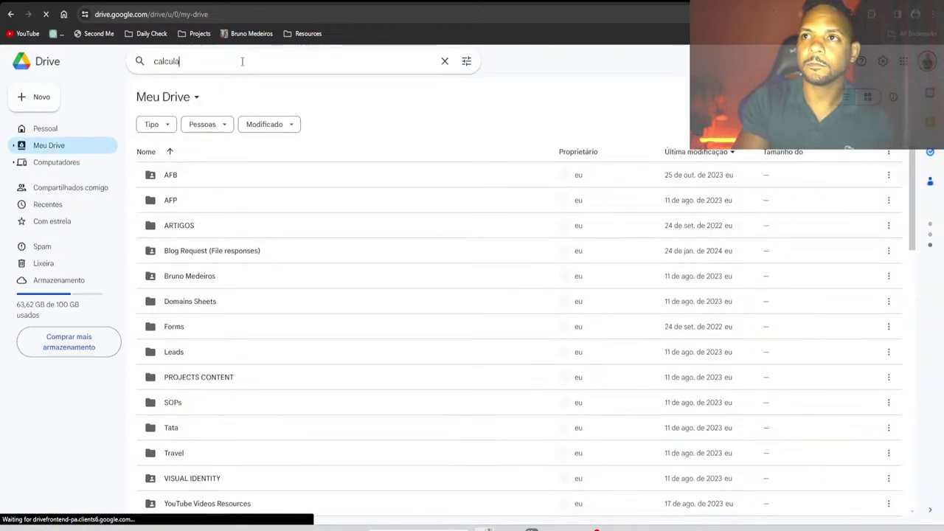
{"action": "key", "text": "ctrl+a"}
{"action": "type", "text": "ro"}
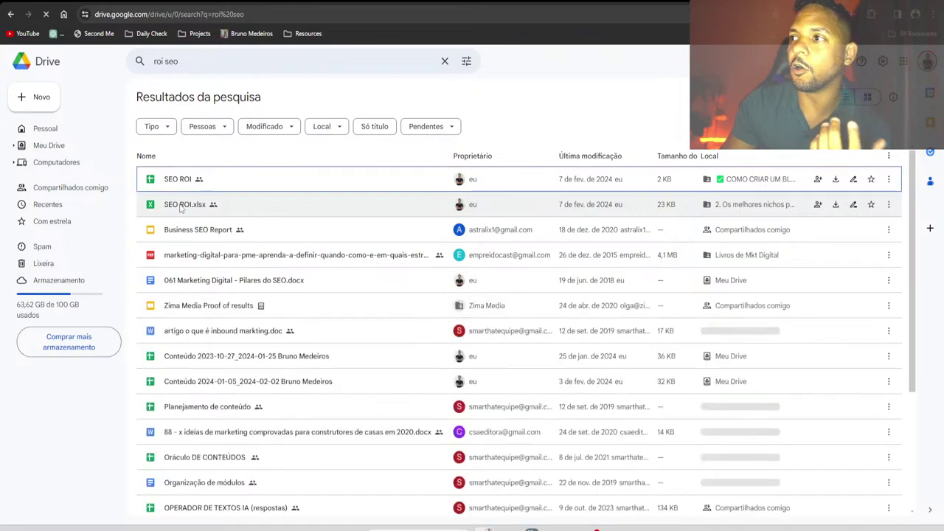
{"action": "double_click", "coordinate": [180, 184]}
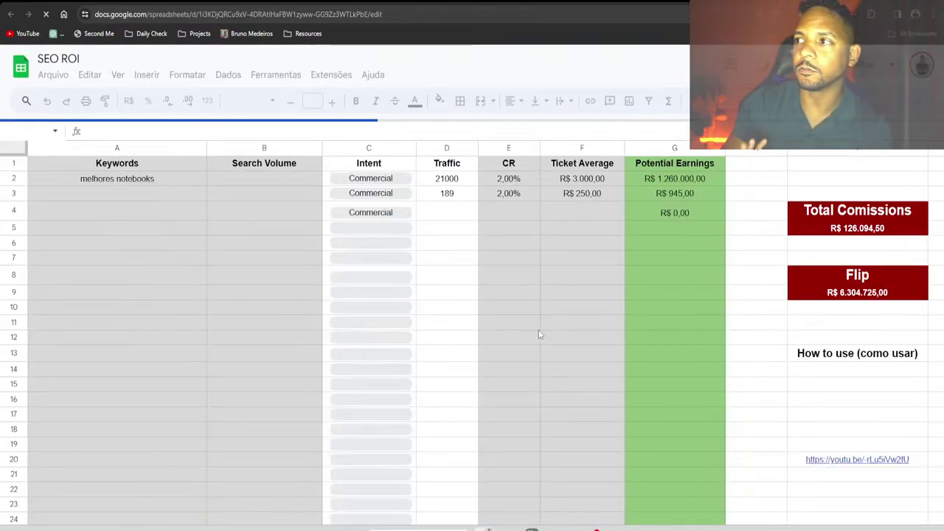
{"action": "left_click", "coordinate": [212, 251]}
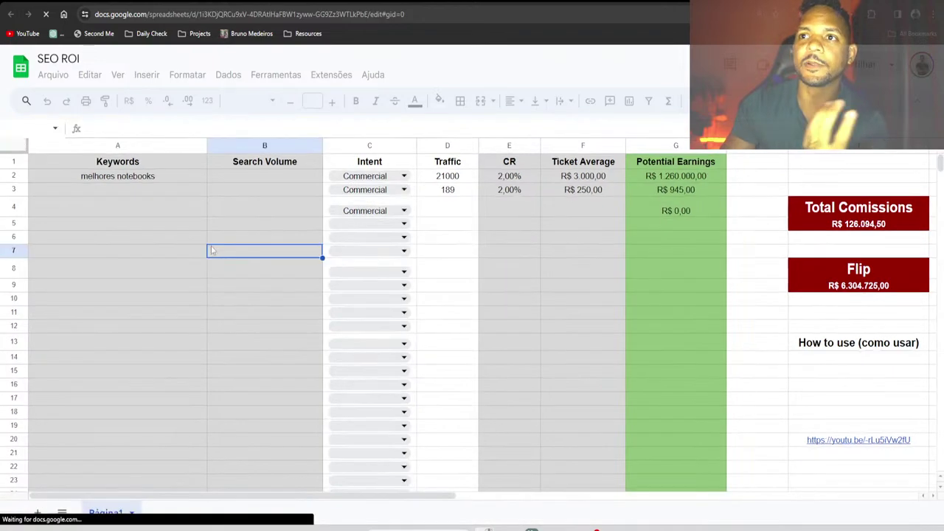
{"action": "left_click", "coordinate": [175, 184]}
Check the top result's search traffic for "melhores carrinhos de bebe" in Semrush and set the first row's Traffic in SEO ROI to 3100
{"action": "key", "text": "alt+Left"}
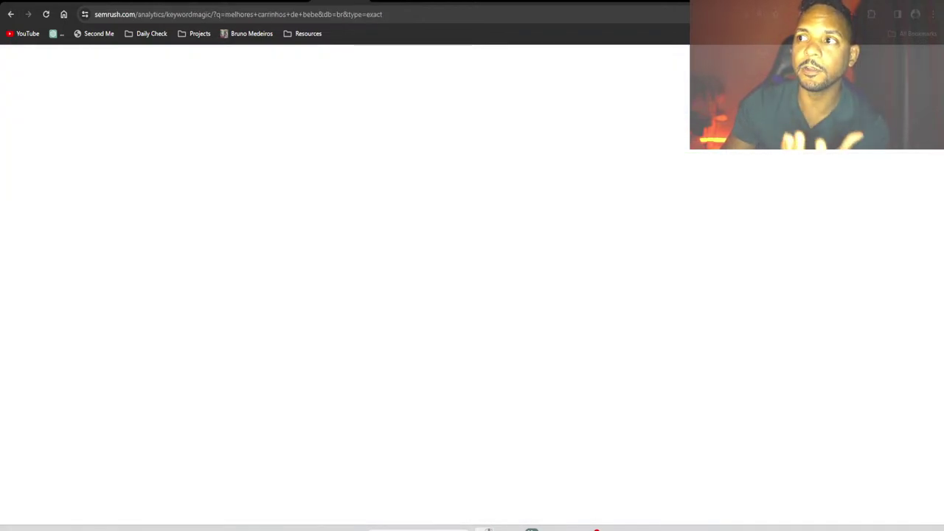
{"action": "key", "text": "alt+Left"}
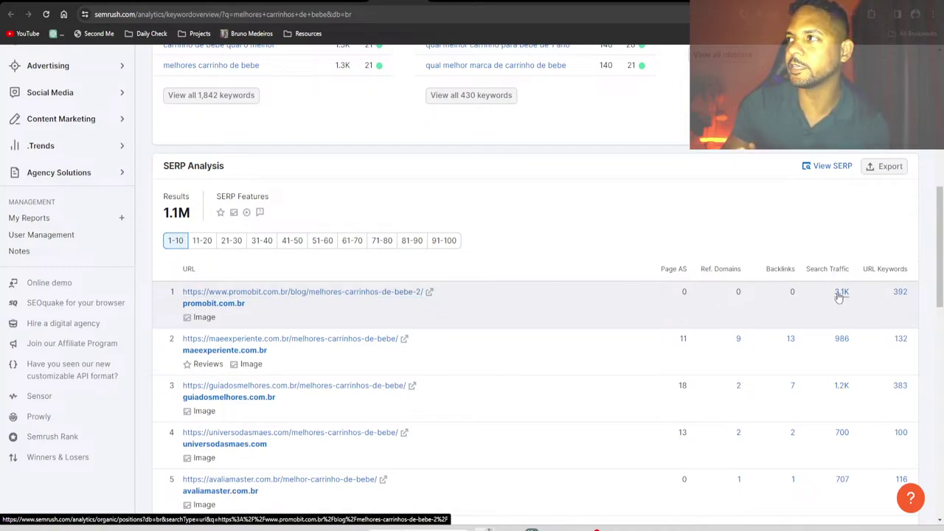
{"action": "key", "text": "ctrl+Tab"}
{"action": "left_click", "coordinate": [468, 179]}
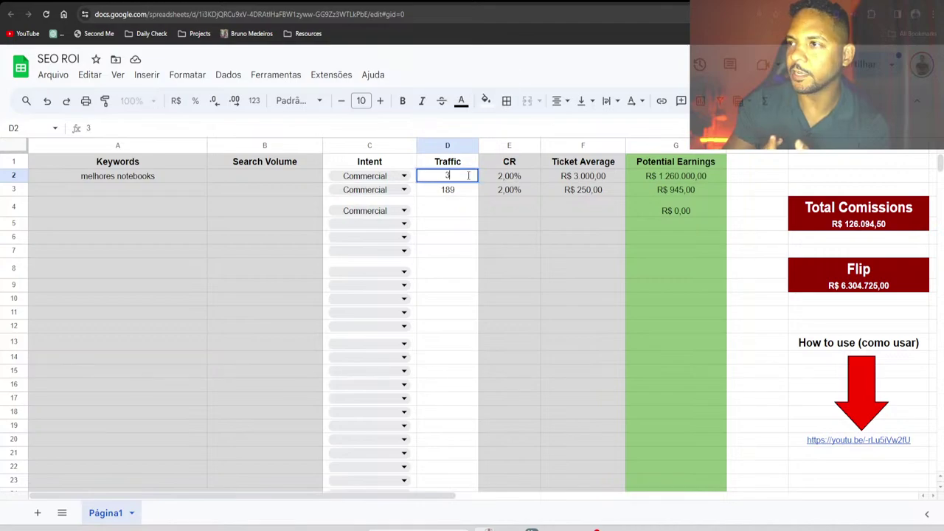
{"action": "key", "text": "Return"}
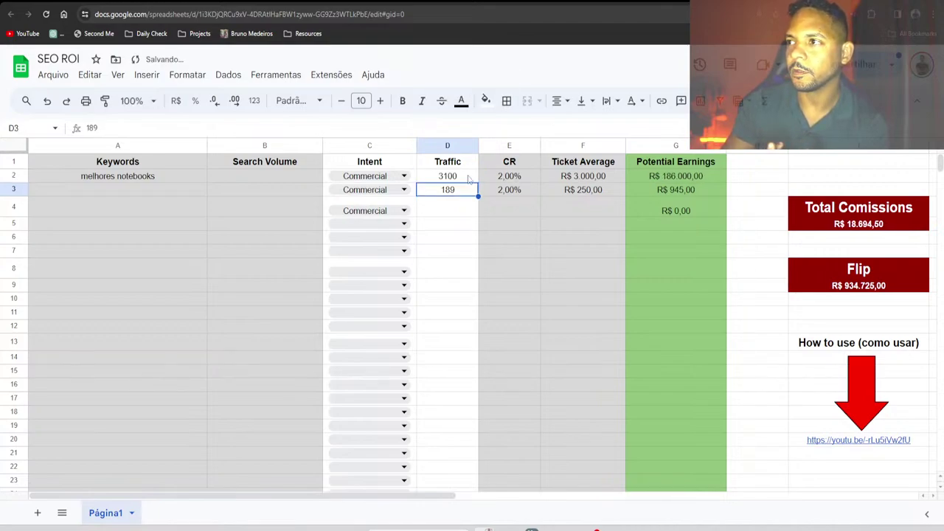
Open the top-ranking promobit.com.br article from the "melhores carrinhos de bebe" SERP Analysis and skim its recommended strollers
{"action": "key", "text": "ctrl+Tab"}
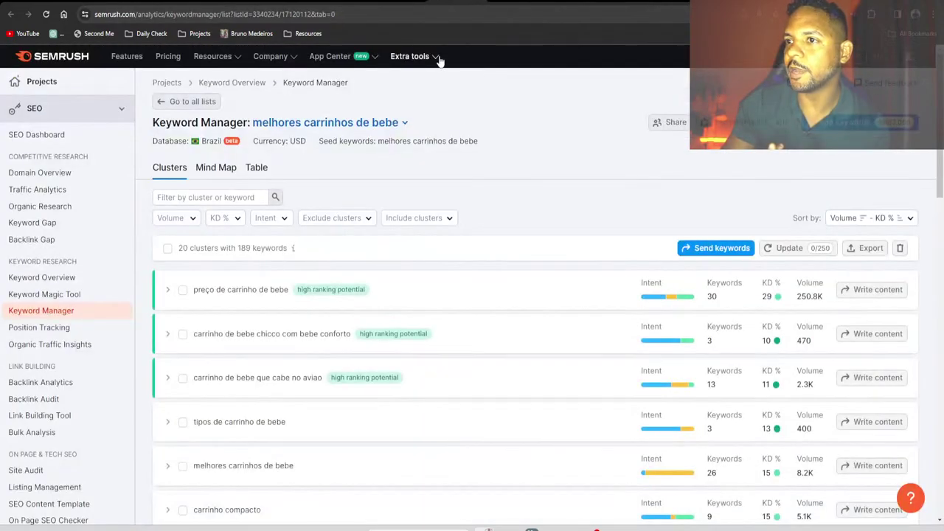
{"action": "key", "text": "ctrl+Tab"}
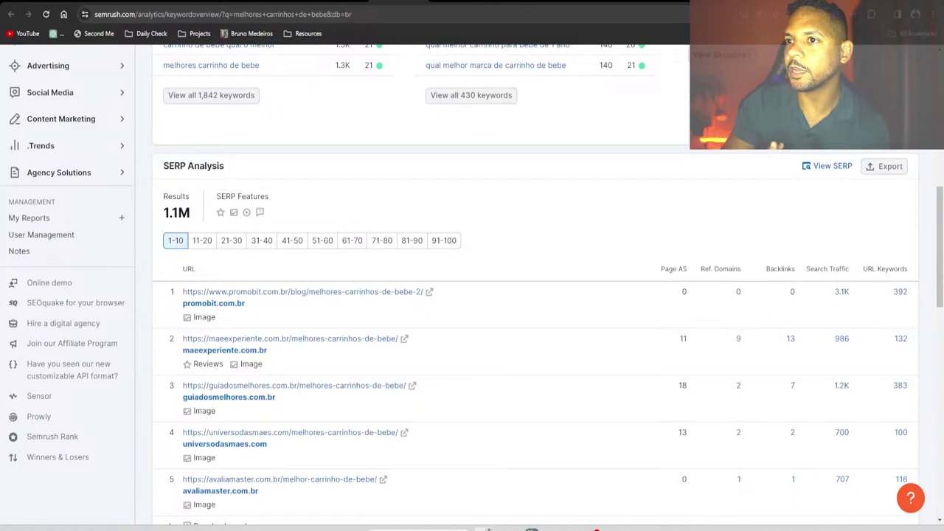
{"action": "left_click", "coordinate": [429, 293]}
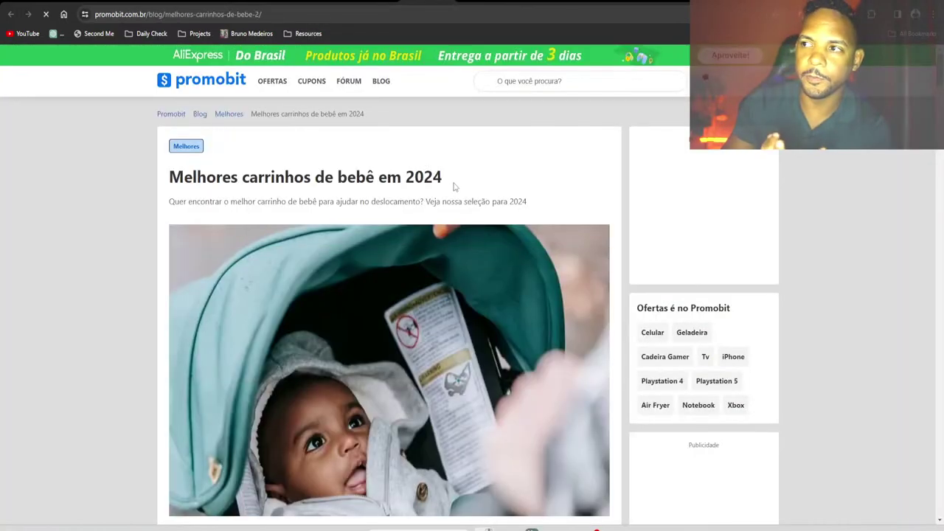
{"action": "scroll", "coordinate": [480, 221], "scroll_direction": "down", "scroll_amount": 7}
{"action": "scroll", "coordinate": [505, 261], "scroll_direction": "down", "scroll_amount": 12}
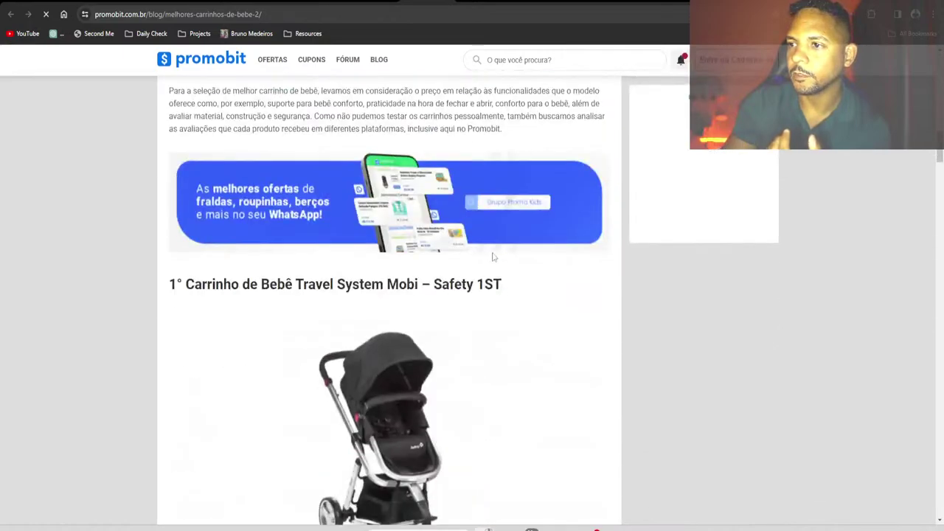
{"action": "scroll", "coordinate": [493, 258], "scroll_direction": "down", "scroll_amount": 15}
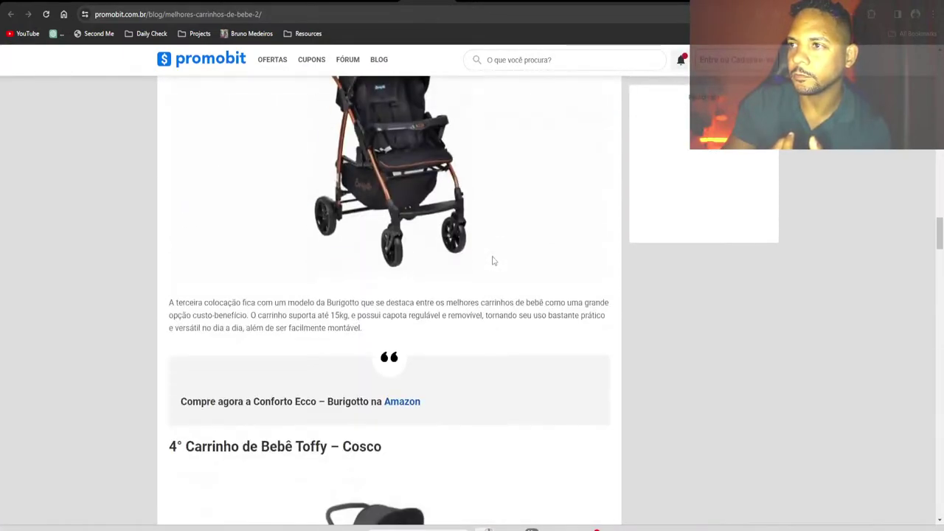
Open the article's Amazon link for the Travel System Reverse – Cosco in a new tab and view the product's price
{"action": "scroll", "coordinate": [492, 263], "scroll_direction": "up", "scroll_amount": 6}
{"action": "scroll", "coordinate": [492, 263], "scroll_direction": "up", "scroll_amount": 3}
{"action": "scroll", "coordinate": [406, 228], "scroll_direction": "down", "scroll_amount": 2}
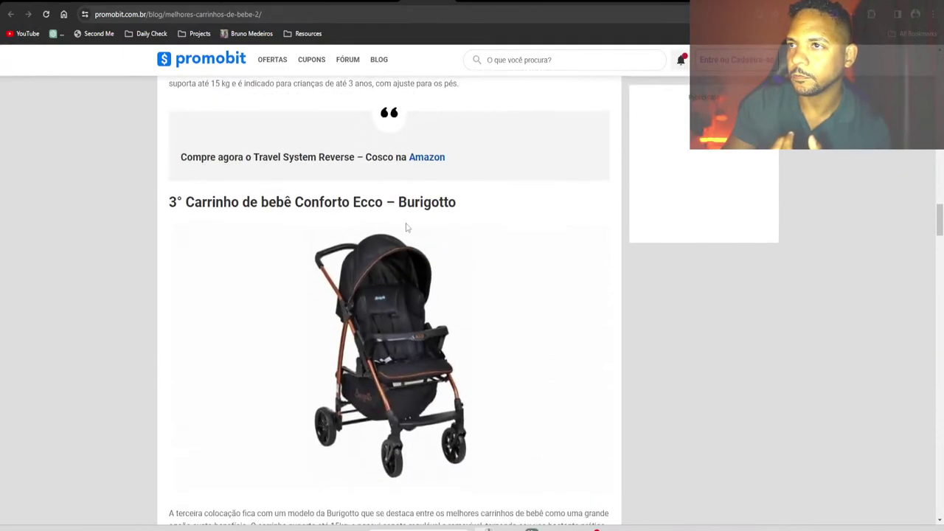
{"action": "scroll", "coordinate": [435, 177], "scroll_direction": "down", "scroll_amount": 4}
{"action": "scroll", "coordinate": [409, 253], "scroll_direction": "up", "scroll_amount": 4}
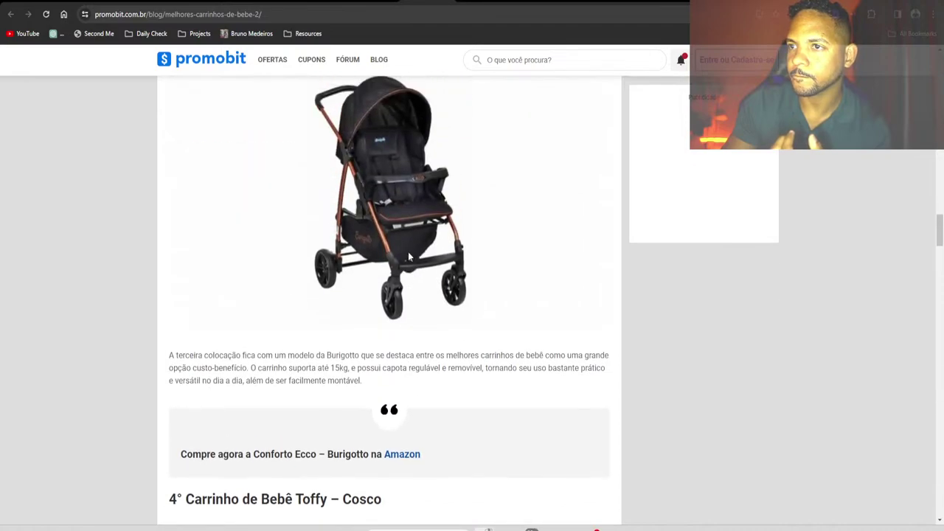
{"action": "right_click", "coordinate": [415, 158]}
{"action": "left_click", "coordinate": [417, 173]}
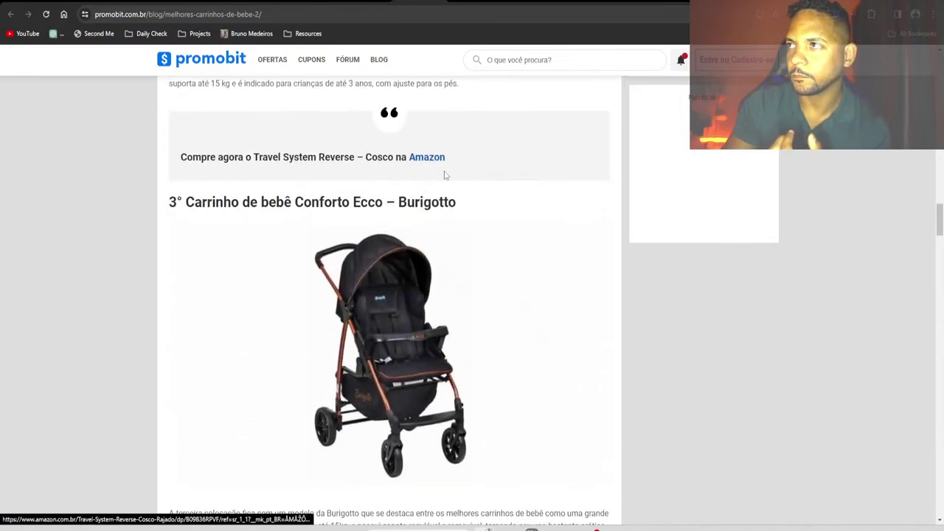
{"action": "left_click", "coordinate": [456, 2]}
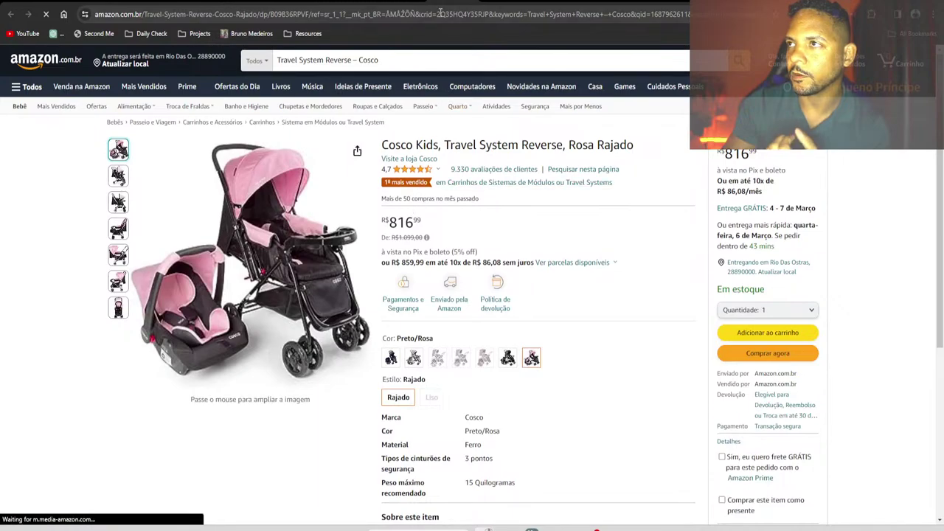
Open the article's Amazon link for the Conforto Ecco – Burigotto in a new tab, view its price and return to the article
{"action": "left_click", "coordinate": [413, 1]}
{"action": "scroll", "coordinate": [483, 277], "scroll_direction": "down", "scroll_amount": 3}
{"action": "scroll", "coordinate": [483, 278], "scroll_direction": "down", "scroll_amount": 1}
{"action": "right_click", "coordinate": [405, 244]}
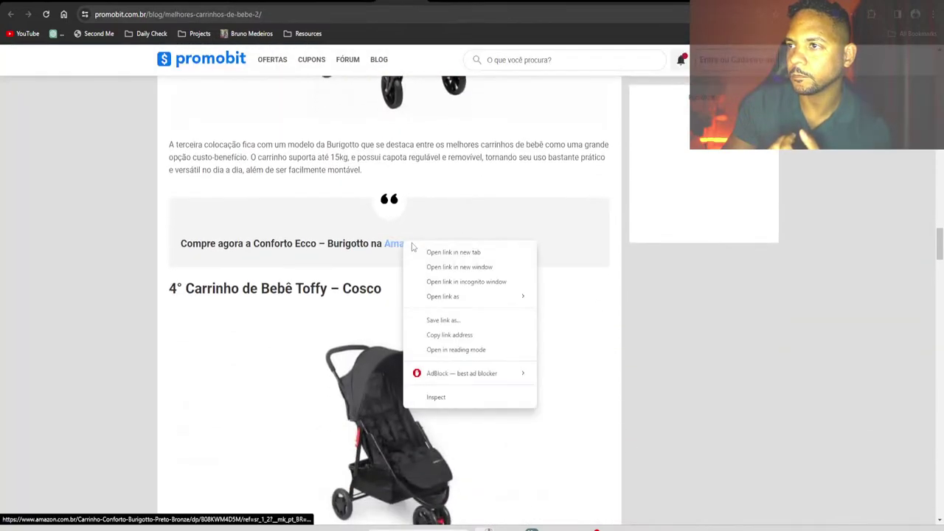
{"action": "left_click", "coordinate": [424, 252]}
{"action": "left_click", "coordinate": [456, 1]}
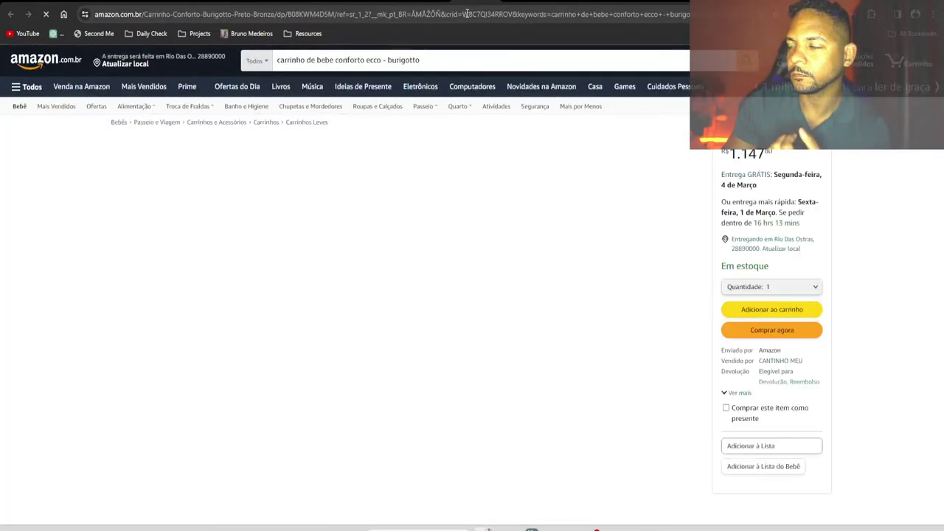
{"action": "key", "text": "ctrl+w"}
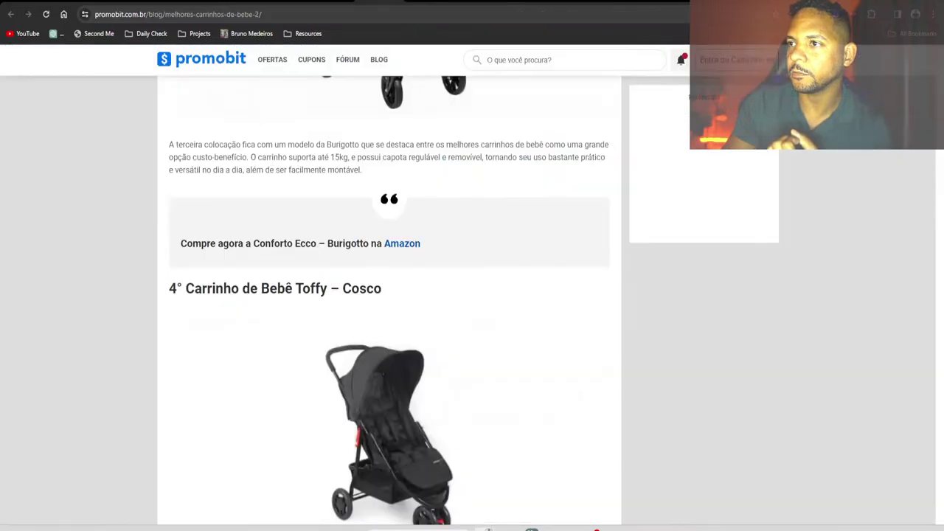
Open the article's Amazon link for the Toffy – Cosco stroller in a new tab, view its price and return to the article
{"action": "scroll", "coordinate": [466, 240], "scroll_direction": "down", "scroll_amount": 6}
{"action": "right_click", "coordinate": [427, 225]}
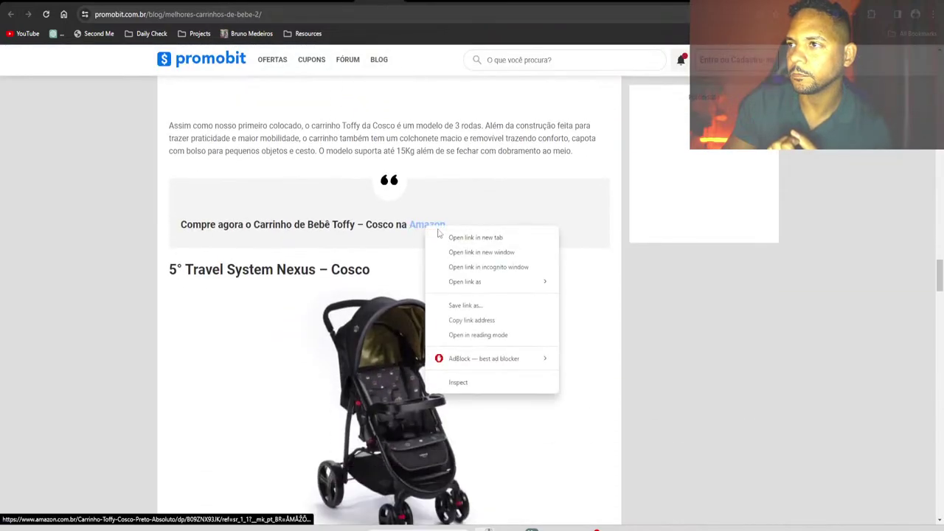
{"action": "left_click", "coordinate": [453, 236]}
{"action": "left_click", "coordinate": [498, 1]}
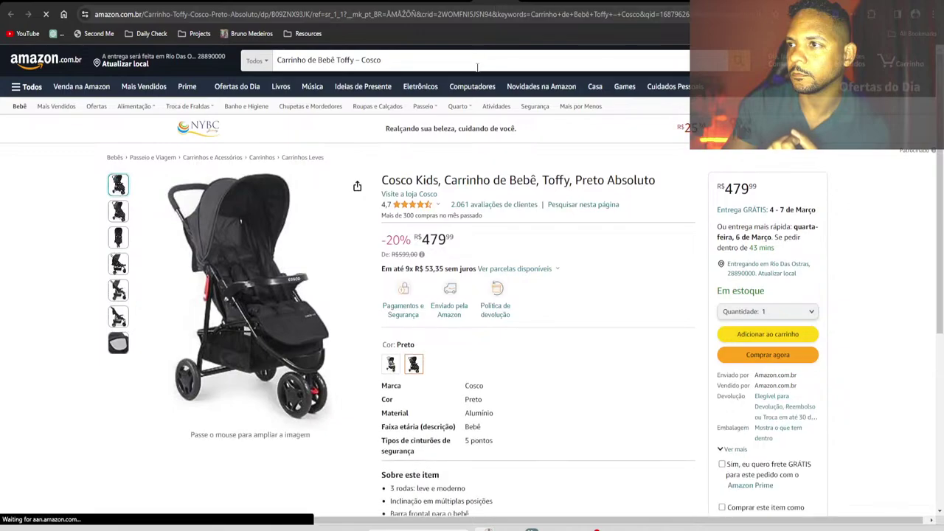
{"action": "left_click", "coordinate": [516, 2]}
{"action": "left_click", "coordinate": [374, 6]}
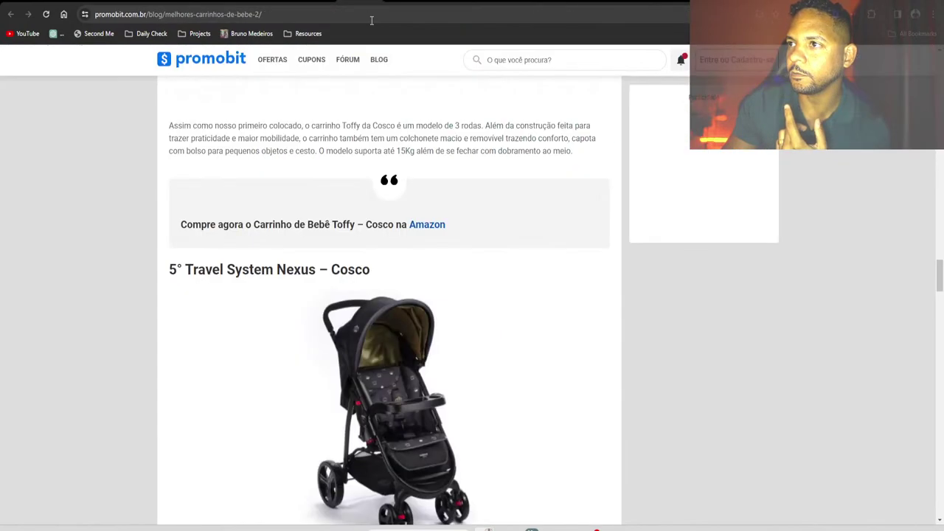
Open the article's Amazon link for the Travel System Nexus – Cosco in a new tab, view its price and return to the article
{"action": "scroll", "coordinate": [482, 276], "scroll_direction": "down", "scroll_amount": 5}
{"action": "right_click", "coordinate": [425, 274]}
{"action": "left_click", "coordinate": [443, 278]}
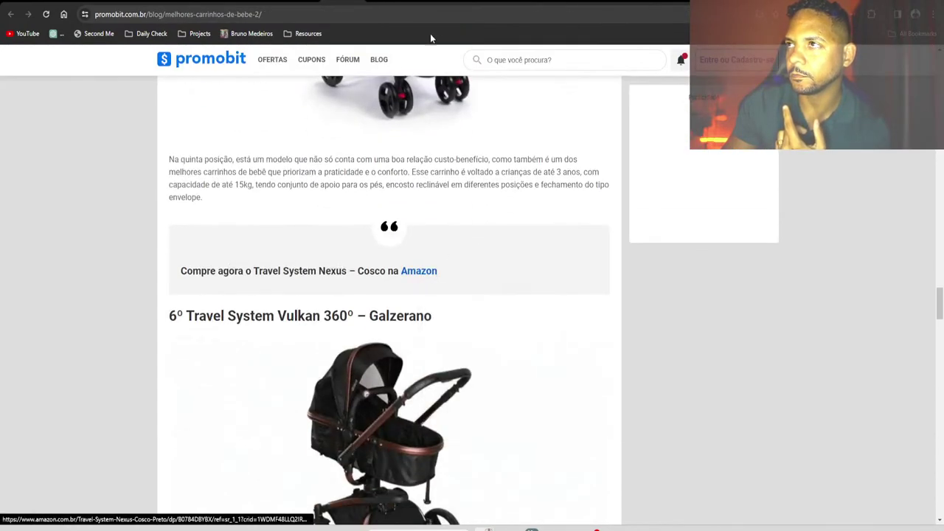
{"action": "left_click", "coordinate": [514, 2]}
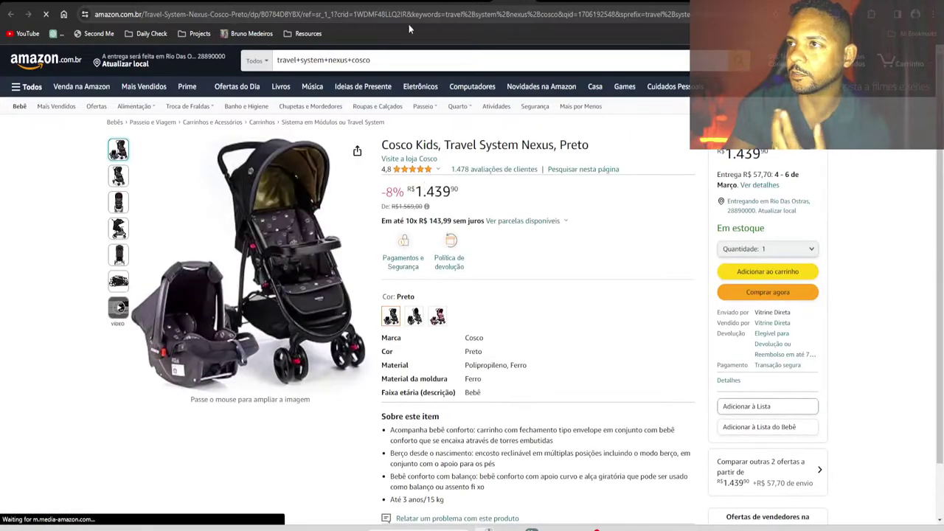
{"action": "left_click", "coordinate": [371, 3]}
Open the article's Amazon link for the Travel System Vulkan 360 in a new tab, view its price and return to the article
{"action": "scroll", "coordinate": [487, 270], "scroll_direction": "down", "scroll_amount": 8}
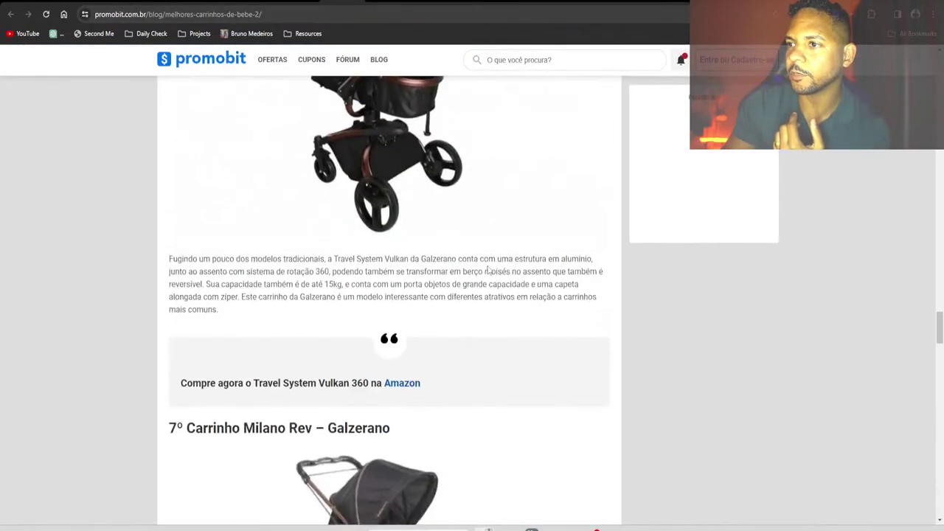
{"action": "right_click", "coordinate": [402, 277]}
{"action": "left_click", "coordinate": [423, 289]}
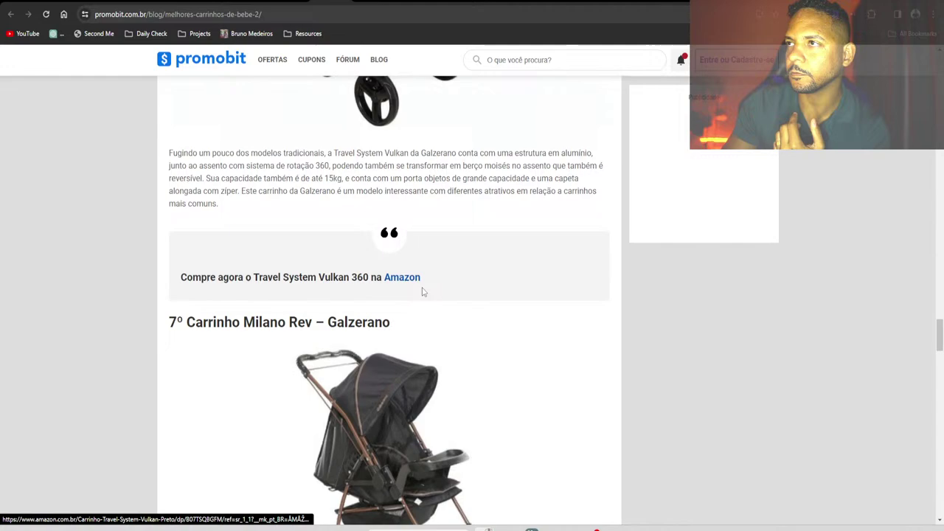
{"action": "left_click", "coordinate": [526, 2]}
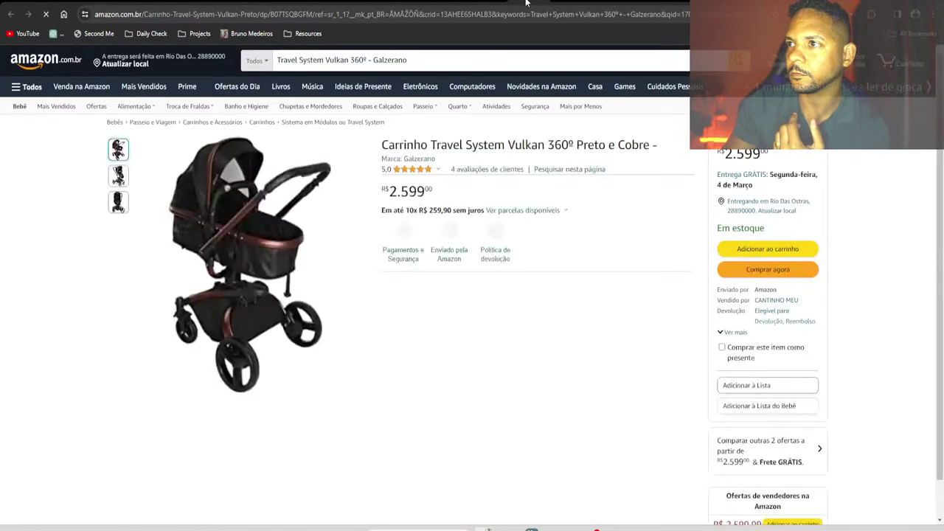
{"action": "left_click", "coordinate": [301, 2]}
Open the article's Amazon link for the Milano Rev – Galzerano in a new tab, view its price and return to the article
{"action": "scroll", "coordinate": [392, 330], "scroll_direction": "down", "scroll_amount": 7}
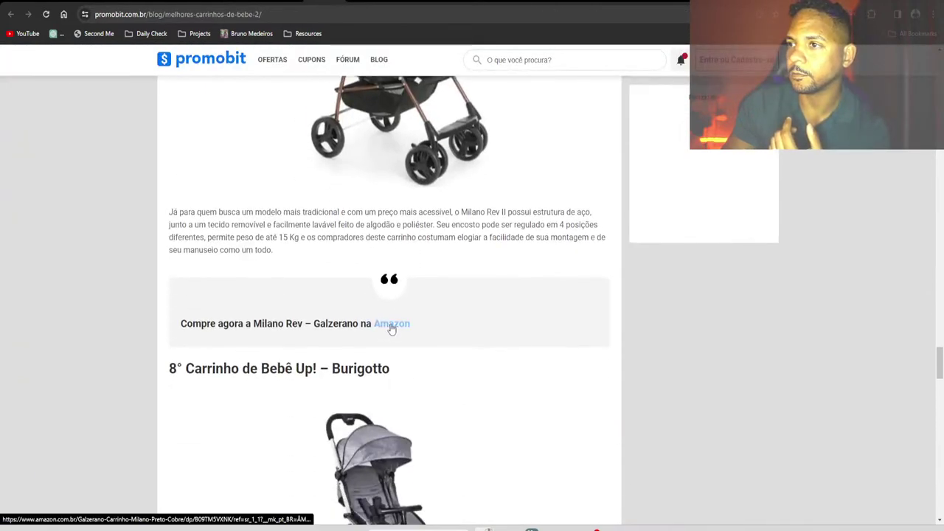
{"action": "right_click", "coordinate": [391, 329]}
{"action": "left_click", "coordinate": [424, 333]}
{"action": "left_click", "coordinate": [542, 7]}
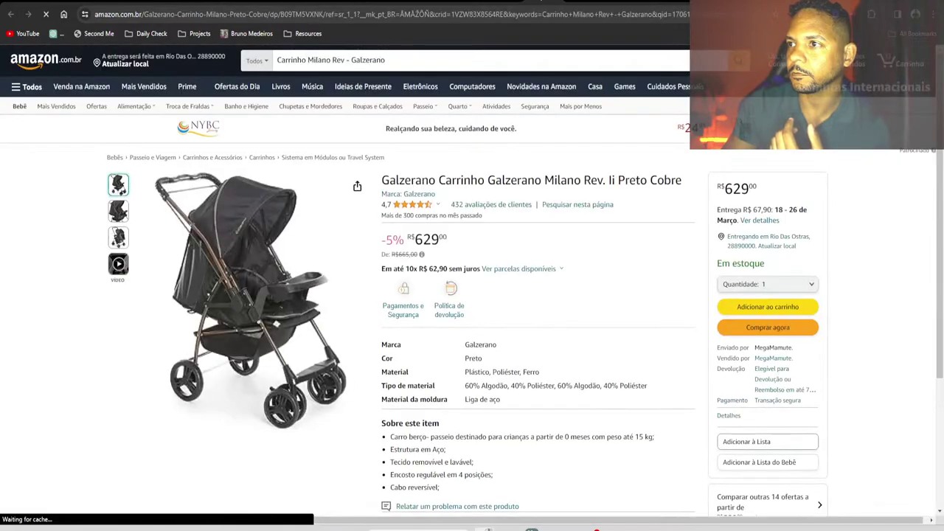
{"action": "left_click", "coordinate": [315, 2]}
Open the article's Amazon link for the Up! – Burigotto stroller in a new tab, view its price and return to the article
{"action": "scroll", "coordinate": [450, 295], "scroll_direction": "down", "scroll_amount": 5}
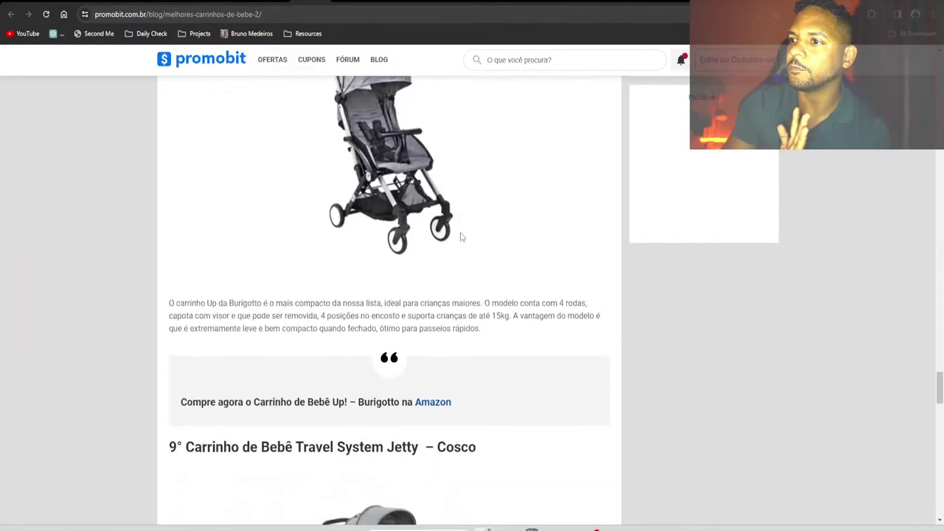
{"action": "right_click", "coordinate": [437, 360]}
{"action": "left_click", "coordinate": [461, 197]}
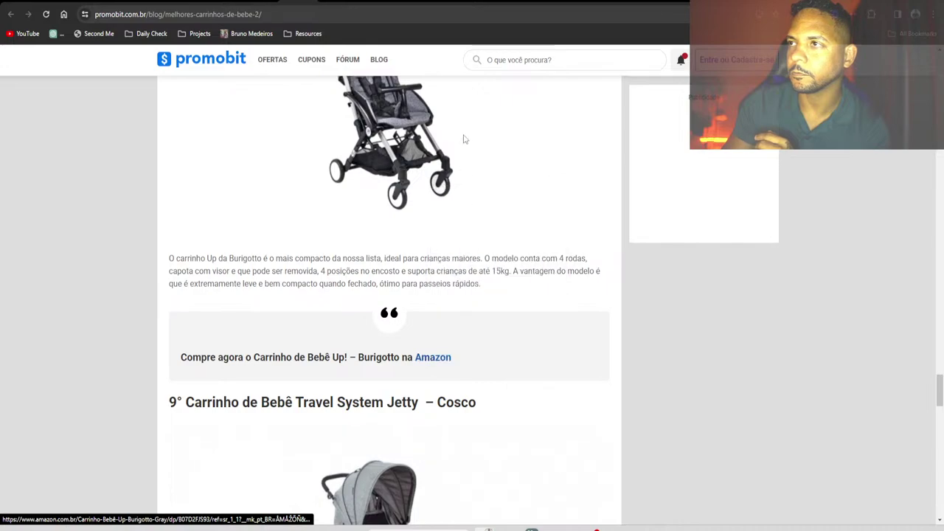
{"action": "left_click", "coordinate": [559, 2]}
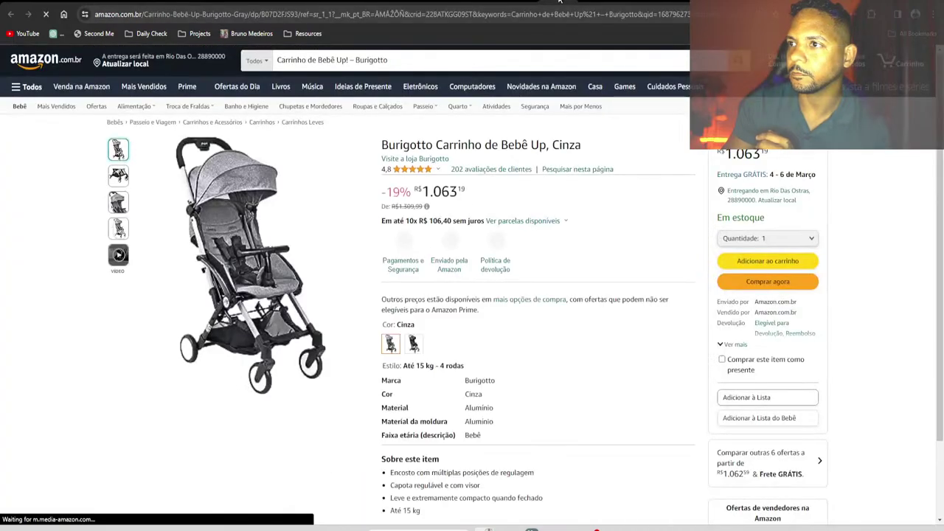
{"action": "left_click", "coordinate": [314, 2]}
Open the article's Amazon link for the Travel System Jetty – Cosco in a new tab, view its price and return to the article
{"action": "scroll", "coordinate": [432, 264], "scroll_direction": "down", "scroll_amount": 3}
{"action": "scroll", "coordinate": [432, 264], "scroll_direction": "down", "scroll_amount": 3}
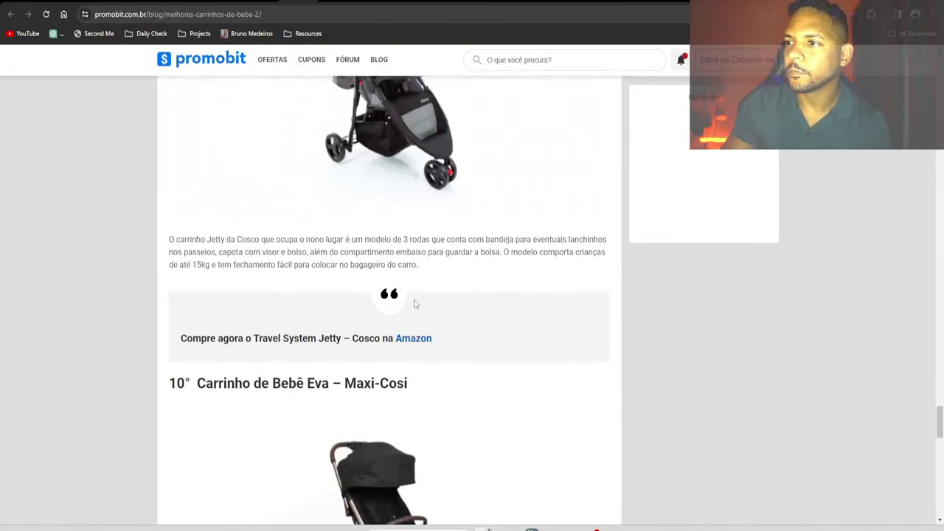
{"action": "right_click", "coordinate": [415, 338]}
{"action": "left_click", "coordinate": [434, 346]}
{"action": "key", "text": "ctrl+Tab"}
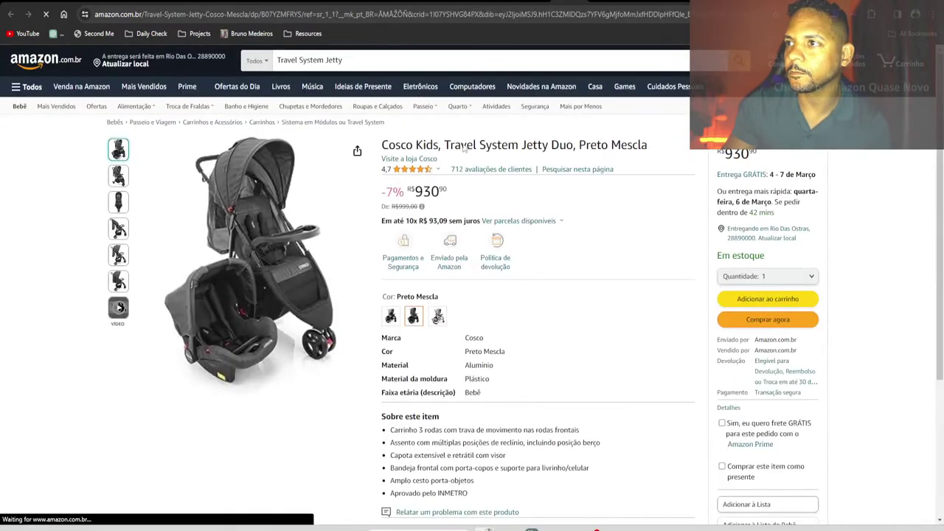
{"action": "key", "text": "ctrl+shift+Tab"}
Open the article's Amazon link for the Eva – Maxi Cosi stroller in a new tab and view its price
{"action": "scroll", "coordinate": [432, 265], "scroll_direction": "down", "scroll_amount": 10}
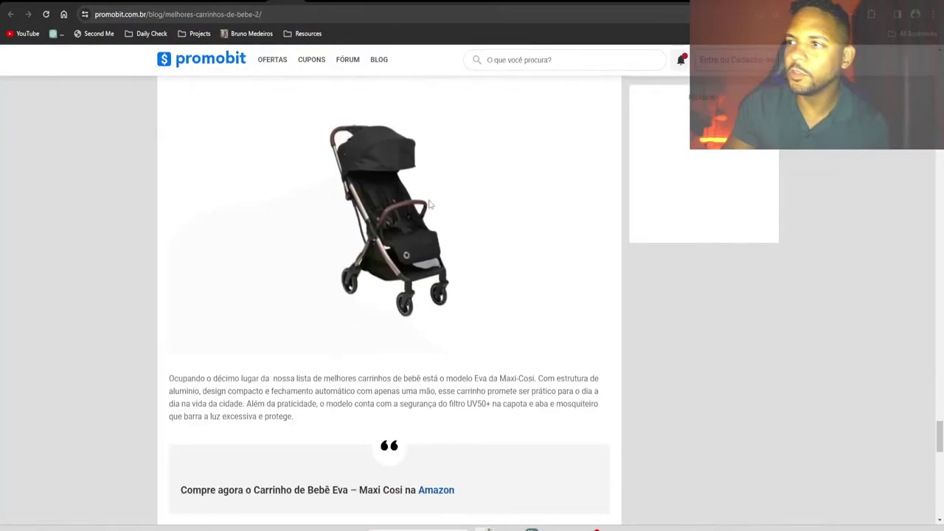
{"action": "right_click", "coordinate": [439, 279]}
{"action": "left_click", "coordinate": [458, 288]}
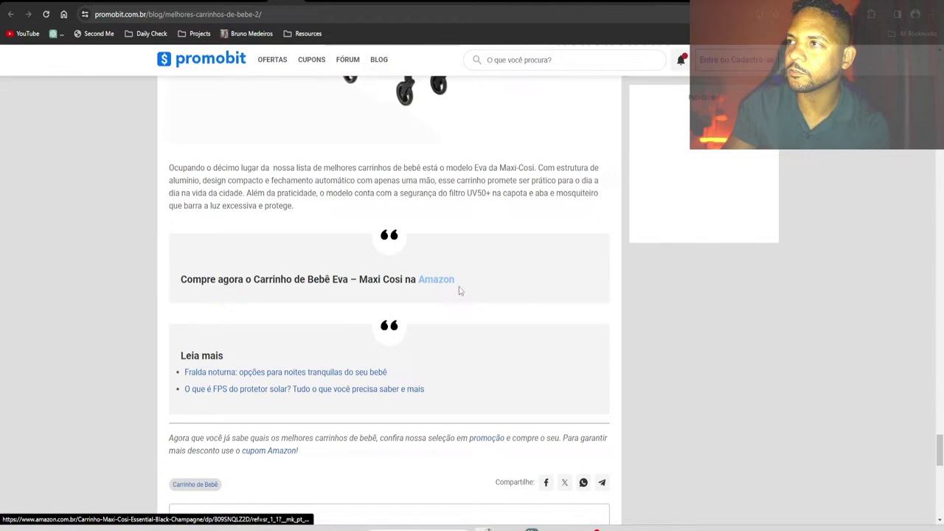
{"action": "left_click", "coordinate": [576, 1]}
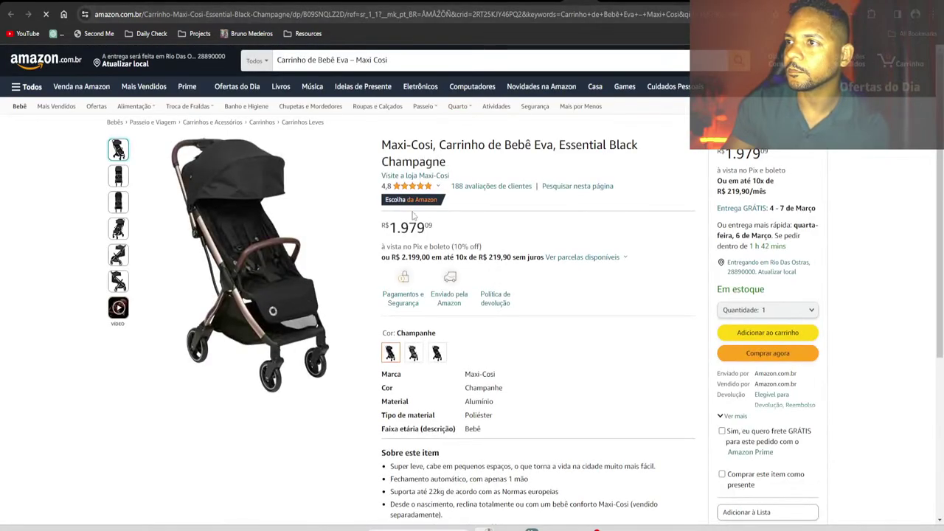
Go through the opened Amazon stroller pages to compare their prices
{"action": "key", "text": "ctrl+Tab"}
{"action": "key", "text": "ctrl+Tab"}
{"action": "key", "text": "ctrl+Tab"}
{"action": "key", "text": "ctrl+Tab"}
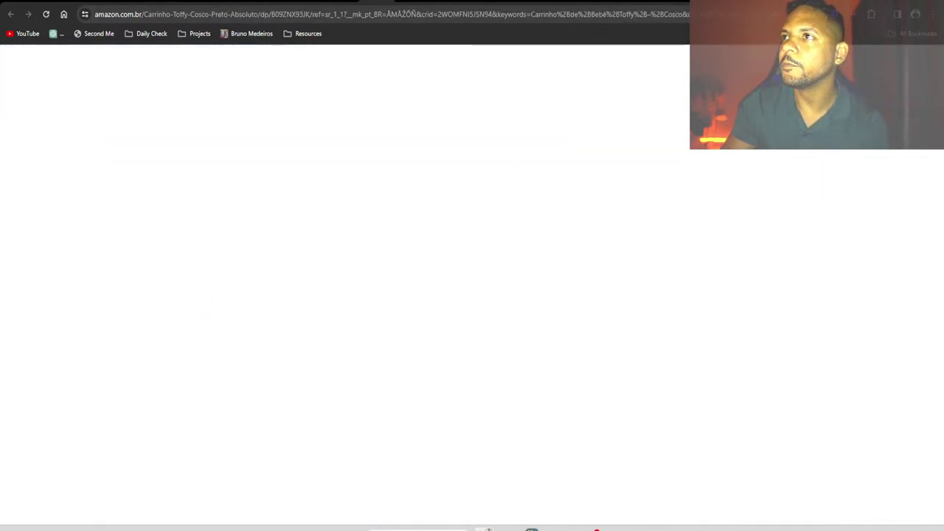
{"action": "key", "text": "ctrl+Tab"}
{"action": "key", "text": "ctrl+Tab"}
{"action": "key", "text": "ctrl+Tab"}
{"action": "key", "text": "ctrl+Tab"}
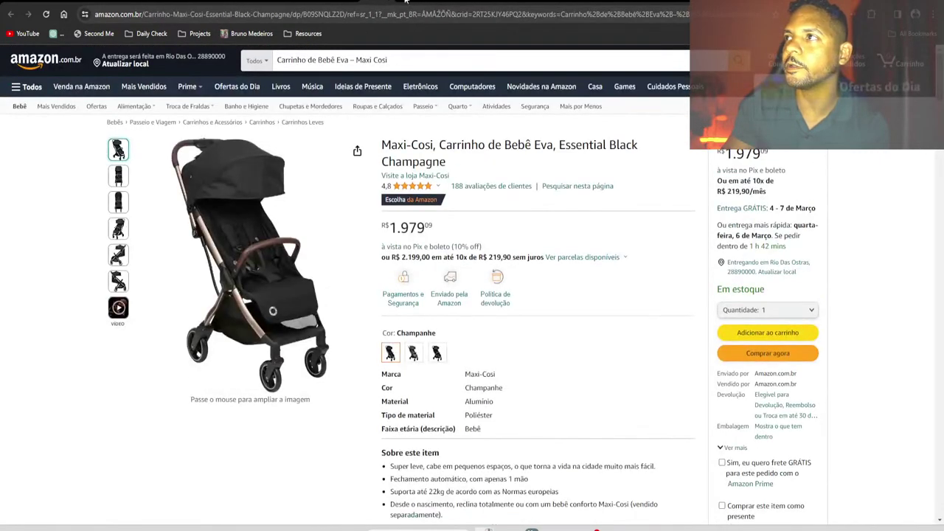
Switch to the SEO ROI spreadsheet and replace the keyword in A2 with "carrinho de bebe"
{"action": "key", "text": "ctrl+Tab"}
{"action": "key", "text": "ctrl+Tab"}
{"action": "left_click", "coordinate": [200, 176]}
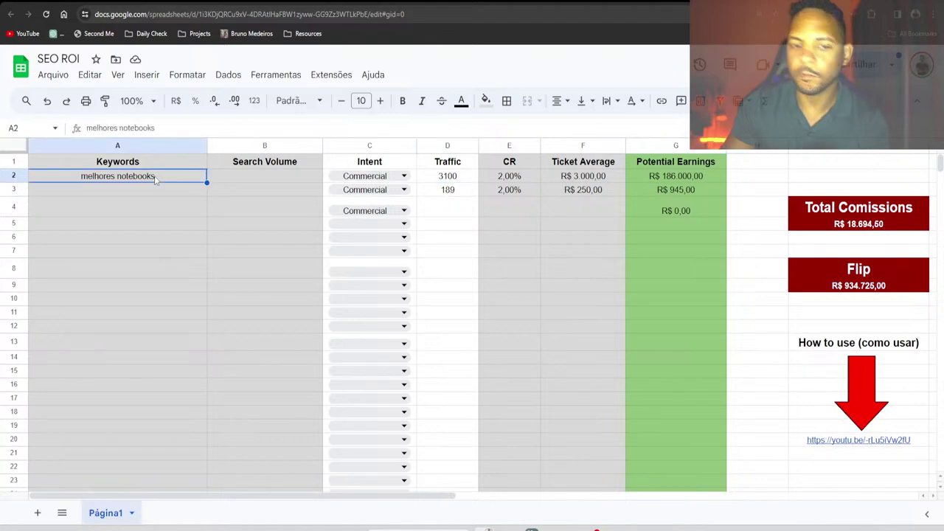
{"action": "type", "text": "ca"}
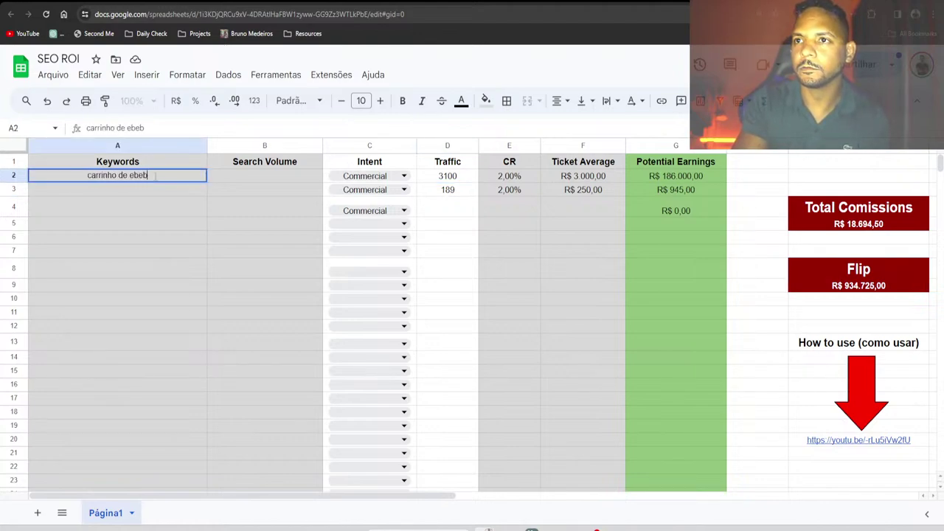
{"action": "type", "text": "rrinho de bebe"}
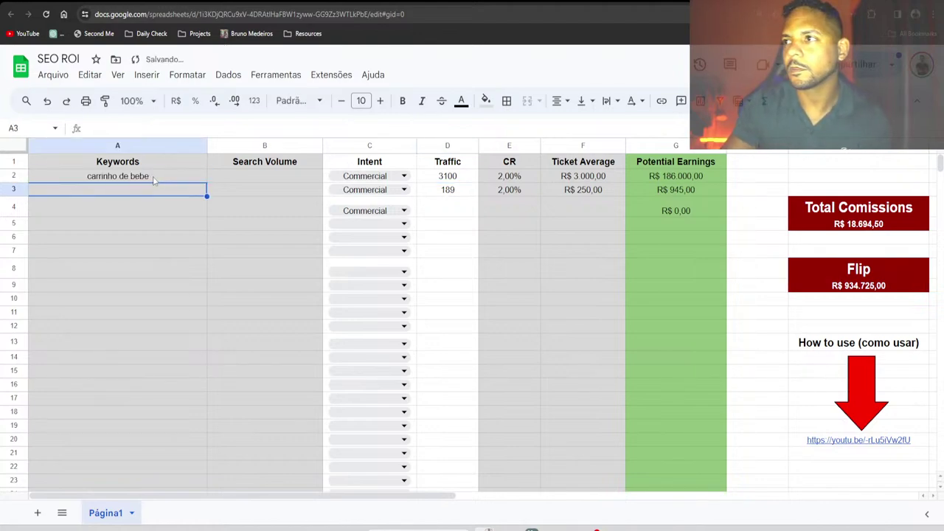
Set the Ticket Average for "carrinho de bebe" to 1000 and check the Total Comissions cell
{"action": "left_click", "coordinate": [582, 180]}
{"action": "type", "text": "1.00"}
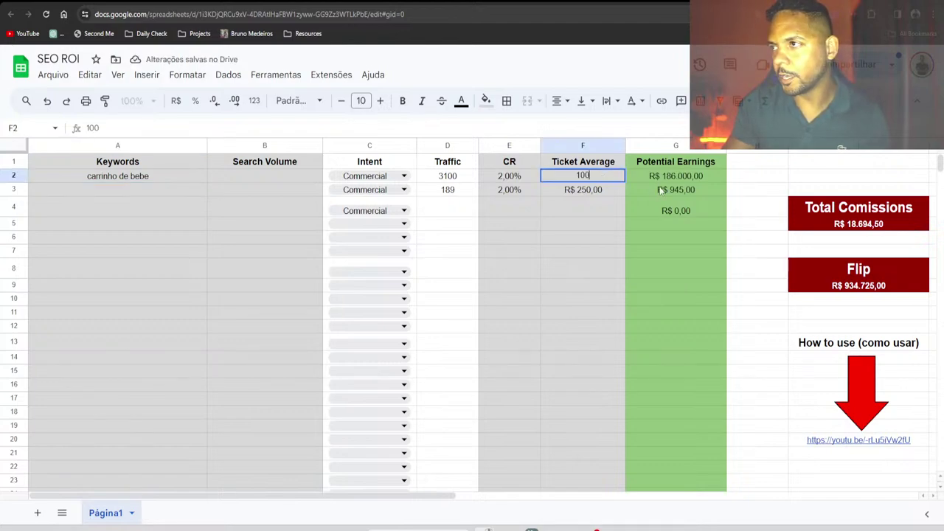
{"action": "type", "text": "0"}
{"action": "key", "text": "Return"}
{"action": "left_click", "coordinate": [865, 227]}
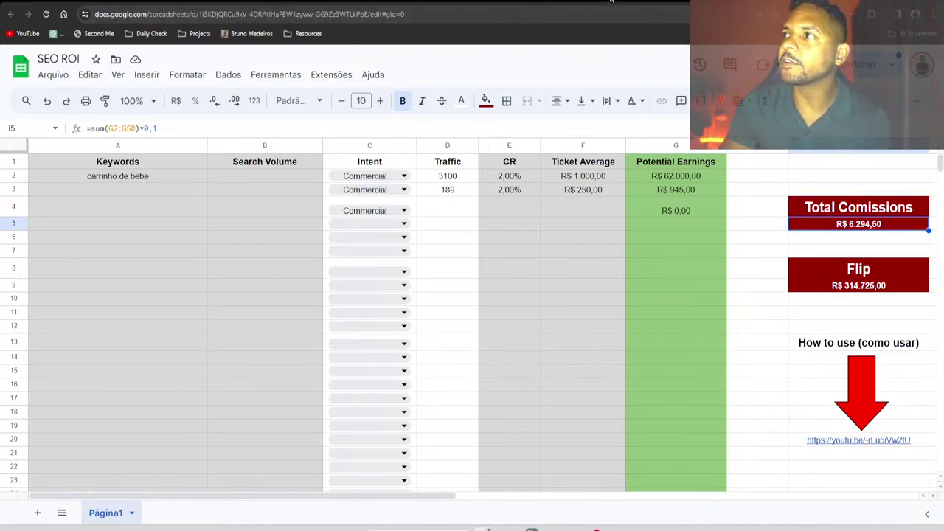
Revisit the Guia dos Melhores stroller article and the Semrush Keyword Manager clusters for "melhores carrinhos de bebe"
{"action": "key", "text": "ctrl+Tab"}
{"action": "key", "text": "ctrl+Tab"}
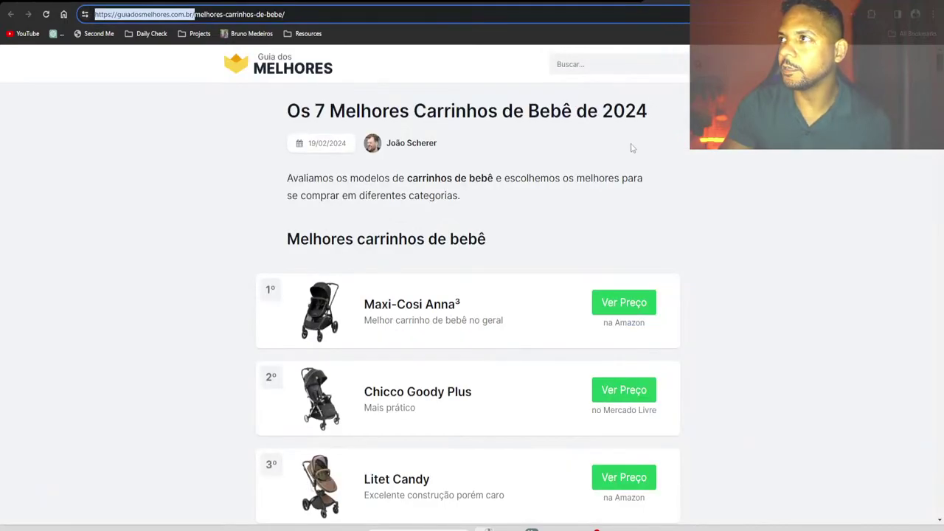
{"action": "left_click", "coordinate": [524, 1]}
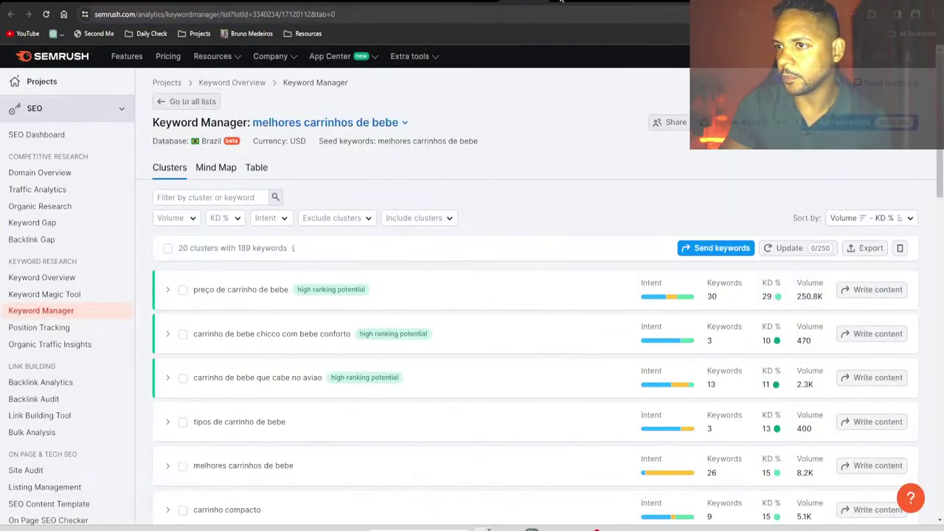
{"action": "mouse_move", "coordinate": [612, 2]}
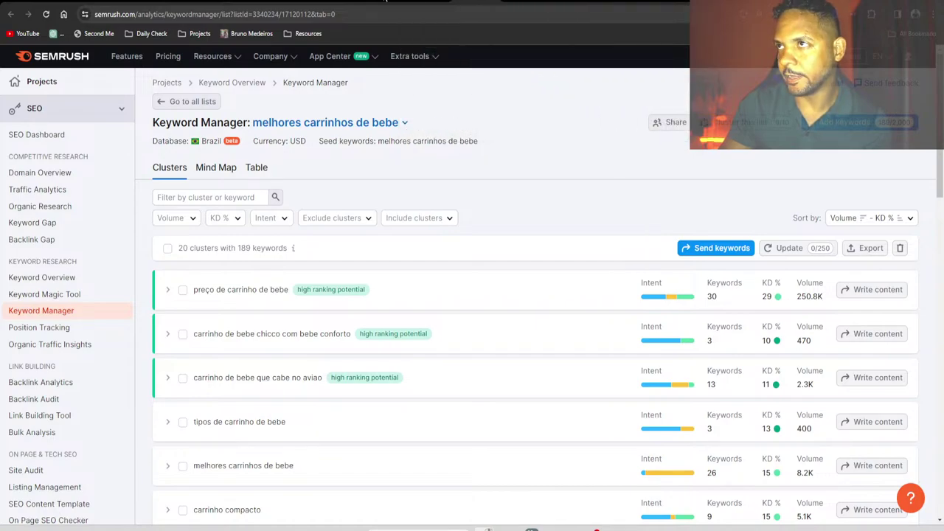
Return to the promobit.com.br stroller article and examine its structure, from the introduction through the ranked products to the comments area
{"action": "left_click", "coordinate": [513, 2]}
{"action": "scroll", "coordinate": [515, 226], "scroll_direction": "up", "scroll_amount": 10}
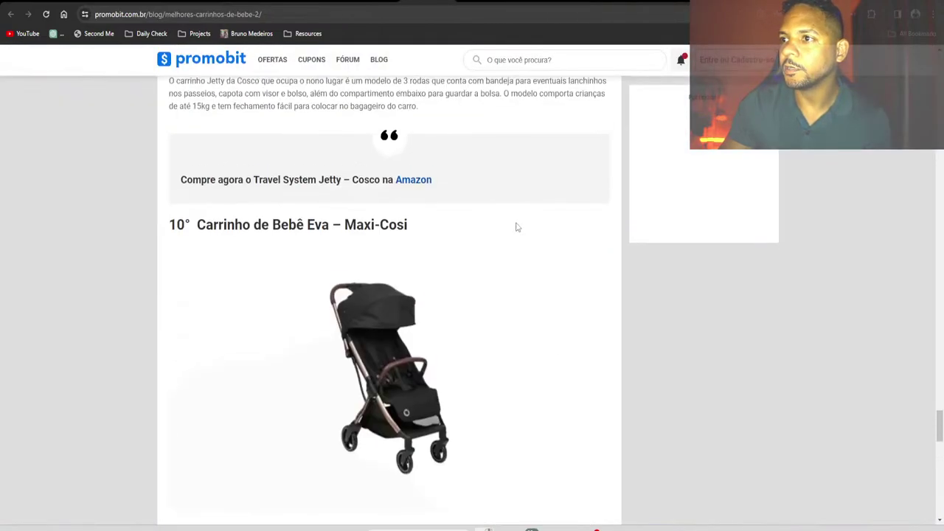
{"action": "scroll", "coordinate": [508, 232], "scroll_direction": "up", "scroll_amount": 20}
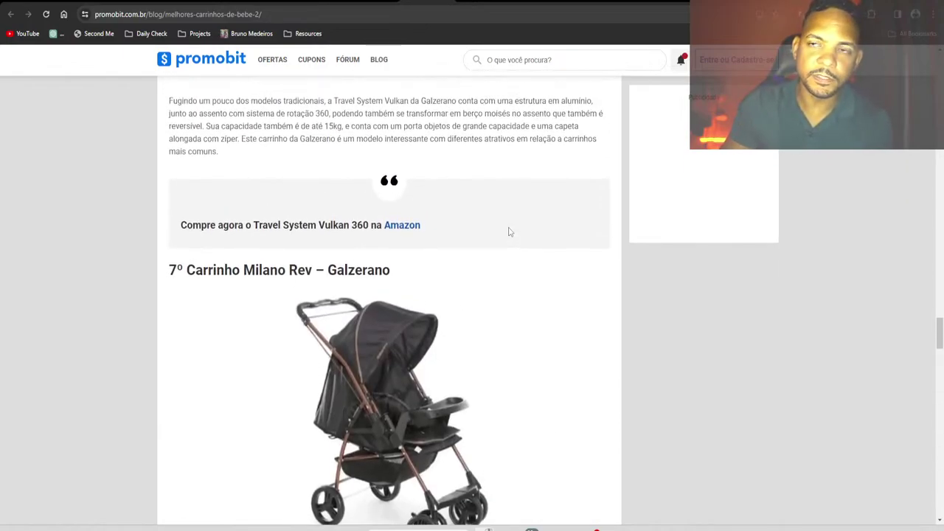
{"action": "scroll", "coordinate": [508, 232], "scroll_direction": "up", "scroll_amount": 20}
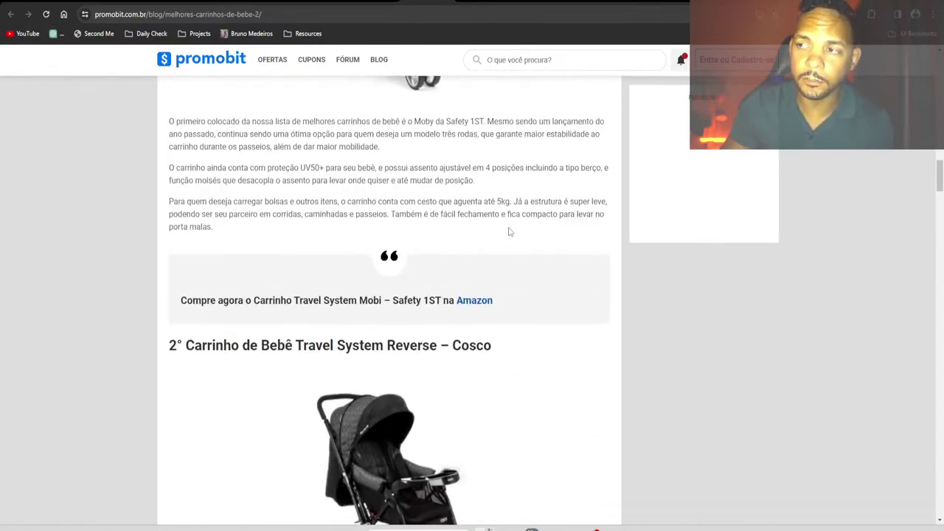
{"action": "scroll", "coordinate": [509, 226], "scroll_direction": "up", "scroll_amount": 15}
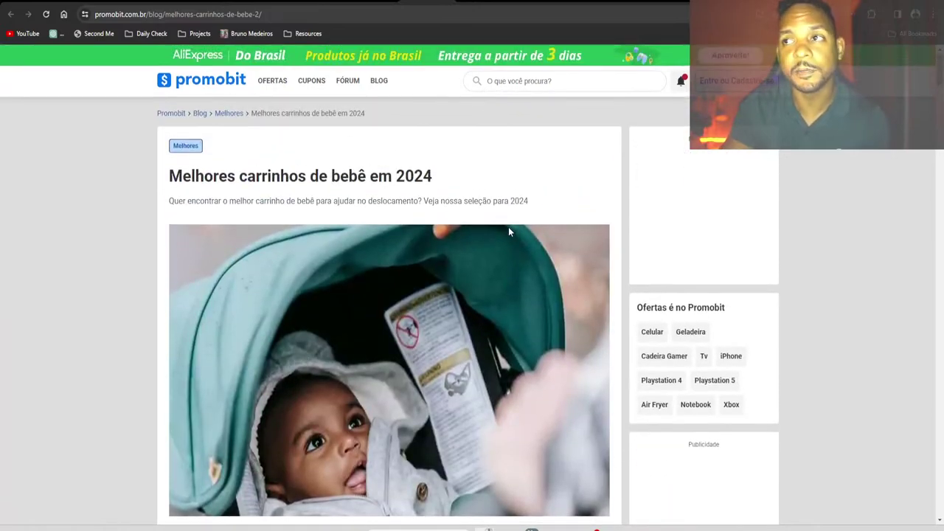
{"action": "scroll", "coordinate": [440, 230], "scroll_direction": "down", "scroll_amount": 15}
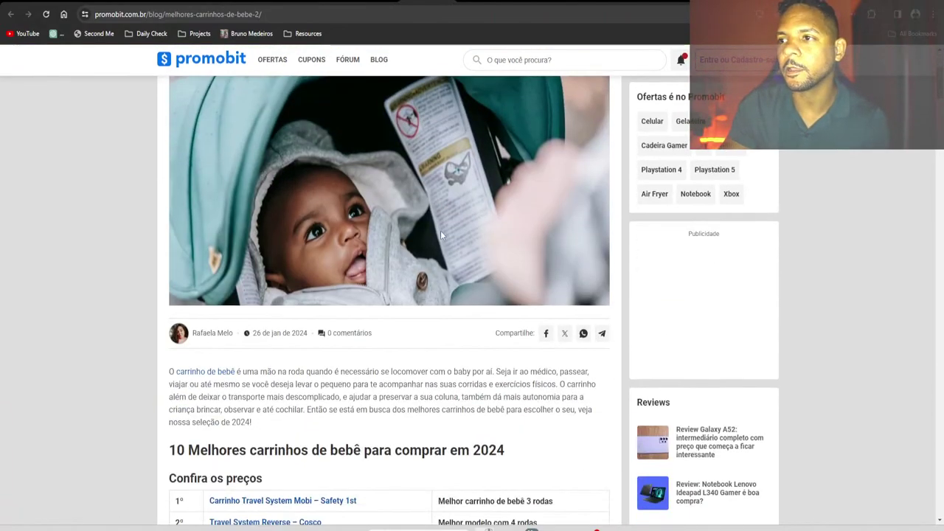
{"action": "scroll", "coordinate": [456, 239], "scroll_direction": "down", "scroll_amount": 20}
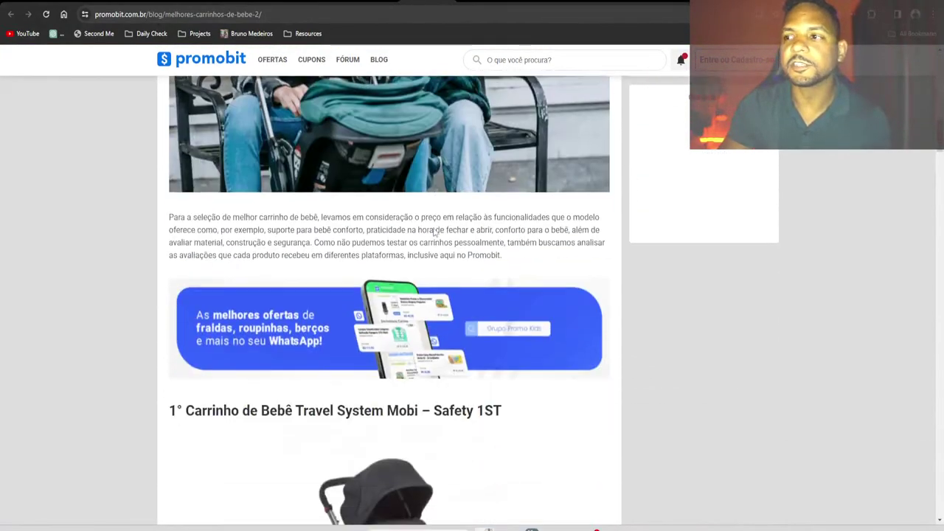
{"action": "scroll", "coordinate": [428, 227], "scroll_direction": "down", "scroll_amount": 20}
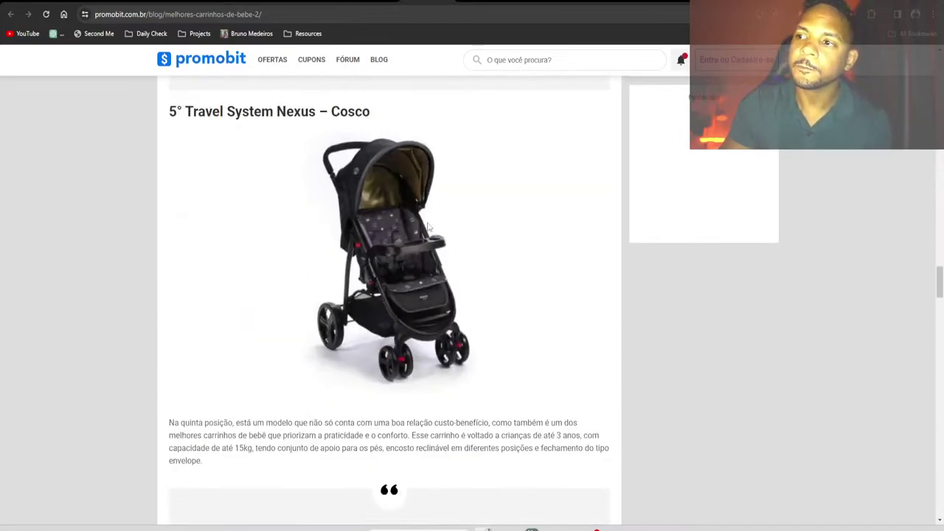
{"action": "scroll", "coordinate": [427, 227], "scroll_direction": "down", "scroll_amount": 20}
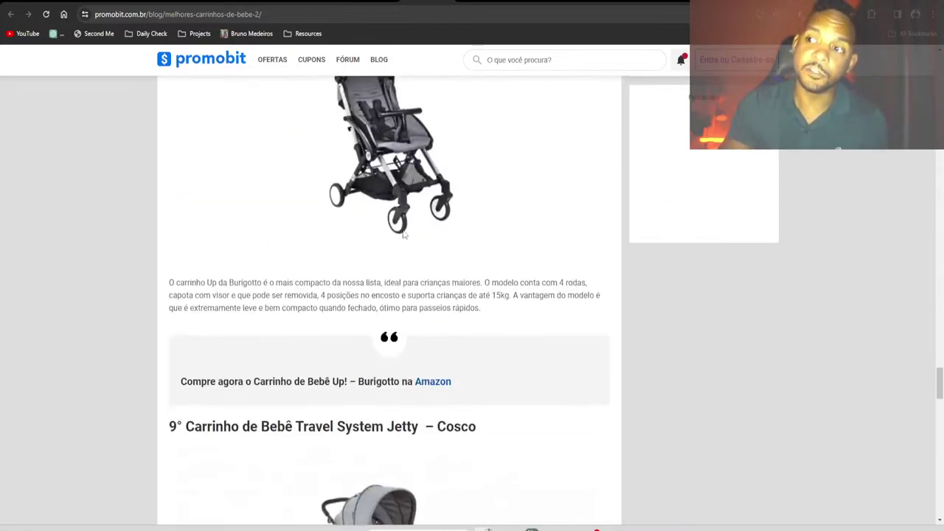
{"action": "scroll", "coordinate": [371, 238], "scroll_direction": "down", "scroll_amount": 3}
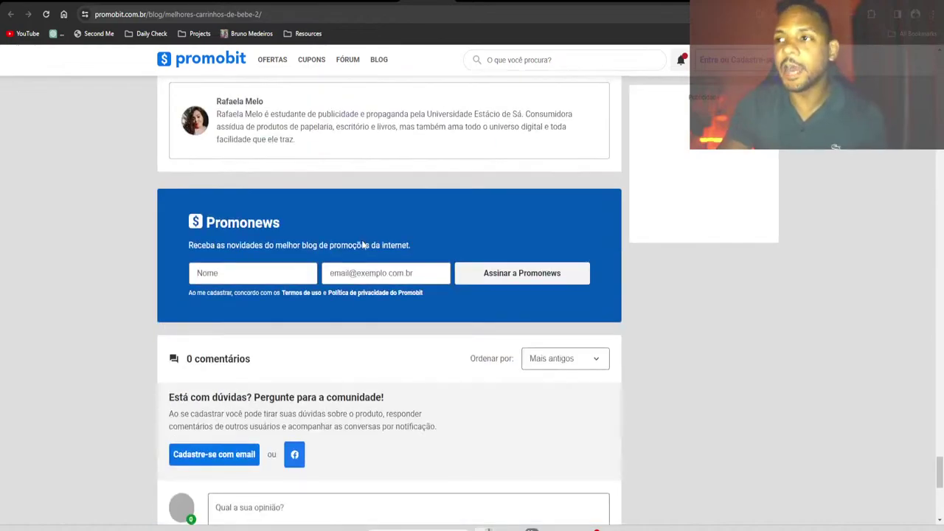
{"action": "scroll", "coordinate": [365, 240], "scroll_direction": "up", "scroll_amount": 15}
{"action": "scroll", "coordinate": [361, 238], "scroll_direction": "up", "scroll_amount": 20}
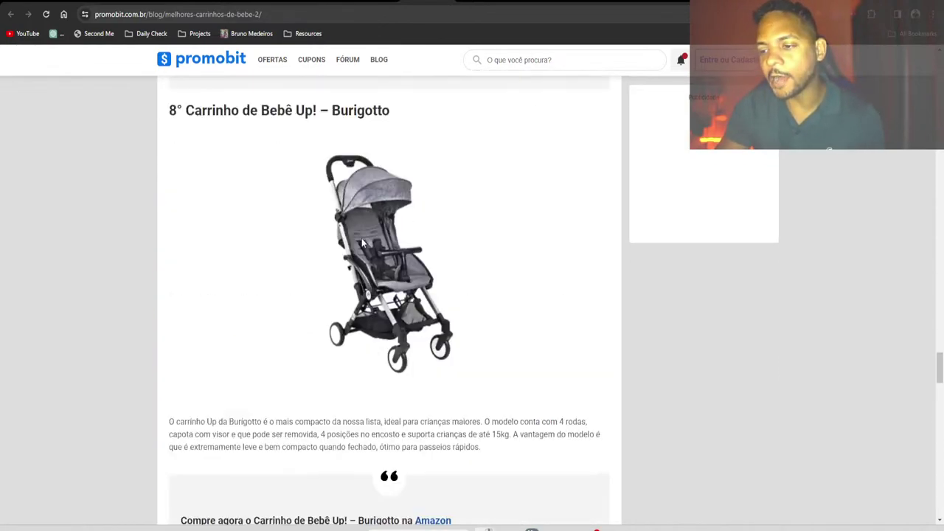
Go back to the start of the promobit stroller article and examine its title "Melhores carrinhos de bebê em 2024"
{"action": "scroll", "coordinate": [362, 242], "scroll_direction": "up", "scroll_amount": 20}
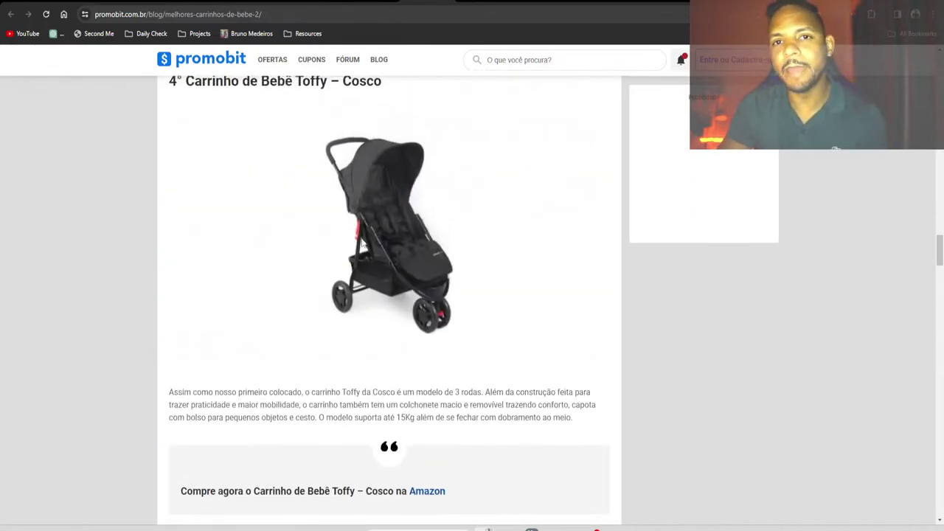
{"action": "scroll", "coordinate": [362, 242], "scroll_direction": "up", "scroll_amount": 15}
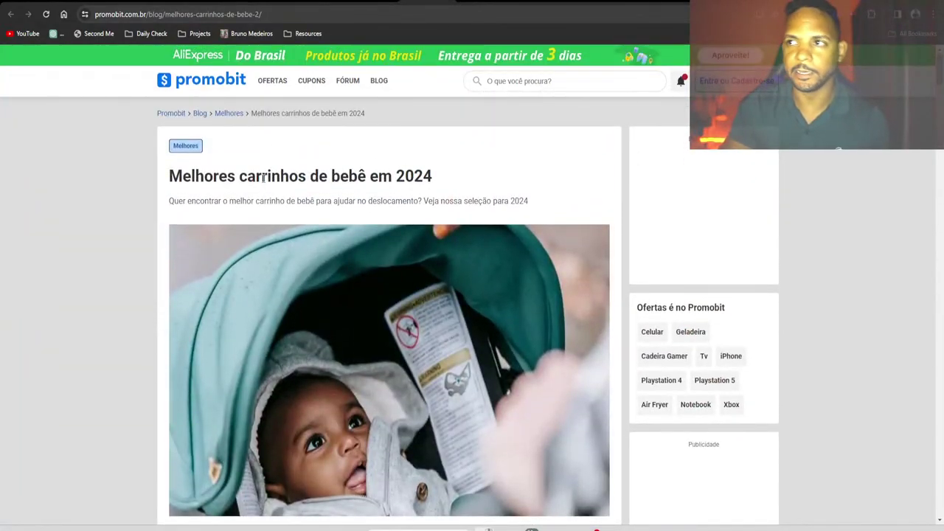
{"action": "left_click_drag", "start_coordinate": [263, 177], "coordinate": [449, 183]}
{"action": "left_click", "coordinate": [461, 177]}
{"action": "left_click_drag", "start_coordinate": [237, 177], "coordinate": [452, 175]}
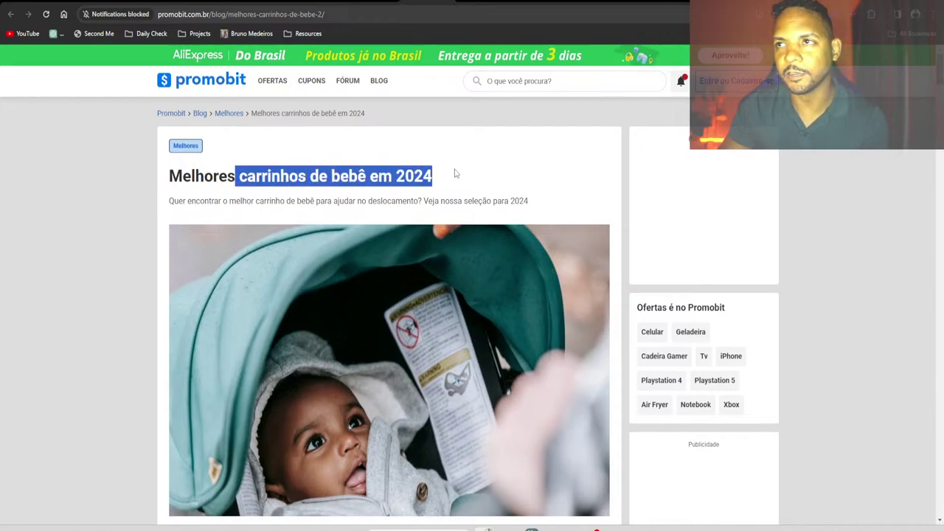
{"action": "left_click", "coordinate": [454, 173]}
{"action": "left_click_drag", "start_coordinate": [318, 161], "coordinate": [428, 181]}
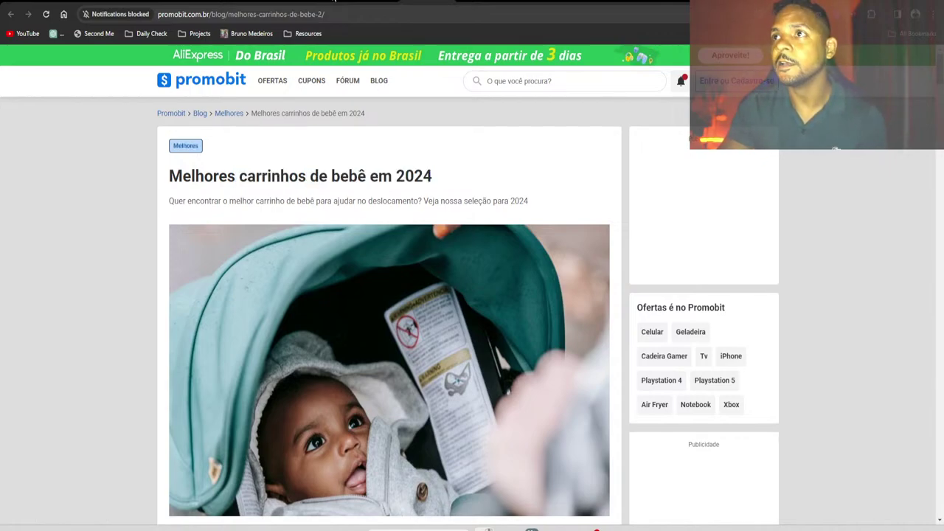
Switch to the Semrush Keyword Magic Tool results for "melhores carrinhos de bebe" and review the exact-match keyword list
{"action": "left_click", "coordinate": [335, 1]}
{"action": "scroll", "coordinate": [381, 173], "scroll_direction": "up", "scroll_amount": 10}
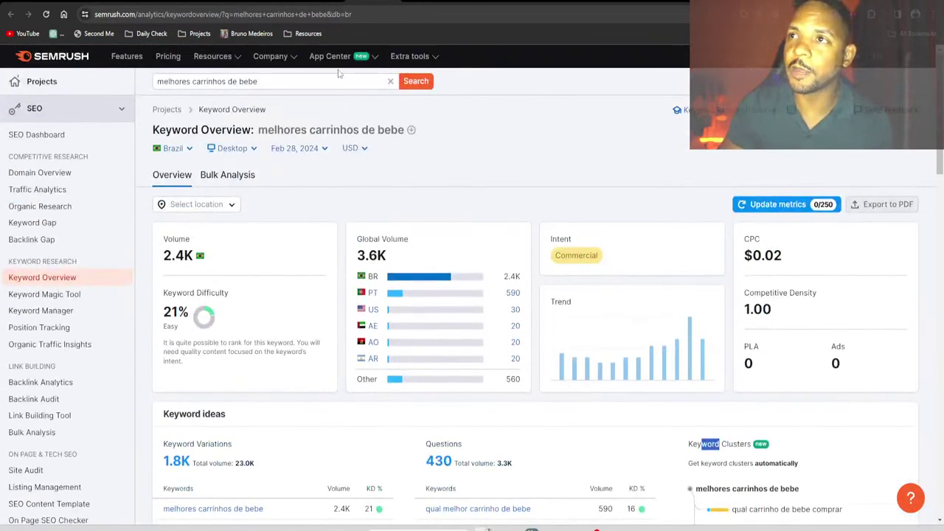
{"action": "left_click", "coordinate": [339, 1]}
{"action": "left_click_drag", "start_coordinate": [290, 81], "coordinate": [200, 81]}
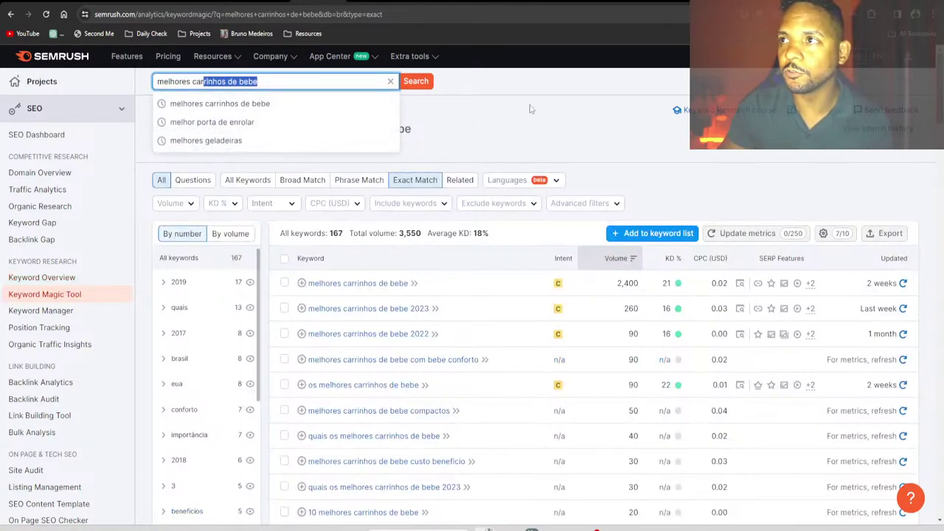
{"action": "left_click", "coordinate": [530, 110]}
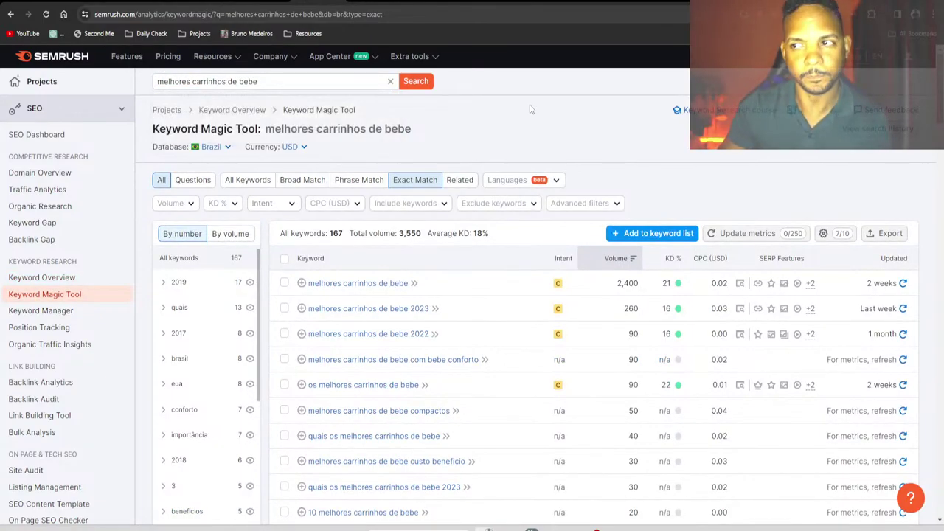
{"action": "scroll", "coordinate": [508, 233], "scroll_direction": "down", "scroll_amount": 2}
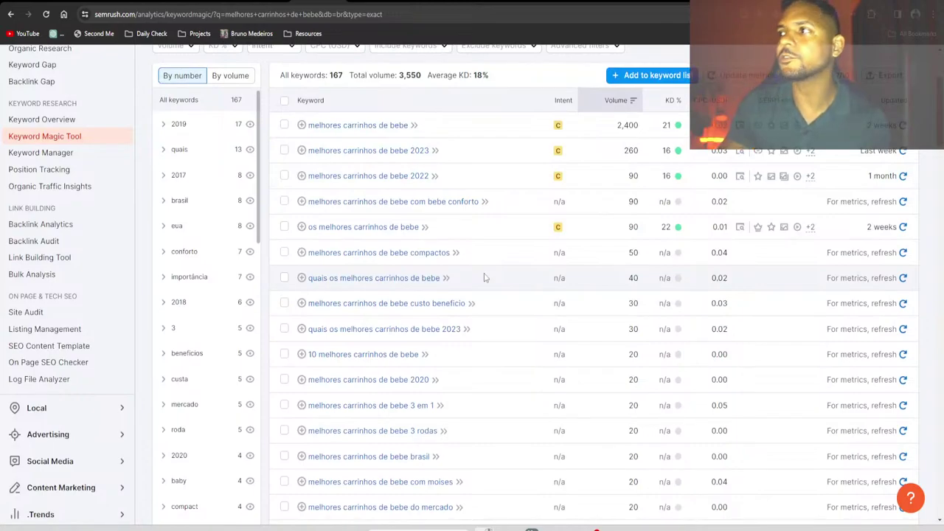
{"action": "scroll", "coordinate": [484, 277], "scroll_direction": "up", "scroll_amount": 1}
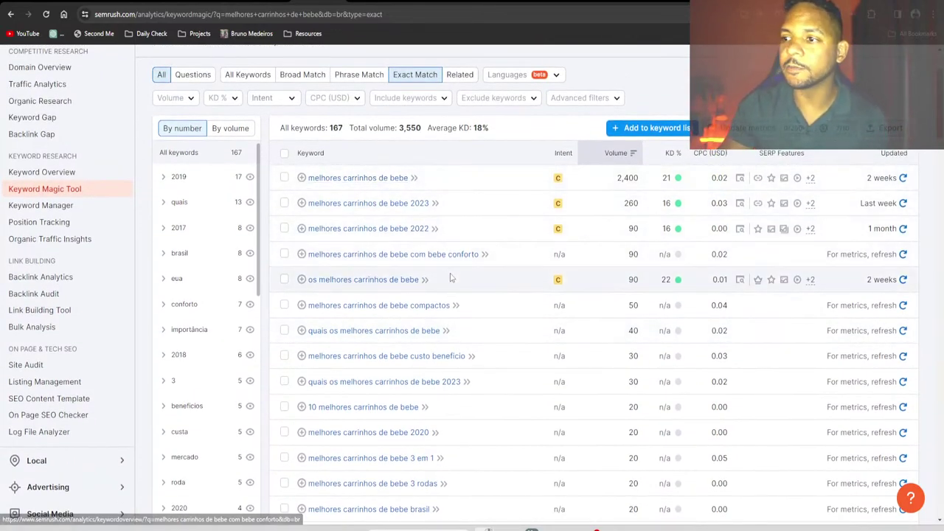
{"action": "scroll", "coordinate": [450, 278], "scroll_direction": "up", "scroll_amount": 2}
{"action": "scroll", "coordinate": [450, 278], "scroll_direction": "down", "scroll_amount": 4}
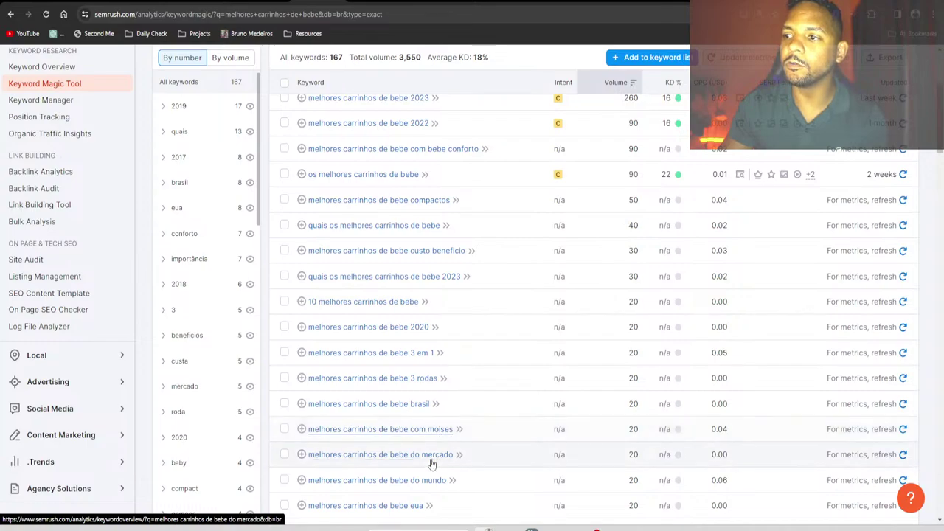
Check the quick metrics preview for "melhores carrinhos de bebe com moises", close it and look through the remaining keyword variations
{"action": "left_click", "coordinate": [458, 434]}
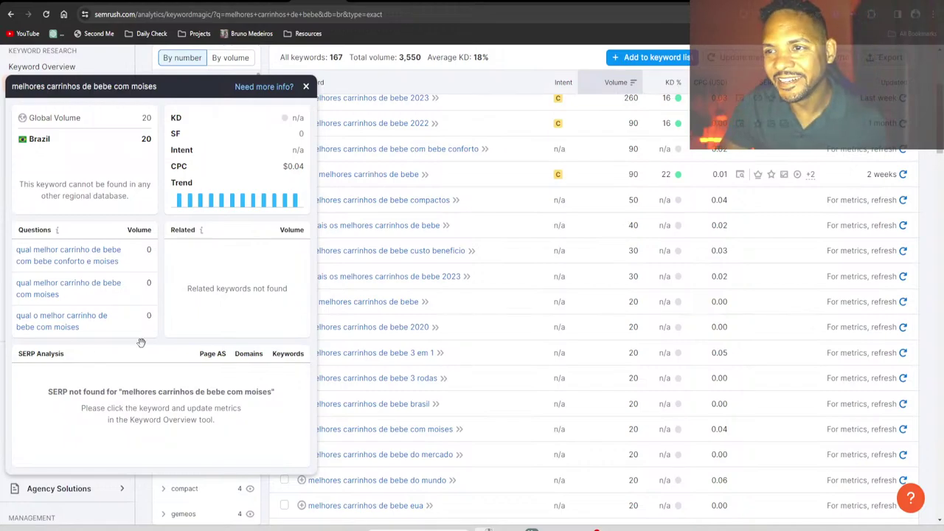
{"action": "scroll", "coordinate": [141, 342], "scroll_direction": "down", "scroll_amount": 1}
{"action": "scroll", "coordinate": [287, 129], "scroll_direction": "up", "scroll_amount": 3}
{"action": "left_click", "coordinate": [305, 87]}
{"action": "scroll", "coordinate": [329, 320], "scroll_direction": "down", "scroll_amount": 3}
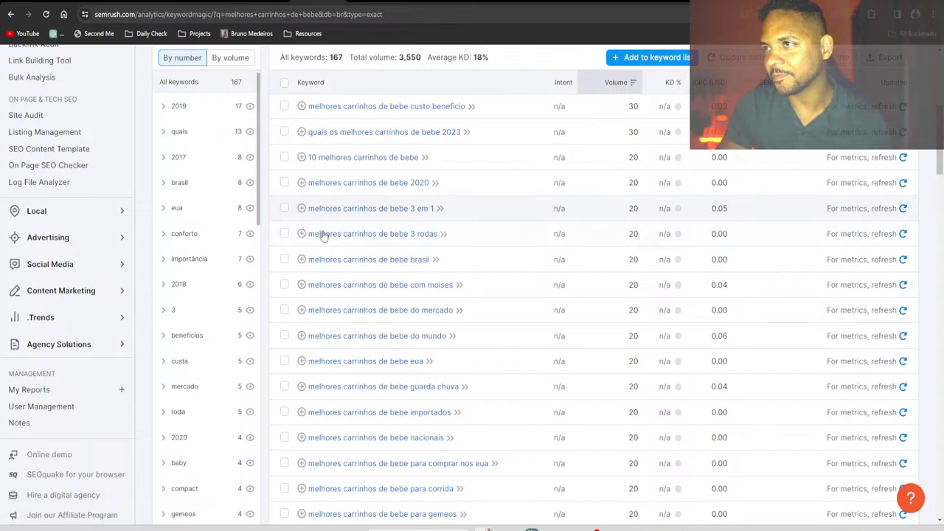
{"action": "scroll", "coordinate": [329, 233], "scroll_direction": "up", "scroll_amount": 5}
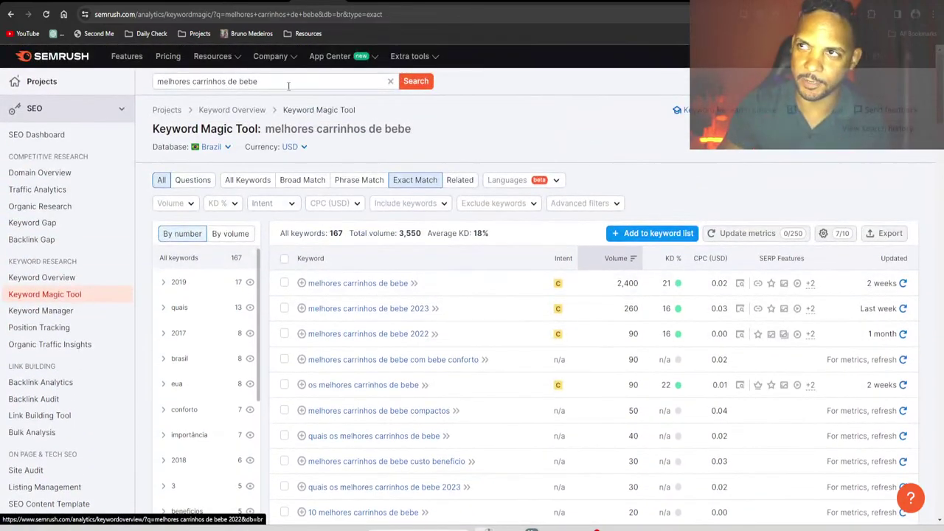
Search the Keyword Magic Tool for "melhores facas" and preview the metrics of "melhores facas para churrasco"
{"action": "left_click_drag", "start_coordinate": [288, 86], "coordinate": [192, 82]}
{"action": "type", "text": "facas"}
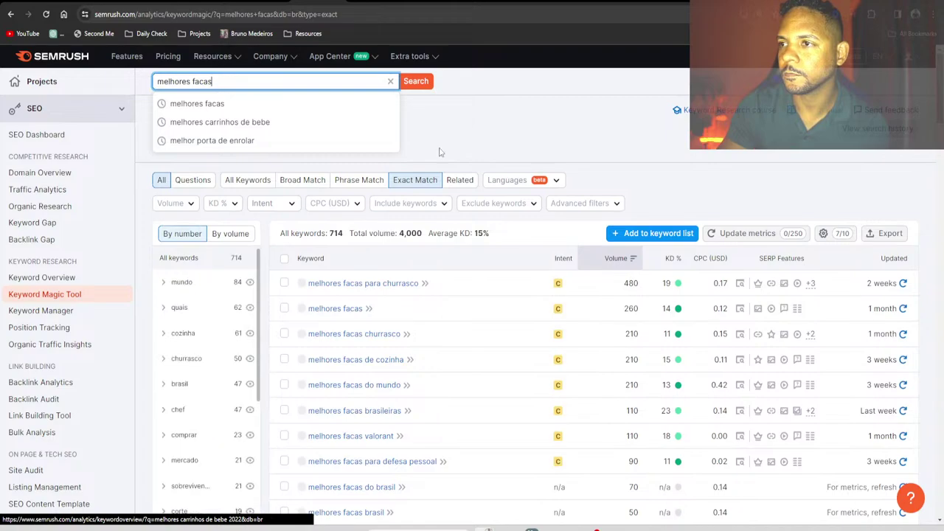
{"action": "left_click", "coordinate": [425, 284]}
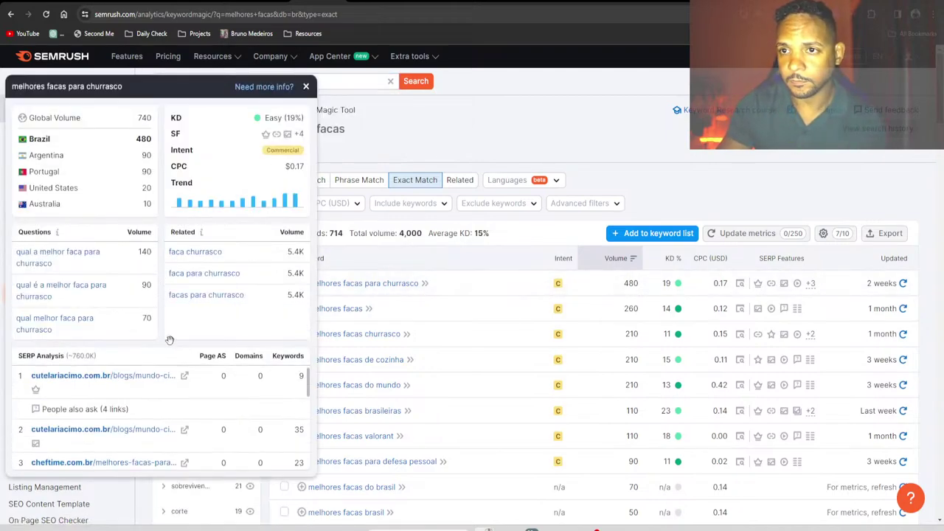
Open the Keyword Overview for "melhores facas para churrasco", review its SERP Analysis and open the first-ranked cutelariacimo.com.br article
{"action": "left_click", "coordinate": [396, 284]}
{"action": "left_click", "coordinate": [396, 285]}
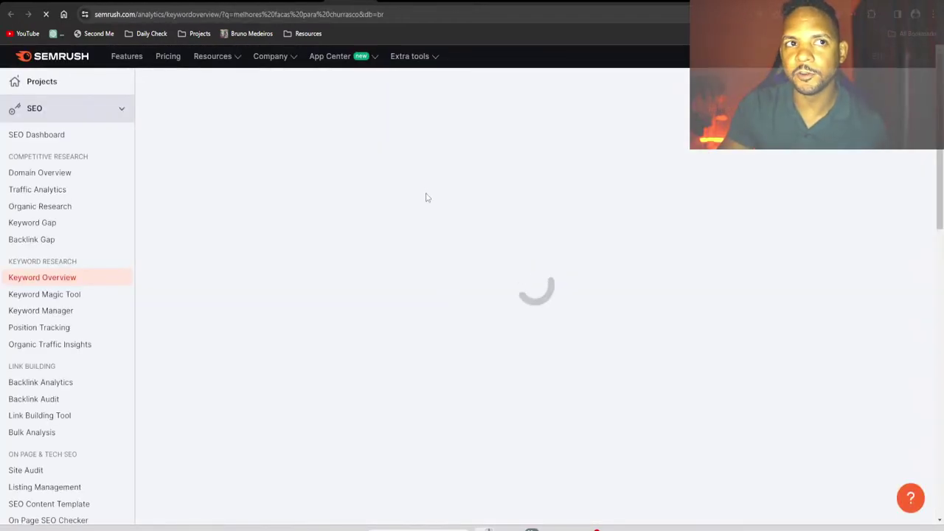
{"action": "scroll", "coordinate": [464, 295], "scroll_direction": "down", "scroll_amount": 6}
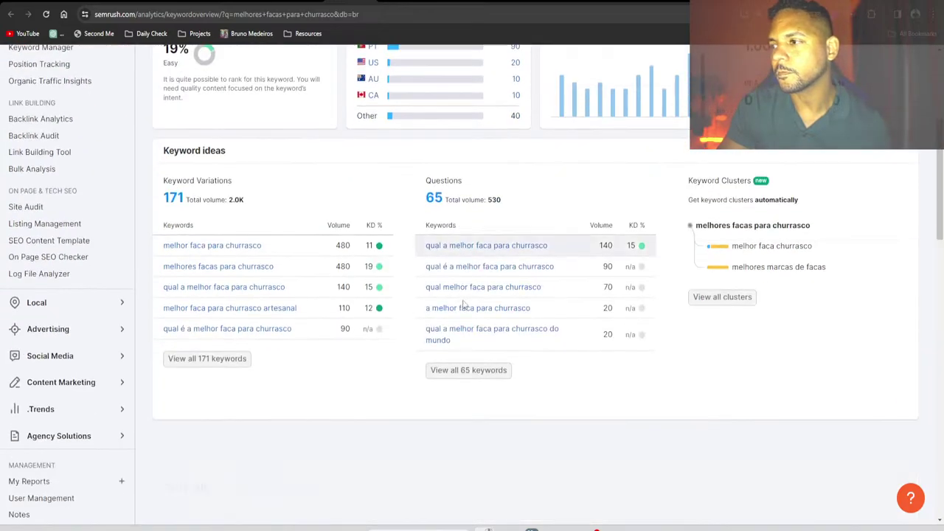
{"action": "scroll", "coordinate": [465, 298], "scroll_direction": "down", "scroll_amount": 2}
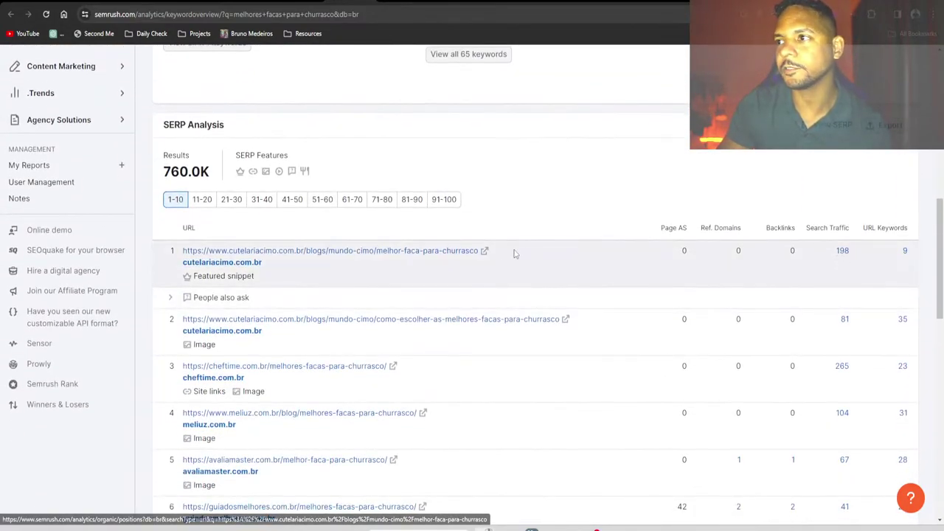
{"action": "left_click", "coordinate": [426, 250]}
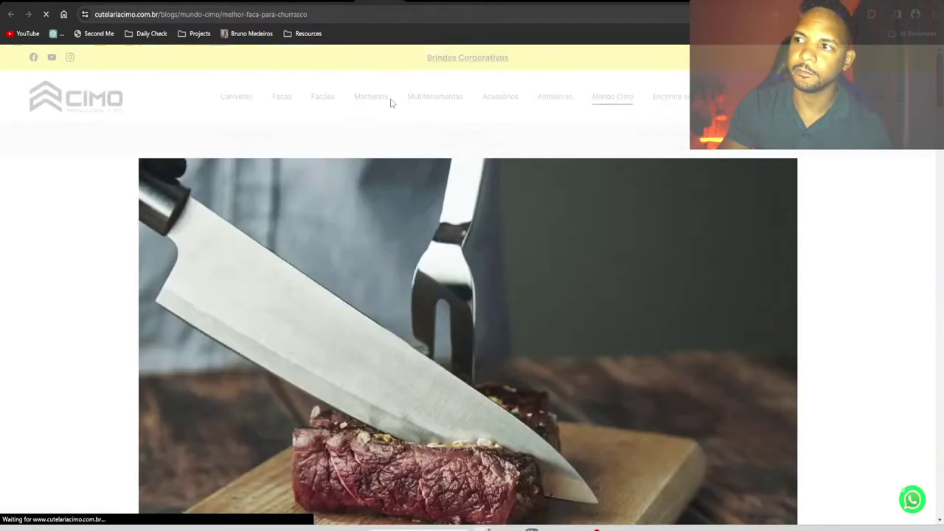
{"action": "scroll", "coordinate": [430, 217], "scroll_direction": "down", "scroll_amount": 5}
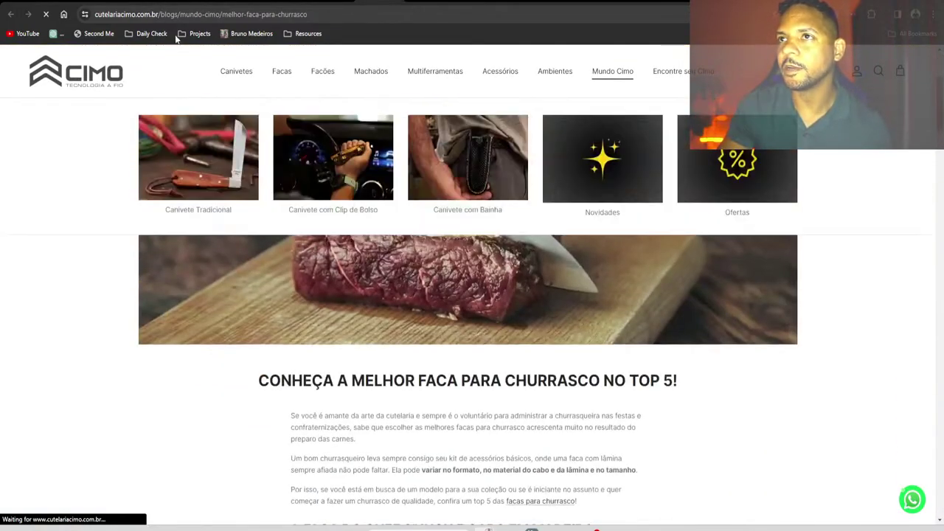
{"action": "left_click_drag", "start_coordinate": [95, 14], "coordinate": [198, 14]}
{"action": "key", "text": "ctrl+c"}
{"action": "key", "text": "ctrl+t"}
{"action": "type", "text": "site:"}
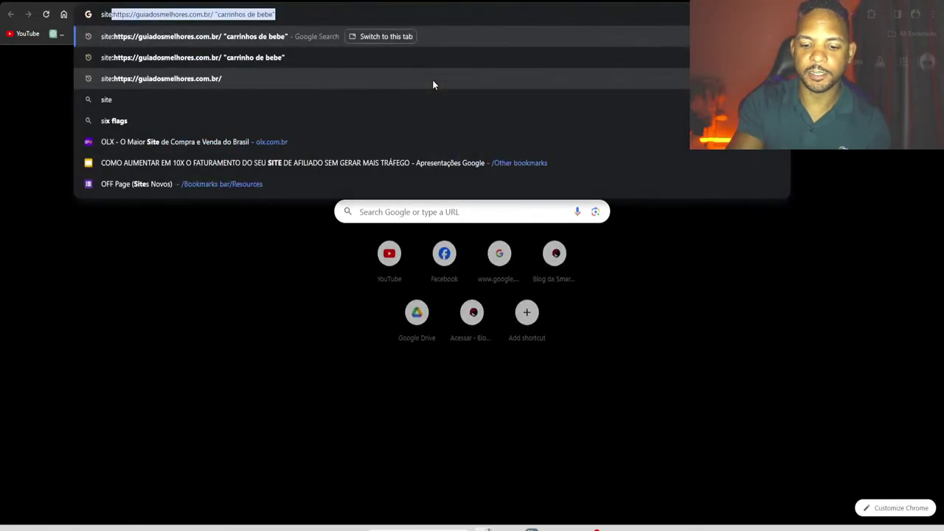
{"action": "key", "text": "ctrl+v"}
{"action": "key", "text": "Return"}
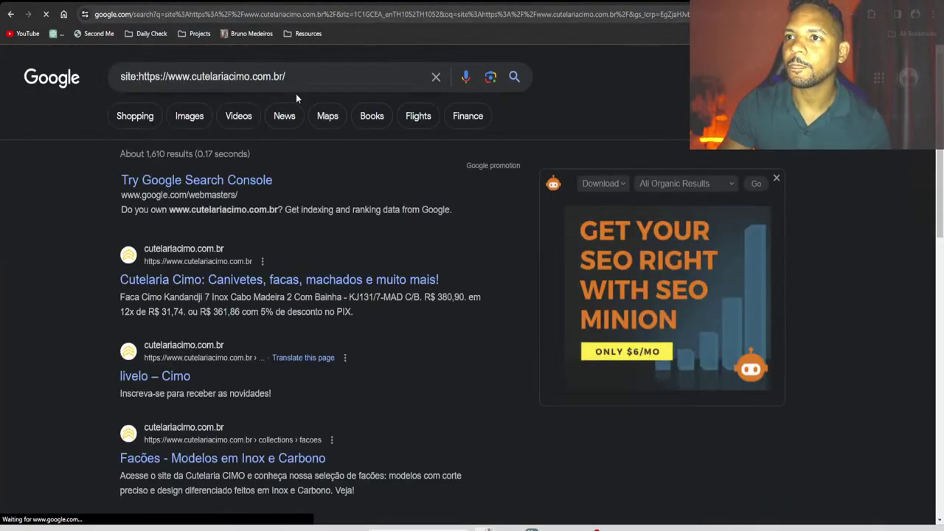
Narrow the Cutelaria Cimo site search to pages containing the exact phrase "faca para churrasco"
{"action": "left_click", "coordinate": [309, 76]}
{"action": "type", "text": "\"faca para churrasco"}
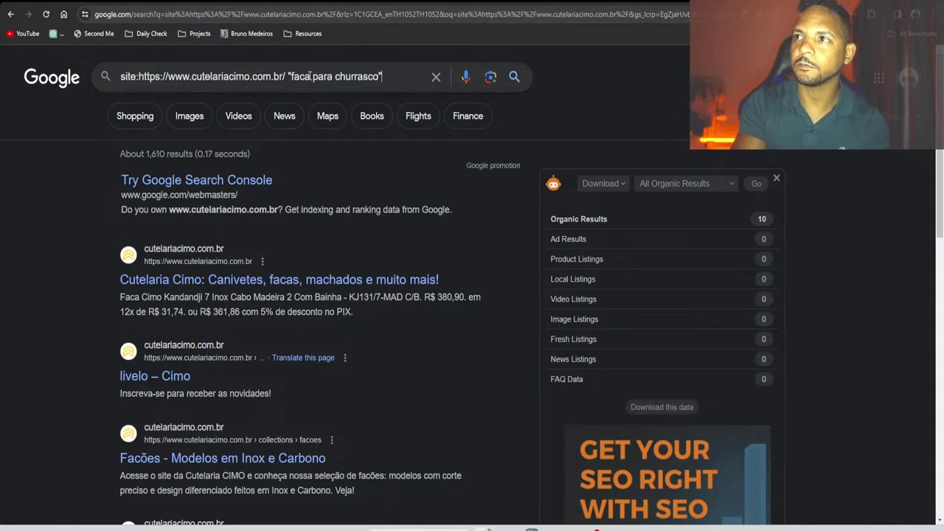
{"action": "key", "text": "Return"}
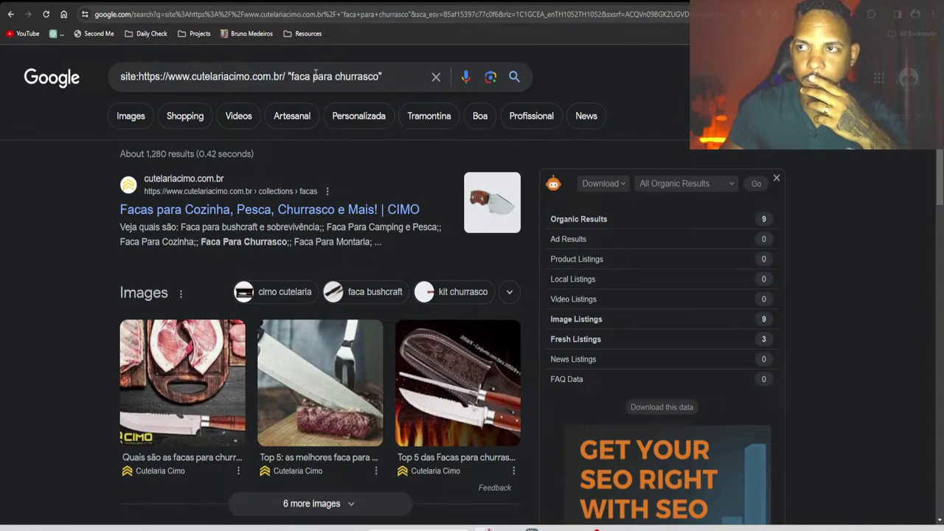
{"action": "key", "text": "Return"}
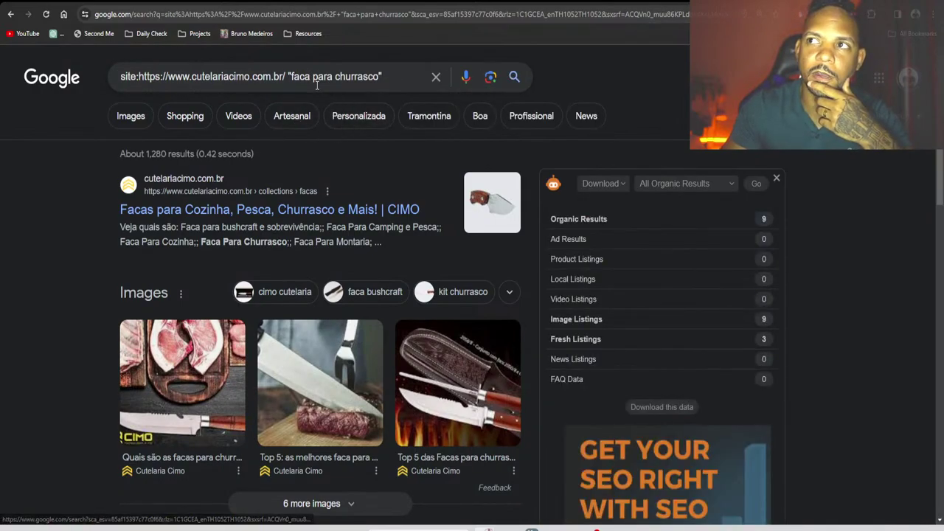
Skim the site search results for "faca para churrasco", then switch to Semrush's Keyword Overview for "melhores facas para churrasco"
{"action": "scroll", "coordinate": [333, 199], "scroll_direction": "down", "scroll_amount": 5}
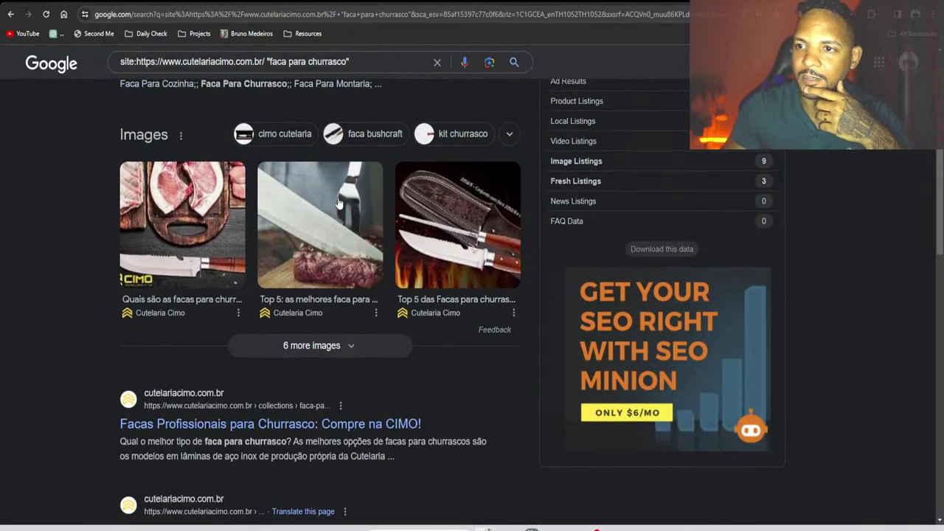
{"action": "scroll", "coordinate": [386, 208], "scroll_direction": "up", "scroll_amount": 5}
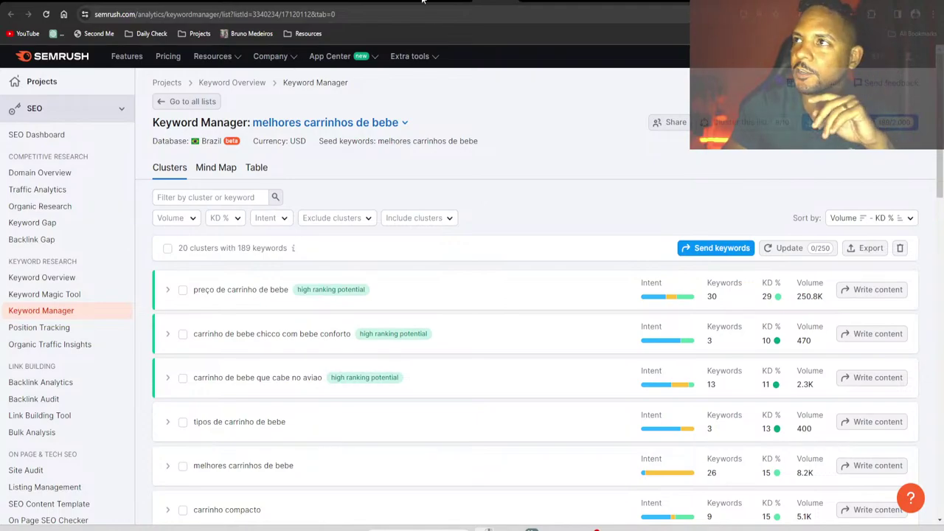
{"action": "left_click", "coordinate": [422, 1]}
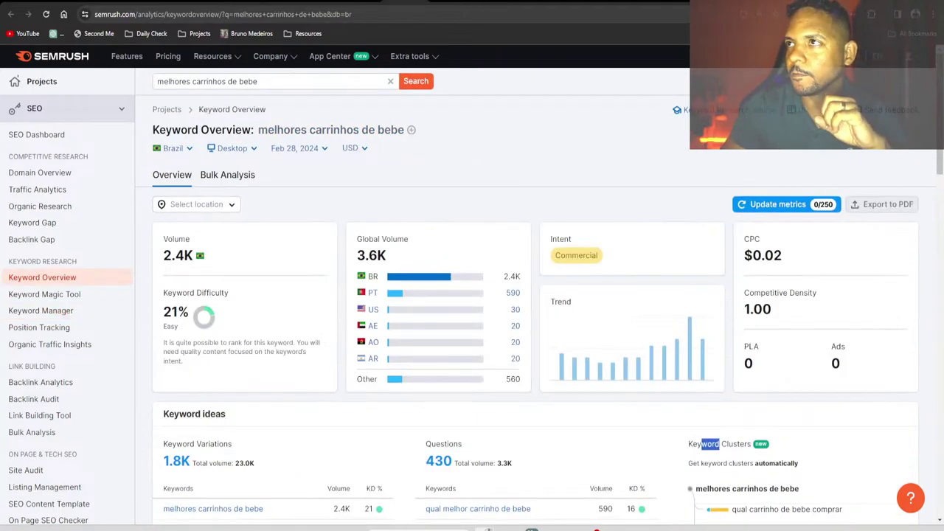
{"action": "left_click", "coordinate": [422, 1]}
{"action": "left_click", "coordinate": [441, 1]}
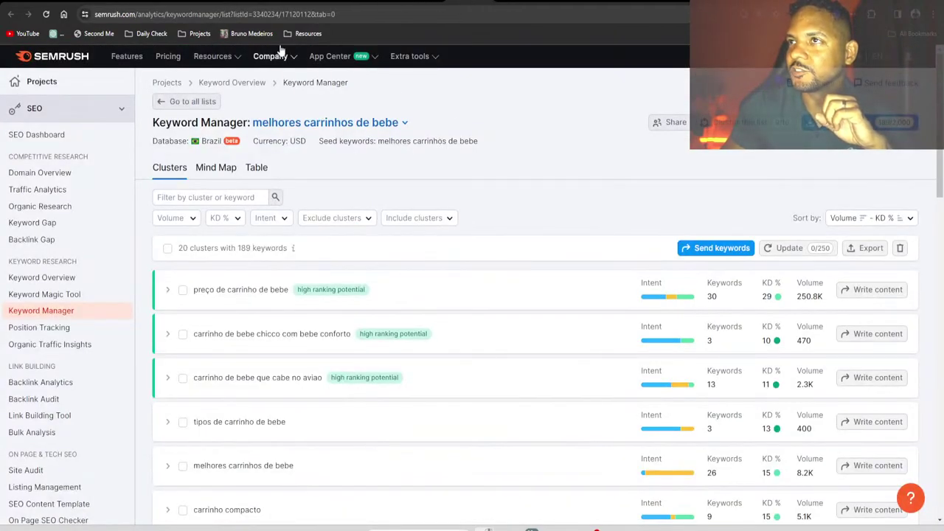
{"action": "left_click", "coordinate": [481, 1]}
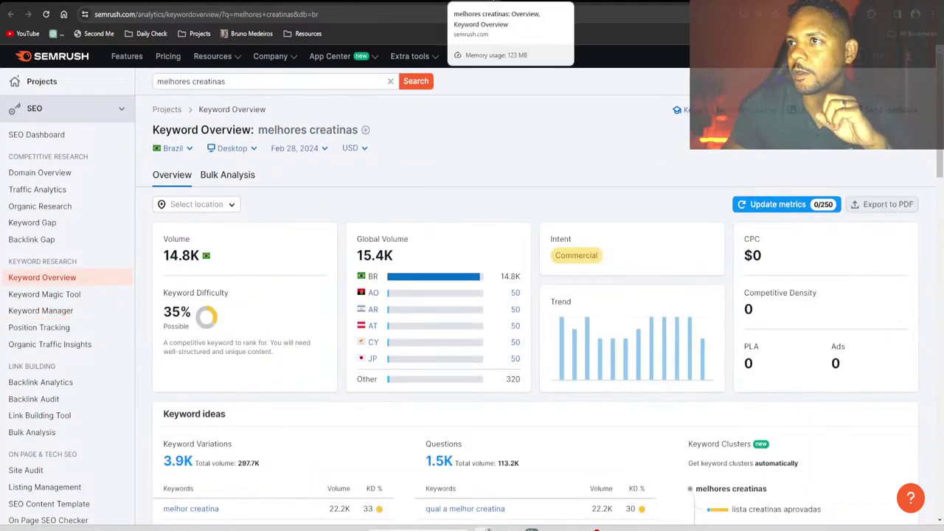
{"action": "left_click", "coordinate": [367, 2]}
{"action": "left_click", "coordinate": [322, 3]}
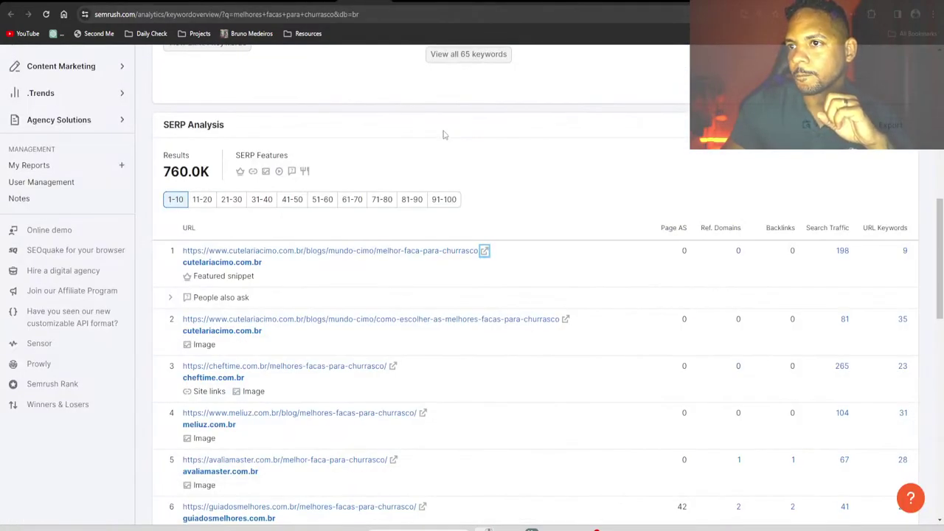
{"action": "scroll", "coordinate": [502, 195], "scroll_direction": "up", "scroll_amount": 10}
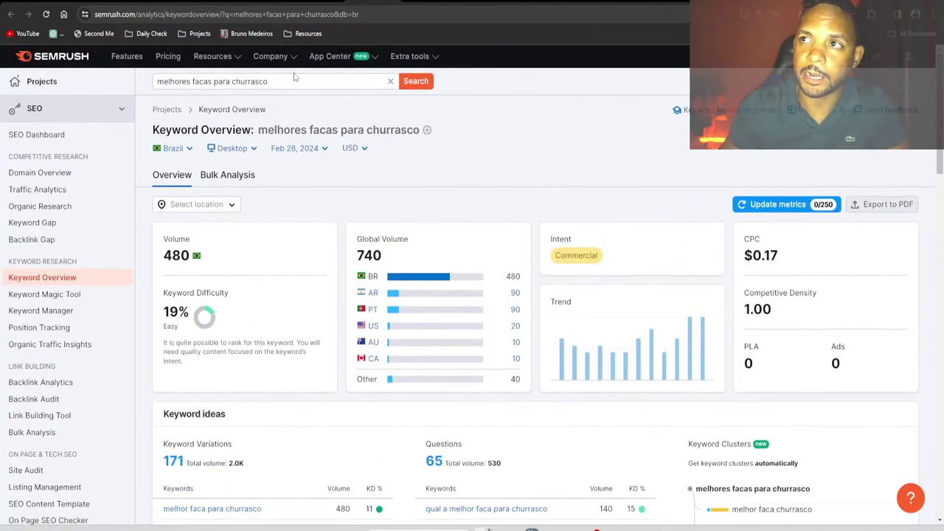
Look up "melhores aspirador de po" in Keyword Overview
{"action": "left_click", "coordinate": [293, 76]}
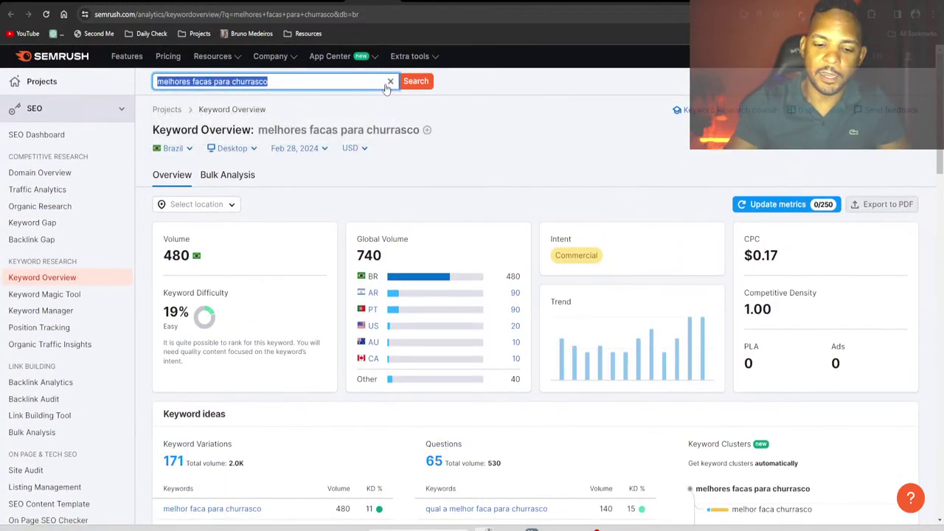
{"action": "type", "text": "melhores aspirador de po"}
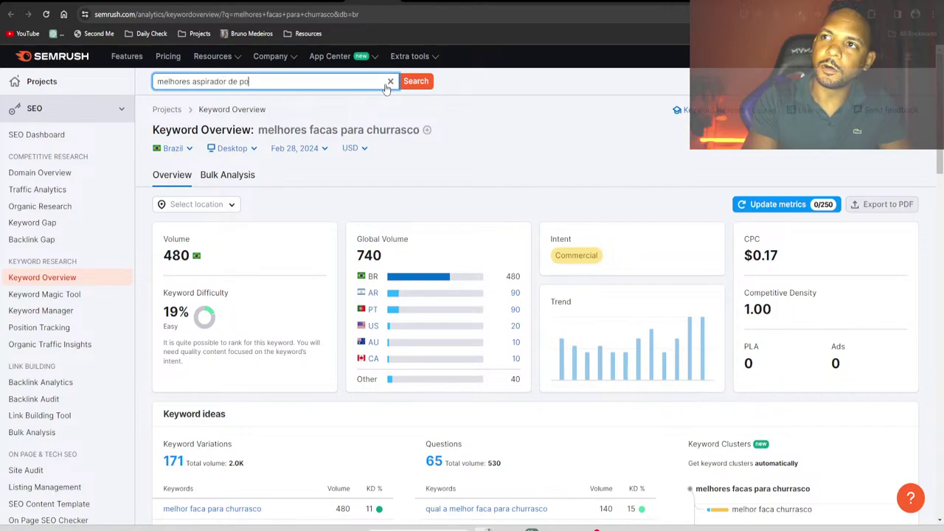
{"action": "key", "text": "Return"}
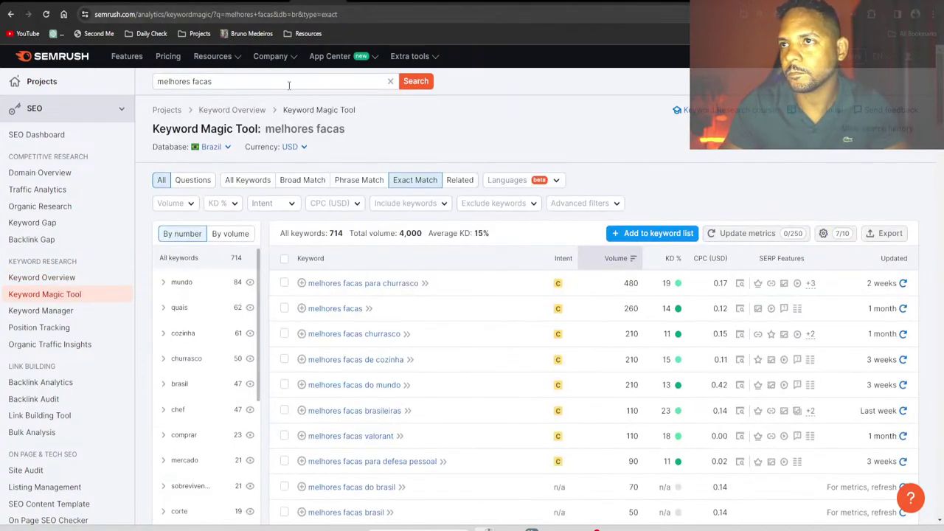
Search the Keyword Magic Tool for "melhores aspirador de po" in place of "melhores facas"
{"action": "left_click", "coordinate": [271, 81]}
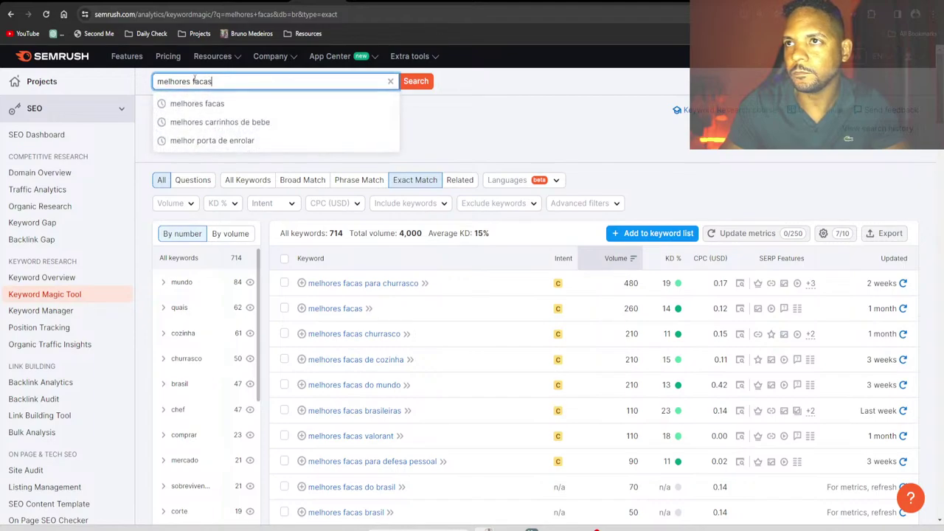
{"action": "type", "text": "aspirador de po"}
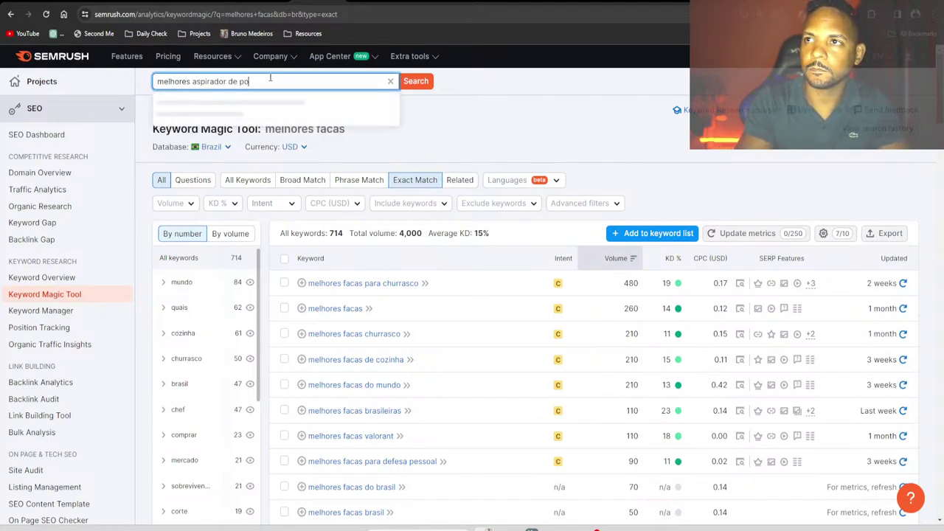
{"action": "key", "text": "Return"}
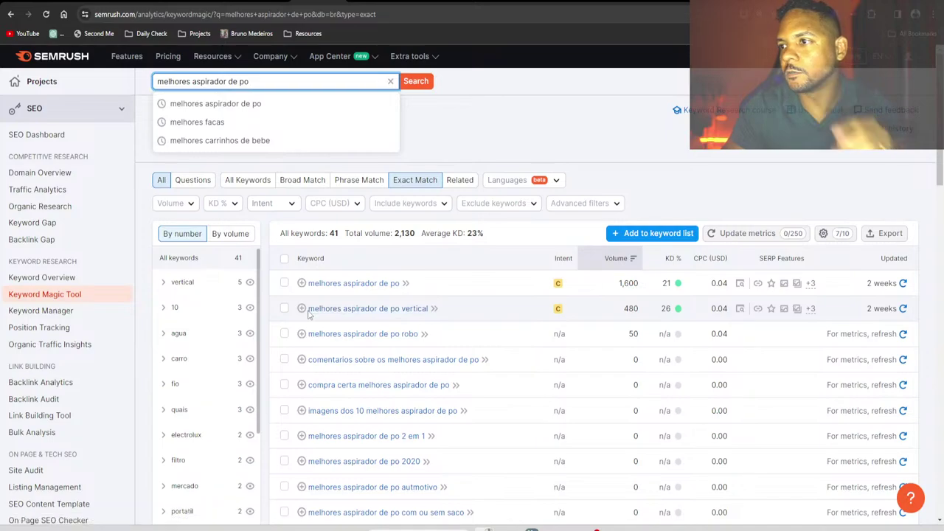
Open the keyword overview for "melhores aspirador de po vertical" and review the ranking pages in its SERP Analysis
{"action": "scroll", "coordinate": [362, 334], "scroll_direction": "down", "scroll_amount": 1}
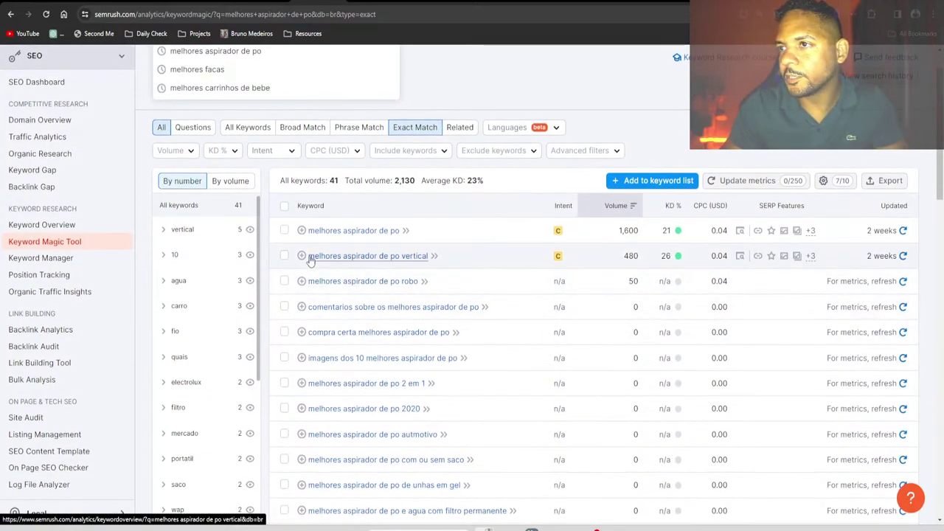
{"action": "scroll", "coordinate": [303, 263], "scroll_direction": "down", "scroll_amount": 1}
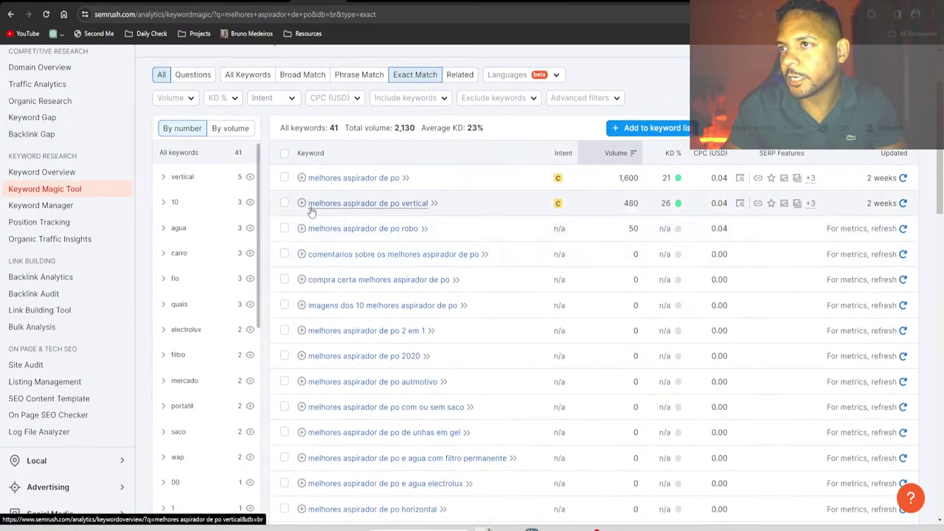
{"action": "left_click_drag", "start_coordinate": [377, 199], "coordinate": [427, 201]}
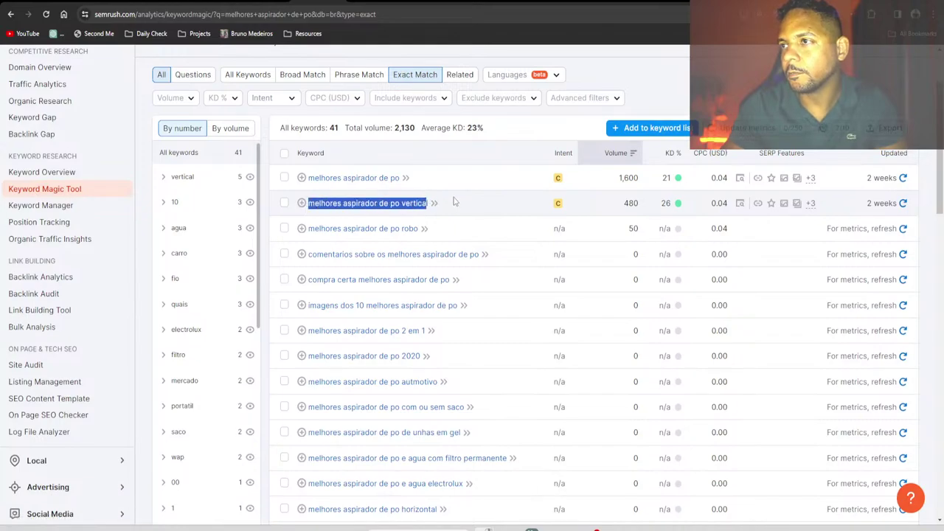
{"action": "left_click", "coordinate": [413, 205]}
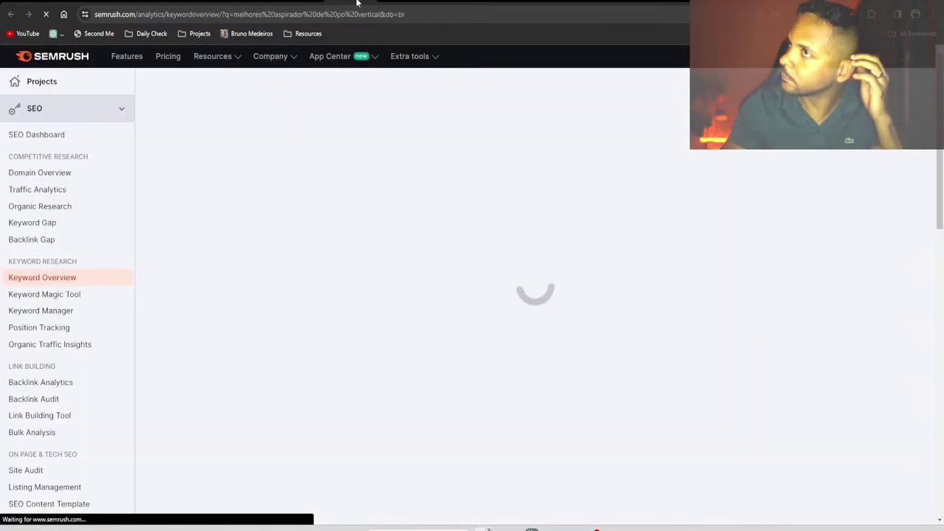
{"action": "scroll", "coordinate": [497, 228], "scroll_direction": "down", "scroll_amount": 1}
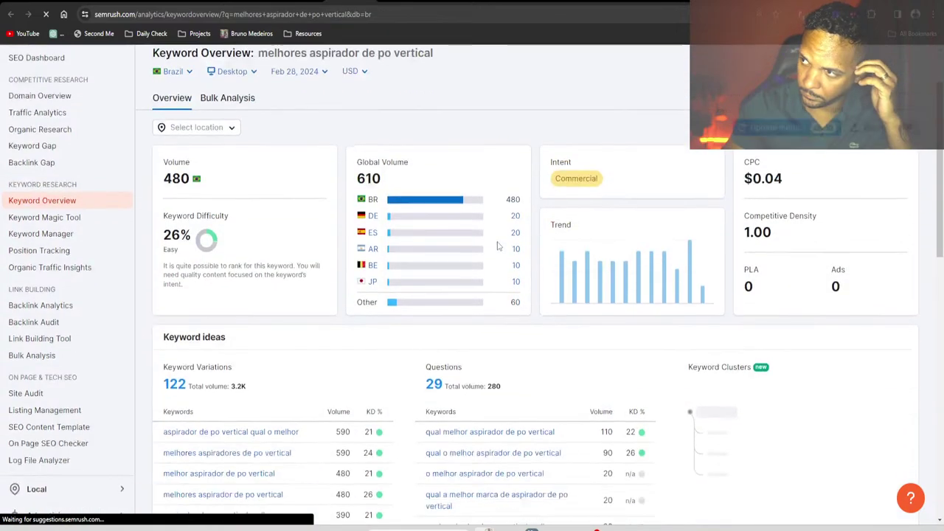
{"action": "scroll", "coordinate": [497, 246], "scroll_direction": "down", "scroll_amount": 6}
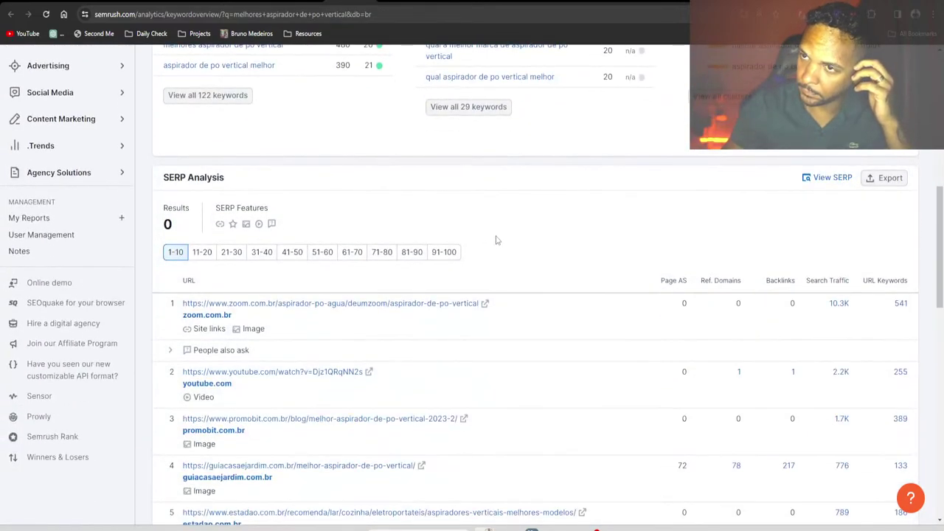
{"action": "scroll", "coordinate": [497, 239], "scroll_direction": "down", "scroll_amount": 1}
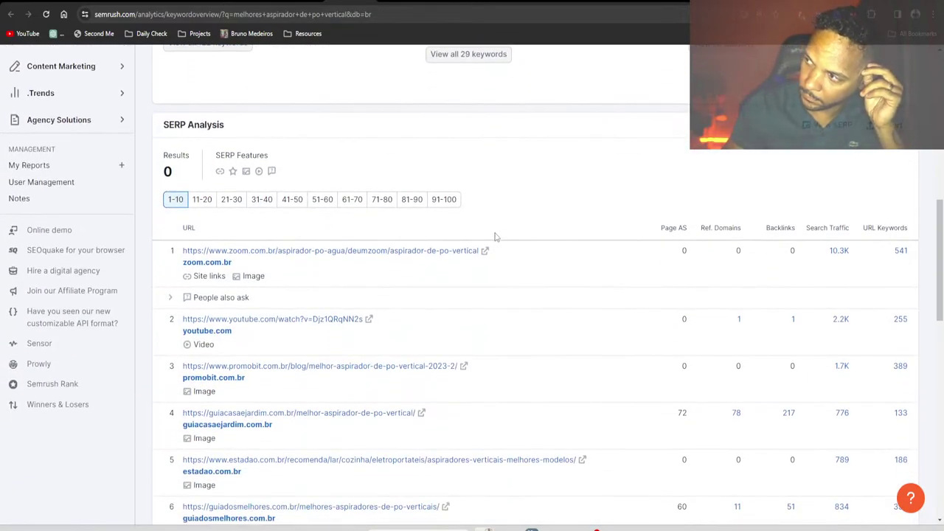
{"action": "scroll", "coordinate": [531, 240], "scroll_direction": "down", "scroll_amount": 3}
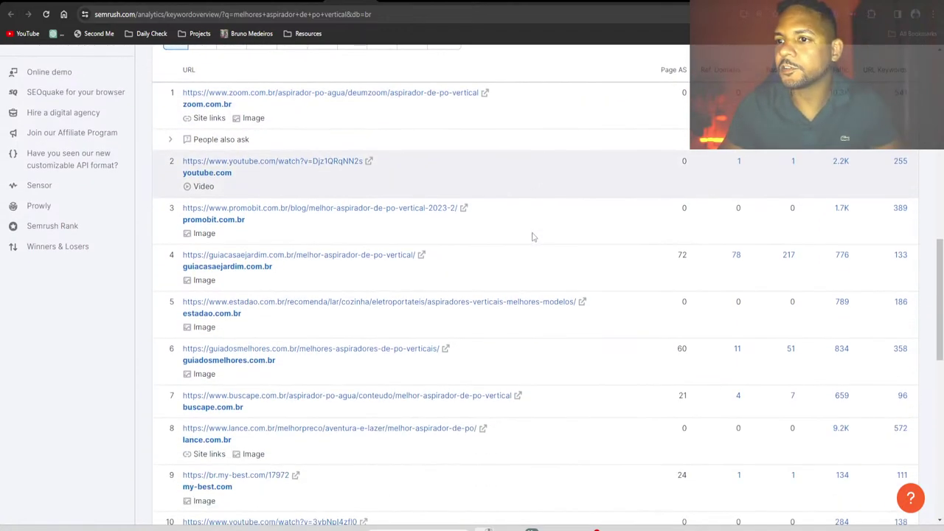
{"action": "scroll", "coordinate": [515, 234], "scroll_direction": "up", "scroll_amount": 4}
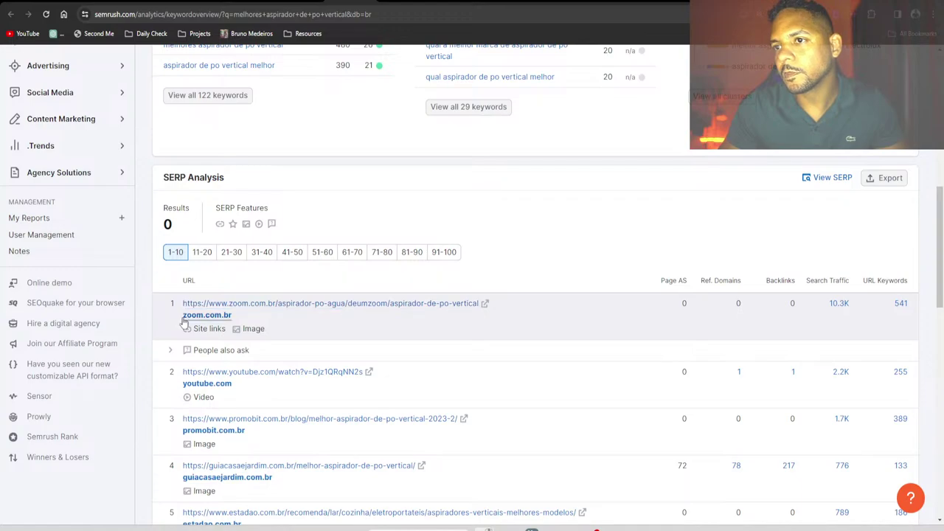
Run the Google search site:zoom.com.br "aspiradores de po vertical" from the browser page showing the baby stroller guide
{"action": "key", "text": "ctrl+Tab"}
{"action": "left_click", "coordinate": [455, 13]}
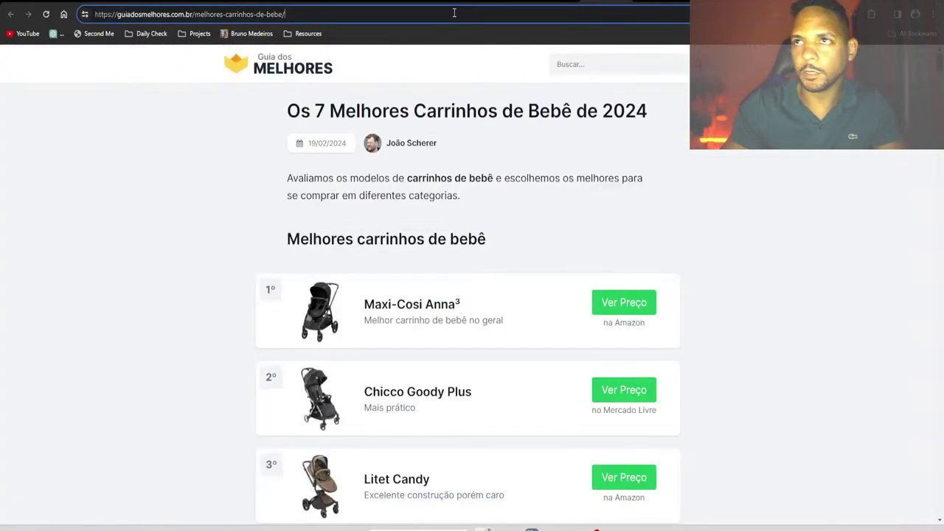
{"action": "key", "text": "ctrl+a"}
{"action": "type", "text": "site:zoom"}
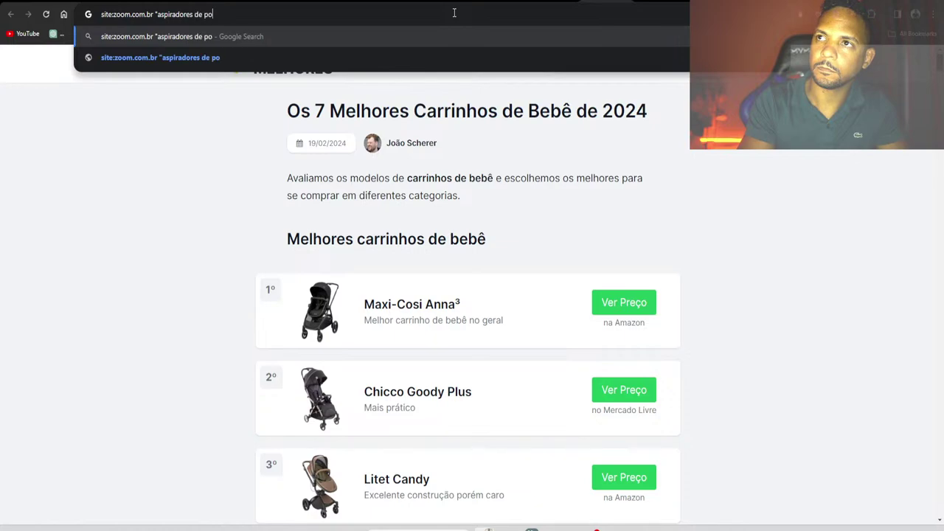
{"action": "type", "text": ".com.br \"aspiradores de po vertical\""}
{"action": "key", "text": "Return"}
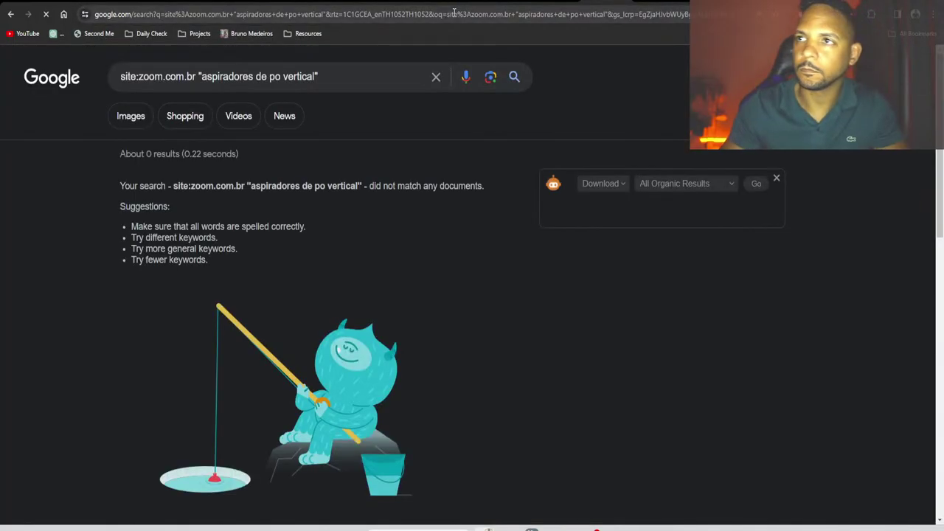
Change the quoted phrase to the singular "aspirador de po vertical" and rerun the zoom.com.br site search
{"action": "left_click", "coordinate": [252, 75]}
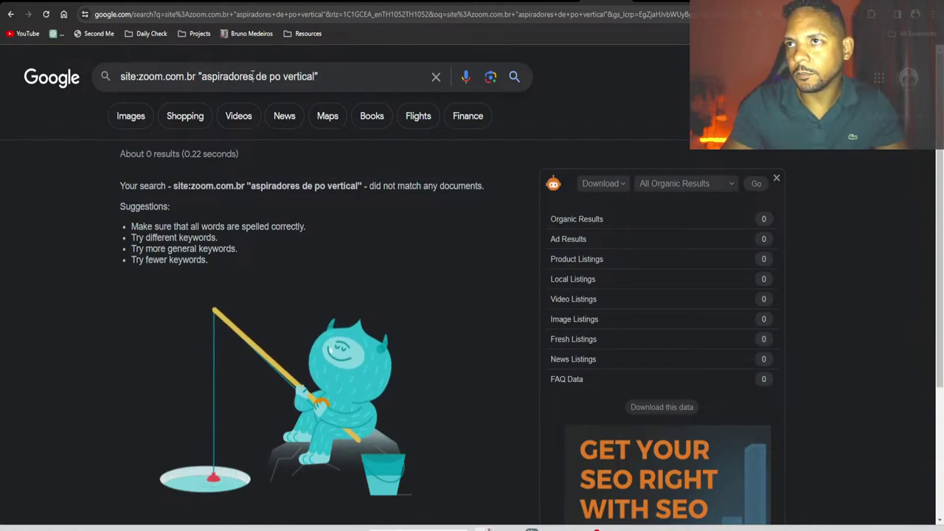
{"action": "key", "text": "BackSpace"}
{"action": "key", "text": "BackSpace"}
{"action": "key", "text": "Return"}
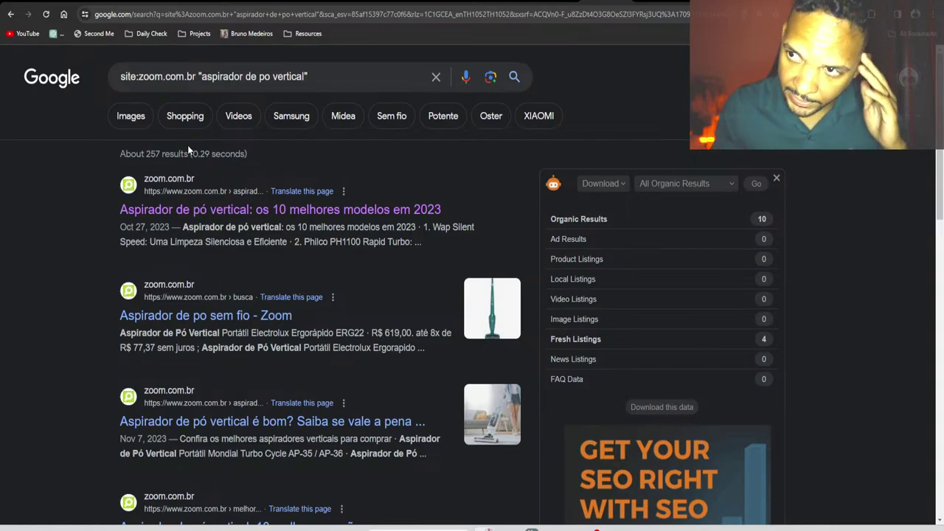
Switch back to Semrush and revisit the "melhores aspirador de po vertical" overview and the Keyword Magic Tool keyword list
{"action": "left_click", "coordinate": [298, 4]}
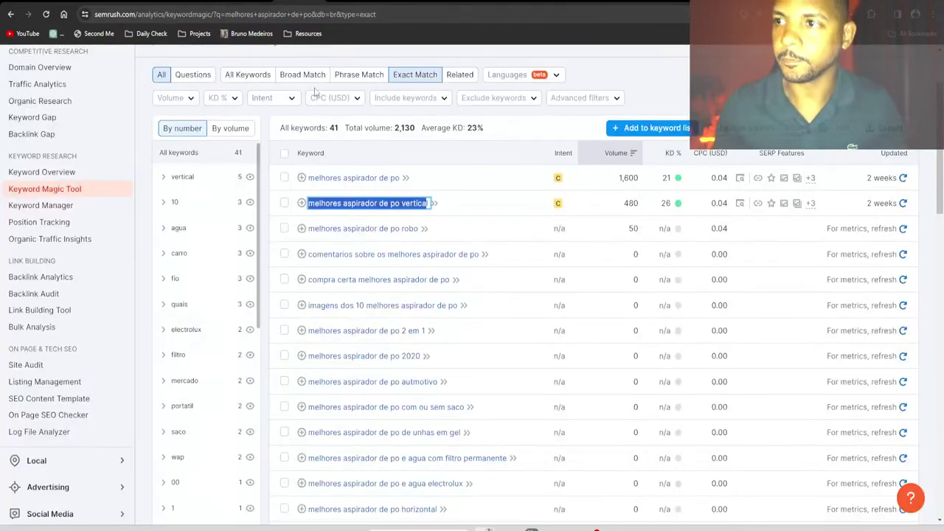
{"action": "scroll", "coordinate": [430, 308], "scroll_direction": "up", "scroll_amount": 3}
{"action": "left_click", "coordinate": [429, 308]}
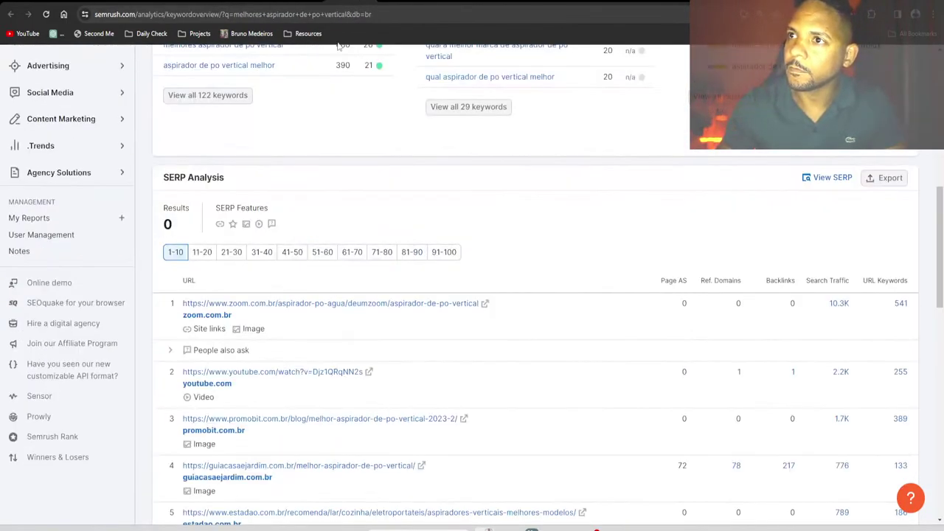
{"action": "scroll", "coordinate": [472, 295], "scroll_direction": "up", "scroll_amount": 10}
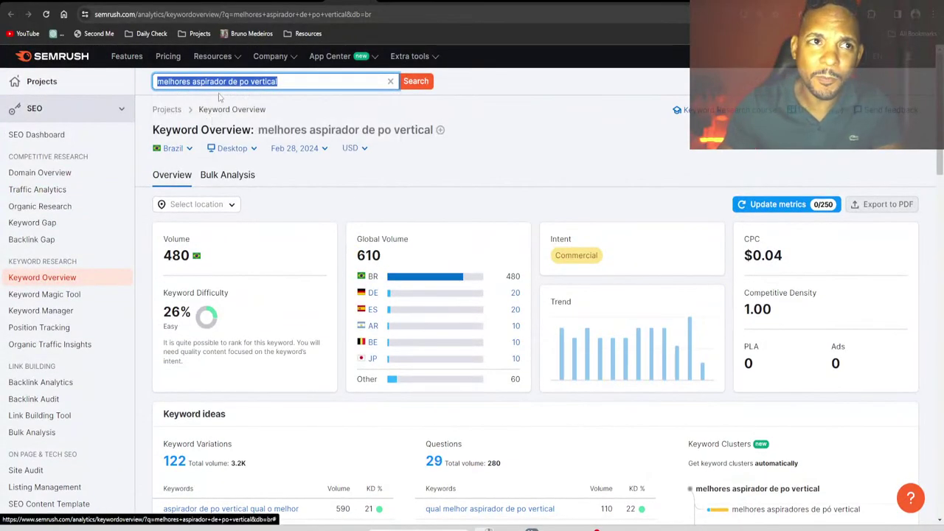
{"action": "left_click", "coordinate": [310, 82]}
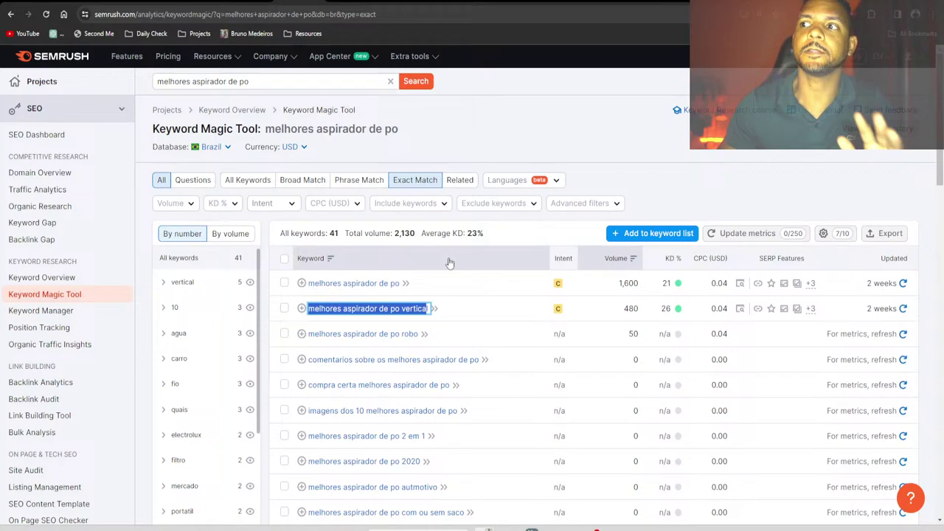
{"action": "left_click", "coordinate": [579, 138]}
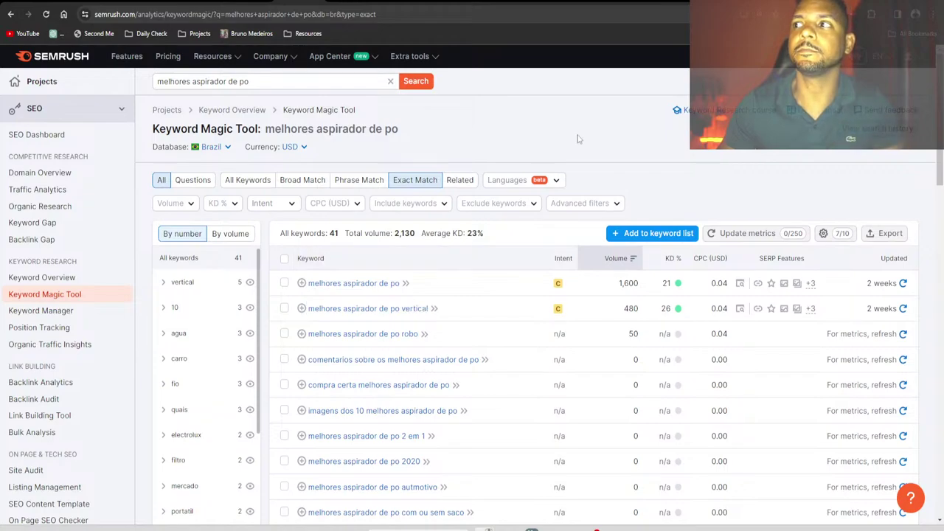
{"action": "scroll", "coordinate": [466, 288], "scroll_direction": "down", "scroll_amount": 2}
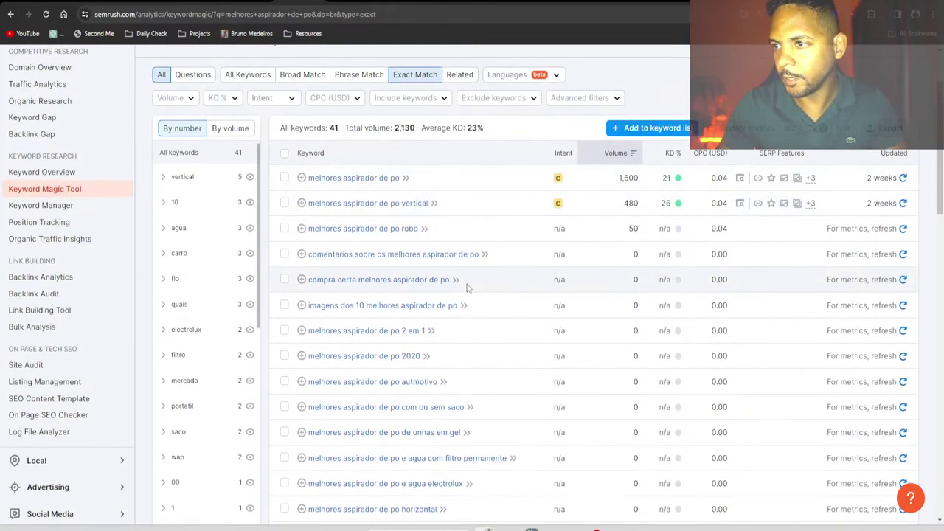
{"action": "scroll", "coordinate": [466, 279], "scroll_direction": "down", "scroll_amount": 3}
{"action": "scroll", "coordinate": [466, 279], "scroll_direction": "up", "scroll_amount": 6}
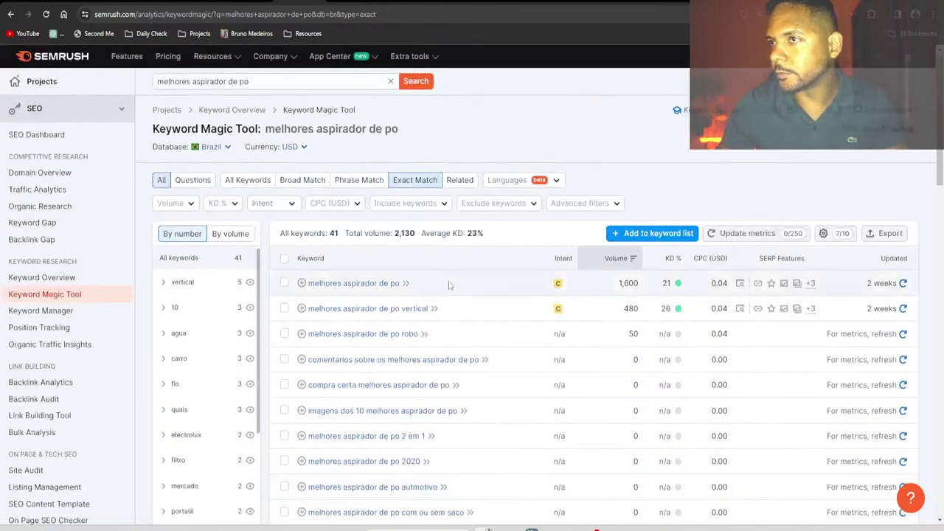
Search the Keyword Magic Tool for "melhores" and browse the keywords on the first page of the list
{"action": "left_click_drag", "start_coordinate": [196, 81], "coordinate": [316, 81]}
{"action": "key", "text": "BackSpace"}
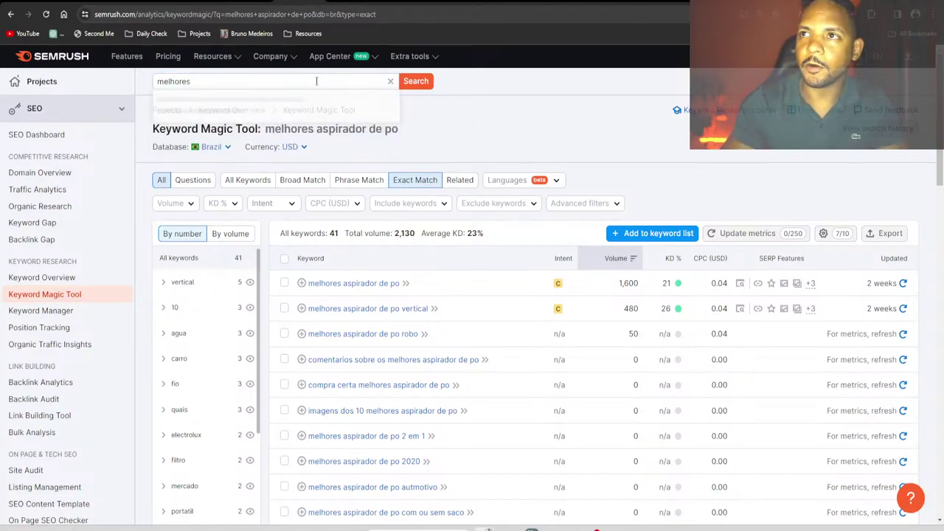
{"action": "key", "text": "Return"}
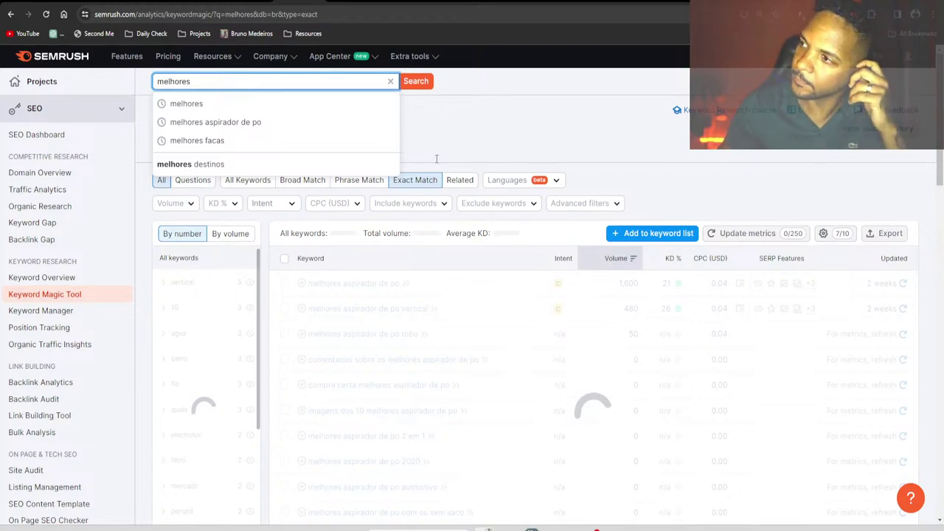
{"action": "scroll", "coordinate": [473, 310], "scroll_direction": "down", "scroll_amount": 15}
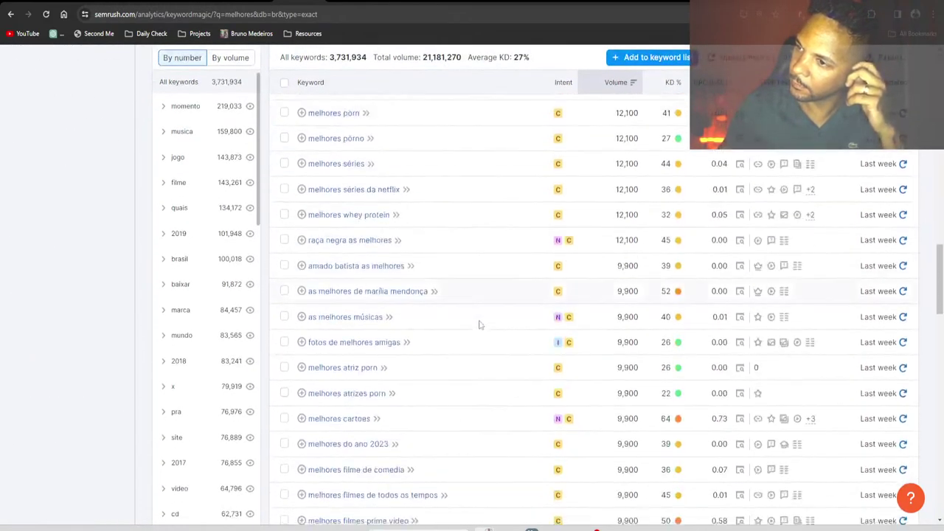
{"action": "scroll", "coordinate": [479, 324], "scroll_direction": "down", "scroll_amount": 15}
{"action": "scroll", "coordinate": [437, 311], "scroll_direction": "up", "scroll_amount": 6}
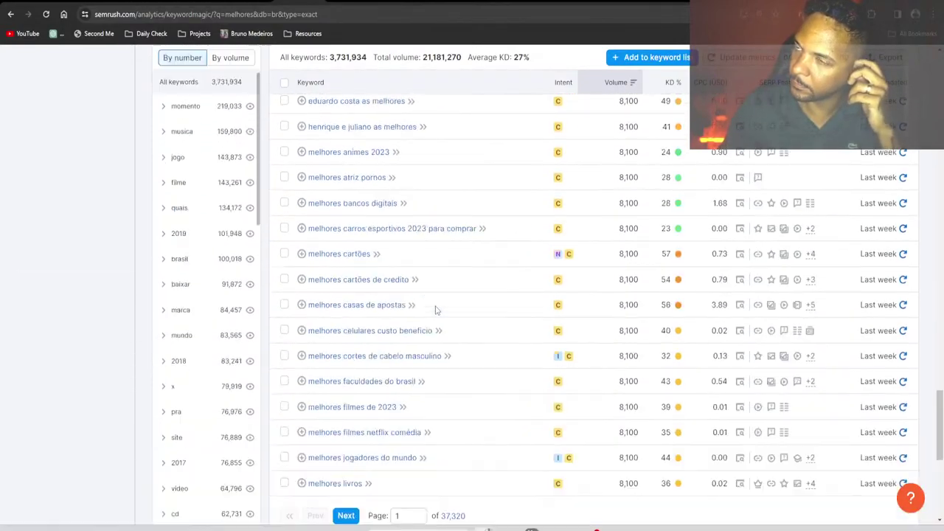
{"action": "scroll", "coordinate": [440, 306], "scroll_direction": "up", "scroll_amount": 3}
{"action": "scroll", "coordinate": [440, 303], "scroll_direction": "down", "scroll_amount": 3}
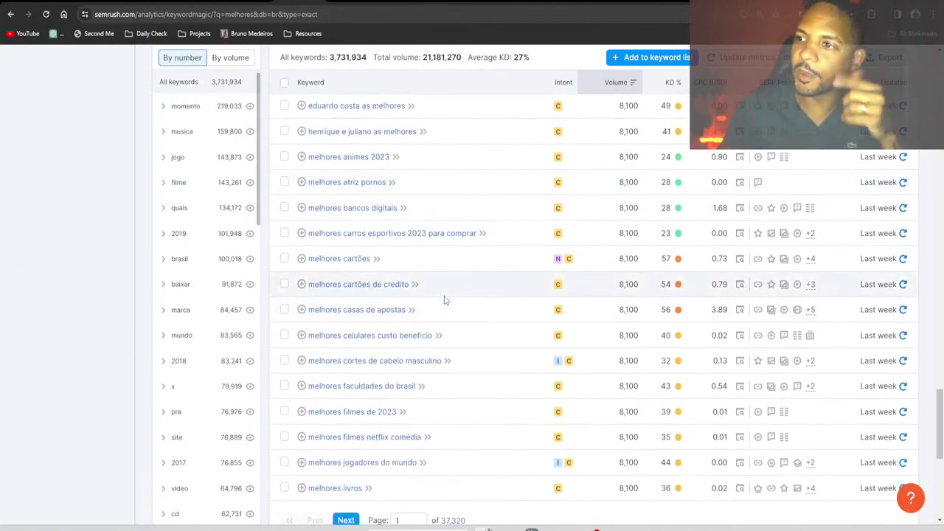
{"action": "scroll", "coordinate": [440, 299], "scroll_direction": "up", "scroll_amount": 4}
{"action": "scroll", "coordinate": [439, 294], "scroll_direction": "up", "scroll_amount": 15}
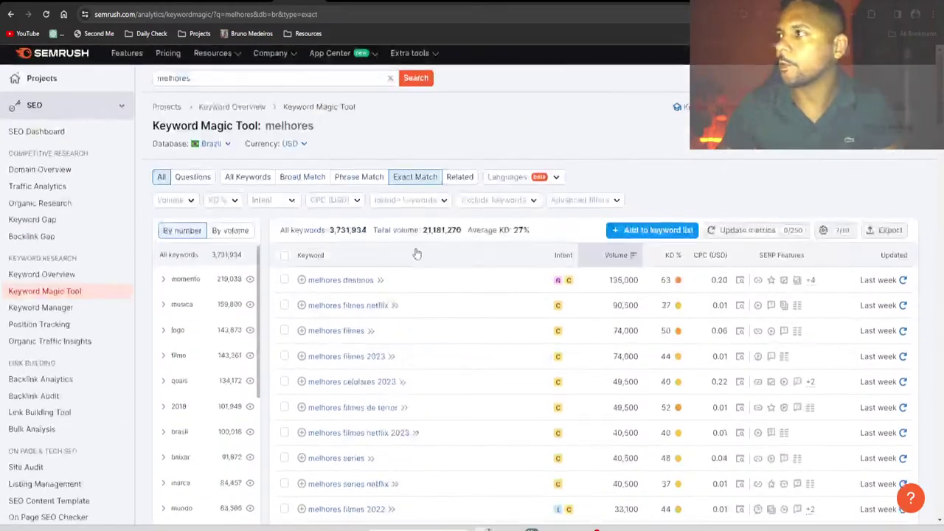
Enter "creatina" as the seed keyword and apply an include filter for any keywords containing "é boa"
{"action": "left_click", "coordinate": [258, 78]}
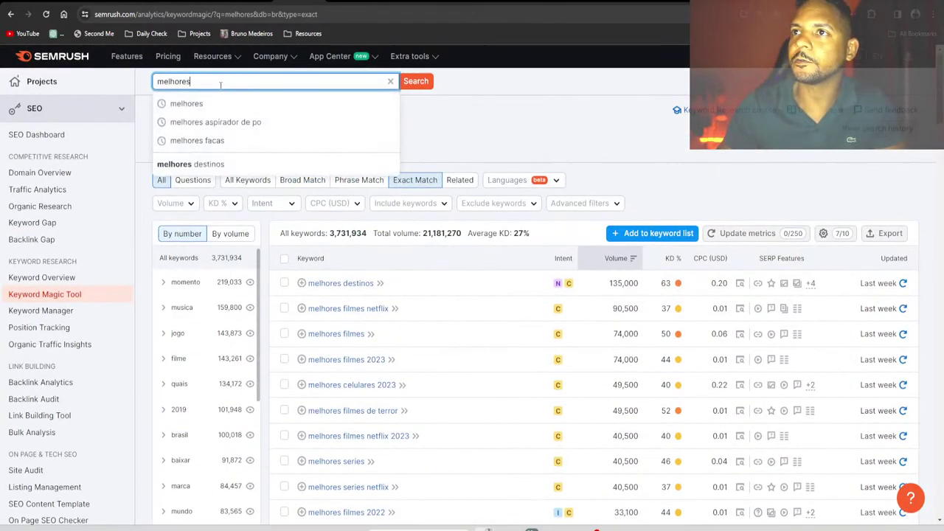
{"action": "key", "text": "ctrl+a"}
{"action": "type", "text": "c"}
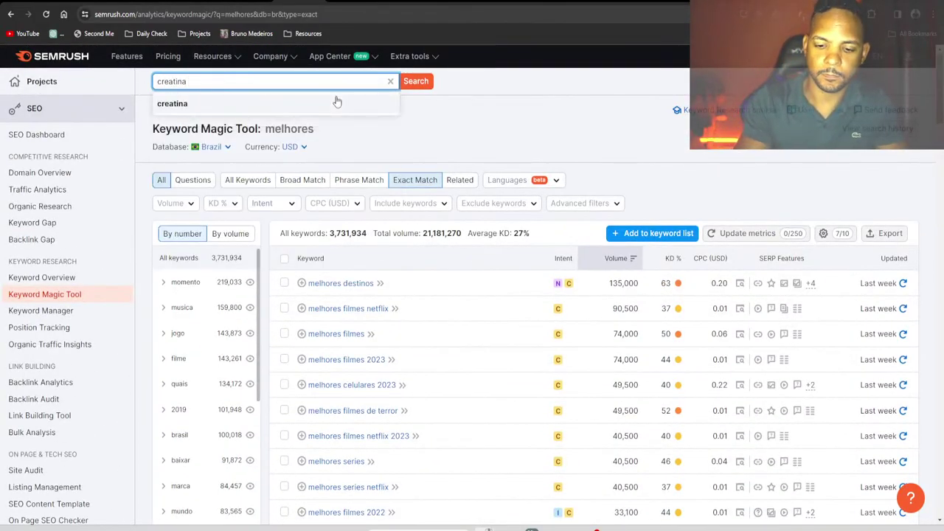
{"action": "left_click", "coordinate": [445, 208]}
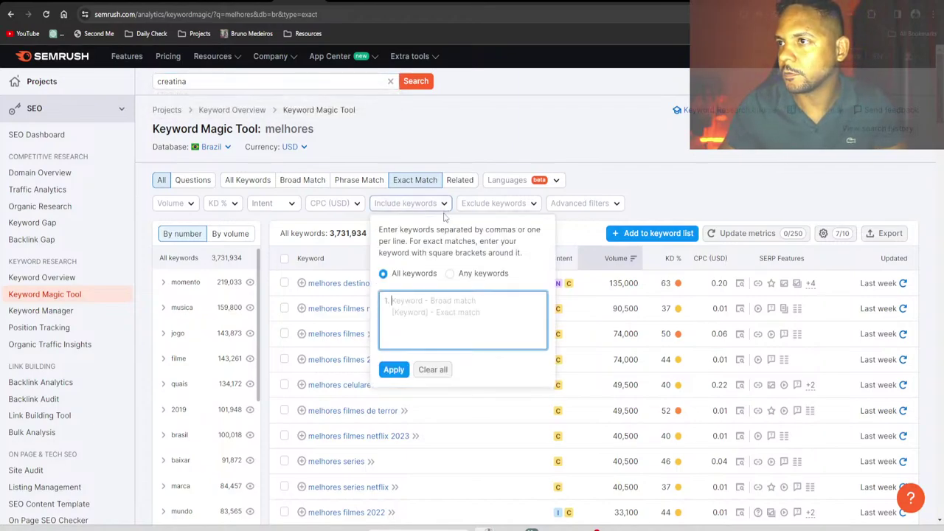
{"action": "left_click", "coordinate": [450, 274]}
{"action": "left_click", "coordinate": [453, 300]}
{"action": "type", "text": "é t"}
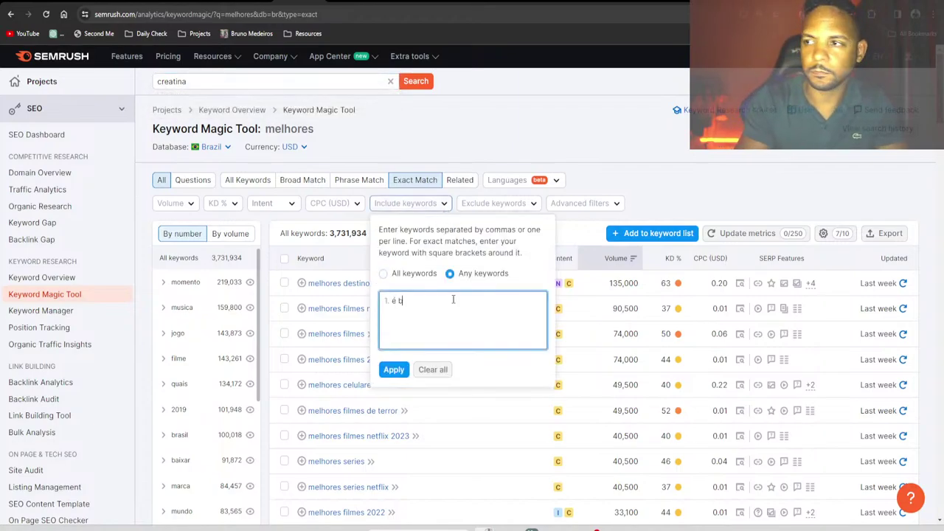
{"action": "left_click", "coordinate": [393, 369]}
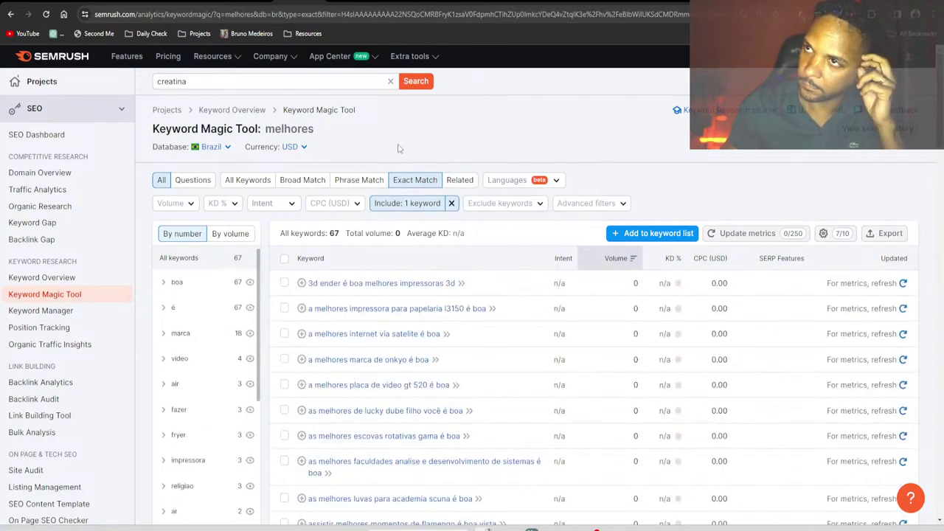
Run the "creatina" keyword search with the include filter kept and browse the resulting "é boa" keywords
{"action": "scroll", "coordinate": [472, 295], "scroll_direction": "down", "scroll_amount": 2}
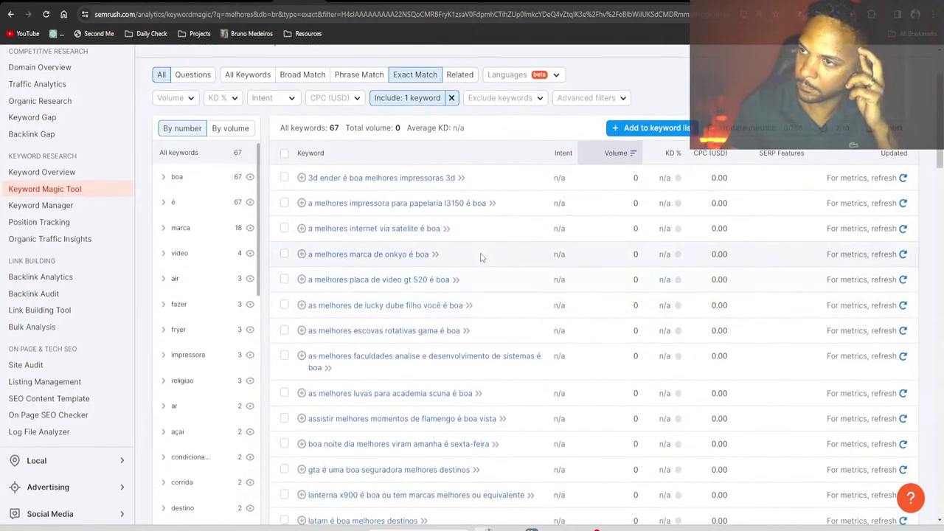
{"action": "scroll", "coordinate": [443, 236], "scroll_direction": "up", "scroll_amount": 2}
{"action": "left_click", "coordinate": [415, 81]}
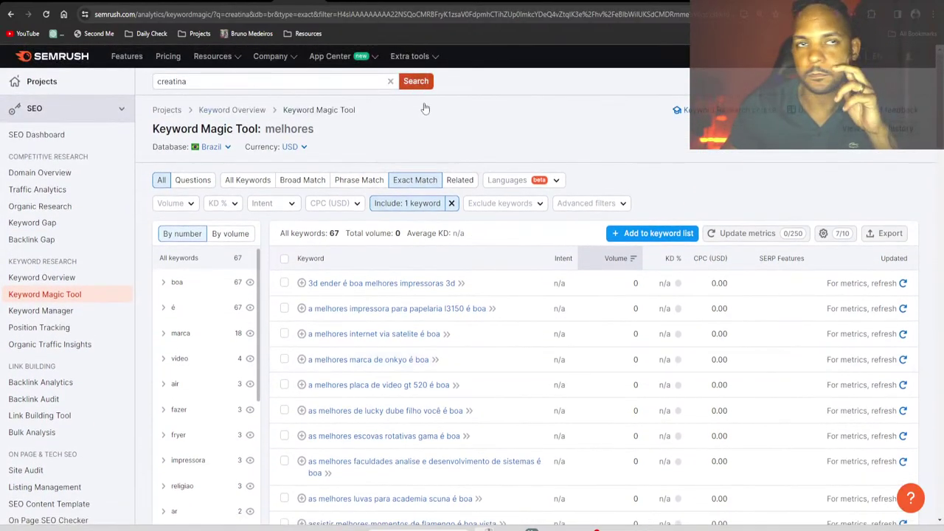
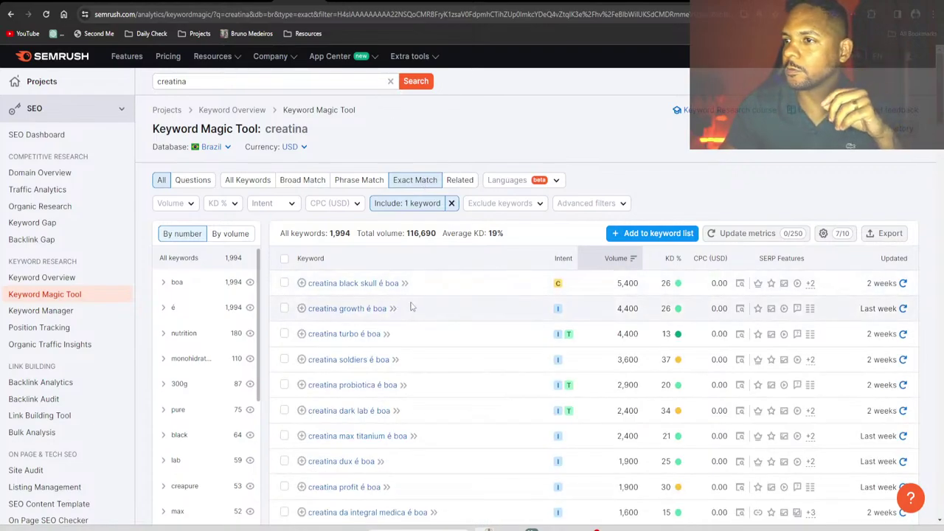
{"action": "scroll", "coordinate": [432, 383], "scroll_direction": "down", "scroll_amount": 15}
{"action": "scroll", "coordinate": [434, 397], "scroll_direction": "down", "scroll_amount": 15}
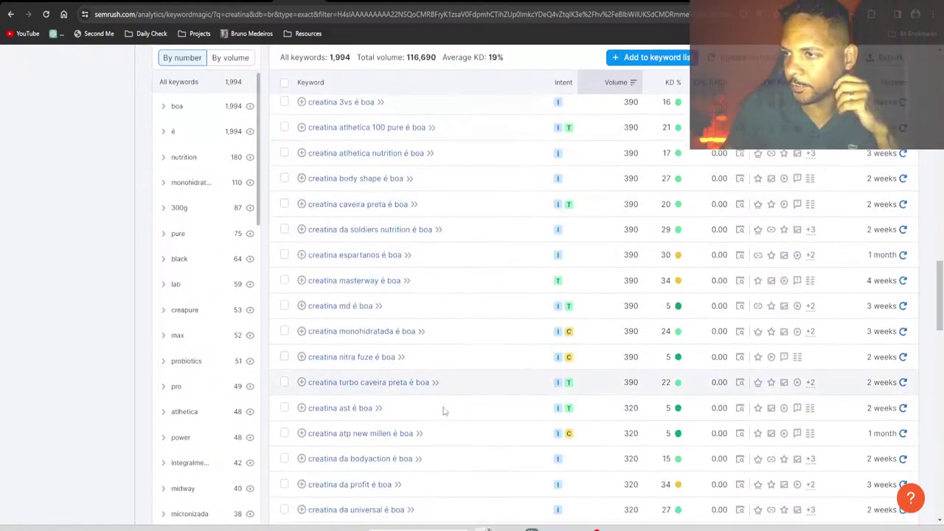
{"action": "scroll", "coordinate": [448, 404], "scroll_direction": "down", "scroll_amount": 3}
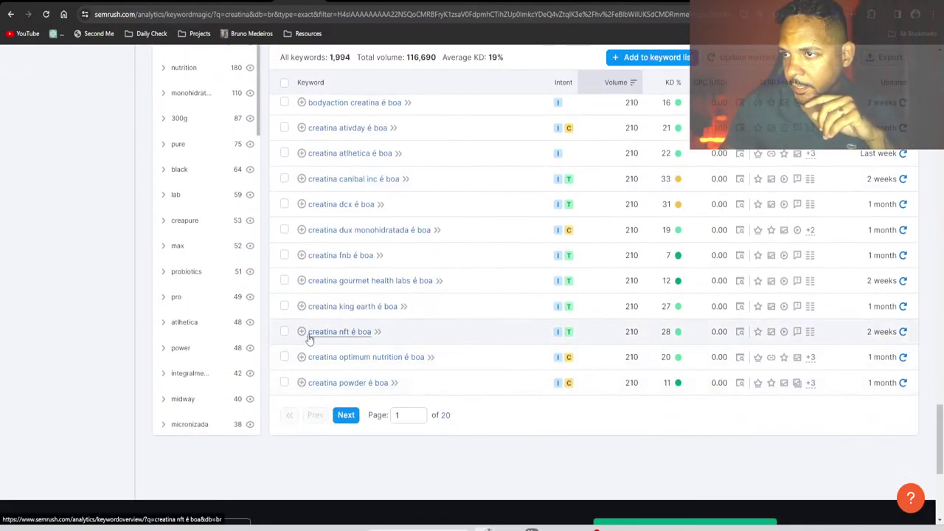
Copy the keyword "creatina nft é boa" from the list and search Google for it in place of the stroller query
{"action": "left_click_drag", "start_coordinate": [308, 332], "coordinate": [372, 332]}
{"action": "key", "text": "ctrl+c"}
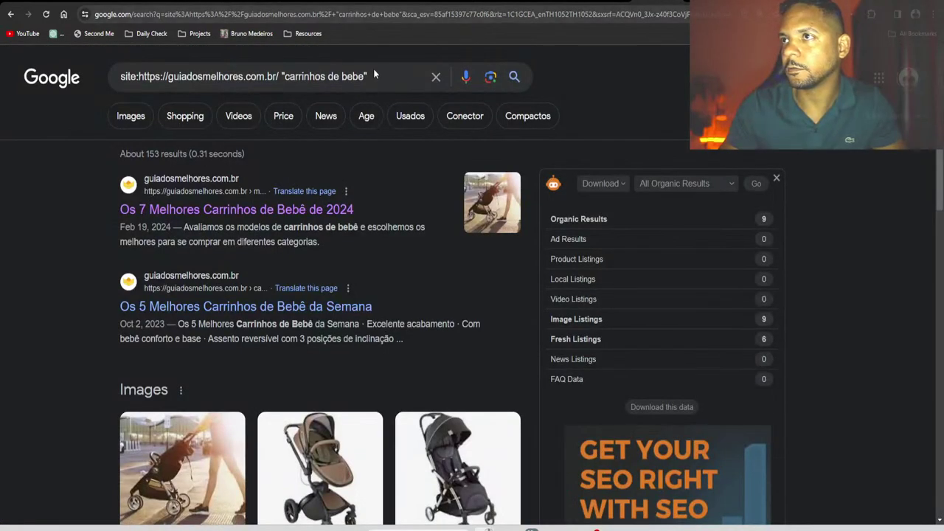
{"action": "key", "text": "ctrl+a"}
{"action": "key", "text": "ctrl+v"}
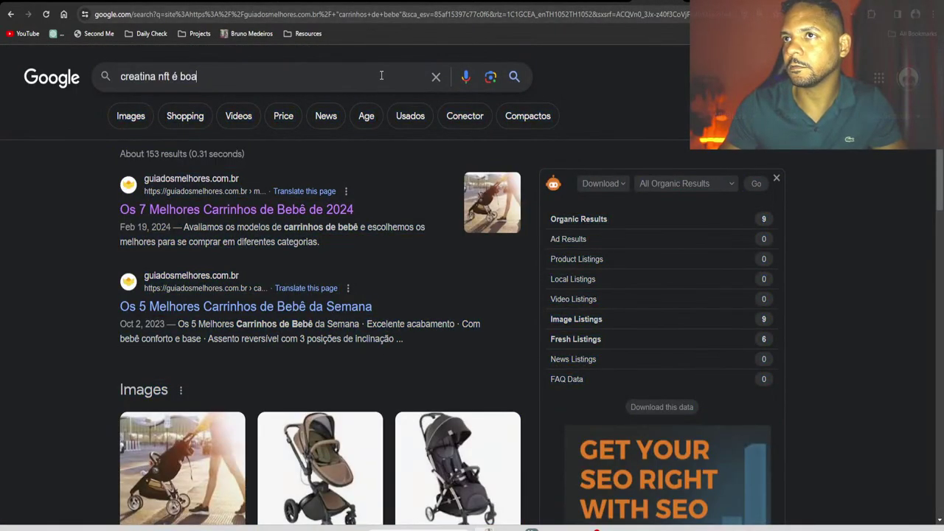
{"action": "key", "text": "Return"}
Examine which kinds of sites and videos rank on Google for "creatina nft é boa"
{"action": "scroll", "coordinate": [392, 208], "scroll_direction": "down", "scroll_amount": 5}
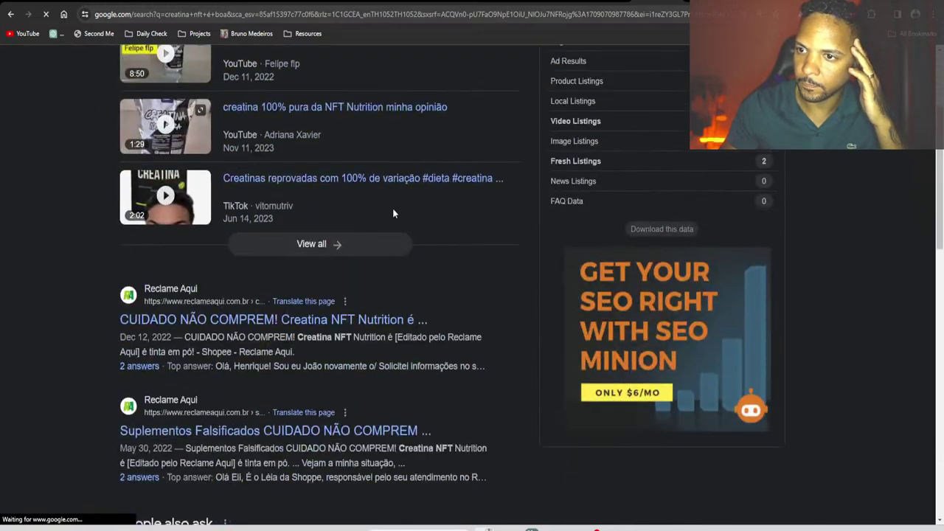
{"action": "scroll", "coordinate": [396, 222], "scroll_direction": "down", "scroll_amount": 3}
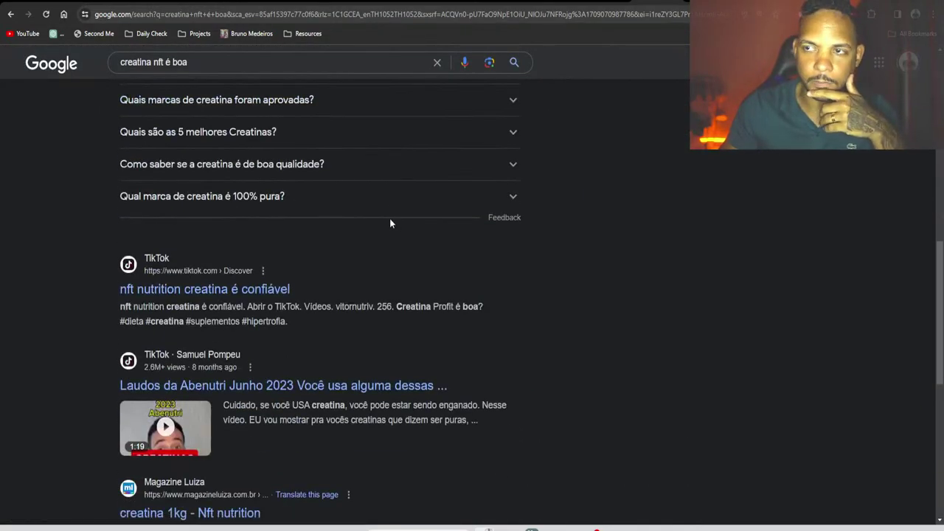
{"action": "scroll", "coordinate": [390, 218], "scroll_direction": "down", "scroll_amount": 3}
{"action": "scroll", "coordinate": [321, 219], "scroll_direction": "up", "scroll_amount": 8}
{"action": "scroll", "coordinate": [321, 214], "scroll_direction": "up", "scroll_amount": 4}
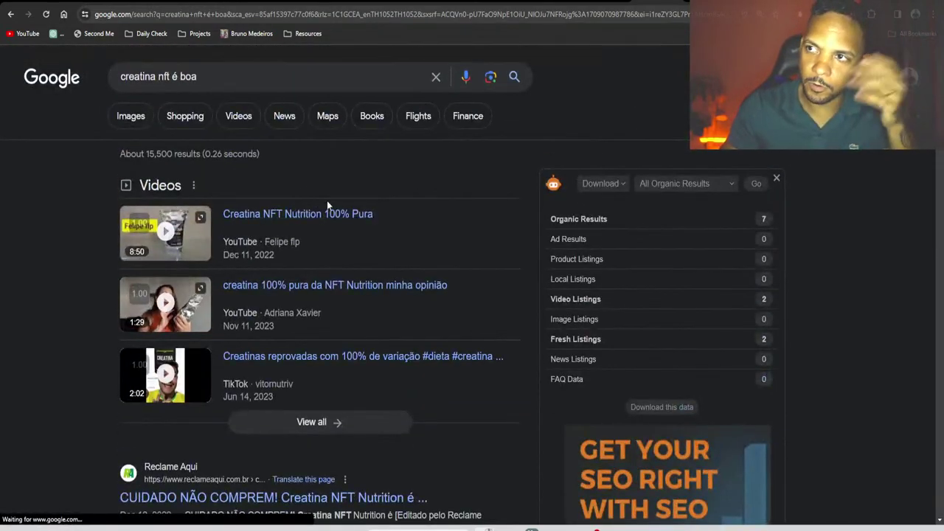
{"action": "scroll", "coordinate": [328, 213], "scroll_direction": "down", "scroll_amount": 10}
{"action": "scroll", "coordinate": [339, 230], "scroll_direction": "down", "scroll_amount": 1}
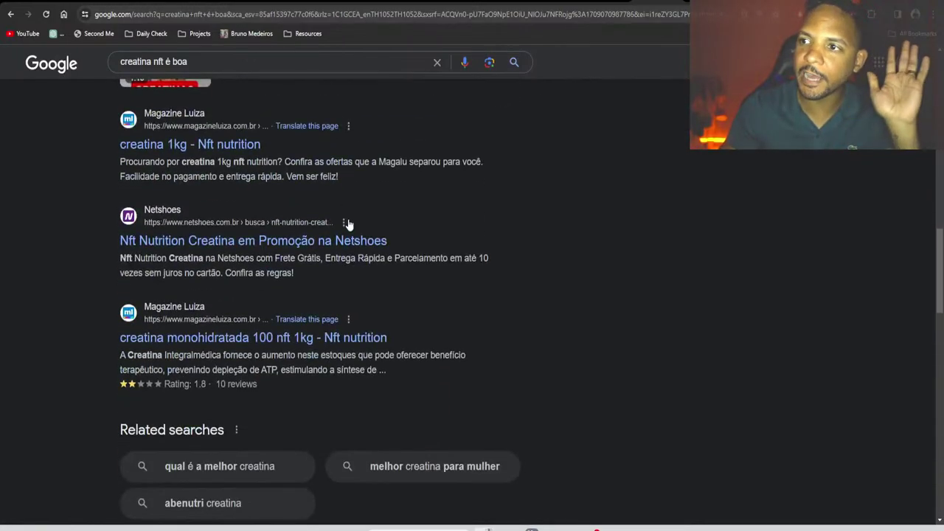
{"action": "scroll", "coordinate": [361, 238], "scroll_direction": "up", "scroll_amount": 1}
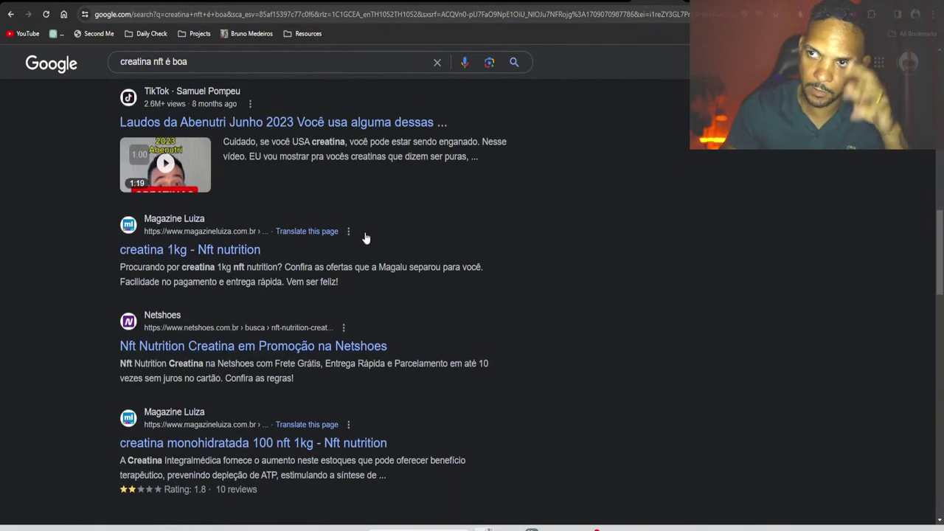
{"action": "scroll", "coordinate": [354, 227], "scroll_direction": "up", "scroll_amount": 2}
{"action": "scroll", "coordinate": [349, 236], "scroll_direction": "up", "scroll_amount": 4}
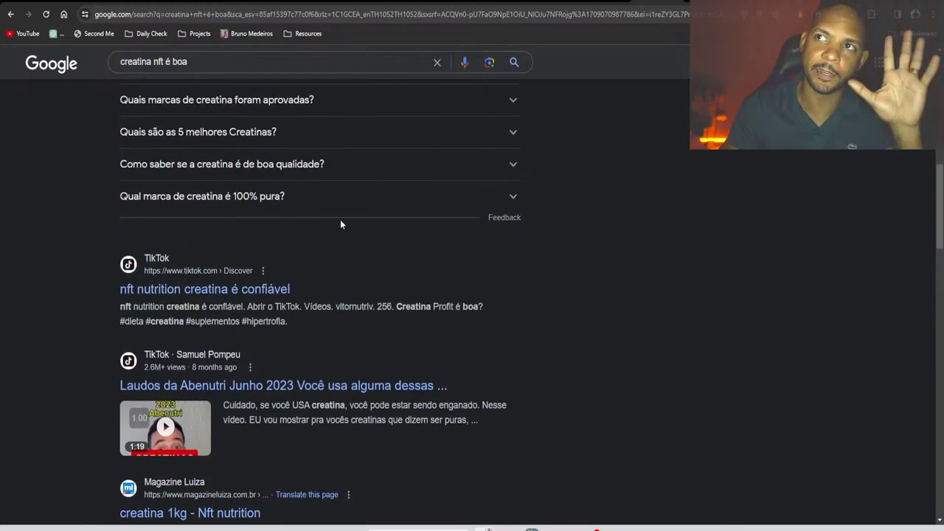
{"action": "scroll", "coordinate": [336, 232], "scroll_direction": "up", "scroll_amount": 5}
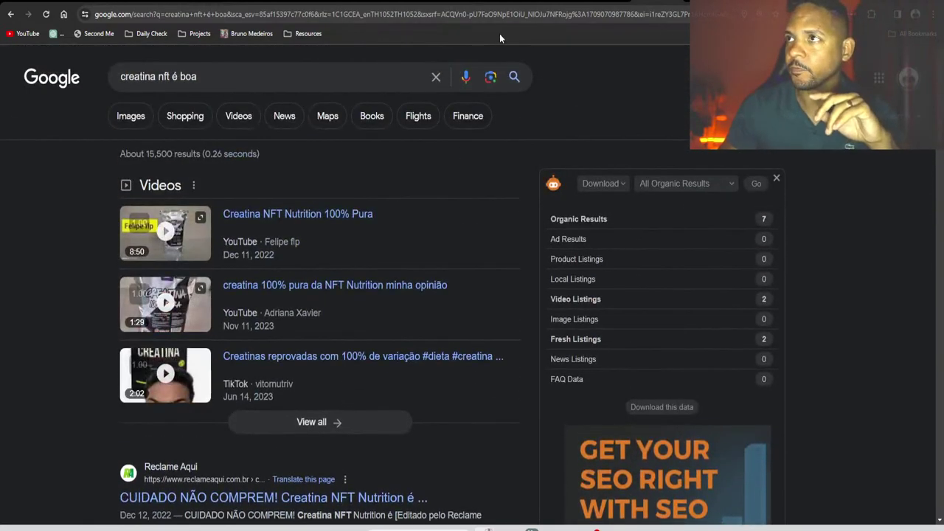
Switch back to Semrush, open the keyword overview for "creatina nft é boa" and review the search traffic in its SERP Analysis
{"action": "left_click", "coordinate": [328, 2]}
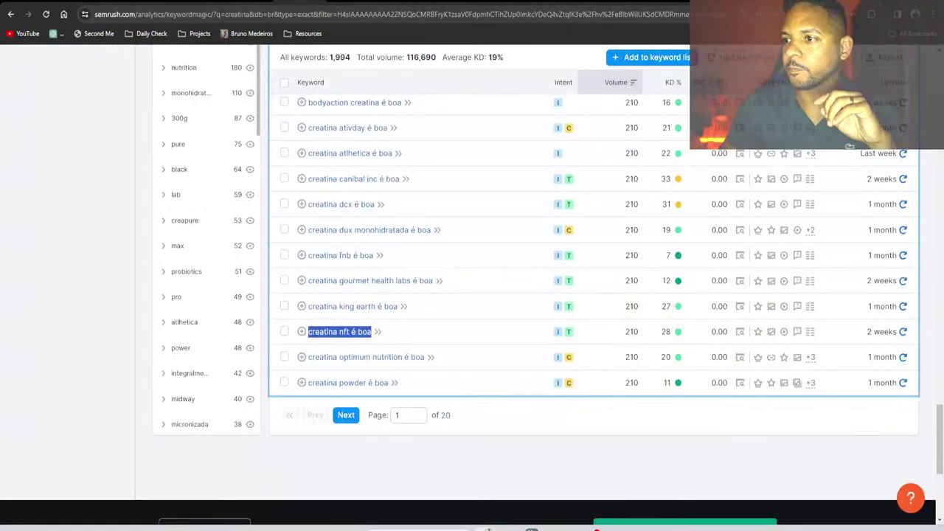
{"action": "left_click", "coordinate": [353, 339]}
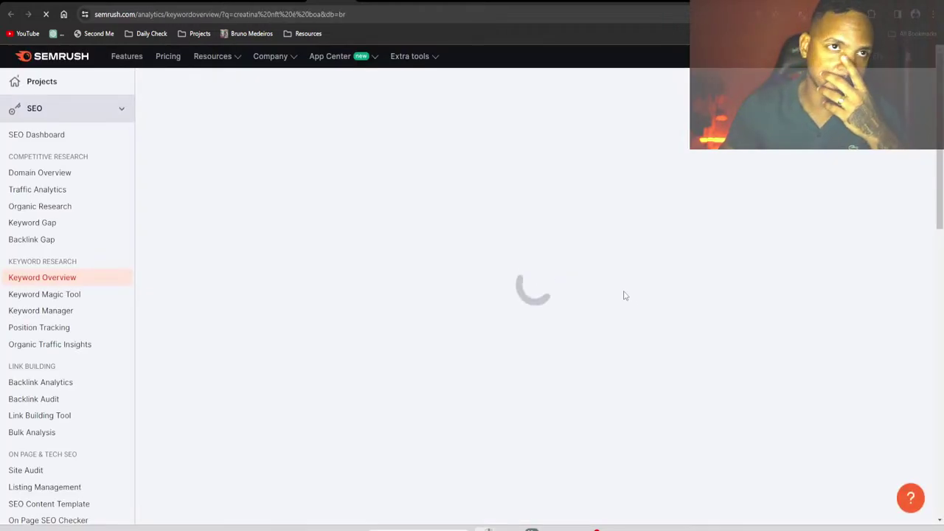
{"action": "scroll", "coordinate": [451, 321], "scroll_direction": "down", "scroll_amount": 8}
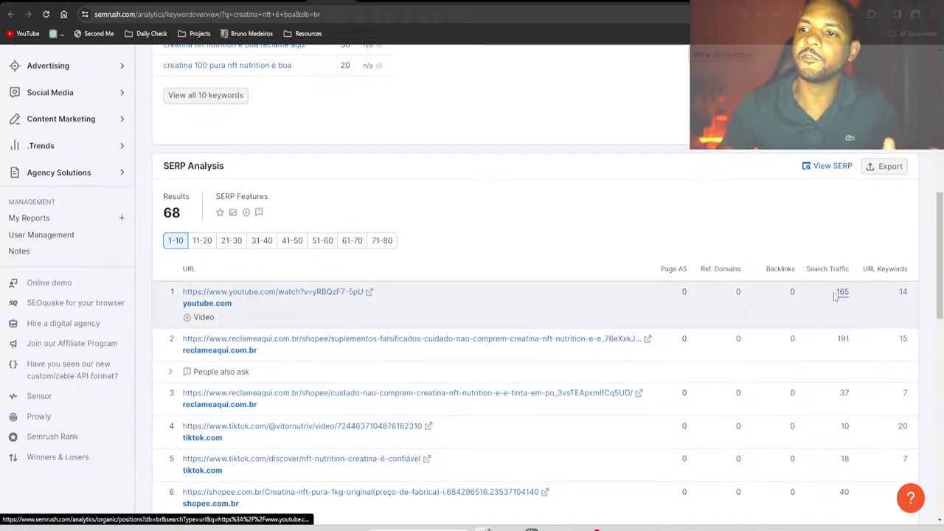
Search Google for "creatina nft preço" in a new tab and check the product's price
{"action": "key", "text": "ctrl+t"}
{"action": "type", "text": "crea"}
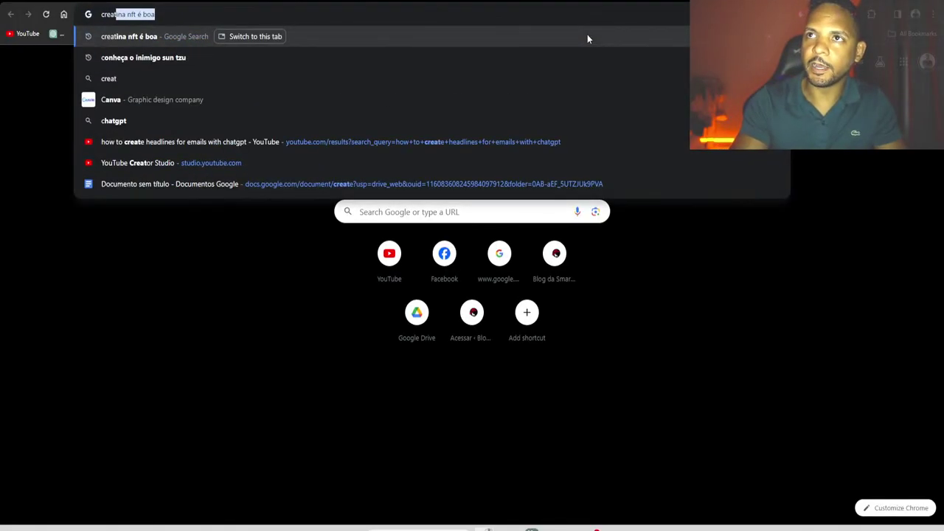
{"action": "type", "text": "tina nft preço"}
{"action": "key", "text": "Return"}
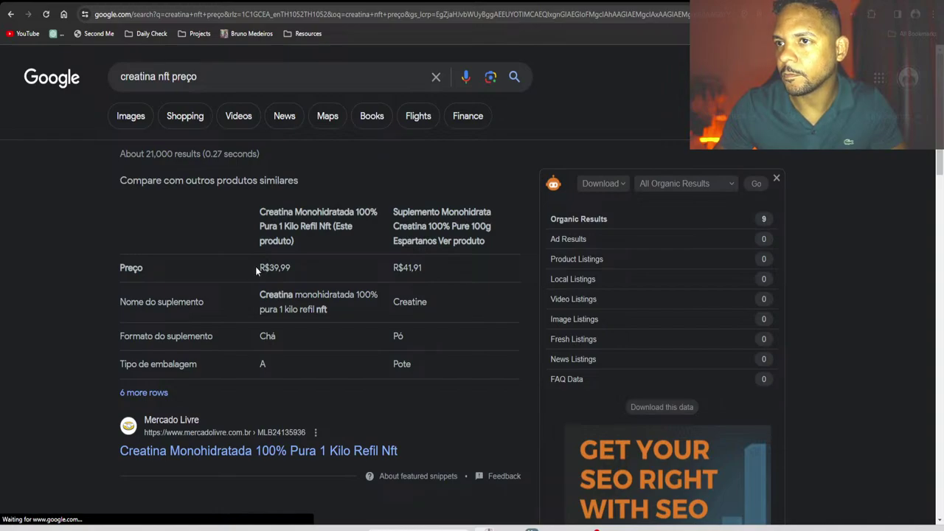
{"action": "left_click_drag", "start_coordinate": [256, 270], "coordinate": [433, 255]}
Switch to the SEO ROI spreadsheet and replace the first keyword with "Creatina nft é boa"
{"action": "key", "text": "ctrl+Tab"}
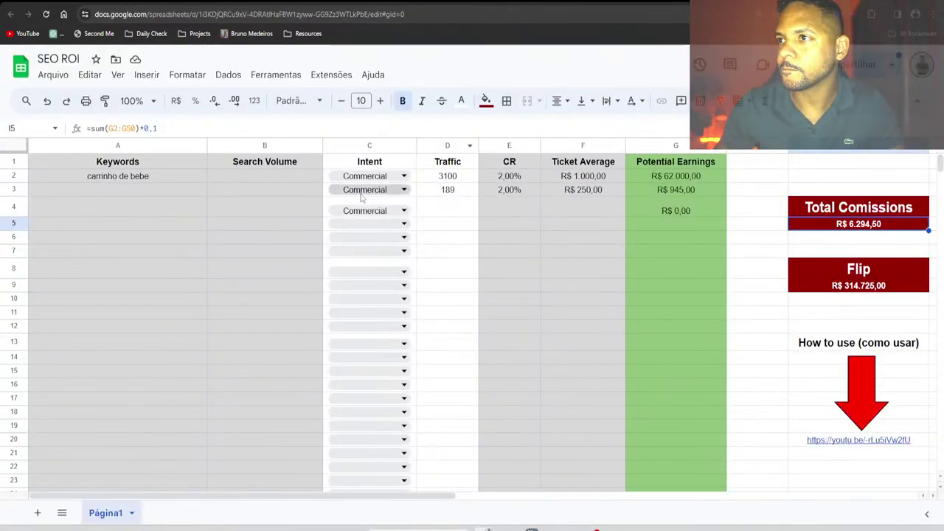
{"action": "left_click", "coordinate": [170, 174]}
{"action": "type", "text": "Creatina nft é boa"}
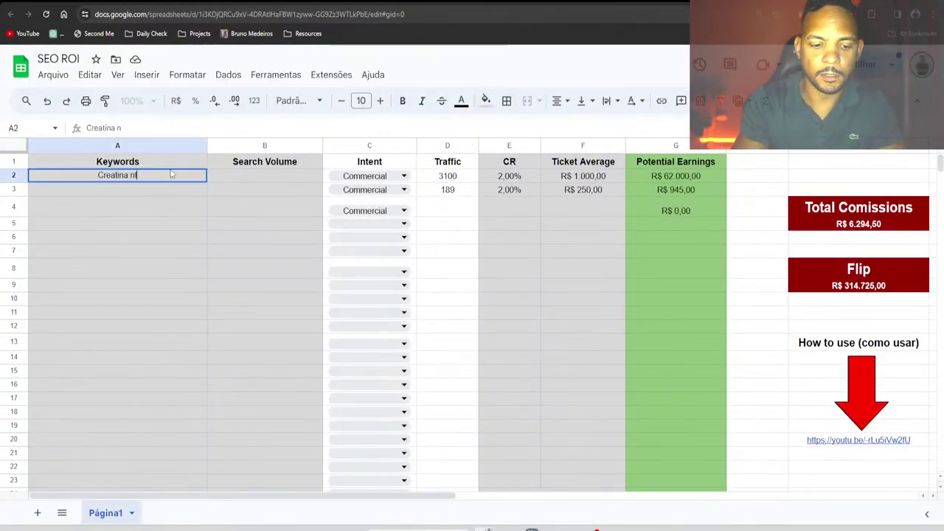
{"action": "key", "text": "Return"}
{"action": "left_click", "coordinate": [448, 176]}
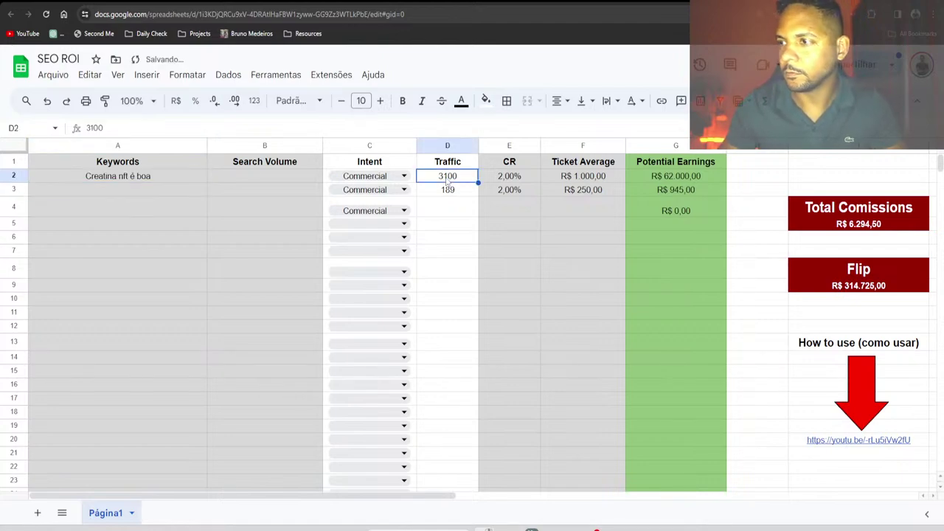
{"action": "type", "text": "40"}
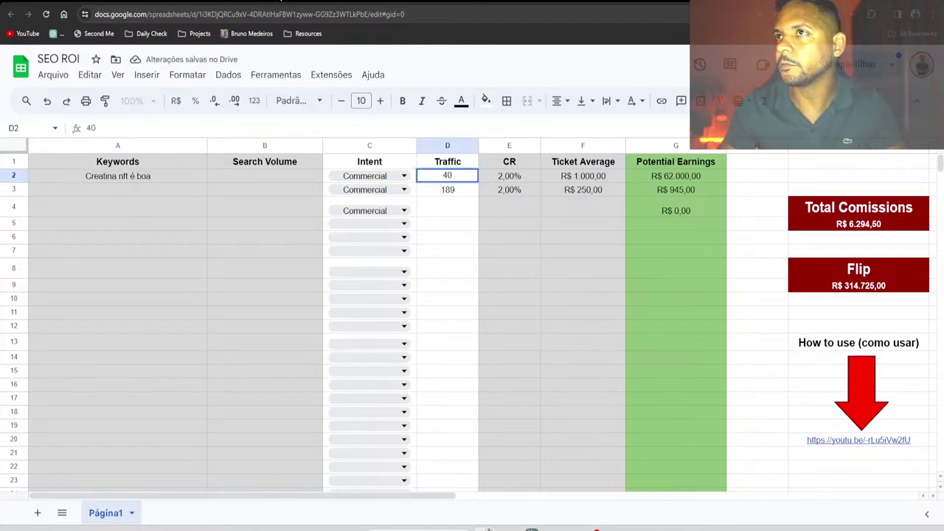
{"action": "left_click", "coordinate": [310, 3]}
{"action": "key", "text": "ctrl+shift+Tab"}
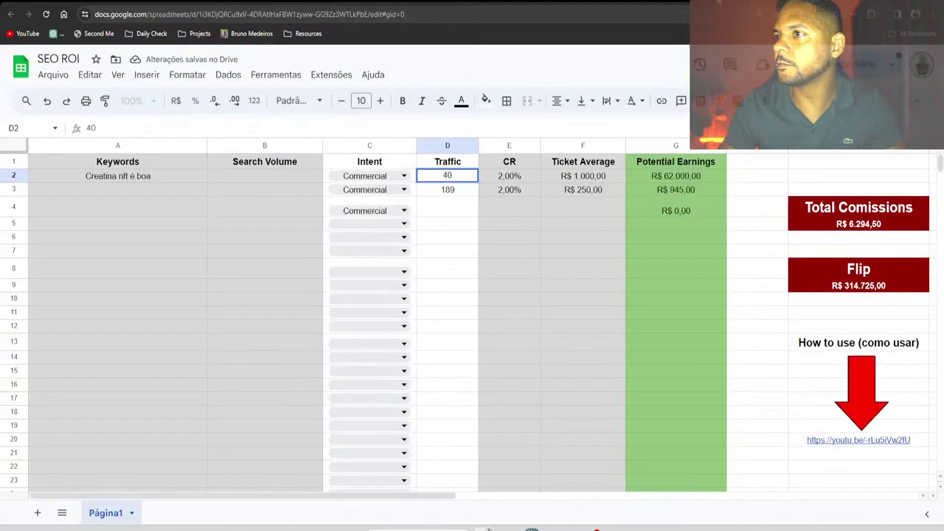
{"action": "left_click", "coordinate": [469, 211]}
Set the traffic of "Creatina nft é boa" to 165 and its ticket average to 40
{"action": "left_click", "coordinate": [455, 177]}
{"action": "type", "text": "165"}
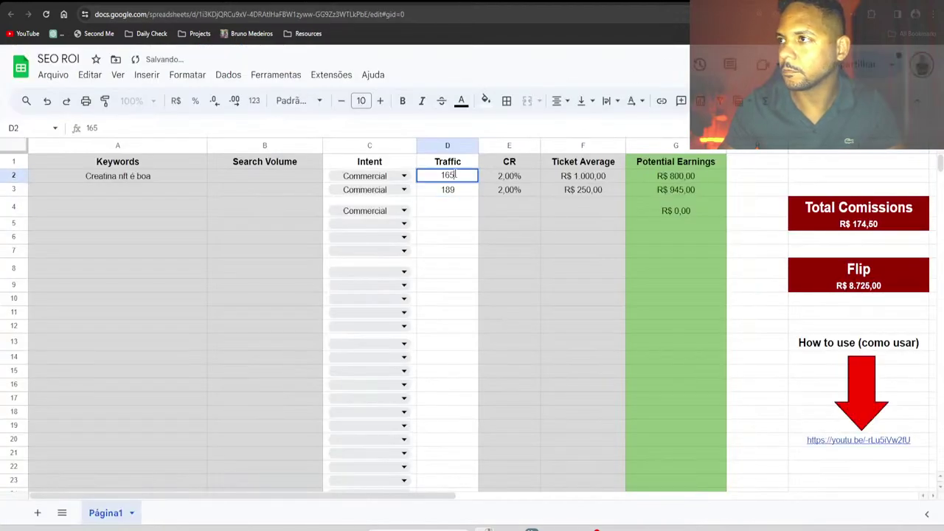
{"action": "key", "text": "Return"}
{"action": "left_click", "coordinate": [577, 180]}
{"action": "type", "text": "40"}
{"action": "key", "text": "Return"}
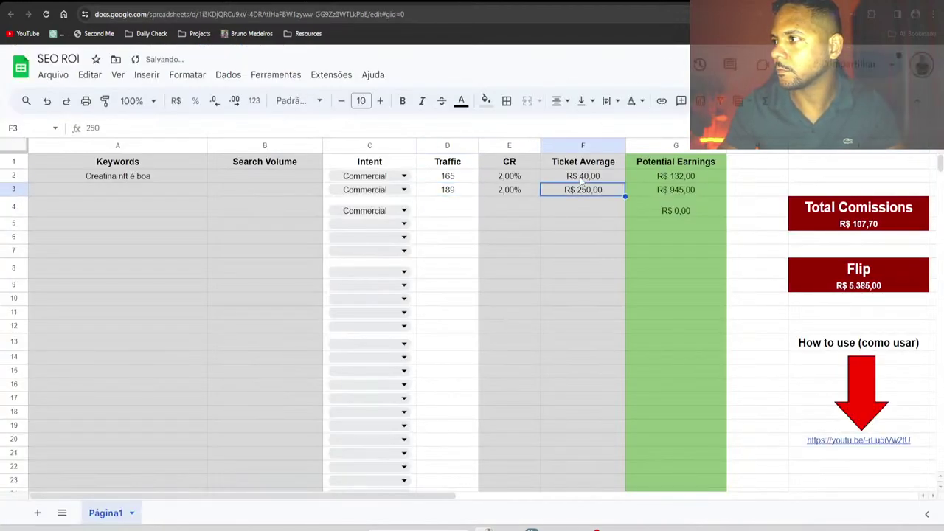
{"action": "left_click", "coordinate": [582, 224]}
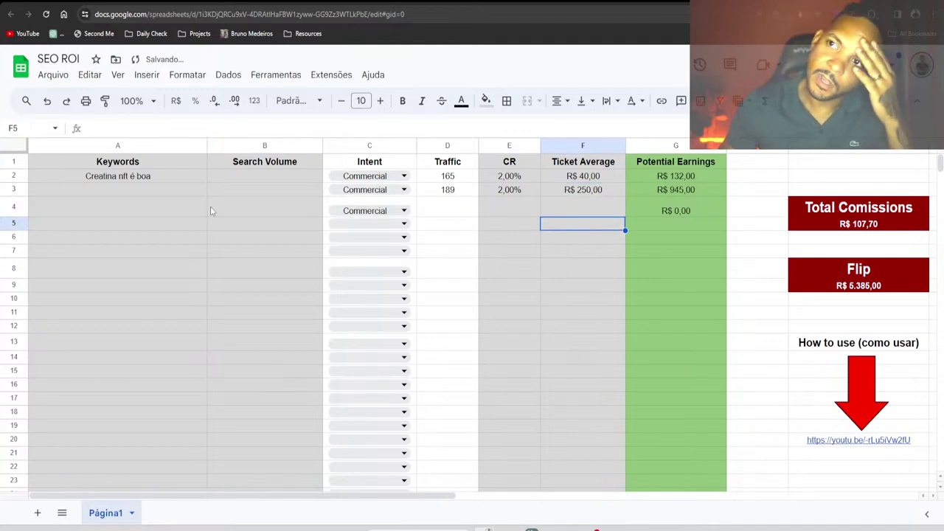
Examine the creatine keyword's ticket average and the estimated total commissions in the spreadsheet
{"action": "left_click", "coordinate": [146, 180]}
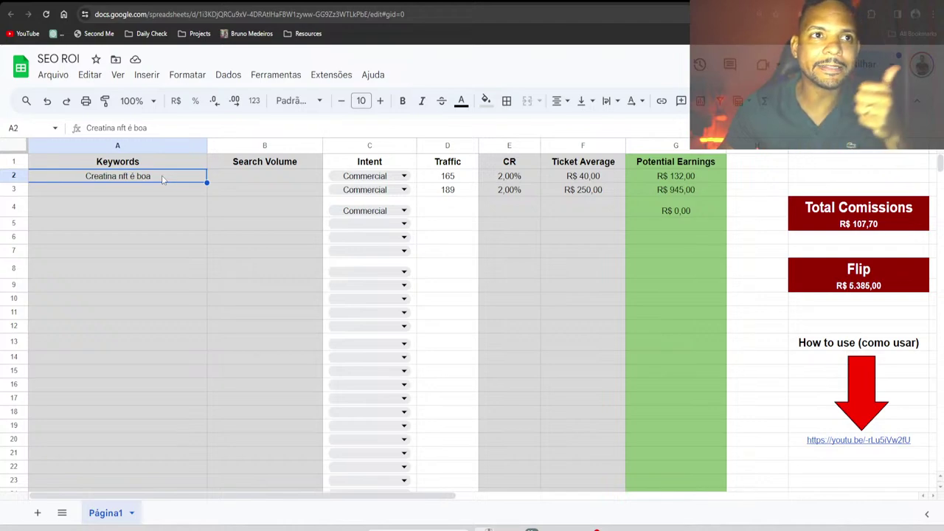
{"action": "left_click", "coordinate": [174, 208]}
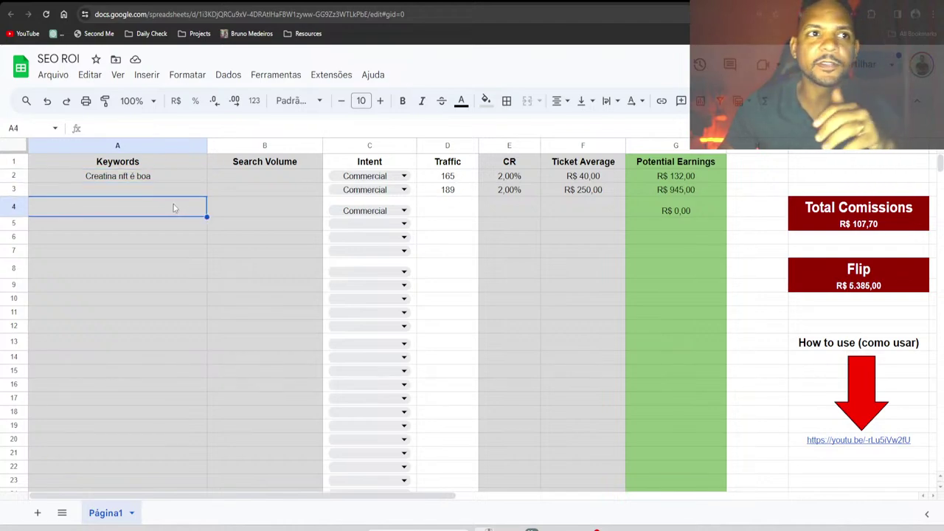
{"action": "left_click", "coordinate": [178, 178]}
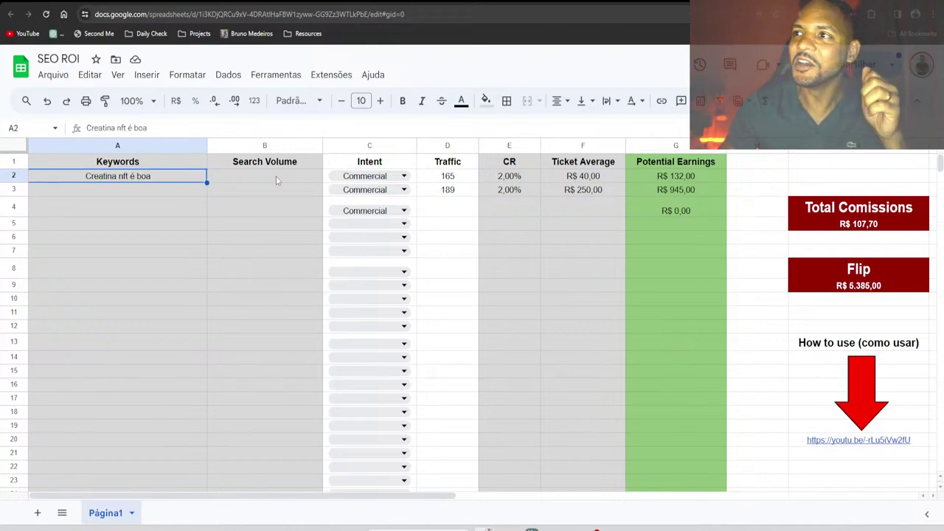
{"action": "left_click", "coordinate": [868, 225]}
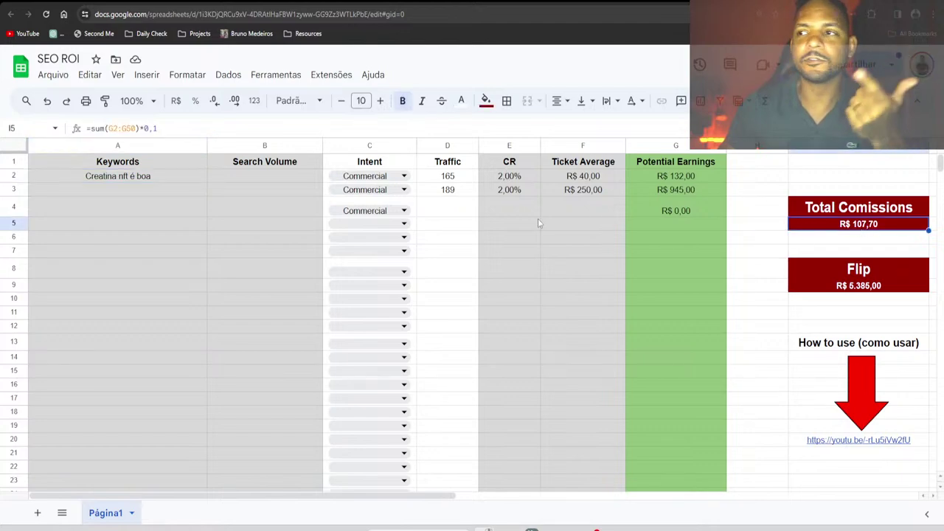
{"action": "left_click", "coordinate": [285, 205]}
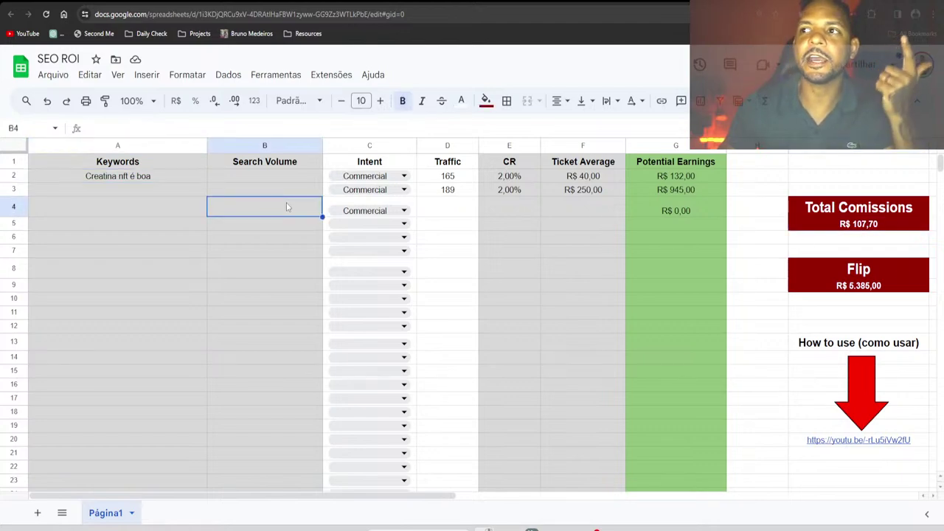
{"action": "left_click", "coordinate": [873, 227]}
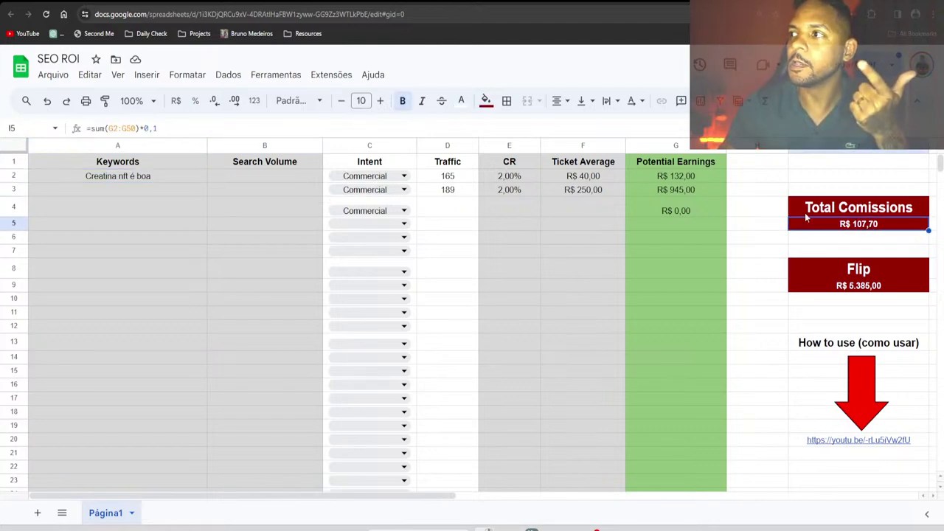
{"action": "left_click", "coordinate": [559, 177]}
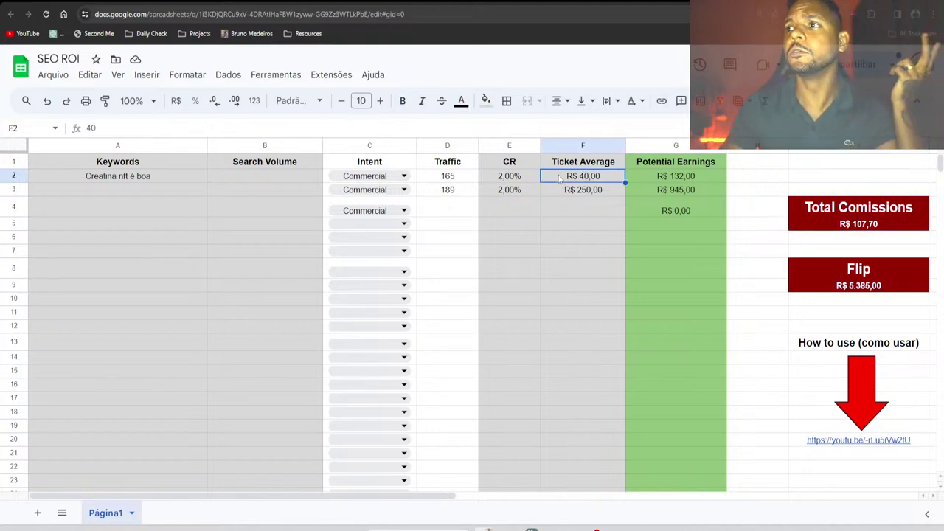
{"action": "left_click", "coordinate": [589, 242]}
{"action": "left_click", "coordinate": [145, 179]}
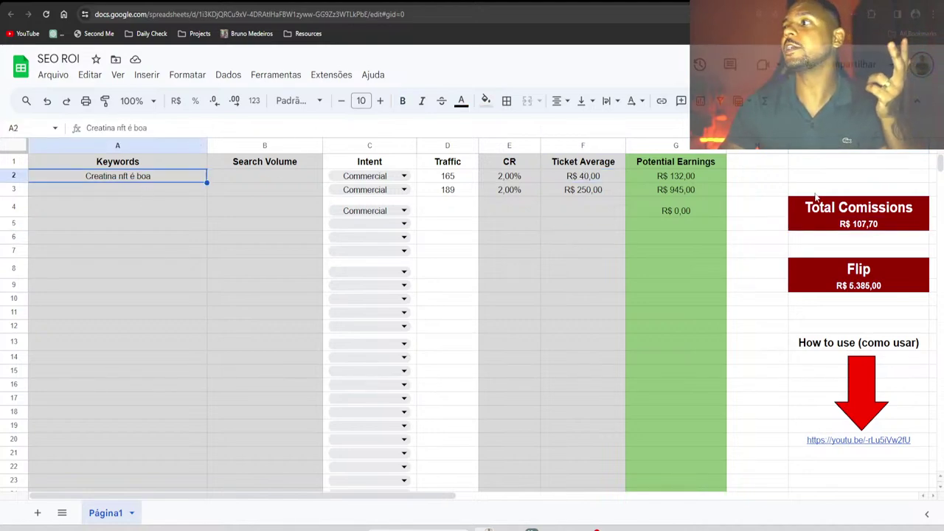
{"action": "left_click", "coordinate": [882, 231]}
{"action": "left_click", "coordinate": [612, 225]}
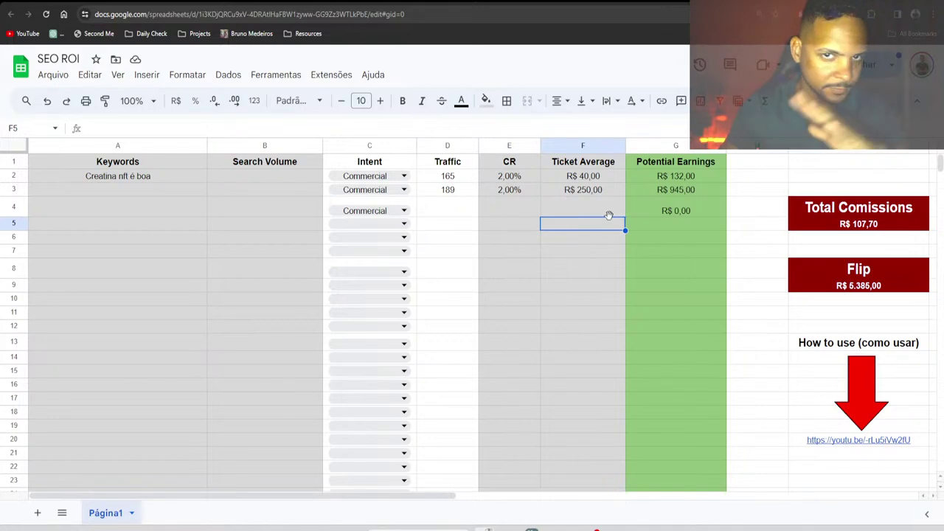
Go back to the Google results for "creatina nft é boa" and examine the videos, stores and complaint pages listed for it
{"action": "left_click", "coordinate": [280, 3]}
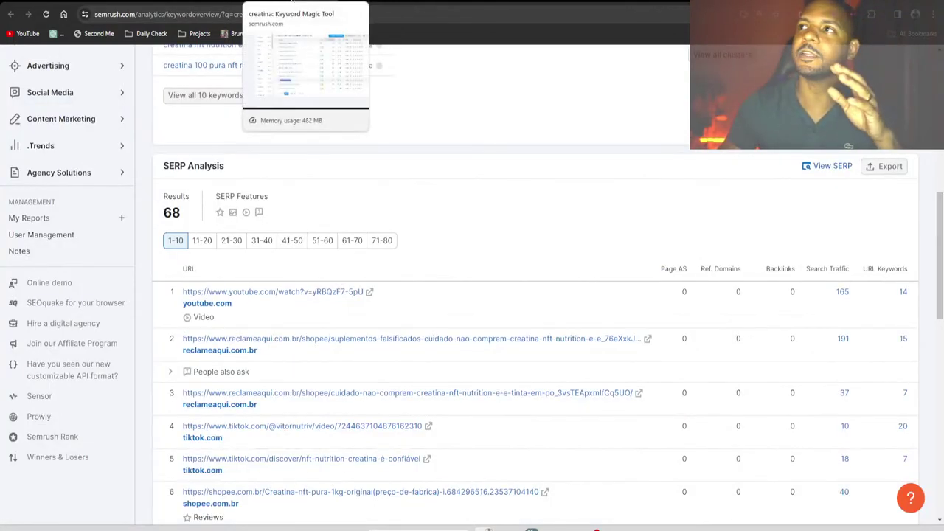
{"action": "left_click", "coordinate": [555, 3]}
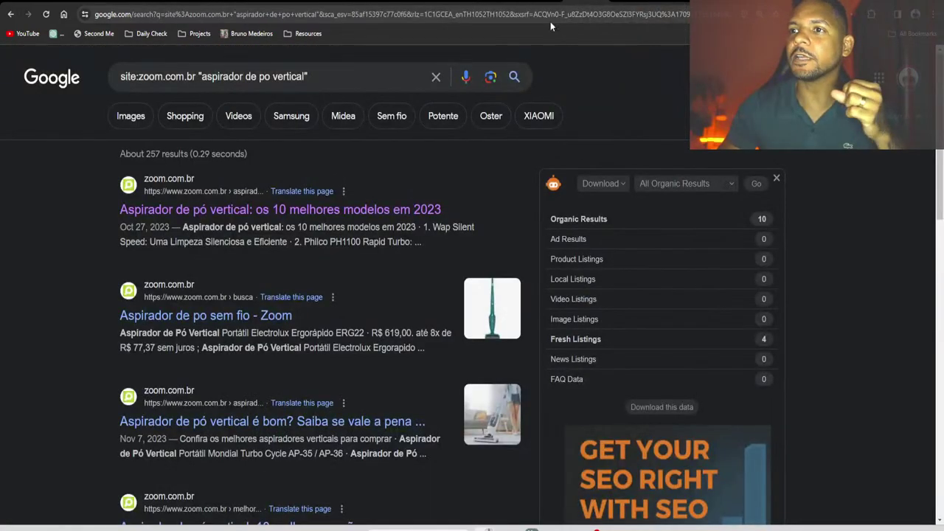
{"action": "left_click", "coordinate": [590, 2]}
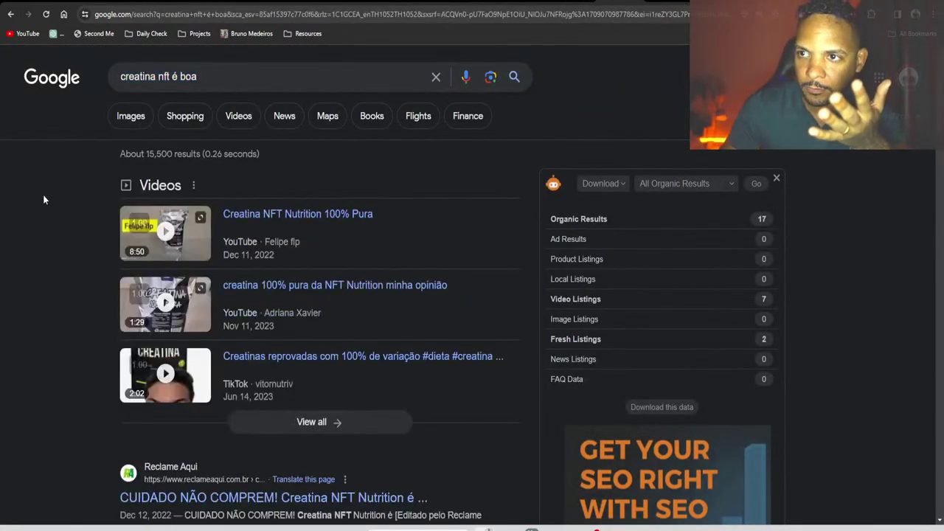
{"action": "scroll", "coordinate": [291, 181], "scroll_direction": "down", "scroll_amount": 3}
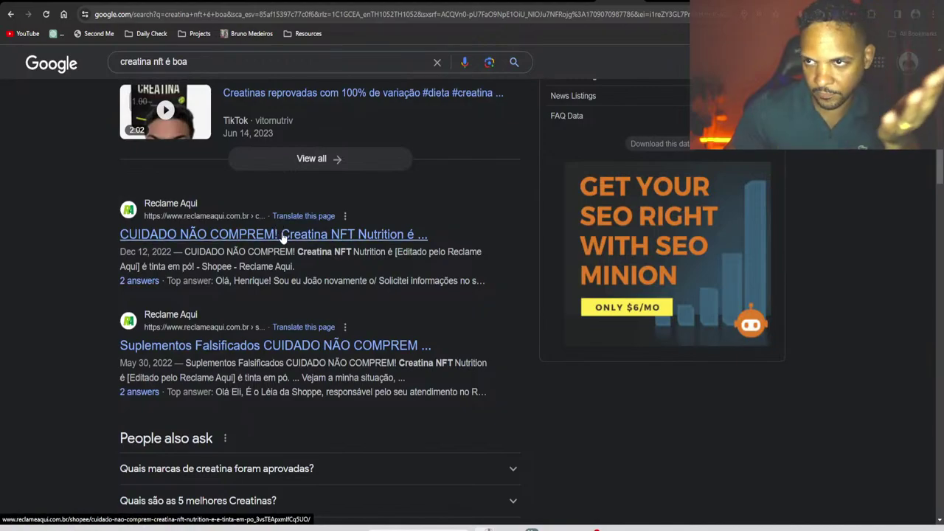
{"action": "scroll", "coordinate": [250, 246], "scroll_direction": "down", "scroll_amount": 5}
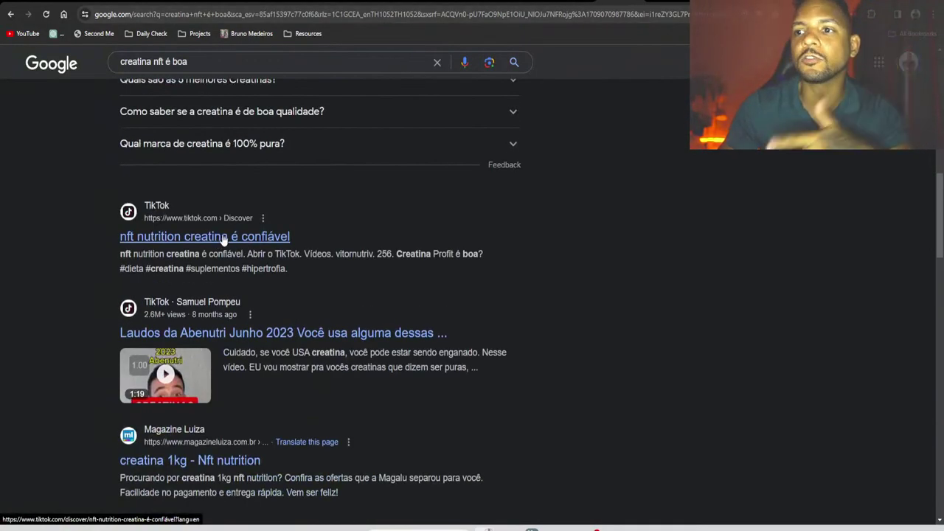
{"action": "scroll", "coordinate": [219, 245], "scroll_direction": "down", "scroll_amount": 2}
{"action": "scroll", "coordinate": [188, 302], "scroll_direction": "down", "scroll_amount": 3}
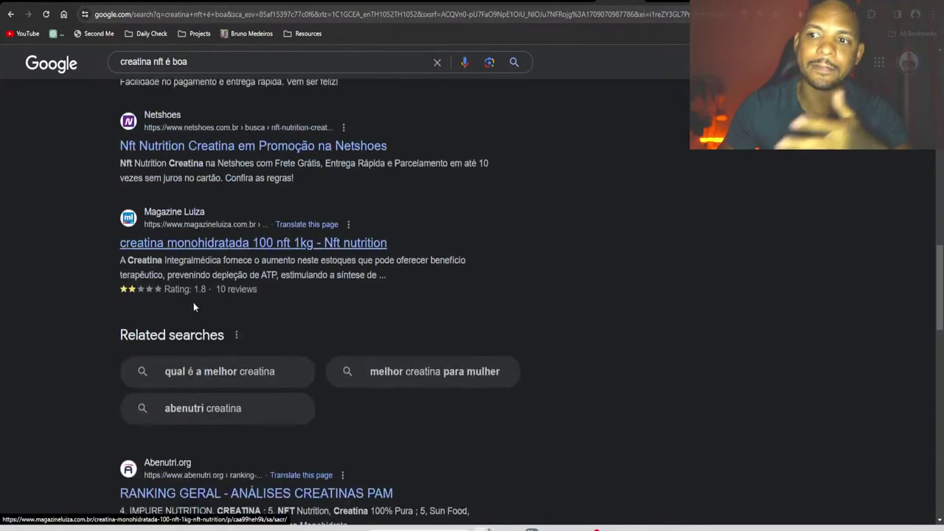
{"action": "scroll", "coordinate": [305, 229], "scroll_direction": "down", "scroll_amount": 3}
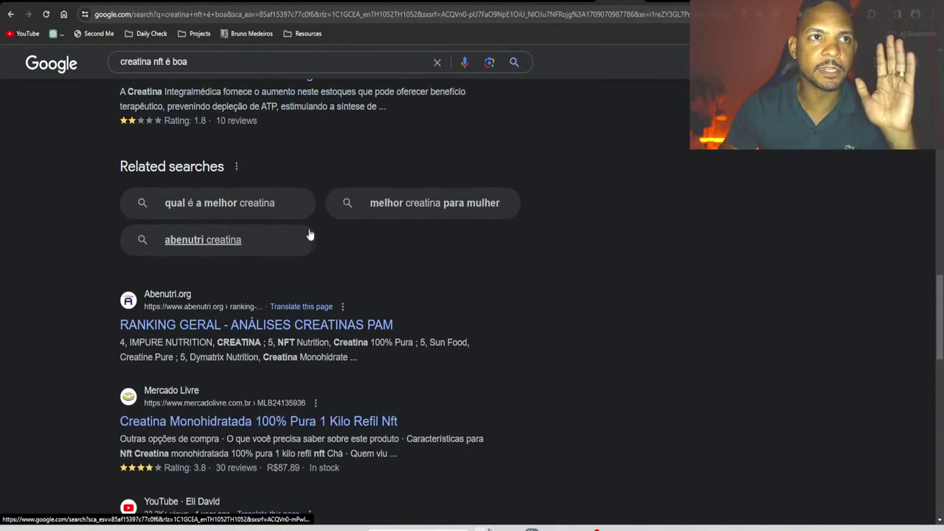
{"action": "scroll", "coordinate": [419, 258], "scroll_direction": "up", "scroll_amount": 15}
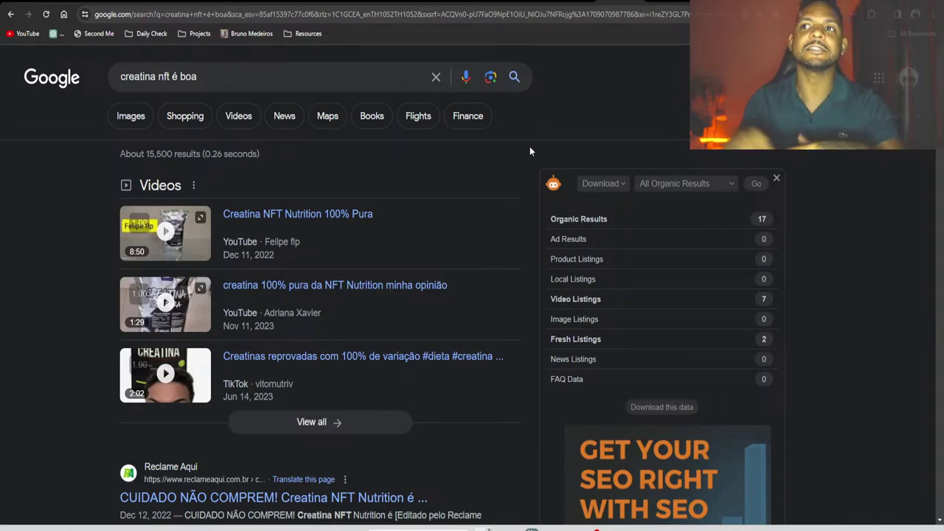
{"action": "scroll", "coordinate": [526, 148], "scroll_direction": "down", "scroll_amount": 15}
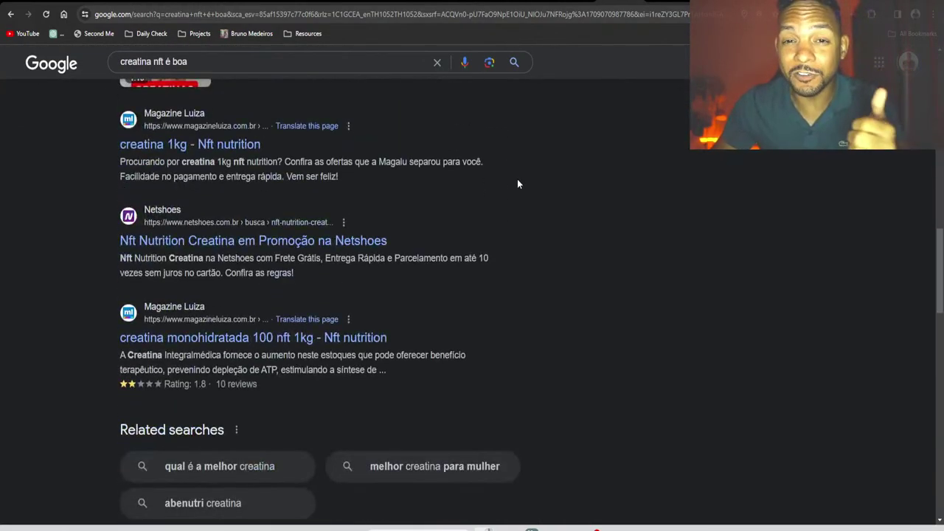
{"action": "scroll", "coordinate": [517, 184], "scroll_direction": "down", "scroll_amount": 3}
{"action": "scroll", "coordinate": [517, 183], "scroll_direction": "down", "scroll_amount": 5}
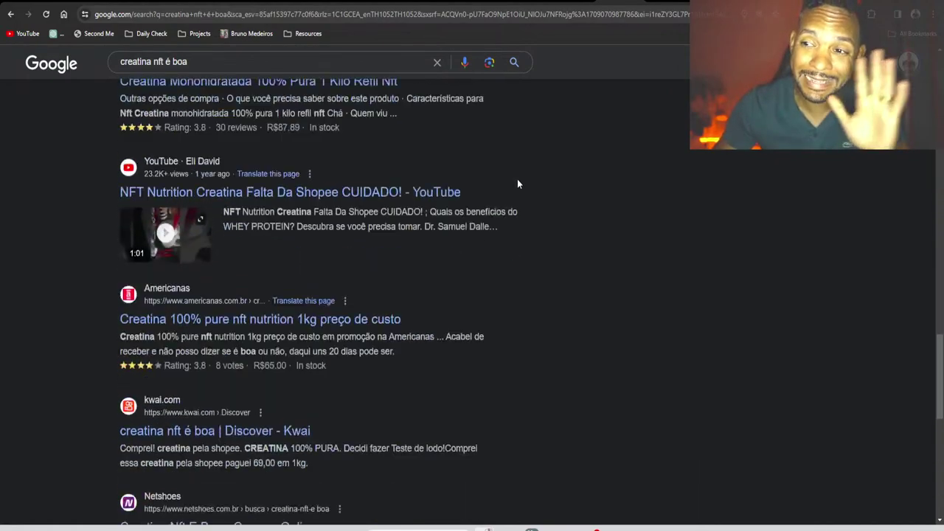
{"action": "scroll", "coordinate": [517, 184], "scroll_direction": "down", "scroll_amount": 3}
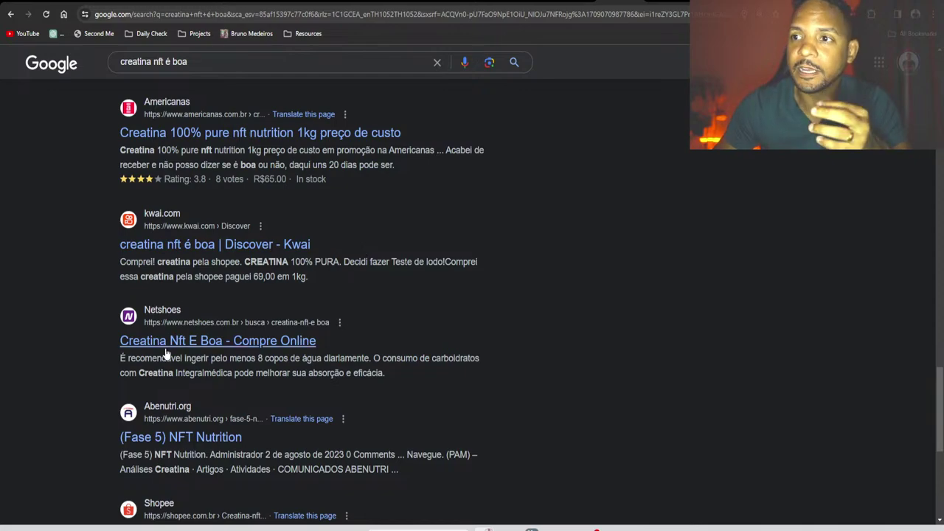
Open the Netshoes result "Creatina Nft E Boa - Compre Online" in a new tab, look through its products and close it
{"action": "right_click", "coordinate": [231, 349]}
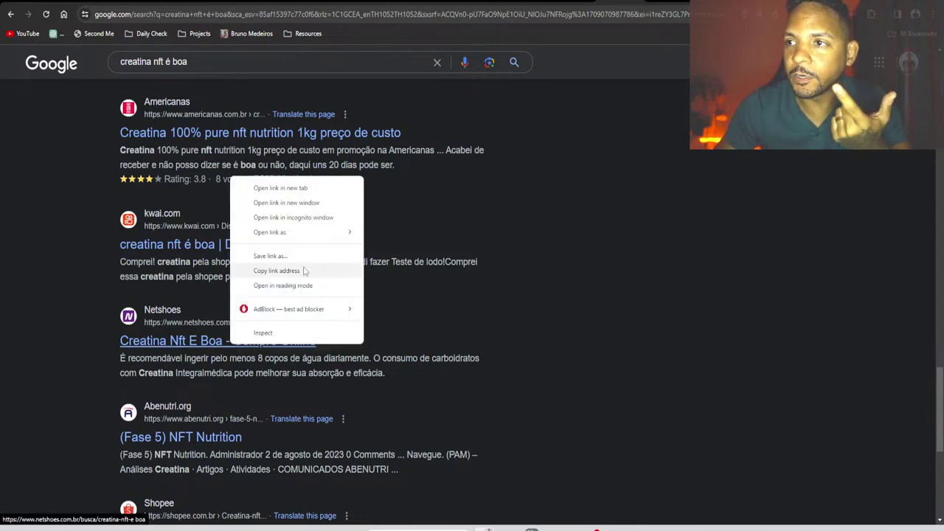
{"action": "left_click", "coordinate": [258, 187]}
{"action": "left_click", "coordinate": [624, 2]}
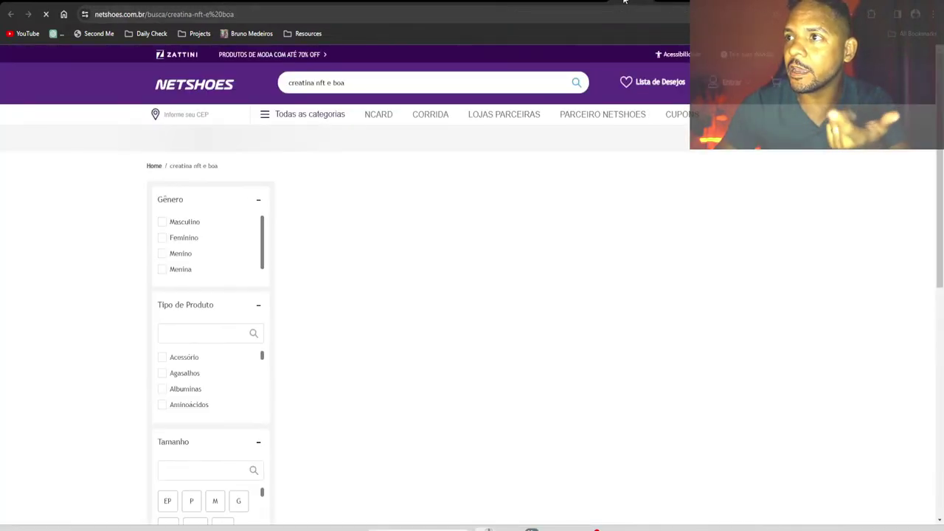
{"action": "scroll", "coordinate": [512, 221], "scroll_direction": "down", "scroll_amount": 2}
{"action": "scroll", "coordinate": [512, 224], "scroll_direction": "down", "scroll_amount": 6}
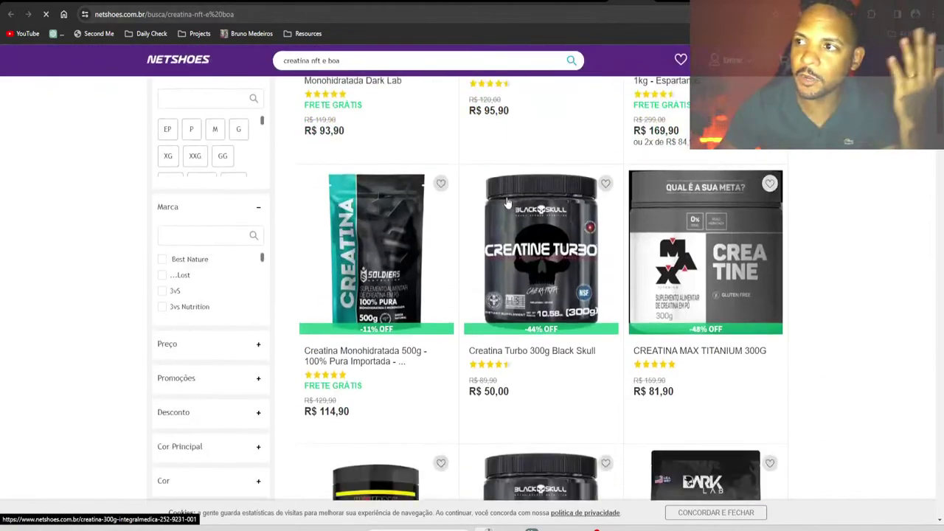
{"action": "key", "text": "ctrl+w"}
Examine the remaining lower-ranked Google results for "creatina nft é boa"
{"action": "scroll", "coordinate": [531, 267], "scroll_direction": "down", "scroll_amount": 10}
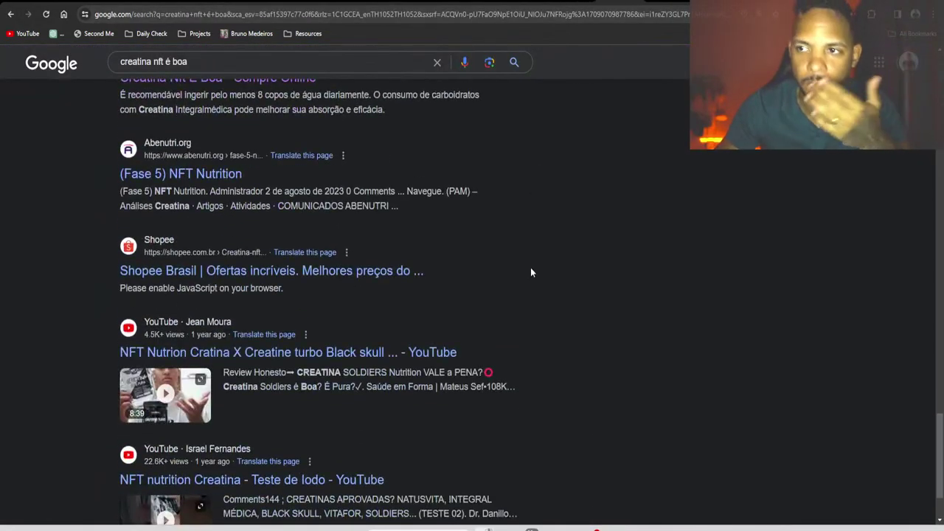
{"action": "scroll", "coordinate": [529, 273], "scroll_direction": "down", "scroll_amount": 2}
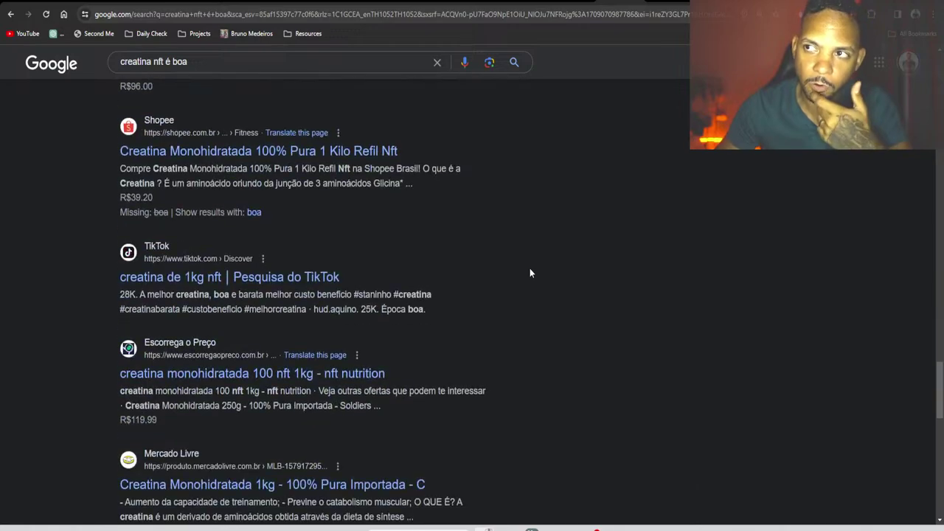
{"action": "scroll", "coordinate": [530, 273], "scroll_direction": "down", "scroll_amount": 2}
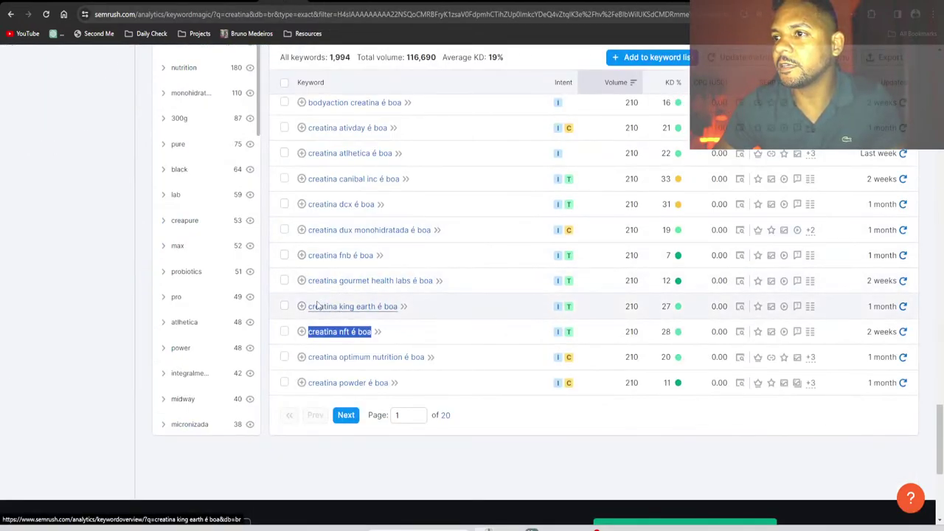
Copy the keyword "creatina king earth é boa" from the Semrush list and search Google for it
{"action": "left_click_drag", "start_coordinate": [310, 307], "coordinate": [398, 306]}
{"action": "key", "text": "ctrl+c"}
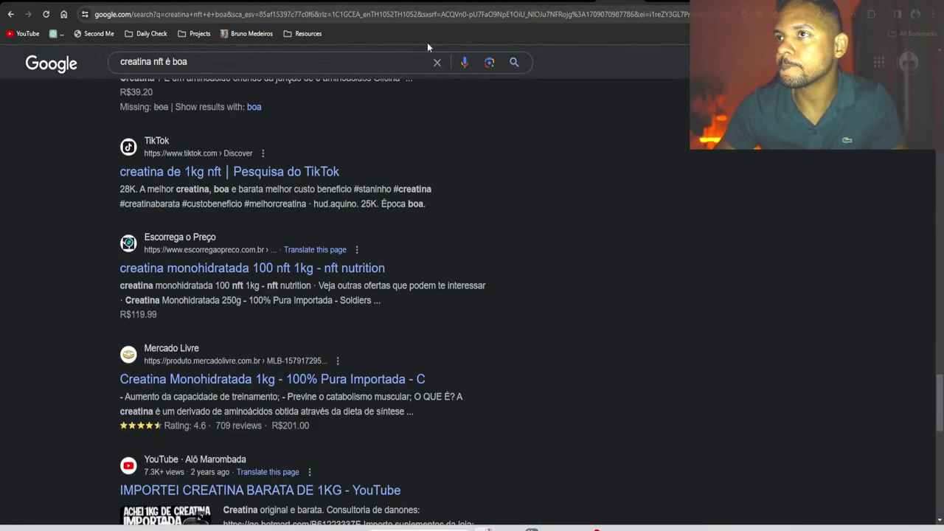
{"action": "left_click", "coordinate": [294, 61]}
{"action": "key", "text": "ctrl+a"}
{"action": "key", "text": "ctrl+v"}
{"action": "key", "text": "Return"}
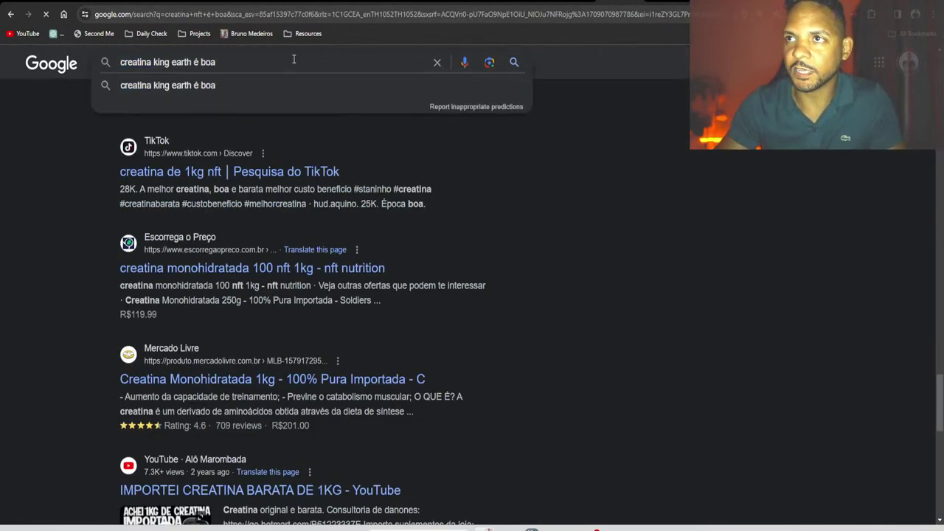
Examine the Google results for "creatina king earth é boa", from the videos and stores to the related searches
{"action": "scroll", "coordinate": [485, 200], "scroll_direction": "down", "scroll_amount": 3}
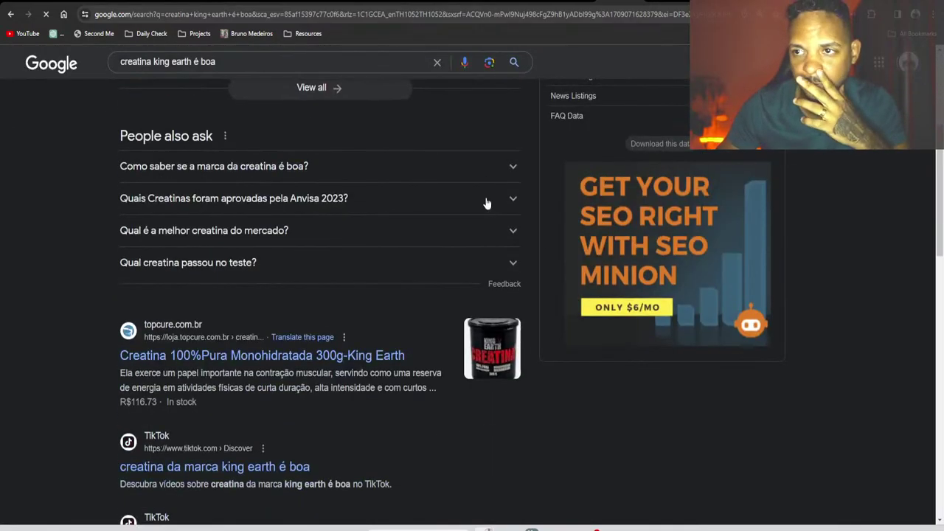
{"action": "scroll", "coordinate": [486, 204], "scroll_direction": "down", "scroll_amount": 2}
{"action": "scroll", "coordinate": [271, 268], "scroll_direction": "down", "scroll_amount": 1}
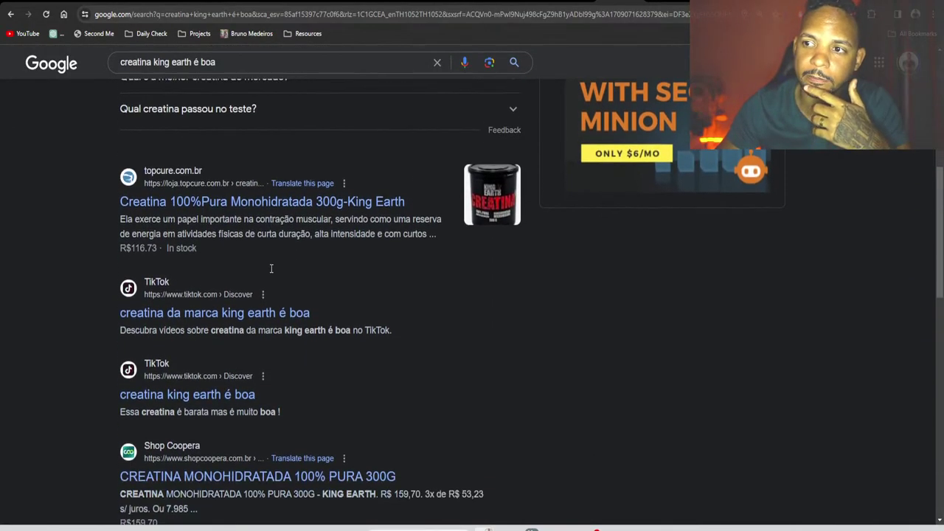
{"action": "scroll", "coordinate": [270, 269], "scroll_direction": "down", "scroll_amount": 1}
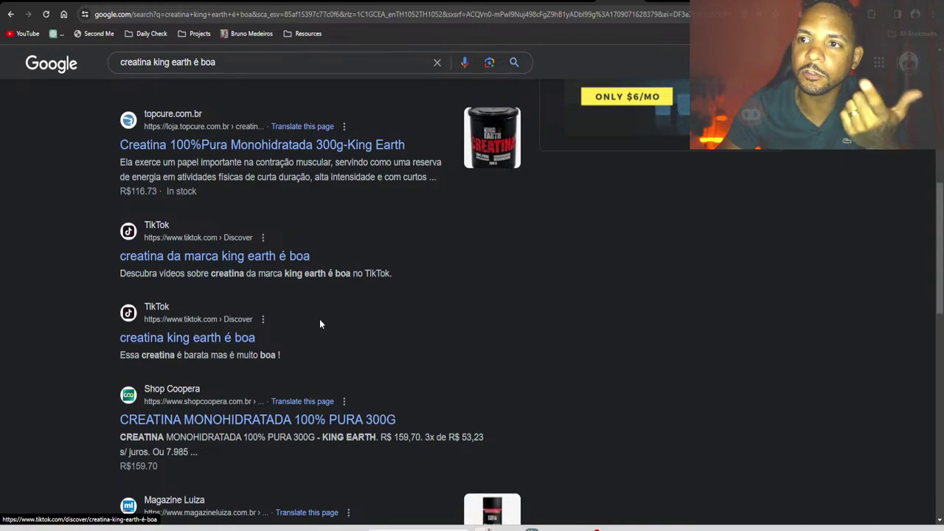
{"action": "scroll", "coordinate": [320, 323], "scroll_direction": "down", "scroll_amount": 3}
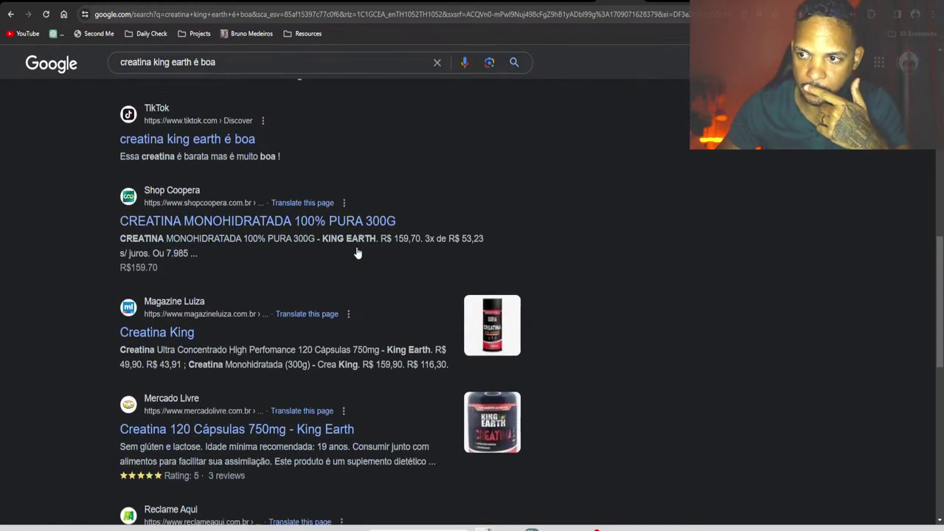
{"action": "scroll", "coordinate": [357, 247], "scroll_direction": "down", "scroll_amount": 4}
{"action": "scroll", "coordinate": [357, 247], "scroll_direction": "down", "scroll_amount": 3}
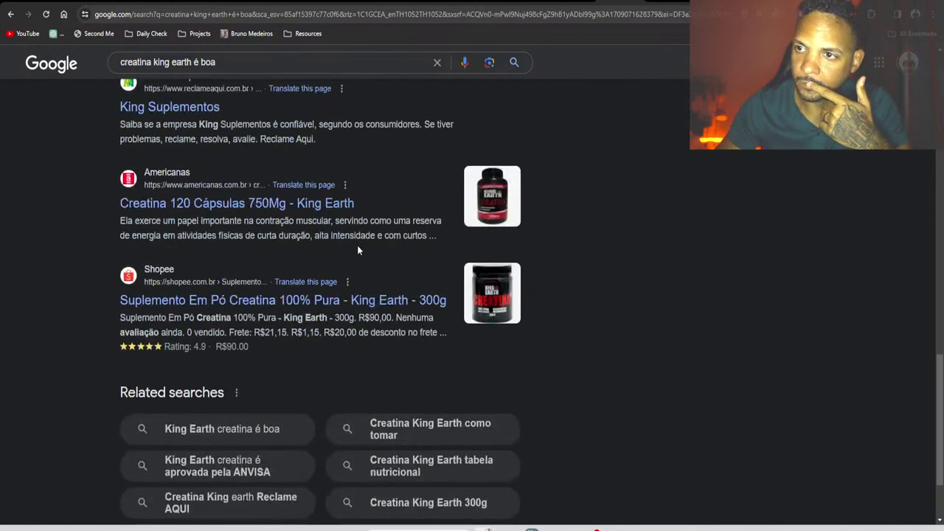
{"action": "scroll", "coordinate": [358, 250], "scroll_direction": "up", "scroll_amount": 15}
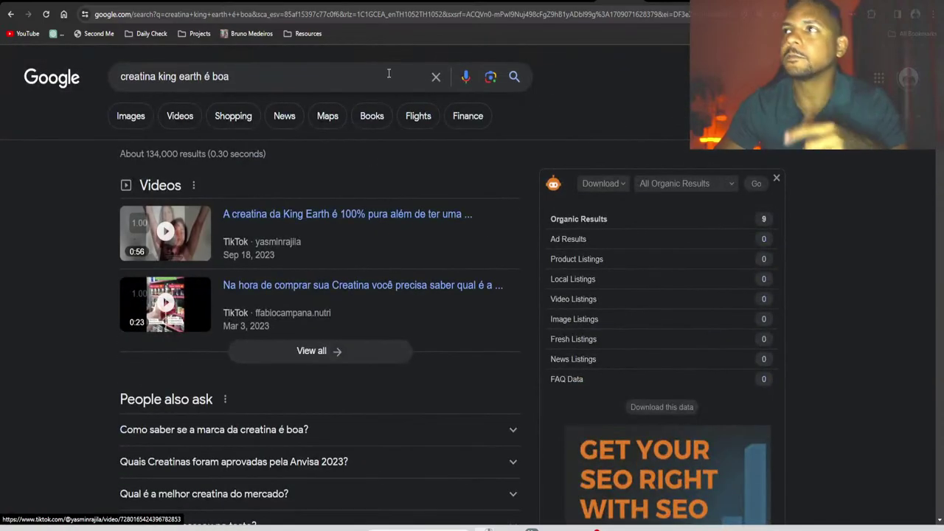
Return to the Semrush keyword list, open the overview of "creatina king earth é boa" and examine its SERP Analysis
{"action": "left_click", "coordinate": [323, 1]}
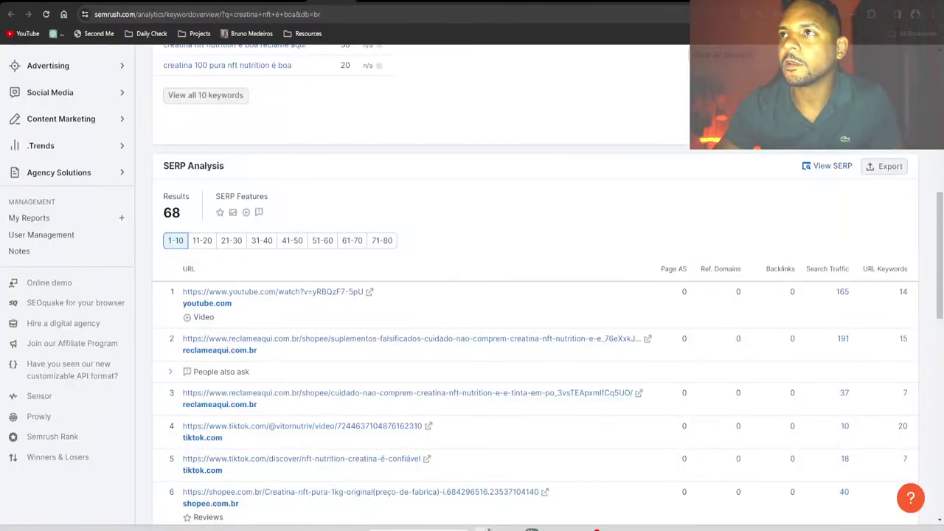
{"action": "left_click", "coordinate": [318, 3]}
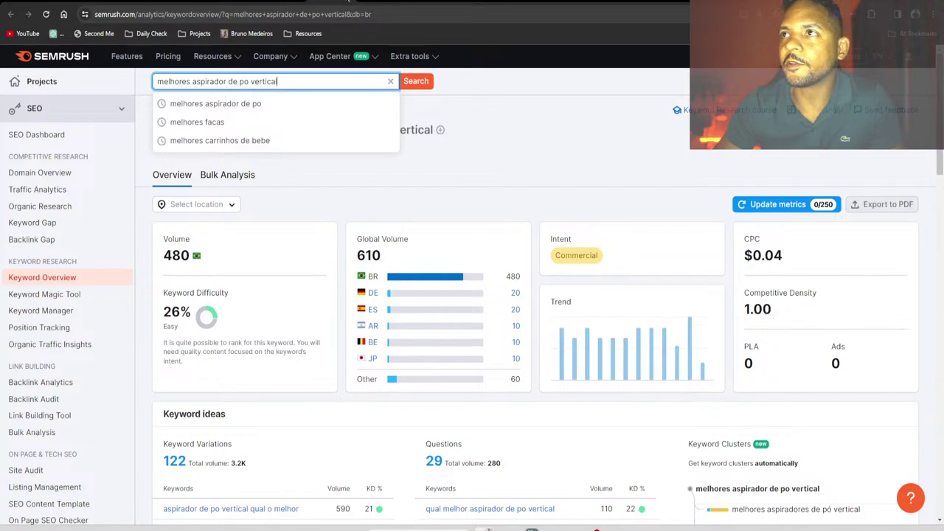
{"action": "left_click", "coordinate": [347, 2]}
{"action": "left_click", "coordinate": [317, 2]}
{"action": "left_click", "coordinate": [287, 2]}
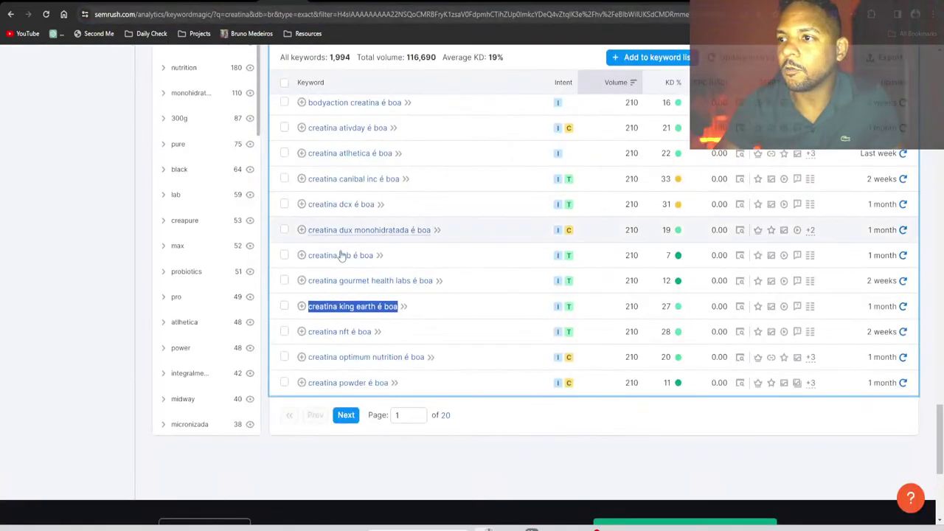
{"action": "left_click", "coordinate": [364, 309]}
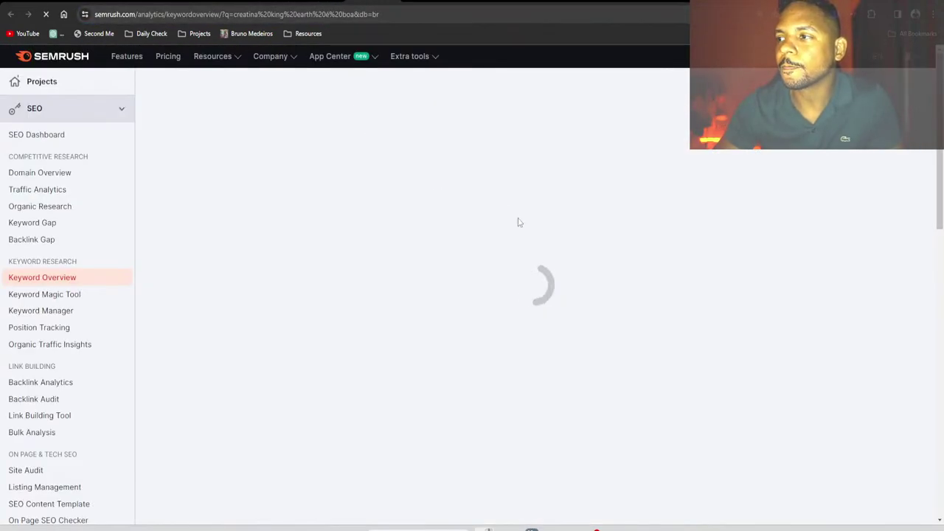
{"action": "scroll", "coordinate": [508, 290], "scroll_direction": "down", "scroll_amount": 5}
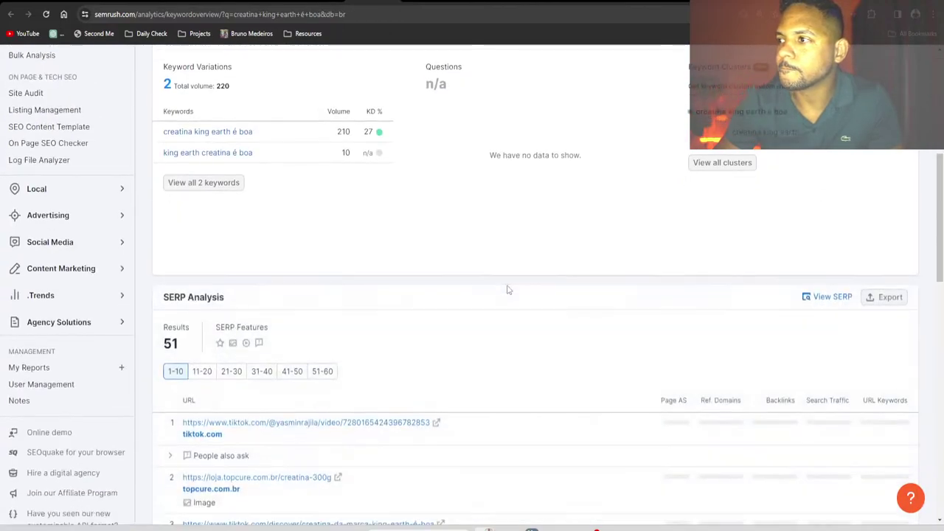
{"action": "scroll", "coordinate": [507, 290], "scroll_direction": "down", "scroll_amount": 3}
Switch to the SEO ROI spreadsheet and set row 3's traffic to 52 and its ticket average to R$ 60
{"action": "key", "text": "ctrl+Tab"}
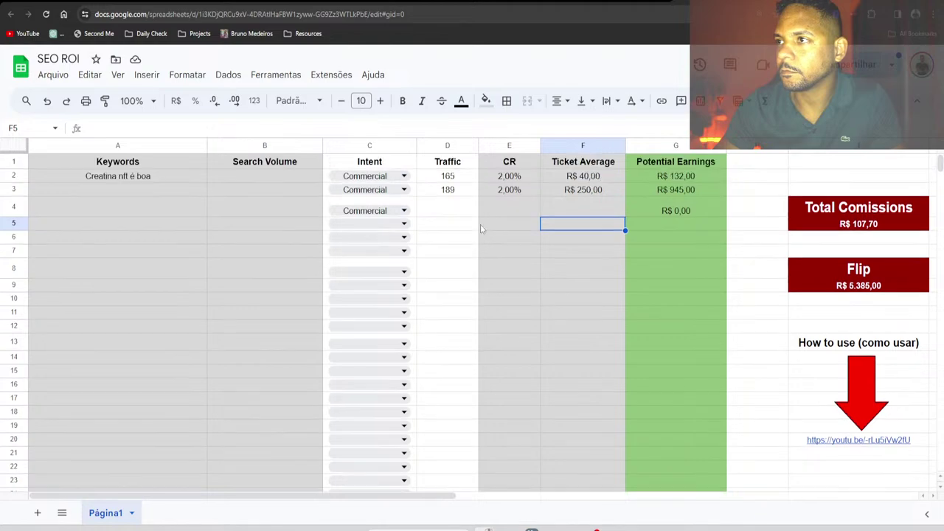
{"action": "left_click", "coordinate": [456, 191]}
{"action": "type", "text": "52"}
{"action": "key", "text": "Return"}
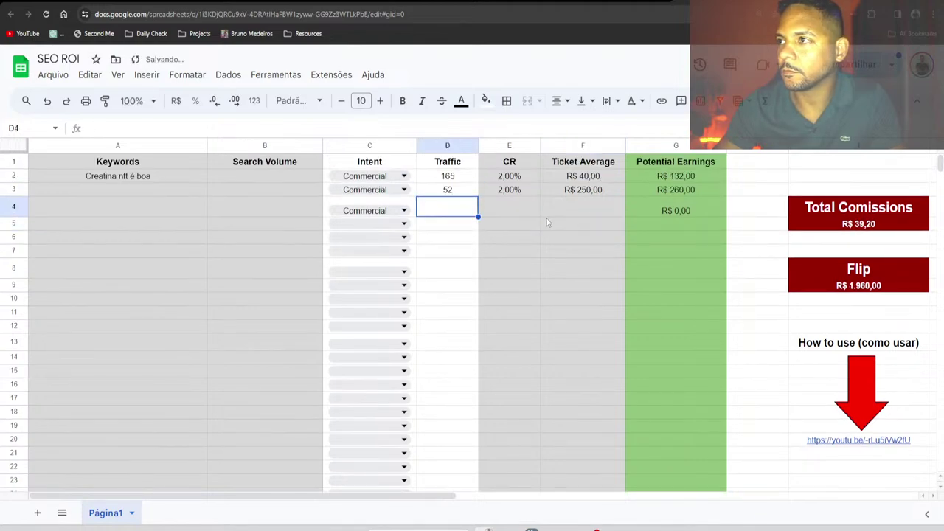
{"action": "left_click", "coordinate": [608, 193]}
{"action": "type", "text": "60"}
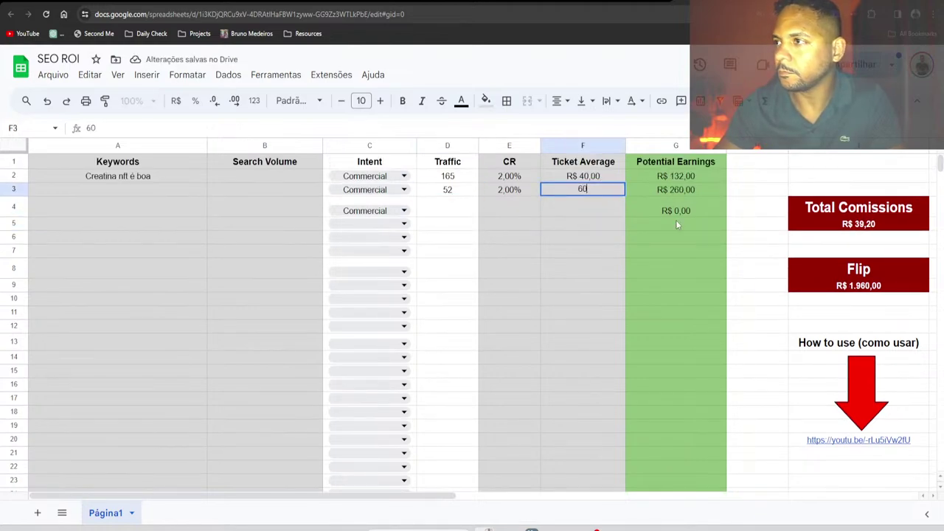
{"action": "key", "text": "Return"}
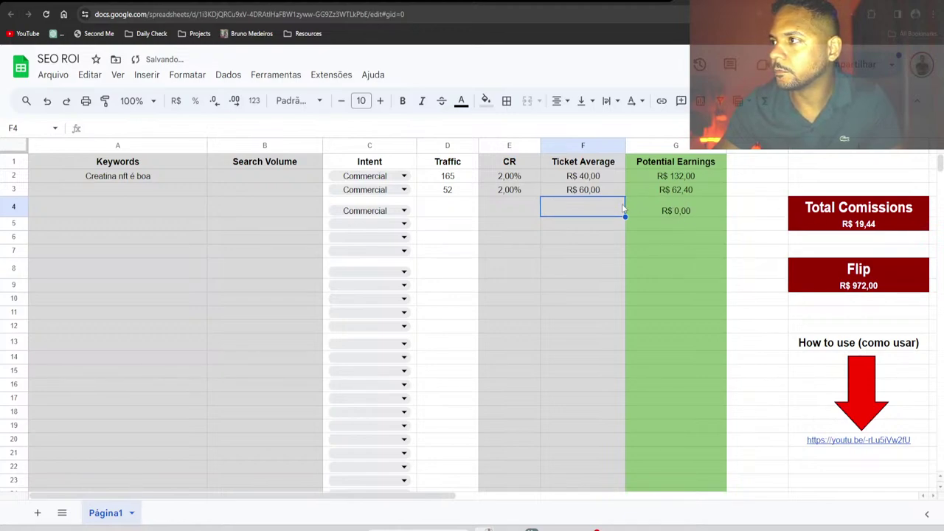
Undo the last ticket average and traffic changes in row 3
{"action": "left_click", "coordinate": [596, 191]}
{"action": "key", "text": "ctrl+z"}
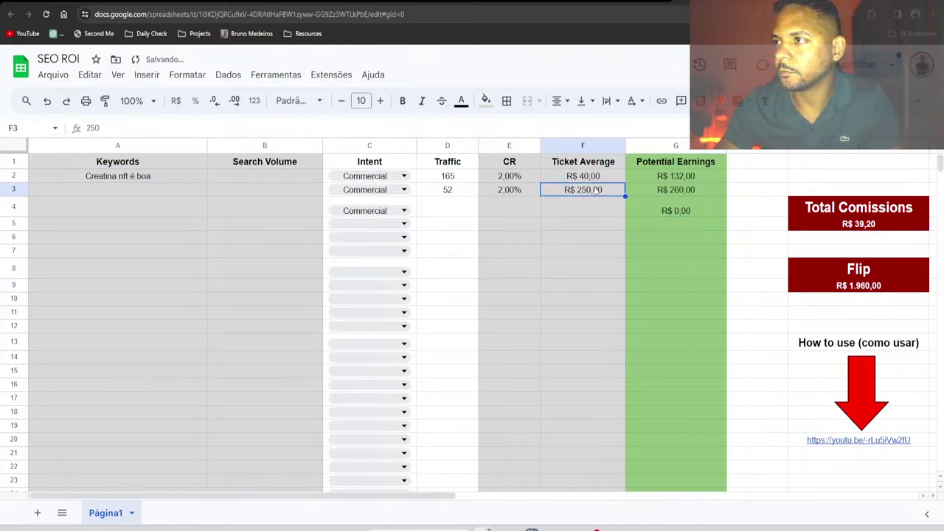
{"action": "key", "text": "ctrl+z"}
{"action": "left_click", "coordinate": [550, 224]}
Enter the keyword "creatina king earth é boa" in cell A3, checking its wording in the Semrush overview
{"action": "left_click", "coordinate": [188, 191]}
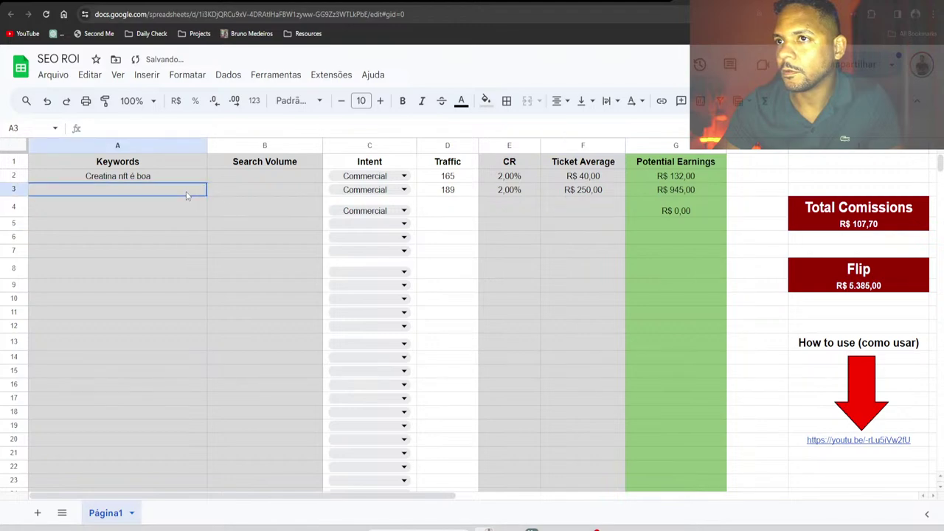
{"action": "type", "text": "creatina"}
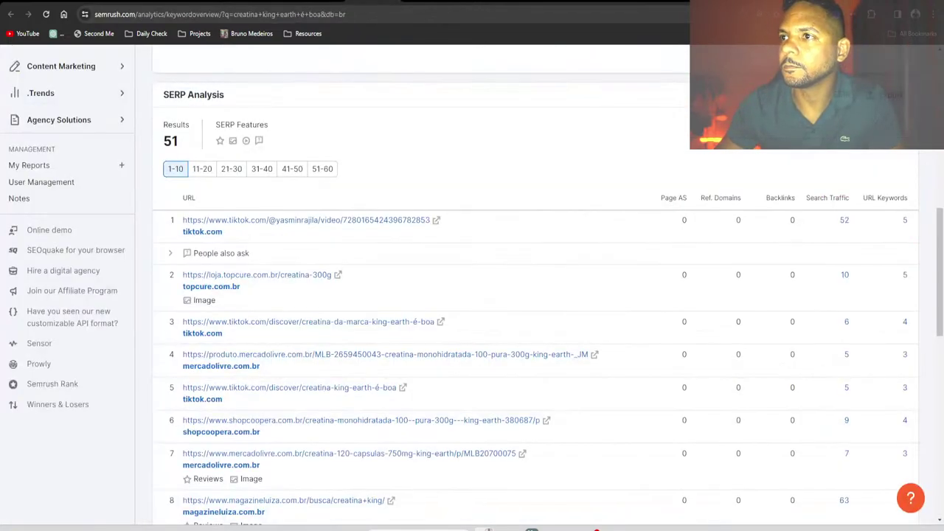
{"action": "scroll", "coordinate": [337, 100], "scroll_direction": "up", "scroll_amount": 15}
{"action": "left_click", "coordinate": [337, 81]}
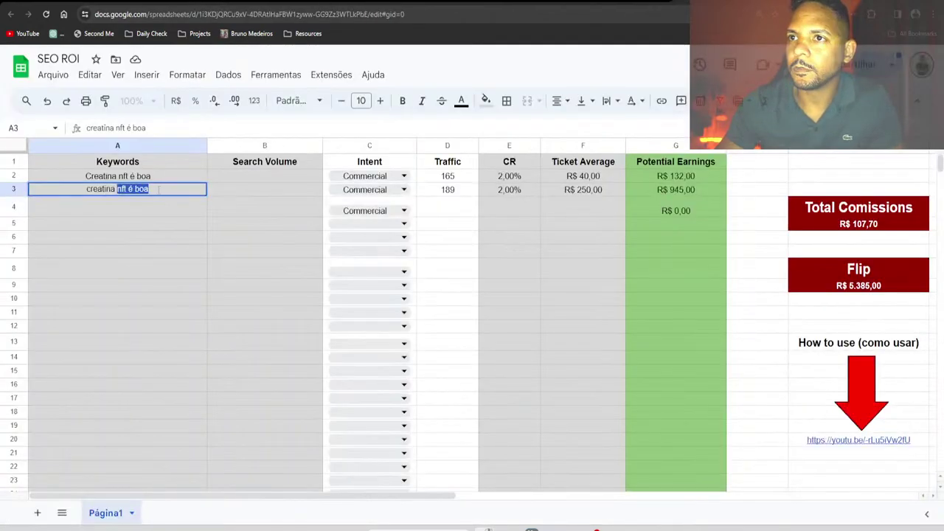
{"action": "type", "text": "king earth é boa"}
{"action": "left_click", "coordinate": [175, 237]}
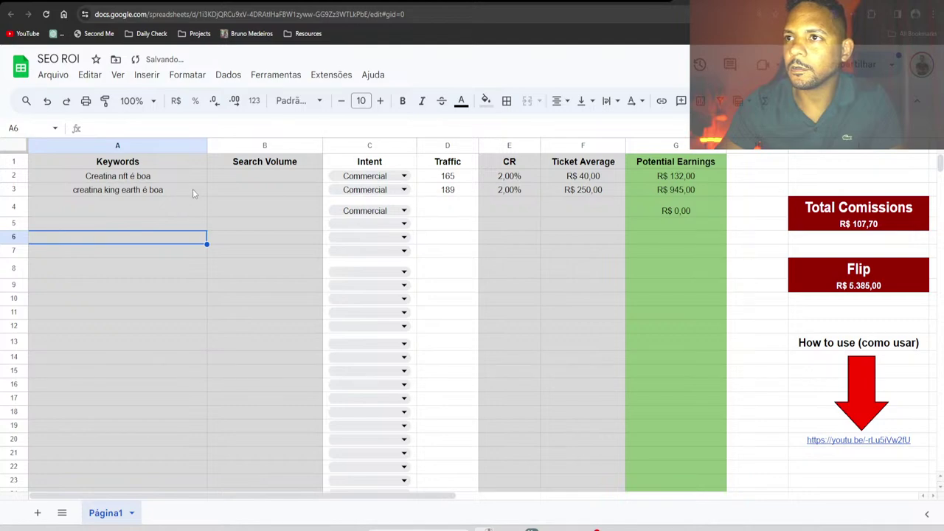
{"action": "left_click", "coordinate": [189, 191]}
Check the search traffic of the ranking pages for "creatina king earth é boa" in Semrush and return to the spreadsheet
{"action": "left_click", "coordinate": [462, 194]}
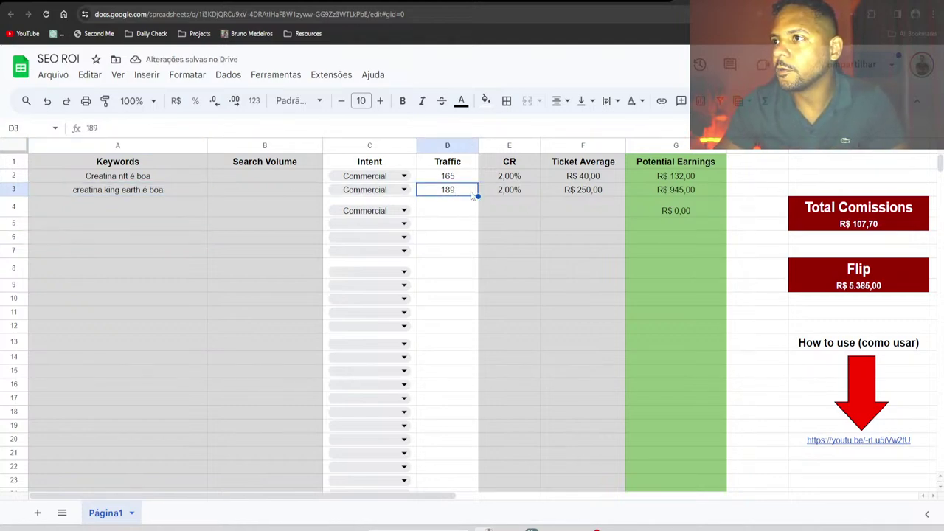
{"action": "key", "text": "ctrl+Tab"}
{"action": "scroll", "coordinate": [581, 310], "scroll_direction": "down", "scroll_amount": 10}
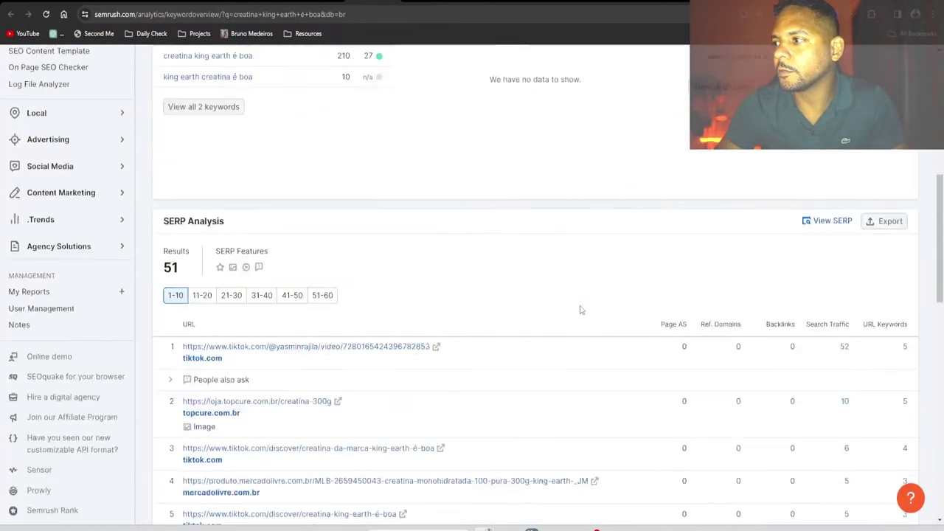
{"action": "scroll", "coordinate": [581, 310], "scroll_direction": "down", "scroll_amount": 3}
{"action": "scroll", "coordinate": [688, 251], "scroll_direction": "up", "scroll_amount": 5}
{"action": "key", "text": "ctrl+shift+Tab"}
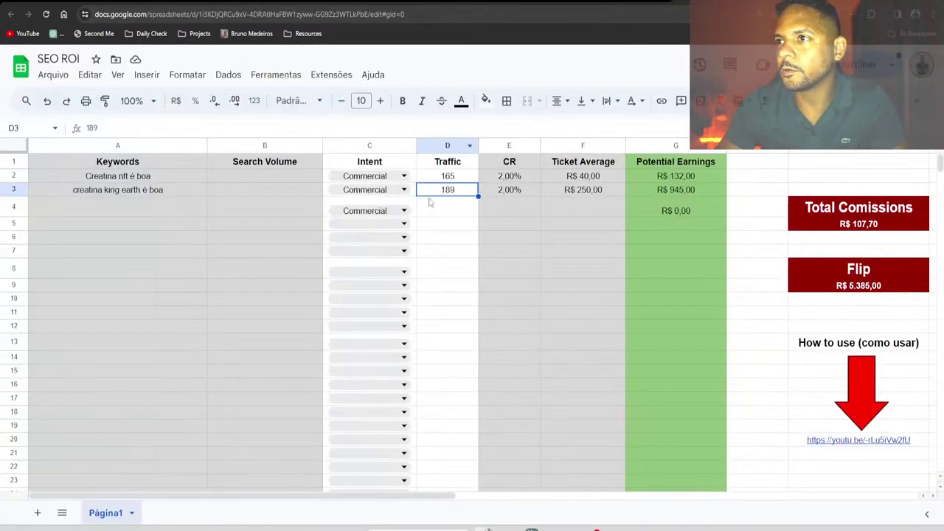
Try a traffic value of 52 for "creatina king earth é boa" in cell D3 and undo the change
{"action": "left_click", "coordinate": [440, 238]}
{"action": "left_click", "coordinate": [462, 189]}
{"action": "type", "text": "52"}
{"action": "key", "text": "Return"}
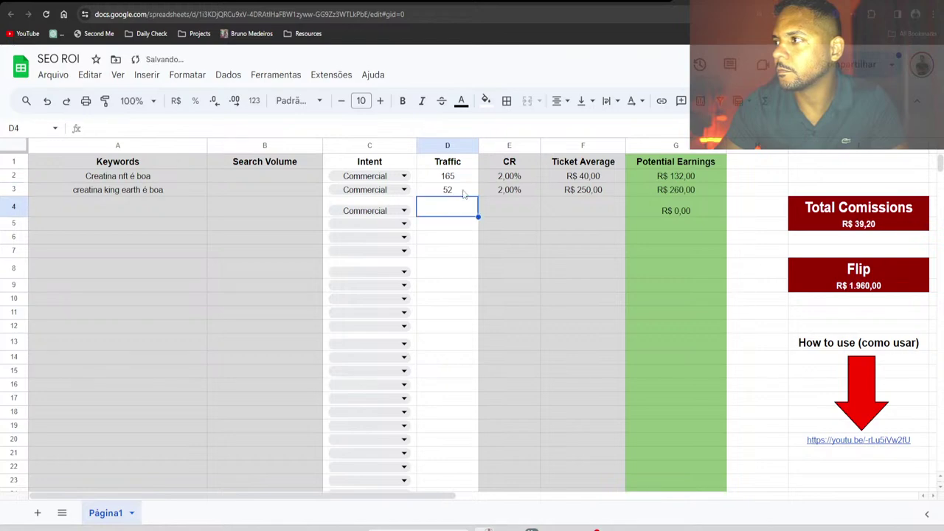
{"action": "left_click", "coordinate": [463, 193]}
{"action": "key", "text": "ctrl+z"}
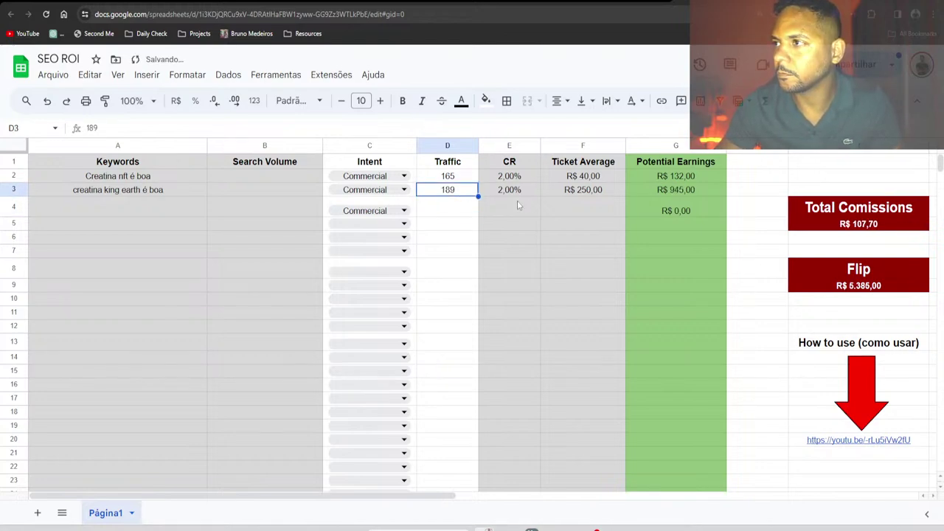
Examine the traffic and CR figures of the creatina keywords and the Total Comissions formula in the spreadsheet
{"action": "left_click", "coordinate": [466, 181]}
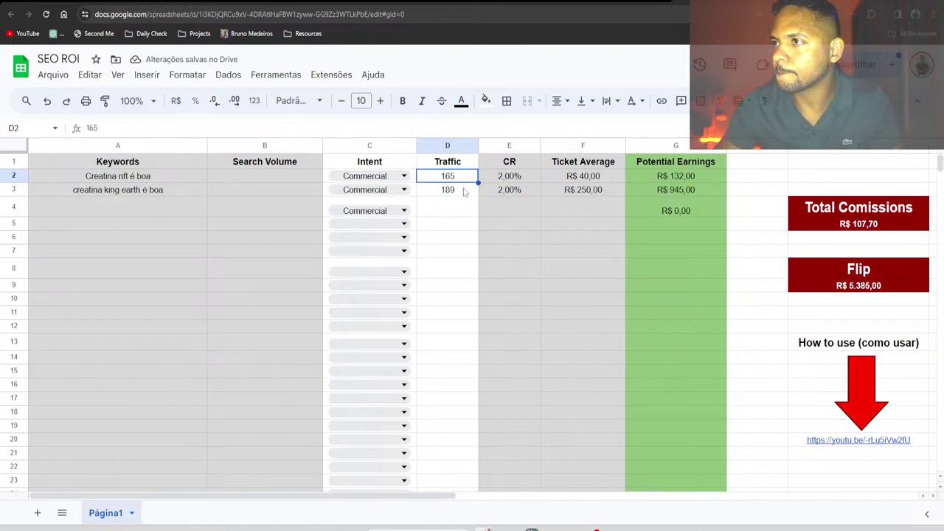
{"action": "left_click", "coordinate": [465, 192]}
{"action": "left_click", "coordinate": [528, 196]}
{"action": "left_click", "coordinate": [858, 223]}
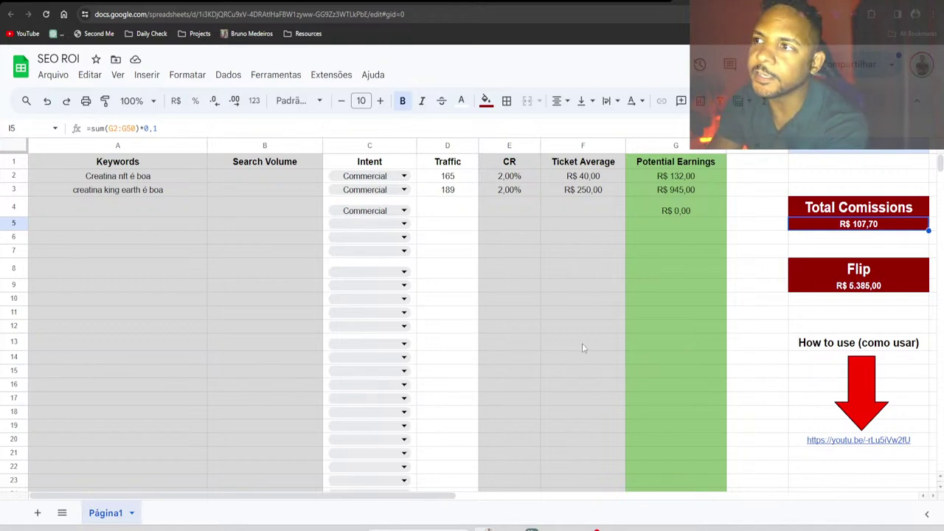
{"action": "left_click", "coordinate": [467, 193]}
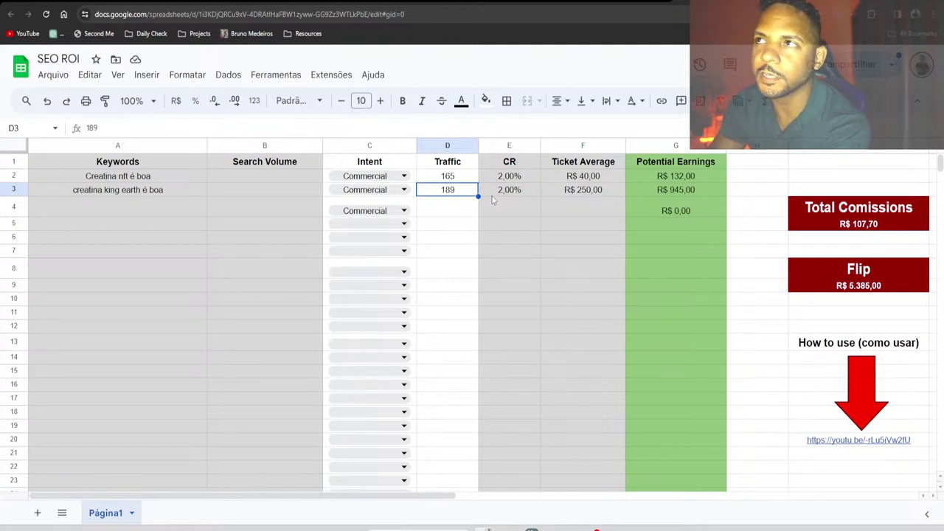
Go back to the Keyword Magic Tool list for "creatina" and look through its keywords up to the highest-volume ones
{"action": "left_click", "coordinate": [341, 6]}
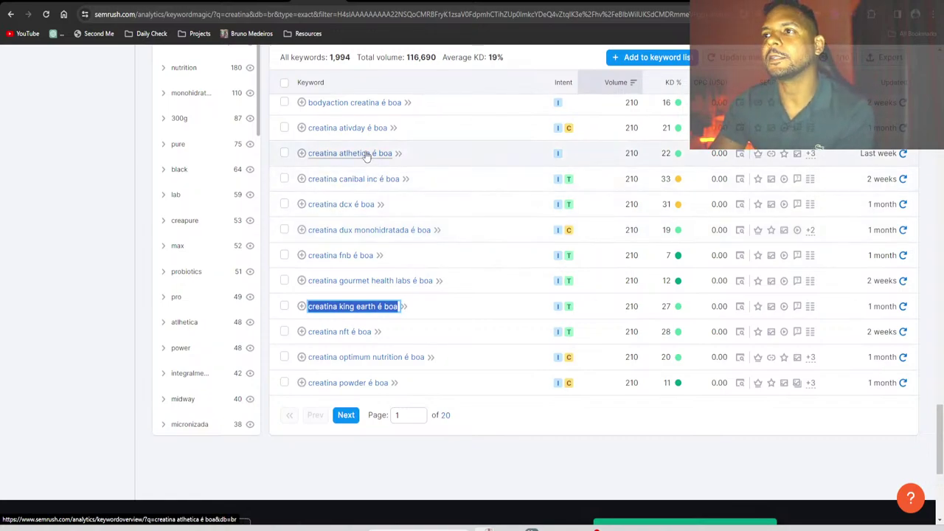
{"action": "scroll", "coordinate": [370, 135], "scroll_direction": "up", "scroll_amount": 3}
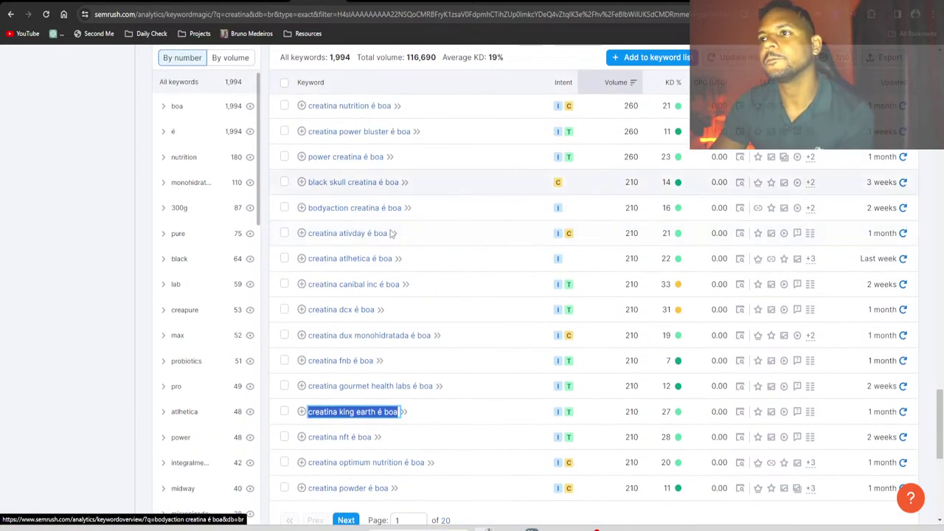
{"action": "scroll", "coordinate": [383, 234], "scroll_direction": "down", "scroll_amount": 5}
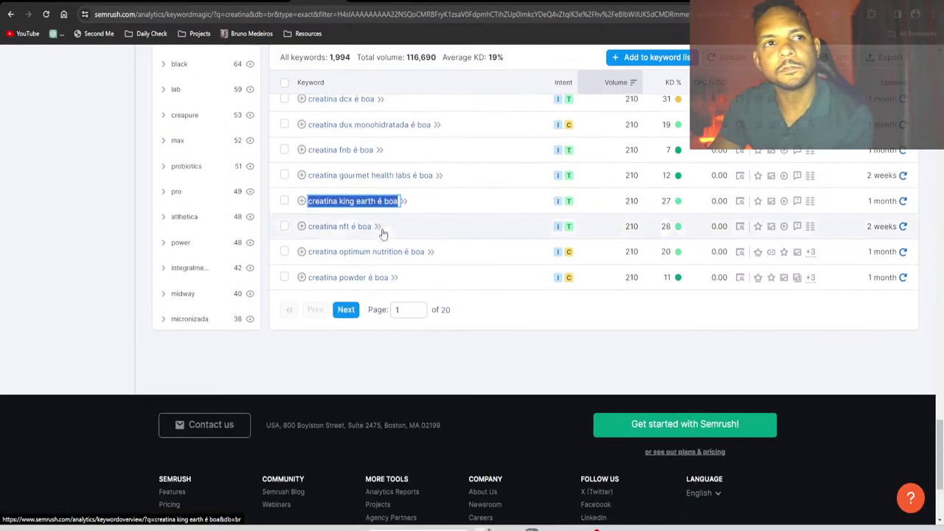
{"action": "scroll", "coordinate": [428, 234], "scroll_direction": "up", "scroll_amount": 20}
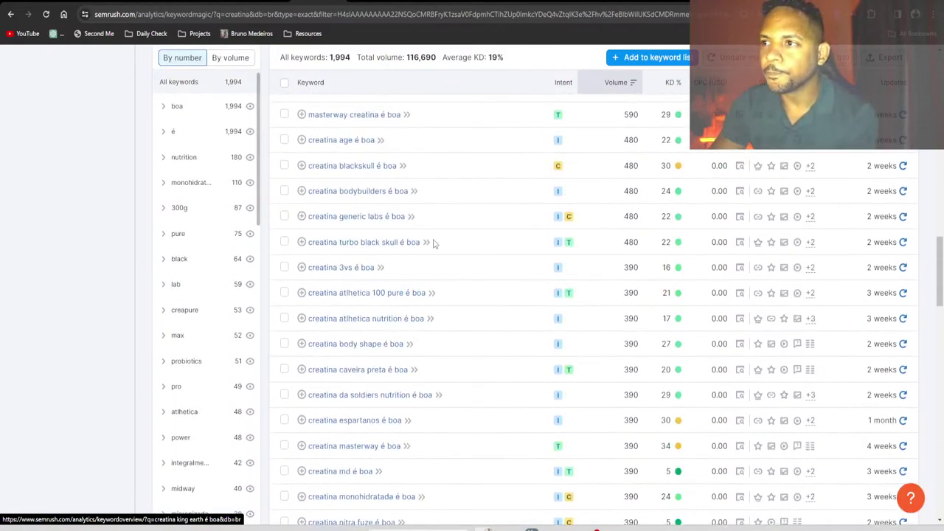
{"action": "scroll", "coordinate": [434, 243], "scroll_direction": "up", "scroll_amount": 10}
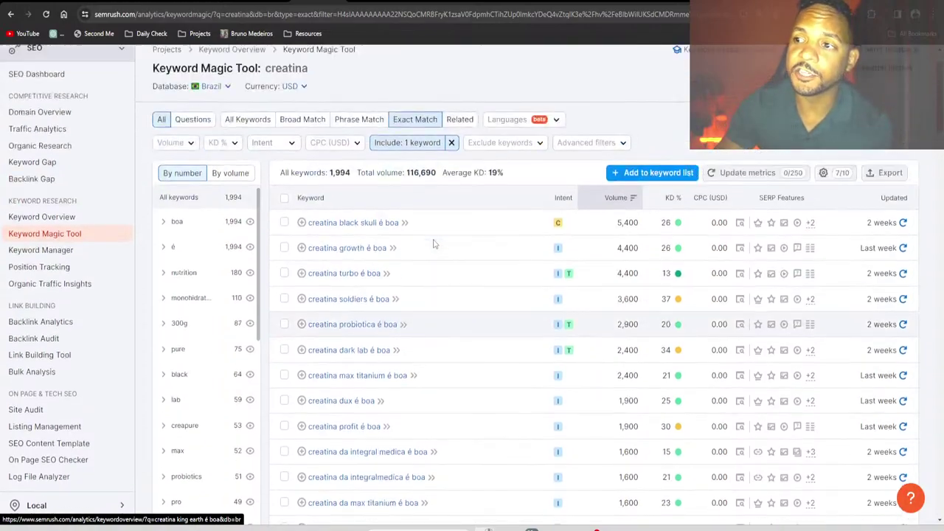
Switch from the keyword list to the Notepad notes and highlight the line "Quantidade de posts;"
{"action": "scroll", "coordinate": [433, 251], "scroll_direction": "down", "scroll_amount": 5}
{"action": "scroll", "coordinate": [432, 254], "scroll_direction": "up", "scroll_amount": 5}
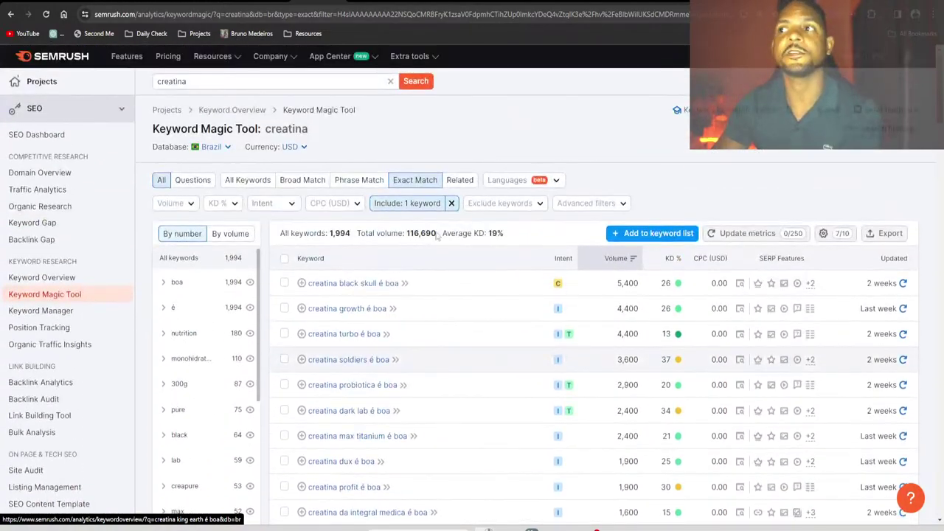
{"action": "mouse_move", "coordinate": [532, 528]}
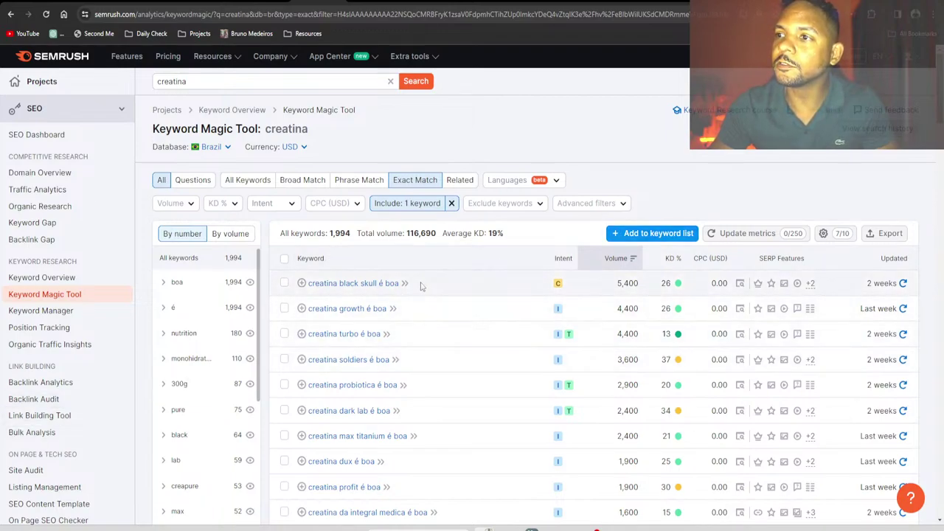
{"action": "left_click", "coordinate": [495, 486]}
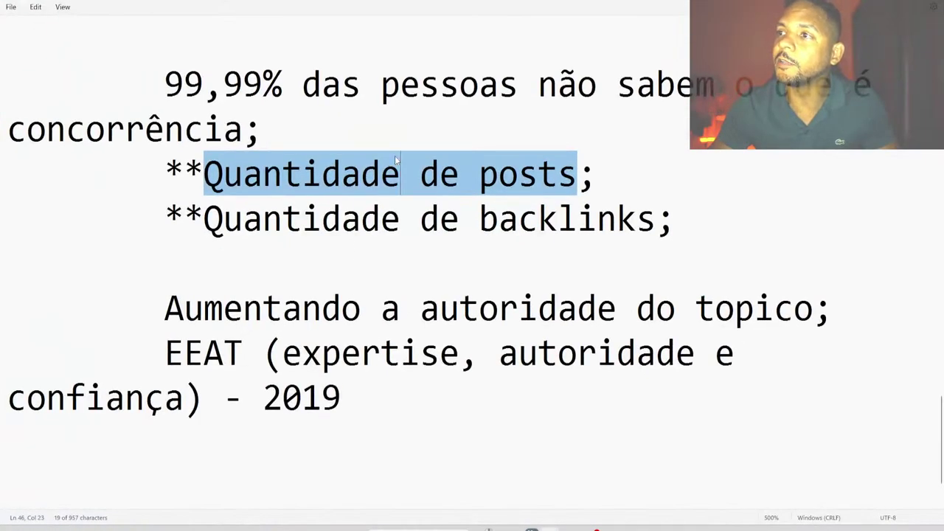
{"action": "left_click", "coordinate": [397, 160]}
{"action": "mouse_move", "coordinate": [578, 174]}
{"action": "left_mouse_down"}
{"action": "mouse_move", "coordinate": [210, 174]}
{"action": "mouse_move", "coordinate": [586, 182]}
{"action": "left_mouse_up"}
{"action": "left_click", "coordinate": [287, 179]}
{"action": "left_click", "coordinate": [478, 174]}
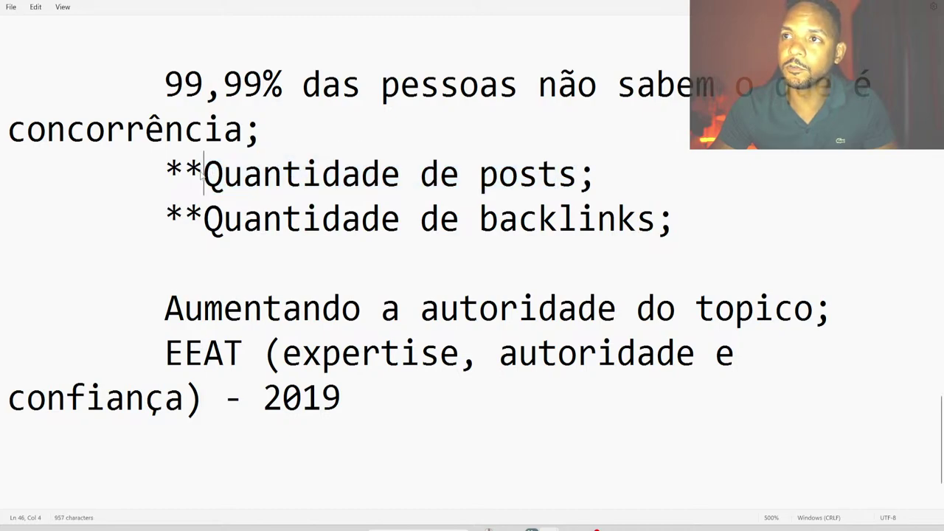
{"action": "left_click_drag", "start_coordinate": [204, 174], "coordinate": [574, 179]}
{"action": "left_click", "coordinate": [518, 177]}
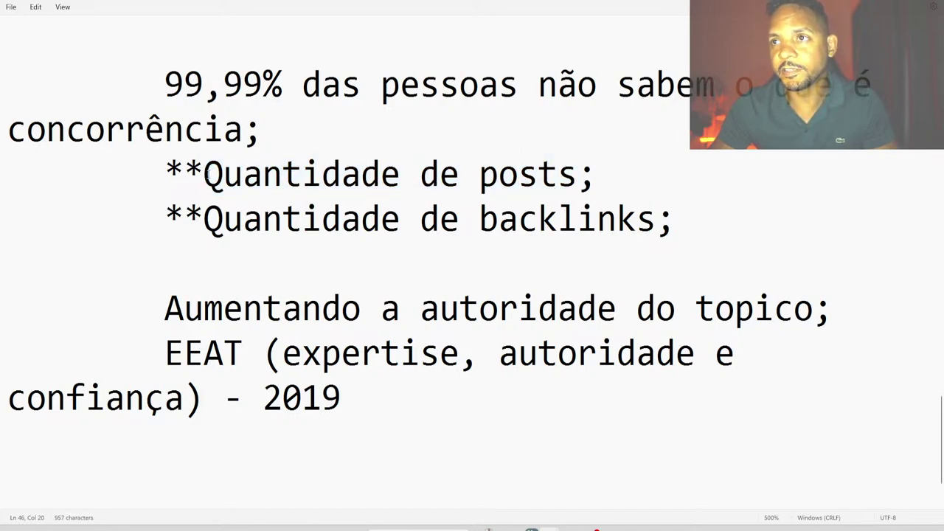
{"action": "left_click_drag", "start_coordinate": [205, 174], "coordinate": [598, 172]}
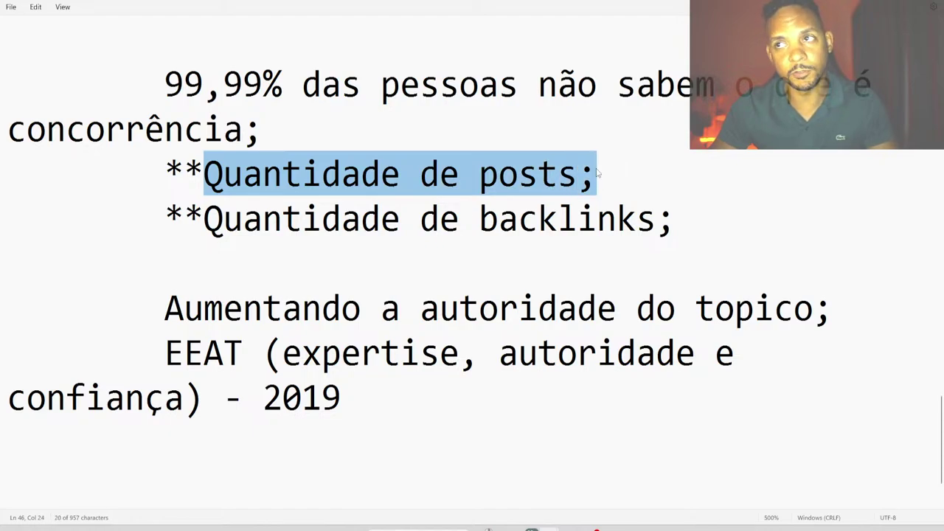
{"action": "left_click", "coordinate": [400, 176]}
{"action": "left_click_drag", "start_coordinate": [205, 174], "coordinate": [659, 171]}
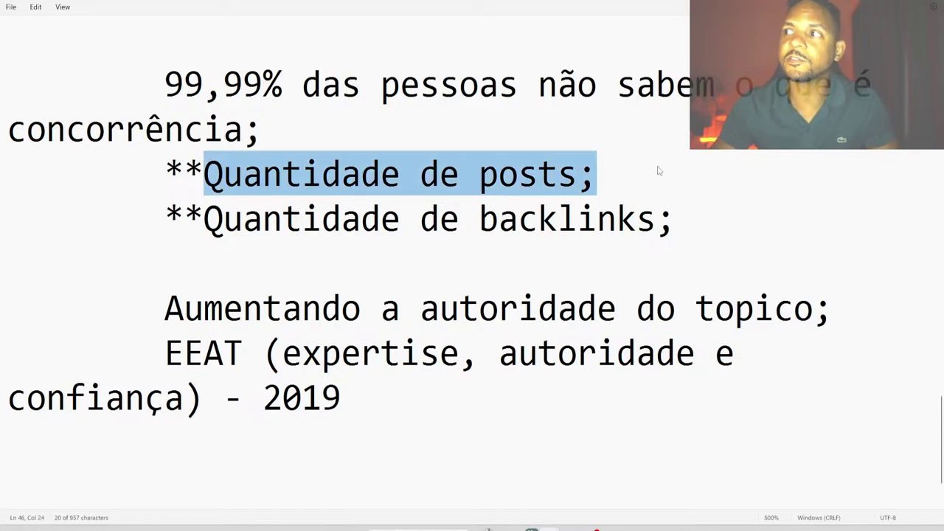
{"action": "left_click", "coordinate": [381, 178]}
{"action": "left_click_drag", "start_coordinate": [204, 175], "coordinate": [643, 172]}
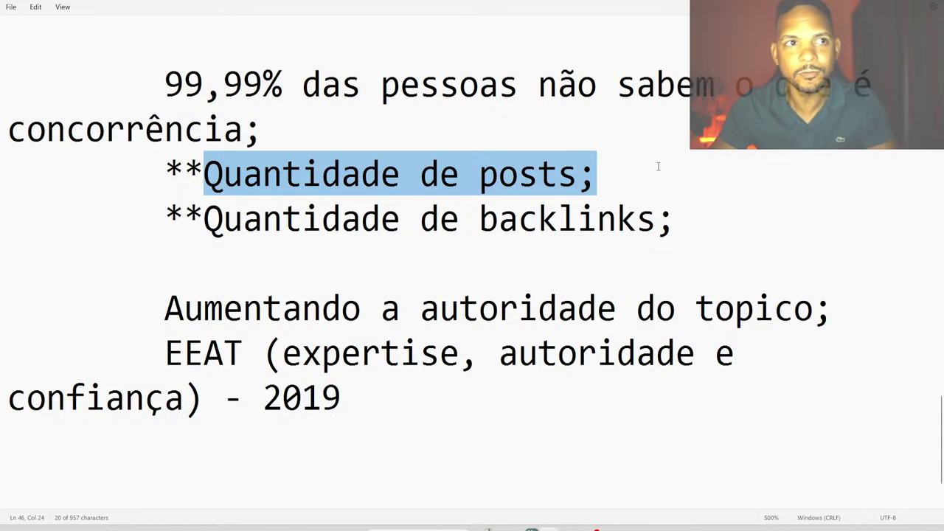
{"action": "left_click", "coordinate": [367, 181]}
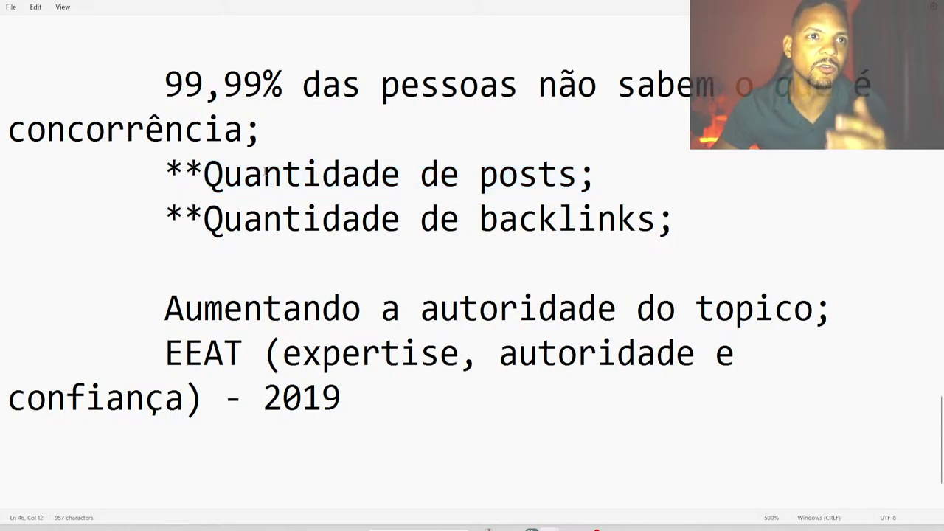
{"action": "left_click", "coordinate": [206, 175]}
{"action": "left_click_drag", "start_coordinate": [207, 176], "coordinate": [601, 176]}
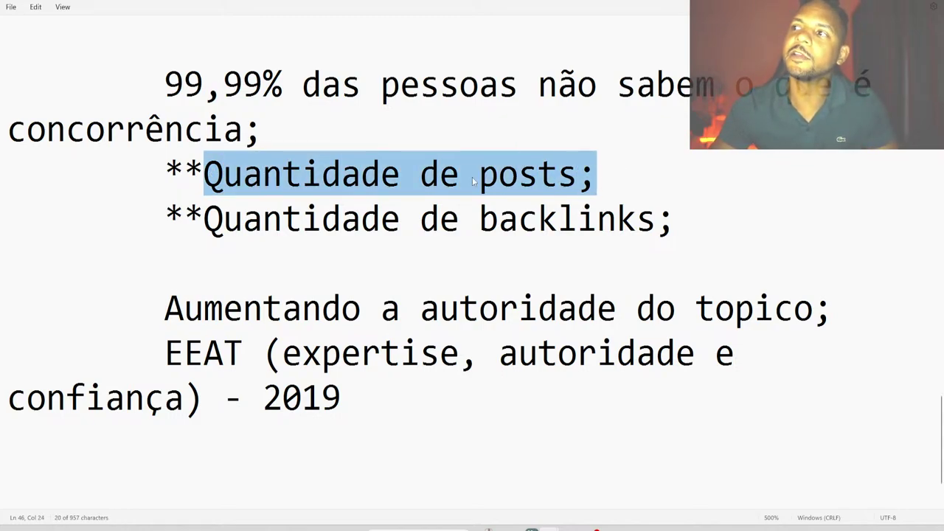
{"action": "left_click", "coordinate": [479, 175]}
{"action": "left_click_drag", "start_coordinate": [205, 176], "coordinate": [724, 176]}
{"action": "left_click", "coordinate": [439, 151]}
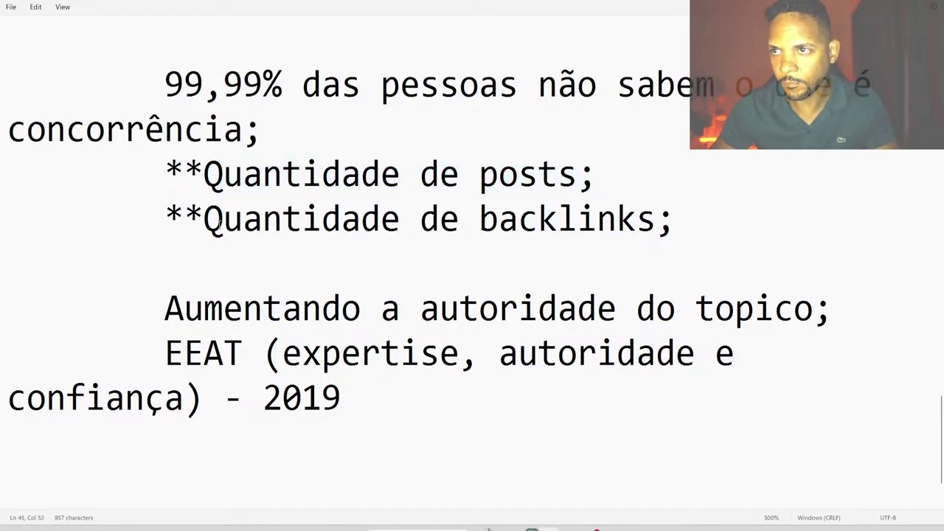
Highlight the line "Quantidade de backlinks;" in the notes
{"action": "left_click_drag", "start_coordinate": [207, 221], "coordinate": [719, 221]}
{"action": "left_click", "coordinate": [440, 221]}
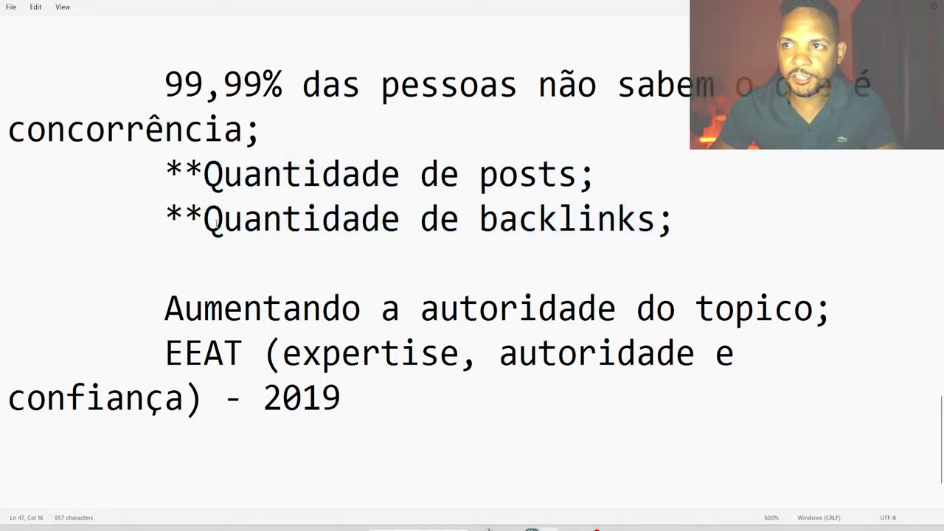
{"action": "left_click_drag", "start_coordinate": [207, 222], "coordinate": [701, 215]}
{"action": "key", "text": "Right"}
{"action": "left_click_drag", "start_coordinate": [205, 220], "coordinate": [762, 203]}
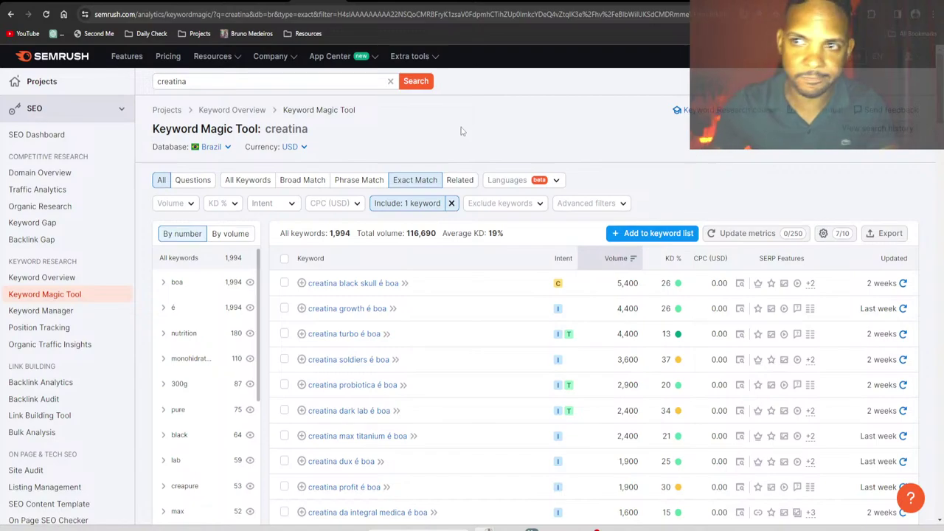
Return to Semrush, remove the include-keyword filter and search the Keyword Magic Tool for "melhores aspirador de po"
{"action": "left_click", "coordinate": [451, 203]}
{"action": "left_click", "coordinate": [295, 82]}
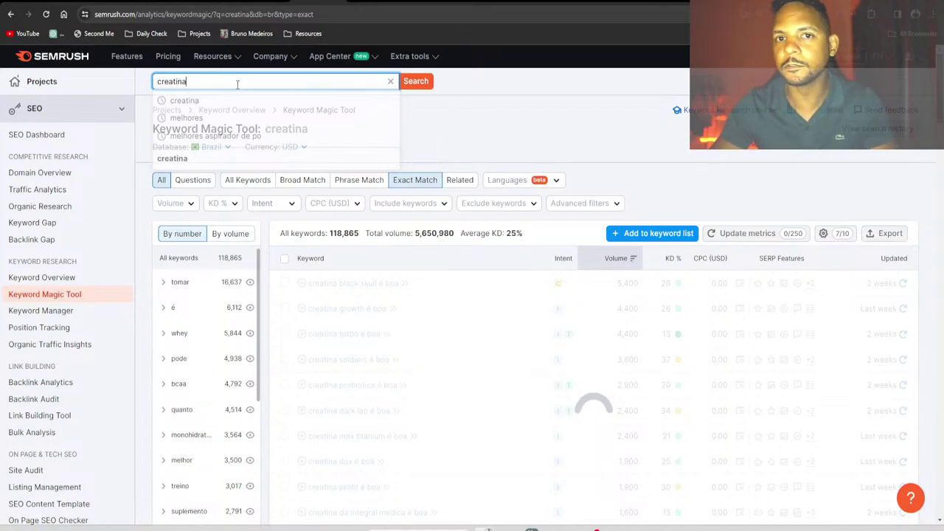
{"action": "left_click", "coordinate": [240, 83]}
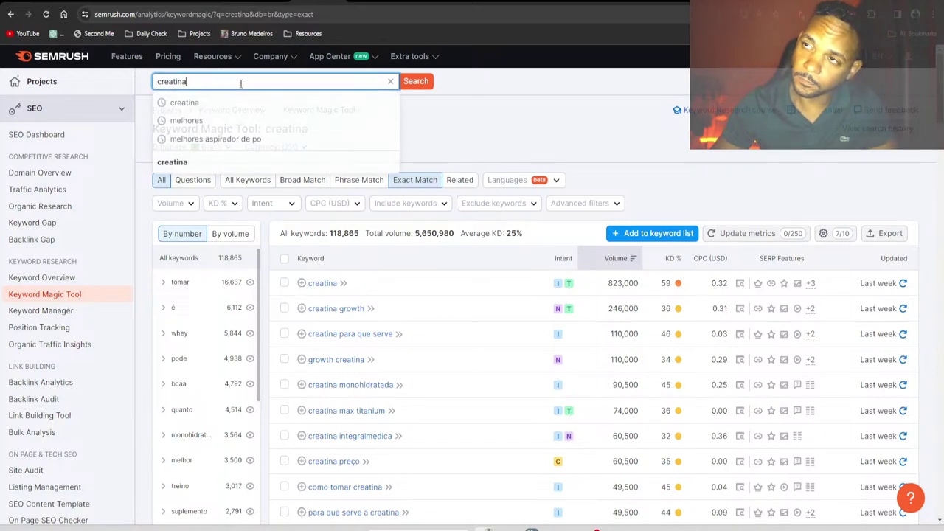
{"action": "double_click", "coordinate": [243, 82]}
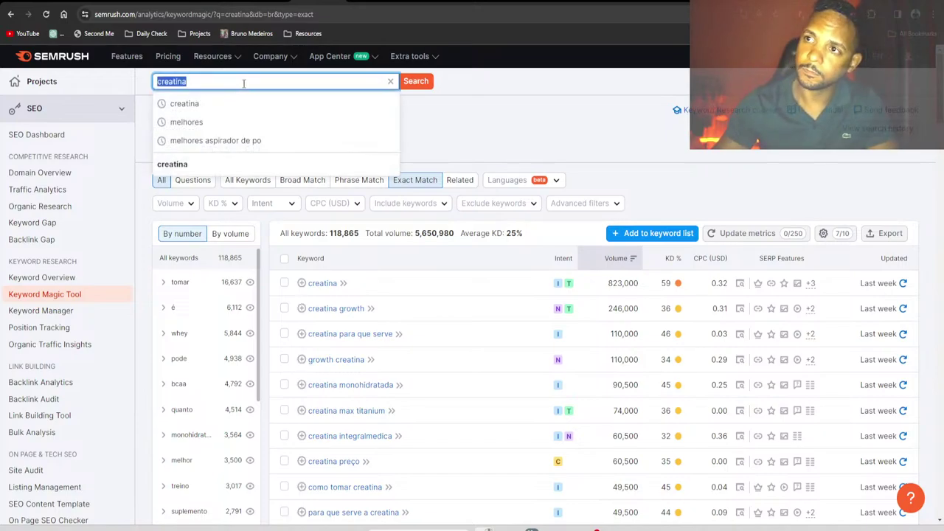
{"action": "left_click", "coordinate": [215, 141]}
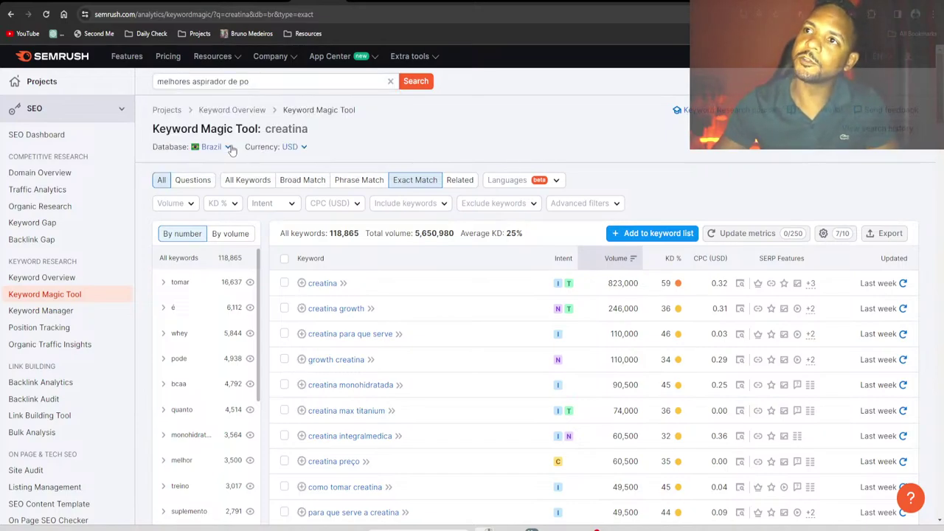
{"action": "left_click", "coordinate": [415, 81]}
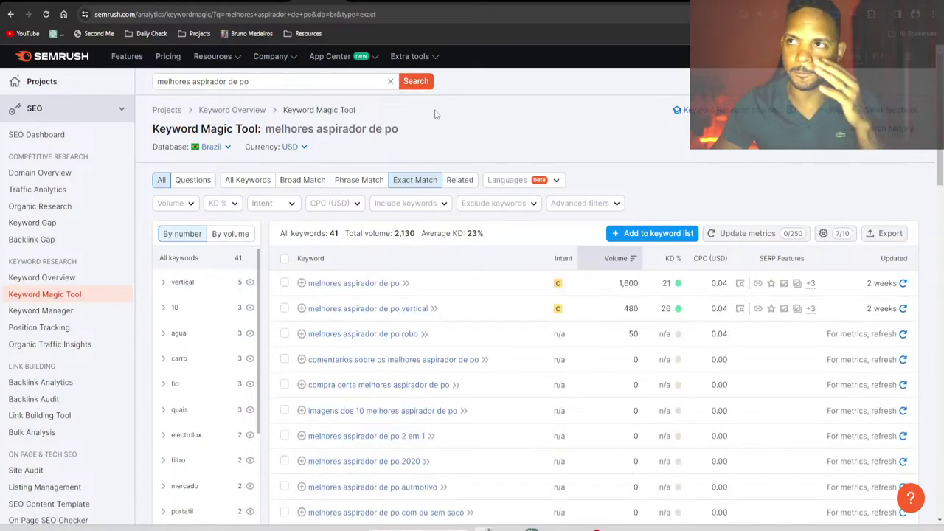
Look through the vacuum cleaner keywords and open the Keyword Overview of "melhores aspirador de po"
{"action": "scroll", "coordinate": [493, 169], "scroll_direction": "down", "scroll_amount": 2}
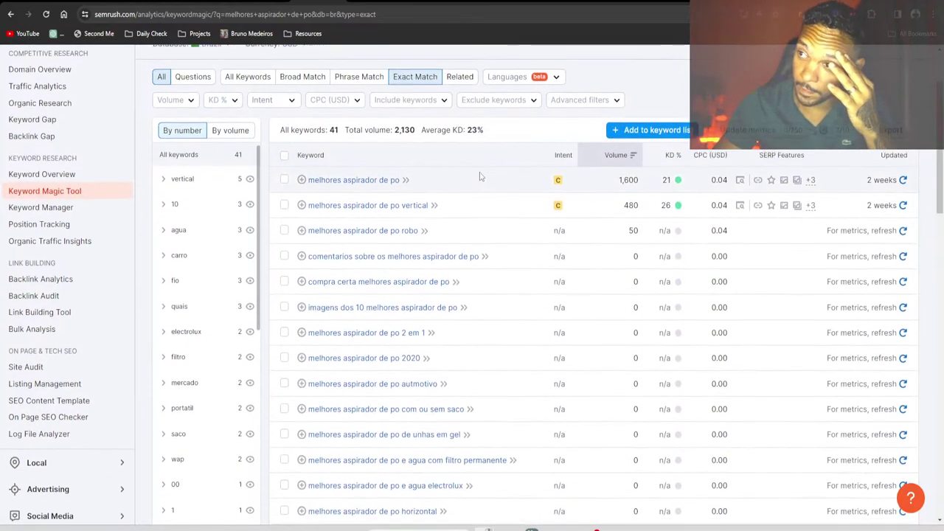
{"action": "scroll", "coordinate": [480, 175], "scroll_direction": "up", "scroll_amount": 2}
{"action": "left_click", "coordinate": [370, 285]}
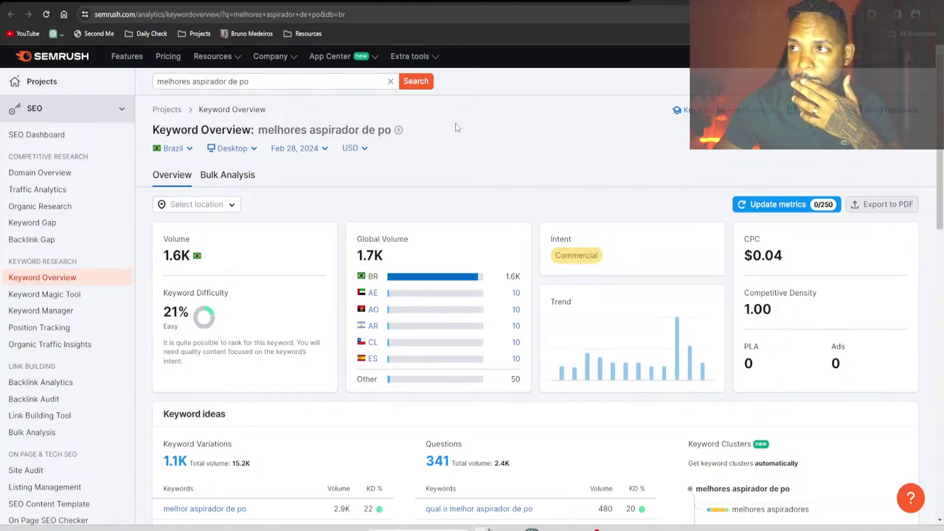
Examine the referring domains, backlinks and search traffic of the top ten pages in the SERP Analysis
{"action": "scroll", "coordinate": [504, 148], "scroll_direction": "down", "scroll_amount": 6}
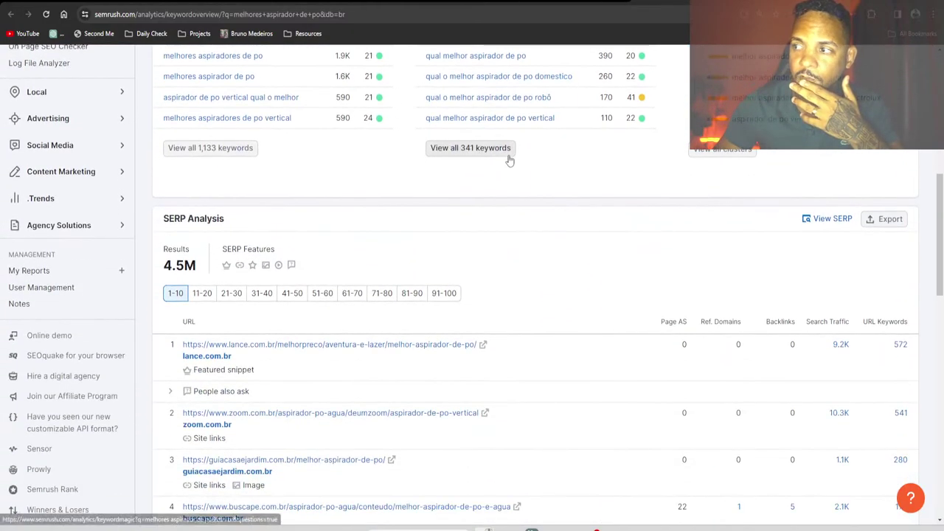
{"action": "scroll", "coordinate": [509, 161], "scroll_direction": "down", "scroll_amount": 2}
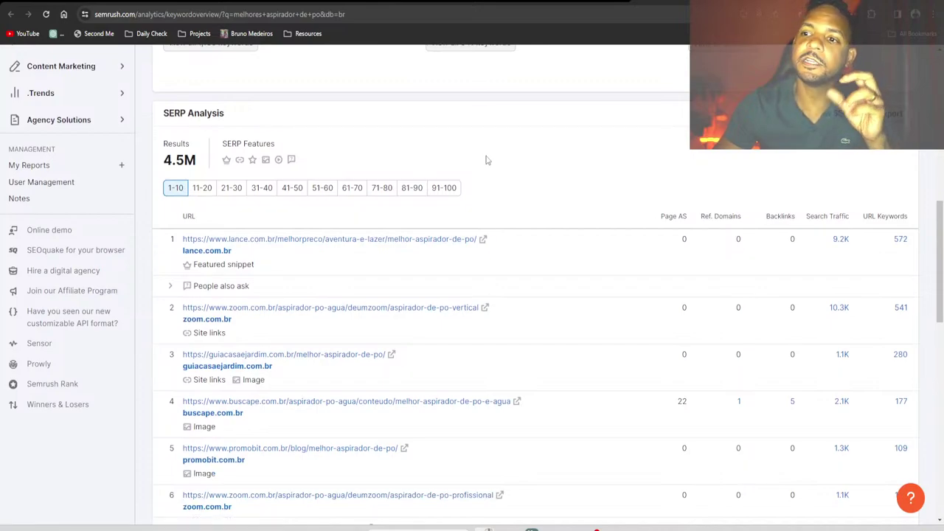
{"action": "scroll", "coordinate": [485, 161], "scroll_direction": "down", "scroll_amount": 2}
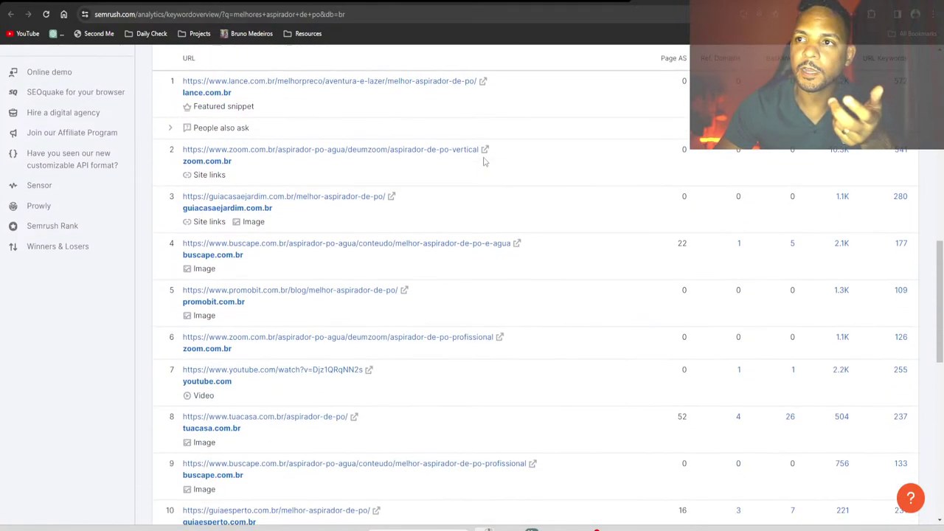
{"action": "scroll", "coordinate": [484, 161], "scroll_direction": "up", "scroll_amount": 2}
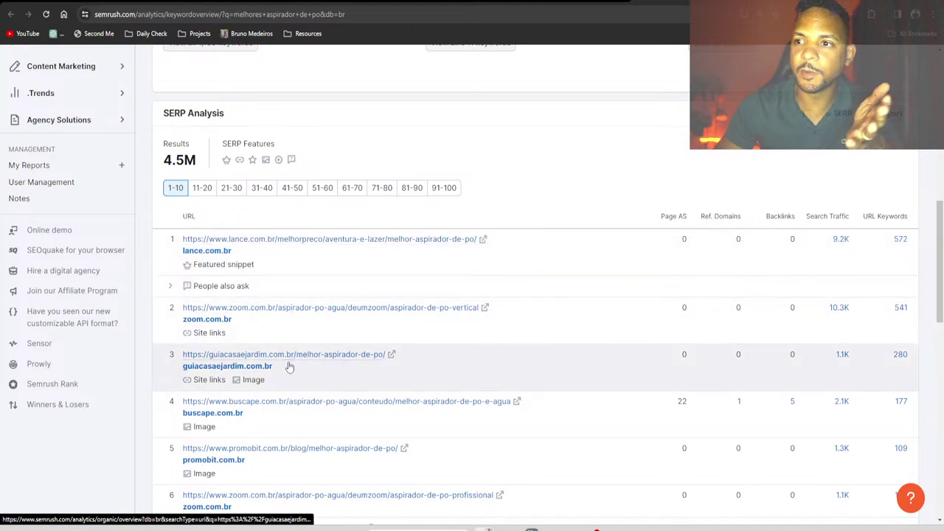
{"action": "mouse_move", "coordinate": [730, 238]}
{"action": "left_mouse_down"}
{"action": "mouse_move", "coordinate": [744, 246]}
{"action": "mouse_move", "coordinate": [738, 421]}
{"action": "mouse_move", "coordinate": [741, 285]}
{"action": "mouse_move", "coordinate": [729, 244]}
{"action": "left_mouse_up"}
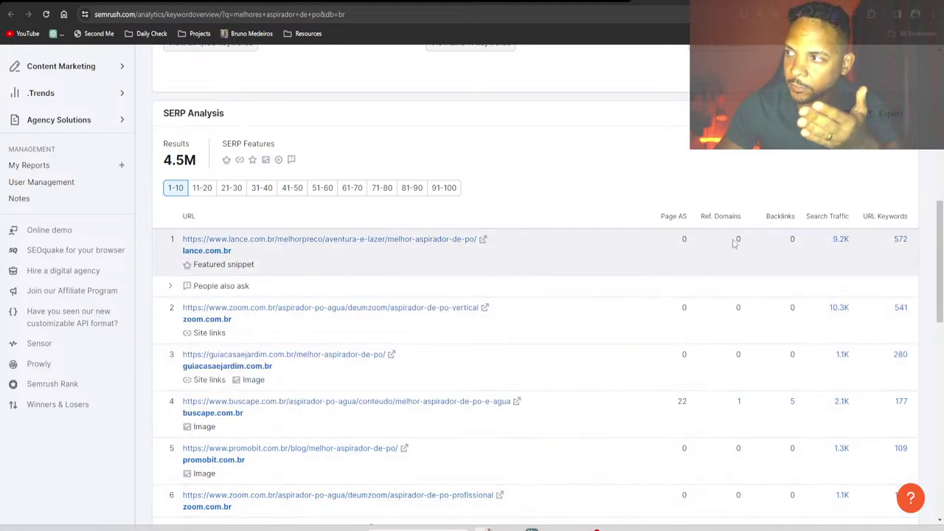
{"action": "scroll", "coordinate": [745, 410], "scroll_direction": "down", "scroll_amount": 2}
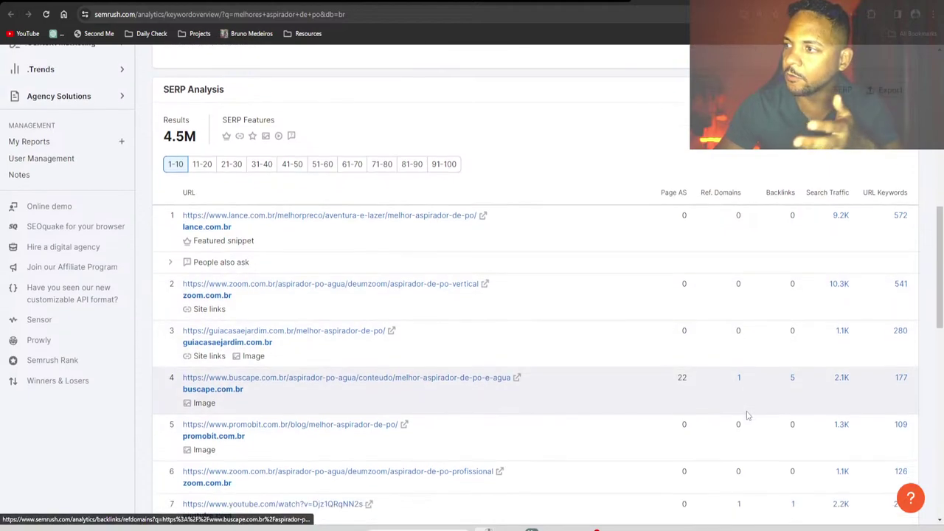
{"action": "scroll", "coordinate": [746, 415], "scroll_direction": "down", "scroll_amount": 3}
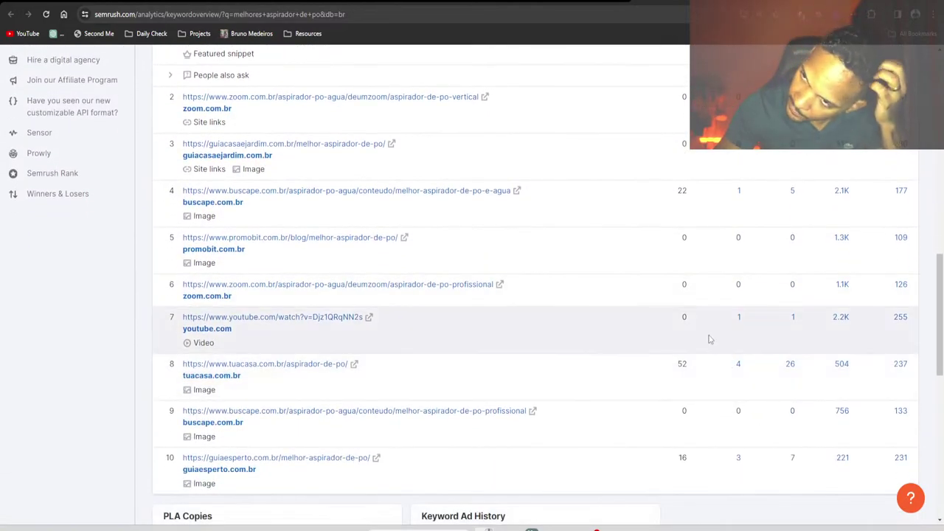
{"action": "scroll", "coordinate": [702, 306], "scroll_direction": "up", "scroll_amount": 3}
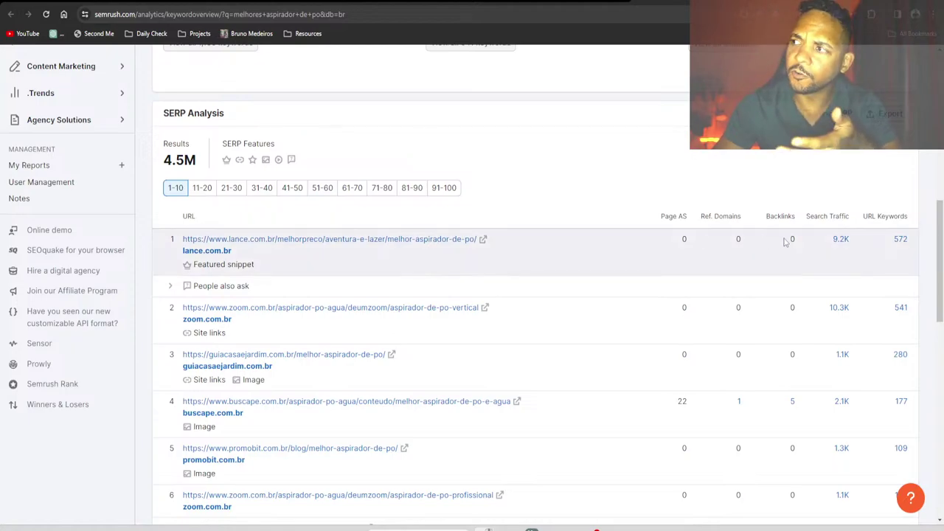
Change the Keyword Overview database from Brazil to United States
{"action": "scroll", "coordinate": [780, 242], "scroll_direction": "up", "scroll_amount": 10}
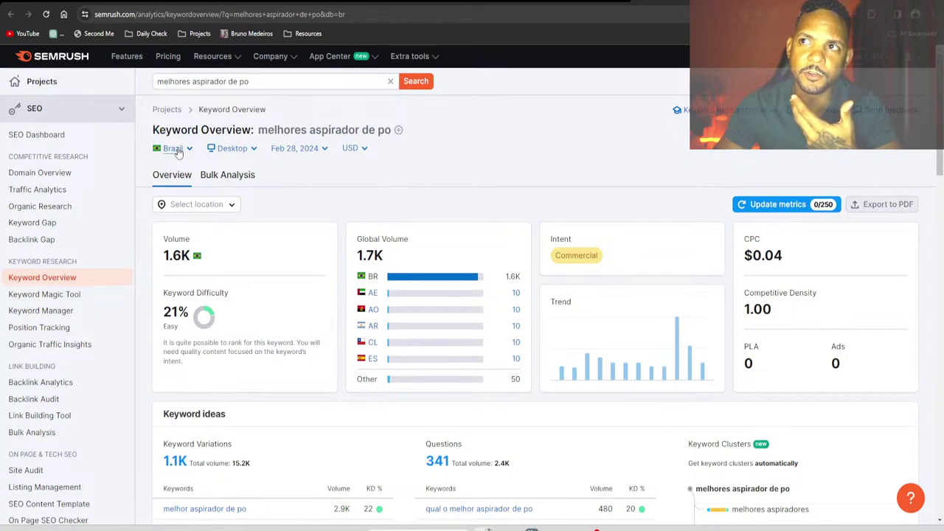
{"action": "left_click", "coordinate": [174, 148]}
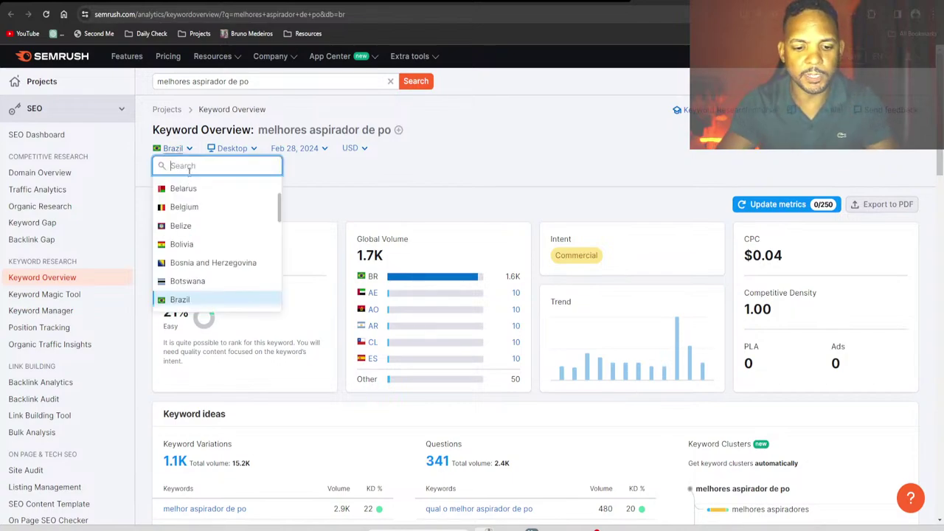
{"action": "type", "text": "usa"}
{"action": "key", "text": "ctrl+a"}
{"action": "type", "text": "uni"}
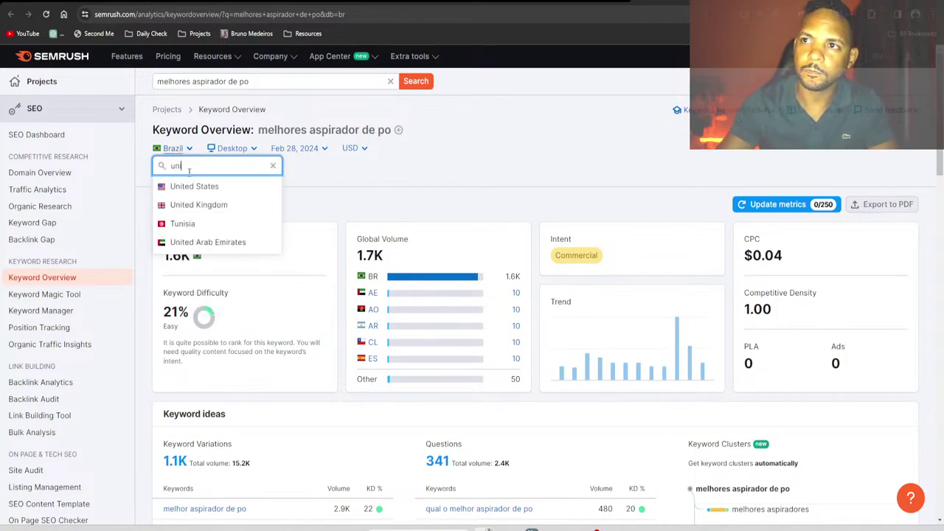
{"action": "key", "text": "Return"}
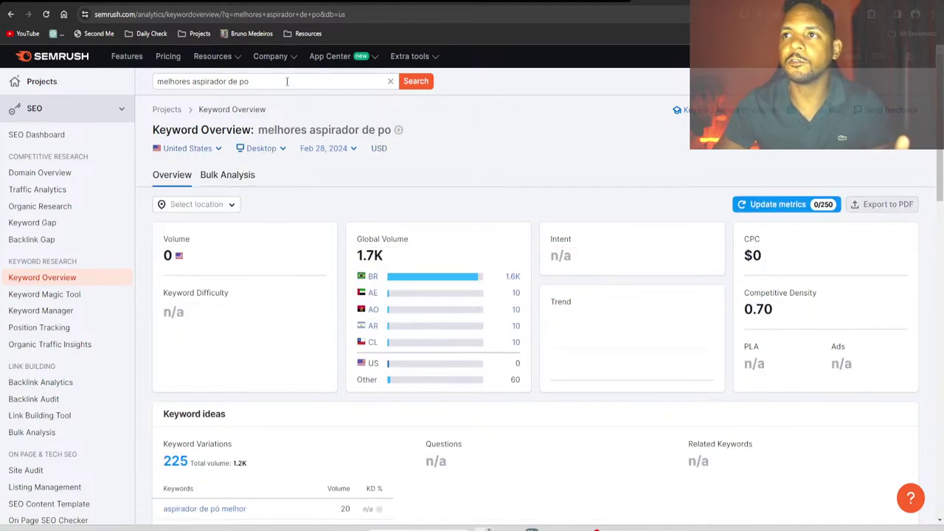
Search the Keyword Overview for "best whey protein" and look over its metrics
{"action": "left_click_drag", "start_coordinate": [276, 83], "coordinate": [155, 82]}
{"action": "type", "text": "best"}
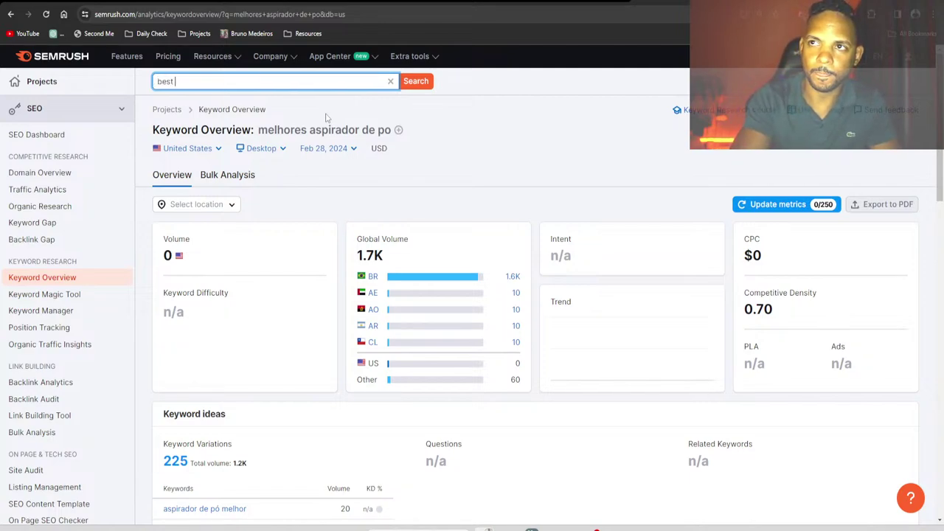
{"action": "type", "text": " whey protein"}
{"action": "key", "text": "Return"}
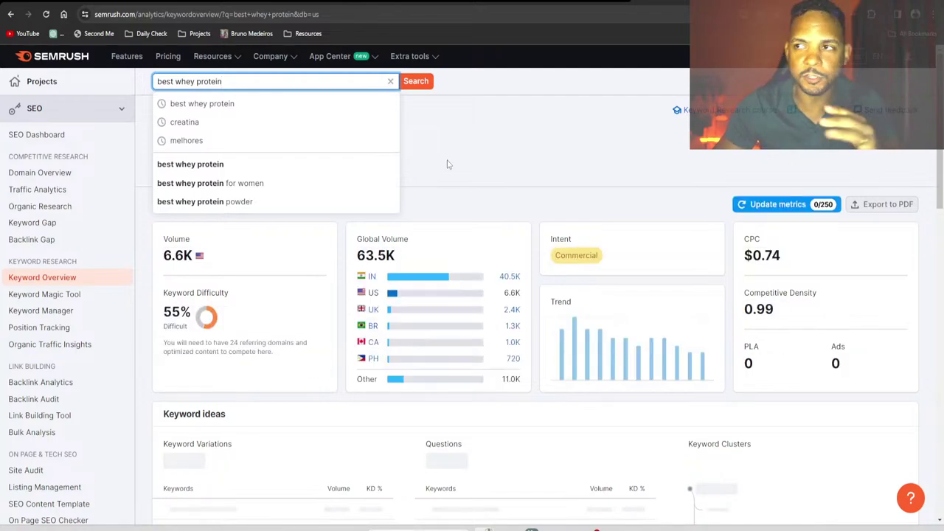
{"action": "scroll", "coordinate": [472, 167], "scroll_direction": "down", "scroll_amount": 8}
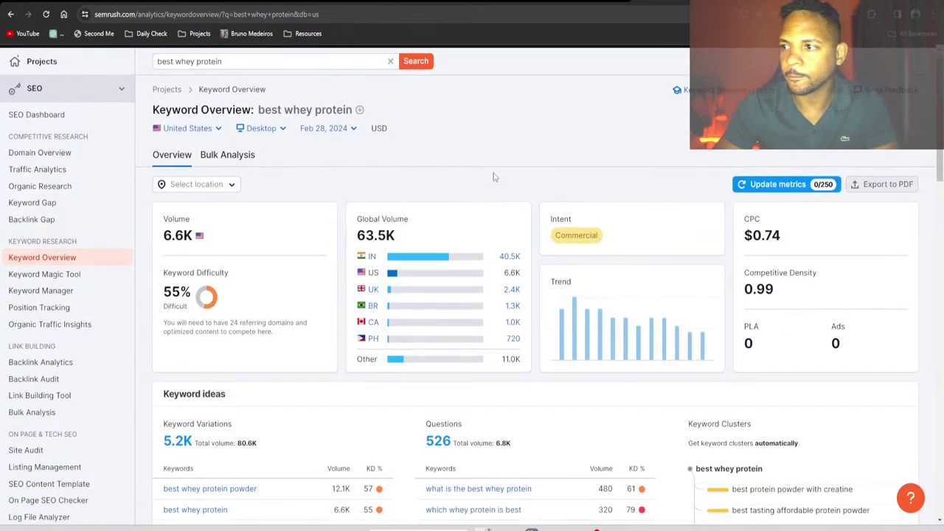
Examine the referring domains, backlinks and search traffic of the top-ranking pages in the SERP Analysis for "best whey protein"
{"action": "scroll", "coordinate": [477, 176], "scroll_direction": "up", "scroll_amount": 8}
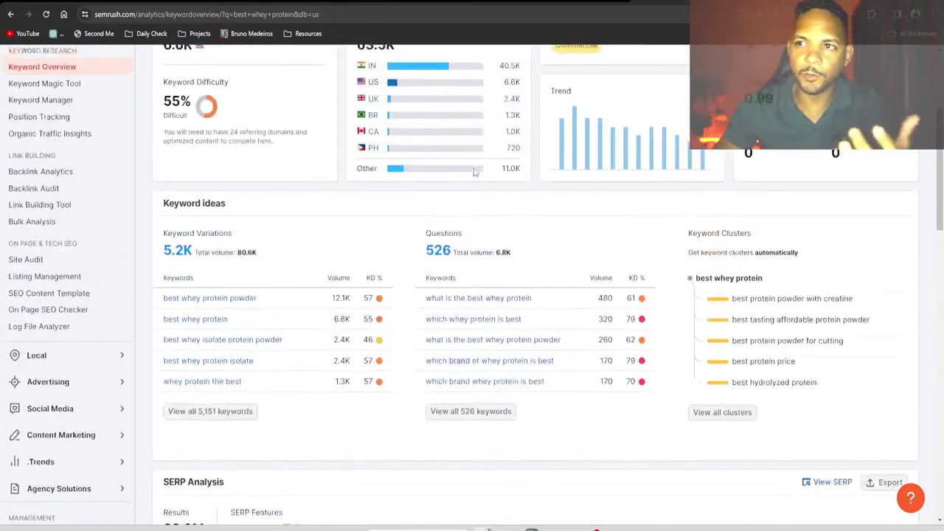
{"action": "scroll", "coordinate": [373, 143], "scroll_direction": "down", "scroll_amount": 9}
{"action": "scroll", "coordinate": [373, 144], "scroll_direction": "up", "scroll_amount": 1}
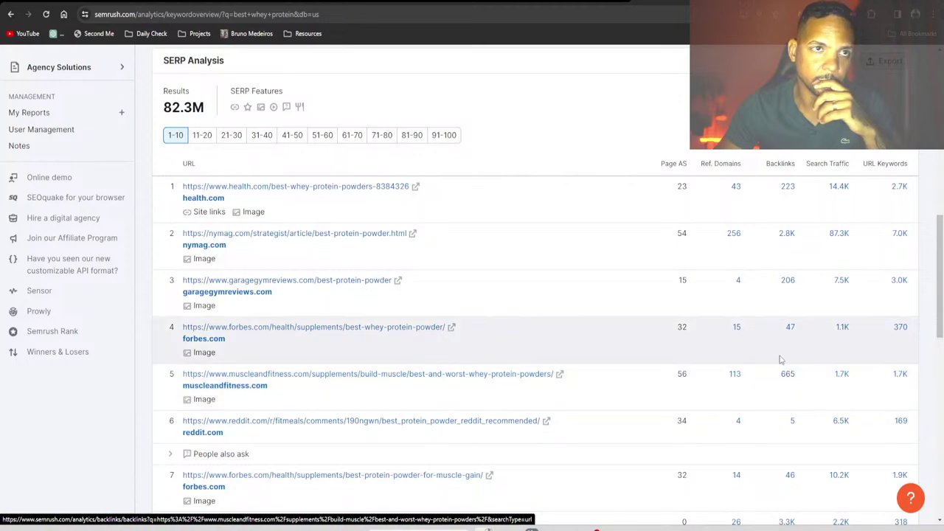
{"action": "scroll", "coordinate": [769, 352], "scroll_direction": "down", "scroll_amount": 1}
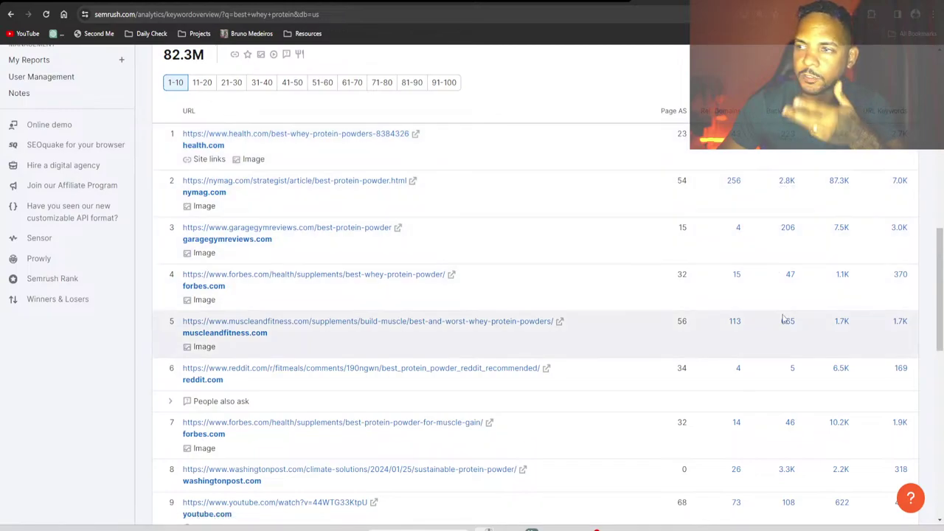
Change the Keyword Overview database for "best whey protein" from United States to Brazil
{"action": "scroll", "coordinate": [786, 320], "scroll_direction": "up", "scroll_amount": 2}
{"action": "scroll", "coordinate": [787, 320], "scroll_direction": "up", "scroll_amount": 6}
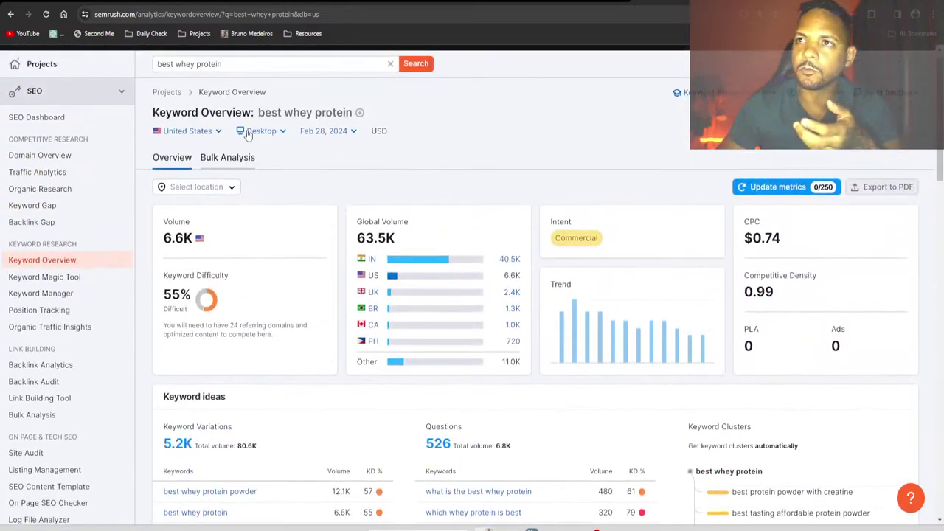
{"action": "left_click", "coordinate": [214, 150]}
{"action": "type", "text": "bra"}
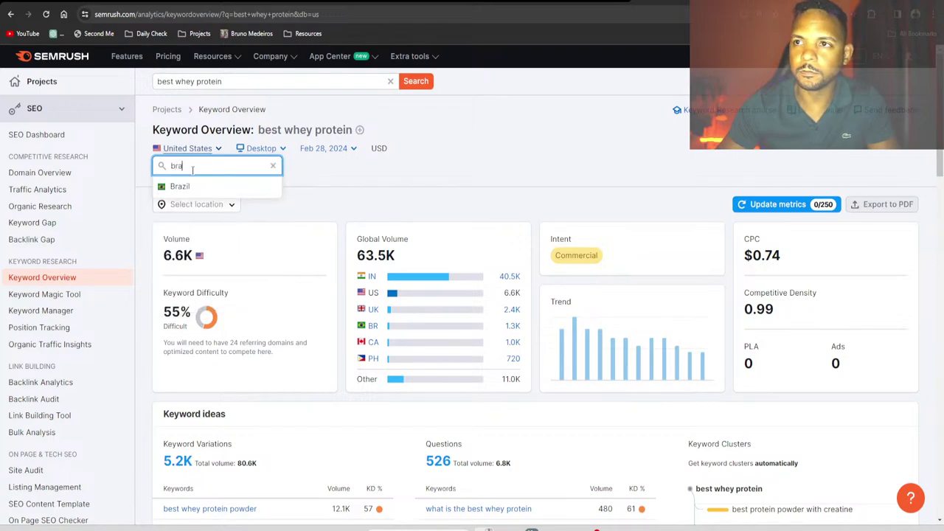
{"action": "left_click", "coordinate": [182, 186]}
Search the Keyword Overview for "melhores whey protein" and examine the backlinks and traffic of its top ten ranking pages
{"action": "left_click", "coordinate": [256, 84]}
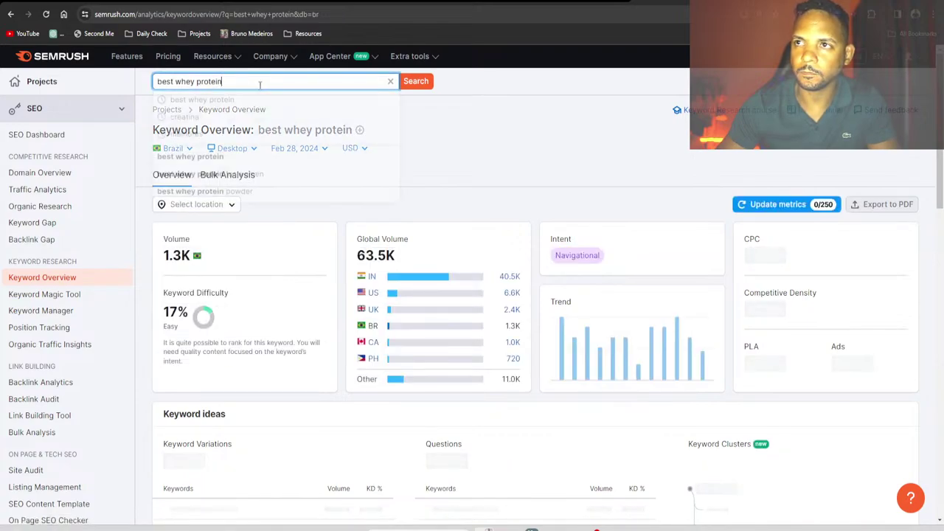
{"action": "type", "text": "melhor"}
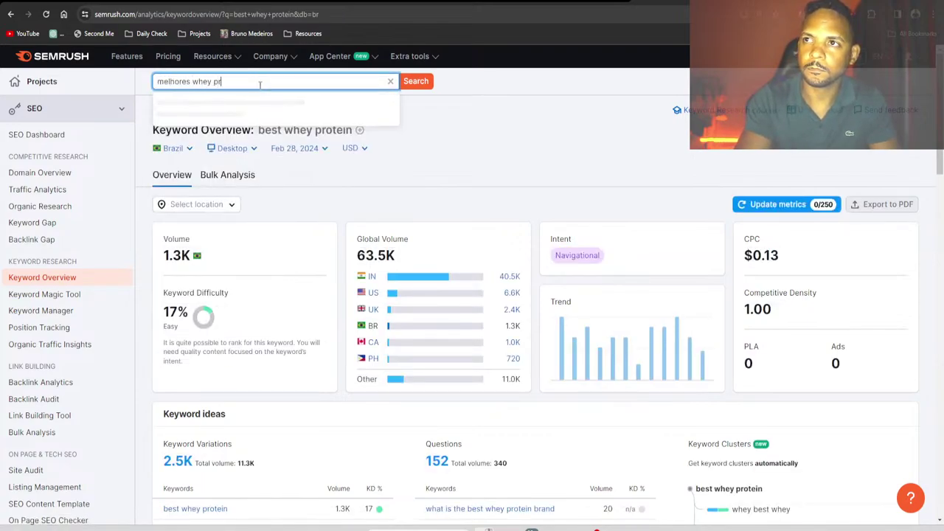
{"action": "key", "text": "Return"}
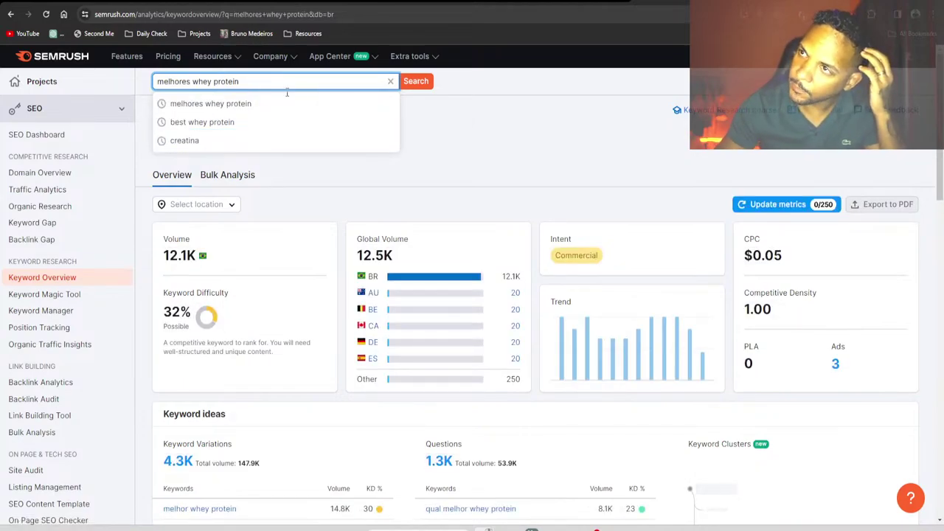
{"action": "left_click", "coordinate": [474, 134]}
{"action": "scroll", "coordinate": [446, 143], "scroll_direction": "down", "scroll_amount": 10}
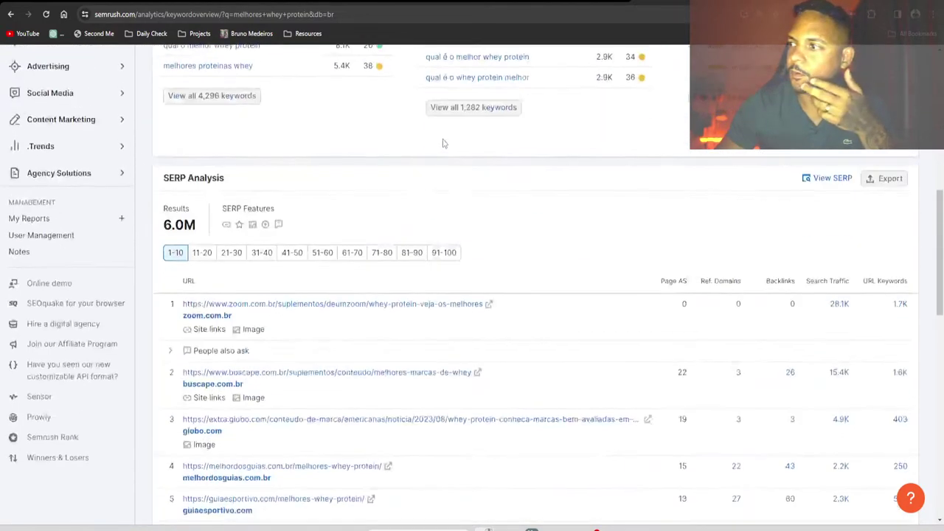
{"action": "scroll", "coordinate": [516, 147], "scroll_direction": "down", "scroll_amount": 1}
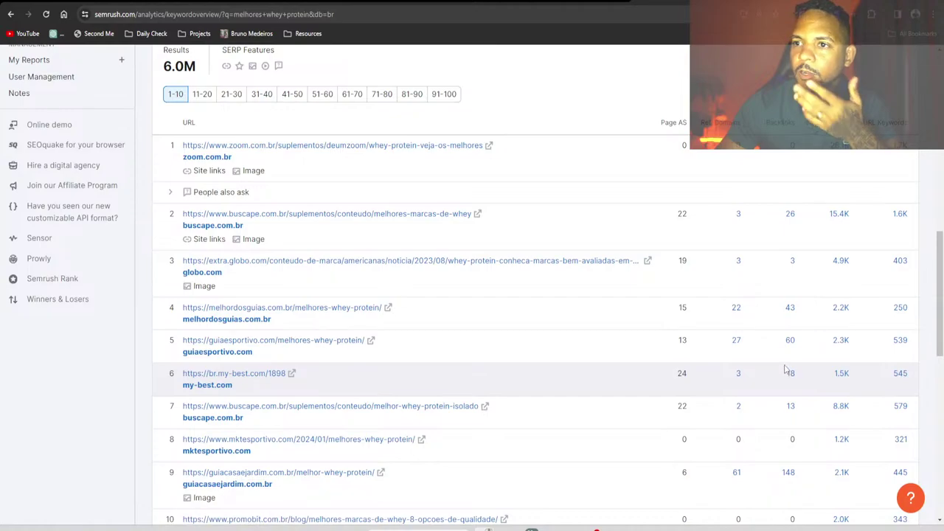
Search the Keyword Overview for "best whey protein" again and set its database to United States
{"action": "scroll", "coordinate": [780, 401], "scroll_direction": "up", "scroll_amount": 10}
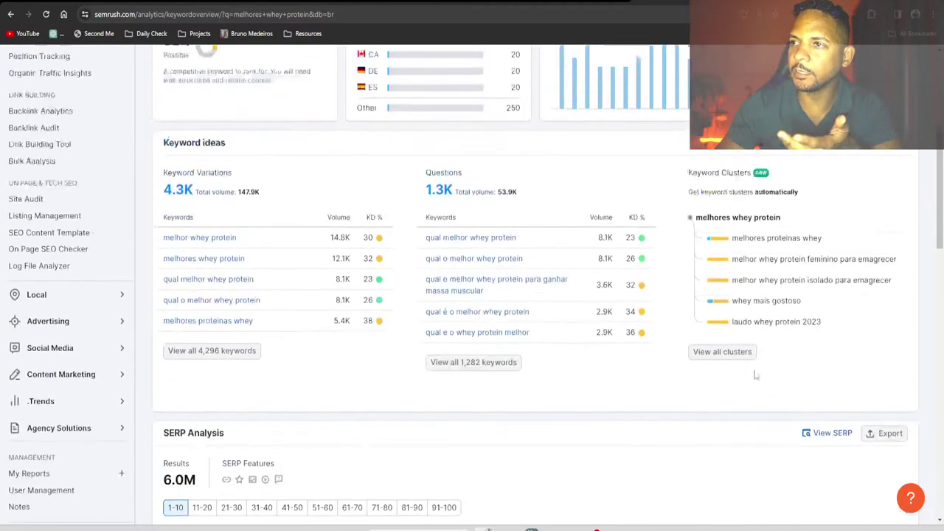
{"action": "left_click", "coordinate": [222, 81]}
{"action": "type", "text": "be"}
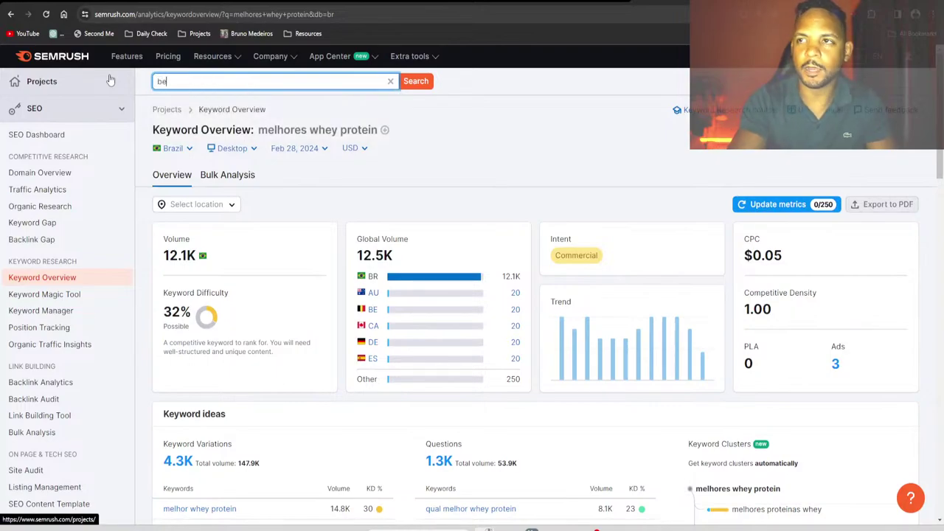
{"action": "type", "text": "st ehey"}
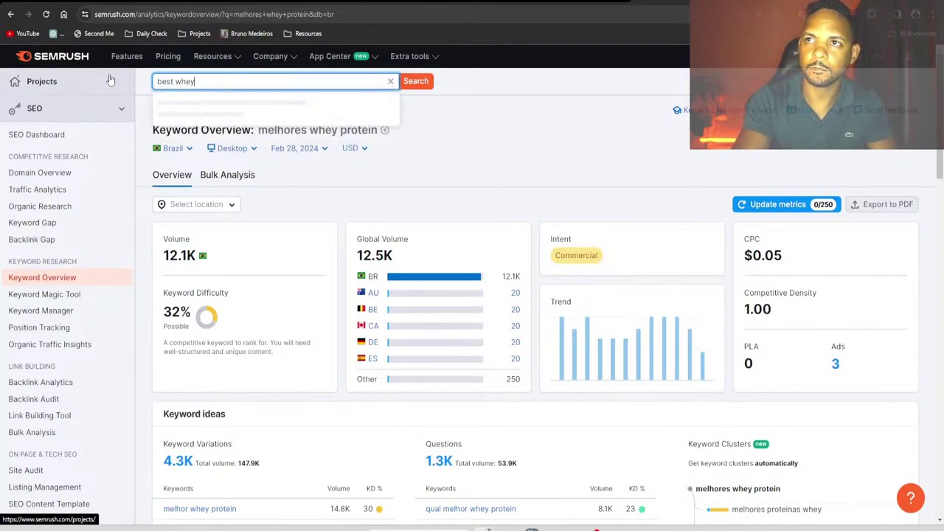
{"action": "type", "text": " protein"}
{"action": "key", "text": "Return"}
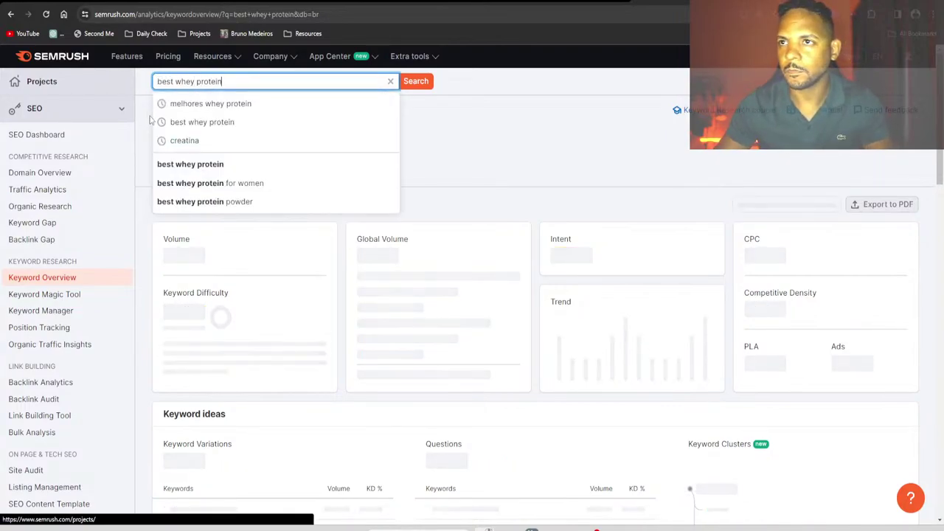
{"action": "left_click", "coordinate": [173, 148]}
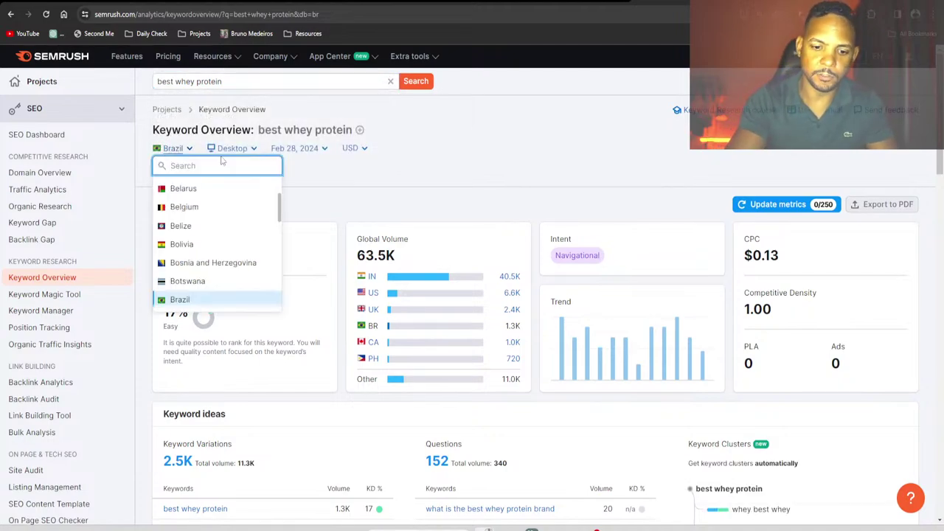
{"action": "type", "text": "united"}
{"action": "left_click", "coordinate": [223, 187]}
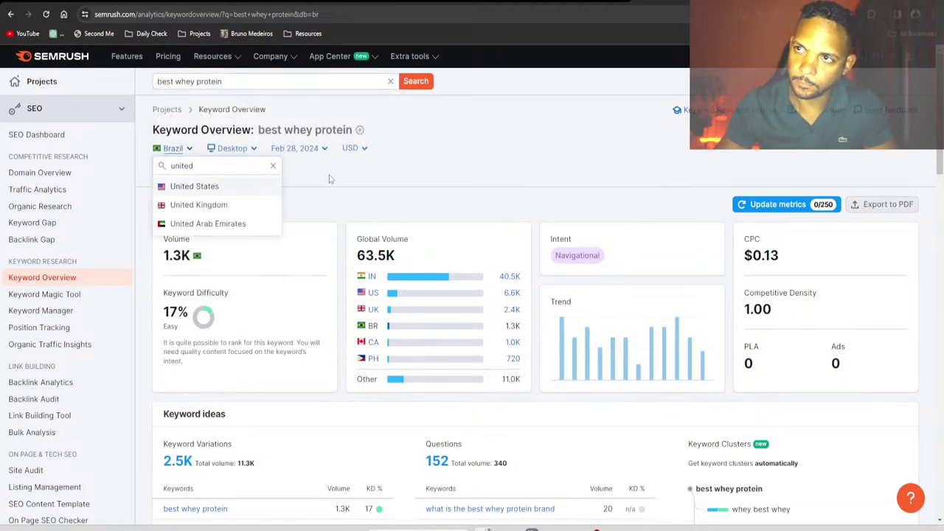
Review the SERP Analysis, keyword ideas and overview metrics for "best whey protein" in the United States
{"action": "scroll", "coordinate": [453, 169], "scroll_direction": "down", "scroll_amount": 10}
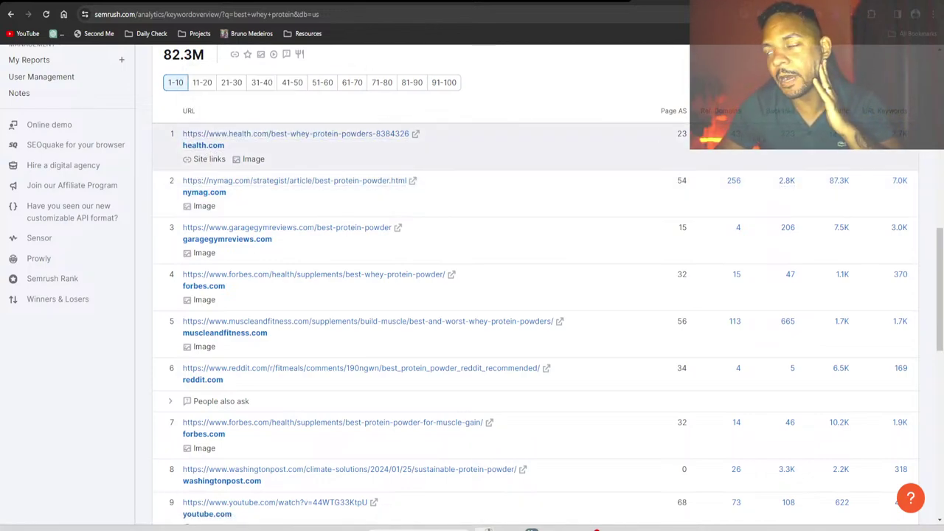
{"action": "scroll", "coordinate": [649, 173], "scroll_direction": "up", "scroll_amount": 6}
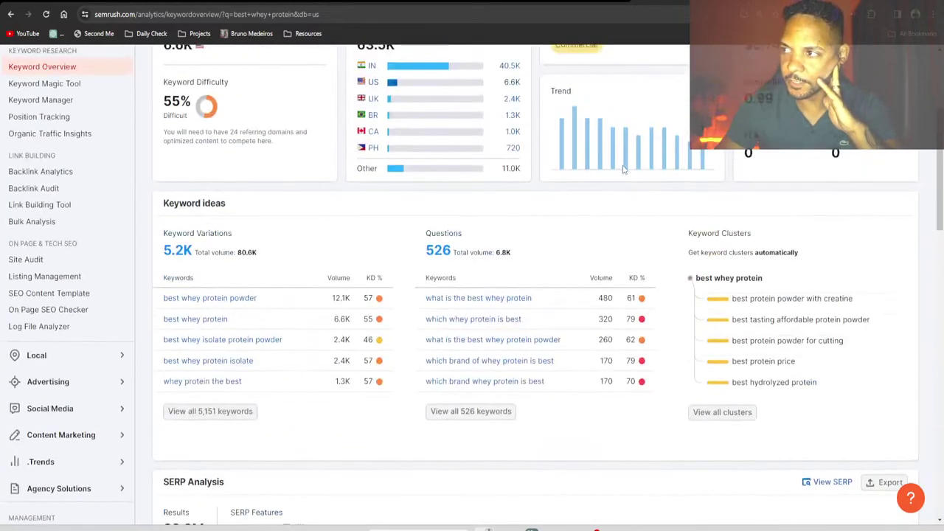
{"action": "scroll", "coordinate": [623, 170], "scroll_direction": "down", "scroll_amount": 2}
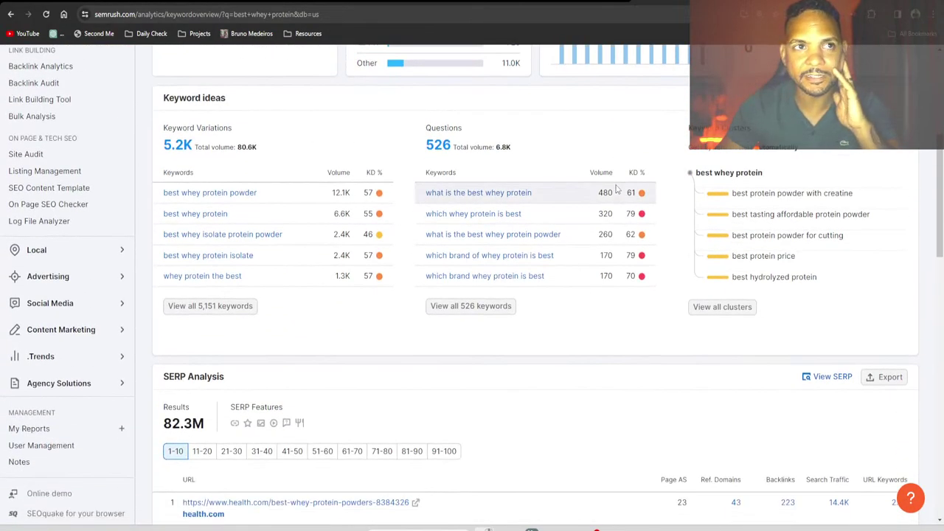
{"action": "scroll", "coordinate": [615, 189], "scroll_direction": "up", "scroll_amount": 5}
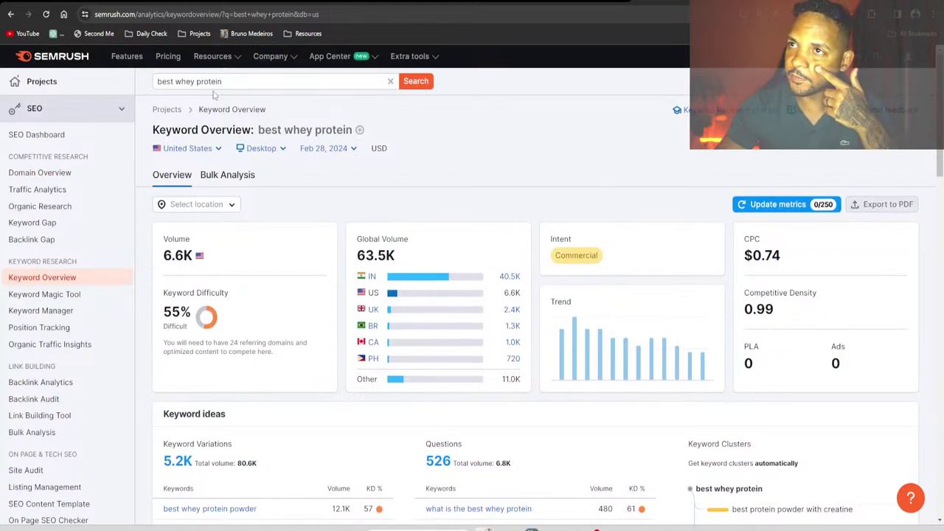
Search the Keyword Overview for "best creatine" and examine the referring domains and backlinks of its top-ranking pages
{"action": "double_click", "coordinate": [173, 82]}
{"action": "left_click", "coordinate": [258, 78]}
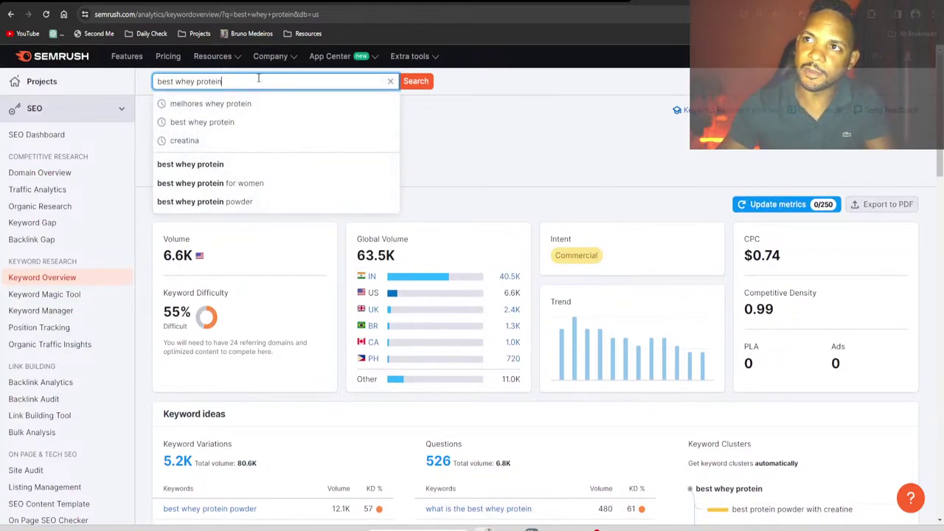
{"action": "left_click_drag", "start_coordinate": [177, 83], "coordinate": [267, 75]}
{"action": "type", "text": "creatine"}
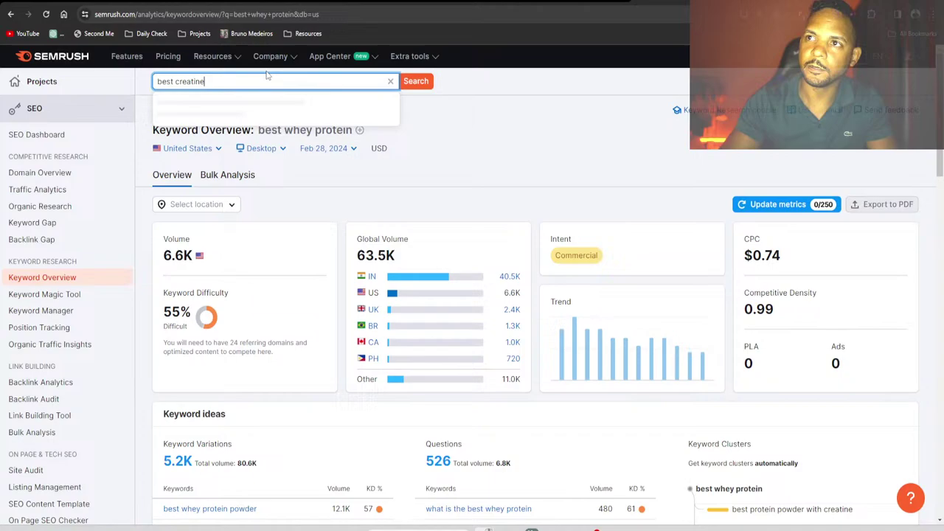
{"action": "key", "text": "Return"}
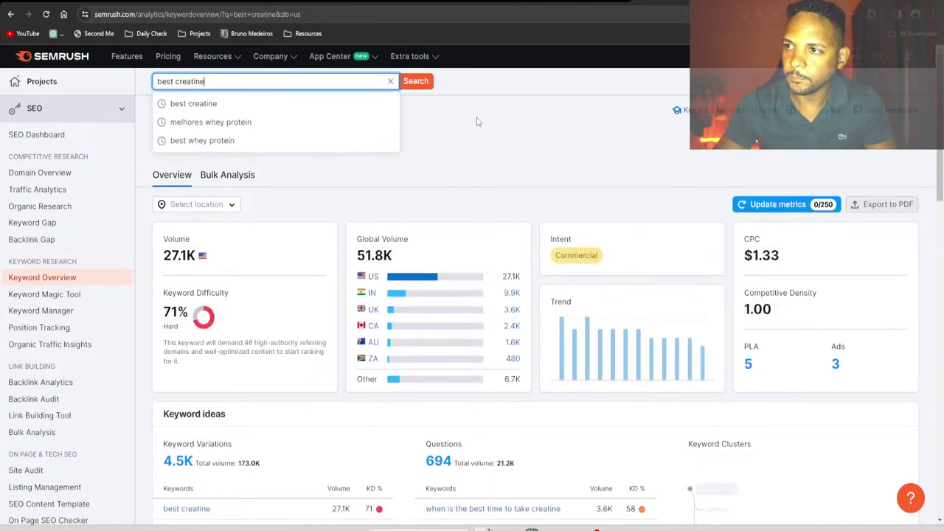
{"action": "scroll", "coordinate": [453, 109], "scroll_direction": "down", "scroll_amount": 2}
{"action": "scroll", "coordinate": [562, 178], "scroll_direction": "down", "scroll_amount": 6}
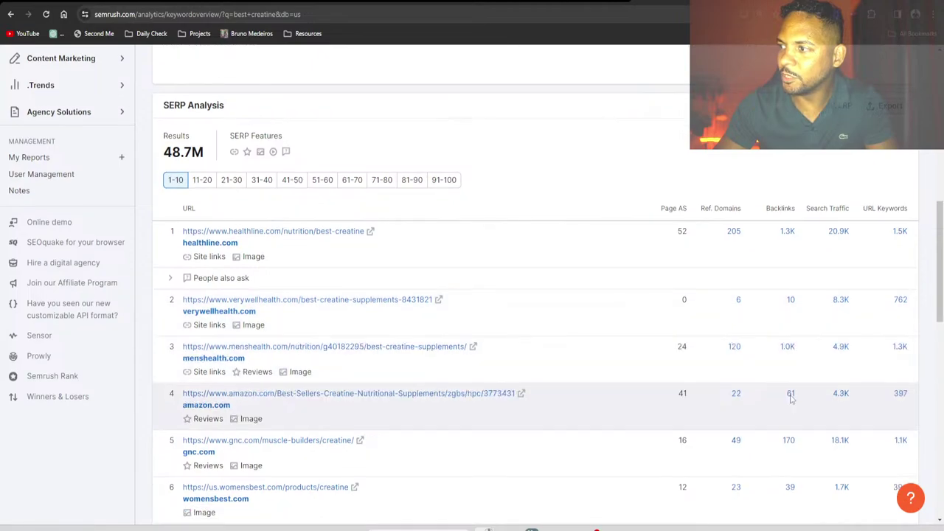
{"action": "scroll", "coordinate": [792, 357], "scroll_direction": "down", "scroll_amount": 1}
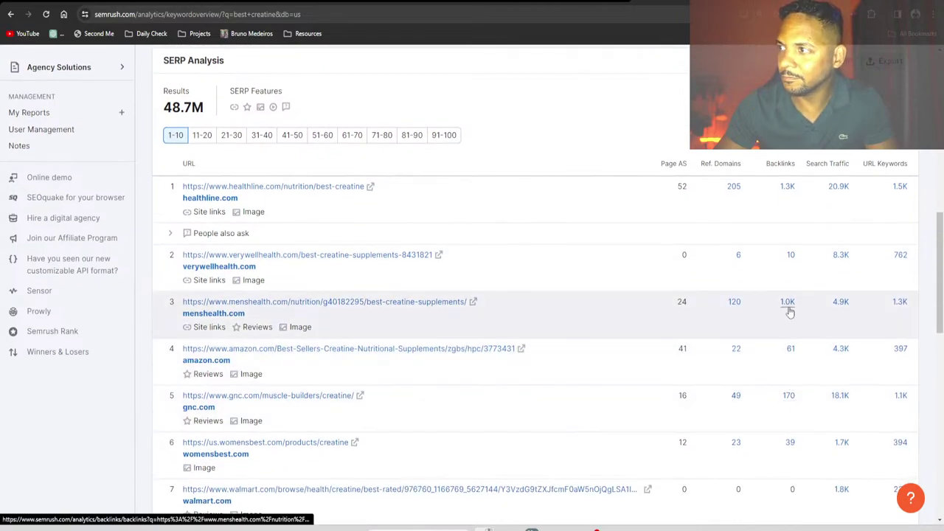
Search the Keyword Overview for "melhores creatina" and change its database to Brazil
{"action": "scroll", "coordinate": [789, 399], "scroll_direction": "up", "scroll_amount": 15}
{"action": "left_click", "coordinate": [215, 82]}
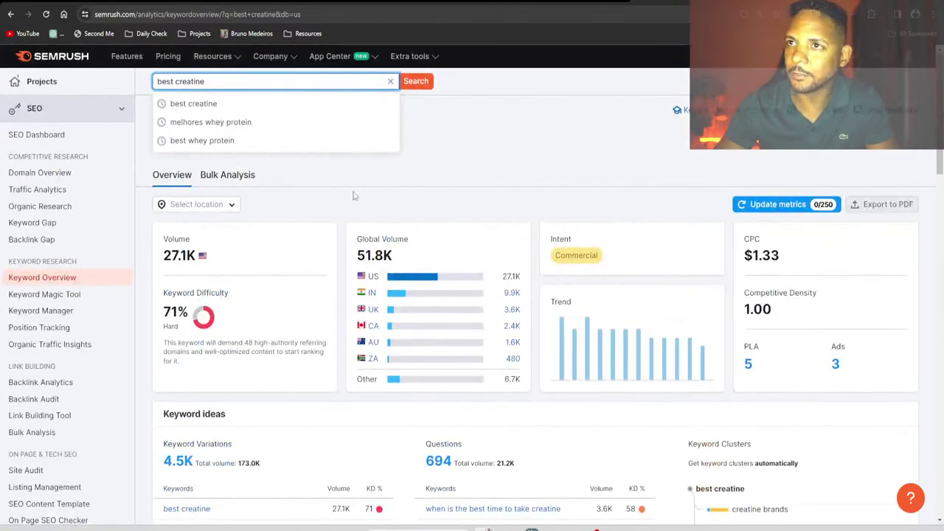
{"action": "triple_click", "coordinate": [214, 82]}
{"action": "type", "text": "melhores cr"}
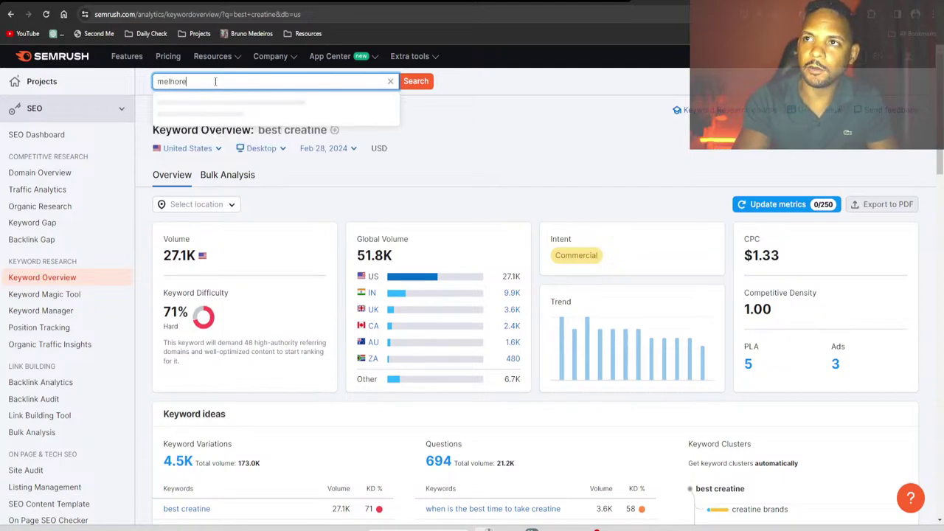
{"action": "key", "text": "Return"}
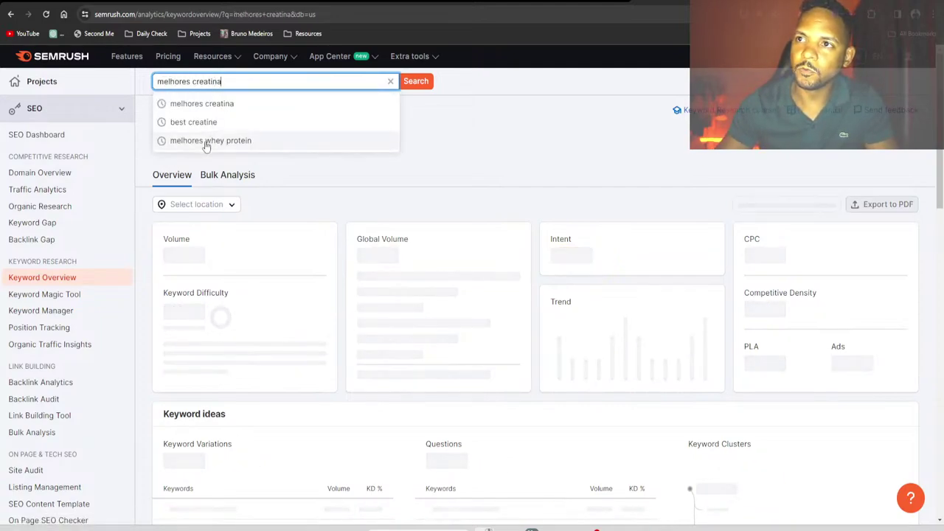
{"action": "left_click", "coordinate": [189, 149]}
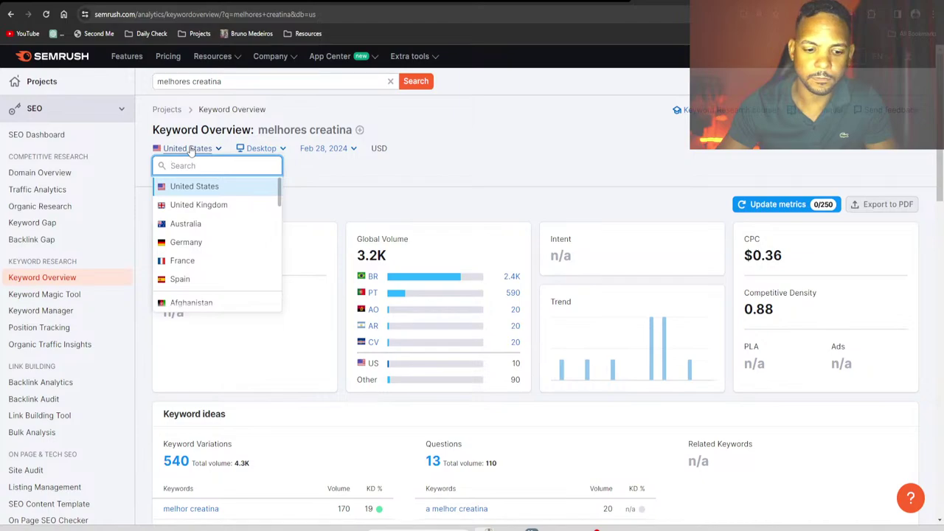
{"action": "type", "text": "bra"}
{"action": "left_click", "coordinate": [182, 186]}
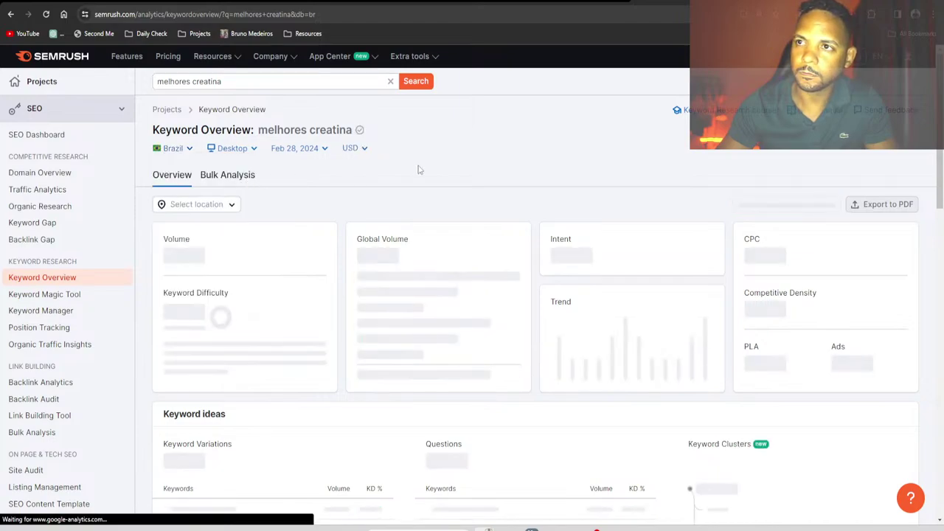
Examine the overview metrics of "melhores creatina" and the referring domains, backlinks and traffic of its ranking pages
{"action": "scroll", "coordinate": [527, 166], "scroll_direction": "down", "scroll_amount": 10}
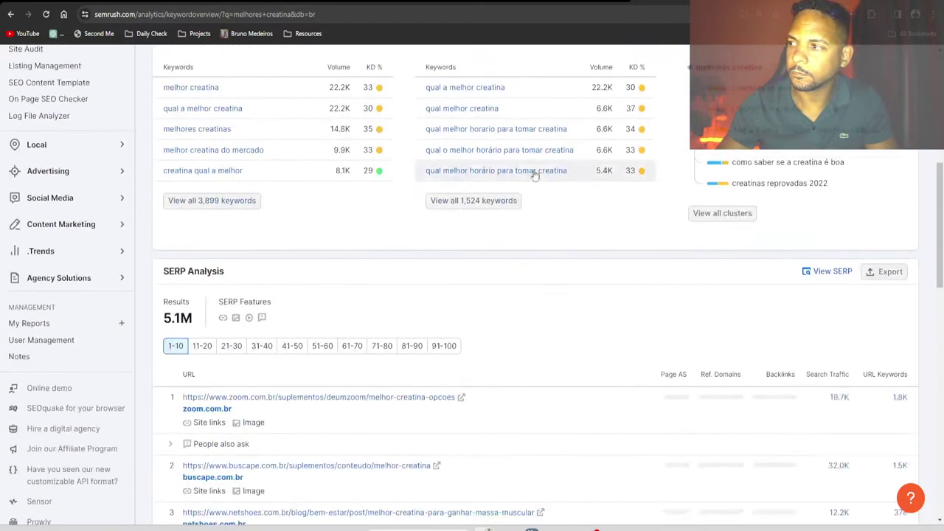
{"action": "scroll", "coordinate": [771, 230], "scroll_direction": "down", "scroll_amount": 1}
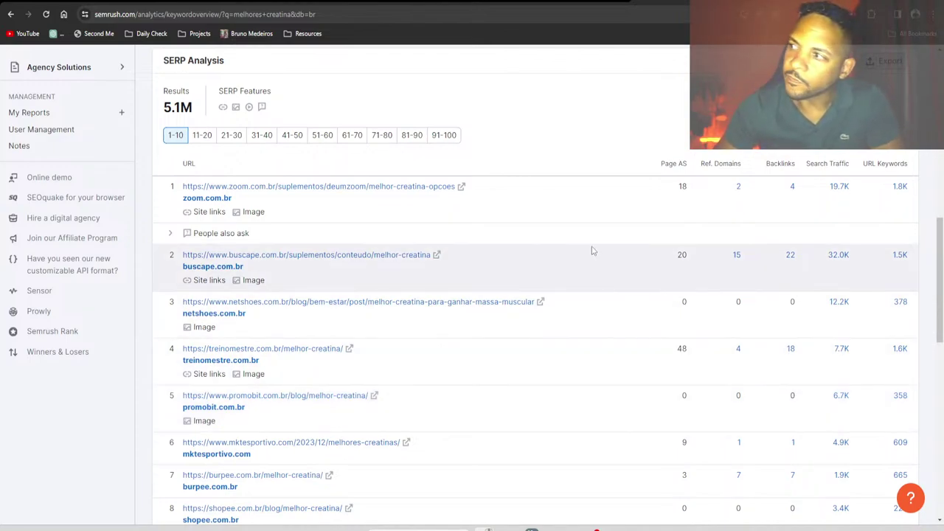
{"action": "scroll", "coordinate": [591, 251], "scroll_direction": "up", "scroll_amount": 15}
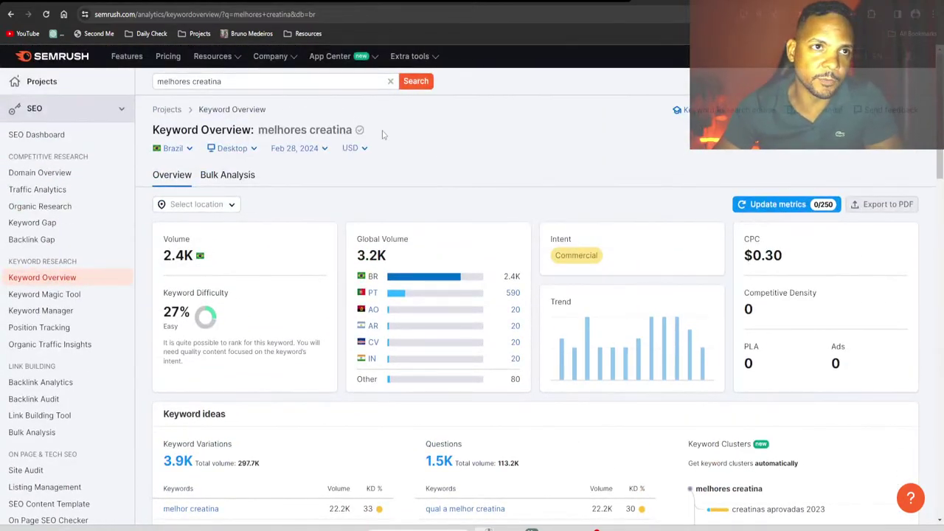
{"action": "scroll", "coordinate": [398, 179], "scroll_direction": "down", "scroll_amount": 6}
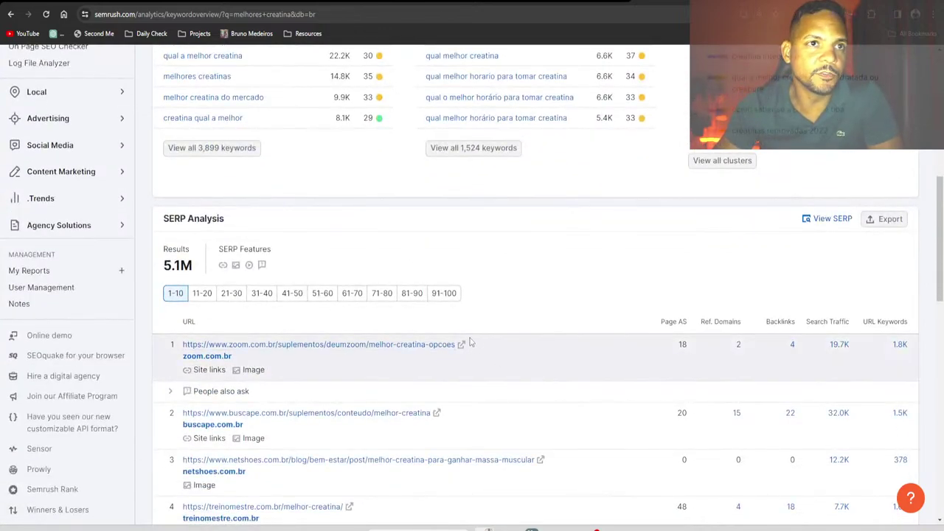
{"action": "scroll", "coordinate": [737, 350], "scroll_direction": "down", "scroll_amount": 2}
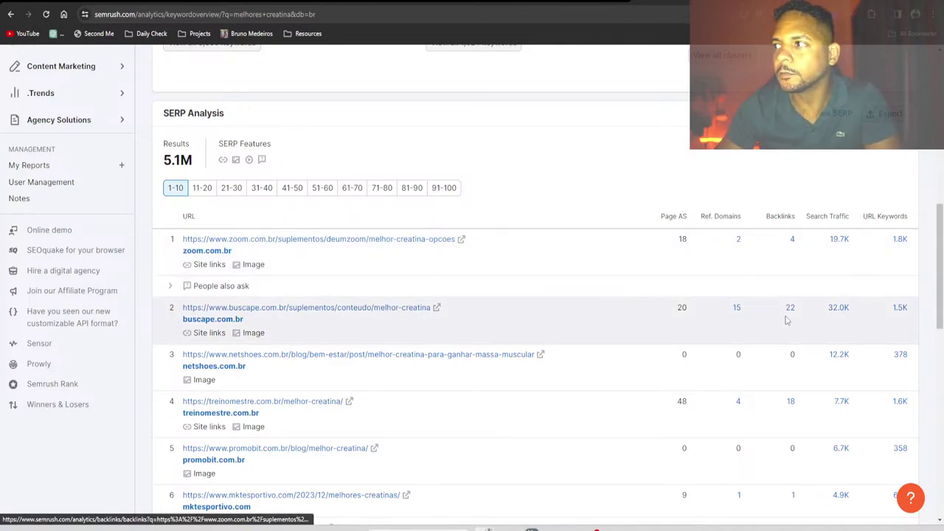
Review the SERP Analysis table for "melhores creatina", comparing referring domains and backlinks across the ten top-ranking pages
{"action": "scroll", "coordinate": [783, 317], "scroll_direction": "down", "scroll_amount": 1}
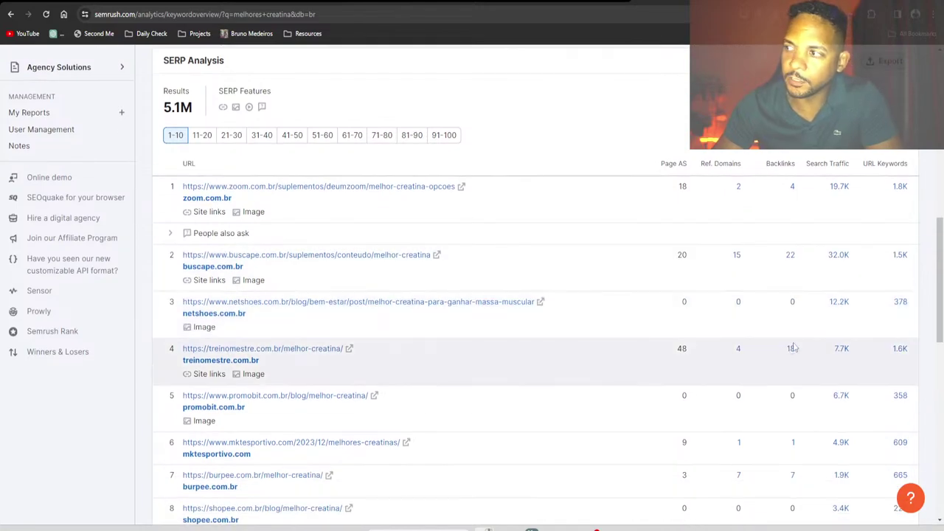
{"action": "scroll", "coordinate": [789, 380], "scroll_direction": "down", "scroll_amount": 1}
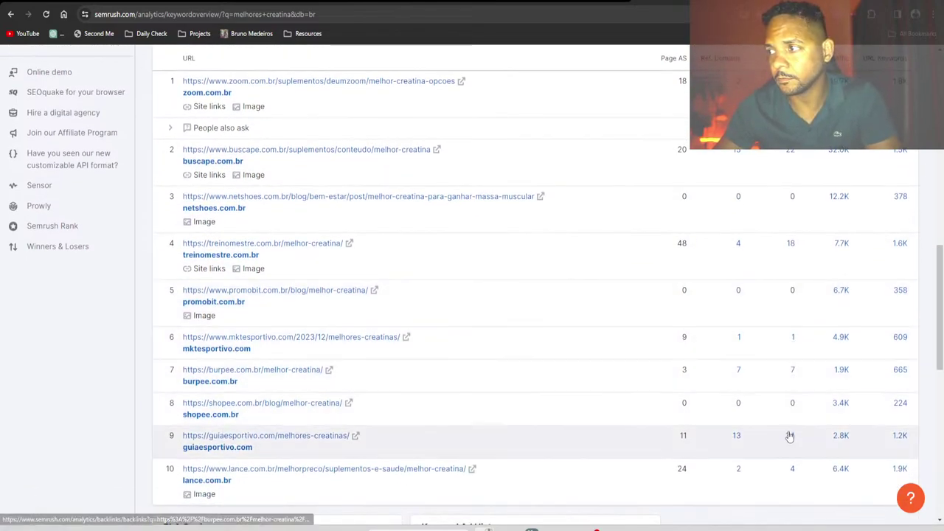
{"action": "scroll", "coordinate": [794, 454], "scroll_direction": "down", "scroll_amount": 1}
{"action": "scroll", "coordinate": [754, 402], "scroll_direction": "up", "scroll_amount": 2}
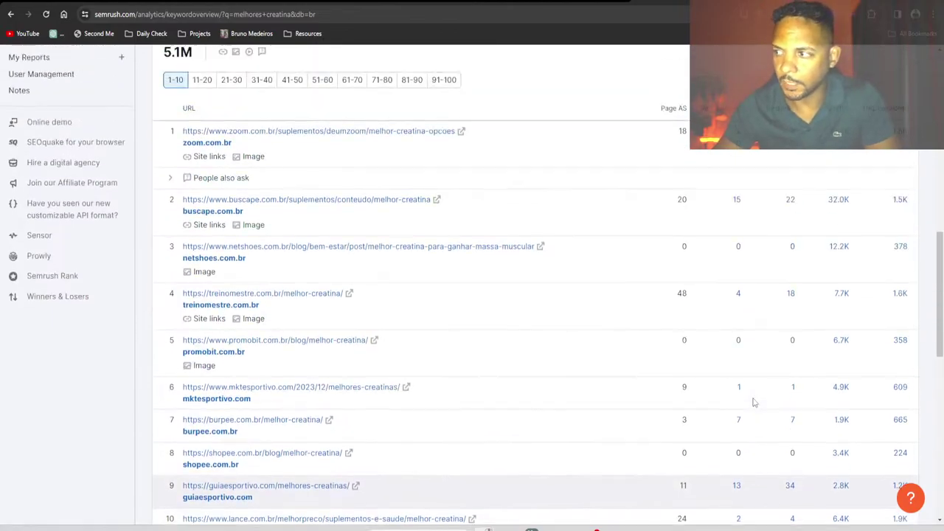
{"action": "scroll", "coordinate": [754, 402], "scroll_direction": "up", "scroll_amount": 15}
{"action": "scroll", "coordinate": [735, 381], "scroll_direction": "down", "scroll_amount": 10}
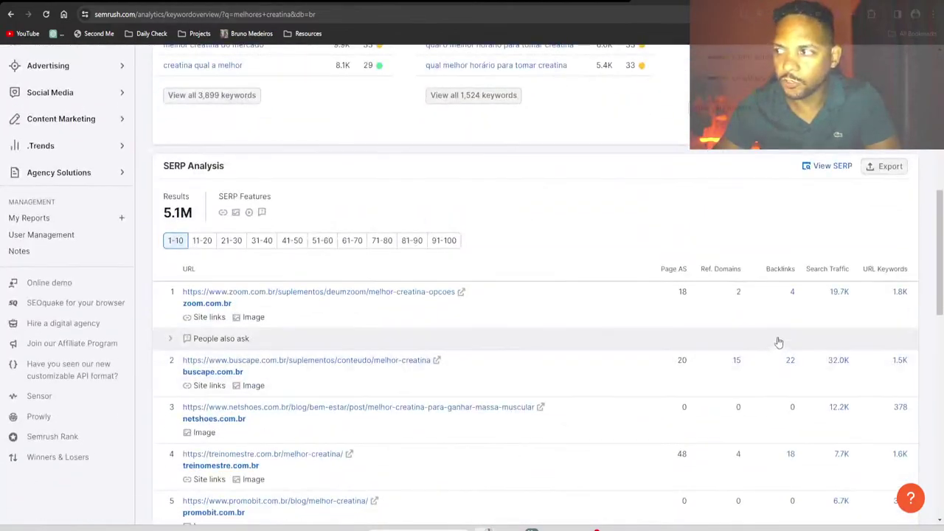
{"action": "scroll", "coordinate": [778, 341], "scroll_direction": "up", "scroll_amount": 10}
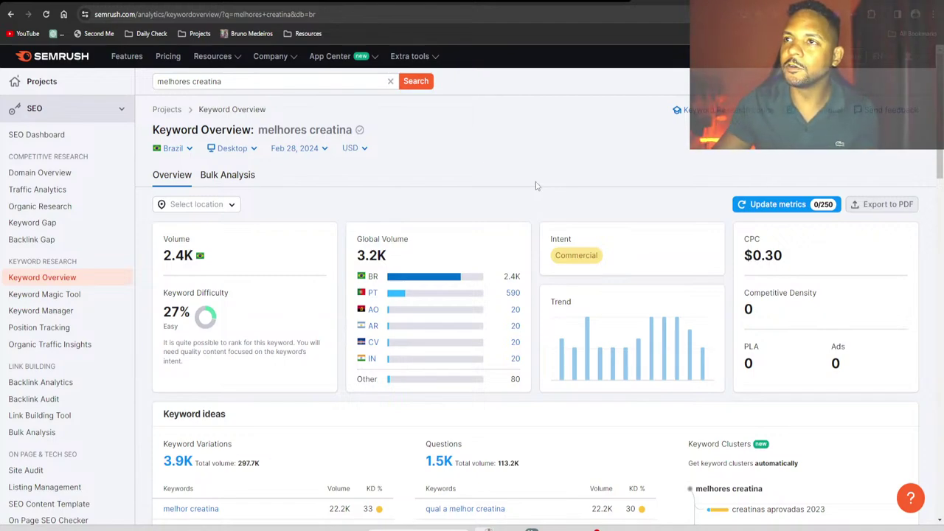
Search the Keyword Overview for "melhores geladeira" in the Brazil database
{"action": "double_click", "coordinate": [194, 83]}
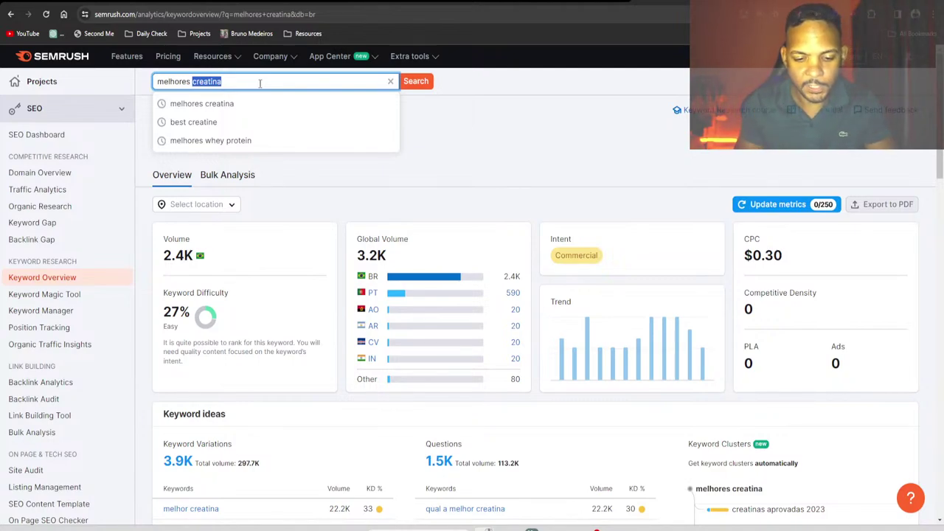
{"action": "type", "text": "geladei"}
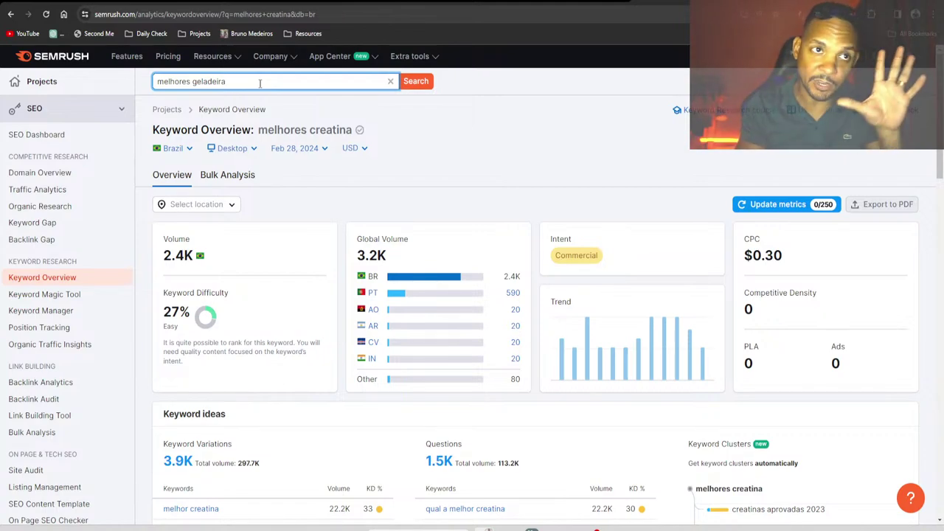
{"action": "key", "text": "Return"}
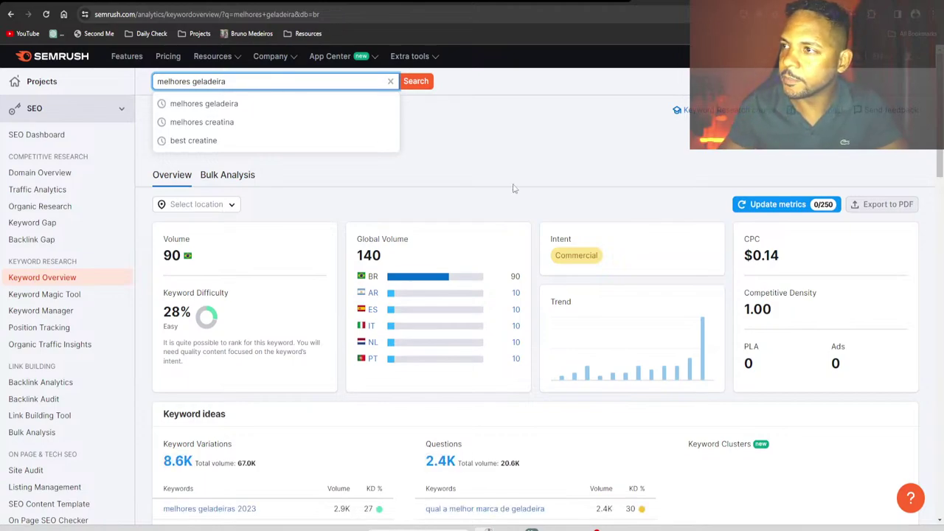
Examine the ranking pages and keyword ideas for "melhores geladeira", and open the full list of its keyword variations
{"action": "scroll", "coordinate": [516, 189], "scroll_direction": "down", "scroll_amount": 8}
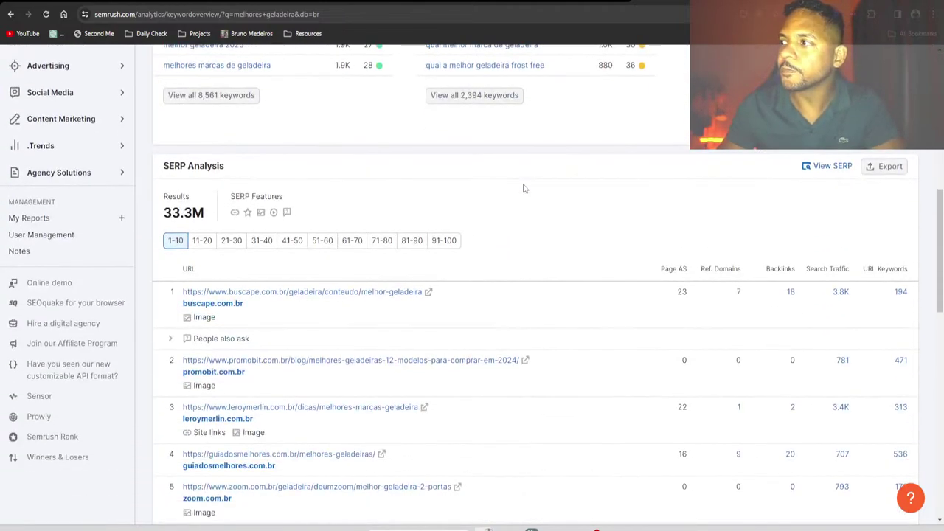
{"action": "scroll", "coordinate": [523, 189], "scroll_direction": "down", "scroll_amount": 2}
{"action": "scroll", "coordinate": [524, 189], "scroll_direction": "down", "scroll_amount": 1}
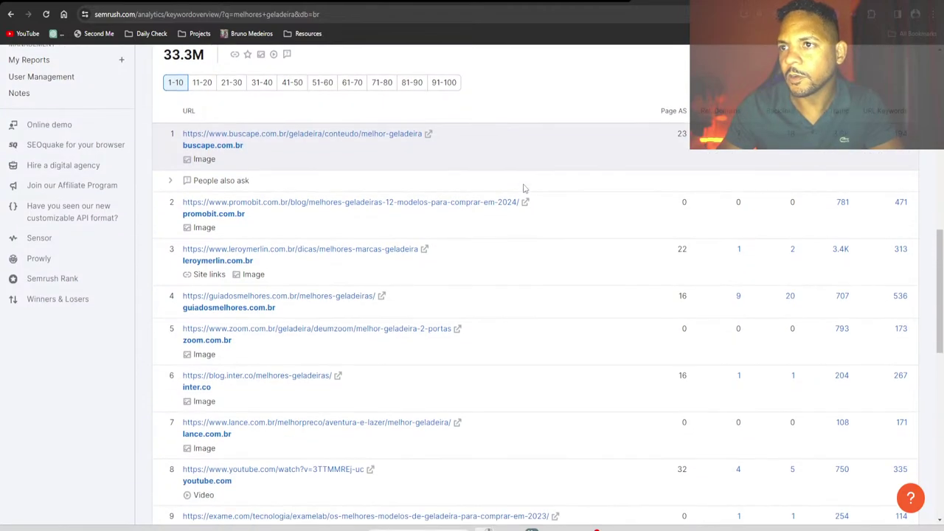
{"action": "scroll", "coordinate": [524, 188], "scroll_direction": "up", "scroll_amount": 10}
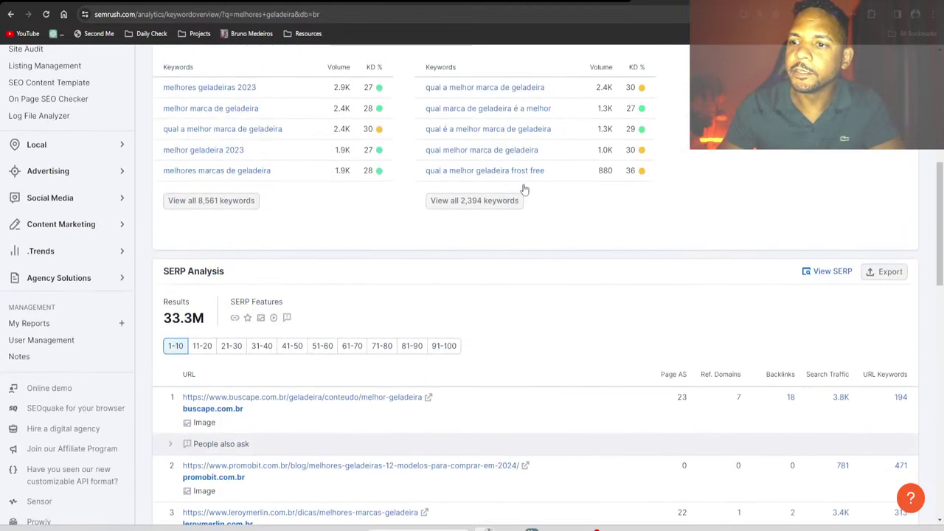
{"action": "scroll", "coordinate": [300, 147], "scroll_direction": "down", "scroll_amount": 5}
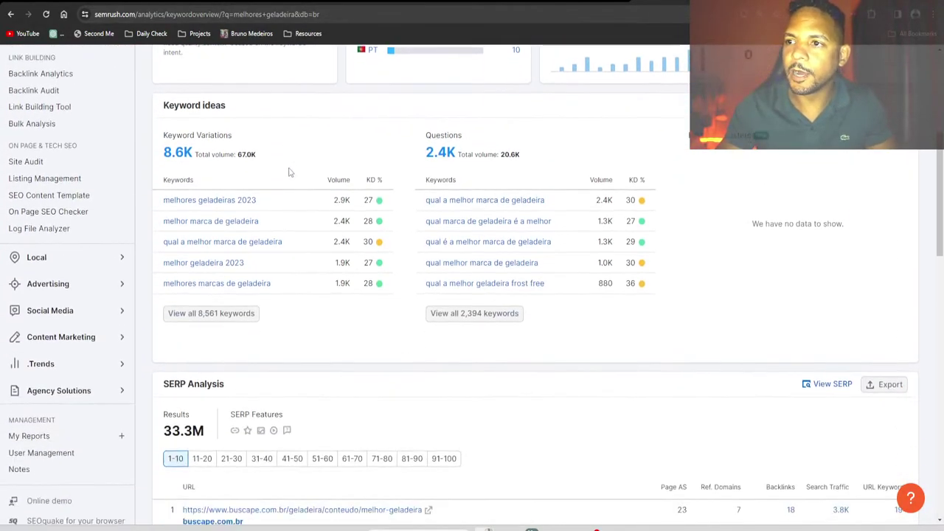
{"action": "left_click", "coordinate": [226, 306]}
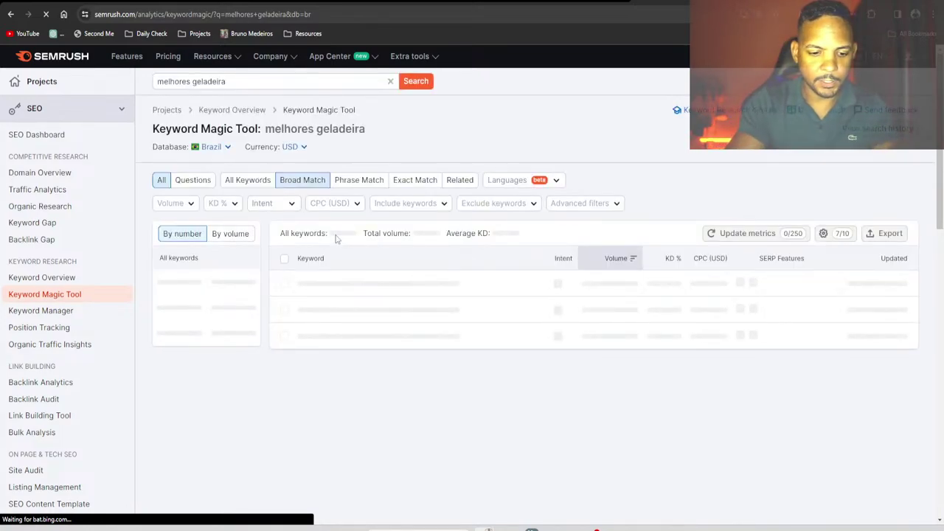
Open Paint with a blank canvas and choose the standard Brush
{"action": "key", "text": "super+r"}
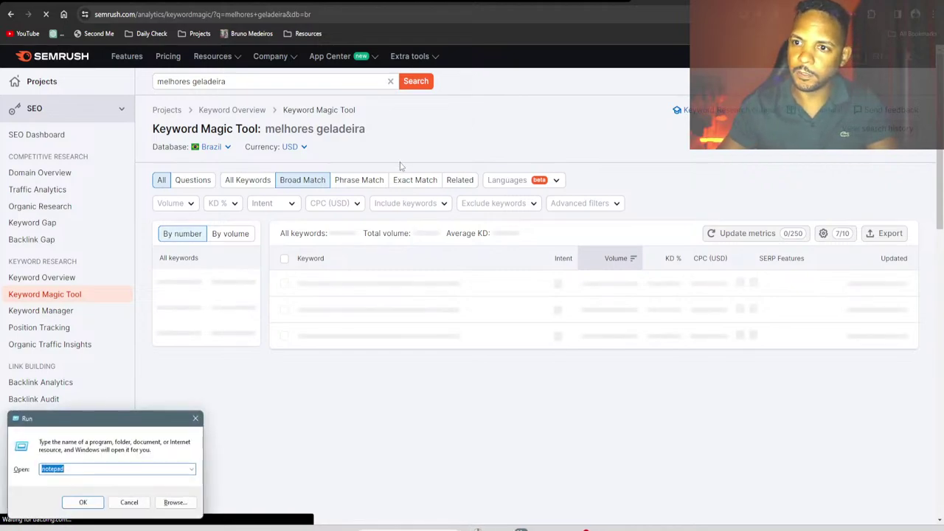
{"action": "type", "text": "regedit"}
{"action": "key", "text": "Return"}
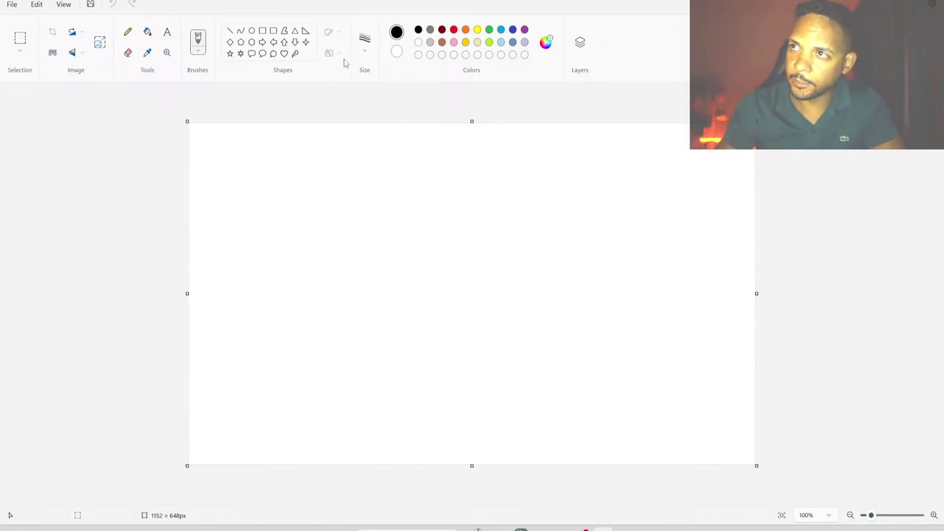
{"action": "left_click", "coordinate": [197, 51]}
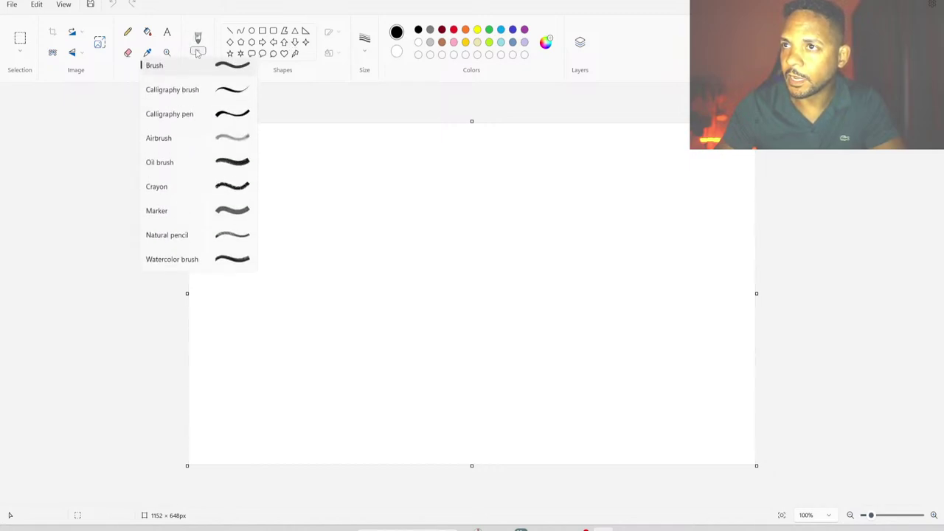
{"action": "left_click", "coordinate": [187, 74]}
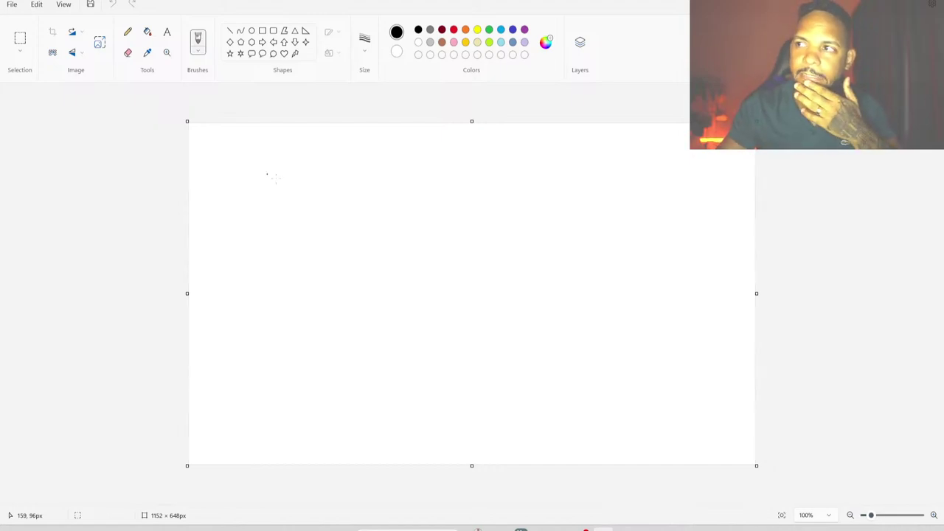
Draw a circled letter A near the top of the canvas, with an upward arrow to its right
{"action": "left_click_drag", "start_coordinate": [403, 204], "coordinate": [437, 186]}
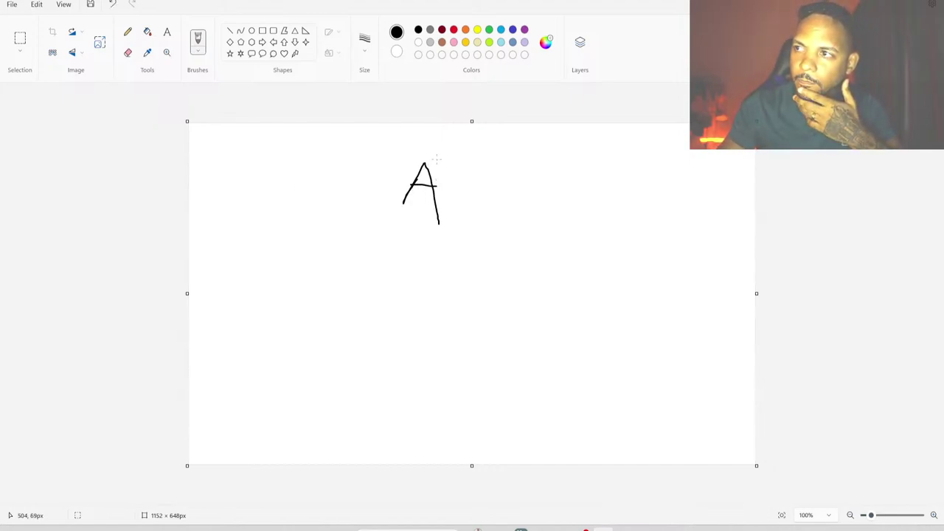
{"action": "mouse_move", "coordinate": [431, 152]}
{"action": "left_mouse_down"}
{"action": "mouse_move", "coordinate": [398, 221]}
{"action": "mouse_move", "coordinate": [435, 152]}
{"action": "left_mouse_up"}
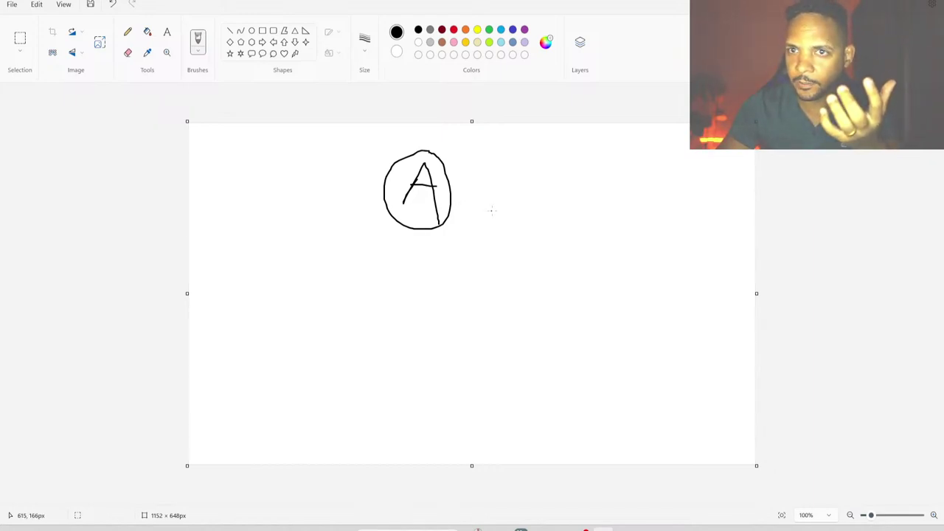
{"action": "mouse_move", "coordinate": [492, 211]}
{"action": "left_mouse_down"}
{"action": "mouse_move", "coordinate": [492, 175]}
{"action": "mouse_move", "coordinate": [511, 178]}
{"action": "left_mouse_up"}
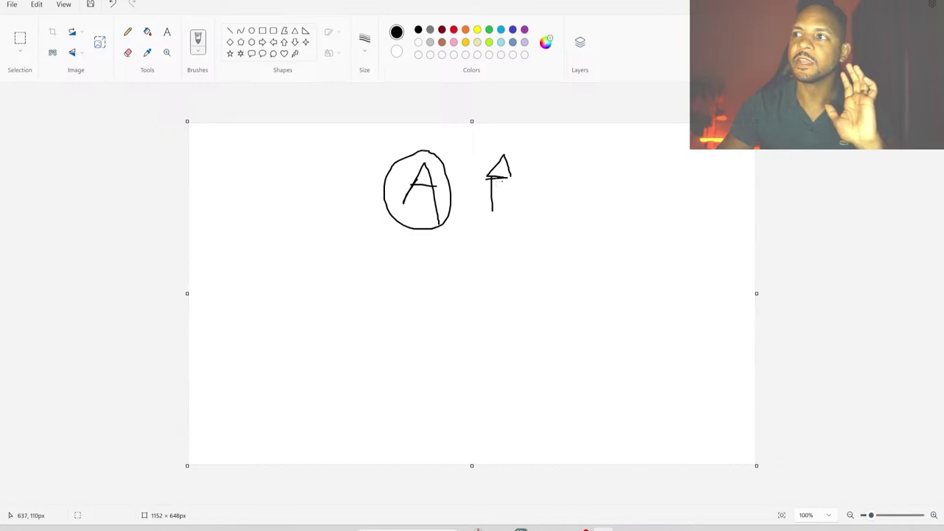
{"action": "mouse_move", "coordinate": [496, 177]}
{"action": "left_mouse_down"}
{"action": "mouse_move", "coordinate": [512, 177]}
{"action": "mouse_move", "coordinate": [506, 172]}
{"action": "left_mouse_up"}
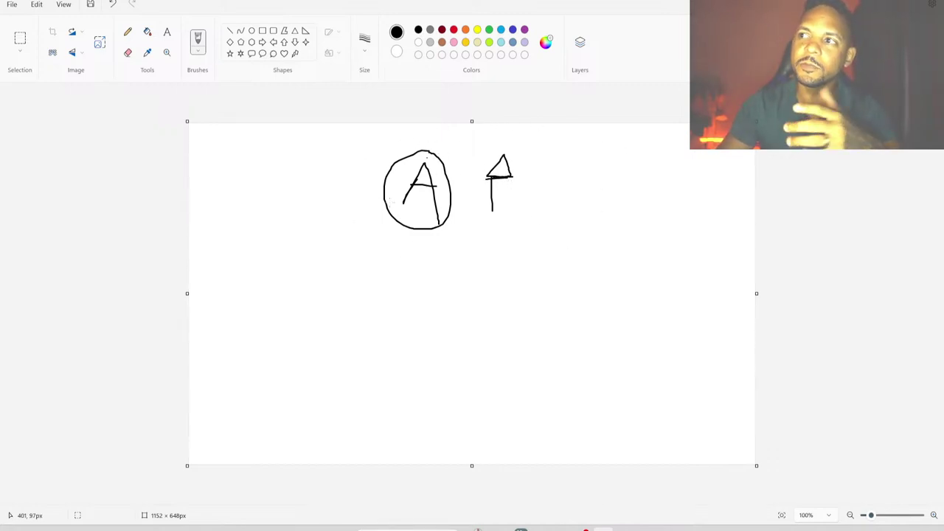
Switch to the browser and search Google for "desde quando existe o palmeiras" in a new tab
{"action": "key", "text": "alt+Tab"}
{"action": "key", "text": "ctrl+t"}
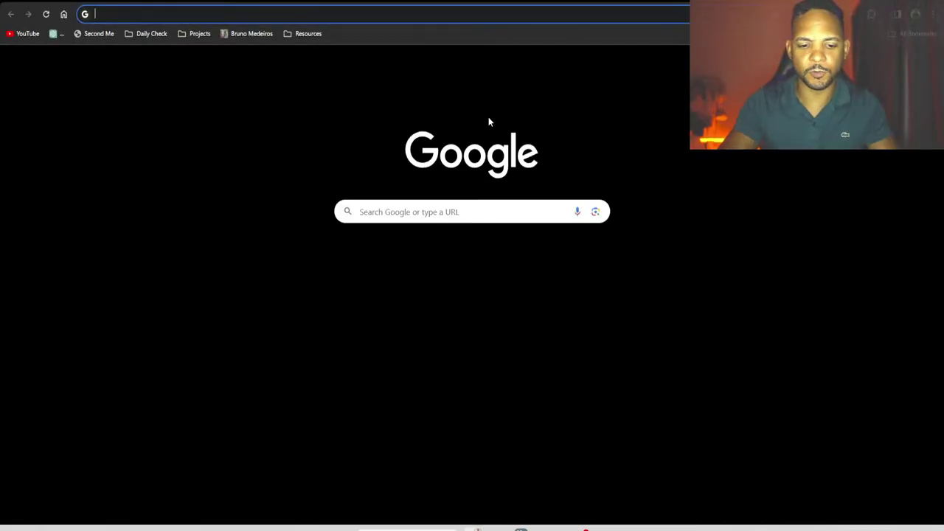
{"action": "type", "text": "desde quando exis"}
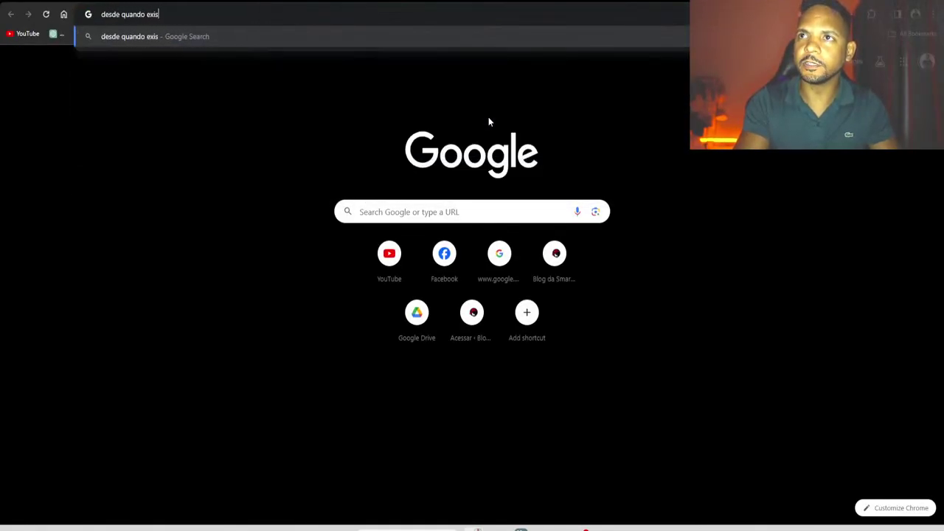
{"action": "type", "text": "te o palmeiras"}
{"action": "key", "text": "Return"}
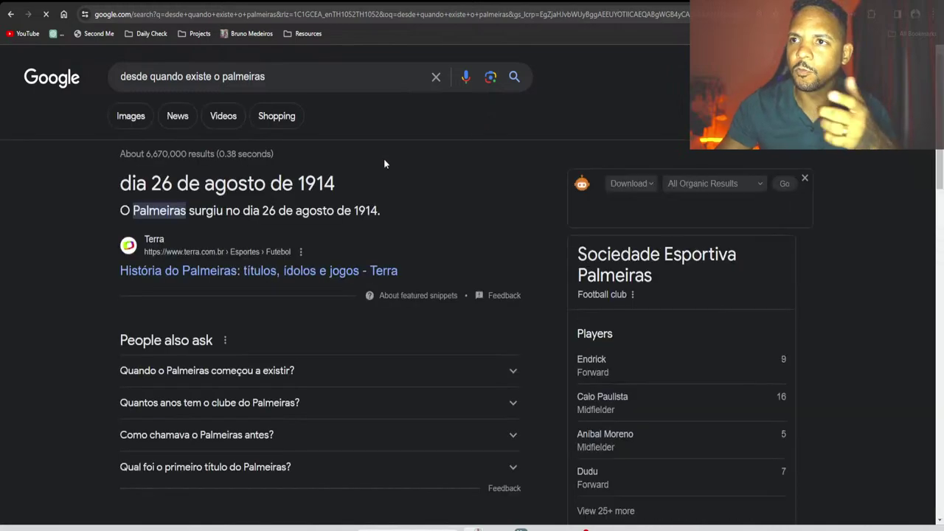
Highlight the founding year in the featured answer about Palmeiras, and clear the highlight
{"action": "left_click_drag", "start_coordinate": [303, 183], "coordinate": [339, 181]}
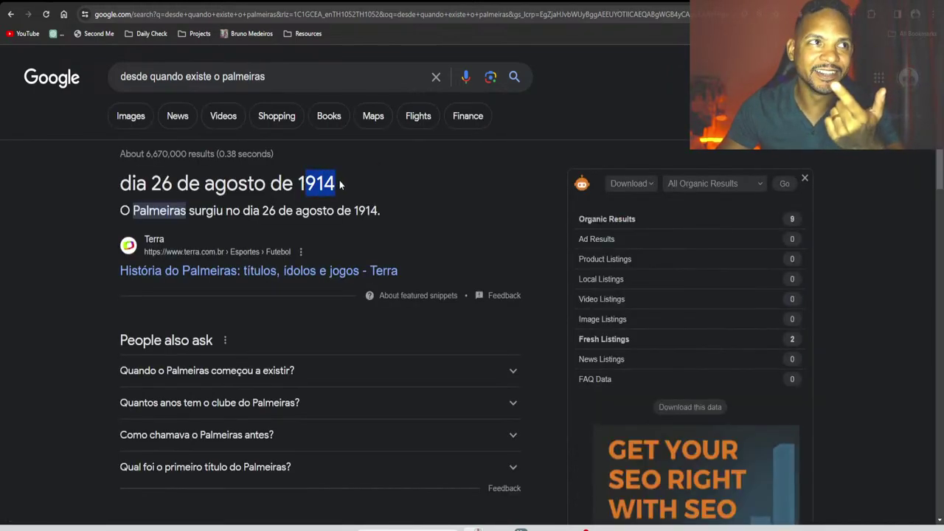
{"action": "left_click_drag", "start_coordinate": [297, 183], "coordinate": [337, 181]}
{"action": "left_click", "coordinate": [336, 179]}
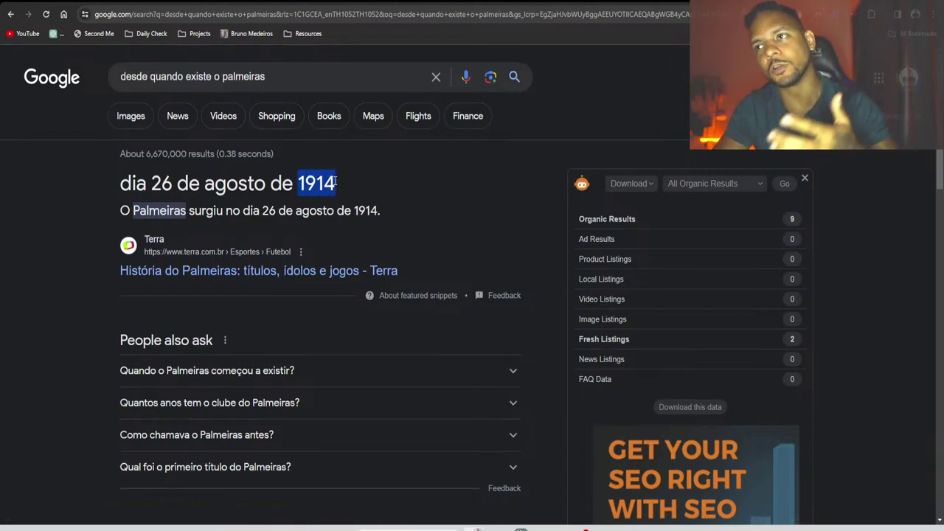
{"action": "left_click", "coordinate": [335, 180]}
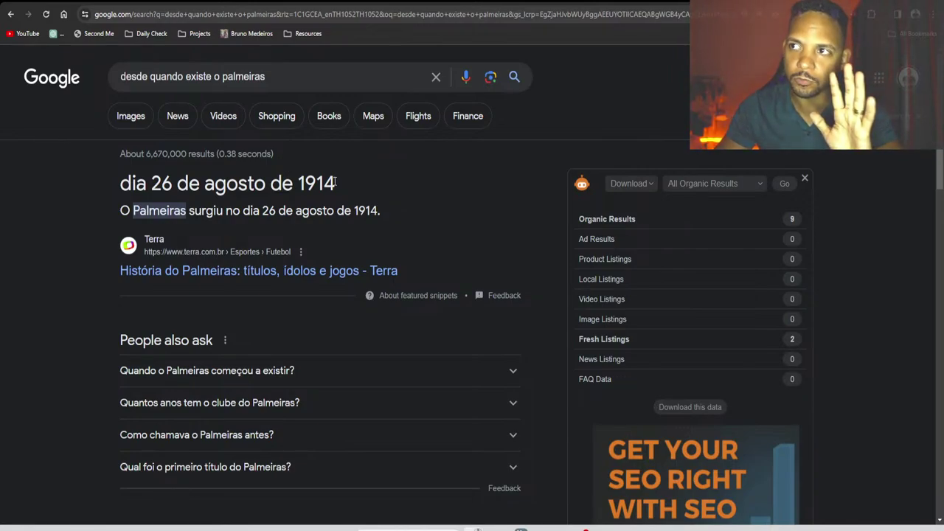
Return to Paint and draw the letters B, C and D in a column below and left of A, each circled
{"action": "left_click", "coordinate": [582, 528]}
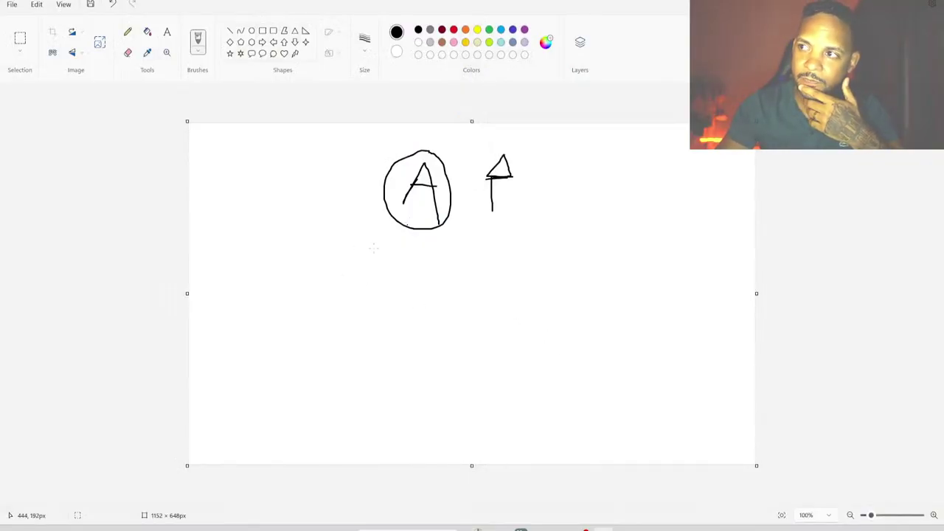
{"action": "mouse_move", "coordinate": [284, 298]}
{"action": "left_mouse_down"}
{"action": "mouse_move", "coordinate": [287, 277]}
{"action": "mouse_move", "coordinate": [309, 295]}
{"action": "mouse_move", "coordinate": [287, 300]}
{"action": "left_mouse_up"}
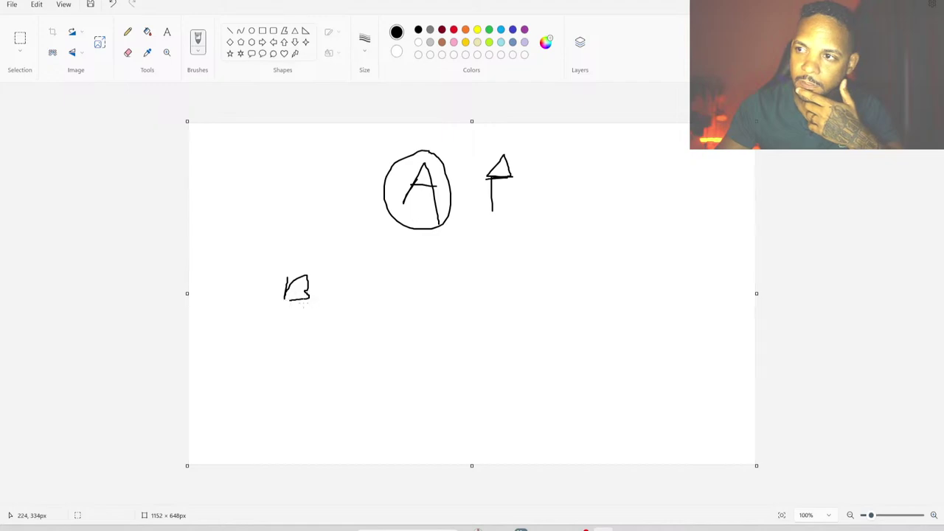
{"action": "mouse_move", "coordinate": [303, 336]}
{"action": "left_mouse_down"}
{"action": "mouse_move", "coordinate": [307, 369]}
{"action": "mouse_move", "coordinate": [280, 410]}
{"action": "left_mouse_up"}
{"action": "mouse_move", "coordinate": [280, 392]}
{"action": "left_mouse_down"}
{"action": "mouse_move", "coordinate": [298, 395]}
{"action": "mouse_move", "coordinate": [273, 422]}
{"action": "mouse_move", "coordinate": [266, 385]}
{"action": "mouse_move", "coordinate": [307, 390]}
{"action": "left_mouse_up"}
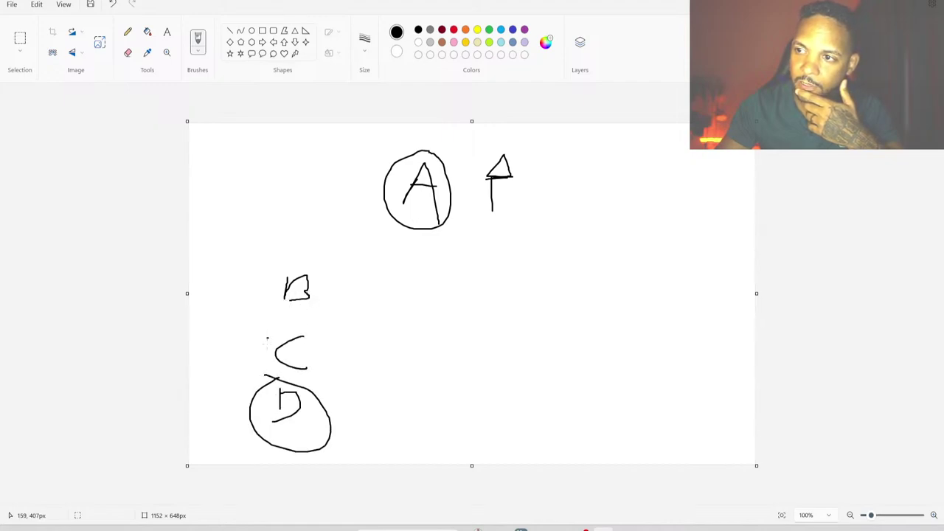
{"action": "mouse_move", "coordinate": [267, 339]}
{"action": "left_mouse_down"}
{"action": "mouse_move", "coordinate": [322, 348]}
{"action": "mouse_move", "coordinate": [264, 332]}
{"action": "left_mouse_up"}
{"action": "mouse_move", "coordinate": [266, 260]}
{"action": "left_mouse_down"}
{"action": "mouse_move", "coordinate": [331, 292]}
{"action": "mouse_move", "coordinate": [263, 263]}
{"action": "left_mouse_up"}
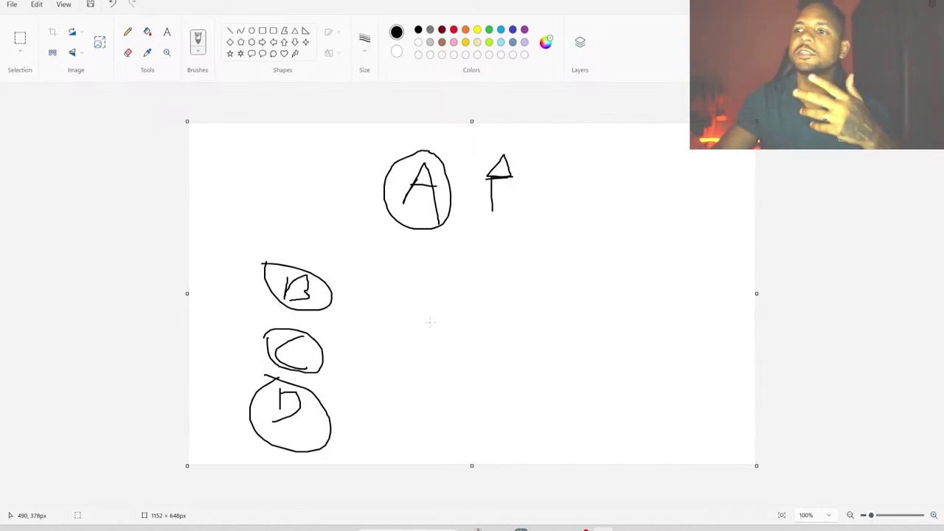
Link circles D, C and B to circle A with connecting lines, and draw a long upward arrow pointing to A
{"action": "mouse_move", "coordinate": [334, 429]}
{"action": "left_mouse_down"}
{"action": "mouse_move", "coordinate": [340, 368]}
{"action": "mouse_move", "coordinate": [331, 355]}
{"action": "mouse_move", "coordinate": [364, 352]}
{"action": "mouse_move", "coordinate": [334, 307]}
{"action": "mouse_move", "coordinate": [407, 253]}
{"action": "mouse_move", "coordinate": [411, 231]}
{"action": "left_mouse_up"}
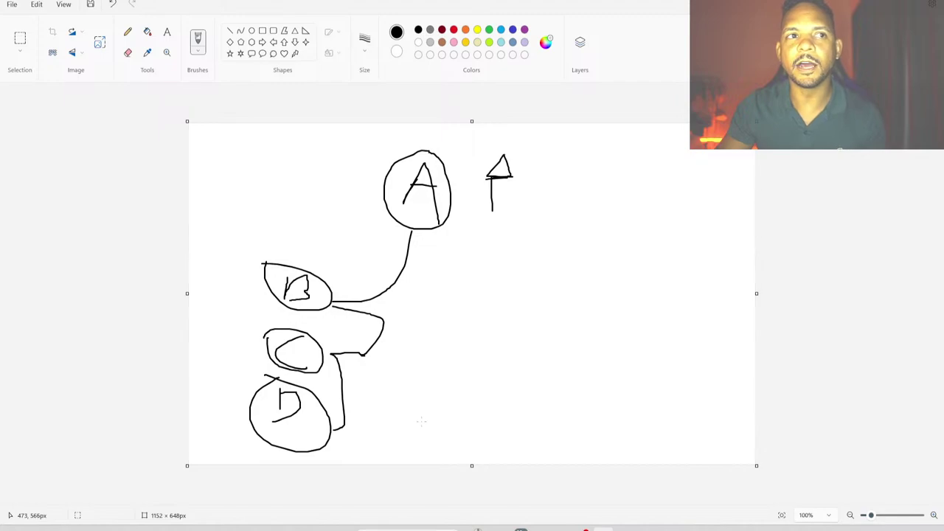
{"action": "mouse_move", "coordinate": [421, 422]}
{"action": "left_mouse_down"}
{"action": "mouse_move", "coordinate": [446, 324]}
{"action": "mouse_move", "coordinate": [437, 249]}
{"action": "mouse_move", "coordinate": [450, 251]}
{"action": "mouse_move", "coordinate": [437, 238]}
{"action": "left_mouse_up"}
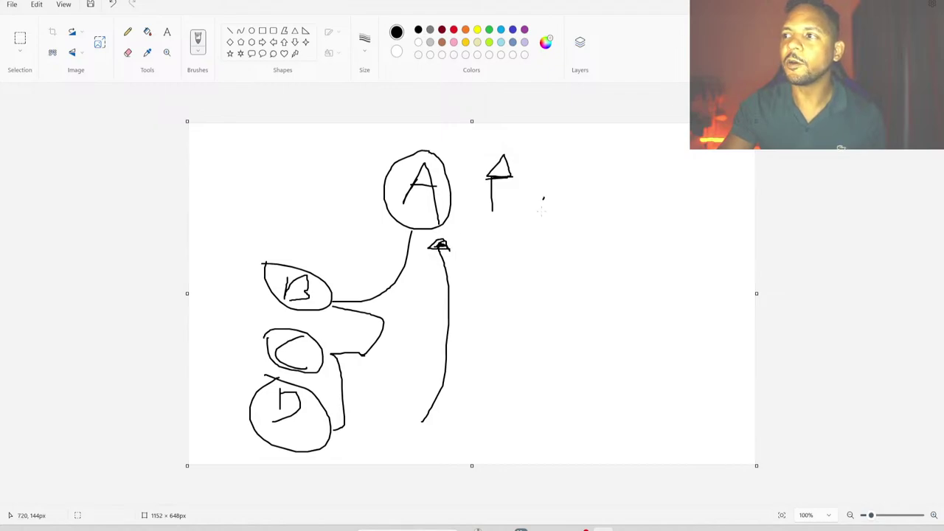
Write an outlined 150 beside the small upward arrow, and draw short lines extending from the lower right of circle D
{"action": "left_click_drag", "start_coordinate": [543, 198], "coordinate": [541, 219]}
{"action": "mouse_move", "coordinate": [550, 200]}
{"action": "left_mouse_down"}
{"action": "mouse_move", "coordinate": [552, 219]}
{"action": "mouse_move", "coordinate": [560, 201]}
{"action": "left_mouse_up"}
{"action": "mouse_move", "coordinate": [565, 205]}
{"action": "left_mouse_down"}
{"action": "mouse_move", "coordinate": [528, 223]}
{"action": "mouse_move", "coordinate": [587, 194]}
{"action": "mouse_move", "coordinate": [533, 189]}
{"action": "left_mouse_up"}
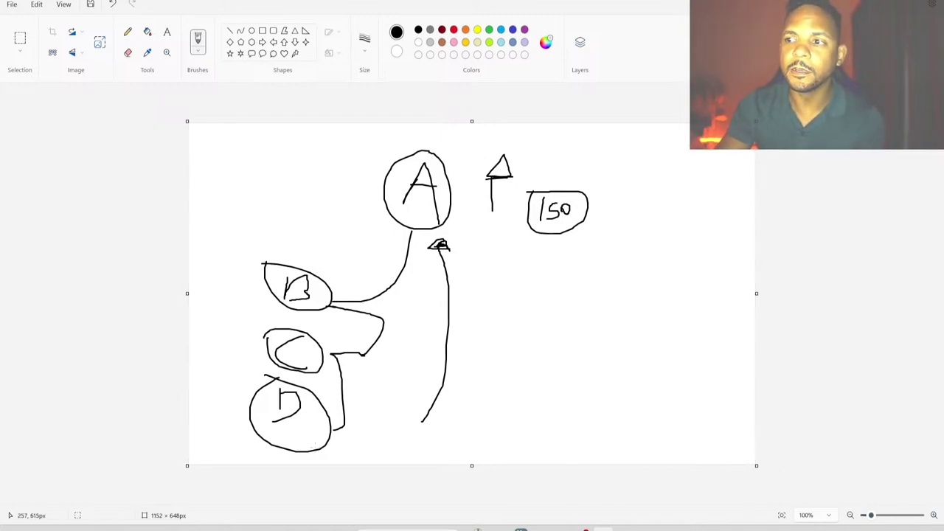
{"action": "mouse_move", "coordinate": [322, 443]}
{"action": "left_mouse_down"}
{"action": "mouse_move", "coordinate": [346, 452]}
{"action": "mouse_move", "coordinate": [385, 452]}
{"action": "mouse_move", "coordinate": [354, 440]}
{"action": "mouse_move", "coordinate": [386, 445]}
{"action": "mouse_move", "coordinate": [369, 448]}
{"action": "left_mouse_up"}
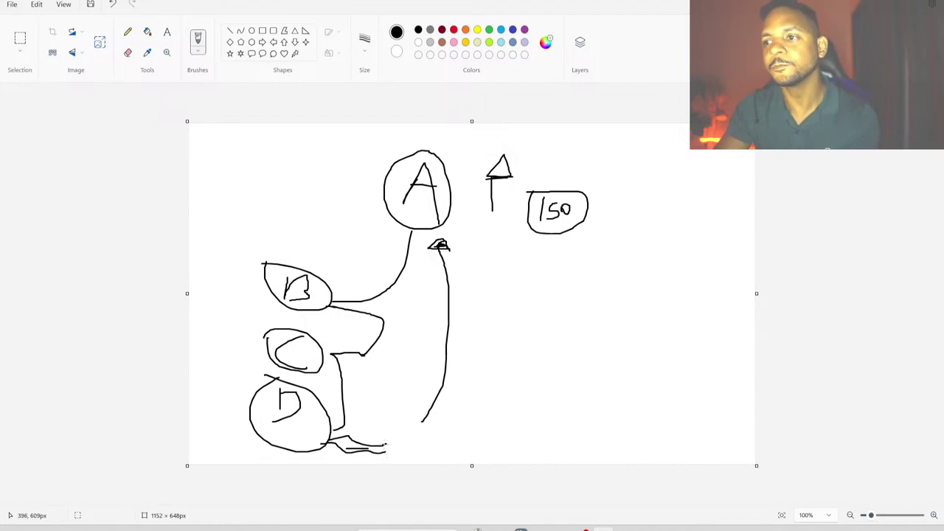
Draw a rising staircase line right of the long arrow, and a smooth upward curve with a small circle at each end beside it
{"action": "left_click_drag", "start_coordinate": [466, 446], "coordinate": [557, 345]}
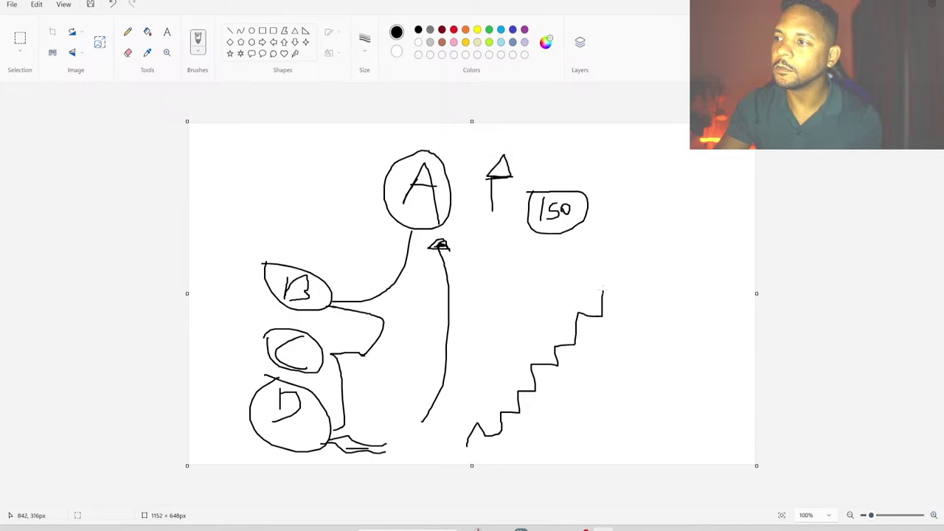
{"action": "left_click_drag", "start_coordinate": [694, 286], "coordinate": [686, 280]}
{"action": "left_click", "coordinate": [679, 297]}
{"action": "left_click_drag", "start_coordinate": [610, 429], "coordinate": [688, 253]}
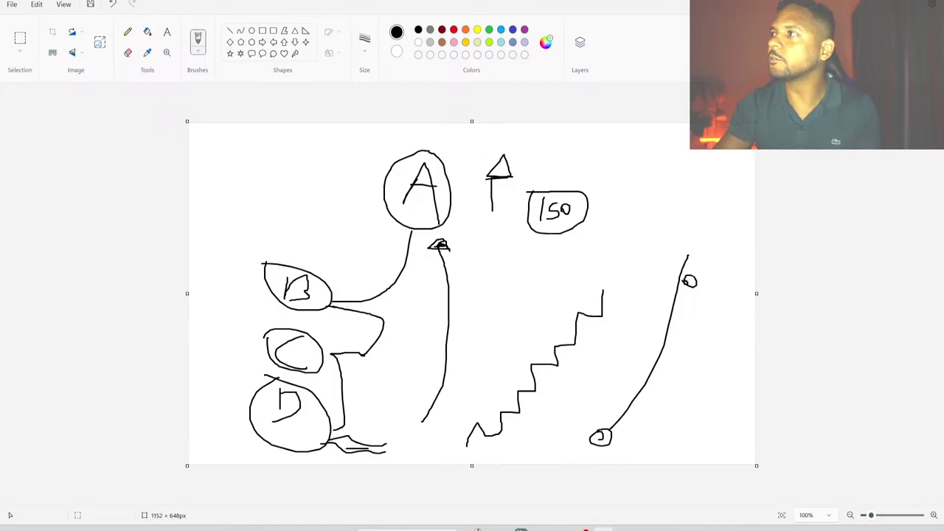
Switch to the browser, search Google for red bull and for red bull bragantino, and skim the club's results
{"action": "key", "text": "alt+Tab"}
{"action": "key", "text": "ctrl+a"}
{"action": "type", "text": "red bul"}
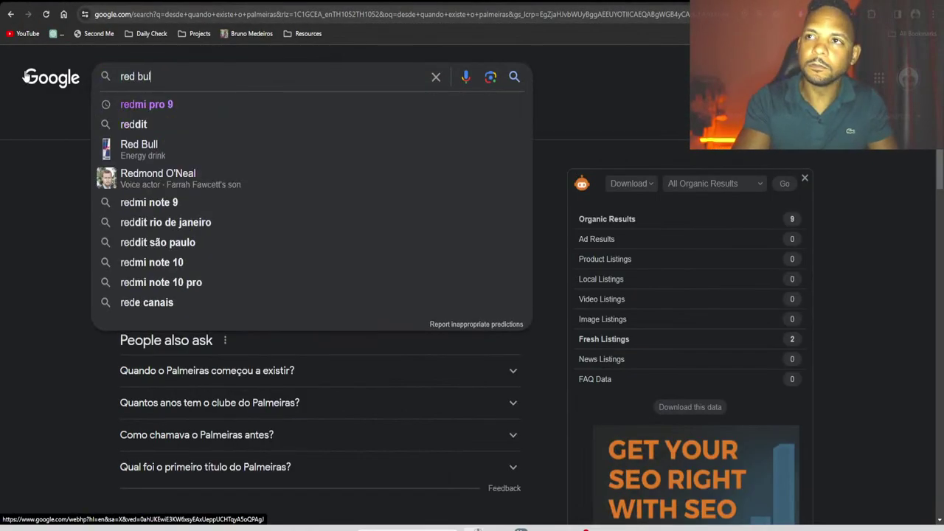
{"action": "type", "text": "l"}
{"action": "key", "text": "Return"}
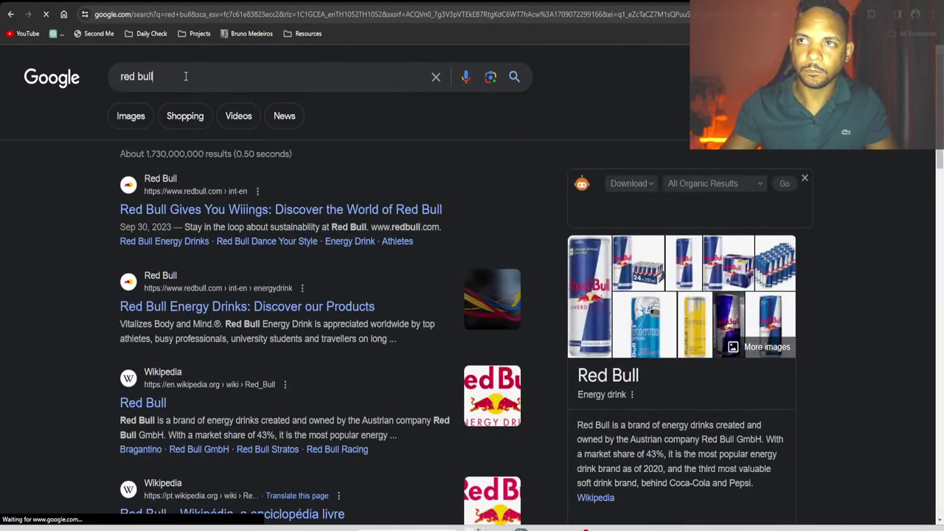
{"action": "type", "text": "bragantino"}
{"action": "key", "text": "Return"}
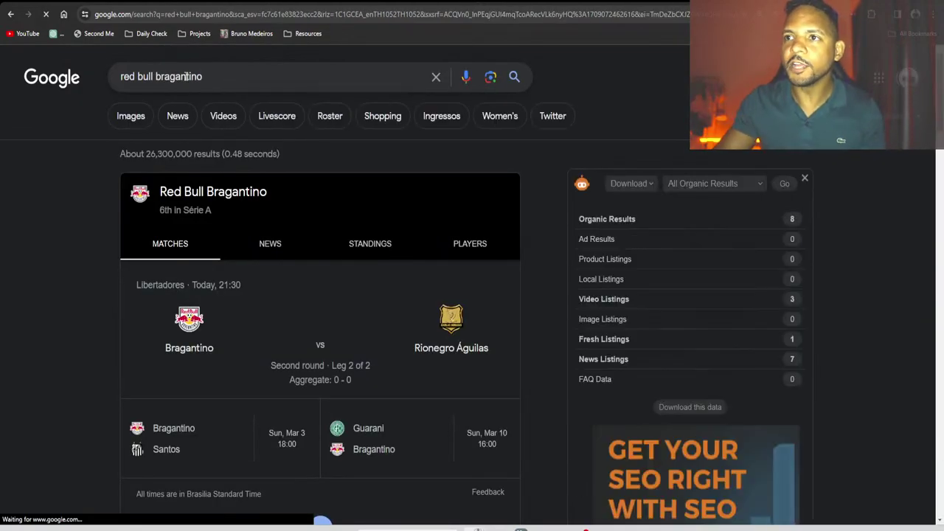
{"action": "scroll", "coordinate": [296, 162], "scroll_direction": "down", "scroll_amount": 5}
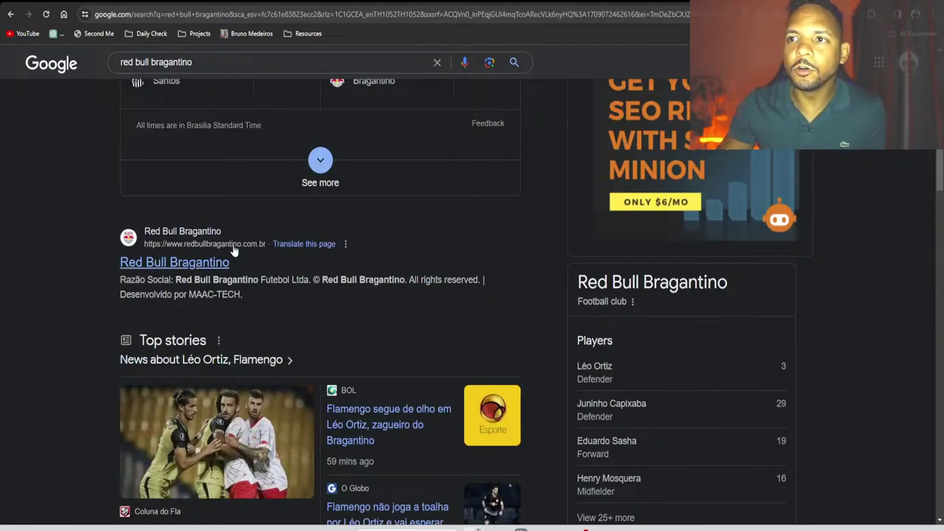
{"action": "scroll", "coordinate": [327, 256], "scroll_direction": "down", "scroll_amount": 2}
{"action": "scroll", "coordinate": [380, 212], "scroll_direction": "down", "scroll_amount": 2}
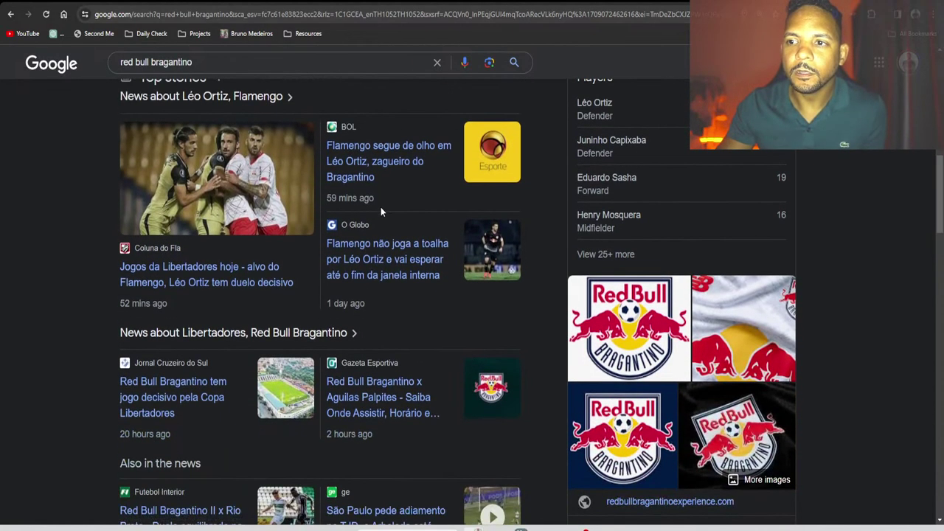
{"action": "scroll", "coordinate": [379, 211], "scroll_direction": "up", "scroll_amount": 8}
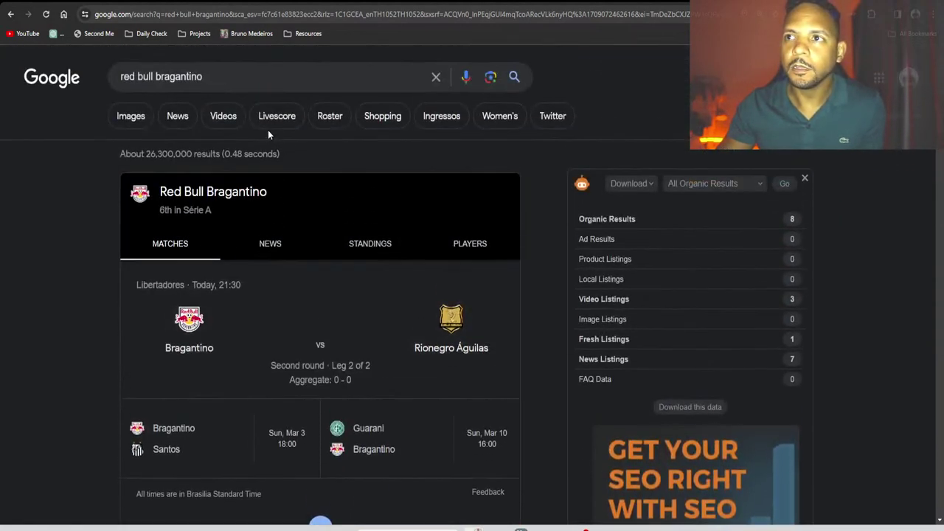
Extend the Google search to red bull bragantino investimento
{"action": "left_click", "coordinate": [228, 86]}
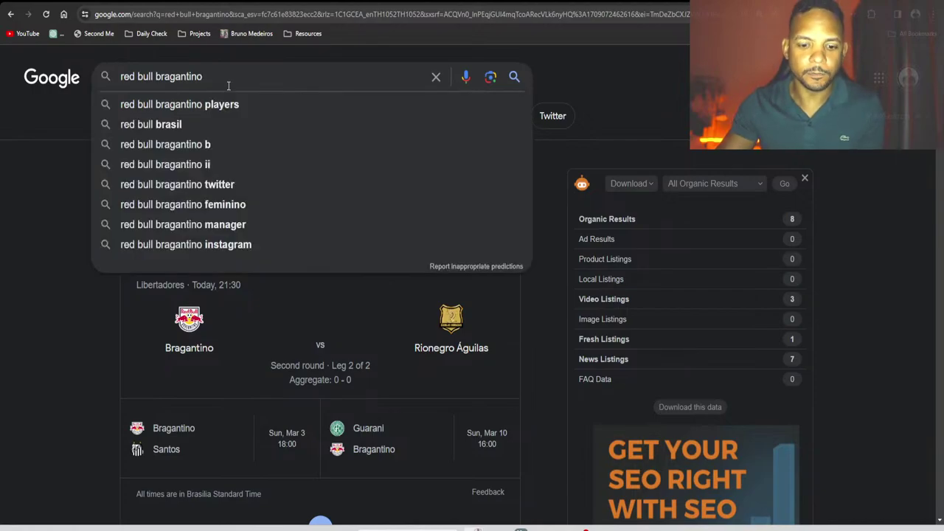
{"action": "type", "text": "investimento"}
{"action": "key", "text": "Return"}
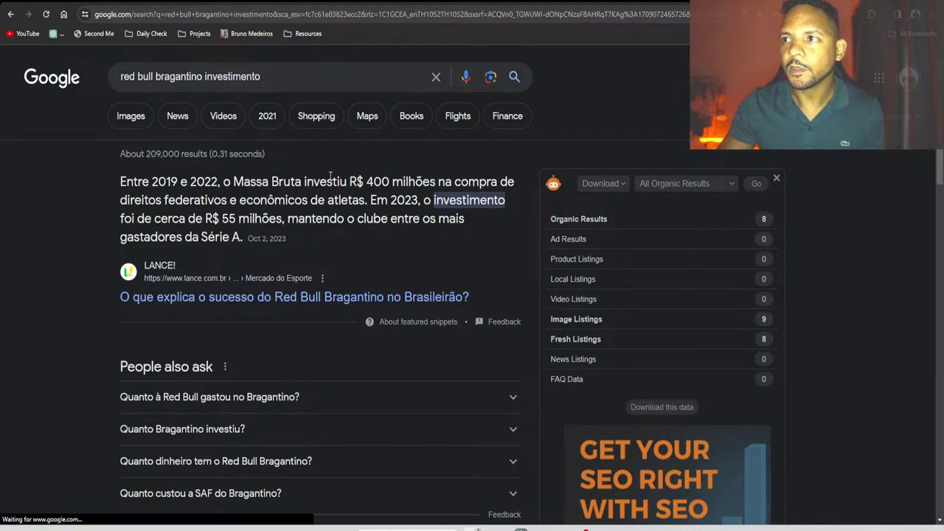
Highlight the individual investment amounts in the featured answer, and select the whole passage spanning both amounts
{"action": "left_click_drag", "start_coordinate": [364, 181], "coordinate": [395, 181]}
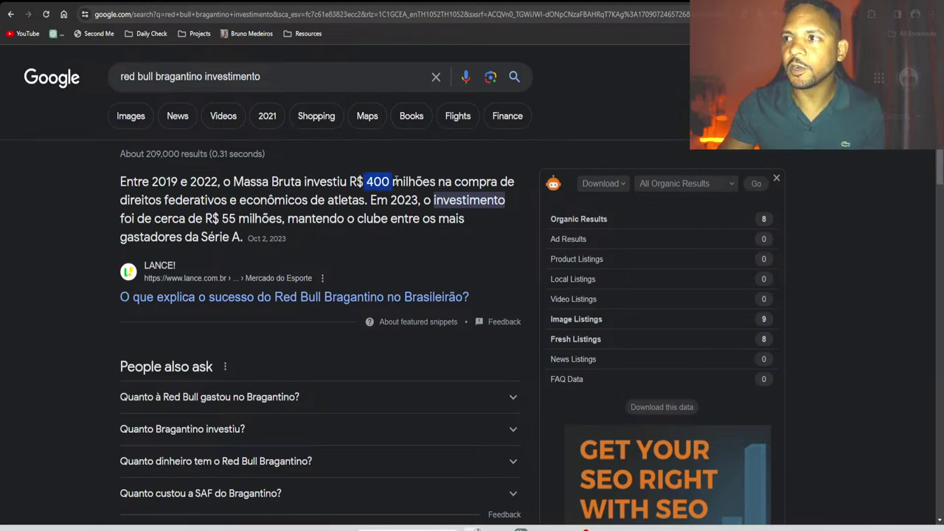
{"action": "left_click", "coordinate": [227, 197]}
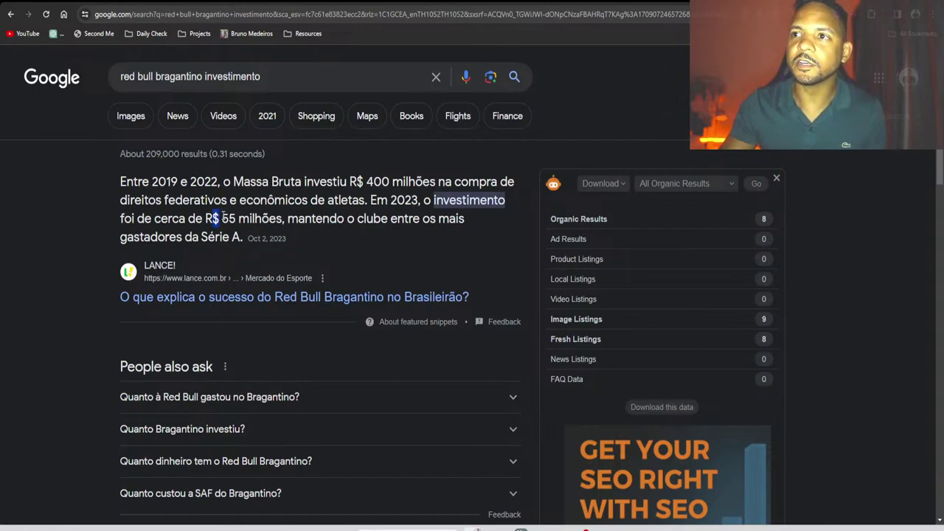
{"action": "left_click_drag", "start_coordinate": [214, 218], "coordinate": [256, 218]}
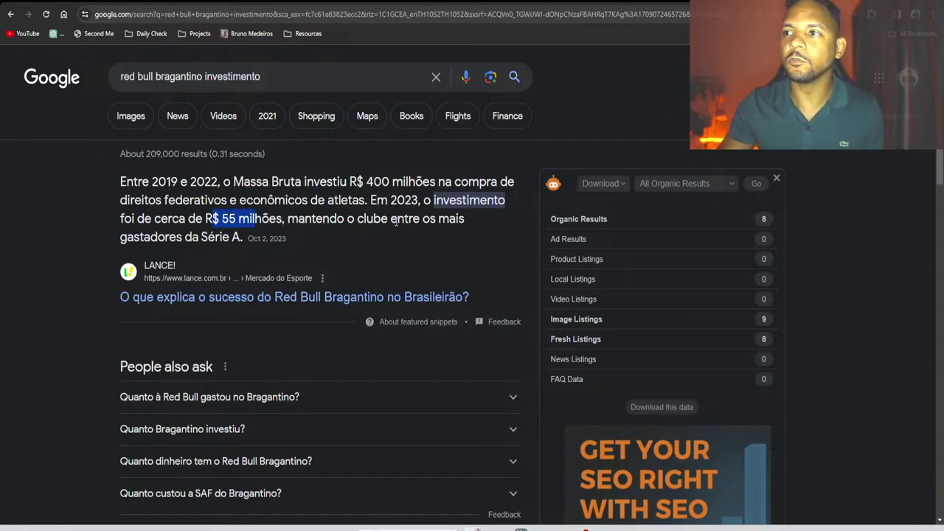
{"action": "left_click", "coordinate": [241, 234], "text": "shift"}
{"action": "left_click", "coordinate": [322, 188]}
{"action": "left_click_drag", "start_coordinate": [349, 182], "coordinate": [280, 215]}
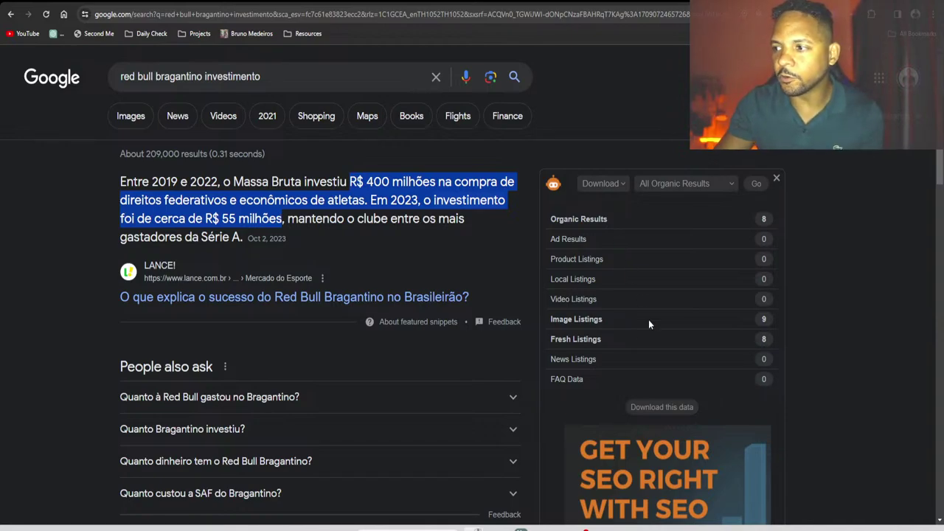
Return to the Semrush keyword list for melhores geladeira in Brazil and examine the volumes and difficulty scores down to the end of the page
{"action": "left_click", "coordinate": [604, 528]}
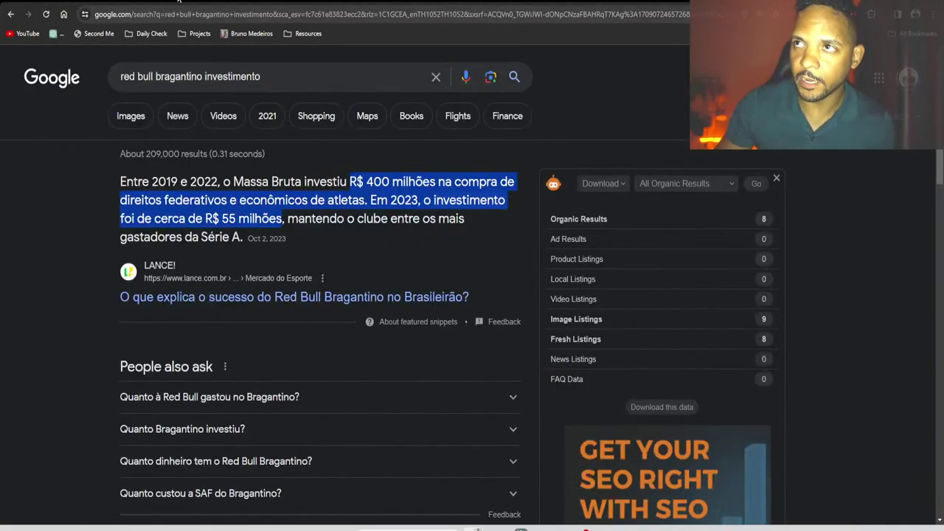
{"action": "left_click", "coordinate": [501, 4]}
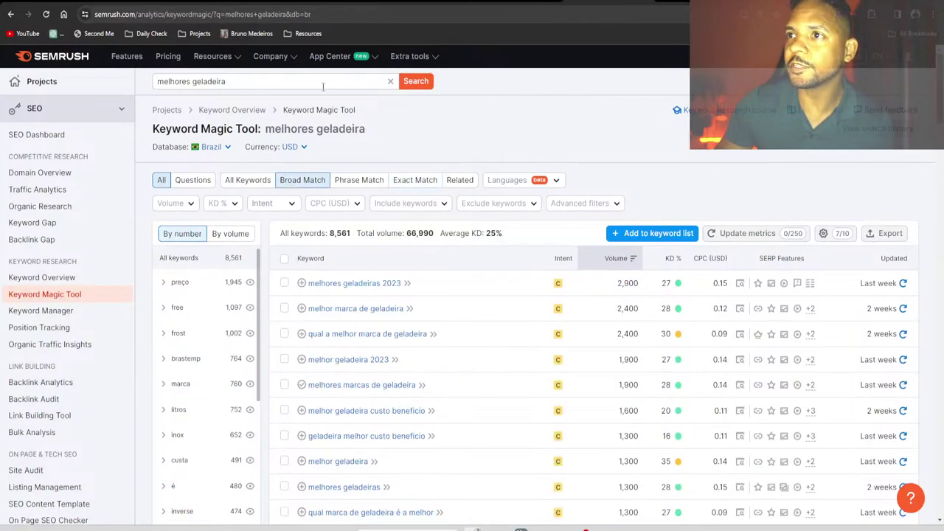
{"action": "scroll", "coordinate": [464, 268], "scroll_direction": "down", "scroll_amount": 6}
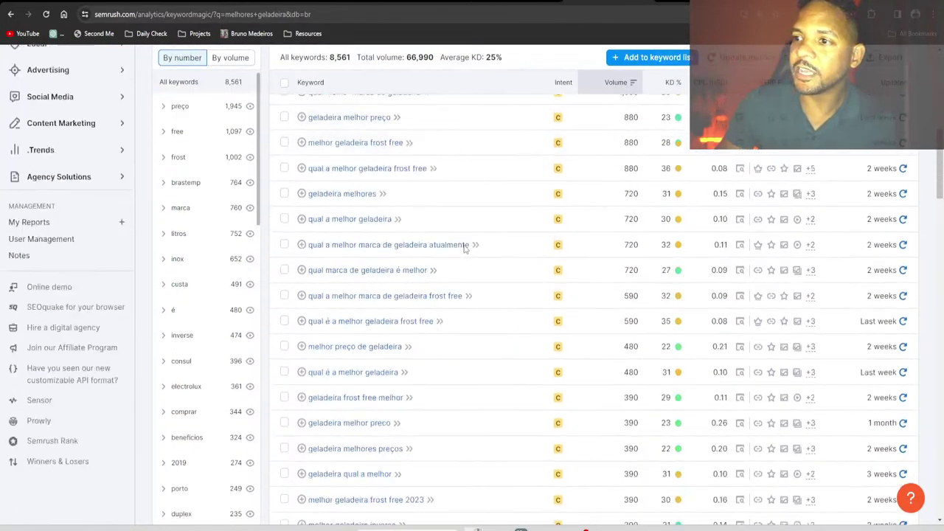
{"action": "scroll", "coordinate": [461, 252], "scroll_direction": "up", "scroll_amount": 4}
{"action": "scroll", "coordinate": [461, 252], "scroll_direction": "up", "scroll_amount": 3}
{"action": "scroll", "coordinate": [458, 261], "scroll_direction": "down", "scroll_amount": 12}
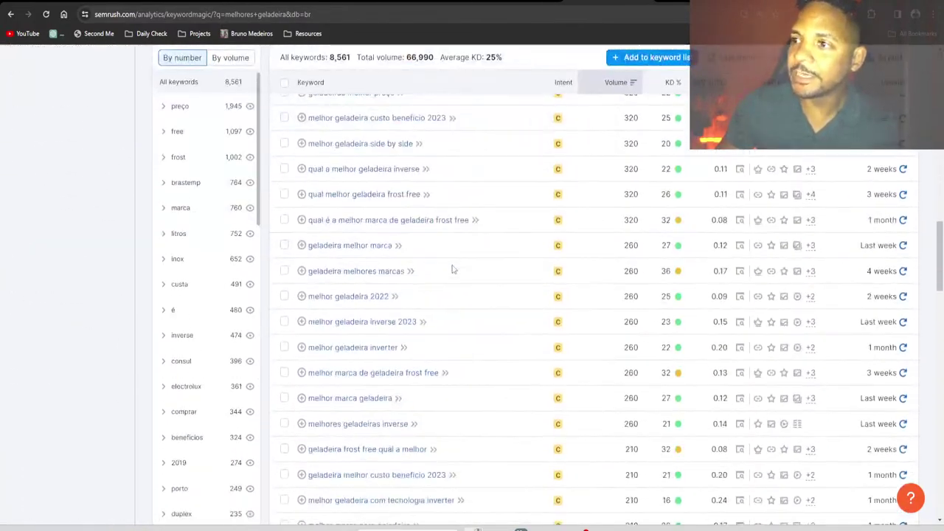
{"action": "scroll", "coordinate": [452, 269], "scroll_direction": "down", "scroll_amount": 10}
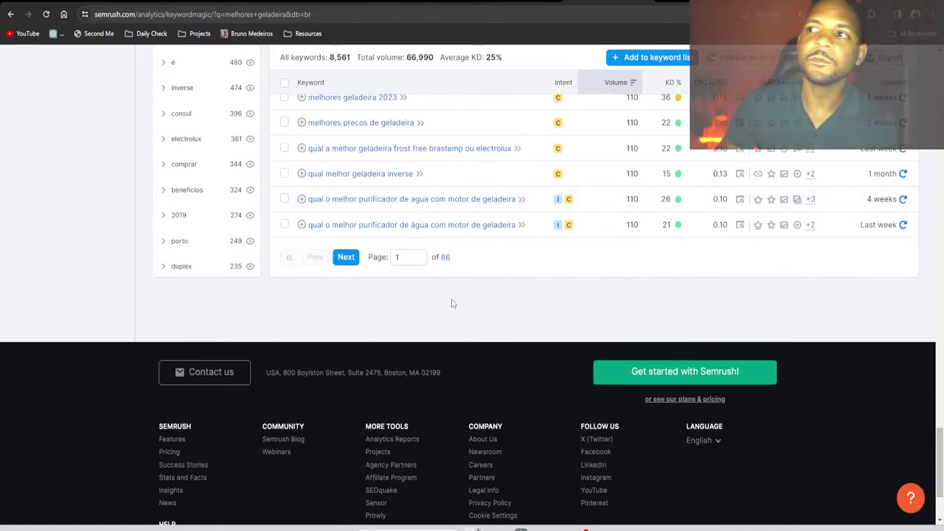
{"action": "scroll", "coordinate": [453, 303], "scroll_direction": "up", "scroll_amount": 1}
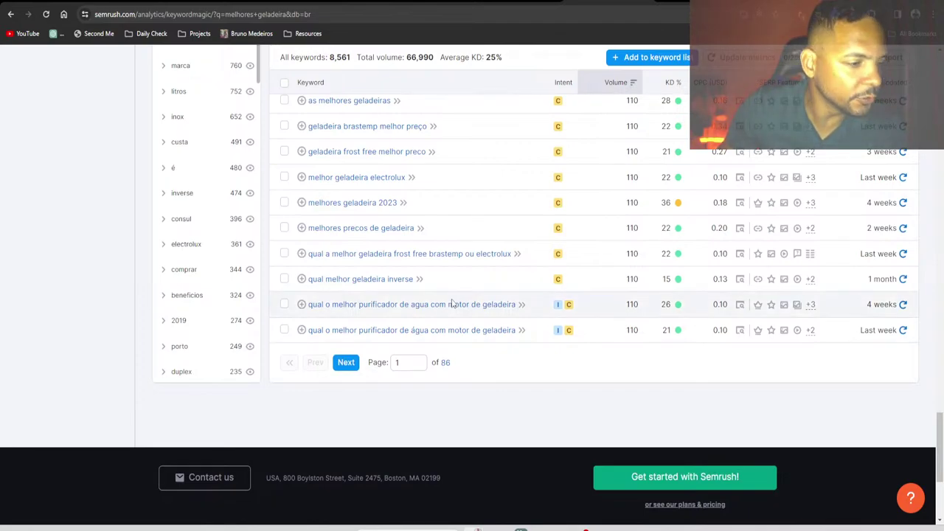
{"action": "scroll", "coordinate": [453, 303], "scroll_direction": "up", "scroll_amount": 1}
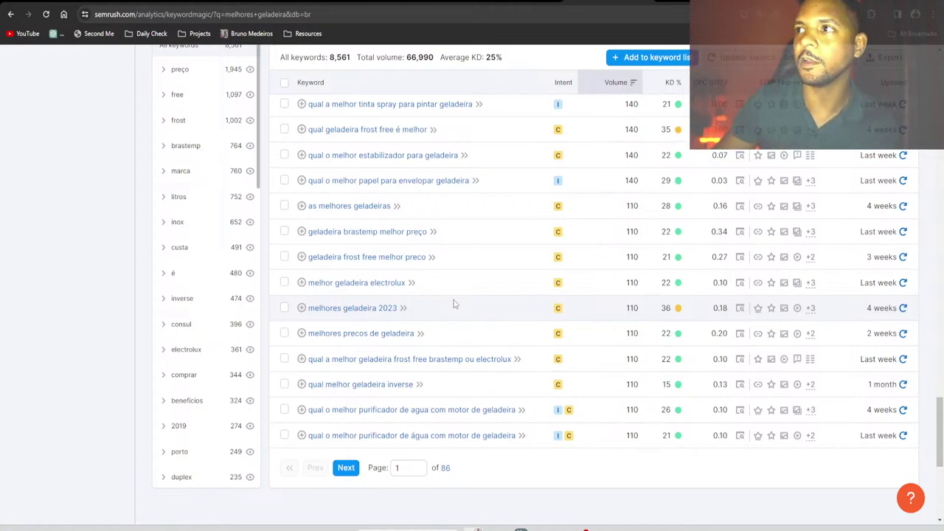
{"action": "scroll", "coordinate": [454, 303], "scroll_direction": "up", "scroll_amount": 1}
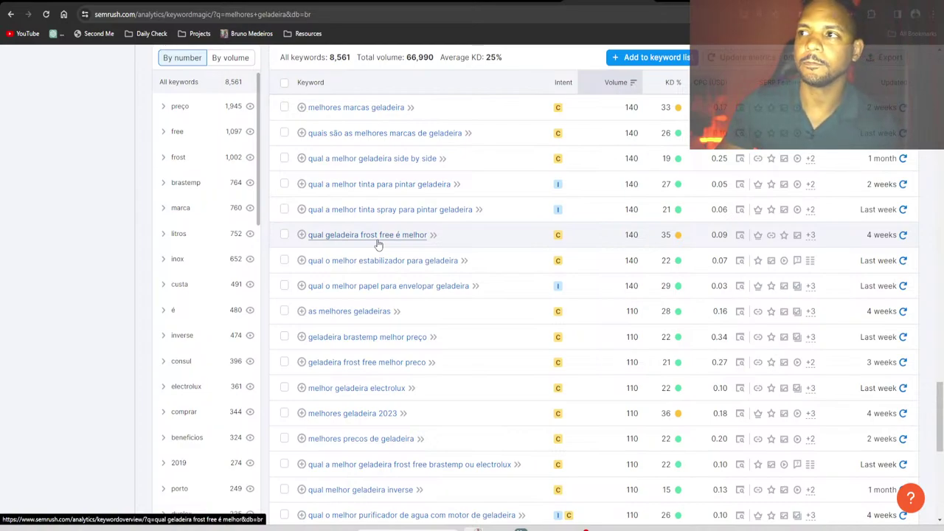
Open the details of qual geladeira frost free é melhor, inspect the top-ranking guiadoeletro.com article, and close both
{"action": "left_click", "coordinate": [434, 235]}
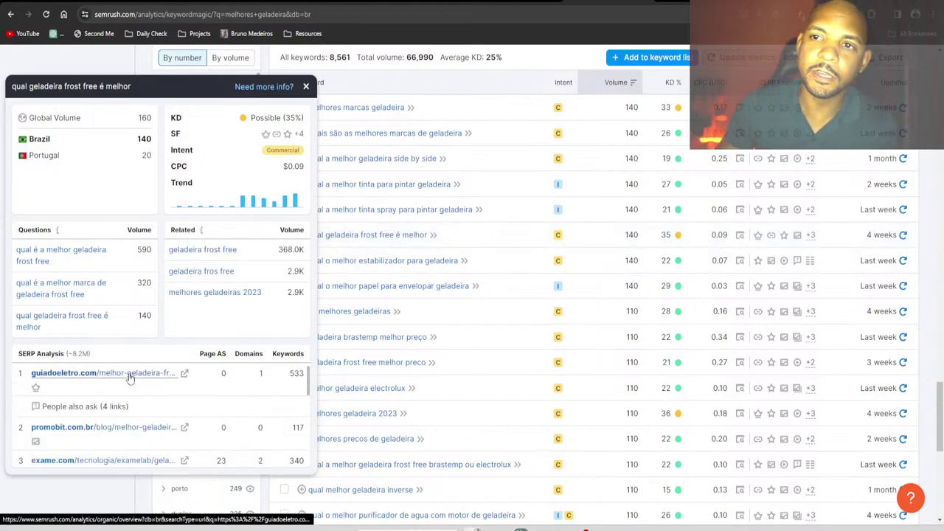
{"action": "left_click", "coordinate": [185, 374]}
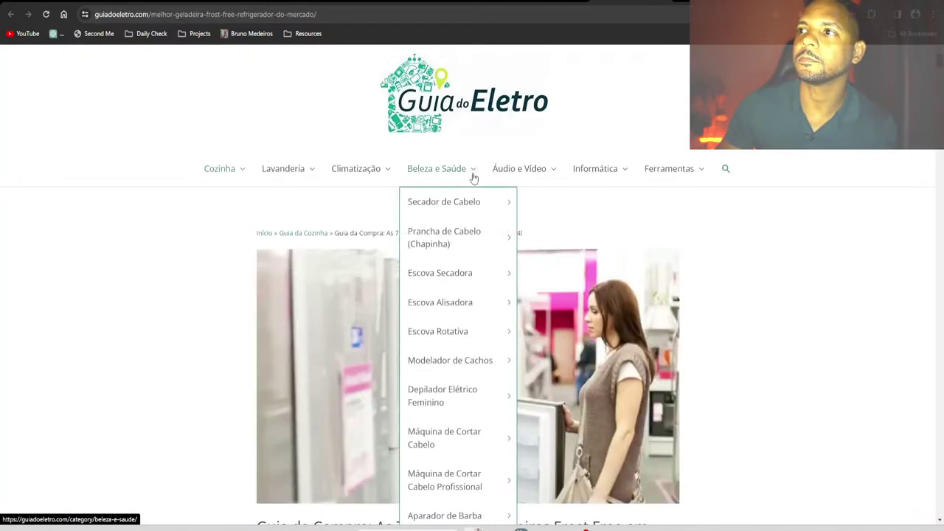
{"action": "scroll", "coordinate": [519, 255], "scroll_direction": "down", "scroll_amount": 15}
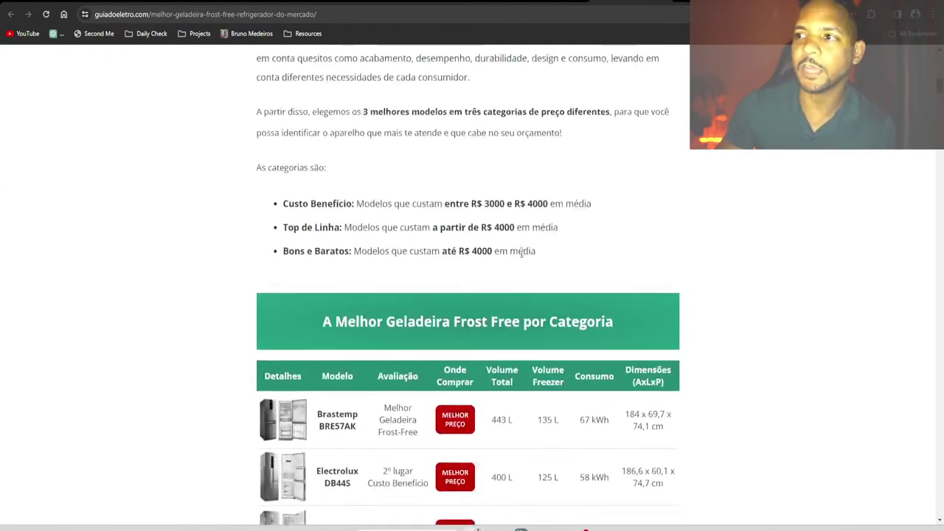
{"action": "scroll", "coordinate": [519, 254], "scroll_direction": "down", "scroll_amount": 20}
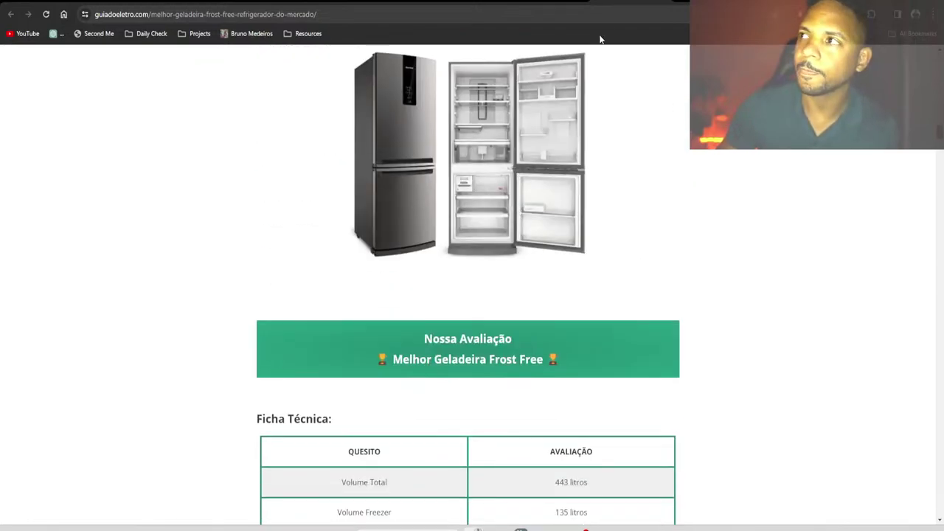
{"action": "key", "text": "ctrl+w"}
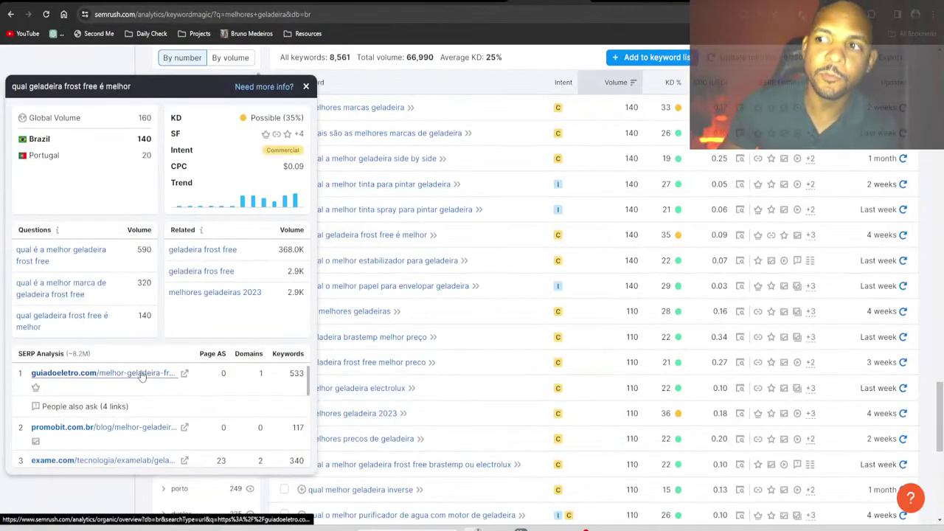
{"action": "left_click", "coordinate": [110, 489]}
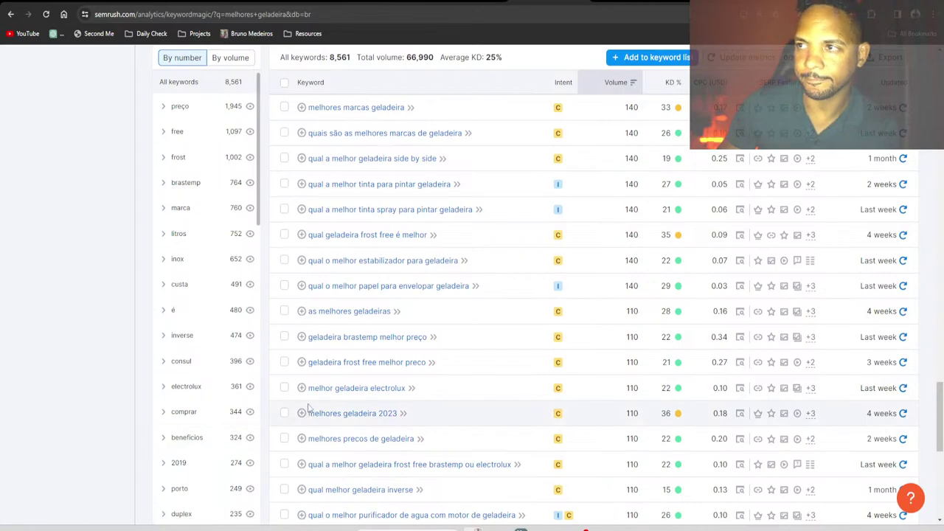
View the details and SERP analysis of the keyword melhor geladeira side by side 2023, and close them
{"action": "scroll", "coordinate": [438, 326], "scroll_direction": "up", "scroll_amount": 3}
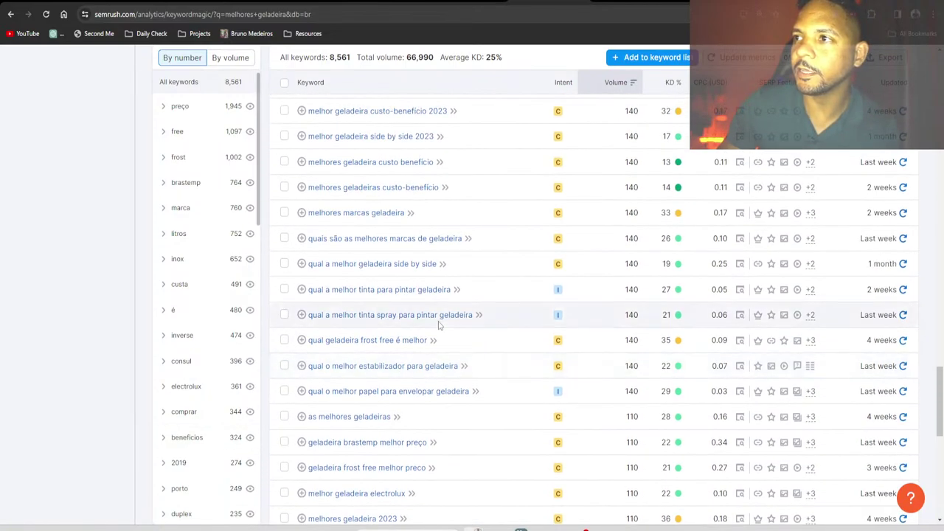
{"action": "scroll", "coordinate": [438, 327], "scroll_direction": "up", "scroll_amount": 2}
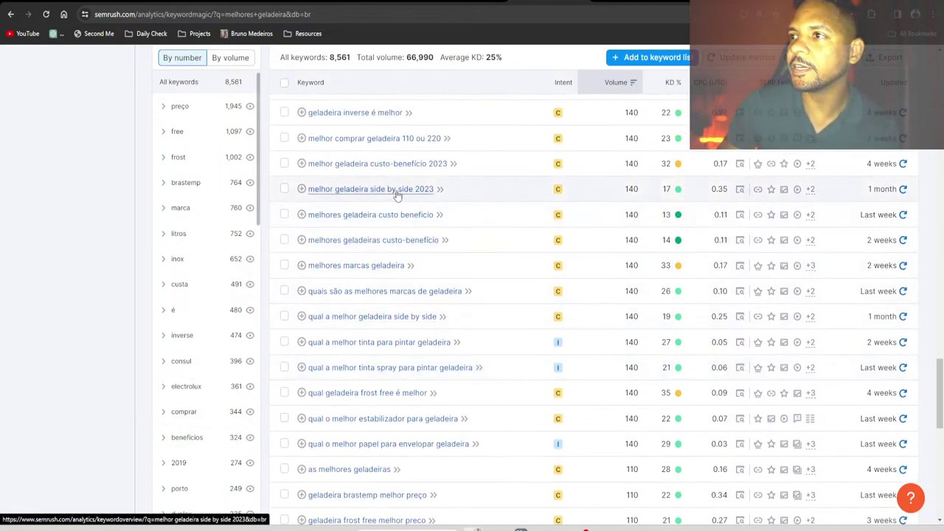
{"action": "left_click", "coordinate": [441, 192]}
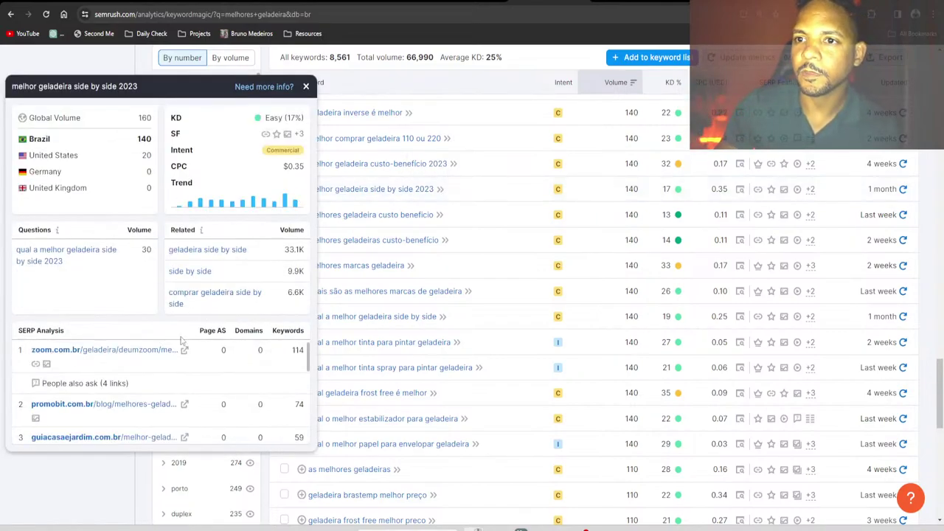
{"action": "left_click", "coordinate": [76, 492]}
Go to page 2 of the melhores geladeira keywords and look through their volume and difficulty
{"action": "scroll", "coordinate": [485, 290], "scroll_direction": "down", "scroll_amount": 5}
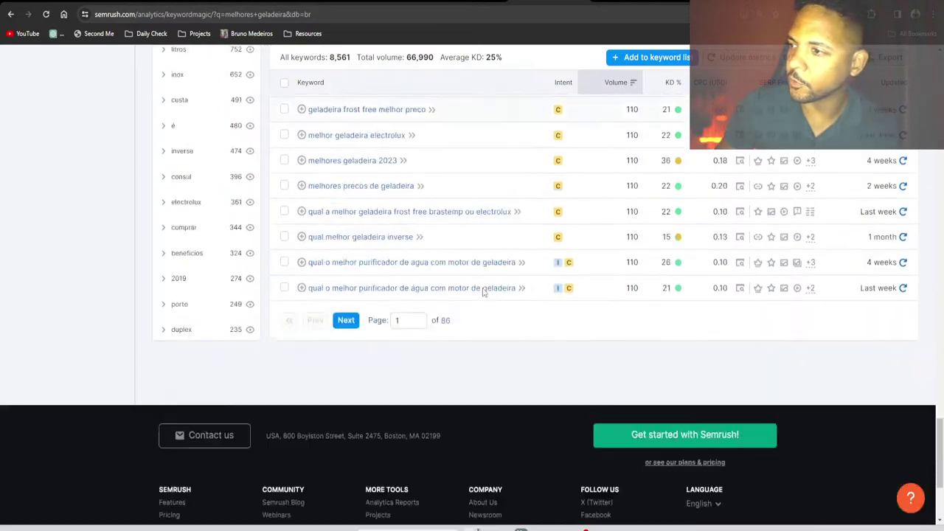
{"action": "scroll", "coordinate": [483, 291], "scroll_direction": "down", "scroll_amount": 2}
{"action": "left_click", "coordinate": [346, 204]}
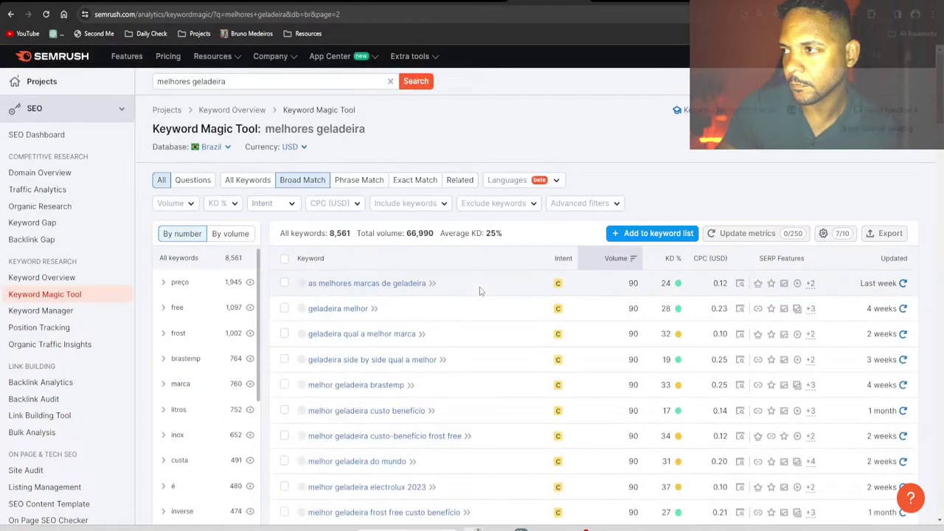
{"action": "scroll", "coordinate": [477, 300], "scroll_direction": "down", "scroll_amount": 2}
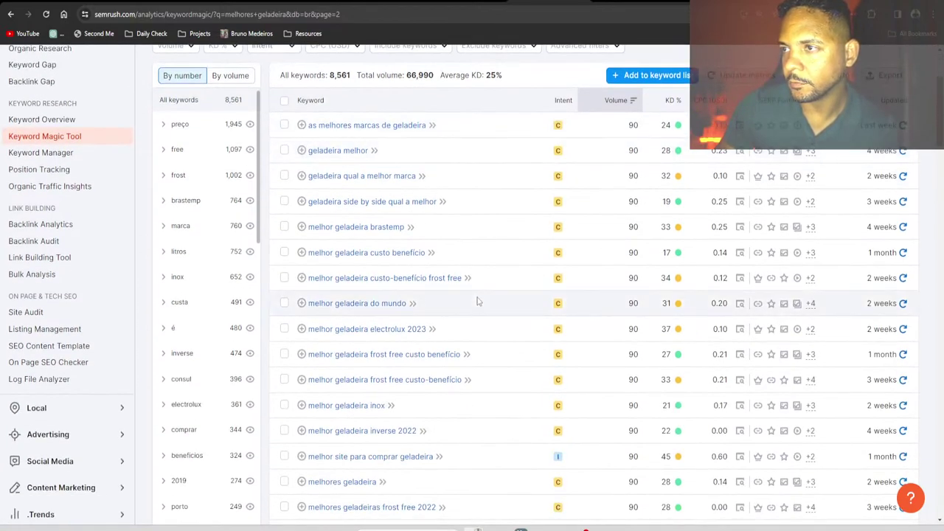
{"action": "scroll", "coordinate": [478, 301], "scroll_direction": "down", "scroll_amount": 1}
{"action": "scroll", "coordinate": [502, 295], "scroll_direction": "down", "scroll_amount": 3}
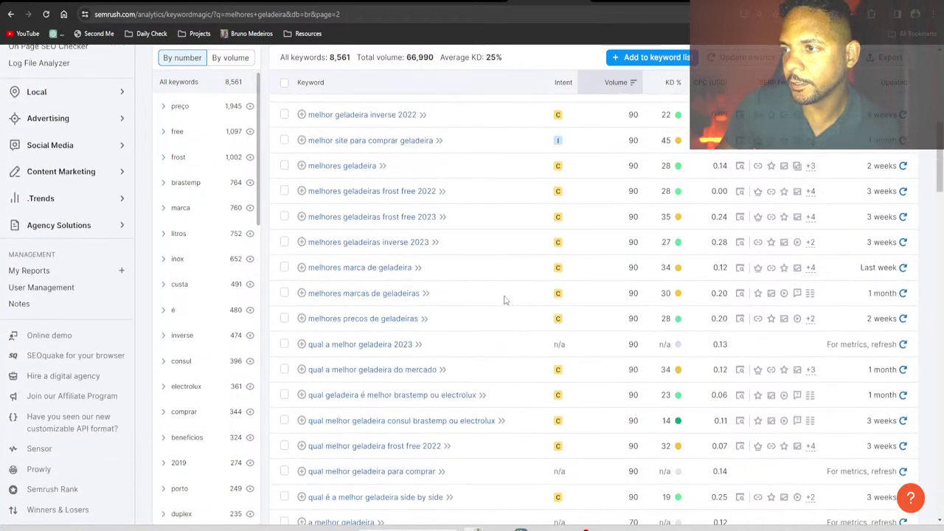
View the details and SERP analysis of the keyword melhor geladeira com gelo na porta, and close them
{"action": "scroll", "coordinate": [505, 300], "scroll_direction": "down", "scroll_amount": 3}
{"action": "scroll", "coordinate": [502, 304], "scroll_direction": "down", "scroll_amount": 2}
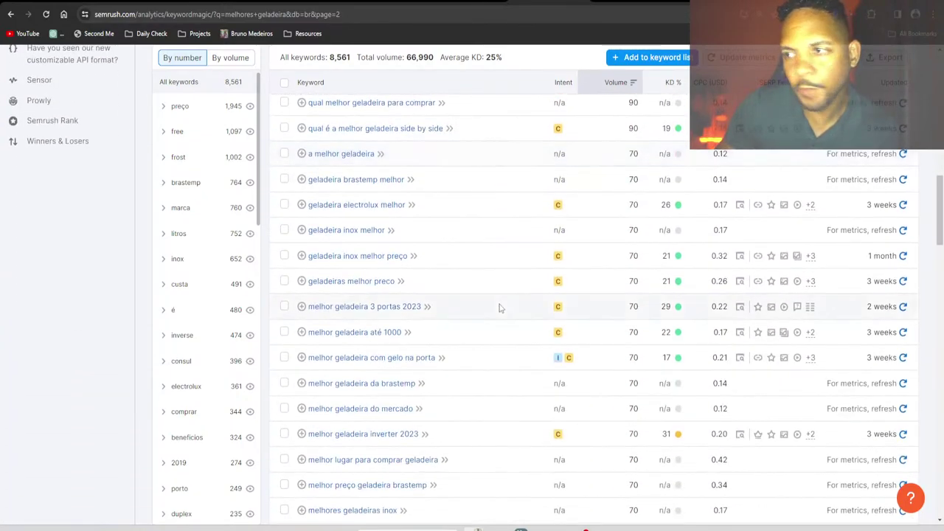
{"action": "scroll", "coordinate": [499, 307], "scroll_direction": "down", "scroll_amount": 1}
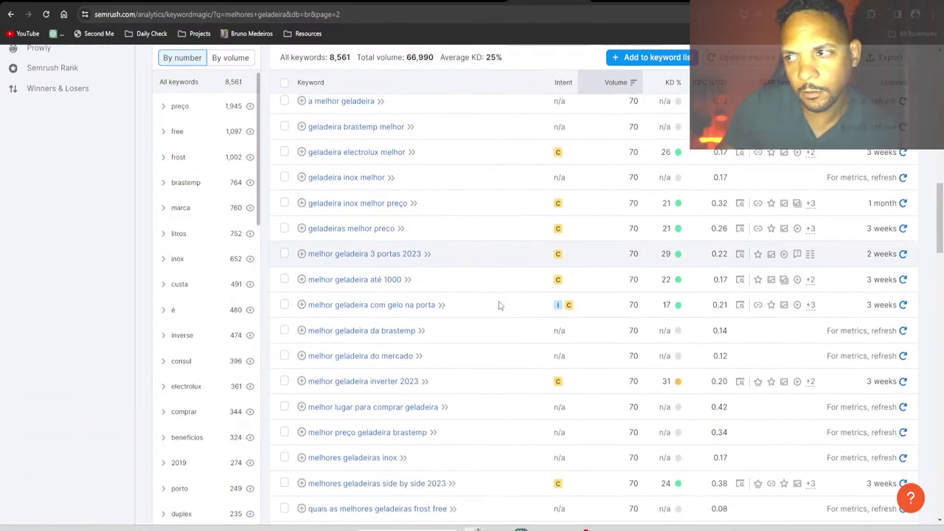
{"action": "left_click", "coordinate": [441, 304]}
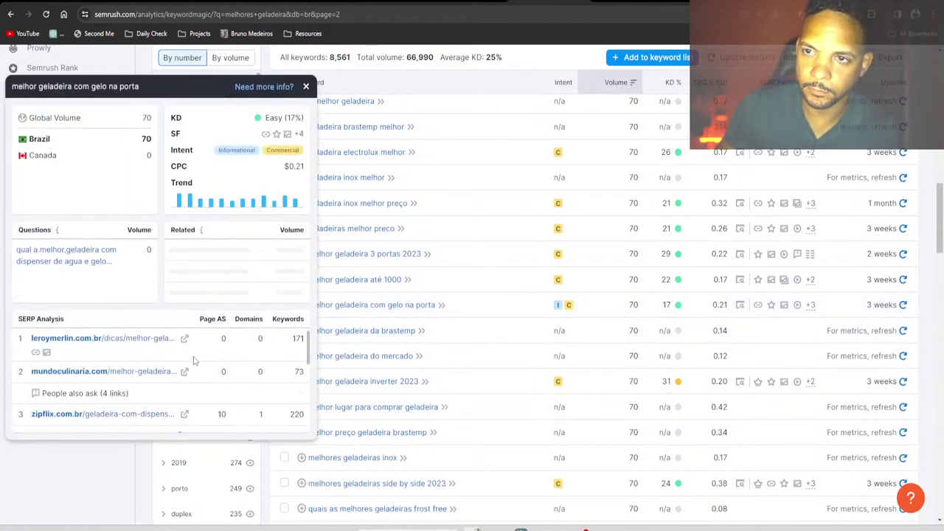
{"action": "scroll", "coordinate": [151, 371], "scroll_direction": "down", "scroll_amount": 1}
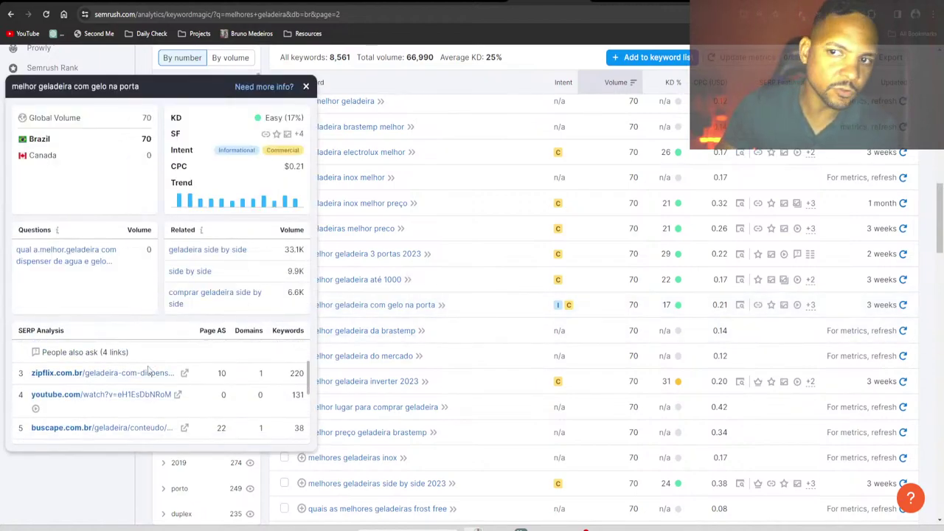
{"action": "scroll", "coordinate": [148, 370], "scroll_direction": "up", "scroll_amount": 1}
{"action": "left_click", "coordinate": [92, 443]}
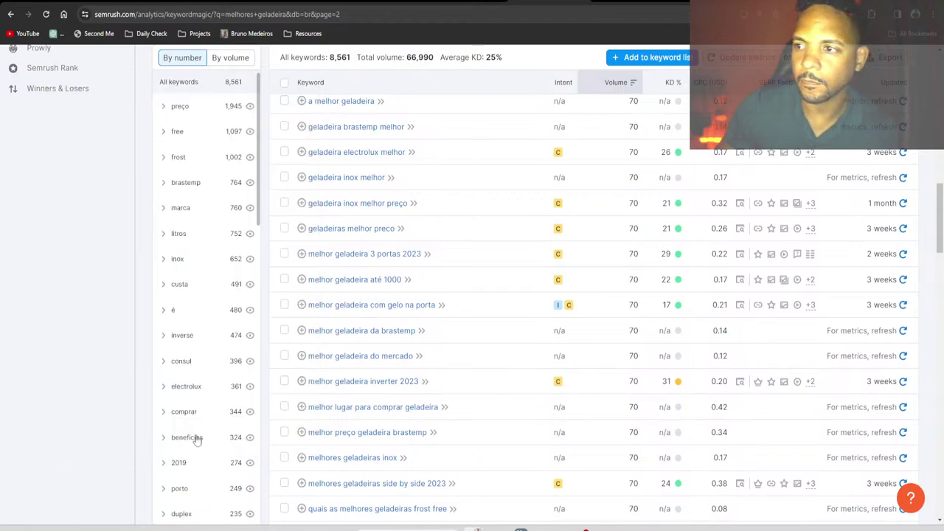
Look further down the keyword list and view the details of qual a melhor marca de geladeira inox
{"action": "scroll", "coordinate": [459, 358], "scroll_direction": "down", "scroll_amount": 3}
{"action": "scroll", "coordinate": [460, 354], "scroll_direction": "down", "scroll_amount": 1}
{"action": "scroll", "coordinate": [461, 354], "scroll_direction": "down", "scroll_amount": 1}
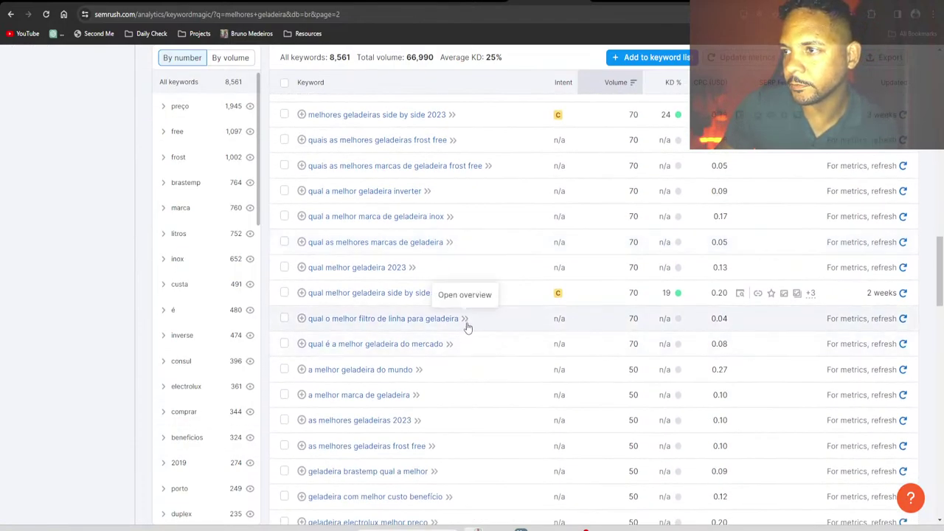
{"action": "left_click", "coordinate": [450, 216]}
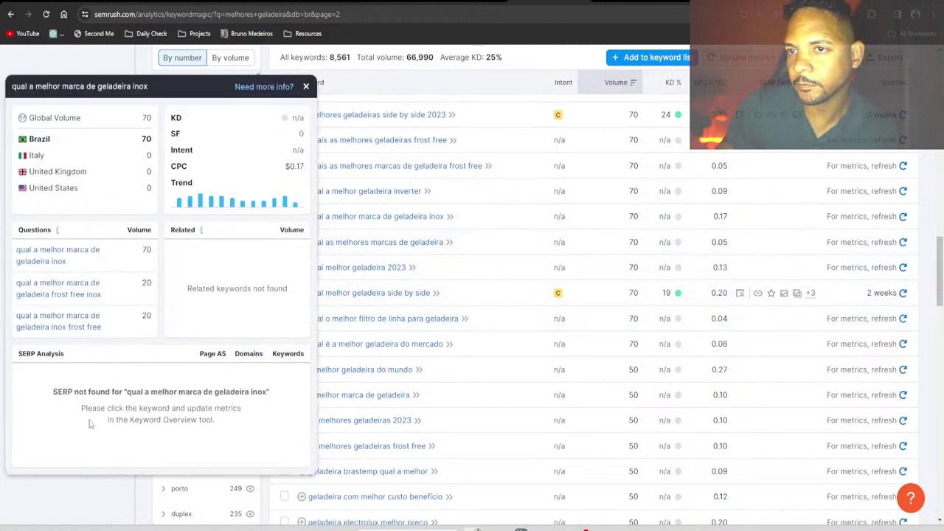
View the details and SERP analysis of the keyword melhores geladeiras side by side 2023, and close them
{"action": "scroll", "coordinate": [438, 323], "scroll_direction": "up", "scroll_amount": 1}
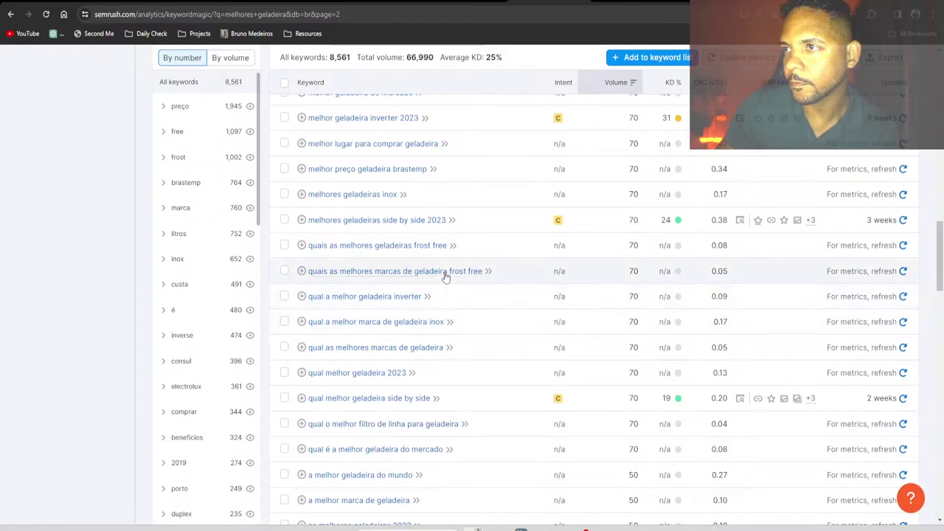
{"action": "left_click", "coordinate": [452, 221]}
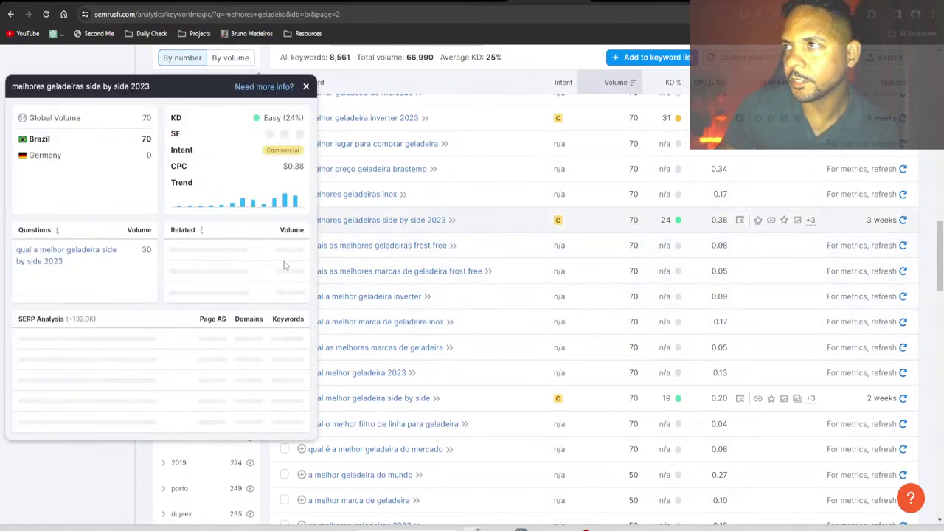
{"action": "scroll", "coordinate": [115, 371], "scroll_direction": "down", "scroll_amount": 1}
{"action": "scroll", "coordinate": [118, 374], "scroll_direction": "up", "scroll_amount": 1}
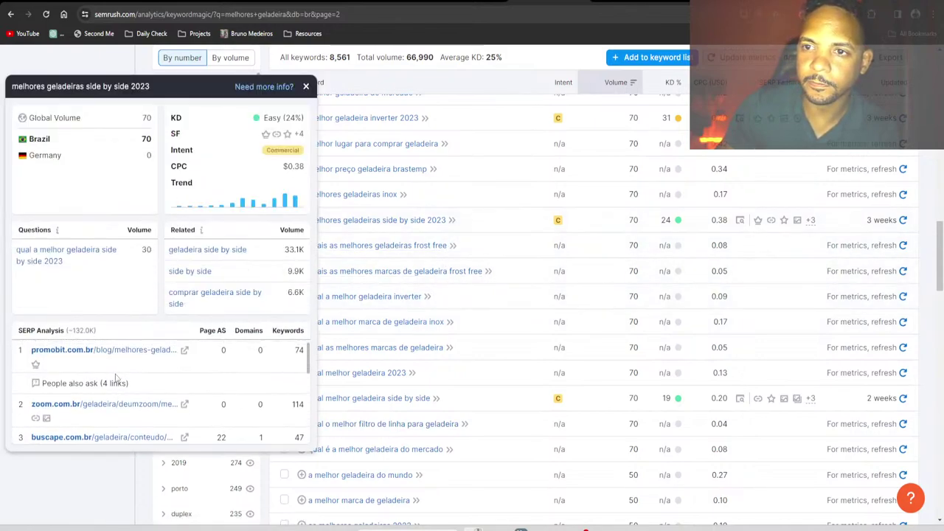
{"action": "left_click", "coordinate": [130, 452]}
Look through the remaining keywords, open the overview of melhor geladeira ate 2000 reais, and examine its volume, keyword ideas and SERP analysis
{"action": "scroll", "coordinate": [453, 310], "scroll_direction": "down", "scroll_amount": 10}
{"action": "scroll", "coordinate": [454, 309], "scroll_direction": "down", "scroll_amount": 1}
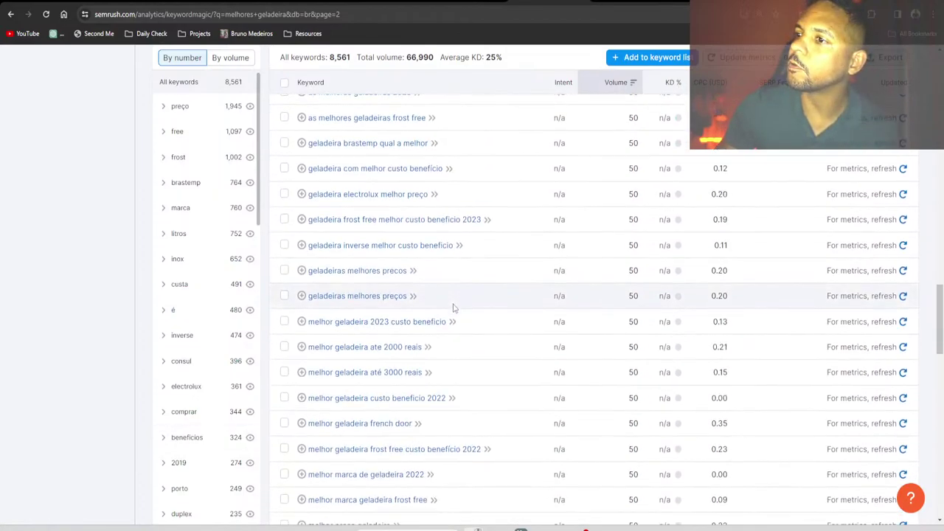
{"action": "scroll", "coordinate": [454, 308], "scroll_direction": "down", "scroll_amount": 4}
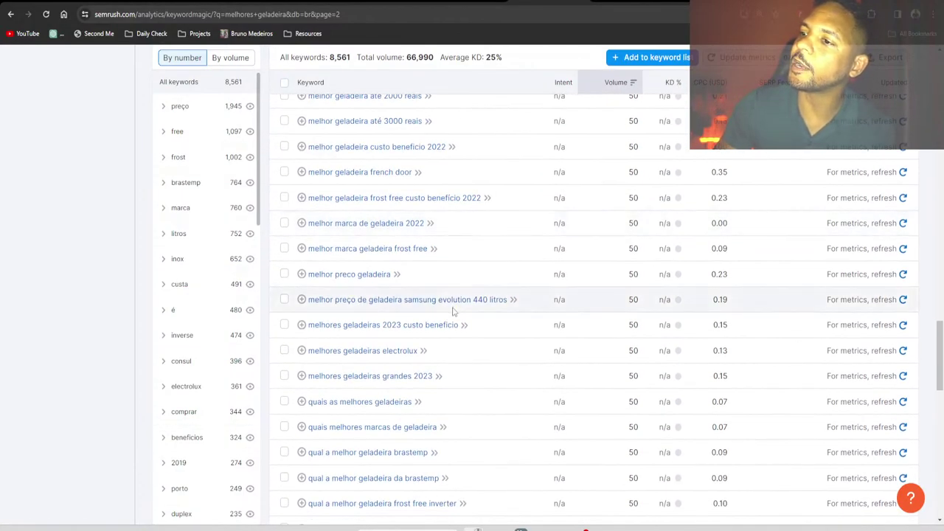
{"action": "scroll", "coordinate": [454, 309], "scroll_direction": "up", "scroll_amount": 2}
{"action": "scroll", "coordinate": [453, 310], "scroll_direction": "up", "scroll_amount": 1}
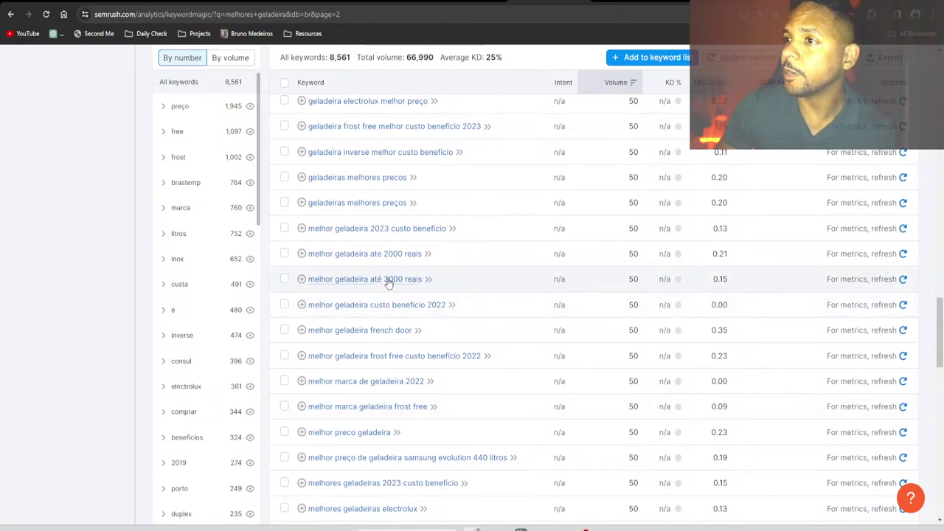
{"action": "left_click", "coordinate": [394, 255]}
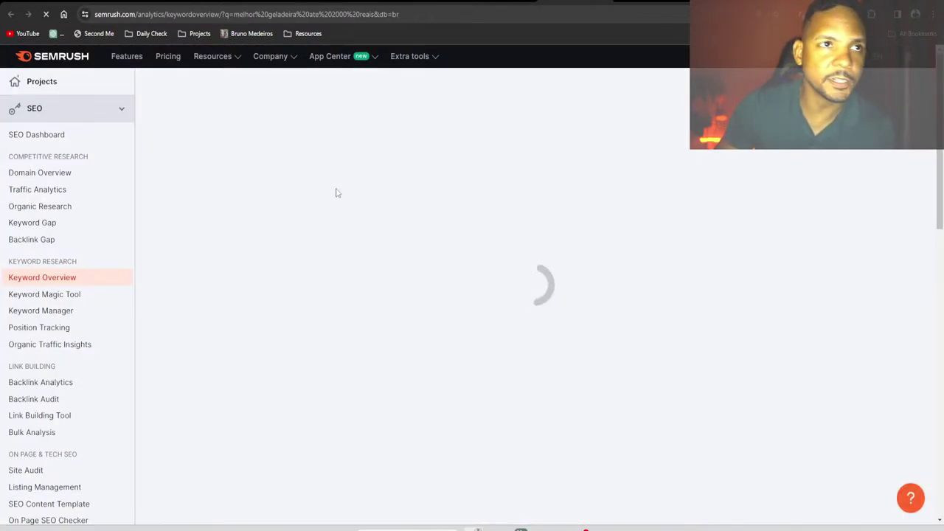
{"action": "scroll", "coordinate": [457, 310], "scroll_direction": "down", "scroll_amount": 1}
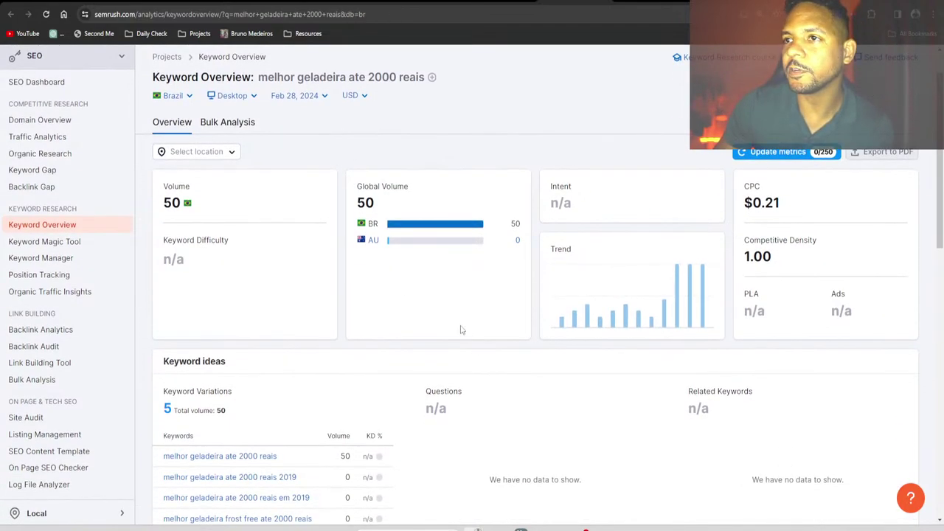
{"action": "double_click", "coordinate": [165, 195]}
{"action": "scroll", "coordinate": [381, 266], "scroll_direction": "down", "scroll_amount": 10}
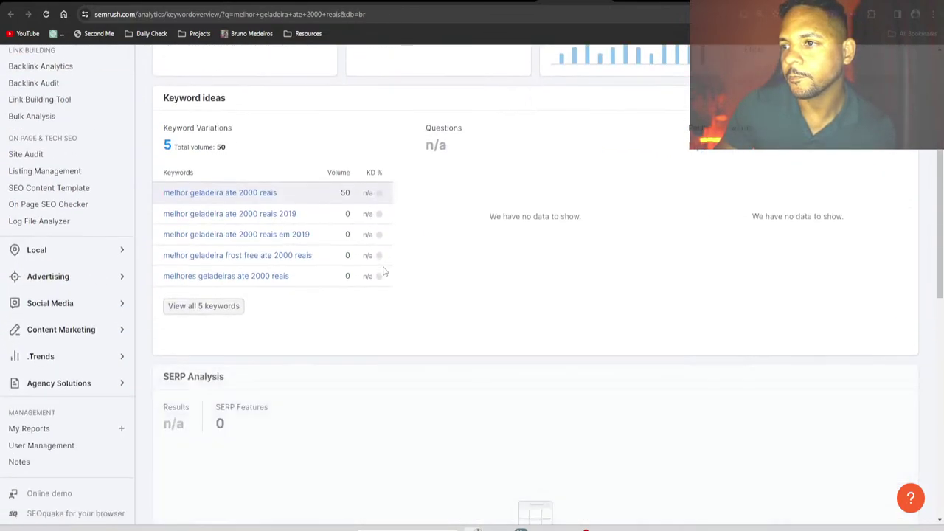
{"action": "scroll", "coordinate": [383, 272], "scroll_direction": "up", "scroll_amount": 10}
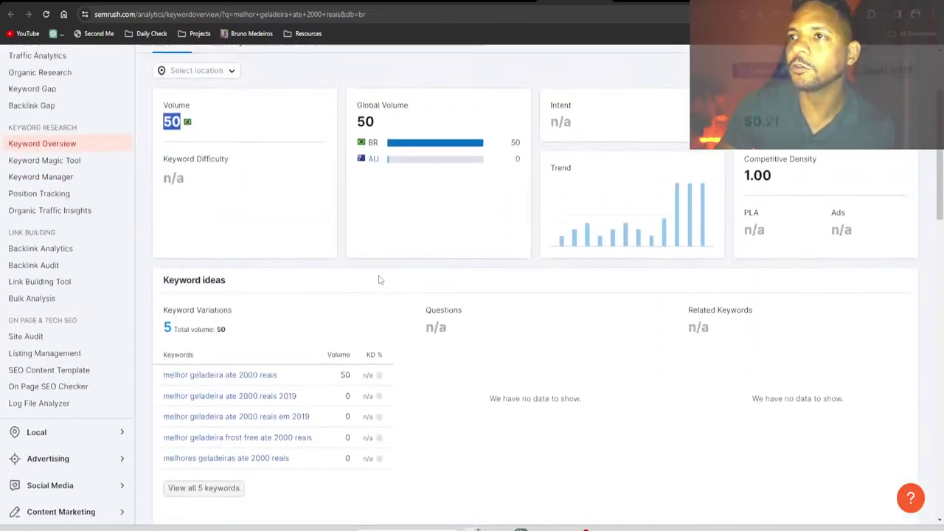
Search Google in a new tab for melhor geladeira ate 2000 reais and look through the videos and organic results
{"action": "left_click", "coordinate": [280, 81]}
{"action": "key", "text": "ctrl+c"}
{"action": "left_click", "coordinate": [366, 124]}
{"action": "key", "text": "ctrl+t"}
{"action": "key", "text": "ctrl+v"}
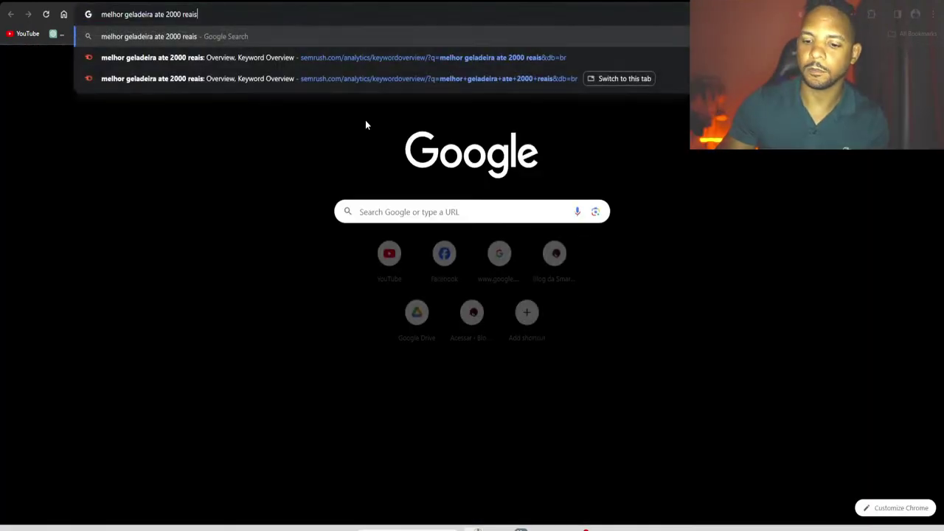
{"action": "key", "text": "Return"}
{"action": "scroll", "coordinate": [404, 220], "scroll_direction": "down", "scroll_amount": 3}
{"action": "scroll", "coordinate": [404, 221], "scroll_direction": "down", "scroll_amount": 4}
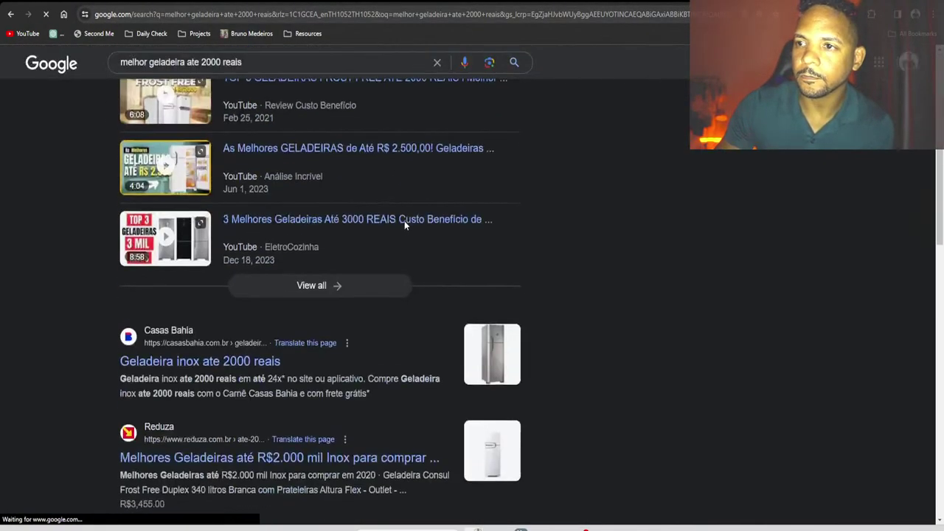
{"action": "scroll", "coordinate": [384, 235], "scroll_direction": "up", "scroll_amount": 7}
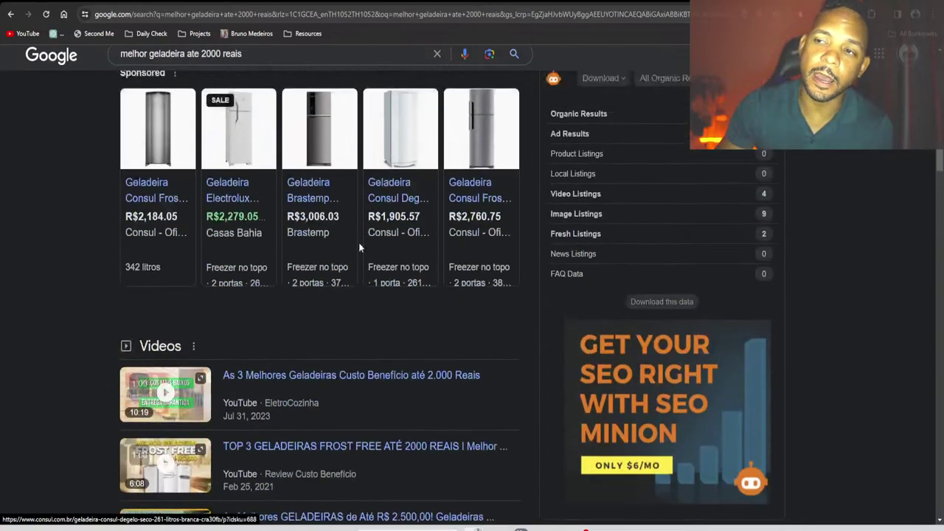
{"action": "left_click", "coordinate": [116, 78]}
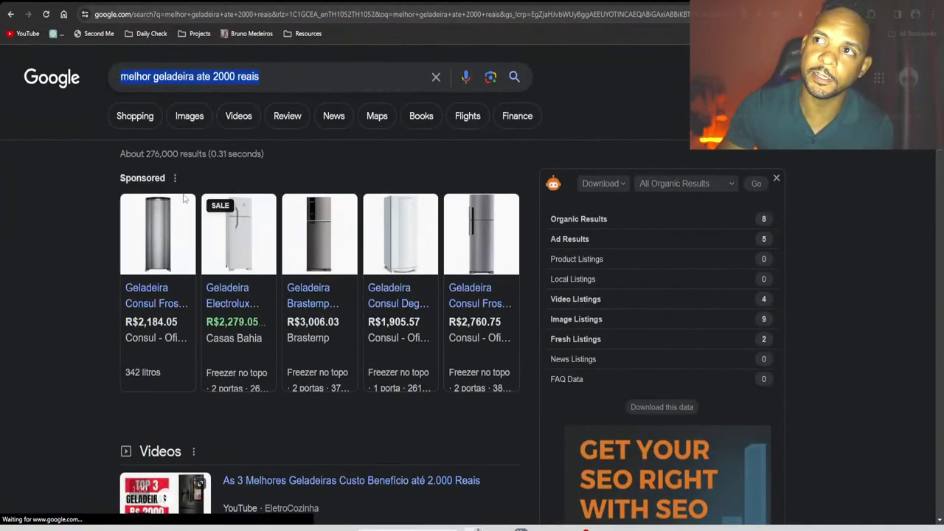
{"action": "scroll", "coordinate": [192, 184], "scroll_direction": "down", "scroll_amount": 9}
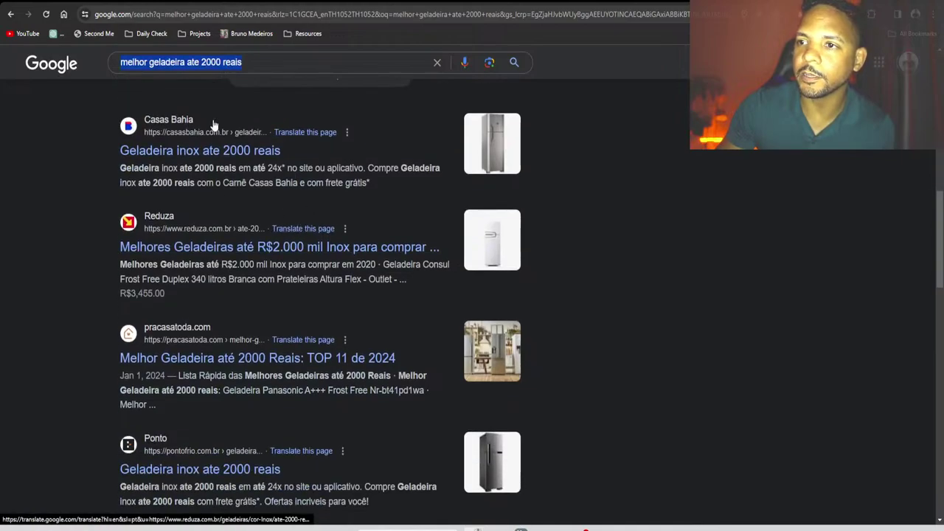
Open the pracasatoda.com result Melhor Geladeira até 2000 Reais in a new tab and examine its article, product list and author box
{"action": "right_click", "coordinate": [210, 360]}
{"action": "left_click", "coordinate": [271, 201]}
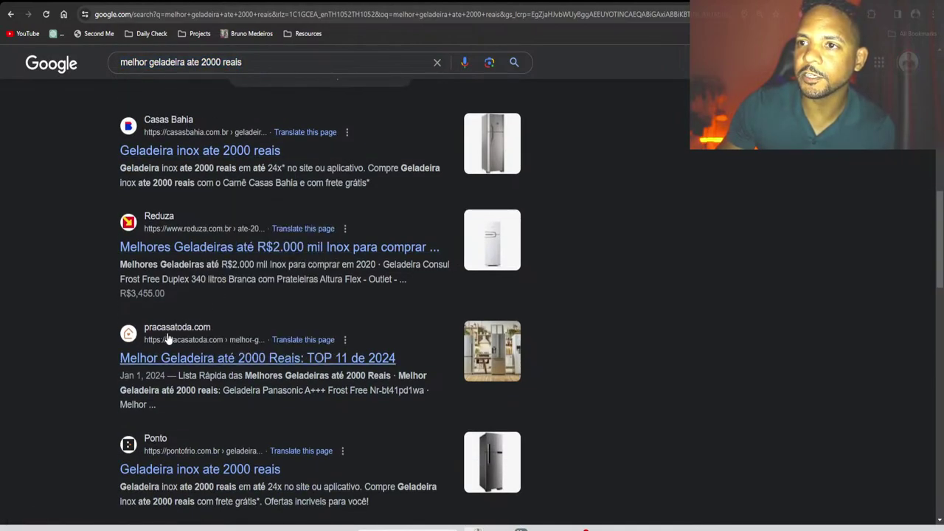
{"action": "key", "text": "ctrl+Tab"}
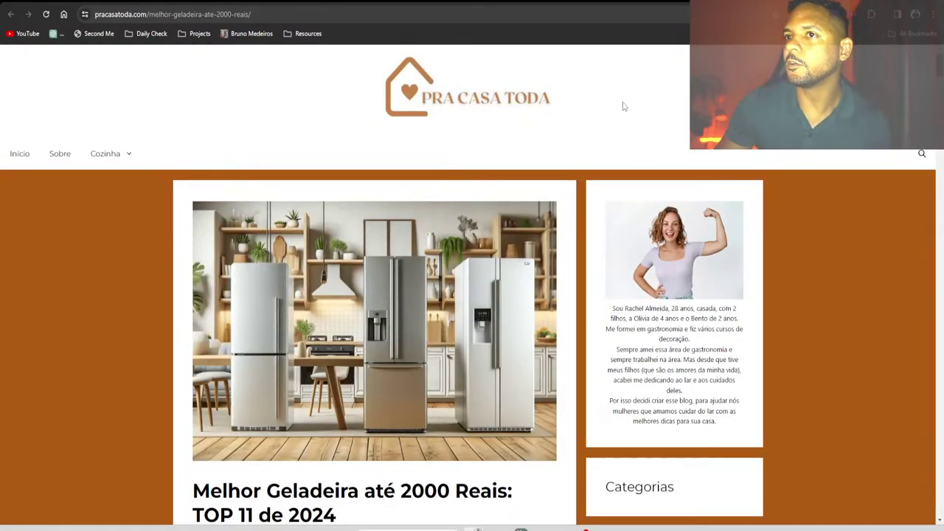
{"action": "scroll", "coordinate": [495, 199], "scroll_direction": "down", "scroll_amount": 3}
{"action": "scroll", "coordinate": [496, 199], "scroll_direction": "down", "scroll_amount": 7}
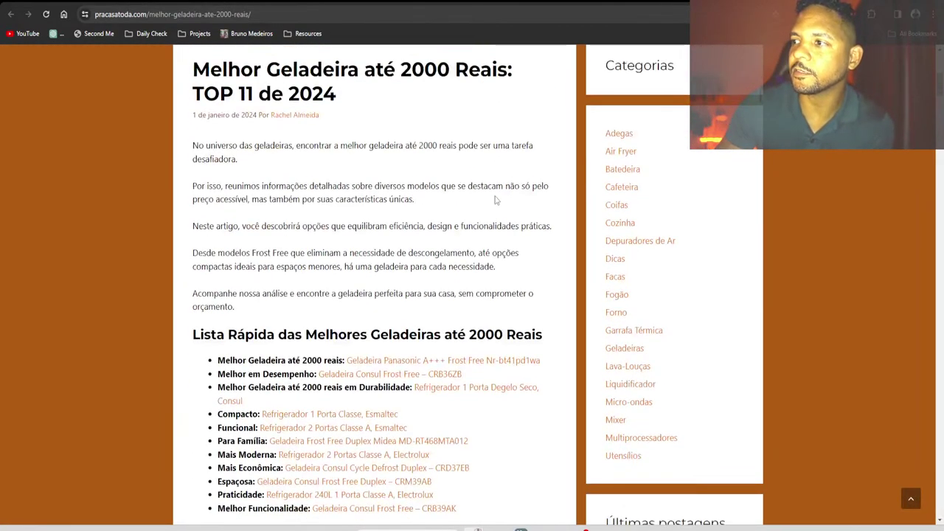
{"action": "scroll", "coordinate": [492, 208], "scroll_direction": "up", "scroll_amount": 10}
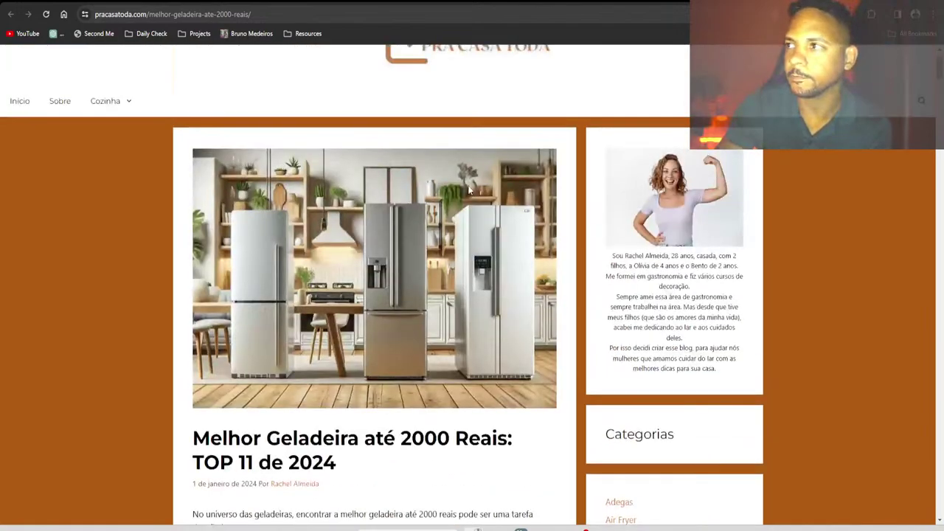
{"action": "left_click_drag", "start_coordinate": [649, 263], "coordinate": [648, 279]}
{"action": "left_click", "coordinate": [649, 279]}
{"action": "scroll", "coordinate": [649, 279], "scroll_direction": "up", "scroll_amount": 1}
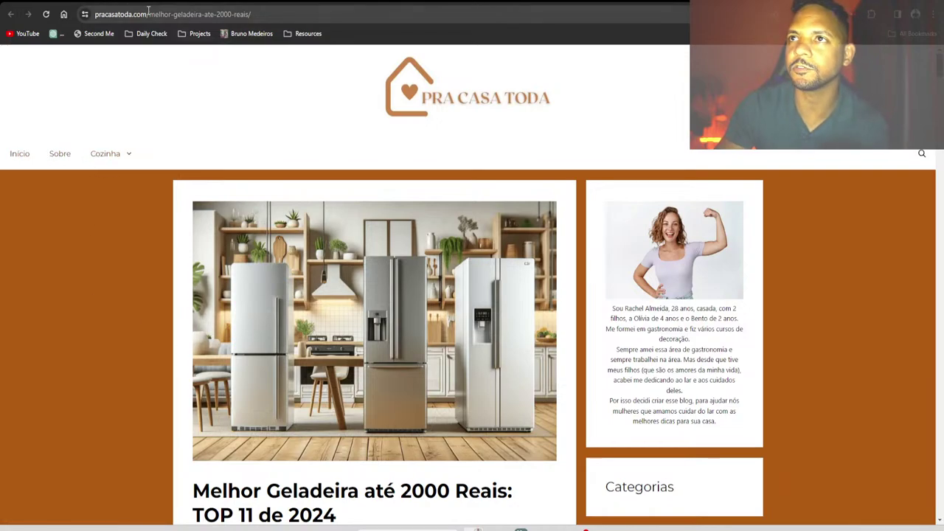
{"action": "left_click_drag", "start_coordinate": [149, 14], "coordinate": [95, 14]}
{"action": "key", "text": "ctrl+c"}
{"action": "key", "text": "ctrl+t"}
{"action": "type", "text": "site:"}
{"action": "key", "text": "ctrl+v"}
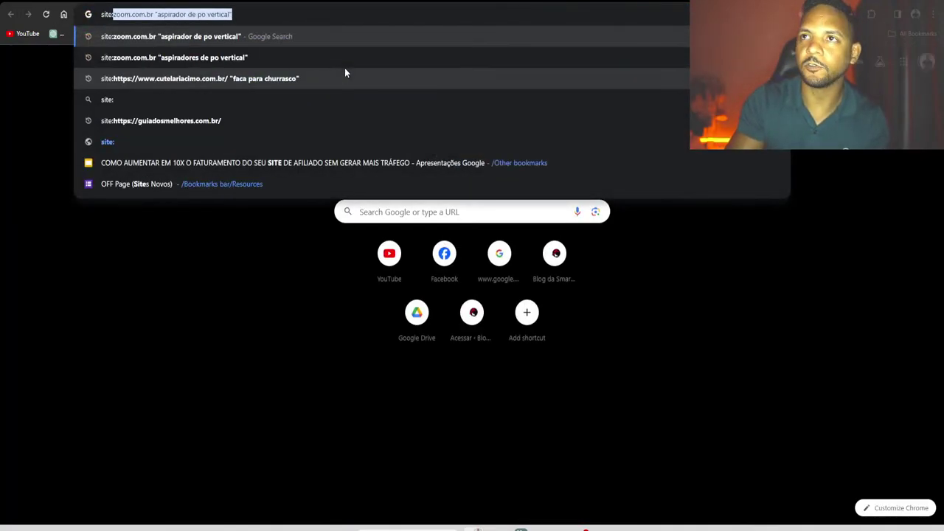
{"action": "key", "text": "Return"}
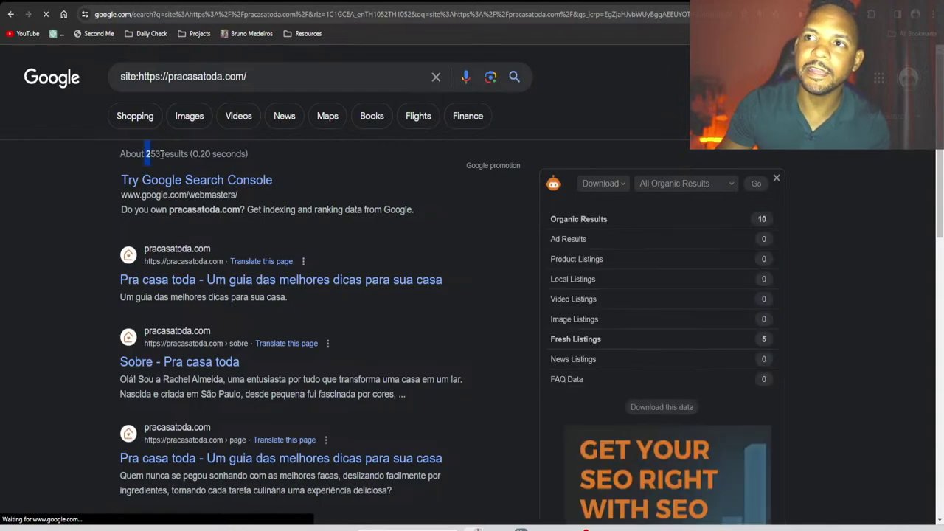
{"action": "left_click_drag", "start_coordinate": [145, 154], "coordinate": [167, 153]}
Narrow the pracasatoda.com site search to the exact term "geladeira" and look through the articles listed
{"action": "left_click", "coordinate": [290, 83]}
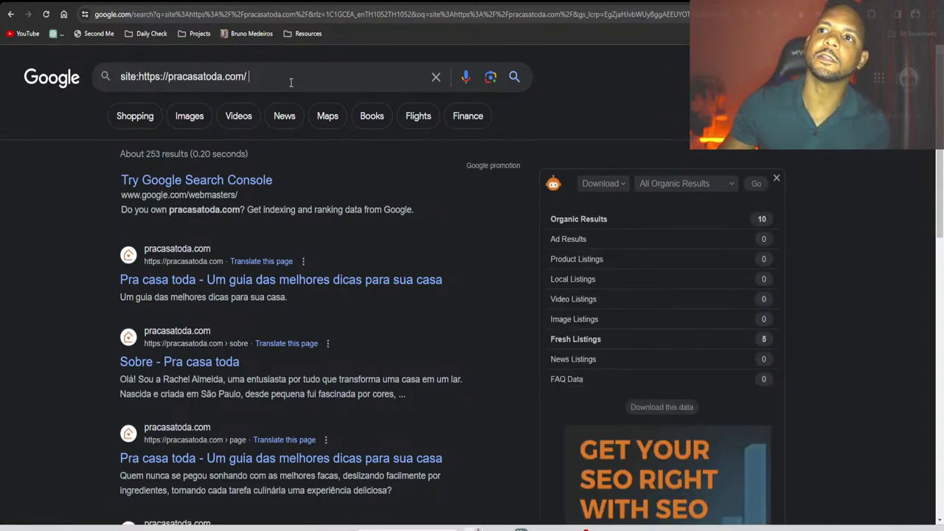
{"action": "type", "text": "\"geladeira\""}
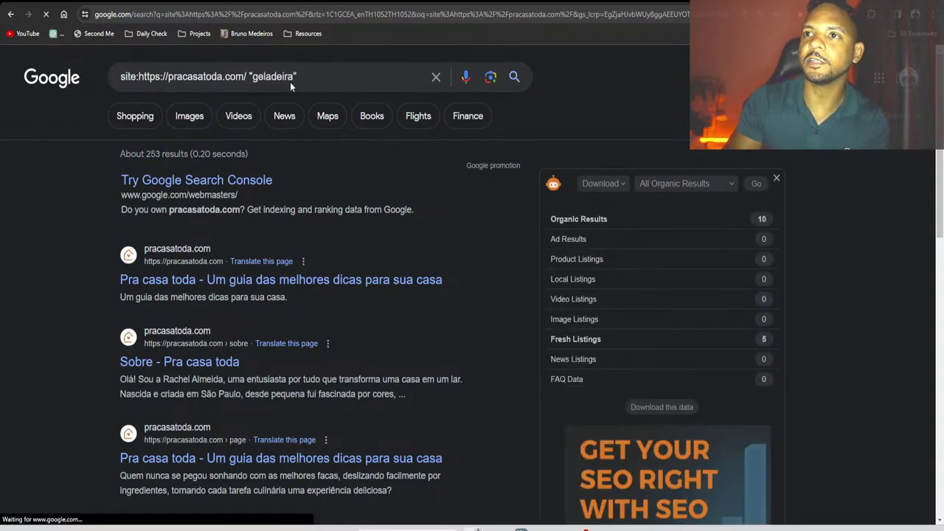
{"action": "key", "text": "Return"}
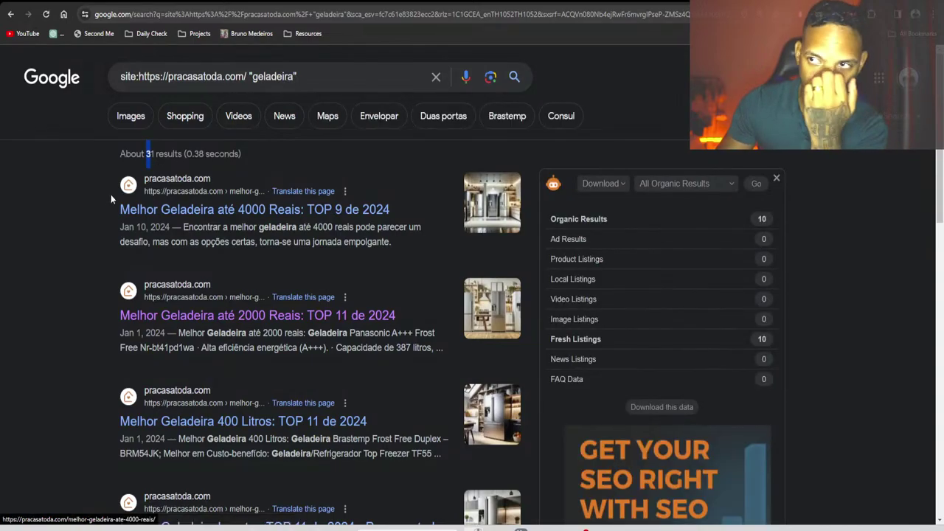
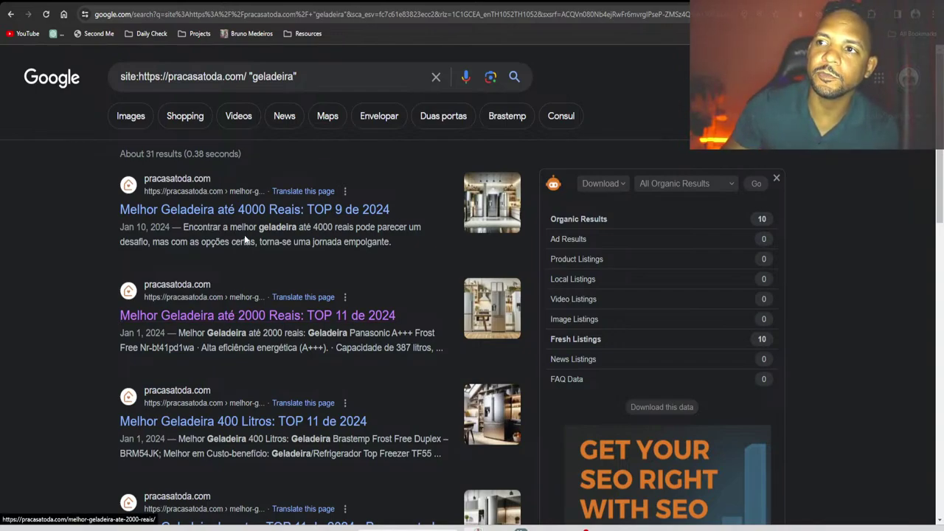
{"action": "scroll", "coordinate": [232, 321], "scroll_direction": "down", "scroll_amount": 2}
{"action": "scroll", "coordinate": [236, 319], "scroll_direction": "down", "scroll_amount": 3}
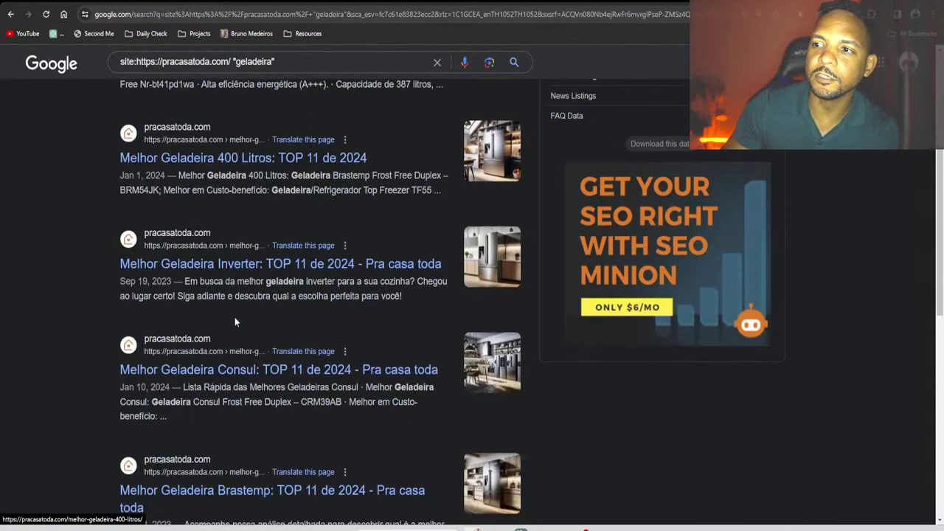
{"action": "scroll", "coordinate": [244, 365], "scroll_direction": "down", "scroll_amount": 3}
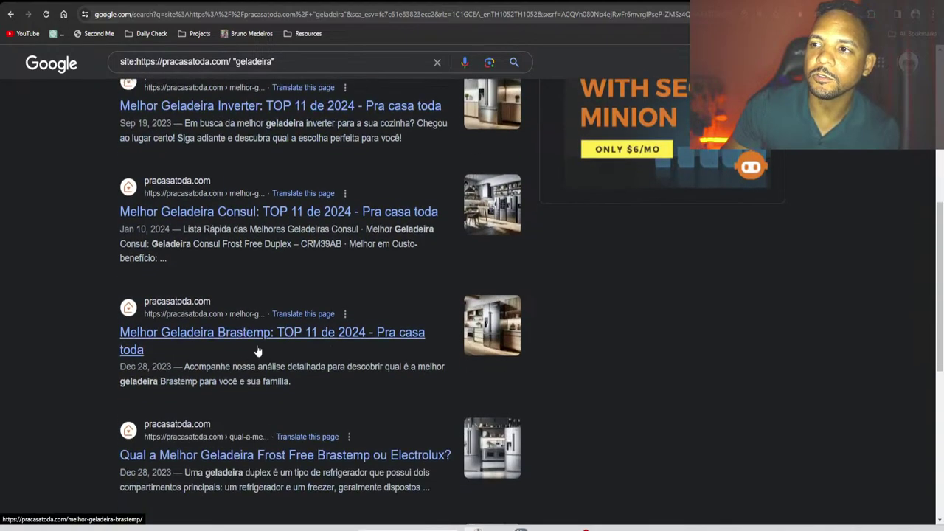
Compare the site's listed geladeira articles with the Semrush keyword list around melhor geladeira ate 2000 reais
{"action": "scroll", "coordinate": [258, 346], "scroll_direction": "down", "scroll_amount": 3}
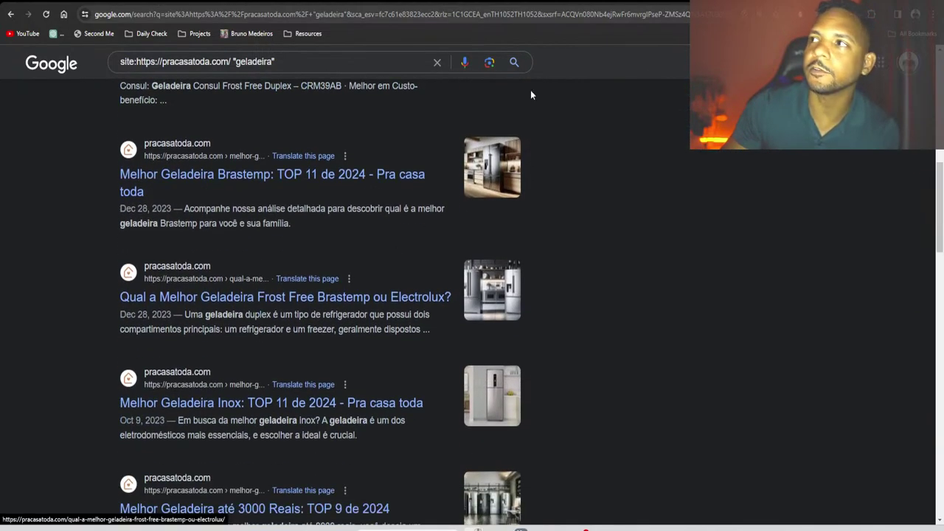
{"action": "left_click", "coordinate": [397, 2]}
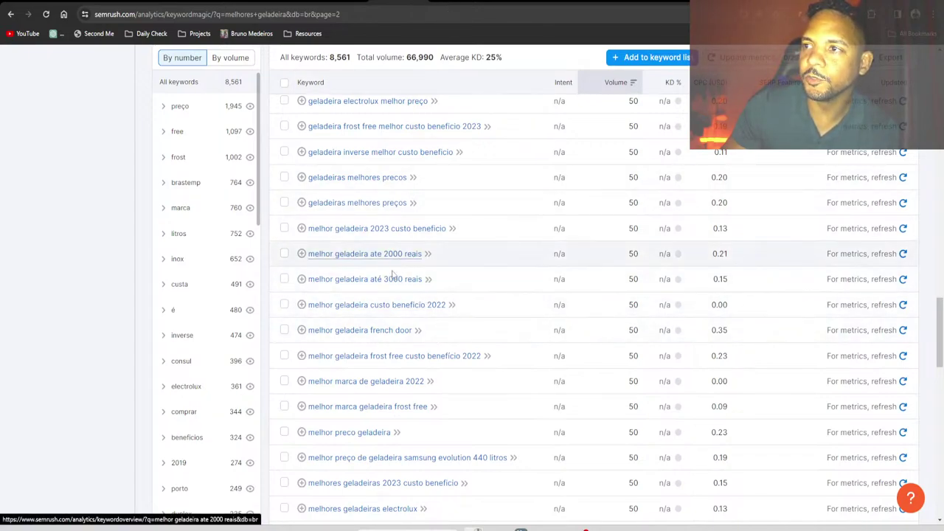
{"action": "scroll", "coordinate": [434, 310], "scroll_direction": "down", "scroll_amount": 1}
{"action": "scroll", "coordinate": [433, 311], "scroll_direction": "down", "scroll_amount": 2}
{"action": "scroll", "coordinate": [445, 398], "scroll_direction": "up", "scroll_amount": 3}
{"action": "key", "text": "ctrl+Tab"}
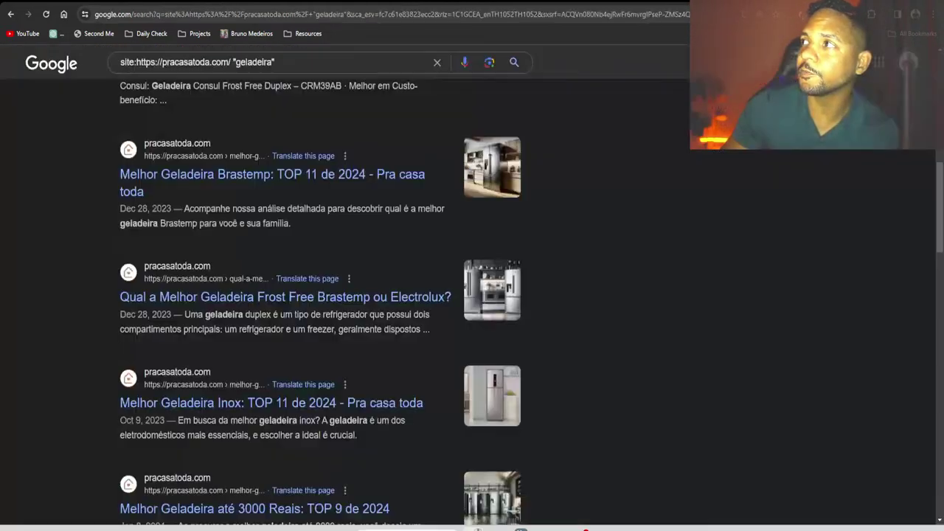
{"action": "key", "text": "ctrl+Tab"}
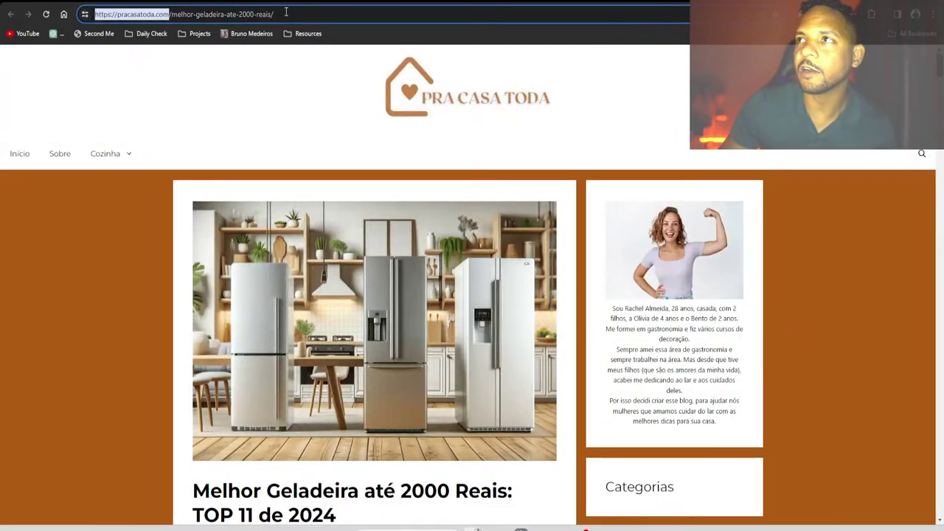
{"action": "key", "text": "ctrl+Tab"}
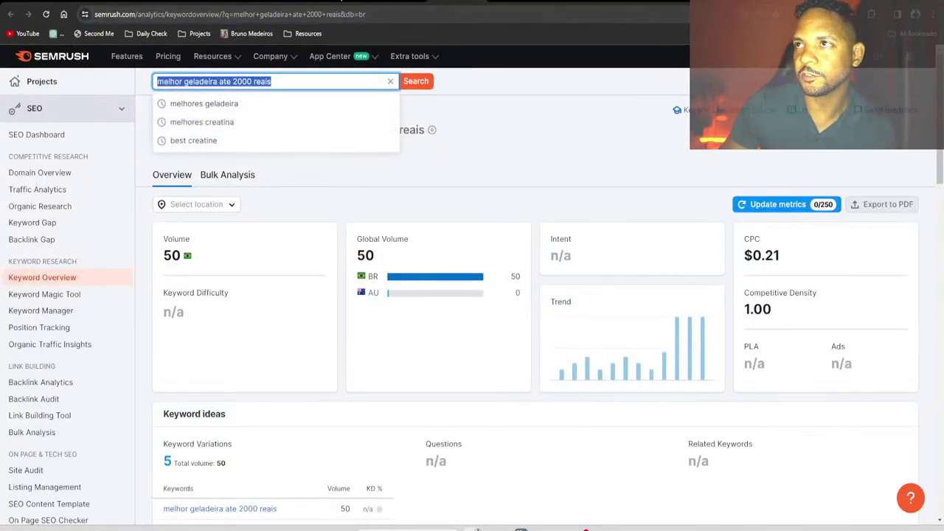
{"action": "key", "text": "ctrl+Tab"}
{"action": "left_click", "coordinate": [53, 174]}
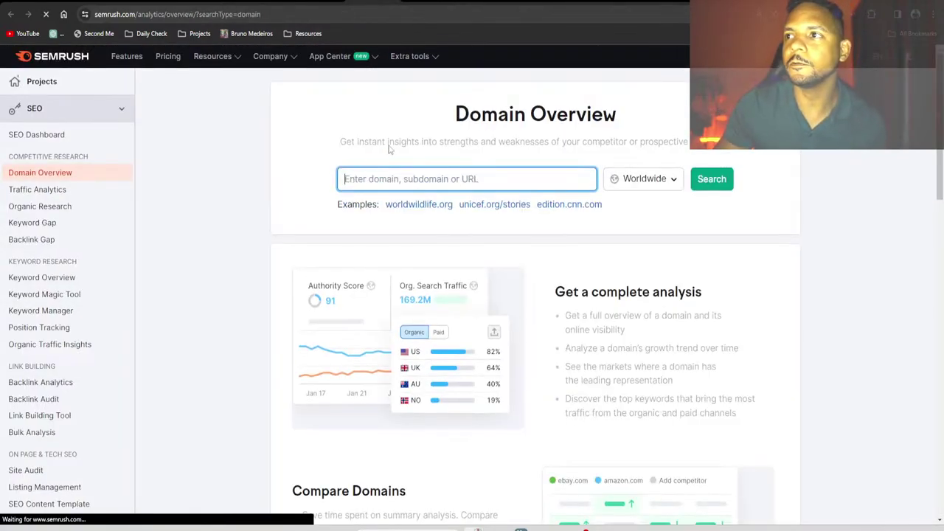
{"action": "type", "text": "https://pracasatoda.com/"}
{"action": "left_click", "coordinate": [712, 180]}
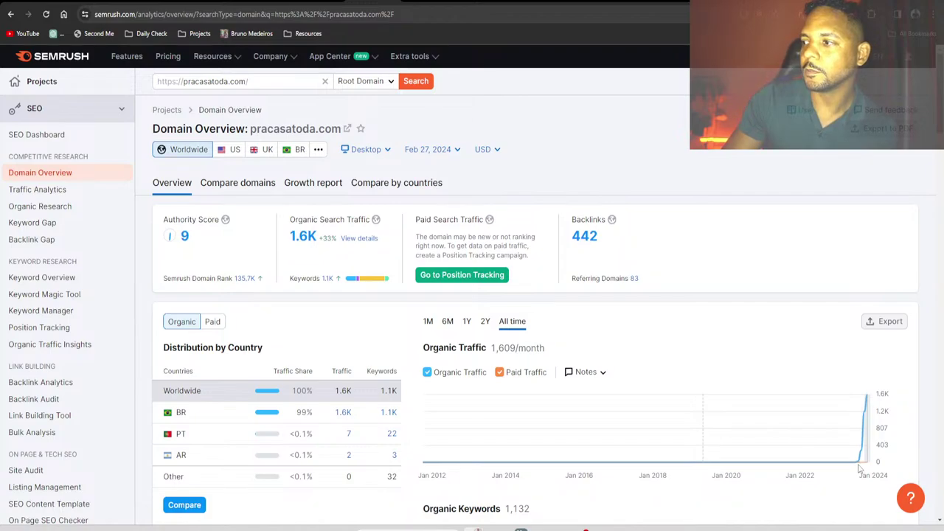
{"action": "mouse_move", "coordinate": [859, 467]}
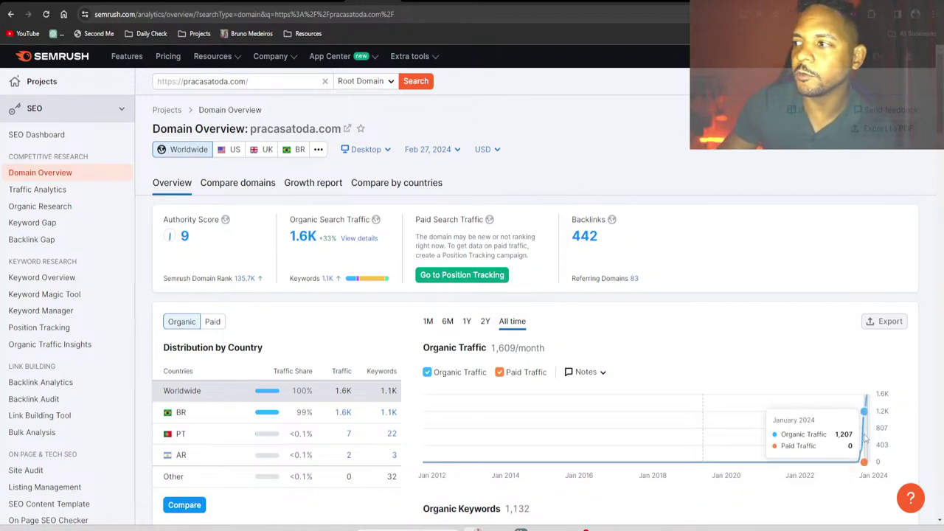
{"action": "mouse_move", "coordinate": [869, 404]}
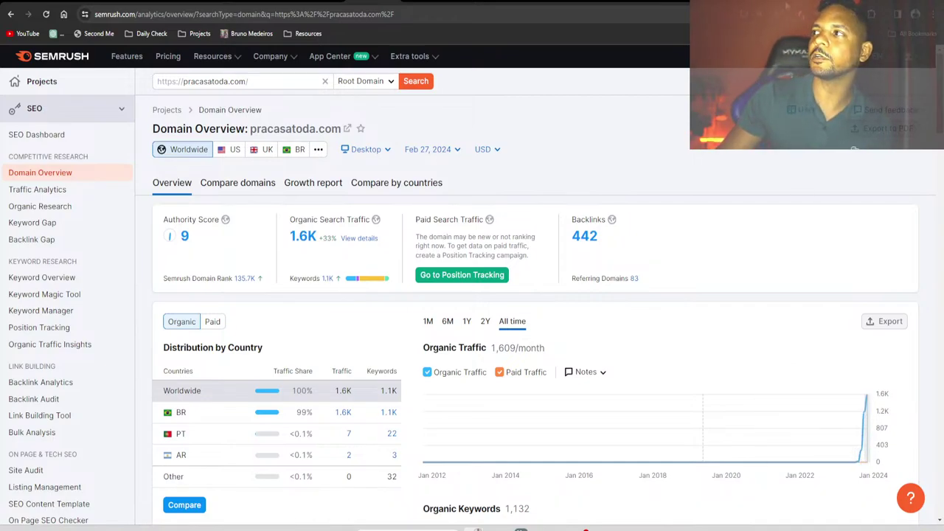
Go back to the pracasatoda.com article Melhor Geladeira até 2000 Reais and read the author bio beside it
{"action": "key", "text": "ctrl+Tab"}
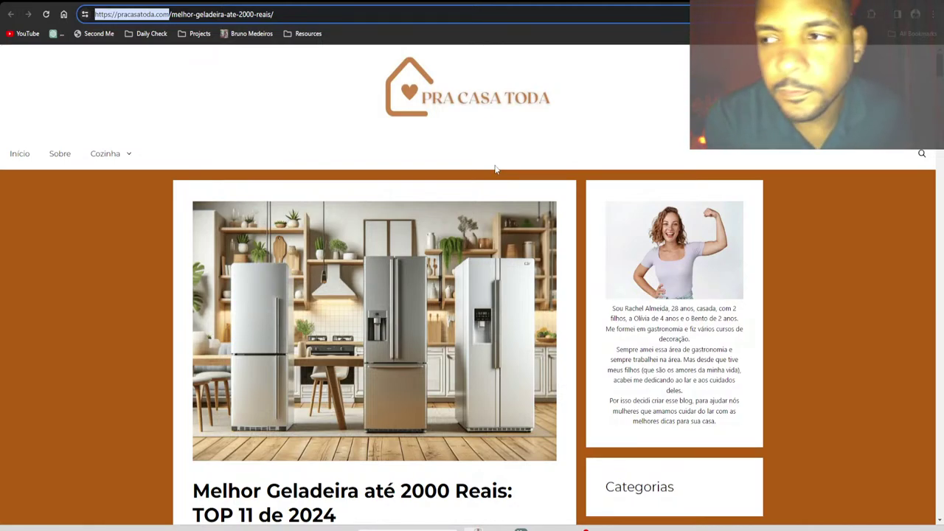
{"action": "scroll", "coordinate": [394, 263], "scroll_direction": "down", "scroll_amount": 2}
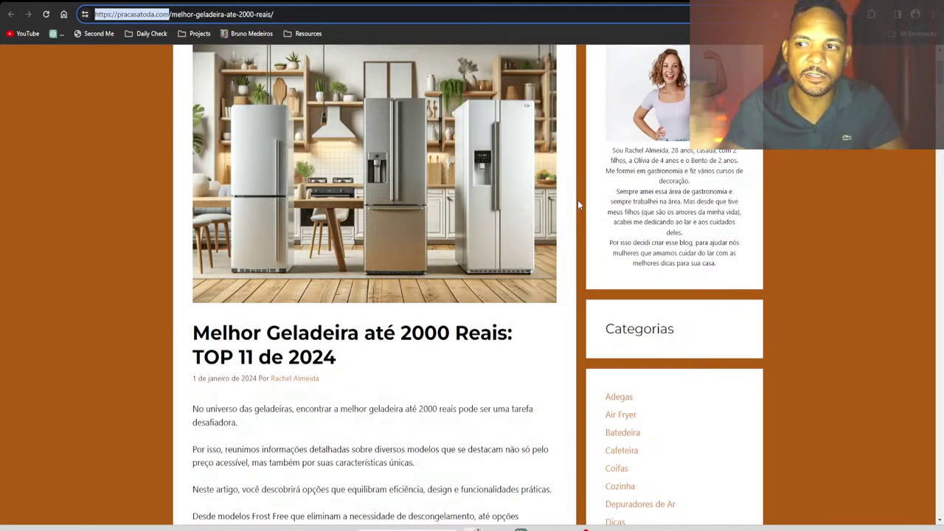
{"action": "scroll", "coordinate": [577, 200], "scroll_direction": "up", "scroll_amount": 2}
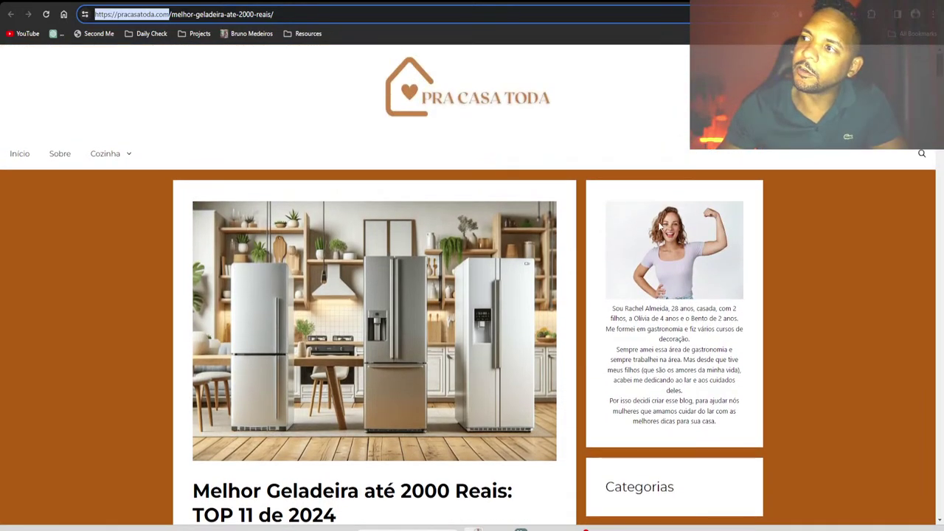
{"action": "left_click", "coordinate": [641, 287]}
{"action": "left_click_drag", "start_coordinate": [613, 309], "coordinate": [738, 319]}
{"action": "left_click", "coordinate": [694, 340]}
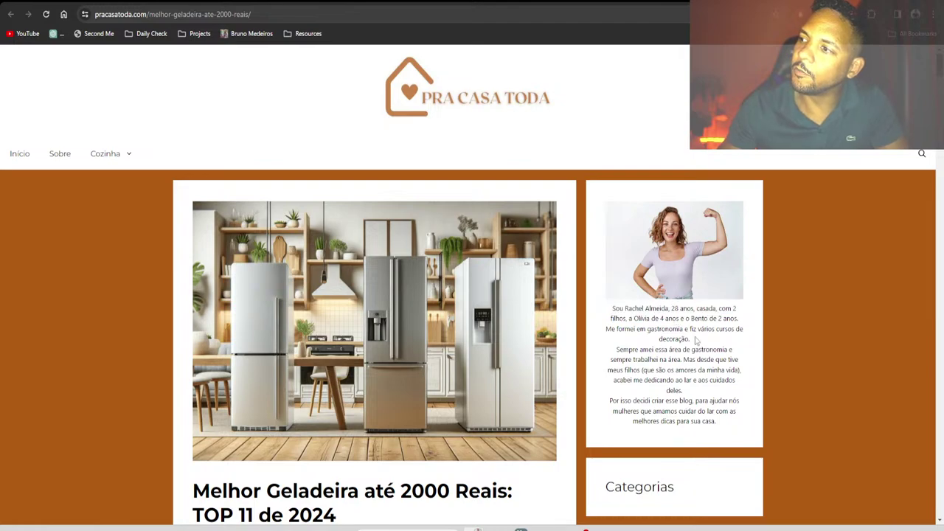
{"action": "left_click_drag", "start_coordinate": [666, 318], "coordinate": [694, 369]}
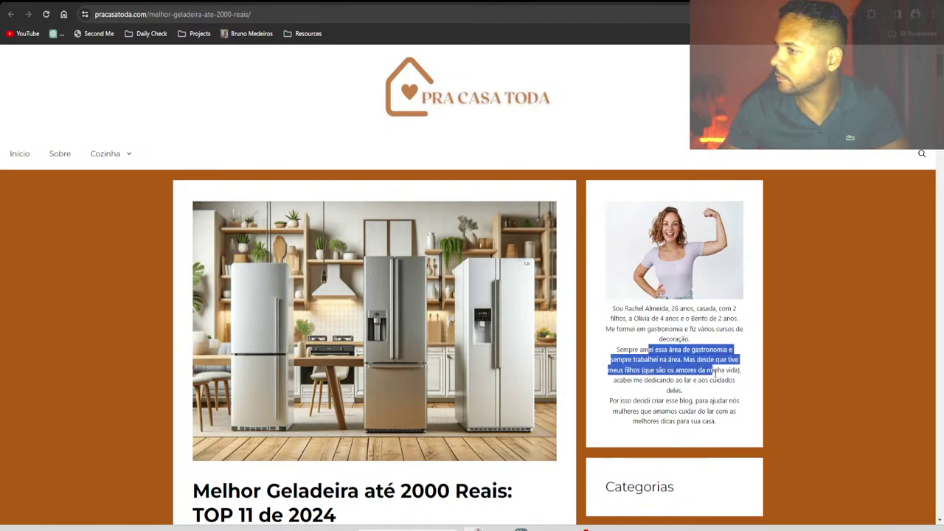
{"action": "left_click", "coordinate": [649, 330]}
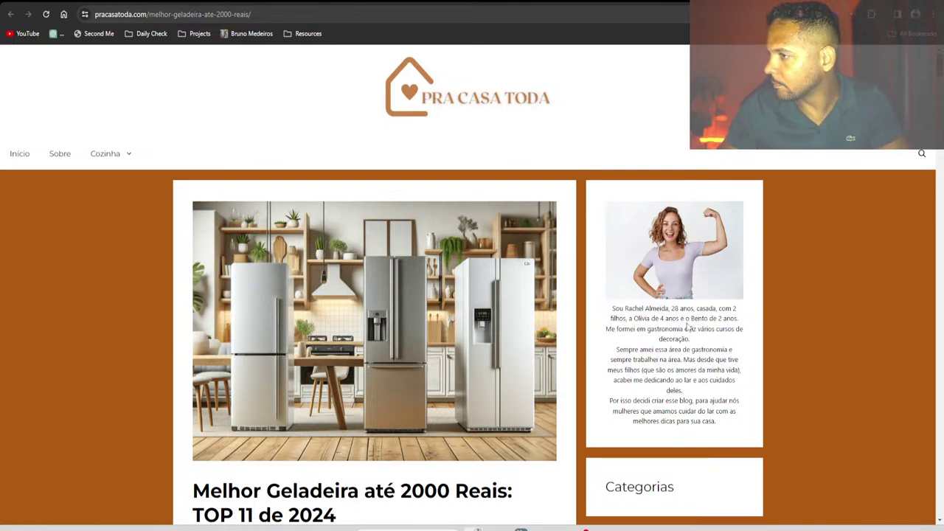
{"action": "left_click_drag", "start_coordinate": [618, 349], "coordinate": [707, 391]}
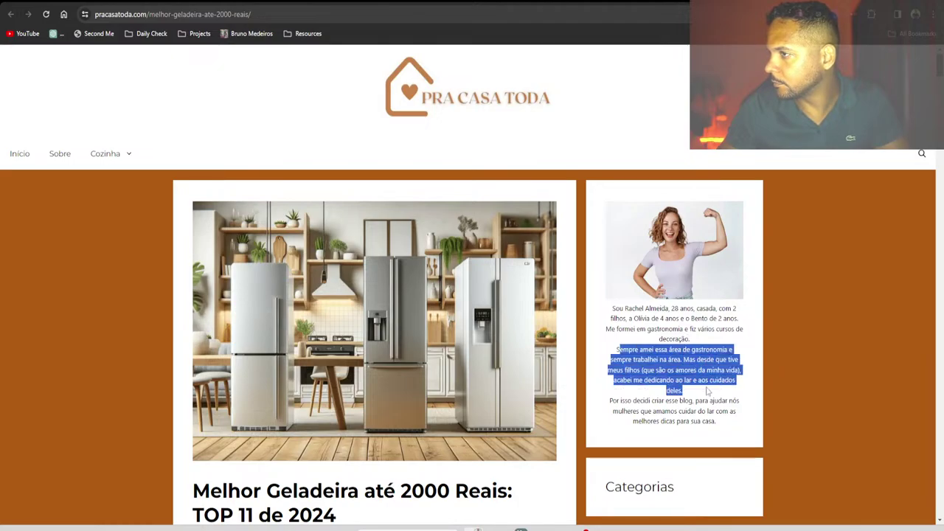
Look through the article's category list, quick product list and individual refrigerator reviews with their pros and cons
{"action": "scroll", "coordinate": [706, 396], "scroll_direction": "down", "scroll_amount": 15}
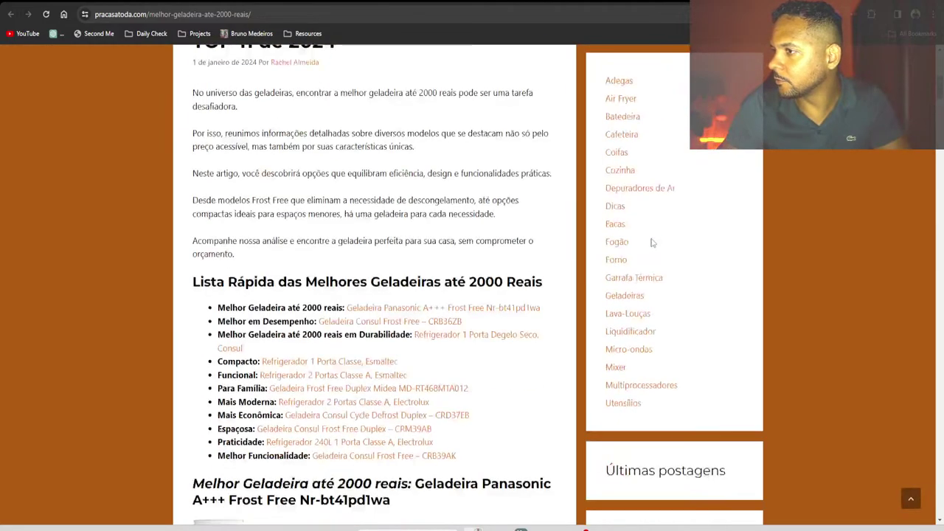
{"action": "scroll", "coordinate": [632, 204], "scroll_direction": "down", "scroll_amount": 20}
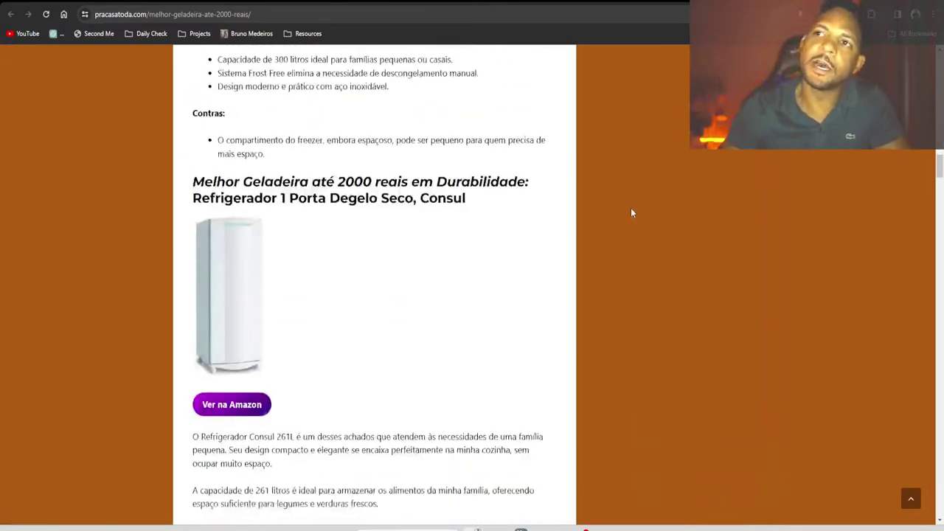
{"action": "scroll", "coordinate": [612, 236], "scroll_direction": "down", "scroll_amount": 6}
{"action": "scroll", "coordinate": [599, 239], "scroll_direction": "up", "scroll_amount": 6}
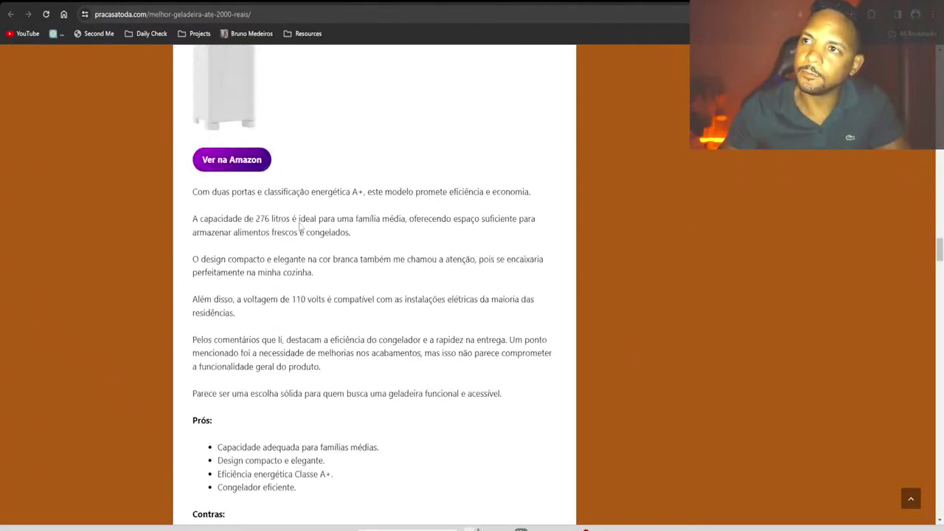
Follow the Amazon link of the two-door Esmaltec refrigerator, look over its product page and close it
{"action": "left_click", "coordinate": [218, 248]}
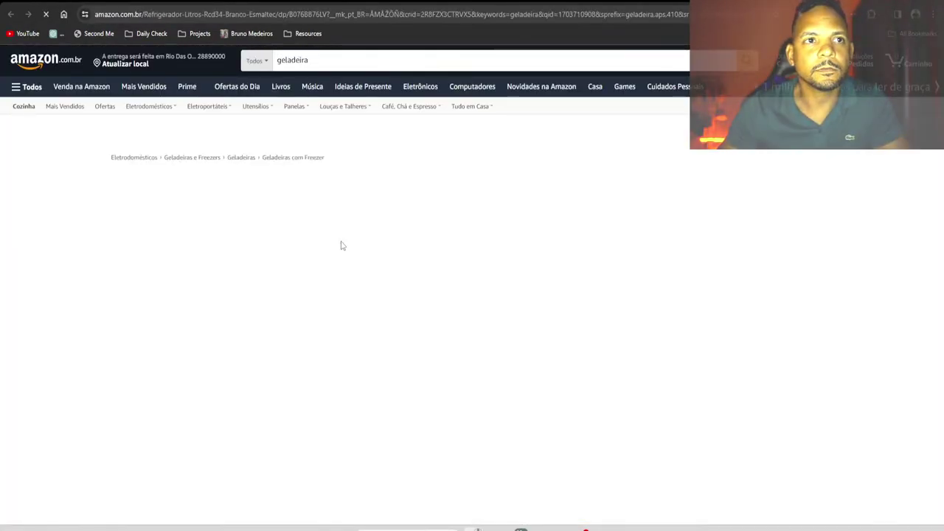
{"action": "scroll", "coordinate": [430, 267], "scroll_direction": "down", "scroll_amount": 8}
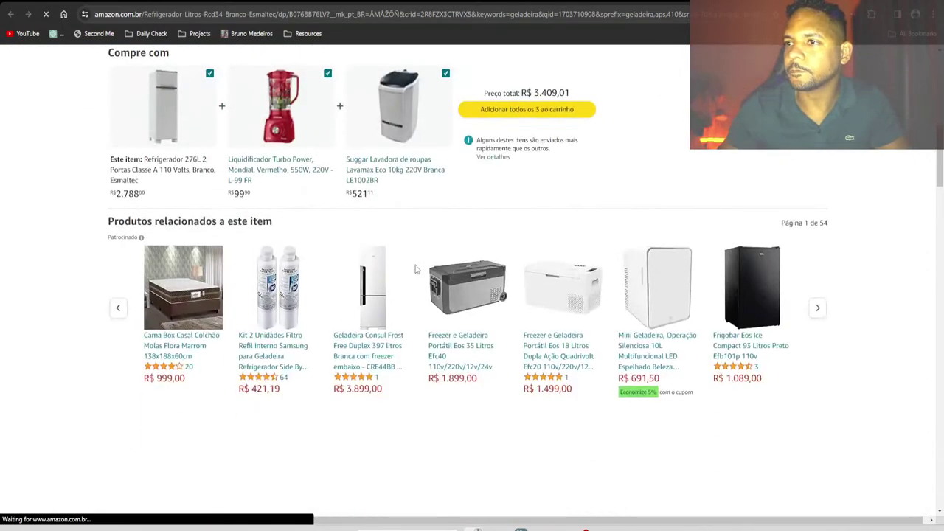
{"action": "scroll", "coordinate": [431, 269], "scroll_direction": "up", "scroll_amount": 7}
{"action": "key", "text": "ctrl+w"}
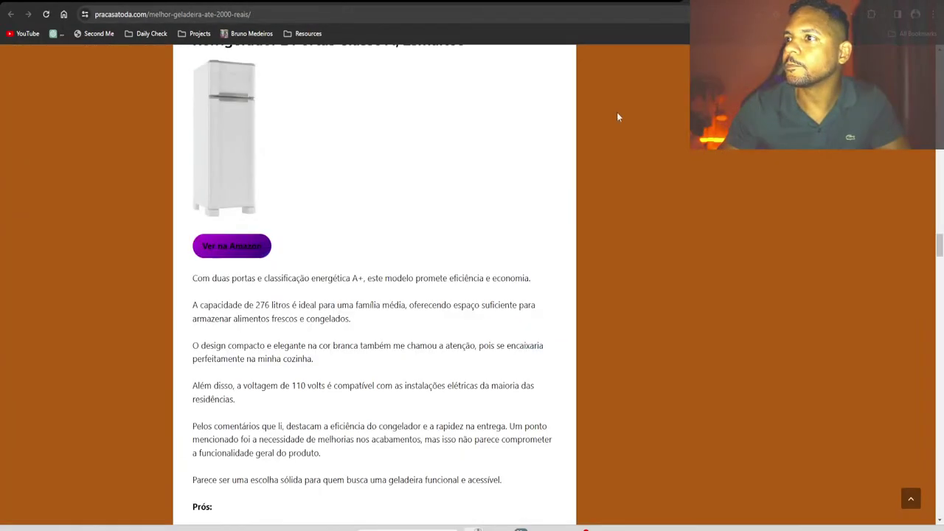
Close the pracasatoda.com article and check the result count of the site search for "geladeira"
{"action": "scroll", "coordinate": [617, 112], "scroll_direction": "up", "scroll_amount": 15}
{"action": "scroll", "coordinate": [790, 238], "scroll_direction": "up", "scroll_amount": 3}
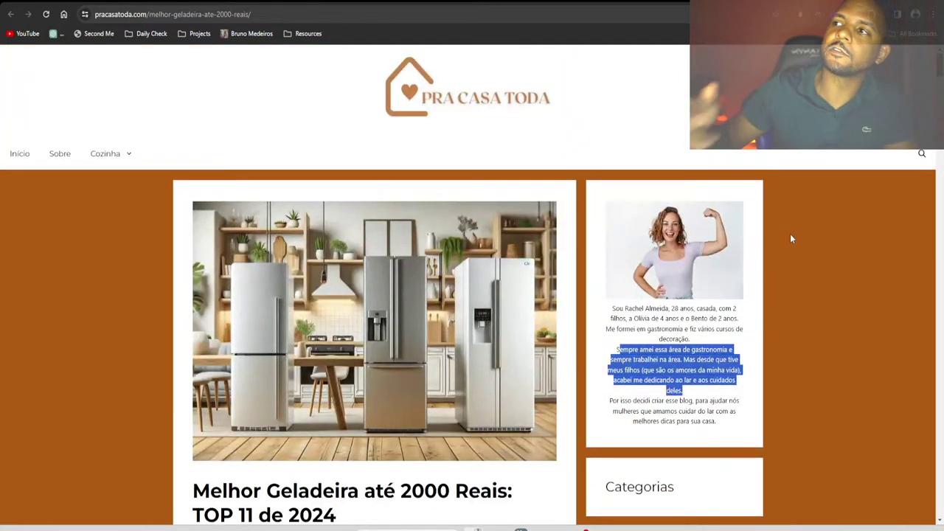
{"action": "key", "text": "ctrl+w"}
{"action": "scroll", "coordinate": [286, 144], "scroll_direction": "up", "scroll_amount": 10}
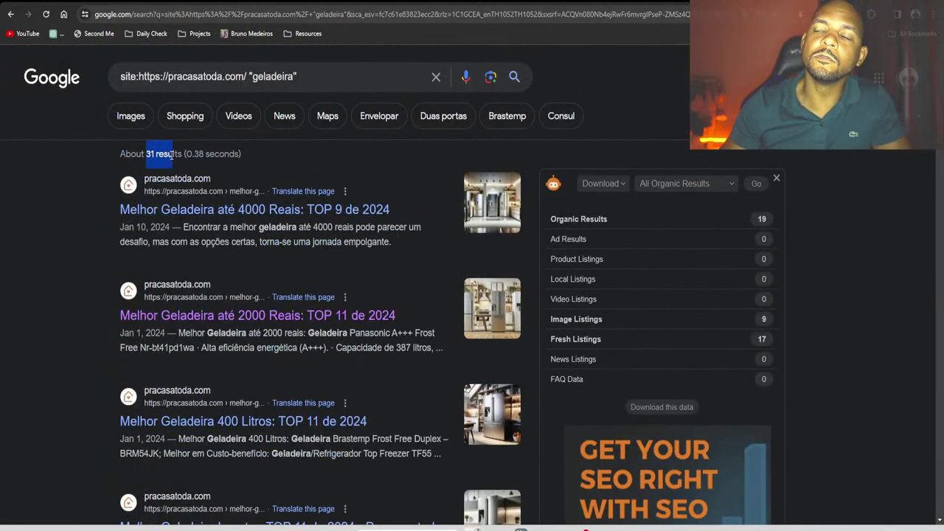
{"action": "left_click", "coordinate": [171, 154]}
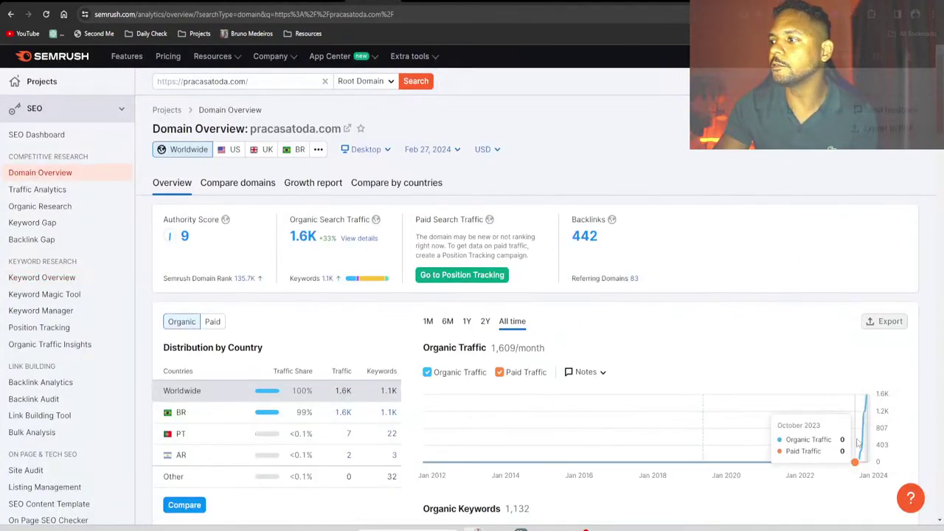
Review the organic traffic growth and Top Organic Keywords of pracasatoda.com in the Semrush Domain Overview
{"action": "mouse_move", "coordinate": [859, 468]}
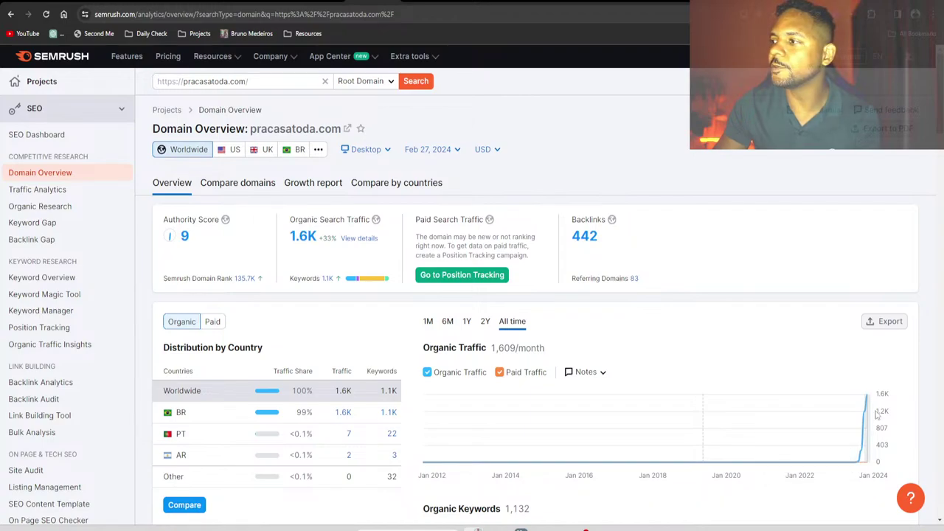
{"action": "scroll", "coordinate": [644, 310], "scroll_direction": "down", "scroll_amount": 8}
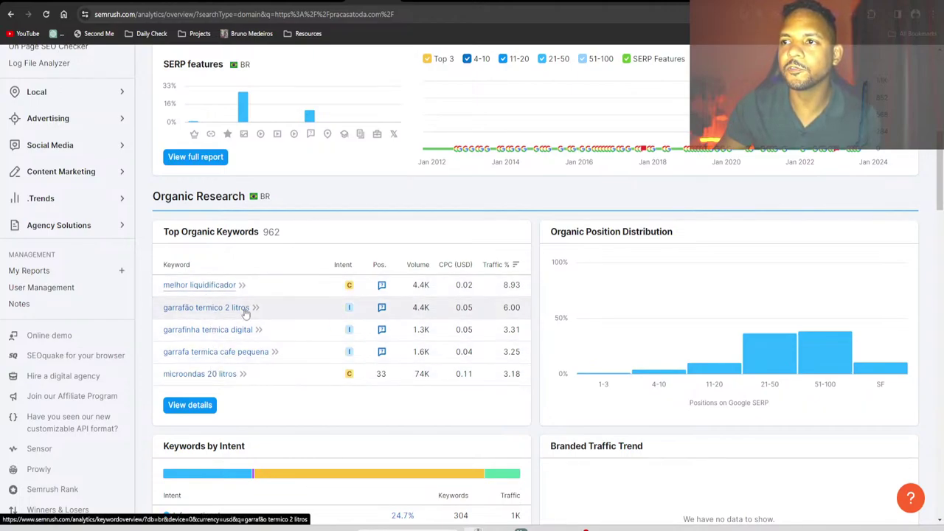
Open the full organic positions report for pracasatoda.com and review the keywords it ranks for
{"action": "scroll", "coordinate": [262, 336], "scroll_direction": "down", "scroll_amount": 2}
{"action": "scroll", "coordinate": [263, 335], "scroll_direction": "up", "scroll_amount": 1}
{"action": "left_click", "coordinate": [190, 306]}
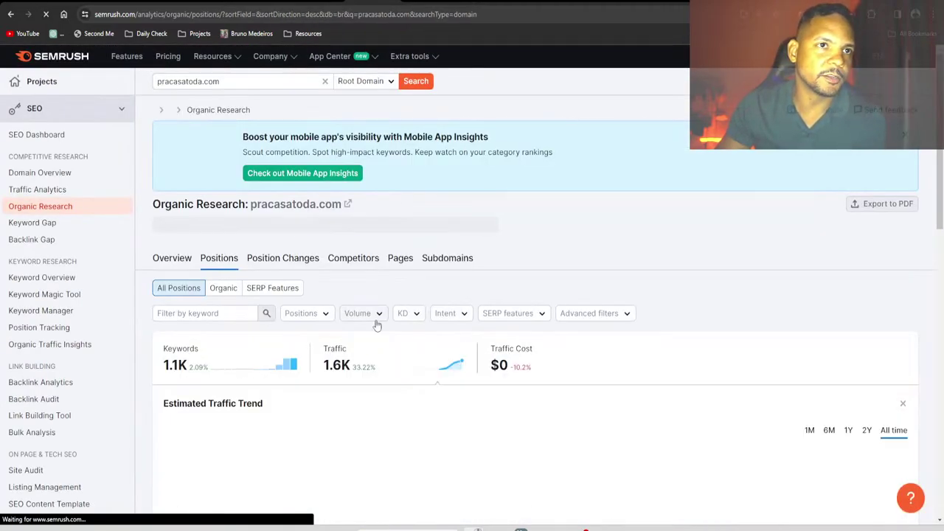
{"action": "scroll", "coordinate": [417, 302], "scroll_direction": "down", "scroll_amount": 3}
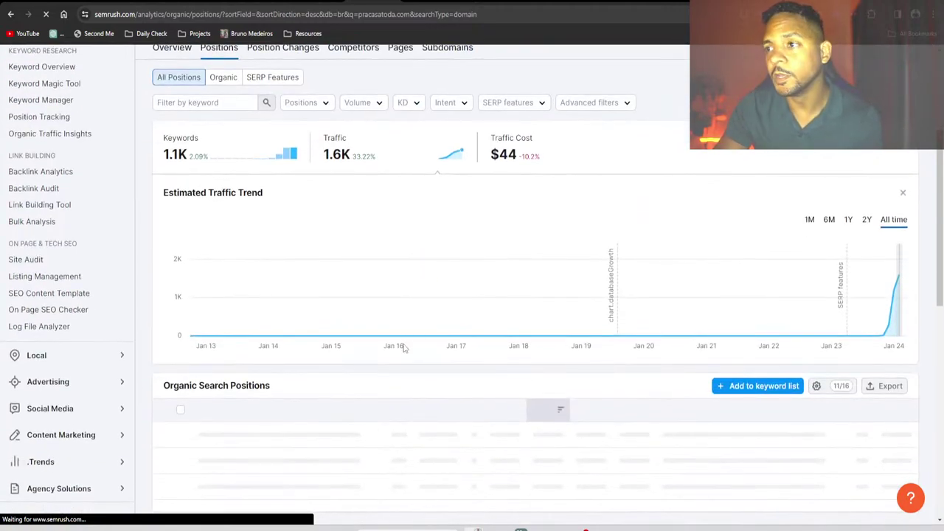
{"action": "scroll", "coordinate": [405, 347], "scroll_direction": "down", "scroll_amount": 3}
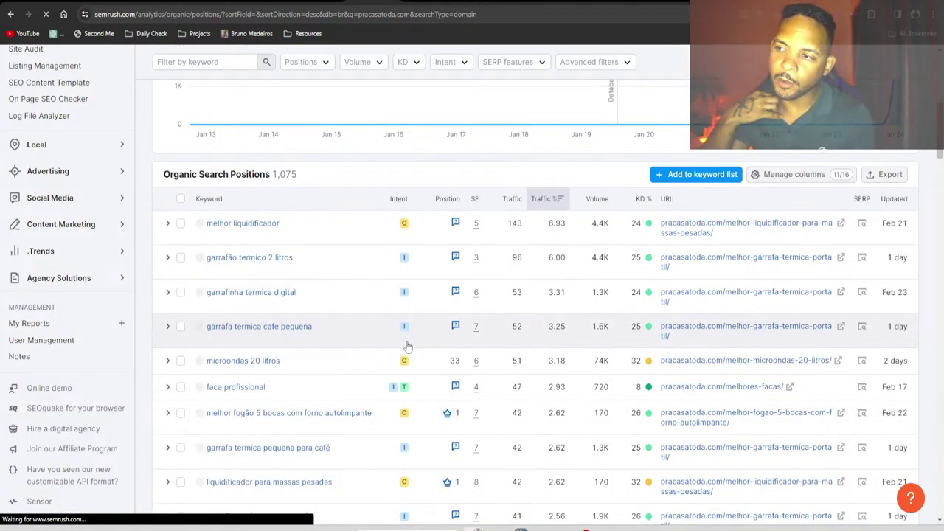
{"action": "scroll", "coordinate": [393, 349], "scroll_direction": "down", "scroll_amount": 2}
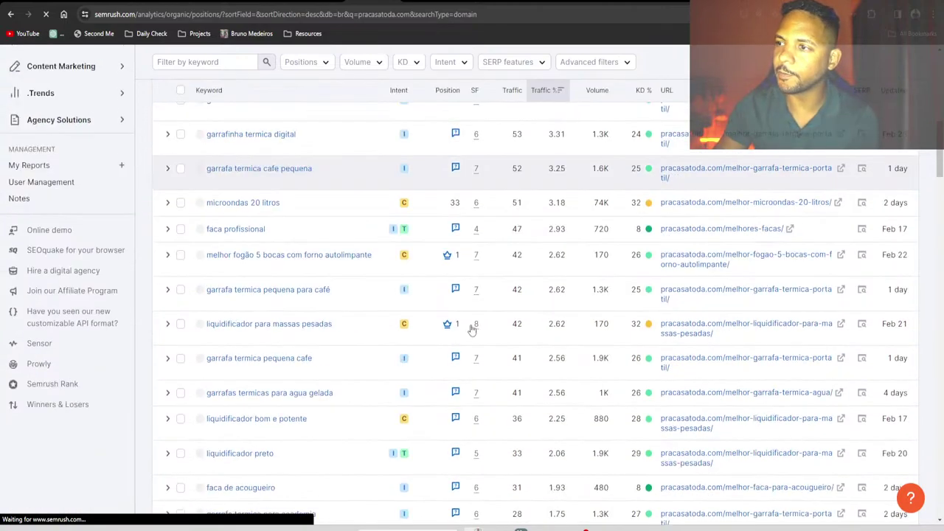
{"action": "scroll", "coordinate": [398, 348], "scroll_direction": "down", "scroll_amount": 4}
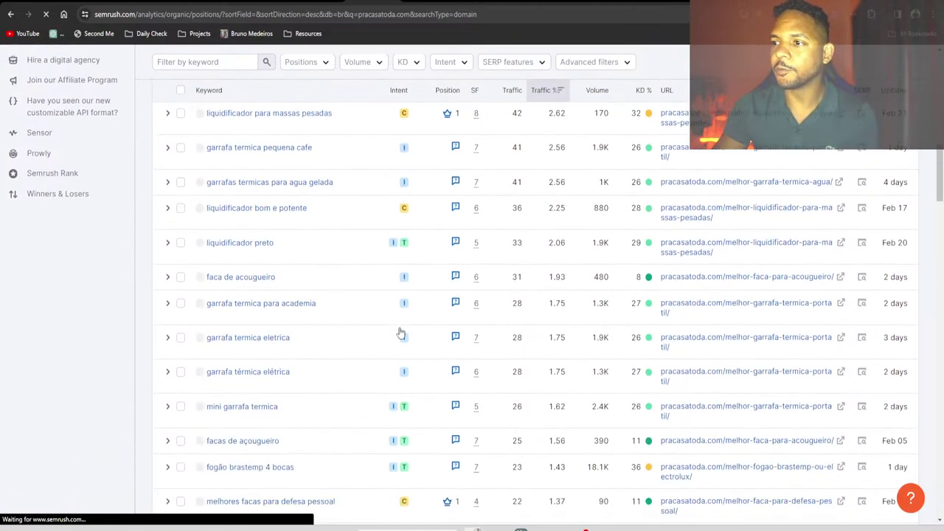
{"action": "scroll", "coordinate": [399, 328], "scroll_direction": "down", "scroll_amount": 1}
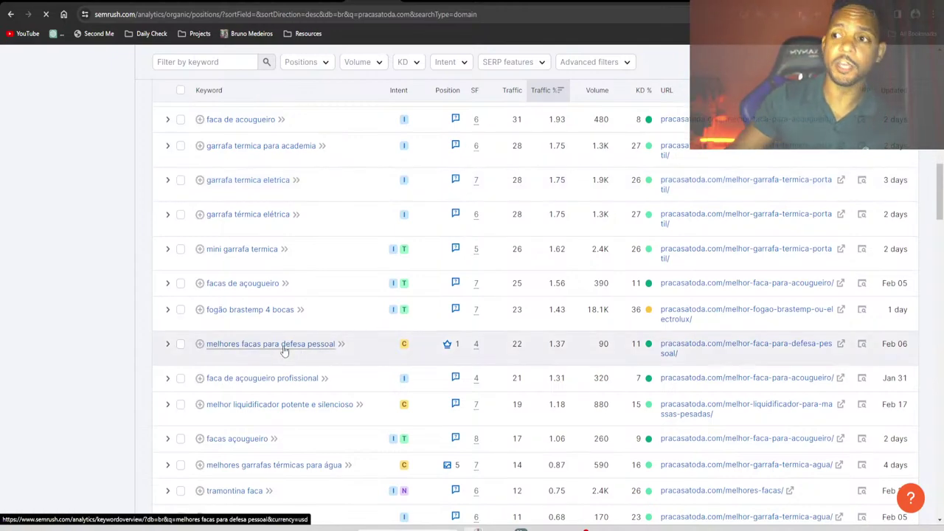
Open the keyword overview for "melhores facas para defesa pessoal" and examine the ranking pages in its SERP Analysis
{"action": "left_click", "coordinate": [284, 345]}
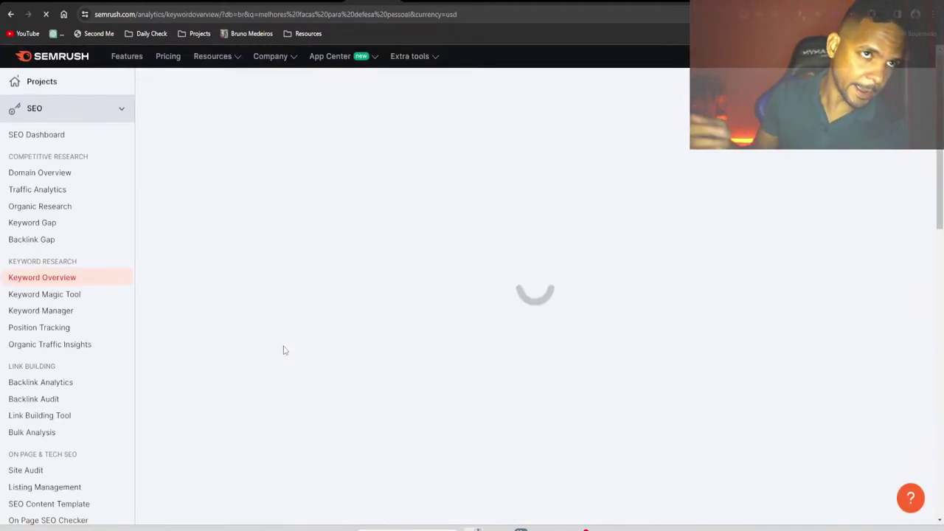
{"action": "scroll", "coordinate": [354, 367], "scroll_direction": "down", "scroll_amount": 6}
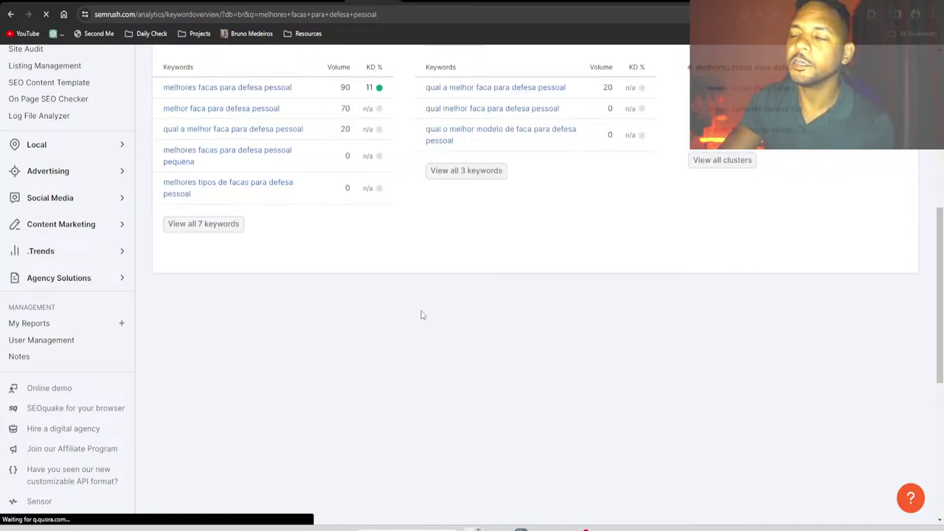
{"action": "scroll", "coordinate": [421, 312], "scroll_direction": "down", "scroll_amount": 2}
{"action": "scroll", "coordinate": [421, 315], "scroll_direction": "down", "scroll_amount": 1}
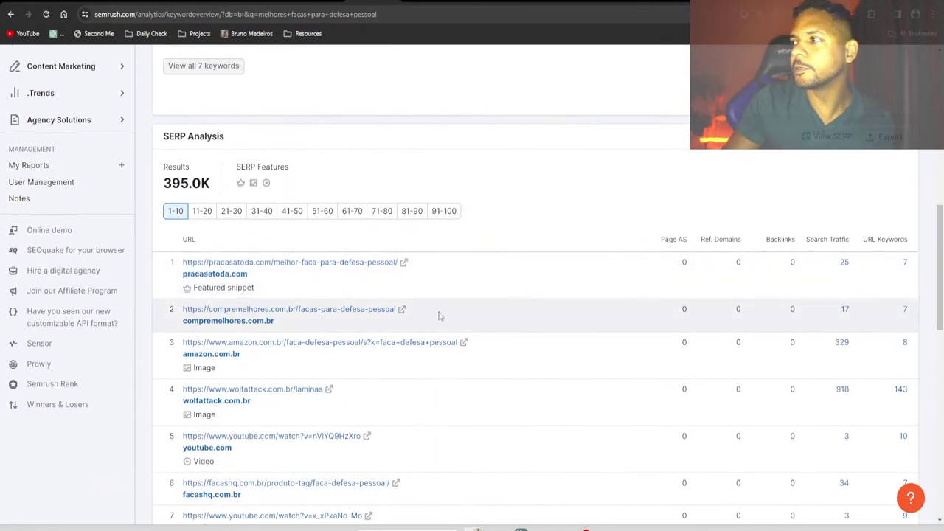
{"action": "scroll", "coordinate": [432, 323], "scroll_direction": "down", "scroll_amount": 3}
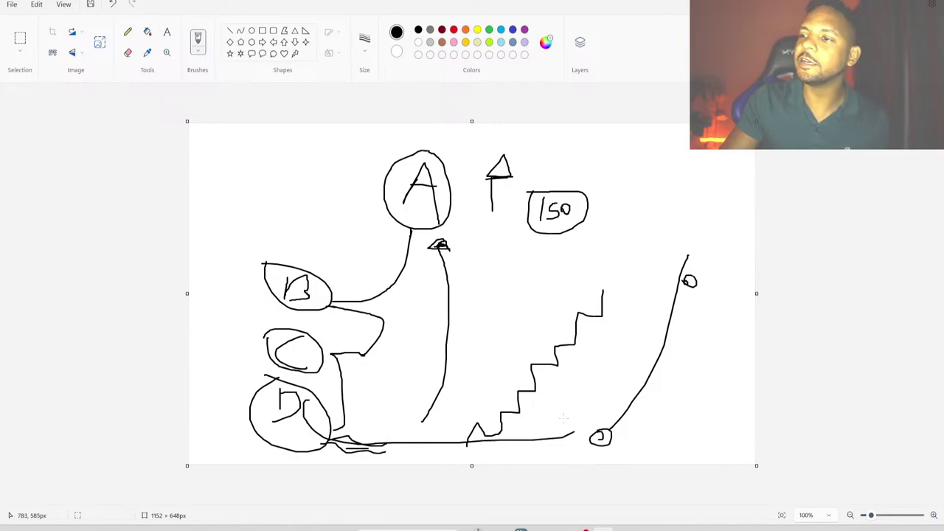
Switch to Paint, undo the last line, and outline the D level in red, C in green, B in light blue and A in red
{"action": "key", "text": "ctrl+z"}
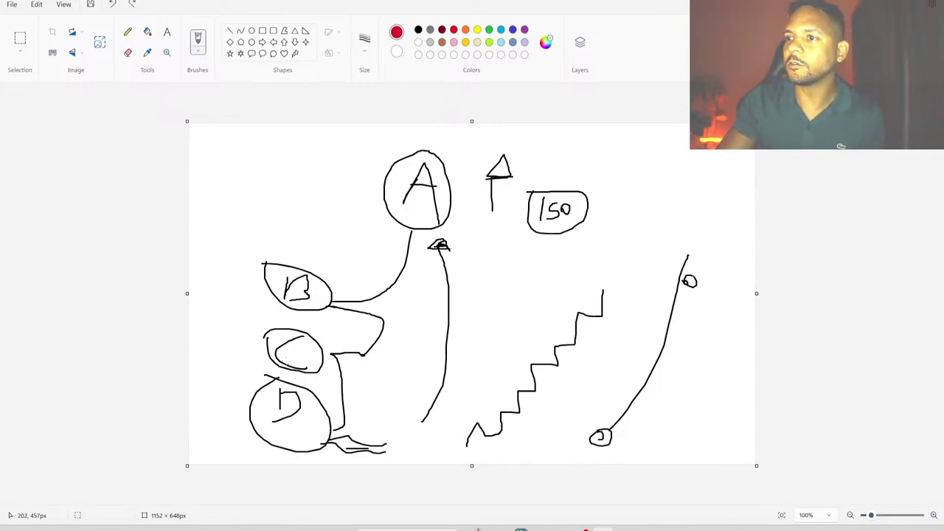
{"action": "left_click_drag", "start_coordinate": [458, 455], "coordinate": [389, 367]}
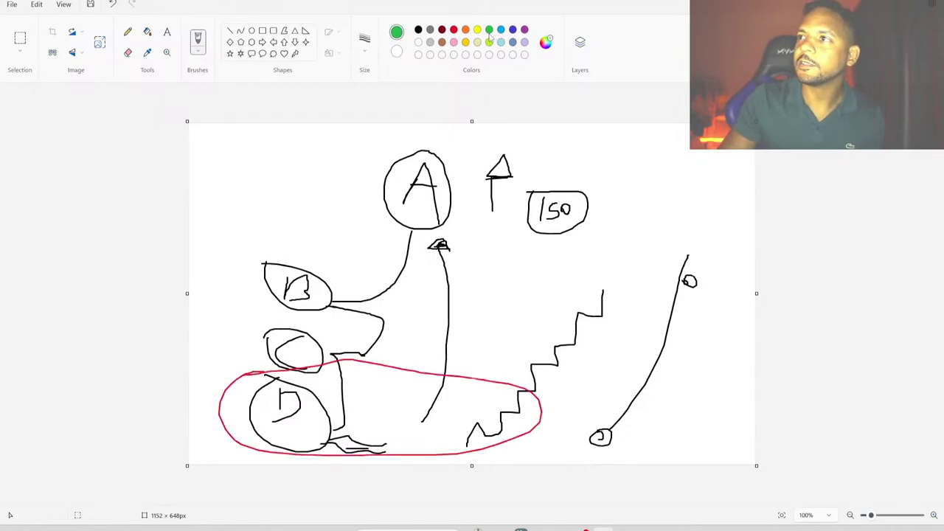
{"action": "mouse_move", "coordinate": [242, 373]}
{"action": "left_mouse_down"}
{"action": "mouse_move", "coordinate": [523, 379]}
{"action": "mouse_move", "coordinate": [458, 308]}
{"action": "mouse_move", "coordinate": [262, 322]}
{"action": "left_mouse_up"}
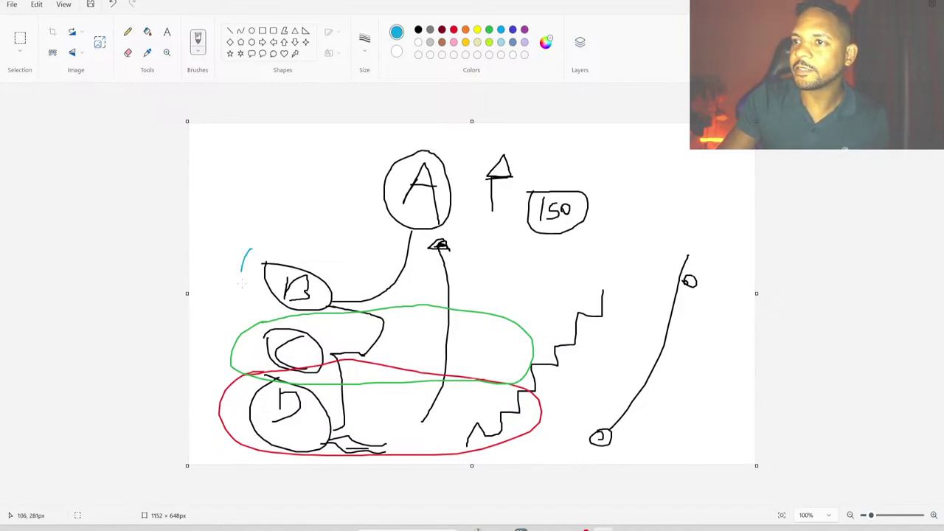
{"action": "mouse_move", "coordinate": [242, 270]}
{"action": "left_mouse_down"}
{"action": "mouse_move", "coordinate": [410, 313]}
{"action": "mouse_move", "coordinate": [542, 250]}
{"action": "mouse_move", "coordinate": [262, 237]}
{"action": "mouse_move", "coordinate": [240, 246]}
{"action": "left_mouse_up"}
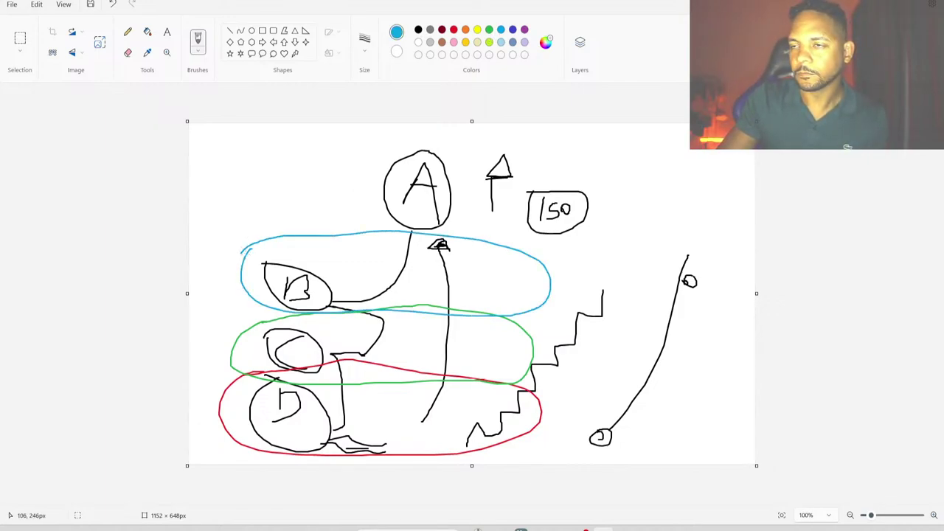
{"action": "left_click", "coordinate": [452, 30]}
{"action": "mouse_move", "coordinate": [403, 137]}
{"action": "left_mouse_down"}
{"action": "mouse_move", "coordinate": [449, 239]}
{"action": "mouse_move", "coordinate": [406, 138]}
{"action": "left_mouse_up"}
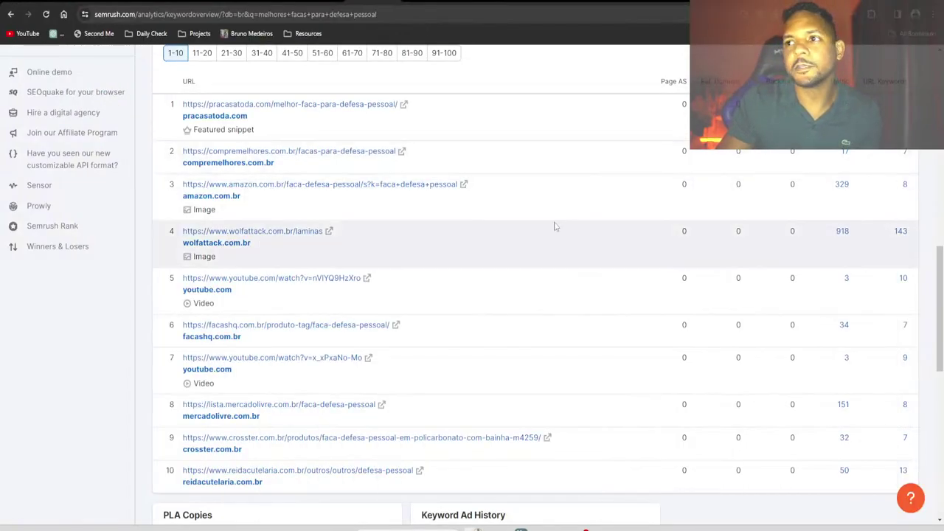
Return to Semrush and review the keyword ideas and SERP analysis for "melhores facas para defesa pessoal"
{"action": "scroll", "coordinate": [554, 225], "scroll_direction": "up", "scroll_amount": 12}
{"action": "scroll", "coordinate": [379, 243], "scroll_direction": "down", "scroll_amount": 4}
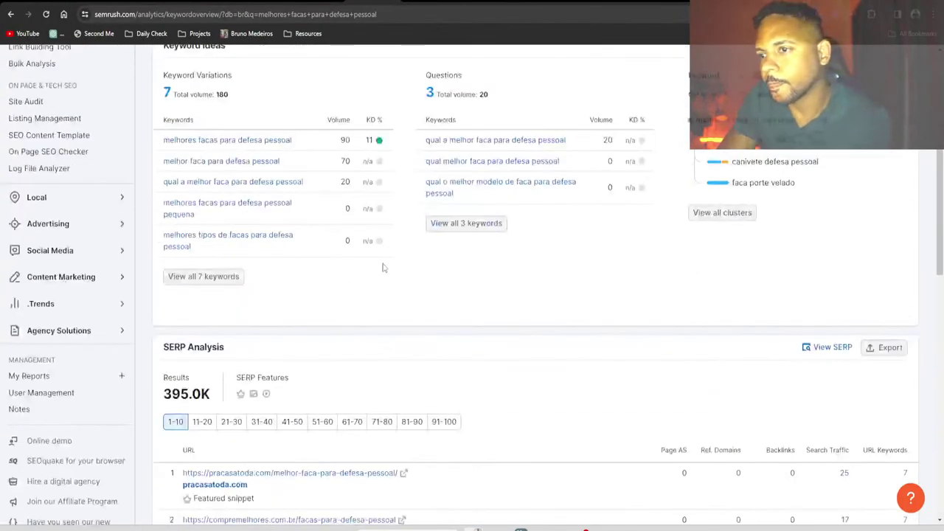
{"action": "scroll", "coordinate": [383, 268], "scroll_direction": "down", "scroll_amount": 8}
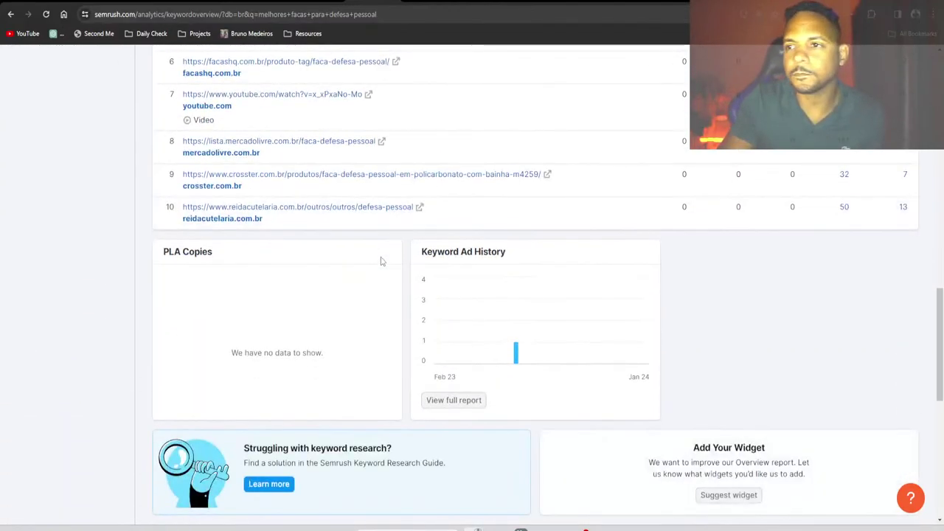
{"action": "scroll", "coordinate": [381, 261], "scroll_direction": "up", "scroll_amount": 8}
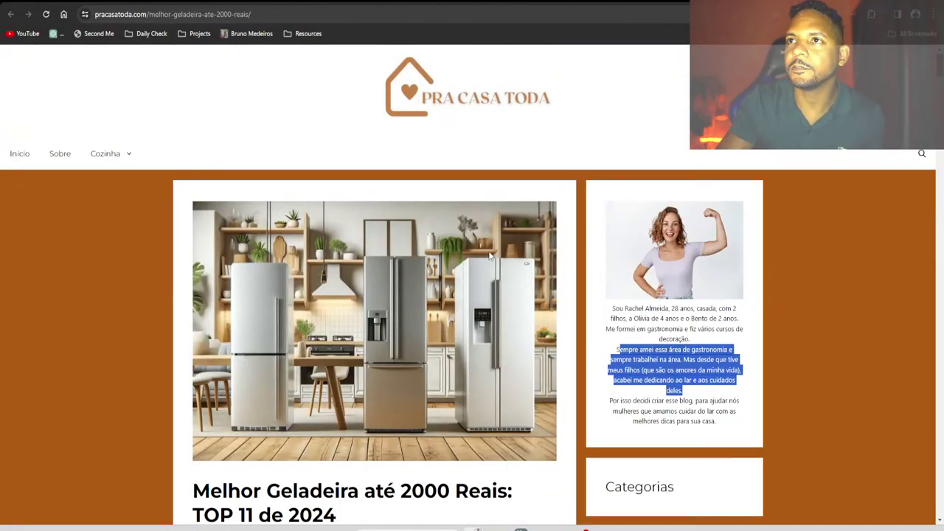
Switch to the pracasatoda.com article "Melhor Geladeira até 2000 Reais" and skim its product reviews
{"action": "scroll", "coordinate": [477, 278], "scroll_direction": "down", "scroll_amount": 10}
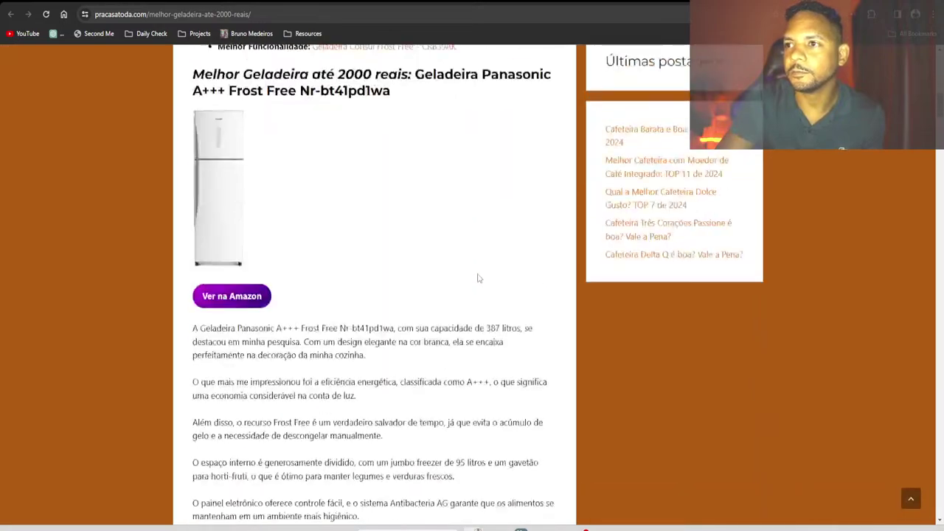
{"action": "scroll", "coordinate": [477, 278], "scroll_direction": "down", "scroll_amount": 15}
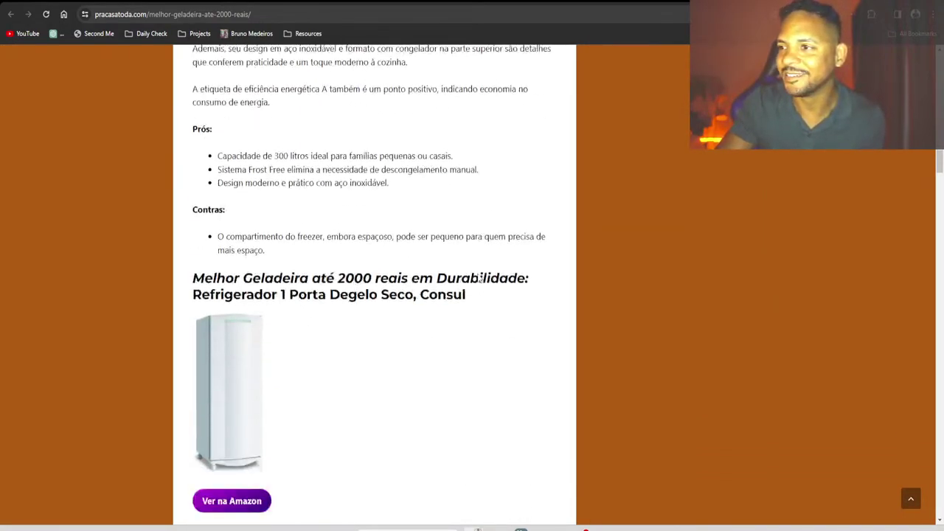
{"action": "scroll", "coordinate": [481, 278], "scroll_direction": "up", "scroll_amount": 12}
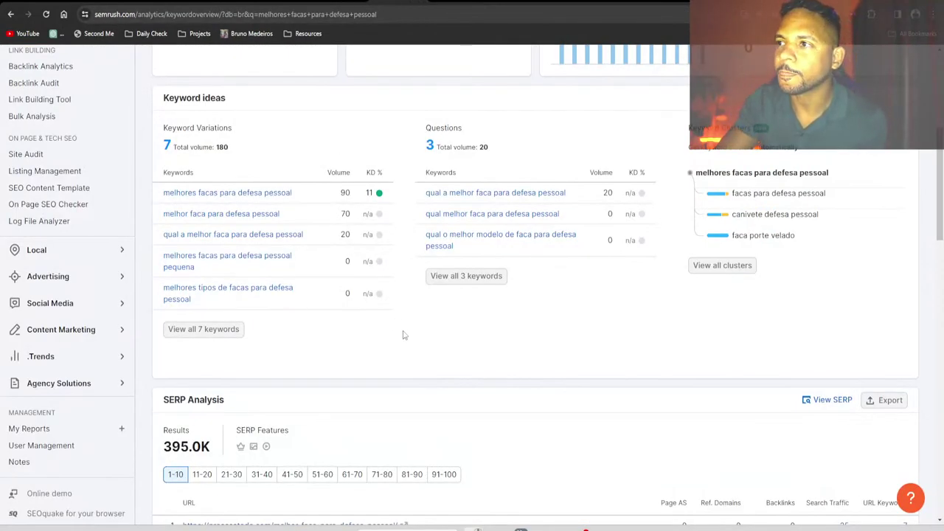
Open the Semrush overview for "melhores aspirador de po para carros" from the Keyword Magic Tool results and check its SERP Analysis
{"action": "scroll", "coordinate": [403, 336], "scroll_direction": "up", "scroll_amount": 3}
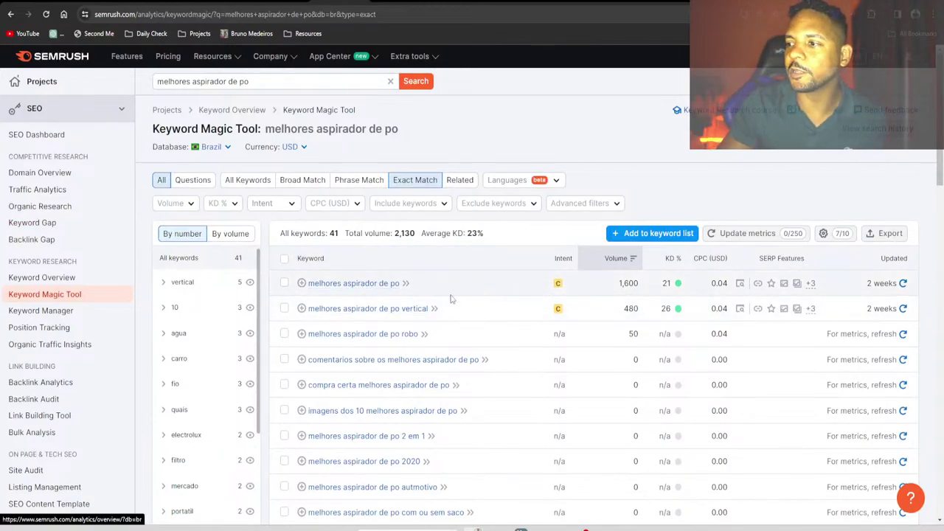
{"action": "scroll", "coordinate": [506, 352], "scroll_direction": "down", "scroll_amount": 6}
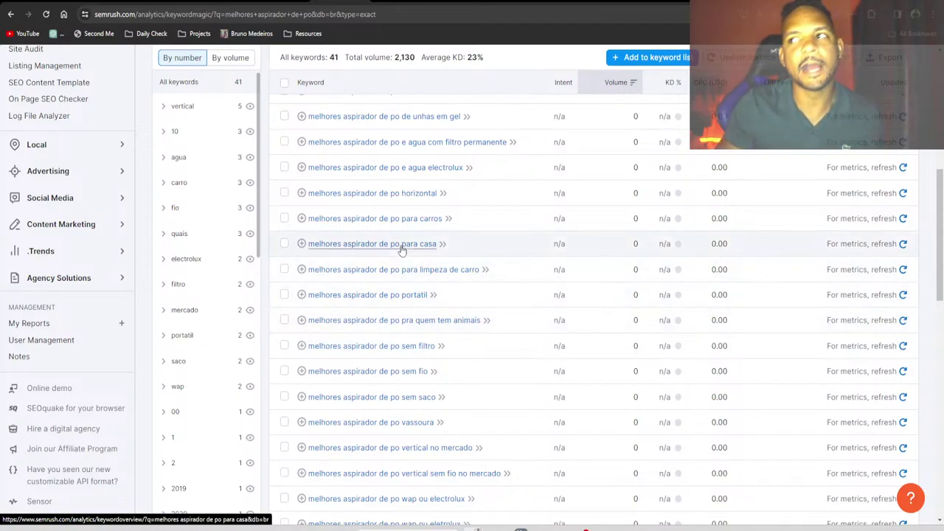
{"action": "left_click", "coordinate": [325, 220]}
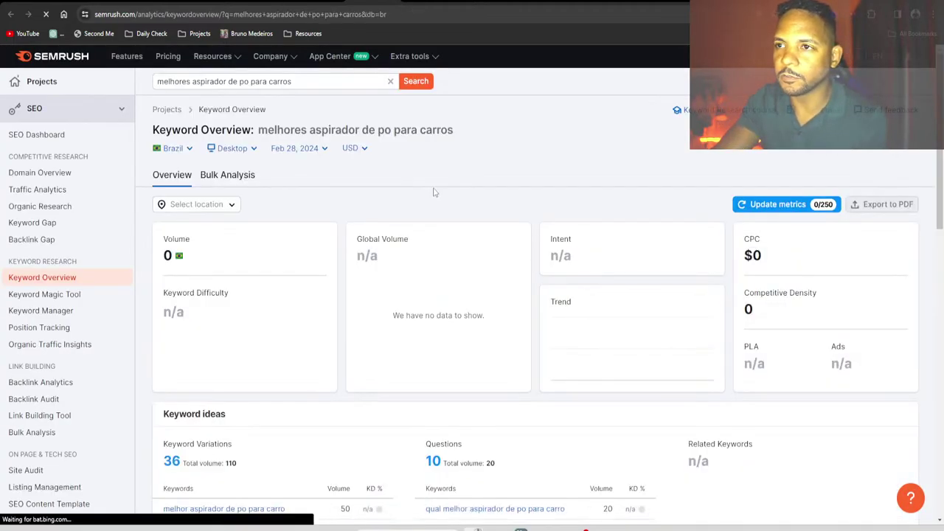
{"action": "scroll", "coordinate": [344, 239], "scroll_direction": "down", "scroll_amount": 3}
{"action": "scroll", "coordinate": [344, 239], "scroll_direction": "down", "scroll_amount": 5}
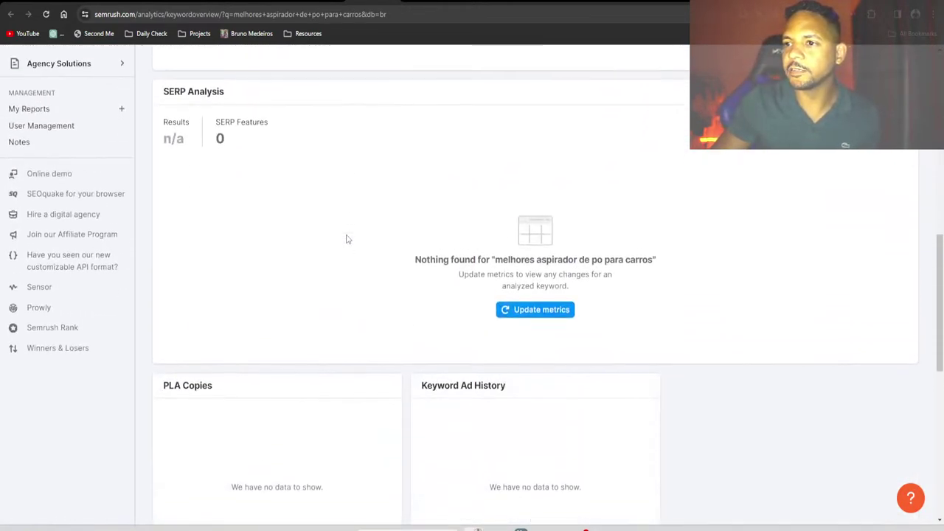
{"action": "scroll", "coordinate": [346, 238], "scroll_direction": "up", "scroll_amount": 8}
Copy the keyword "melhores aspirador de po para carros" and search Google for it in a new browser tab
{"action": "triple_click", "coordinate": [301, 87]}
{"action": "key", "text": "ctrl+c"}
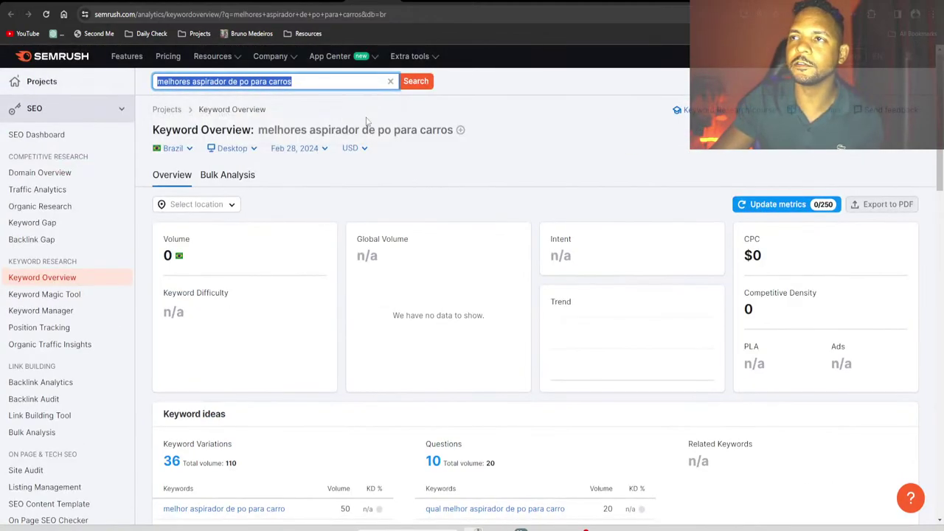
{"action": "key", "text": "ctrl+t"}
{"action": "key", "text": "ctrl+v"}
{"action": "key", "text": "Return"}
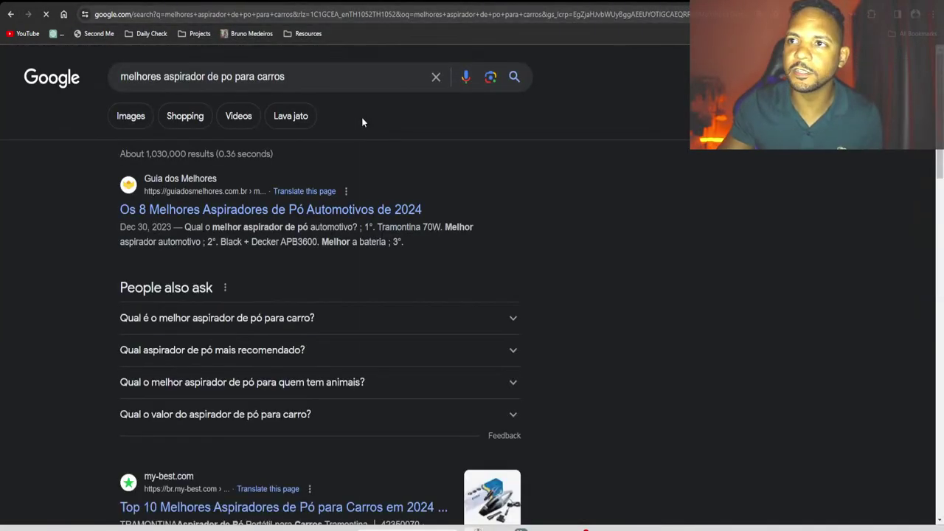
Look through the Google results, open the Guia do aspirador article on portable car vacuums, and select its domain guiadoaspirador.com.br in the address
{"action": "scroll", "coordinate": [413, 223], "scroll_direction": "down", "scroll_amount": 3}
{"action": "scroll", "coordinate": [413, 223], "scroll_direction": "down", "scroll_amount": 8}
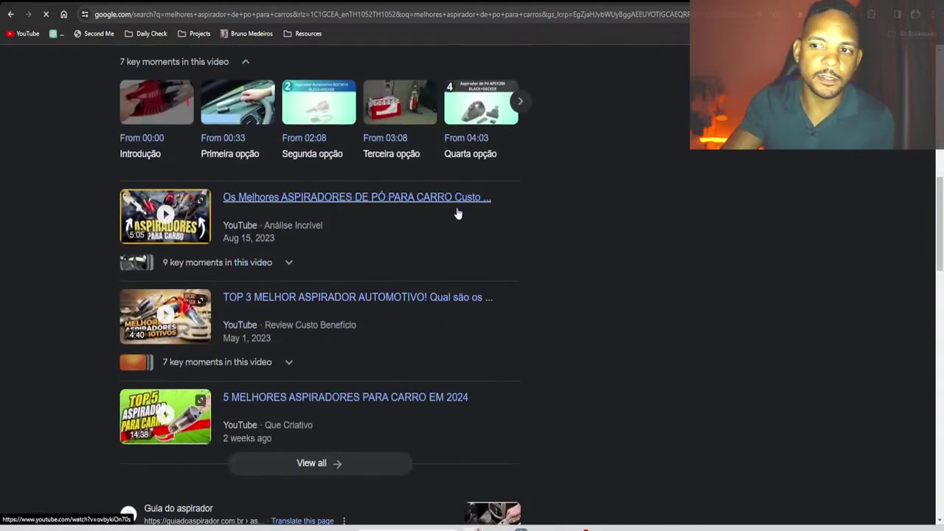
{"action": "scroll", "coordinate": [487, 229], "scroll_direction": "down", "scroll_amount": 1}
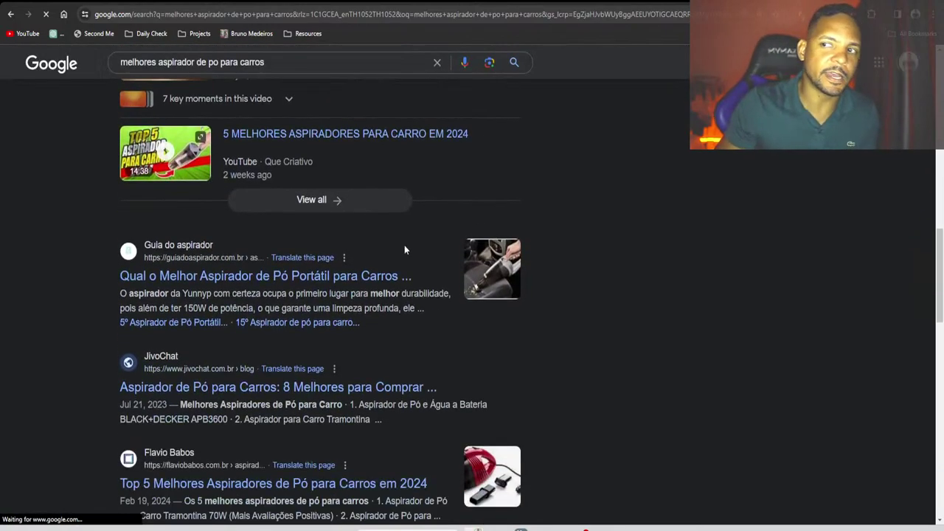
{"action": "left_click", "coordinate": [214, 265]}
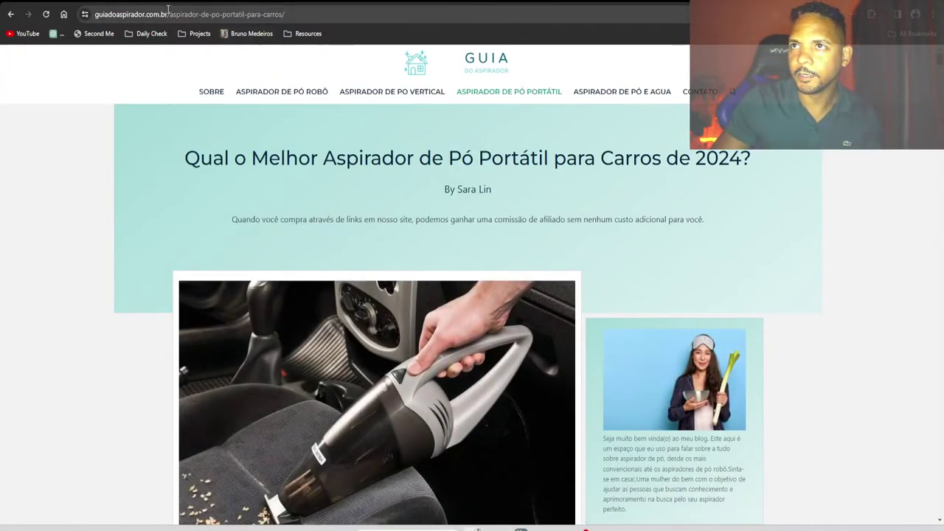
{"action": "left_click_drag", "start_coordinate": [167, 14], "coordinate": [95, 14]}
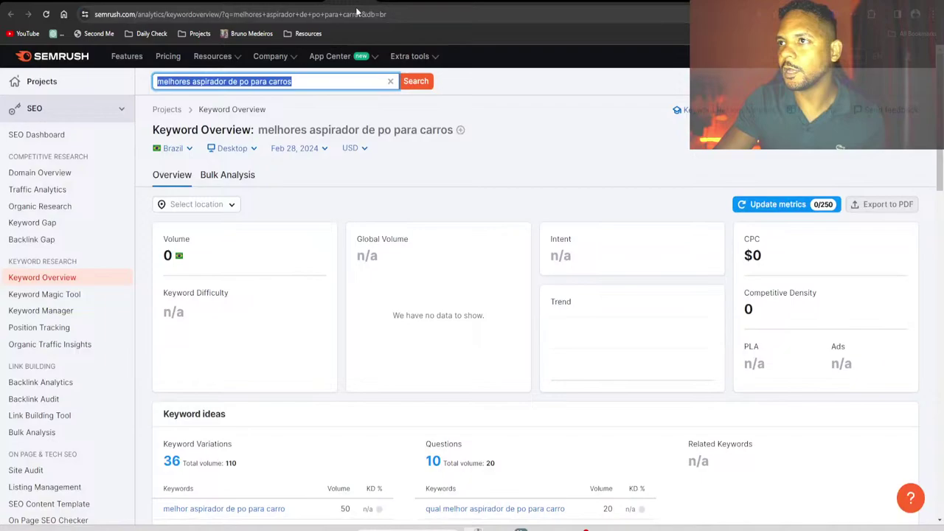
Go back through the open Semrush pages to the start of the Keyword Magic Tool results for "melhores geladeira"
{"action": "left_click", "coordinate": [324, 84]}
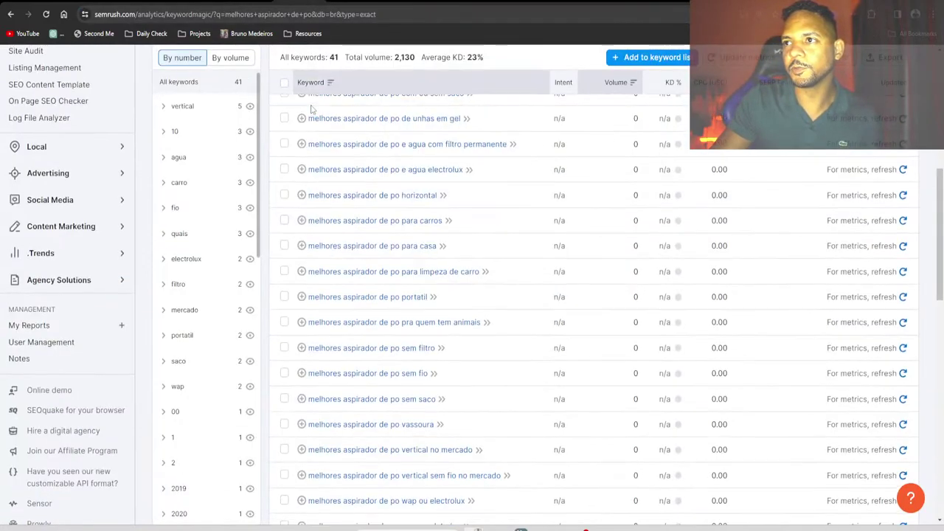
{"action": "scroll", "coordinate": [310, 108], "scroll_direction": "up", "scroll_amount": 5}
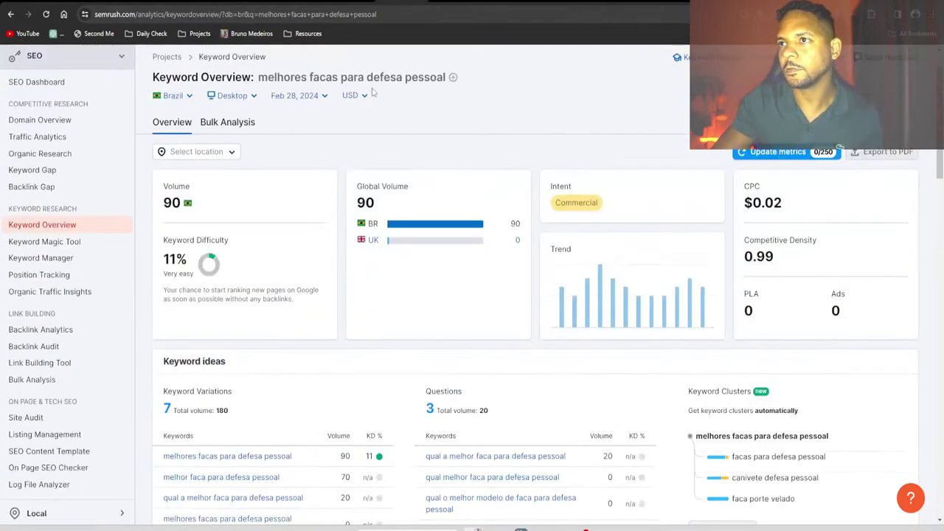
{"action": "scroll", "coordinate": [396, 57], "scroll_direction": "up", "scroll_amount": 1}
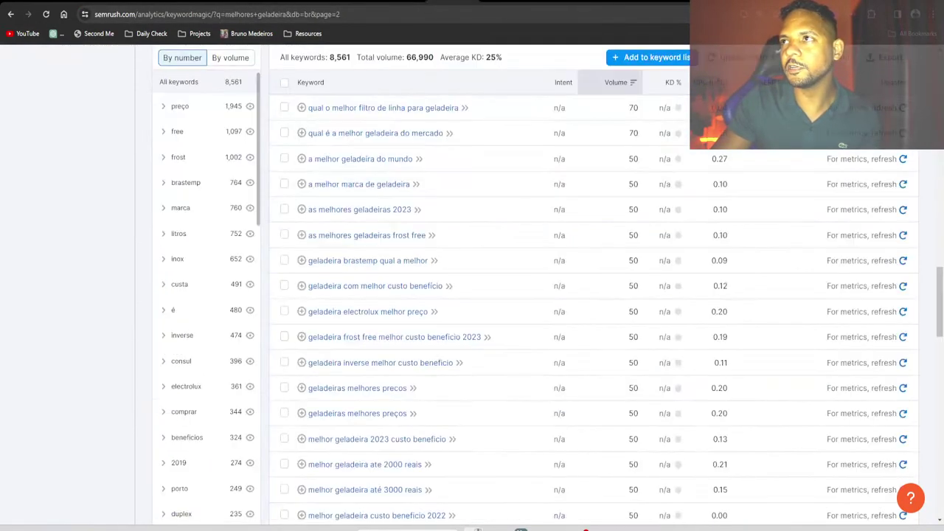
{"action": "scroll", "coordinate": [375, 102], "scroll_direction": "up", "scroll_amount": 4}
{"action": "scroll", "coordinate": [375, 102], "scroll_direction": "up", "scroll_amount": 10}
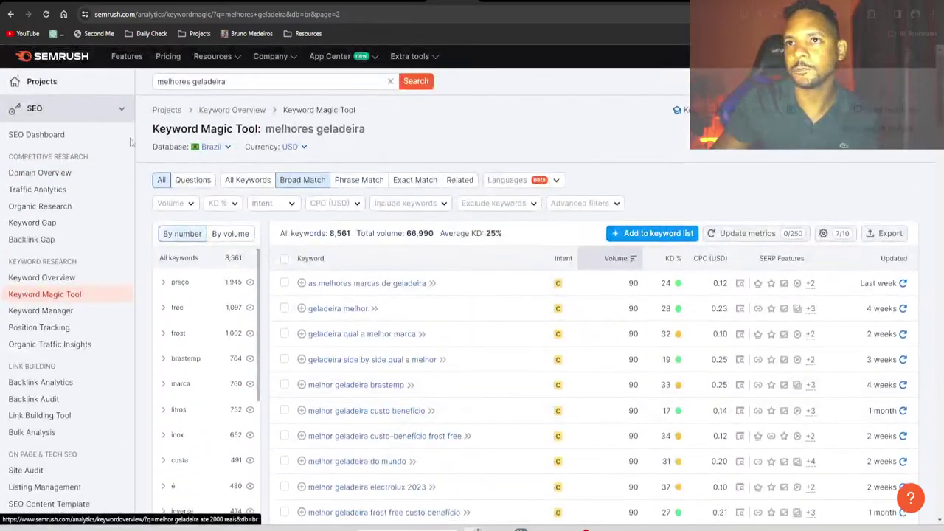
{"action": "left_click", "coordinate": [75, 179]}
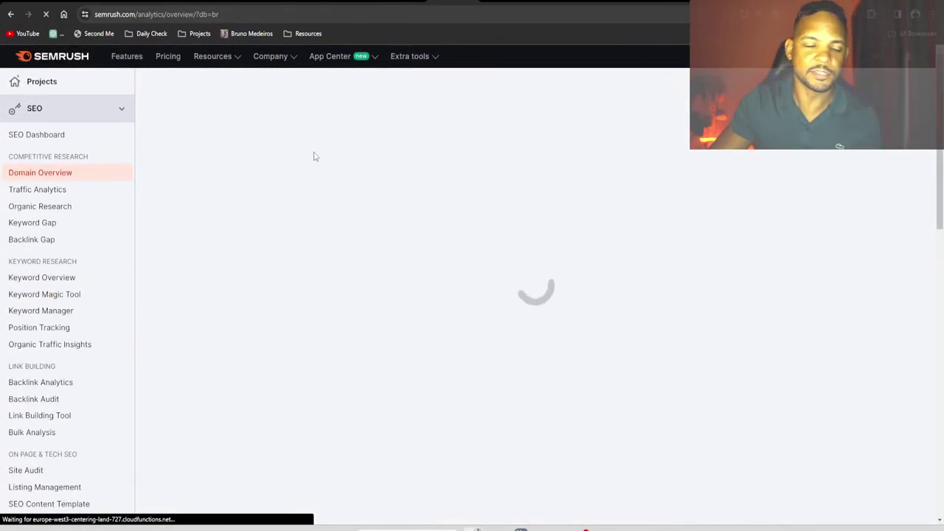
{"action": "key", "text": "ctrl+v"}
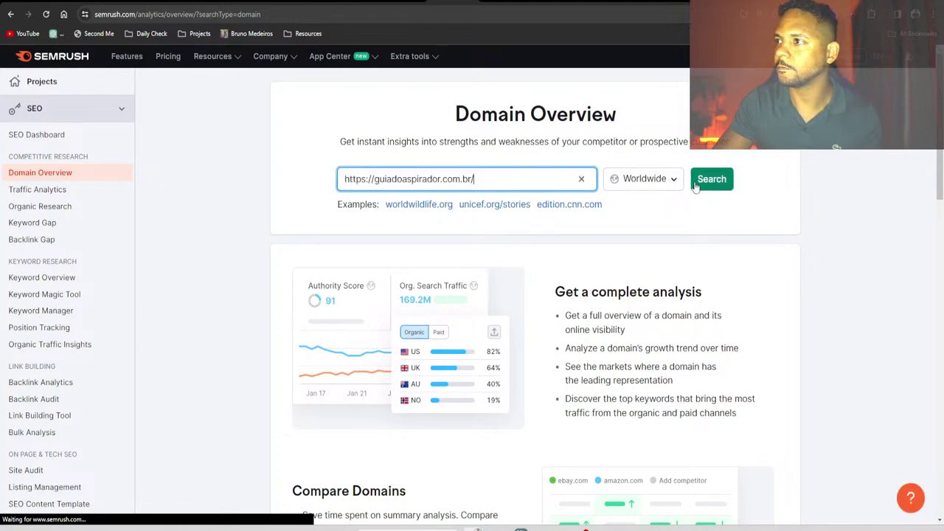
{"action": "left_click", "coordinate": [708, 185]}
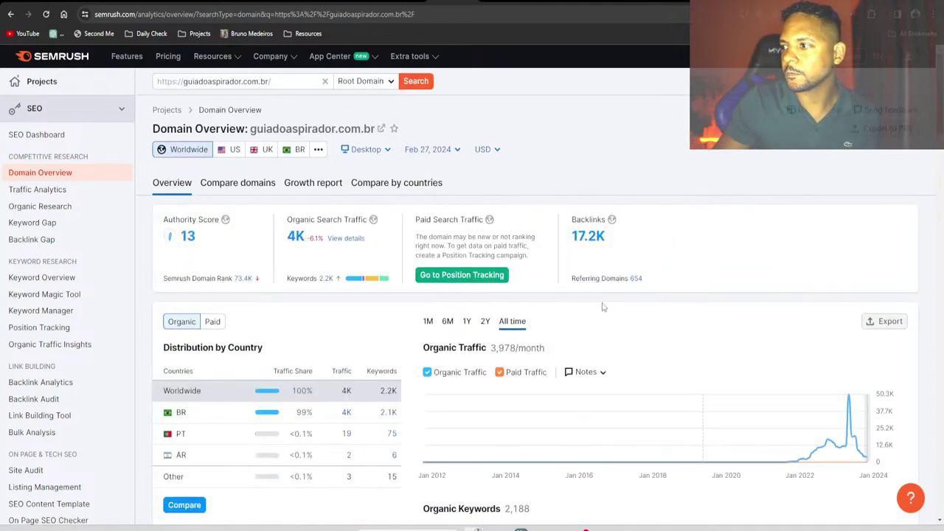
{"action": "left_click", "coordinate": [295, 237]}
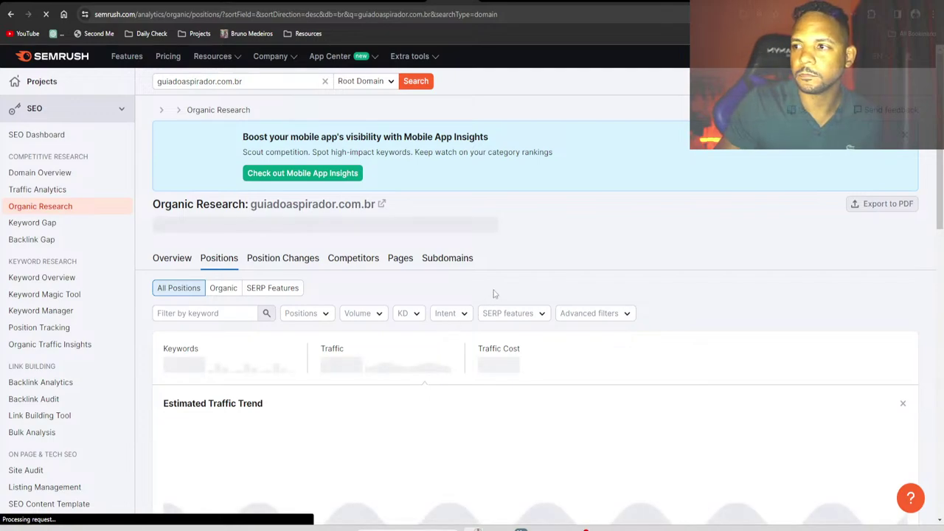
Examine the organic keywords of guiadoaspirador.com.br with their positions, volume and keyword difficulty, then return to the report's summary
{"action": "scroll", "coordinate": [494, 294], "scroll_direction": "down", "scroll_amount": 4}
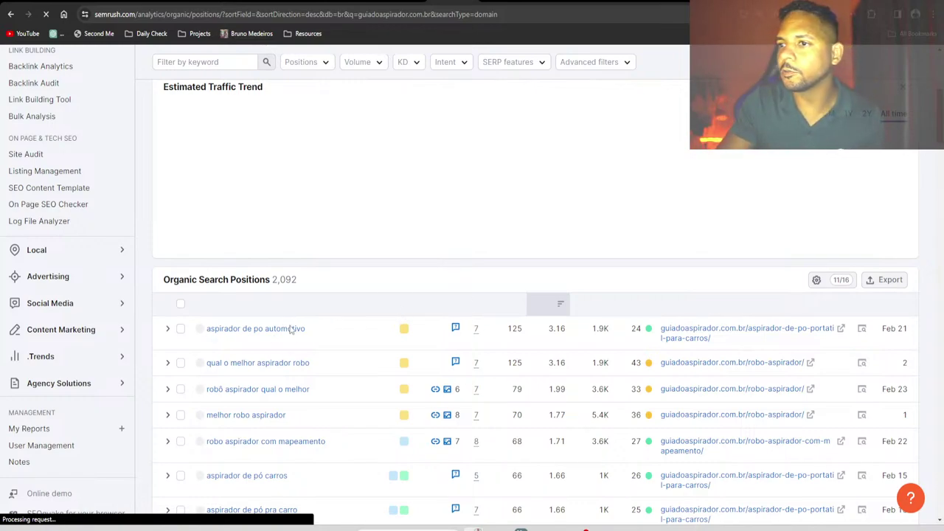
{"action": "scroll", "coordinate": [352, 378], "scroll_direction": "down", "scroll_amount": 3}
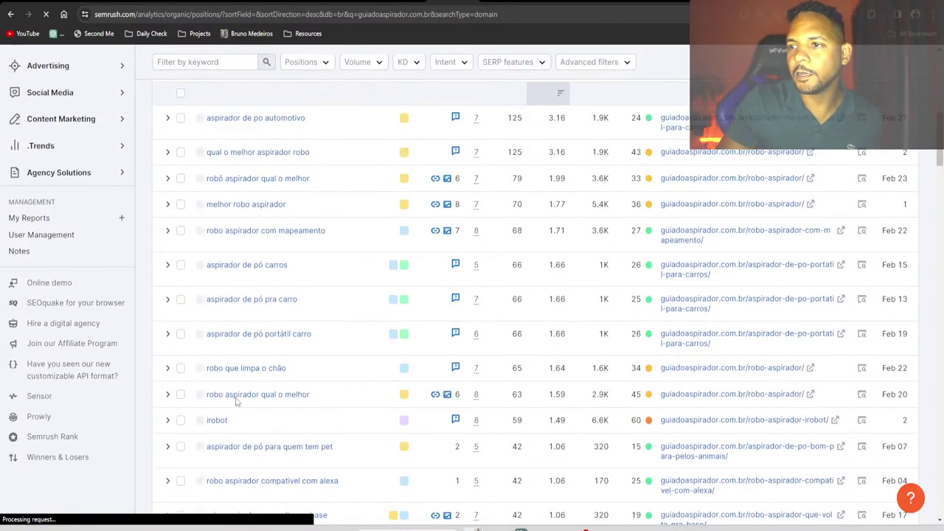
{"action": "scroll", "coordinate": [332, 386], "scroll_direction": "down", "scroll_amount": 2}
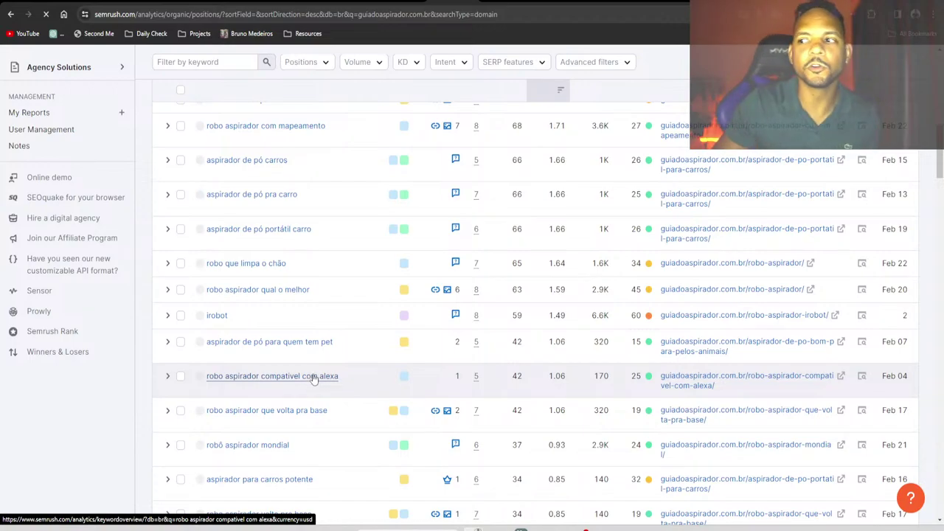
{"action": "scroll", "coordinate": [314, 377], "scroll_direction": "down", "scroll_amount": 2}
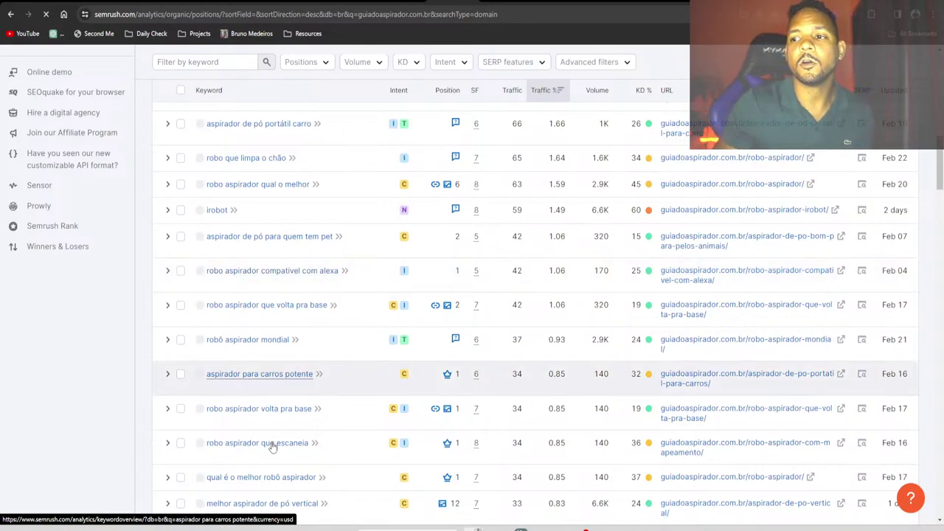
{"action": "scroll", "coordinate": [329, 450], "scroll_direction": "down", "scroll_amount": 4}
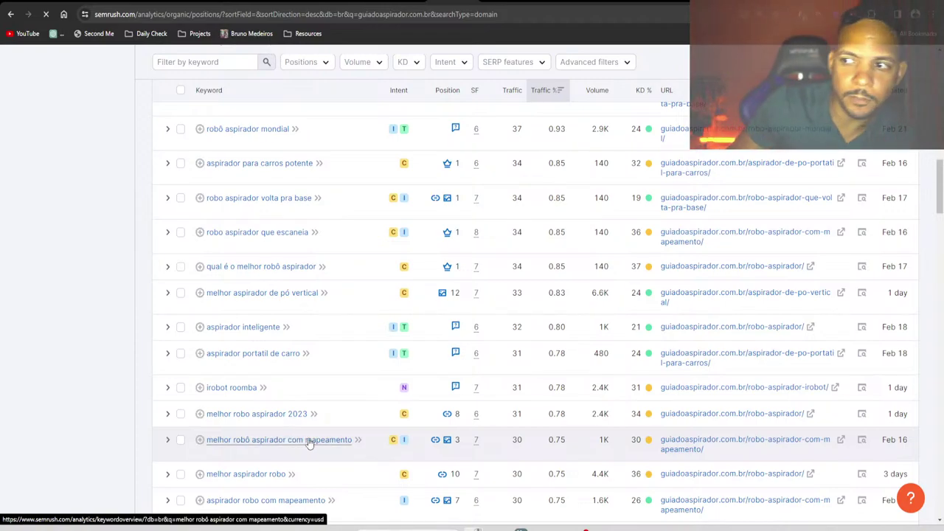
{"action": "scroll", "coordinate": [310, 443], "scroll_direction": "down", "scroll_amount": 1}
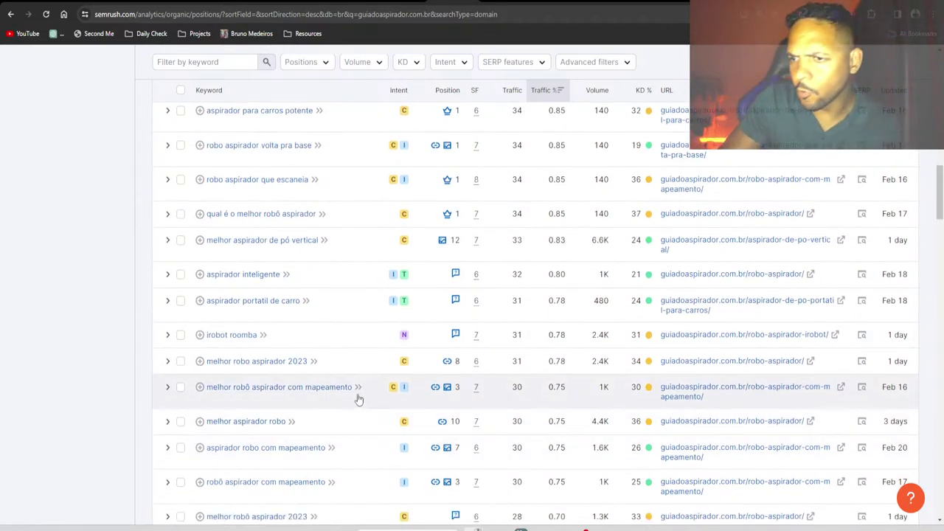
{"action": "scroll", "coordinate": [358, 396], "scroll_direction": "up", "scroll_amount": 15}
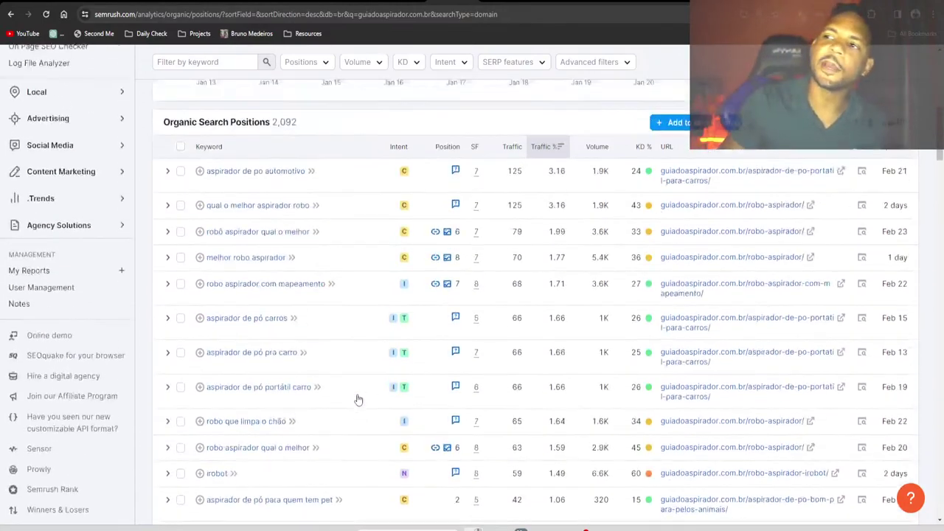
{"action": "scroll", "coordinate": [357, 399], "scroll_direction": "down", "scroll_amount": 15}
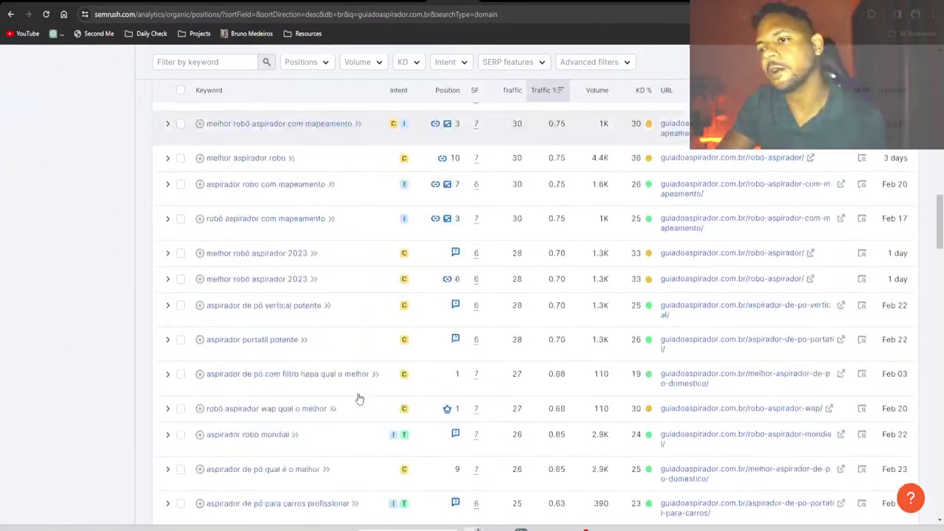
{"action": "scroll", "coordinate": [360, 399], "scroll_direction": "down", "scroll_amount": 3}
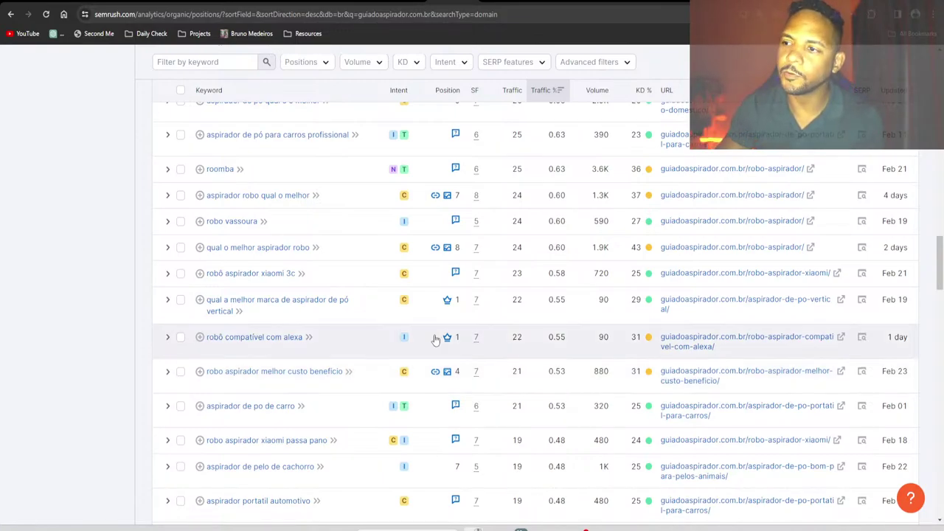
{"action": "scroll", "coordinate": [434, 339], "scroll_direction": "up", "scroll_amount": 10}
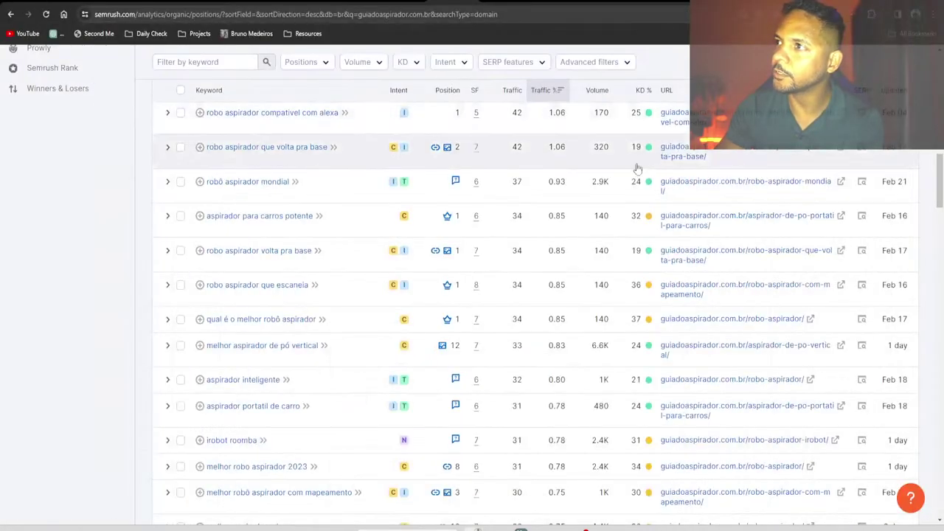
{"action": "scroll", "coordinate": [541, 206], "scroll_direction": "up", "scroll_amount": 10}
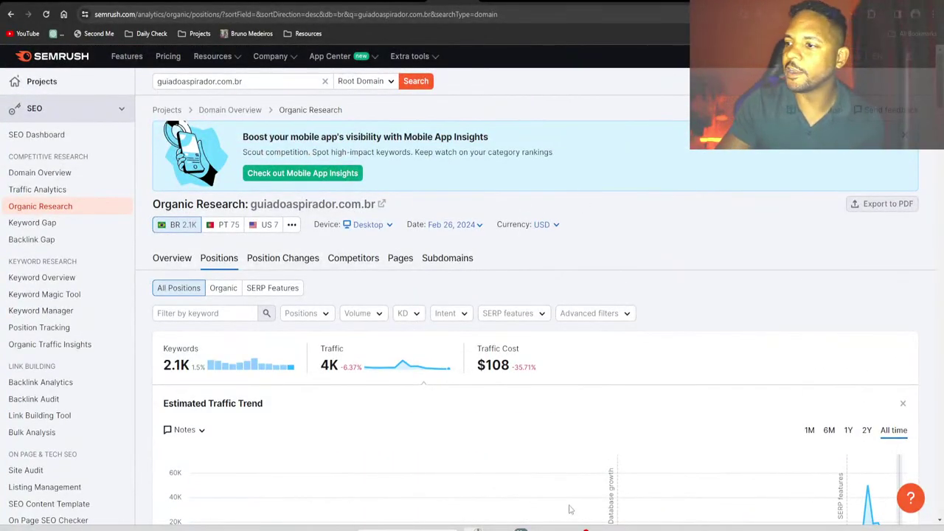
In Notepad, append below EEAT "5. Que nichos evitar" and "YMYL -> Your Money Your Life. Saúde, Finanças e tudo que afeta diretamente a vida do usuário."
{"action": "left_click", "coordinate": [488, 483]}
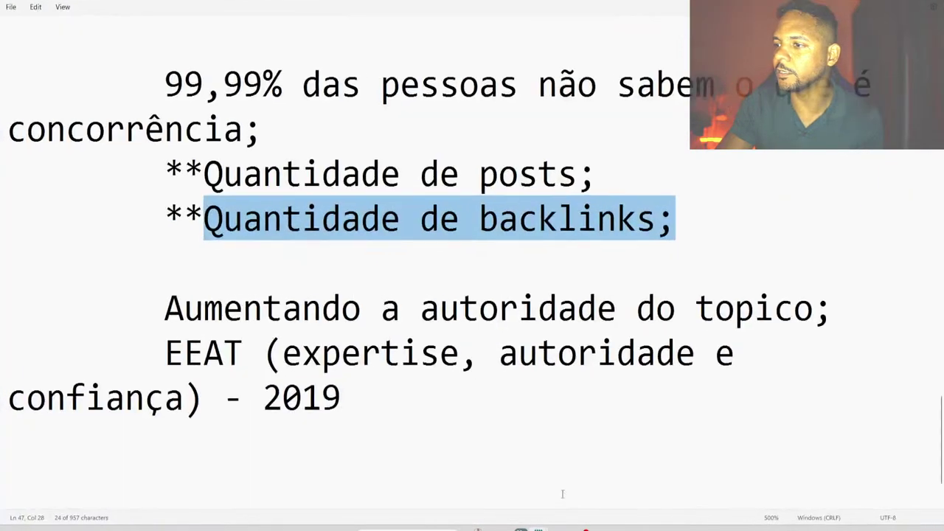
{"action": "left_click", "coordinate": [413, 415]}
{"action": "scroll", "coordinate": [394, 391], "scroll_direction": "up", "scroll_amount": 10}
{"action": "scroll", "coordinate": [388, 391], "scroll_direction": "down", "scroll_amount": 10}
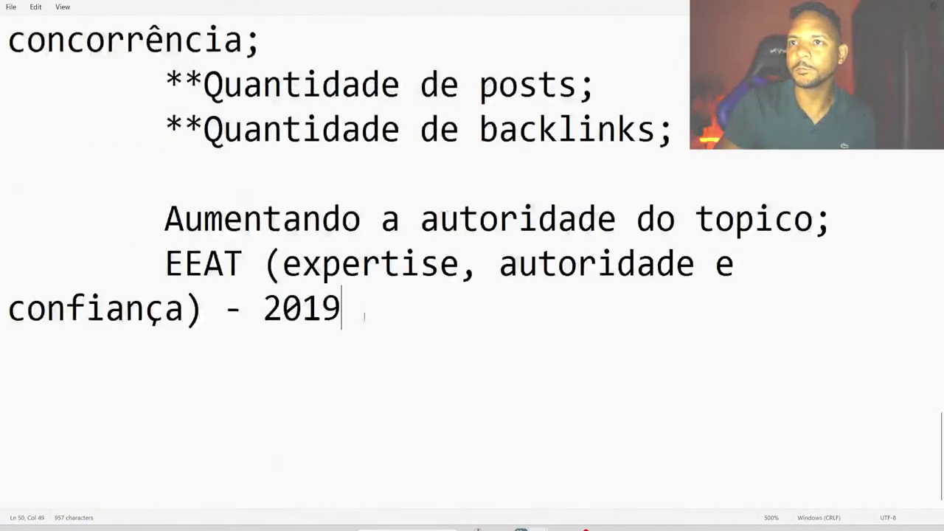
{"action": "scroll", "coordinate": [364, 312], "scroll_direction": "up", "scroll_amount": 2}
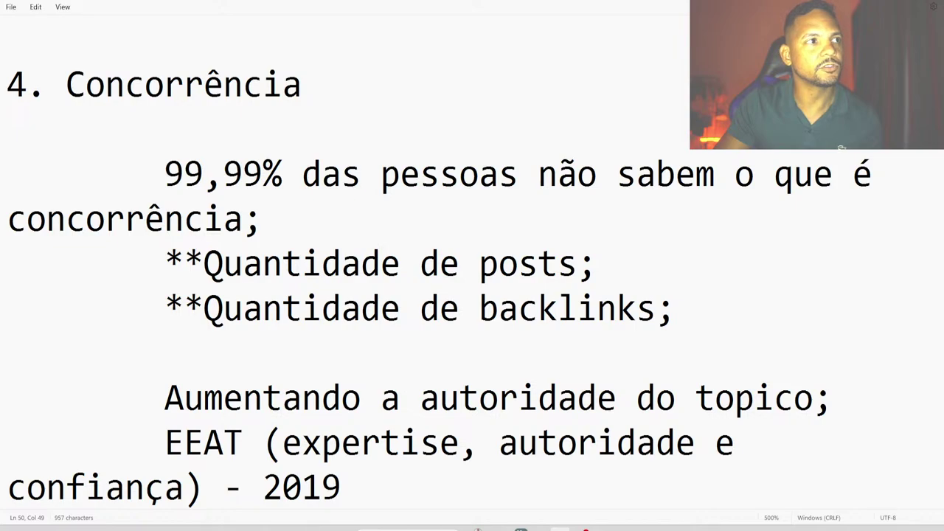
{"action": "scroll", "coordinate": [312, 369], "scroll_direction": "down", "scroll_amount": 2}
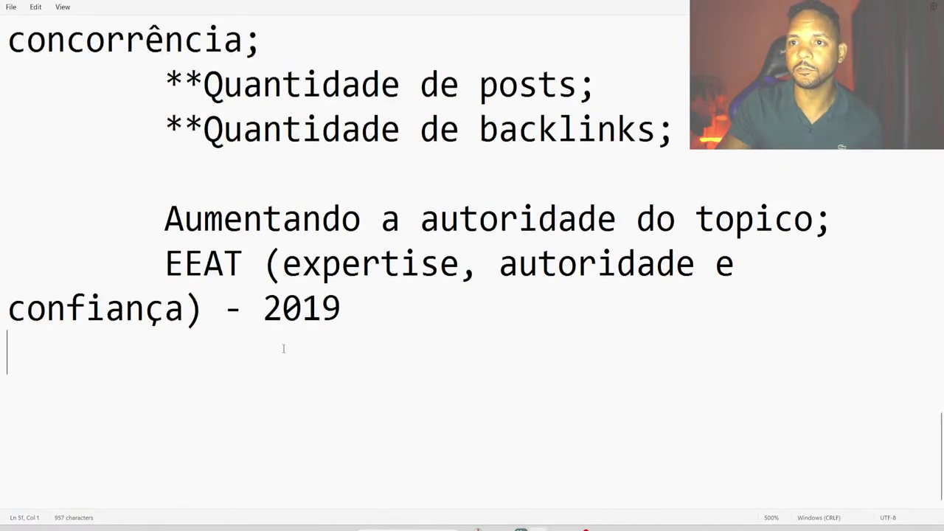
{"action": "type", "text": "5. Que nichos evitar \t\tYMYL -> Your Money Your Life. Saúde, Finanças e tudo que afeta diretamente a vida do usuário."}
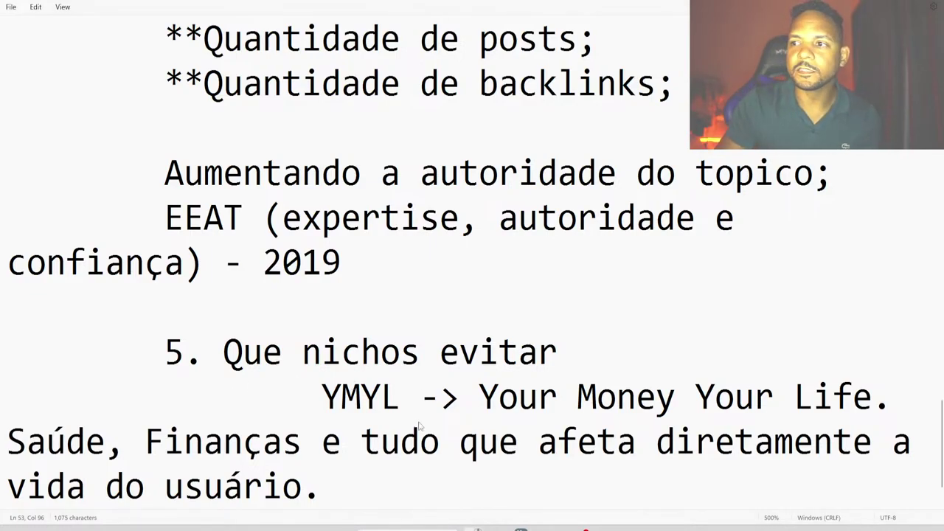
Highlight the term YMYL and its meaning "Your Money Your Life" in the notes for explanation, and clear the selection
{"action": "scroll", "coordinate": [390, 348], "scroll_direction": "down", "scroll_amount": 1}
{"action": "left_click_drag", "start_coordinate": [322, 263], "coordinate": [396, 266]}
{"action": "left_click", "coordinate": [381, 267]}
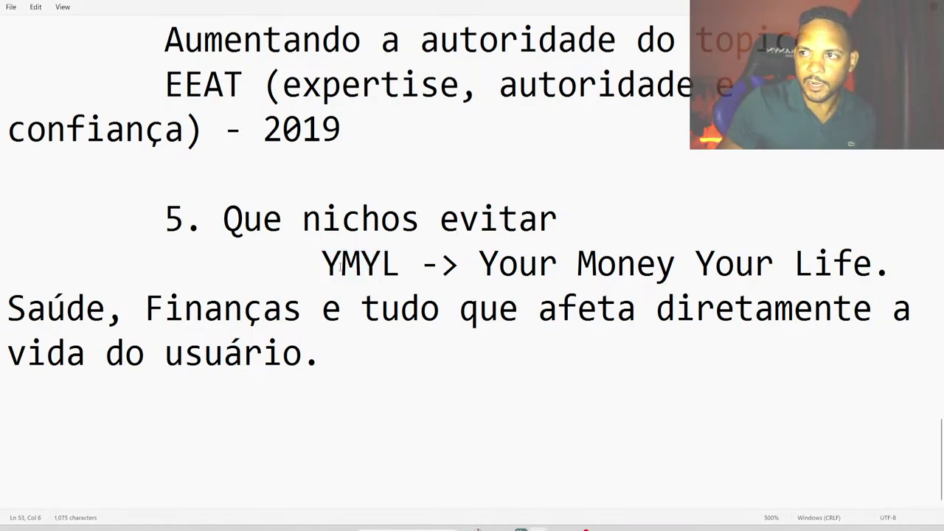
{"action": "left_click_drag", "start_coordinate": [324, 264], "coordinate": [395, 270]}
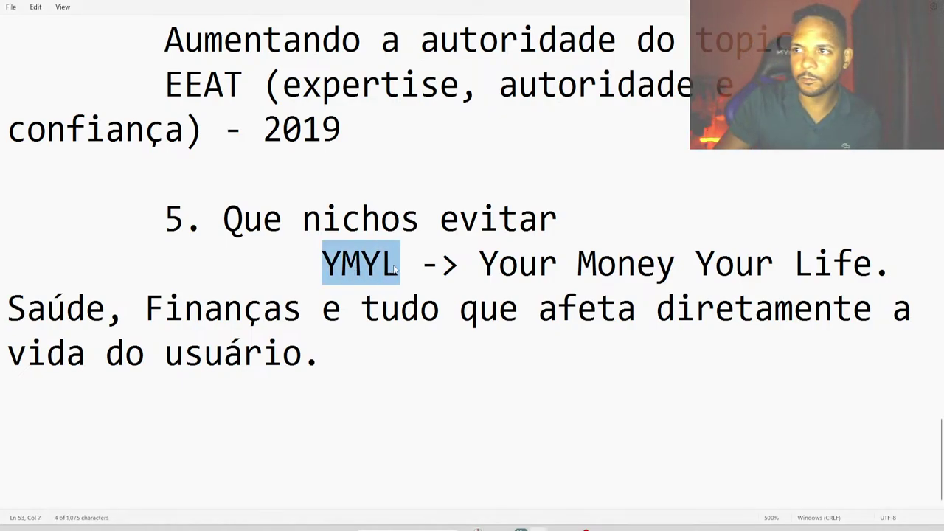
{"action": "left_click", "coordinate": [339, 265]}
{"action": "left_click_drag", "start_coordinate": [478, 260], "coordinate": [880, 257]}
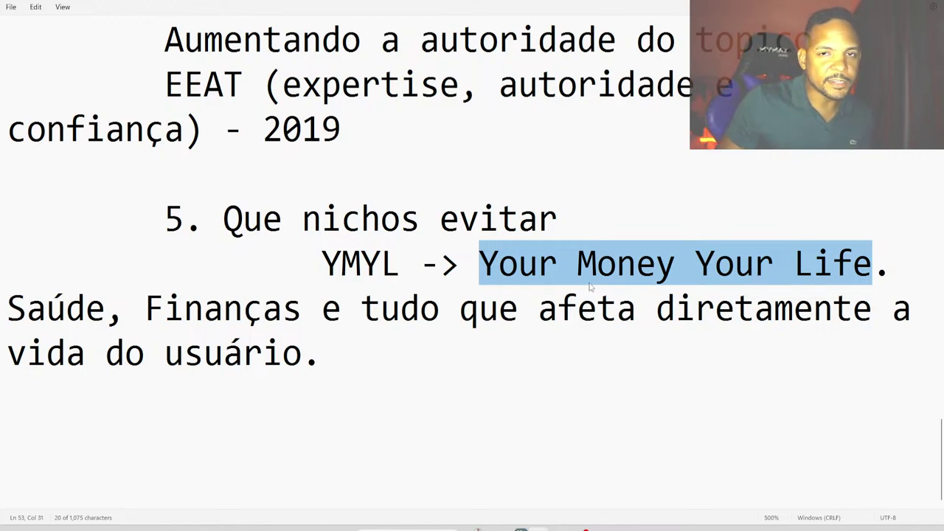
{"action": "left_click", "coordinate": [544, 271]}
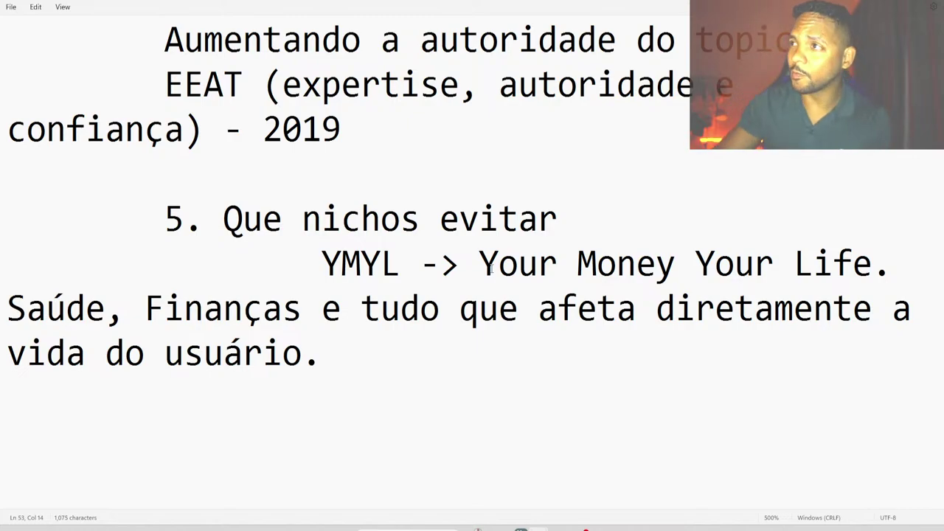
Switch back to the browser's Google results page and search for "como perder peso"
{"action": "key", "text": "alt+Tab"}
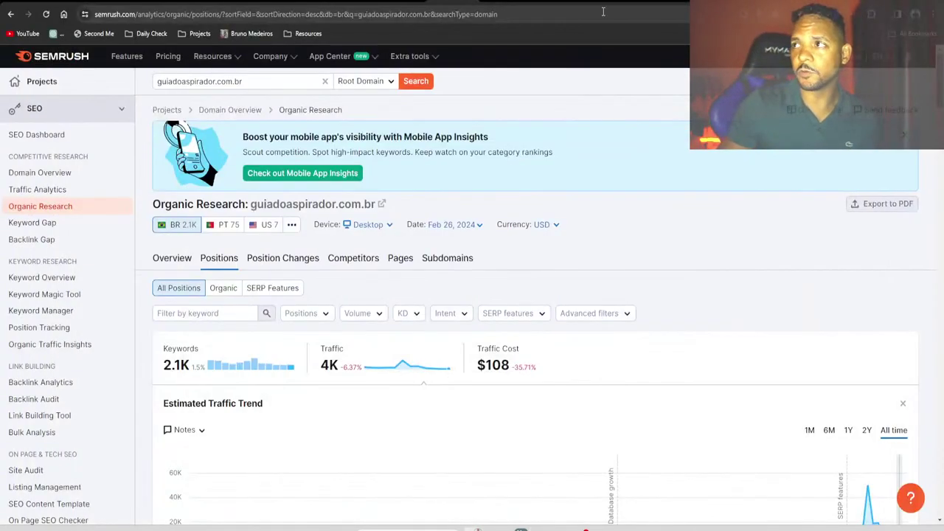
{"action": "key", "text": "ctrl+Tab"}
{"action": "left_click", "coordinate": [630, 20]}
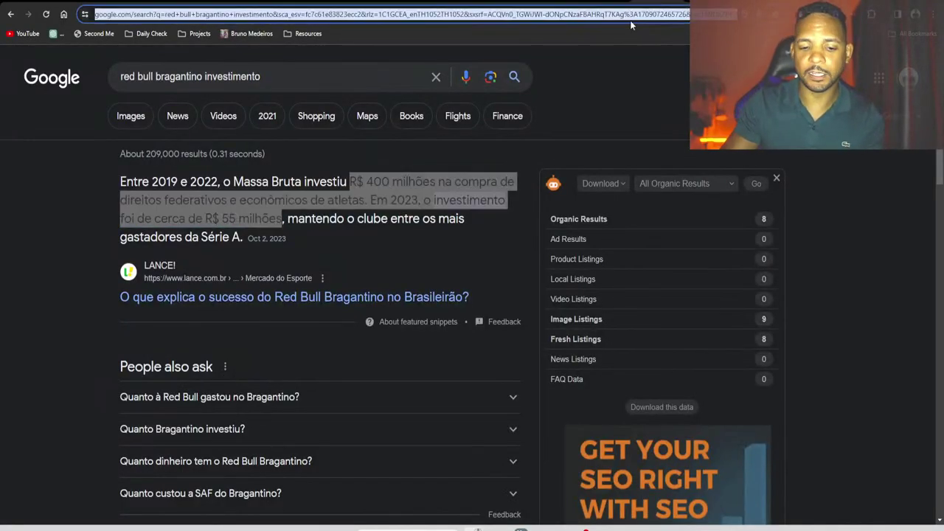
{"action": "type", "text": "como perder e"}
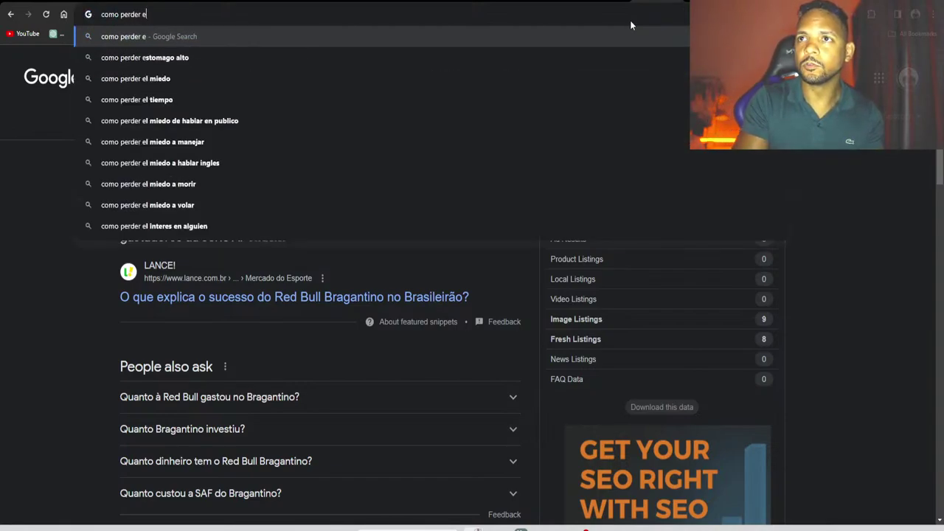
{"action": "key", "text": "BackSpace"}
{"action": "type", "text": "peso"}
{"action": "key", "text": "Return"}
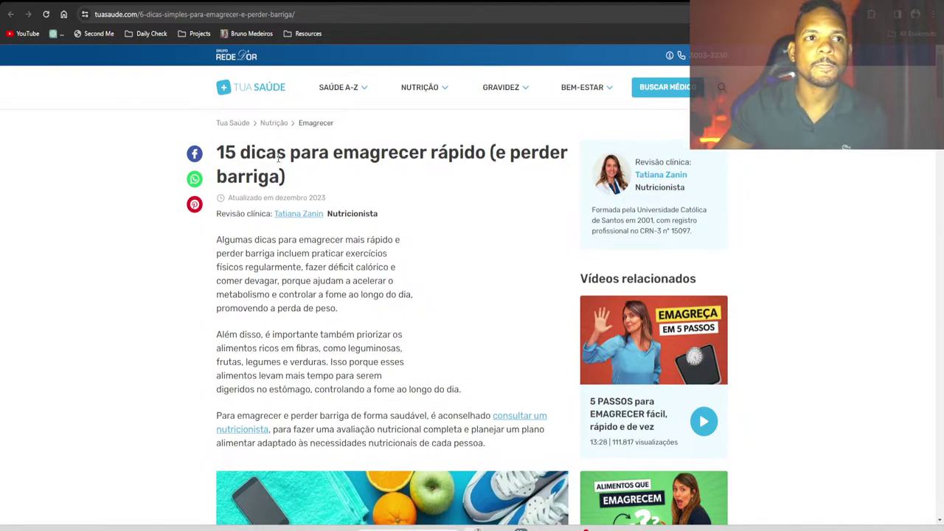
Highlight the title of the Tua Saúde weight-loss article, the clinical reviewer's details and the reviewer's professional credentials
{"action": "triple_click", "coordinate": [221, 156]}
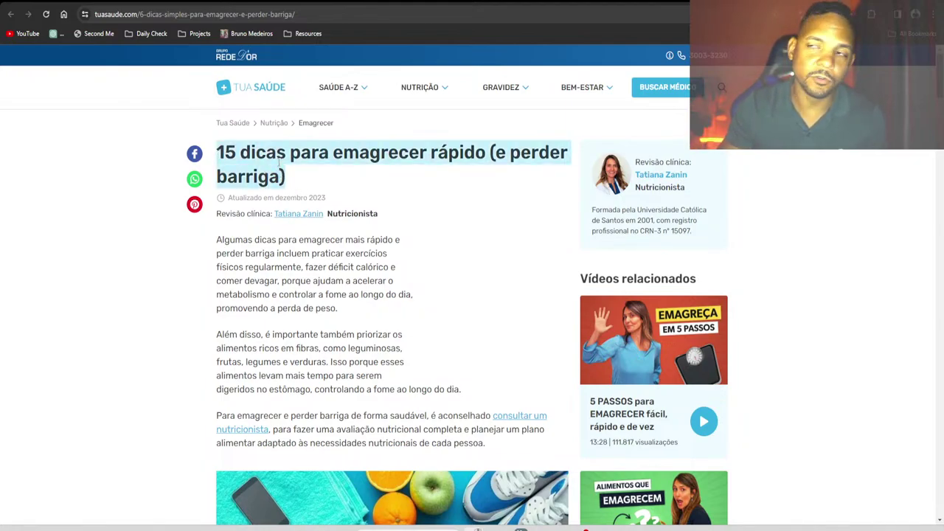
{"action": "left_click", "coordinate": [243, 155]}
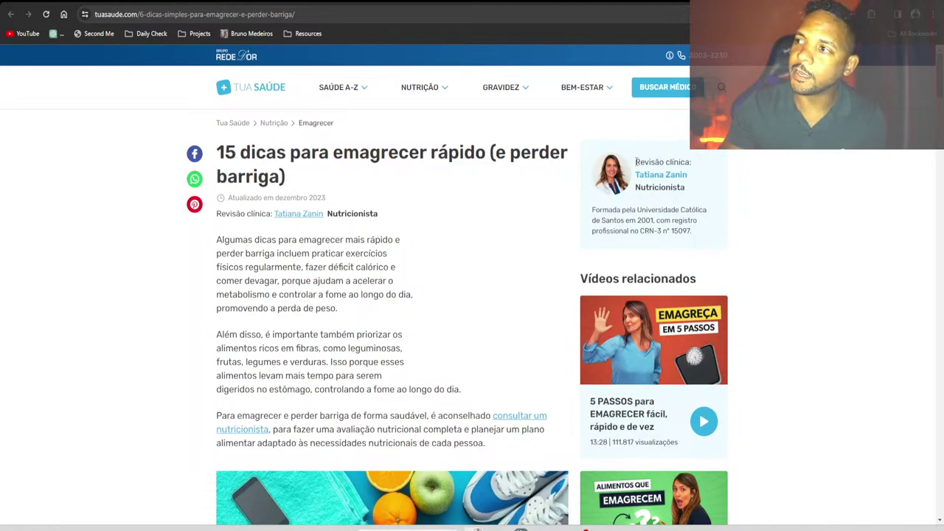
{"action": "left_click_drag", "start_coordinate": [635, 158], "coordinate": [683, 187]}
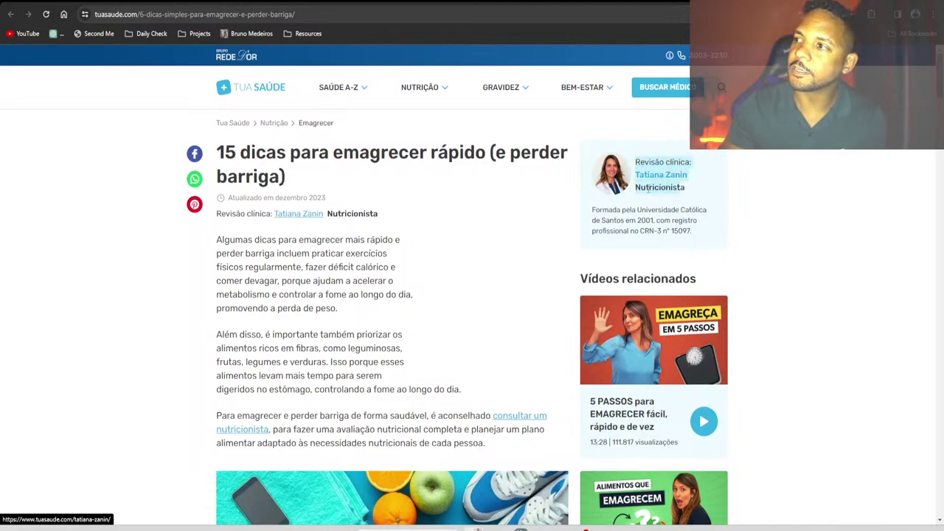
{"action": "left_click", "coordinate": [618, 211]}
{"action": "left_click_drag", "start_coordinate": [593, 210], "coordinate": [700, 235]}
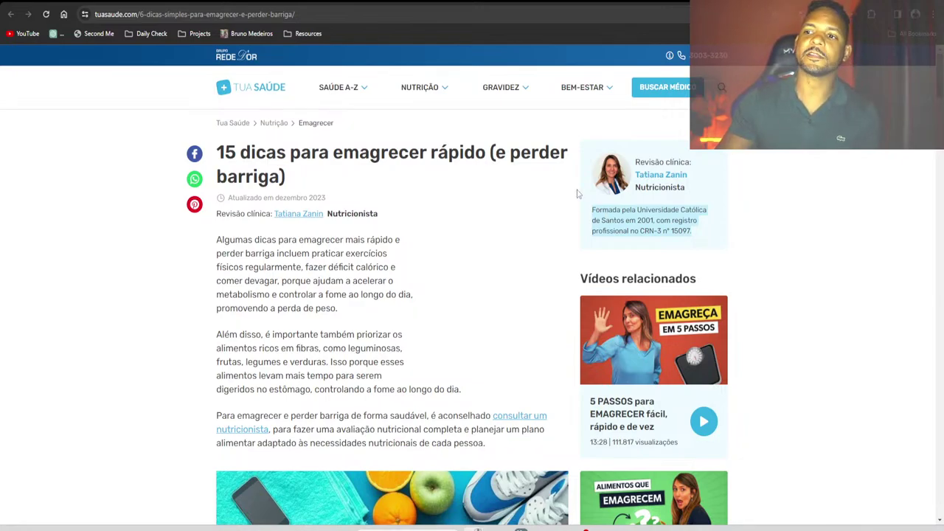
Skim the Tua Saúde article's weight-loss tips down to the nutritionist appointment banner and reader feedback section
{"action": "scroll", "coordinate": [472, 262], "scroll_direction": "down", "scroll_amount": 4}
{"action": "scroll", "coordinate": [464, 266], "scroll_direction": "down", "scroll_amount": 15}
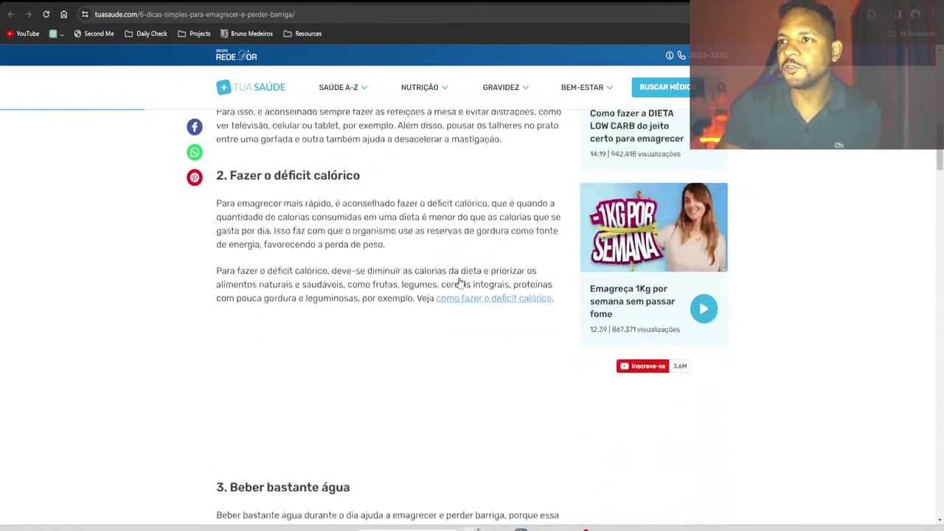
{"action": "scroll", "coordinate": [460, 283], "scroll_direction": "down", "scroll_amount": 20}
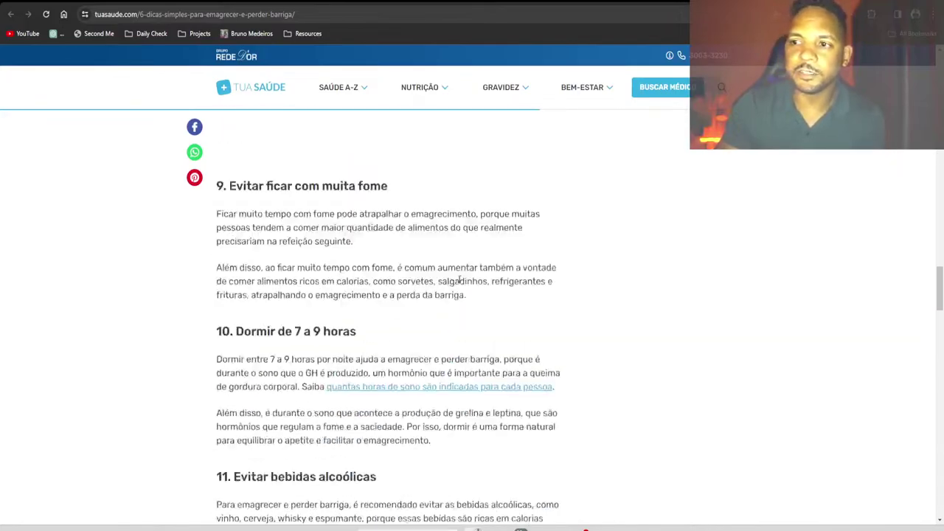
{"action": "scroll", "coordinate": [460, 283], "scroll_direction": "down", "scroll_amount": 5}
{"action": "scroll", "coordinate": [457, 291], "scroll_direction": "up", "scroll_amount": 2}
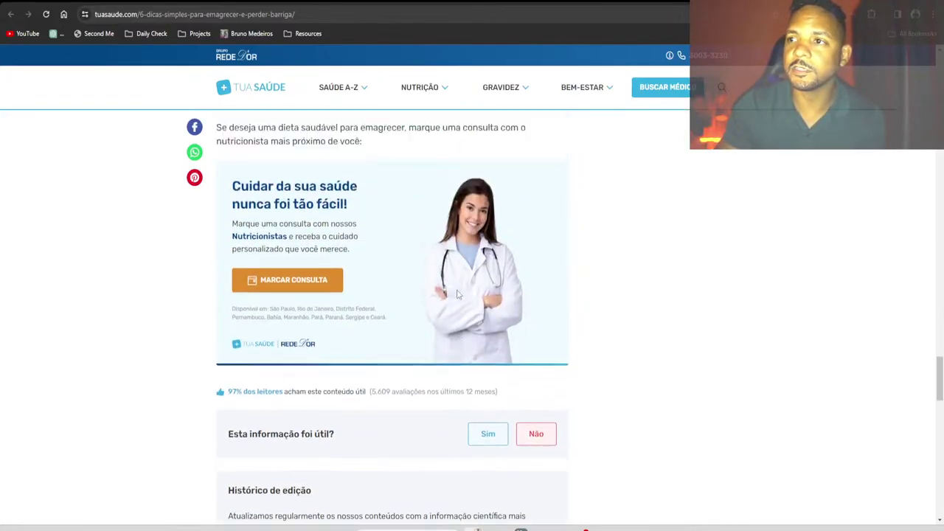
Skim the rest of the Tua Saúde article down to the site footer and return to its headline and clinical reviewer box
{"action": "scroll", "coordinate": [455, 297], "scroll_direction": "down", "scroll_amount": 3}
{"action": "scroll", "coordinate": [456, 297], "scroll_direction": "down", "scroll_amount": 15}
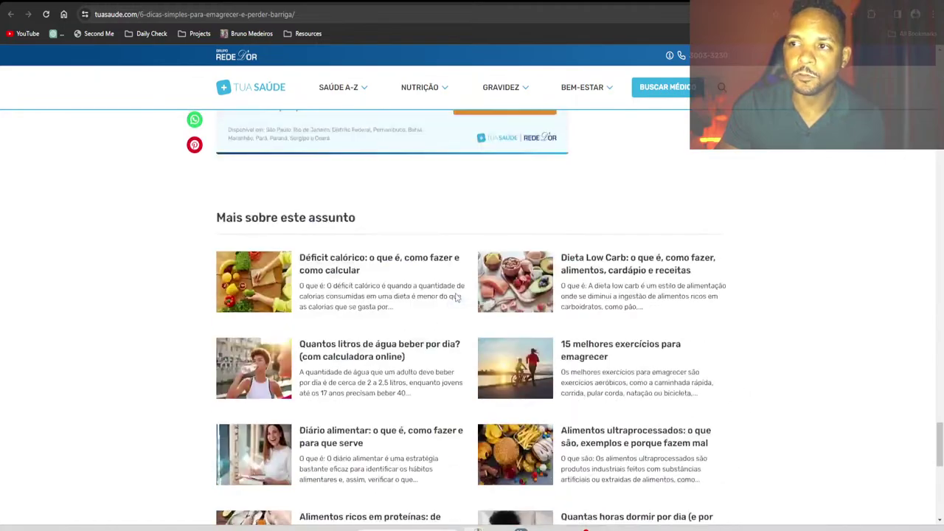
{"action": "scroll", "coordinate": [456, 295], "scroll_direction": "up", "scroll_amount": 12}
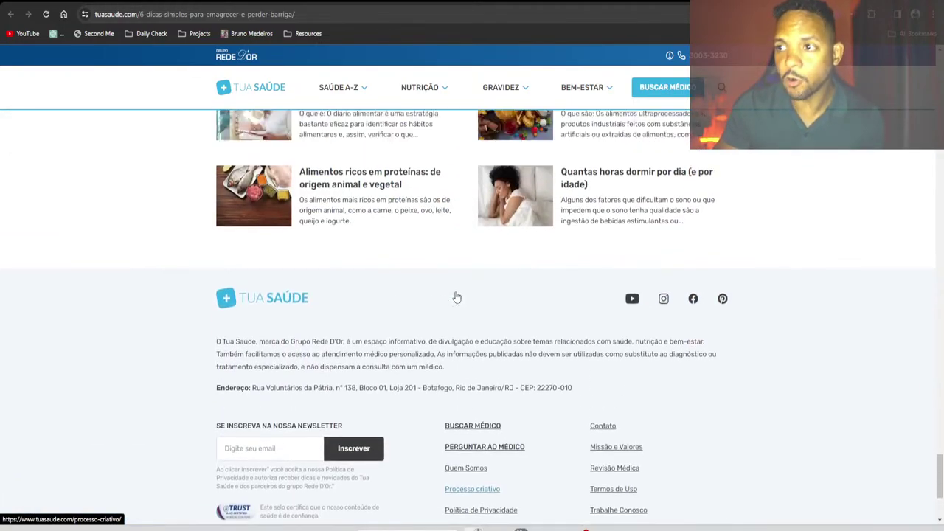
{"action": "scroll", "coordinate": [456, 290], "scroll_direction": "up", "scroll_amount": 20}
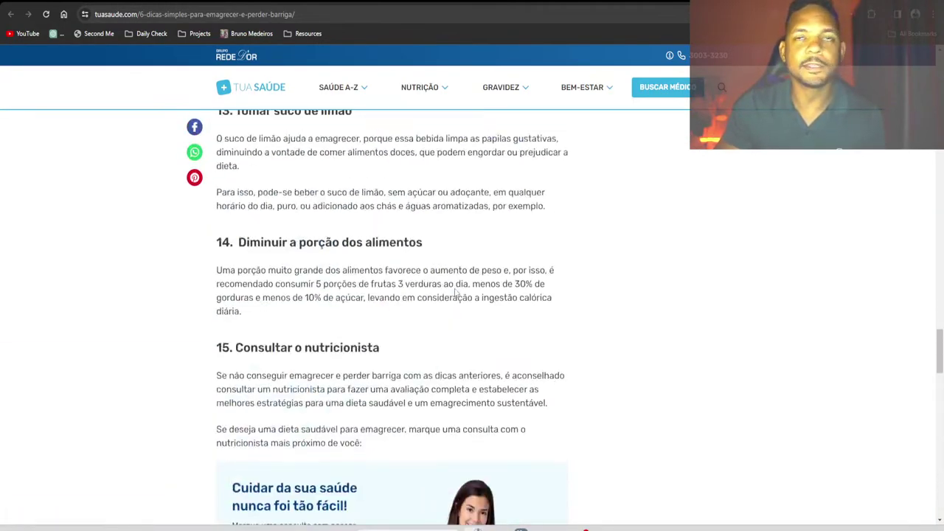
{"action": "scroll", "coordinate": [455, 291], "scroll_direction": "up", "scroll_amount": 20}
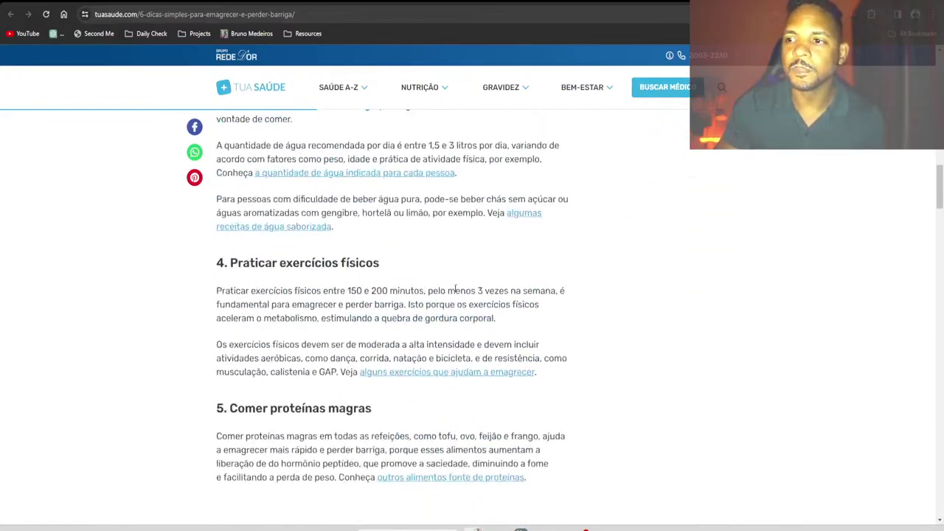
{"action": "scroll", "coordinate": [456, 293], "scroll_direction": "up", "scroll_amount": 5}
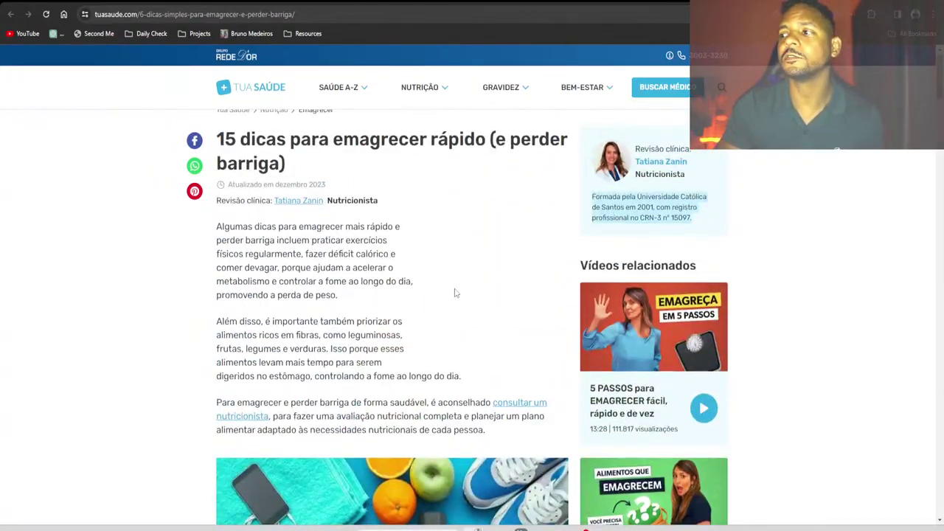
{"action": "scroll", "coordinate": [455, 292], "scroll_direction": "down", "scroll_amount": 3}
{"action": "scroll", "coordinate": [455, 293], "scroll_direction": "up", "scroll_amount": 3}
{"action": "scroll", "coordinate": [455, 293], "scroll_direction": "up", "scroll_amount": 1}
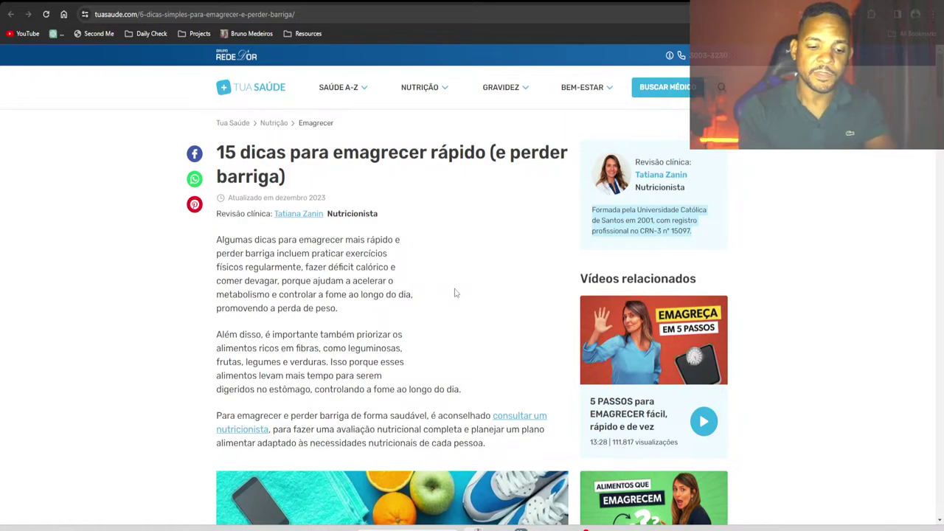
Search Google for "ymyl nichos" in a new browser tab
{"action": "key", "text": "ctrl+t"}
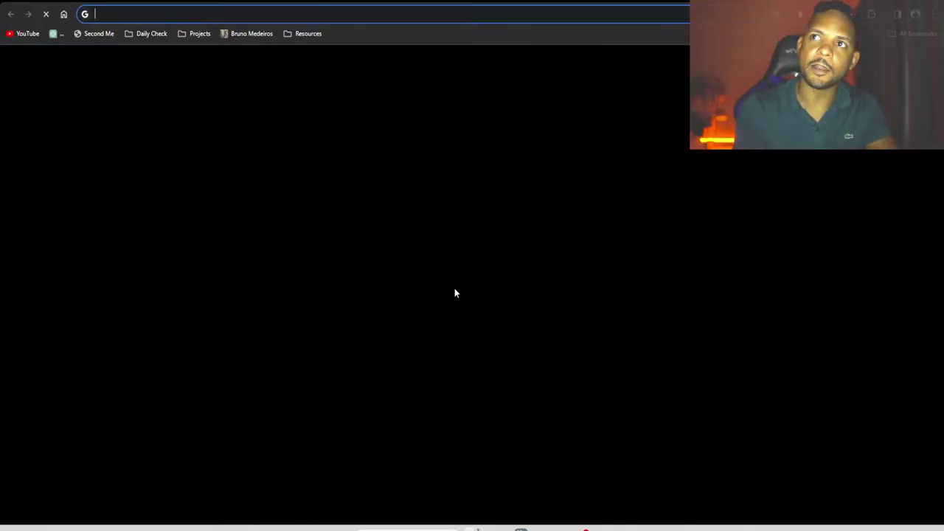
{"action": "type", "text": "ymyl niu"}
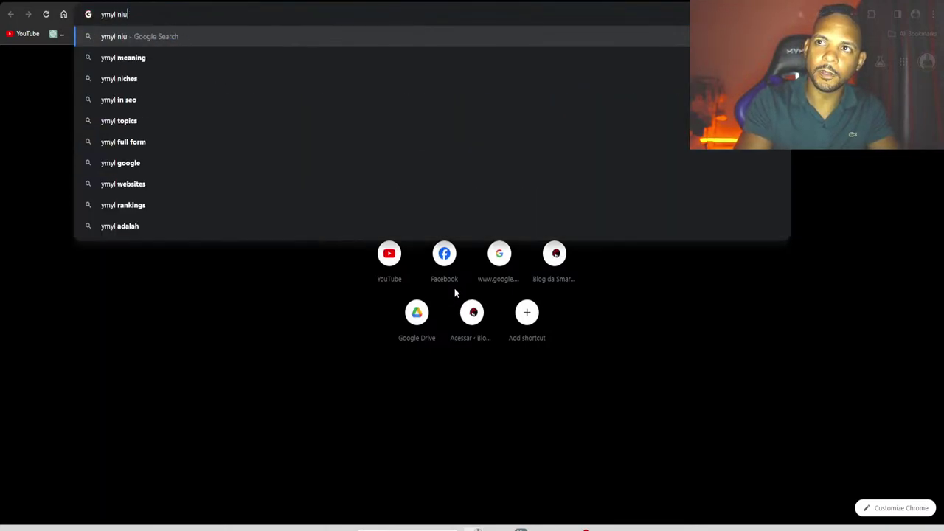
{"action": "key", "text": "BackSpace"}
{"action": "key", "text": "BackSpace"}
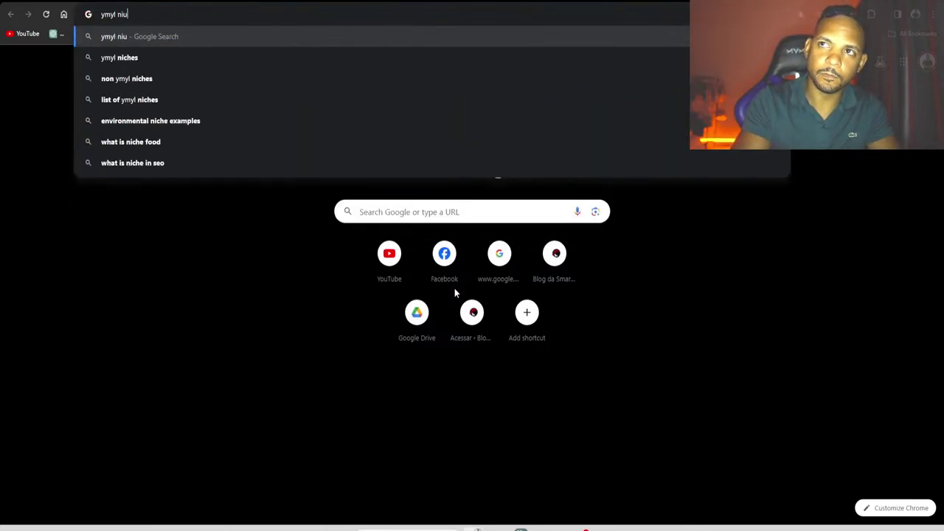
{"action": "type", "text": "chos"}
{"action": "key", "text": "Return"}
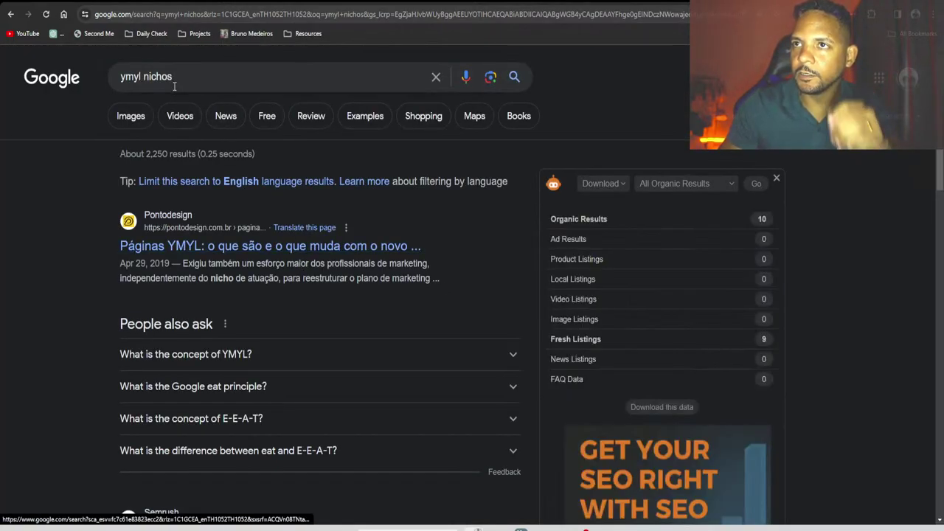
Change the Google query to "ymyl niches" and open the ContentWriters article on Your Money or Your Life content
{"action": "left_click", "coordinate": [171, 76]}
{"action": "key", "text": "BackSpace"}
{"action": "key", "text": "BackSpace"}
{"action": "type", "text": "es"}
{"action": "key", "text": "Return"}
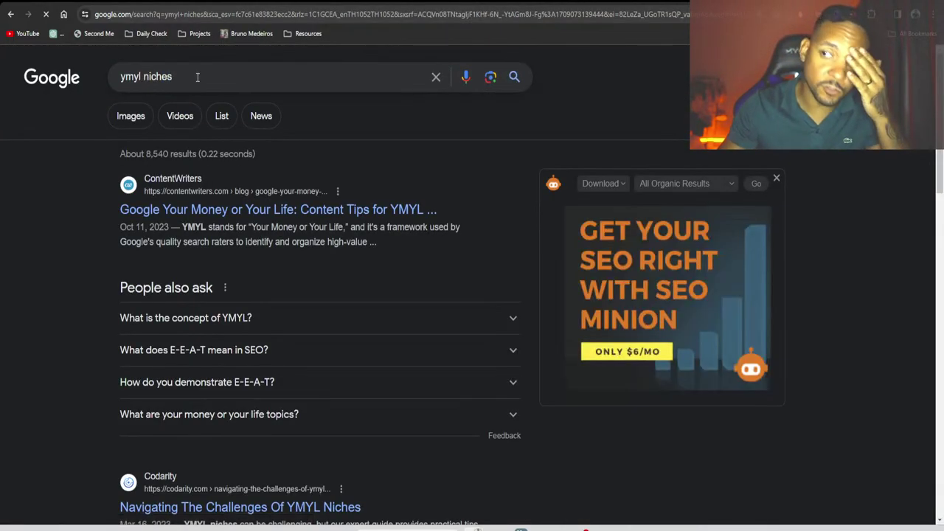
{"action": "left_click", "coordinate": [263, 211]}
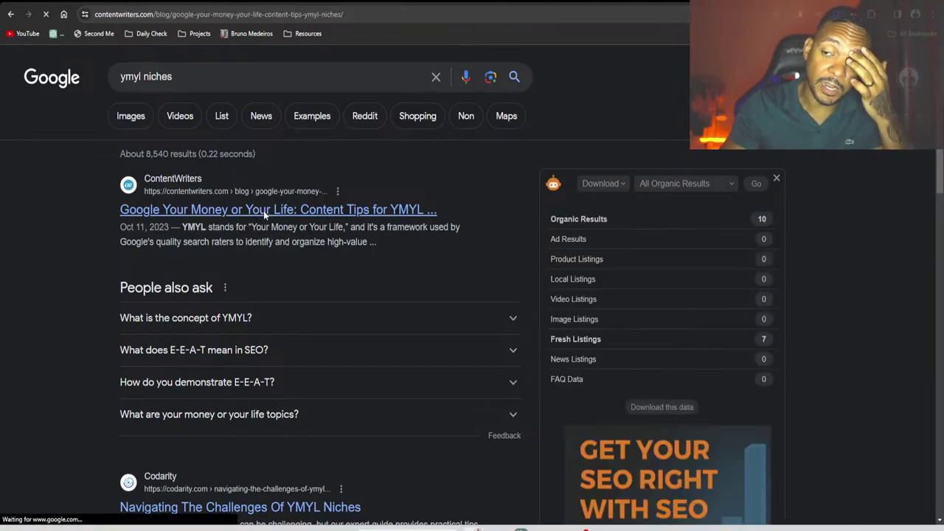
Find the list of biggest YMYL niches in the ContentWriters article, highlight it, and skim the content advice below
{"action": "scroll", "coordinate": [339, 216], "scroll_direction": "down", "scroll_amount": 14}
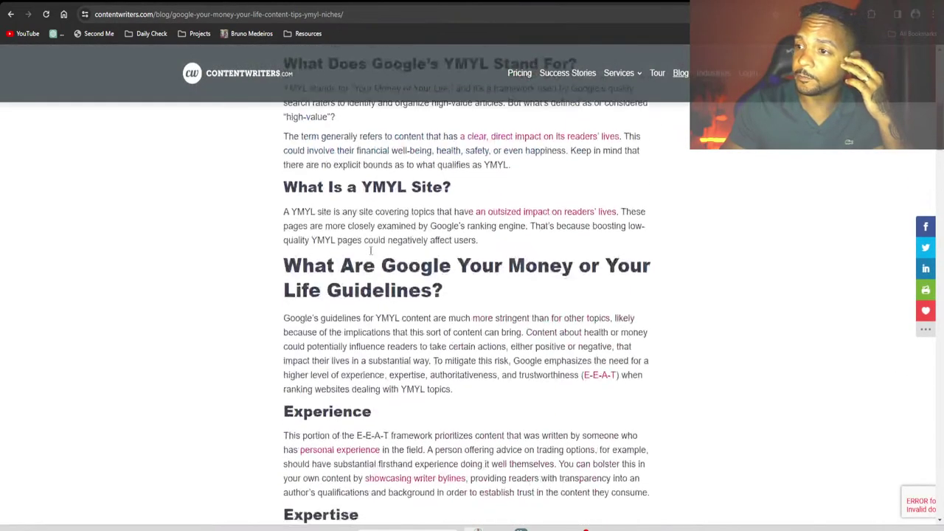
{"action": "scroll", "coordinate": [374, 252], "scroll_direction": "down", "scroll_amount": 6}
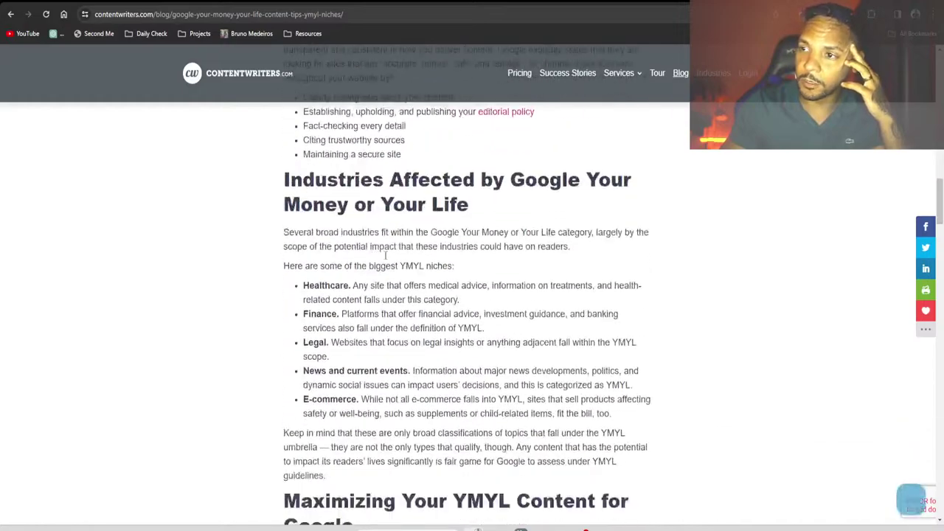
{"action": "scroll", "coordinate": [387, 258], "scroll_direction": "up", "scroll_amount": 2}
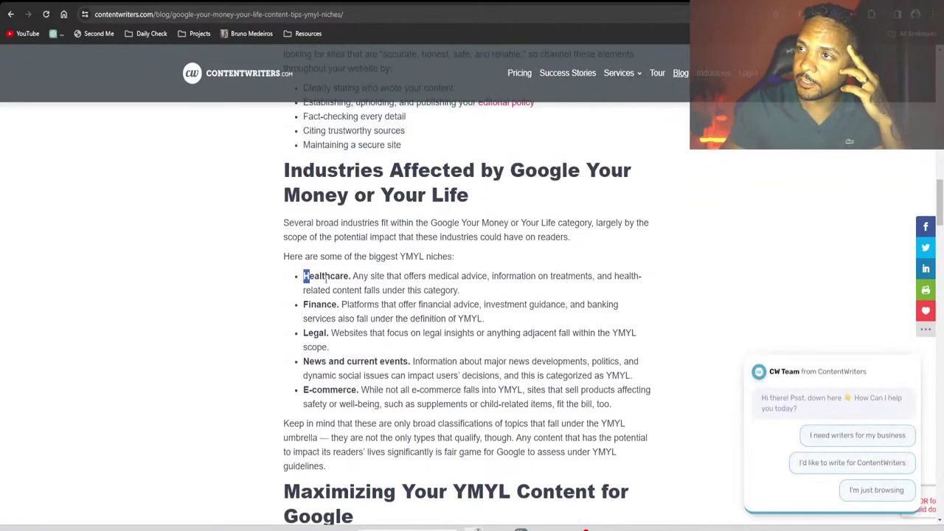
{"action": "mouse_move", "coordinate": [303, 276]}
{"action": "left_mouse_down"}
{"action": "mouse_move", "coordinate": [583, 389]}
{"action": "mouse_move", "coordinate": [645, 405]}
{"action": "left_mouse_up"}
{"action": "left_click", "coordinate": [518, 371]}
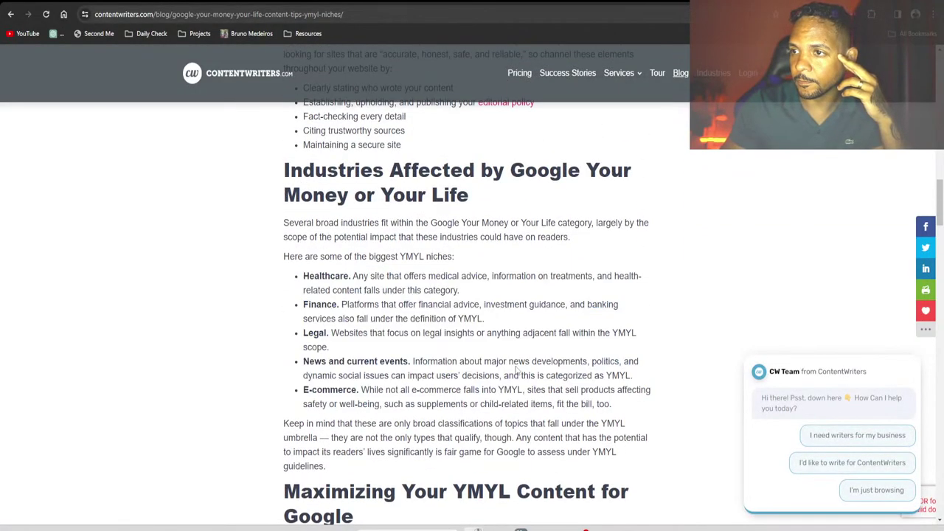
{"action": "scroll", "coordinate": [420, 313], "scroll_direction": "down", "scroll_amount": 10}
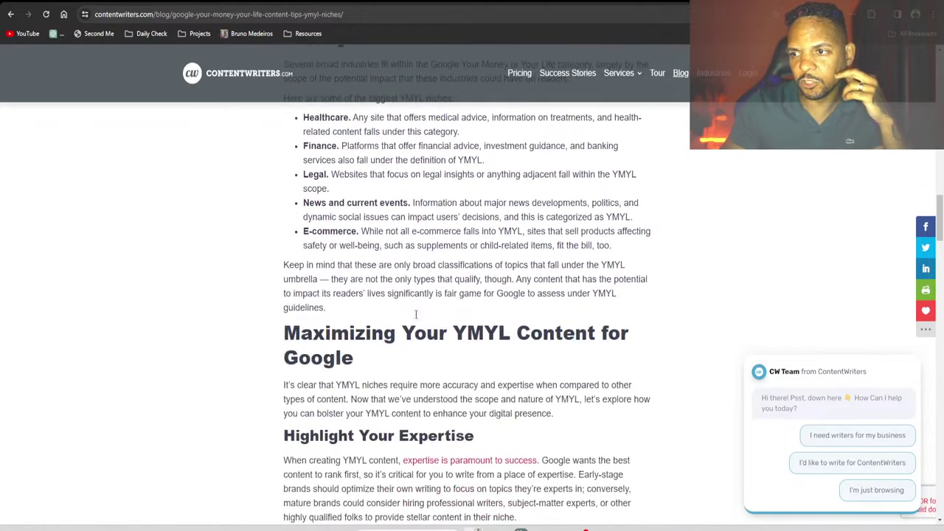
{"action": "scroll", "coordinate": [420, 312], "scroll_direction": "down", "scroll_amount": 15}
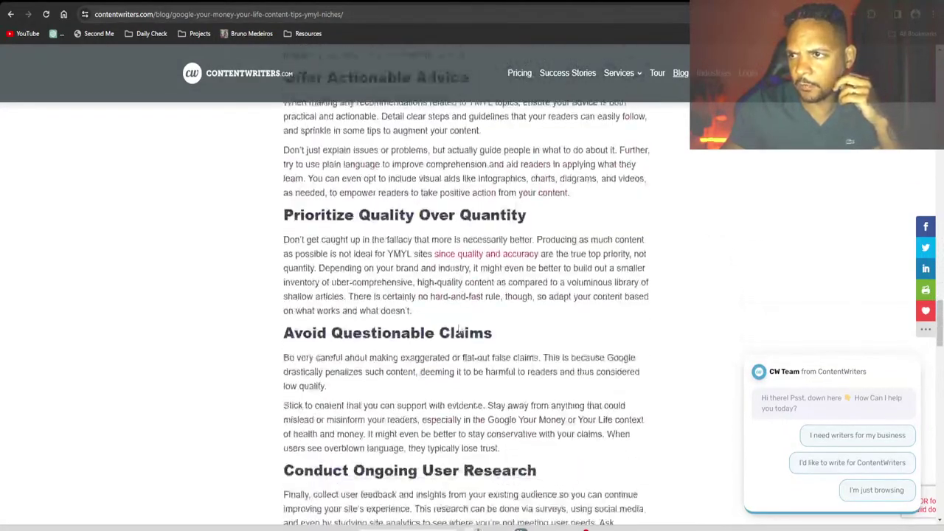
Return to the Google results for "ymyl niches" and skim the other listings
{"action": "key", "text": "alt+Left"}
{"action": "scroll", "coordinate": [307, 319], "scroll_direction": "down", "scroll_amount": 4}
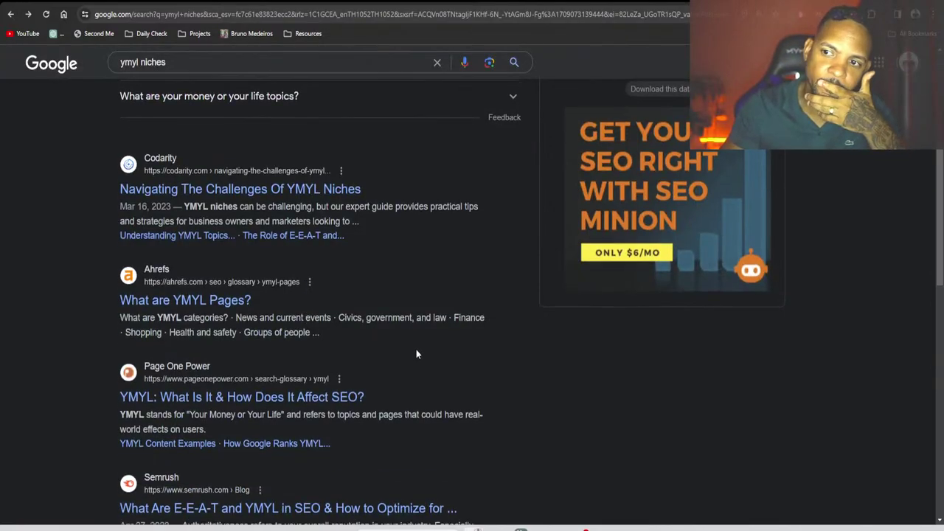
{"action": "scroll", "coordinate": [416, 356], "scroll_direction": "down", "scroll_amount": 3}
{"action": "scroll", "coordinate": [462, 319], "scroll_direction": "up", "scroll_amount": 7}
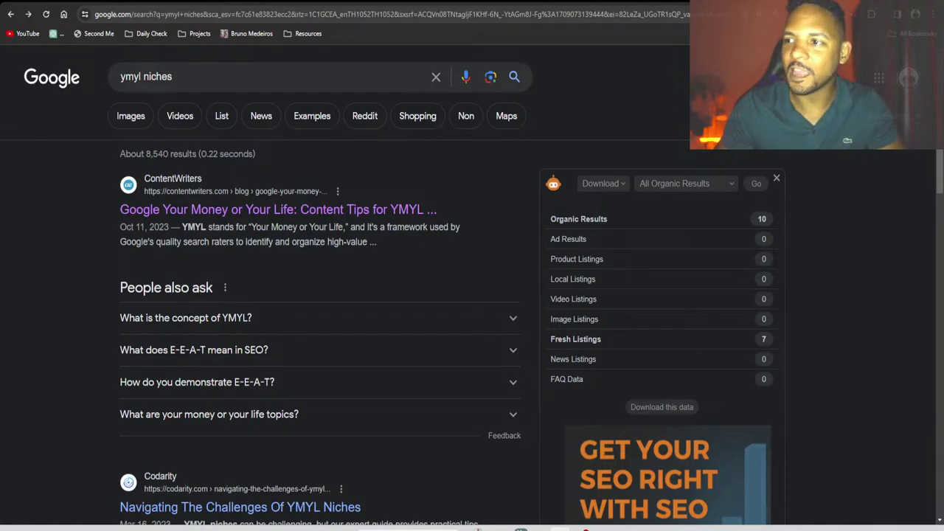
Switch to the text notes and insert blank lines after the YMYL paragraph to make room for a new section
{"action": "mouse_move", "coordinate": [523, 524]}
{"action": "left_click", "coordinate": [582, 483]}
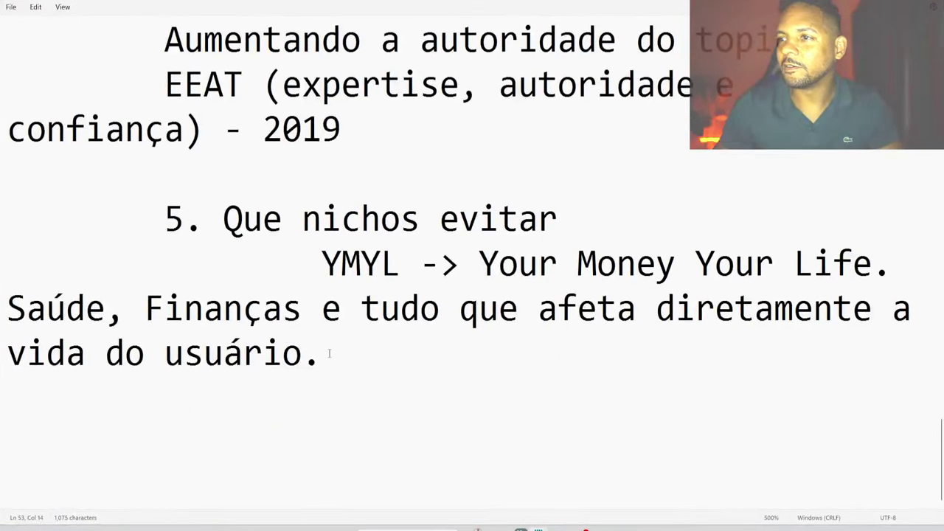
{"action": "left_click", "coordinate": [329, 354]}
{"action": "key", "text": "Return"}
{"action": "key", "text": "Return"}
{"action": "key", "text": "Return"}
{"action": "key", "text": "Return"}
{"action": "key", "text": "Return"}
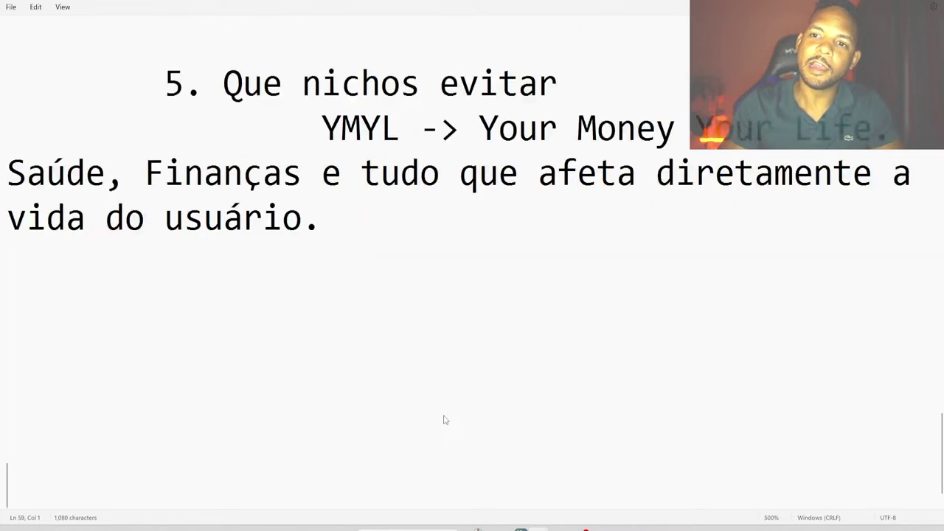
{"action": "key", "text": "Return"}
{"action": "key", "text": "Return"}
{"action": "key", "text": "Return"}
{"action": "key", "text": "Up"}
{"action": "key", "text": "Up"}
{"action": "key", "text": "Up"}
{"action": "key", "text": "Up"}
{"action": "key", "text": "Up"}
{"action": "key", "text": "Up"}
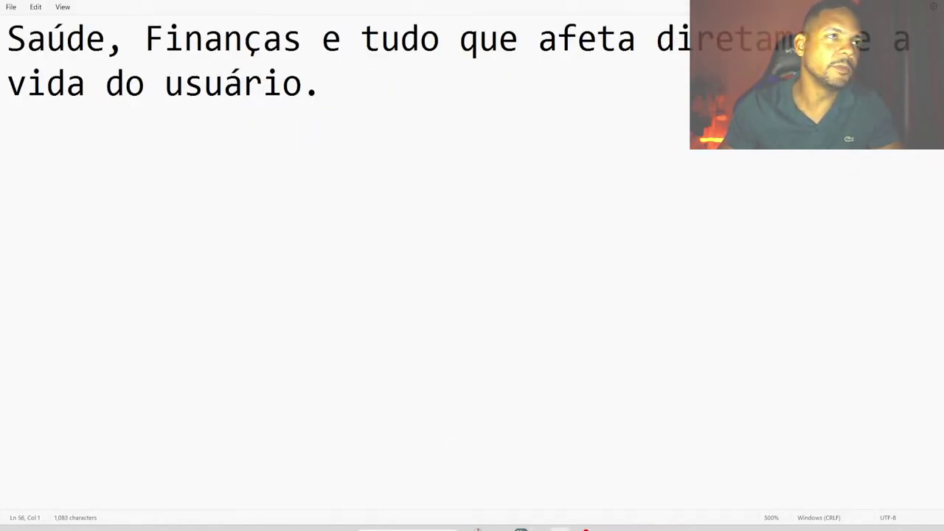
Add the heading "1. Eletrodomésticos" with the items "Fogão;", "Liquidificador;", "Panelas;", "Air Fryer;" and "Facas;" on separate lines beneath it
{"action": "type", "text": "1. Eletrodomésticos"}
{"action": "key", "text": "Return"}
{"action": "key", "text": "Tab"}
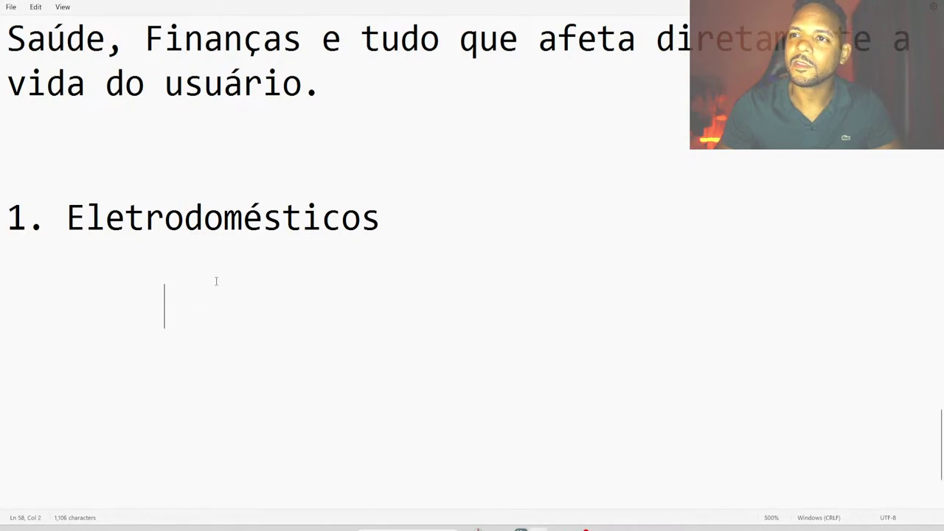
{"action": "type", "text": "Fogão; \t\tLiquidificador; \t\tPanelas; \t\tAir Fryer; \t\tFacas;"}
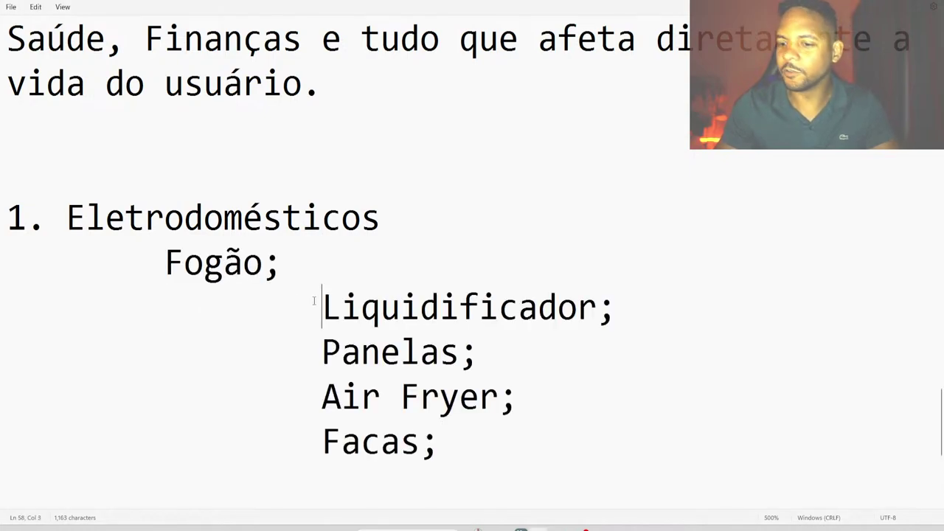
Reduce the indentation of the Liquidificador, Panelas, Air Fryer and Facas lines to align them with Fogão
{"action": "key", "text": "BackSpace"}
{"action": "left_click", "coordinate": [313, 345]}
{"action": "key", "text": "BackSpace"}
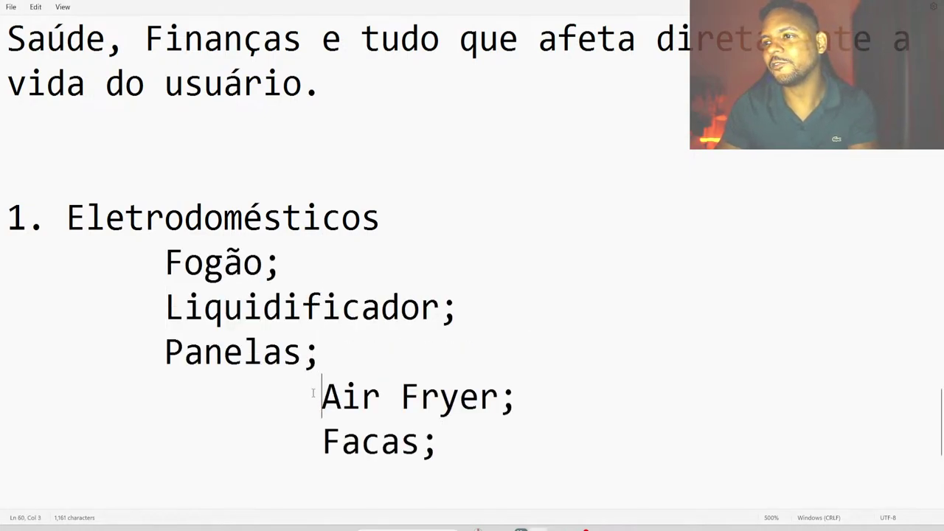
{"action": "key", "text": "BackSpace"}
{"action": "left_click", "coordinate": [313, 441]}
{"action": "key", "text": "BackSpace"}
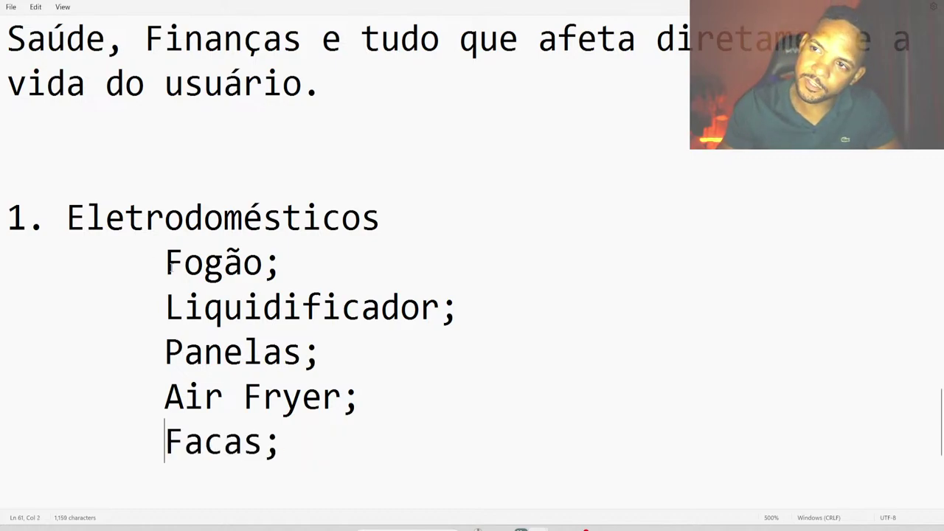
Highlight the items under Eletrodomésticos several times for explanation, and clear the selection
{"action": "left_click_drag", "start_coordinate": [166, 266], "coordinate": [281, 441]}
{"action": "left_click", "coordinate": [243, 263]}
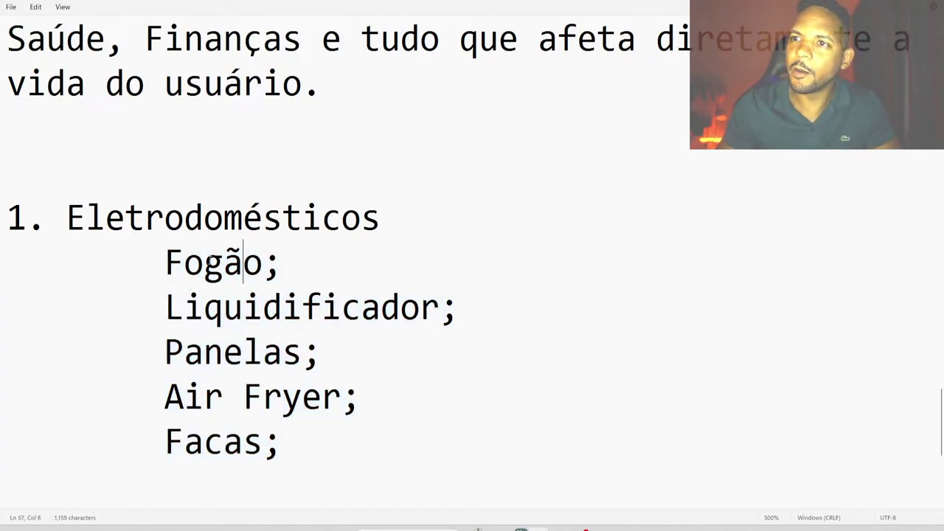
{"action": "left_click_drag", "start_coordinate": [169, 259], "coordinate": [327, 421]}
{"action": "left_click", "coordinate": [325, 351]}
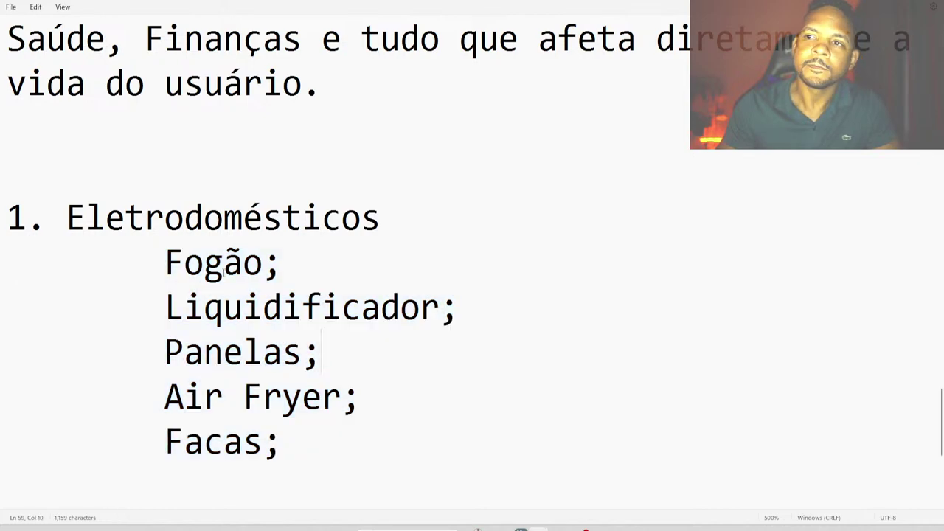
{"action": "left_click_drag", "start_coordinate": [171, 266], "coordinate": [300, 421]}
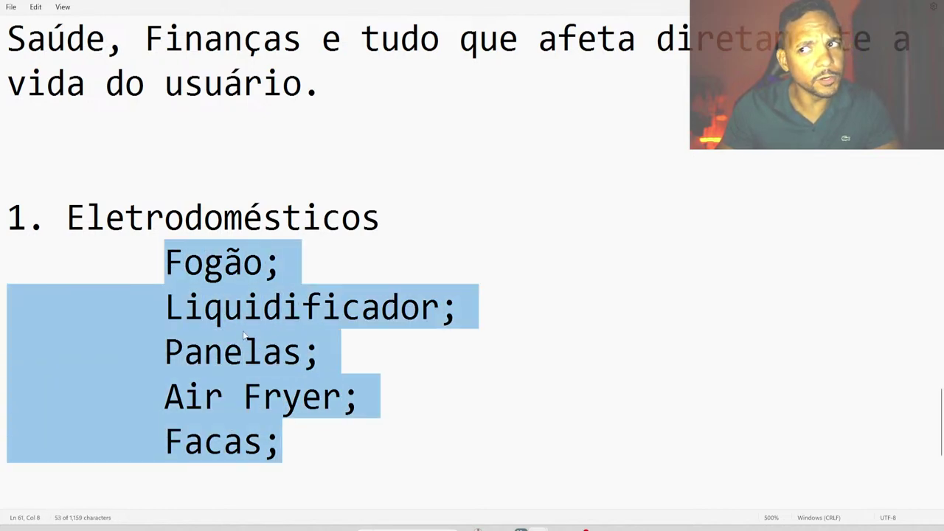
{"action": "left_click_drag", "start_coordinate": [166, 262], "coordinate": [271, 323]}
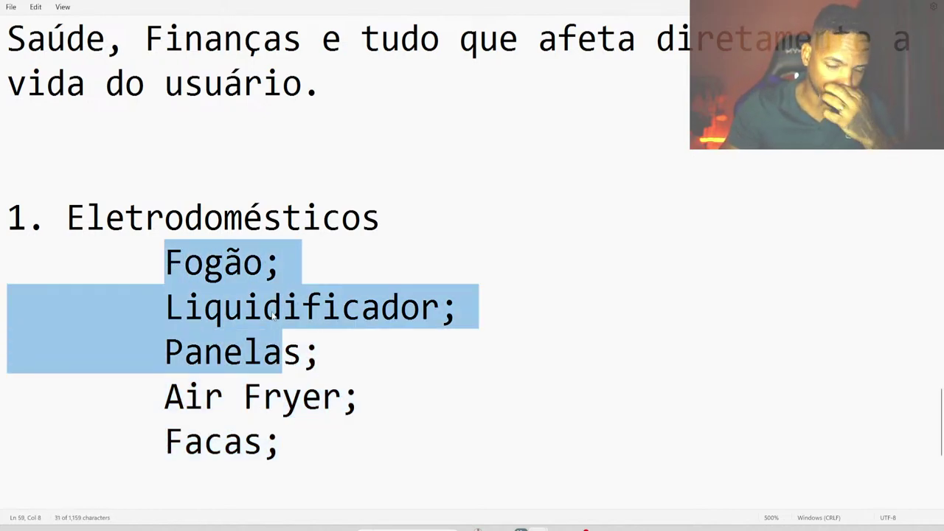
{"action": "left_click", "coordinate": [272, 316]}
{"action": "left_click_drag", "start_coordinate": [161, 271], "coordinate": [299, 325]}
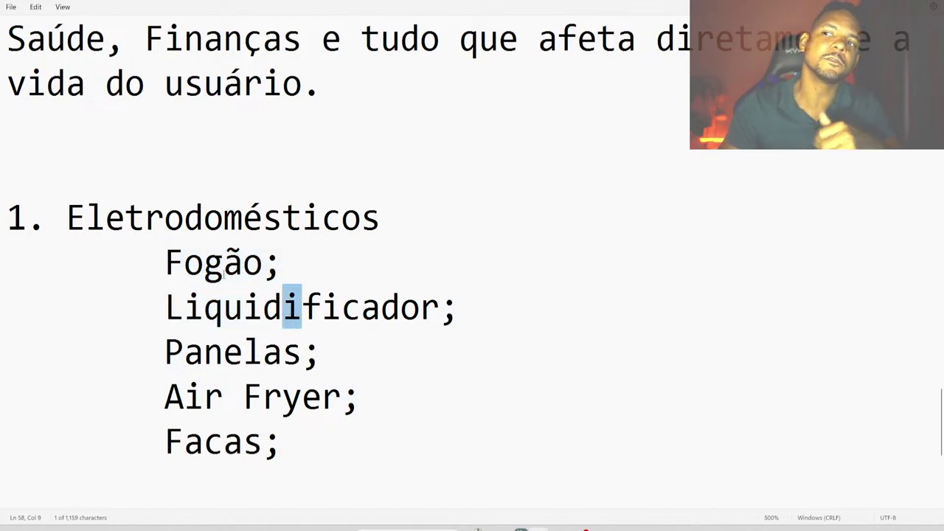
{"action": "left_click", "coordinate": [168, 258]}
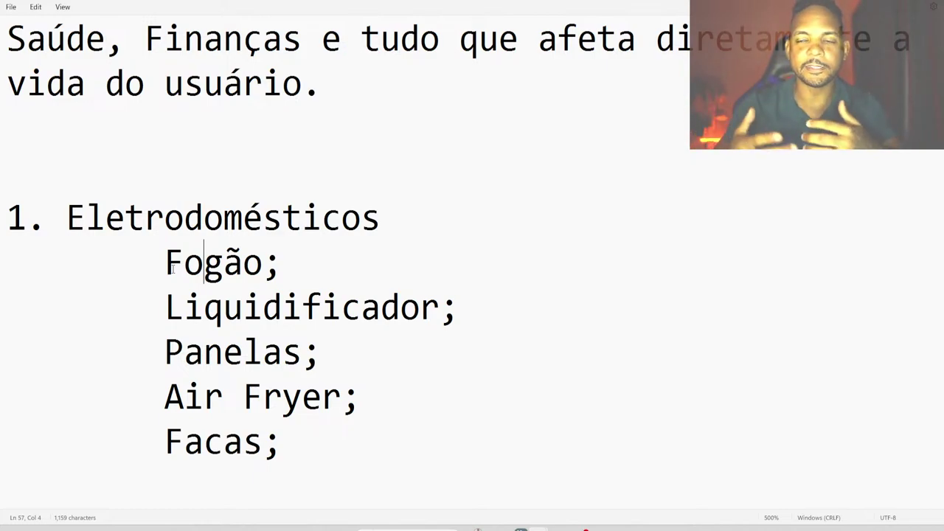
Switch to Semrush and look up the keyword "fogão" in the Keyword Magic Tool
{"action": "key", "text": "alt+Tab"}
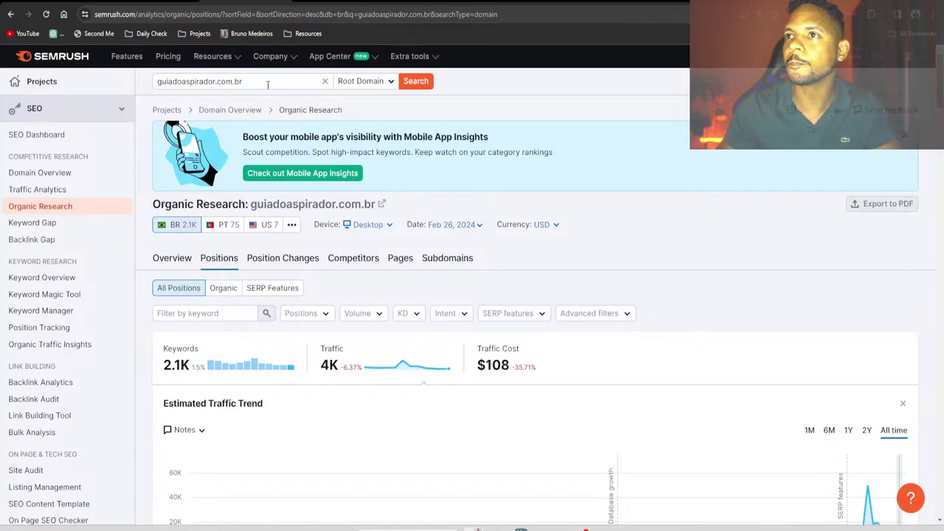
{"action": "left_click", "coordinate": [265, 82]}
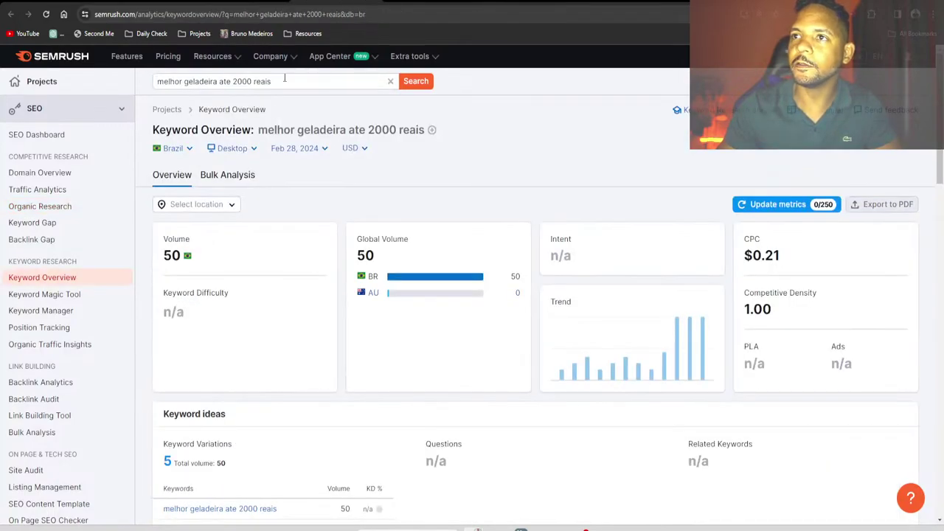
{"action": "left_click", "coordinate": [66, 294]}
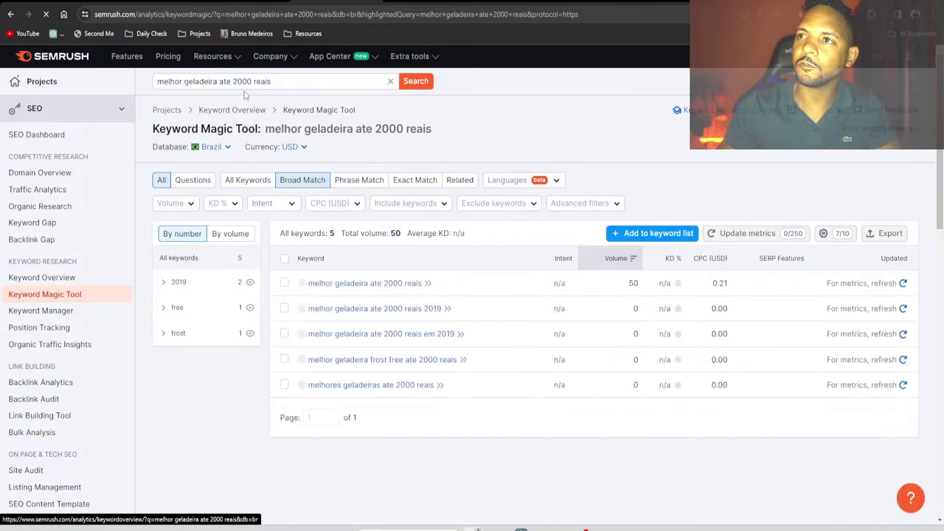
{"action": "left_click", "coordinate": [251, 81]}
{"action": "key", "text": "ctrl+a"}
{"action": "type", "text": "fogão"}
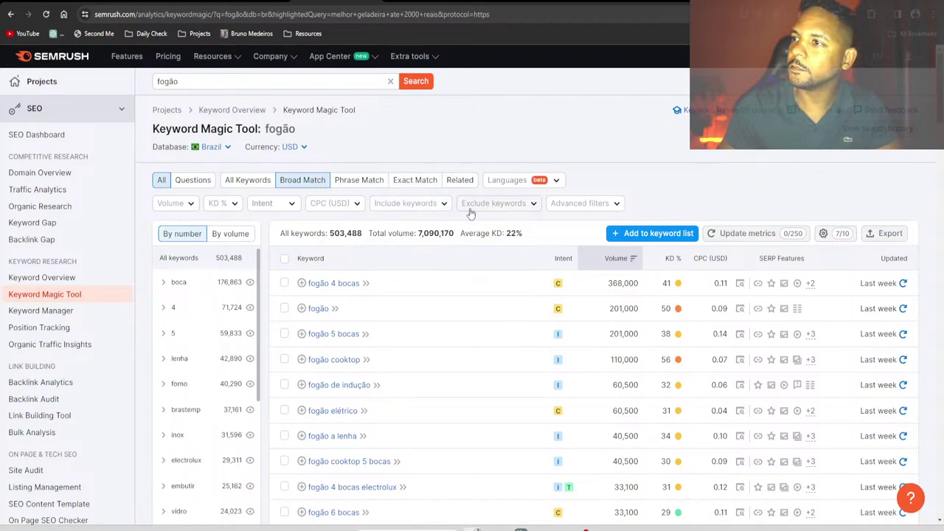
Filter the fogão keywords to include any containing "melhor", using the Any keywords option
{"action": "left_click", "coordinate": [424, 210]}
{"action": "left_click", "coordinate": [450, 273]}
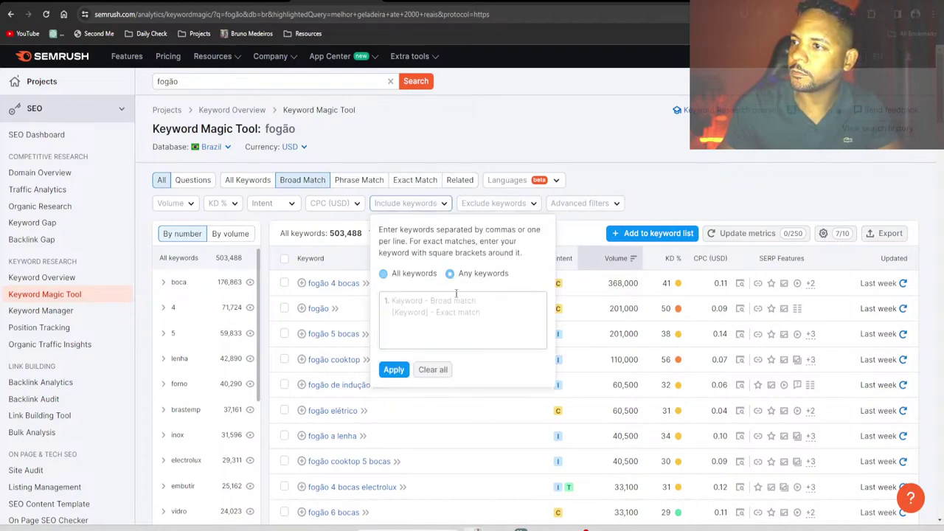
{"action": "left_click", "coordinate": [458, 313]}
{"action": "type", "text": "melhor"}
{"action": "key", "text": "Return"}
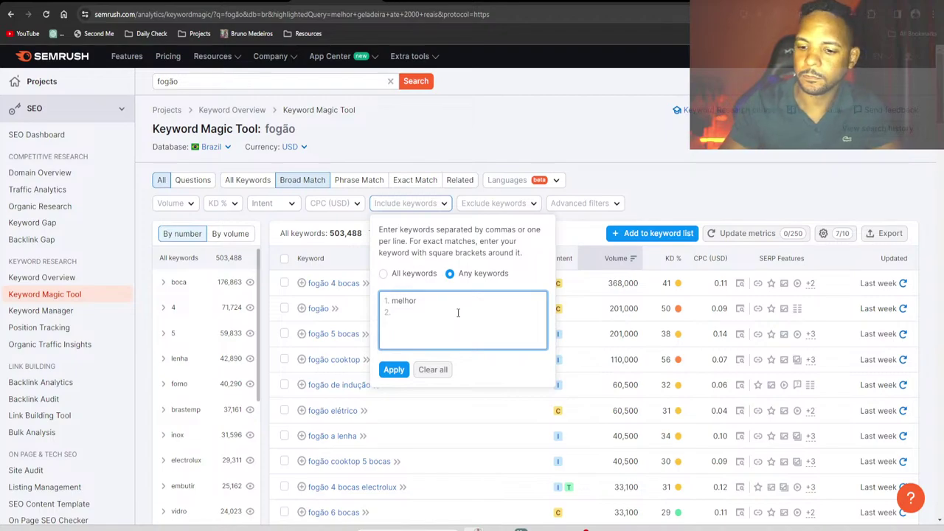
{"action": "left_click", "coordinate": [395, 370]}
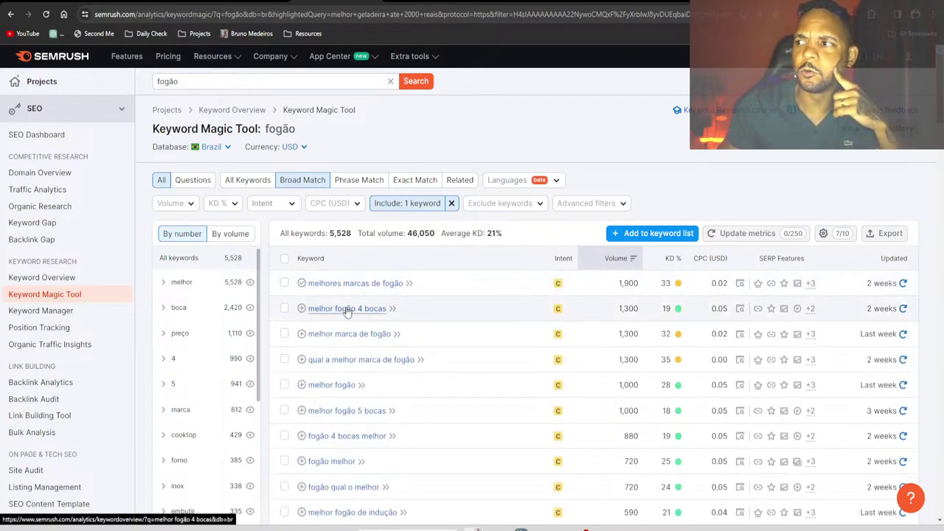
Examine the overviews of "melhor fogão 4 bocas" and "melhor fogão 5 bocas", including their ranking sites
{"action": "left_click", "coordinate": [392, 308]}
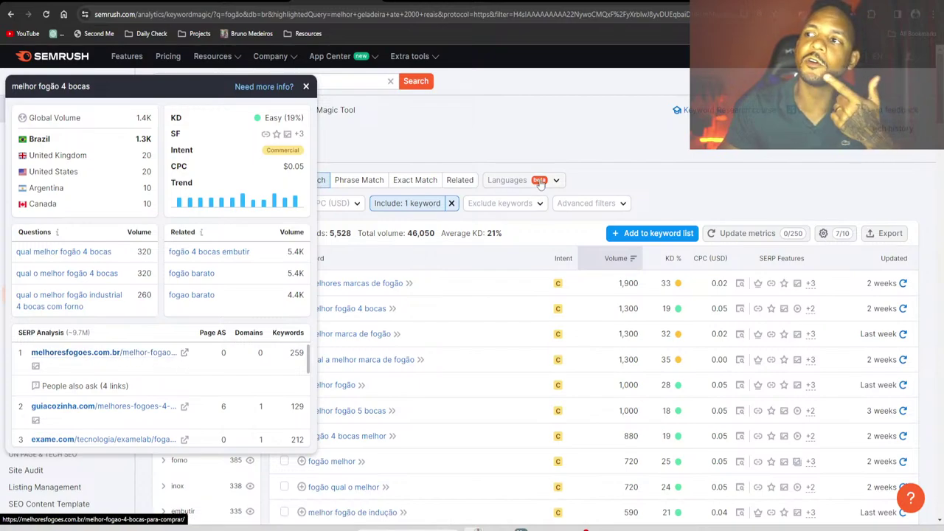
{"action": "left_click", "coordinate": [542, 138]}
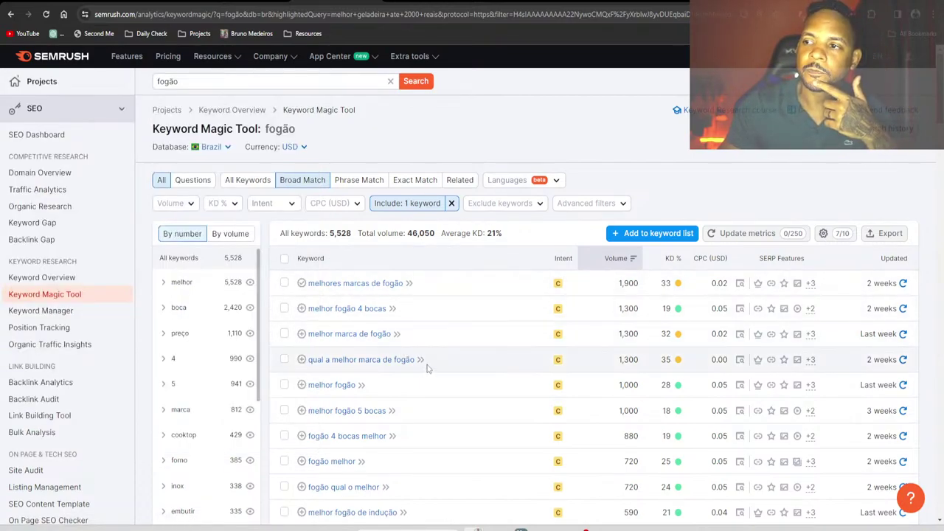
{"action": "left_click", "coordinate": [392, 410]}
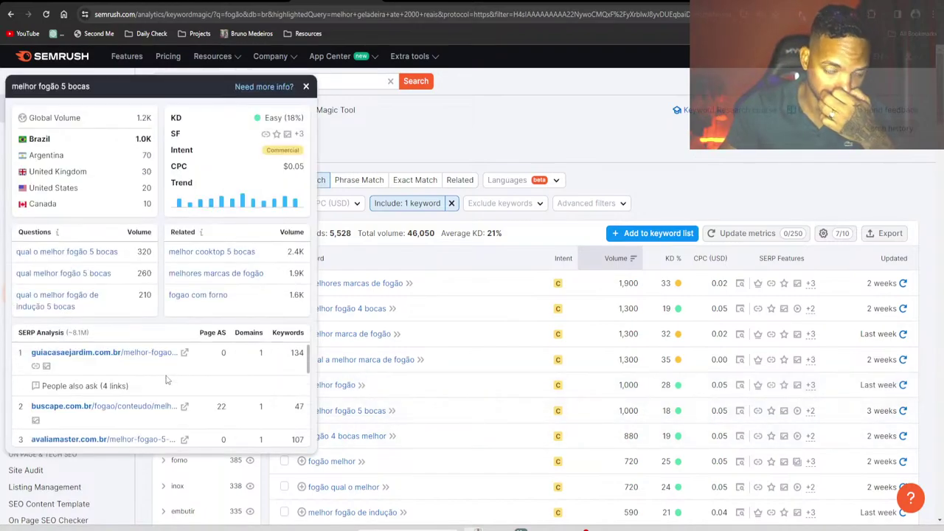
{"action": "scroll", "coordinate": [103, 384], "scroll_direction": "down", "scroll_amount": 3}
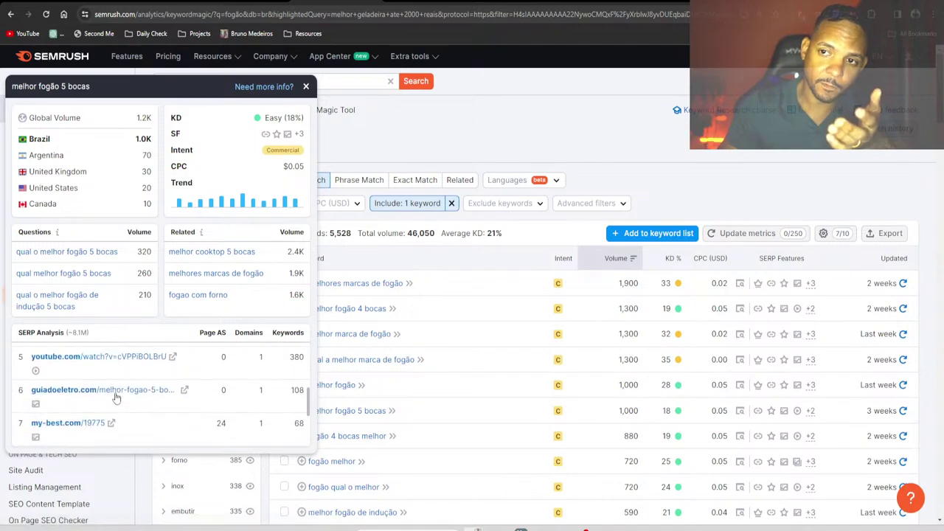
{"action": "scroll", "coordinate": [115, 394], "scroll_direction": "up", "scroll_amount": 2}
{"action": "left_click", "coordinate": [347, 258]}
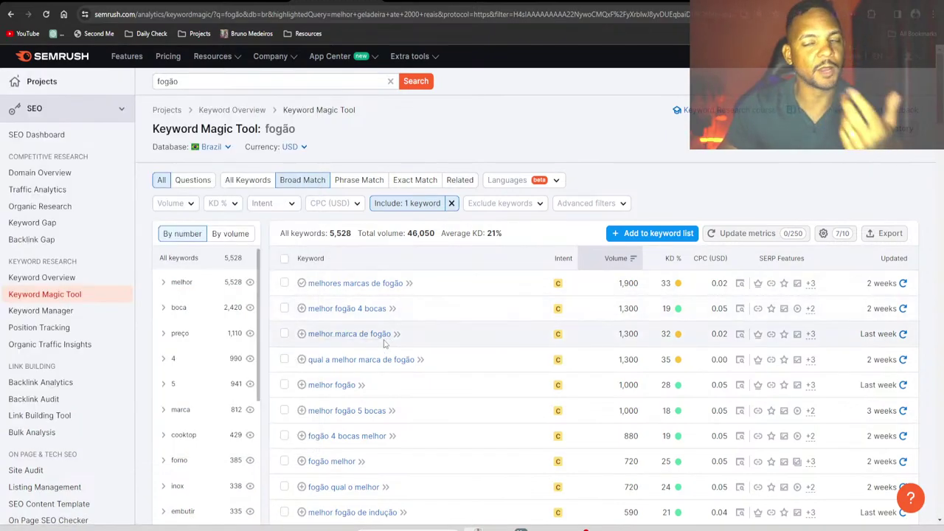
Find "fogão 4 bocas melhor custo beneficio" in the keyword list and check the ranking sites in its overview
{"action": "scroll", "coordinate": [384, 343], "scroll_direction": "down", "scroll_amount": 15}
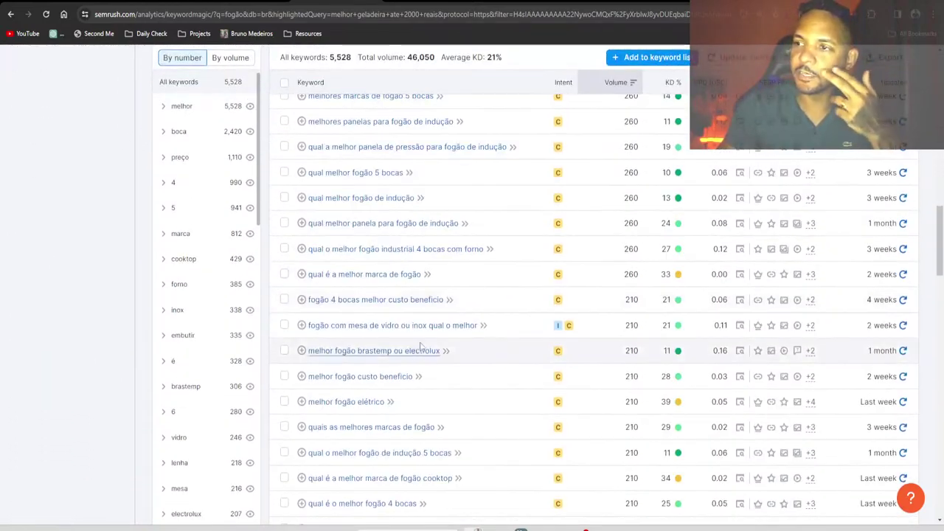
{"action": "left_click", "coordinate": [449, 299]}
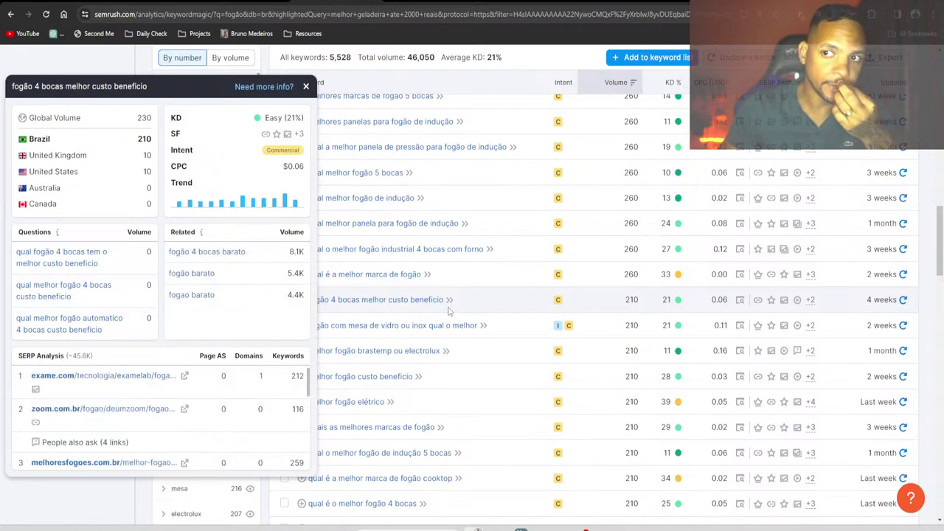
{"action": "scroll", "coordinate": [220, 399], "scroll_direction": "down", "scroll_amount": 3}
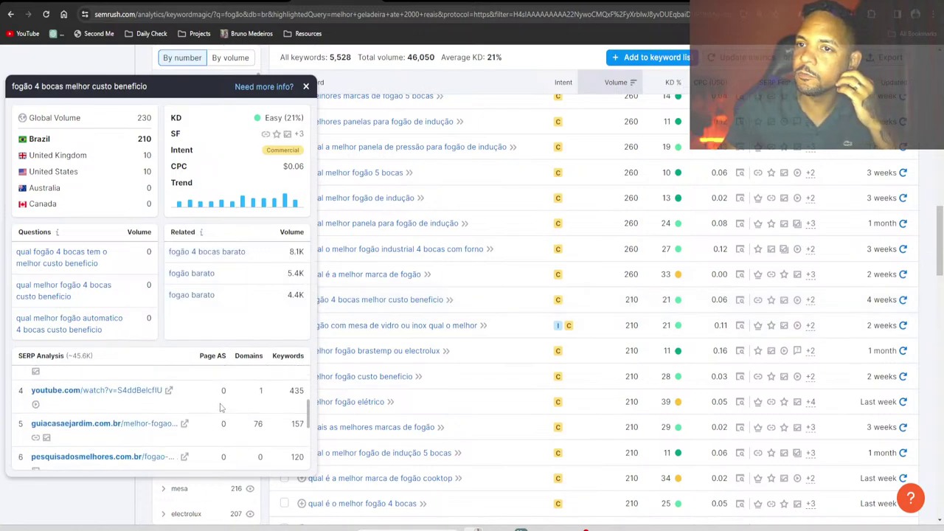
{"action": "left_click", "coordinate": [145, 499]}
Find "melhores marcas de fogão cooktop" further down the list and examine the authority of its ranking sites
{"action": "scroll", "coordinate": [389, 296], "scroll_direction": "down", "scroll_amount": 5}
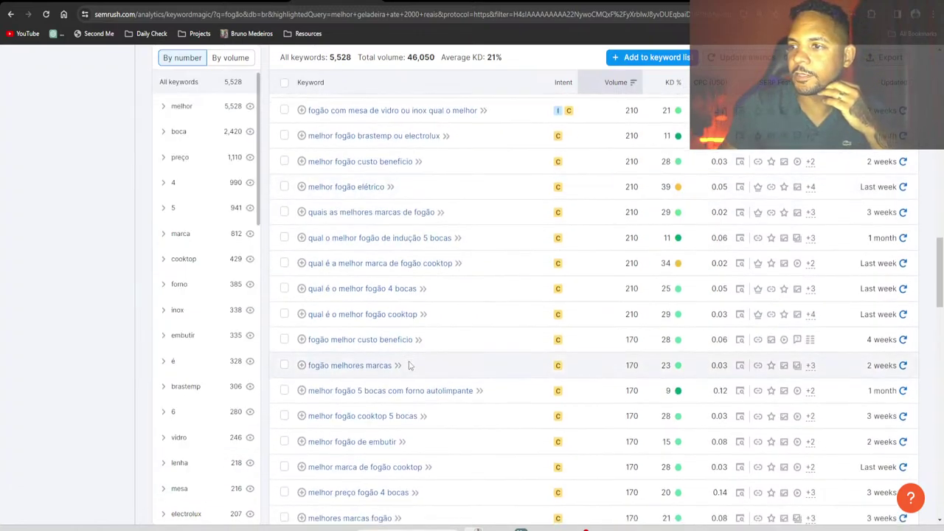
{"action": "scroll", "coordinate": [398, 284], "scroll_direction": "down", "scroll_amount": 3}
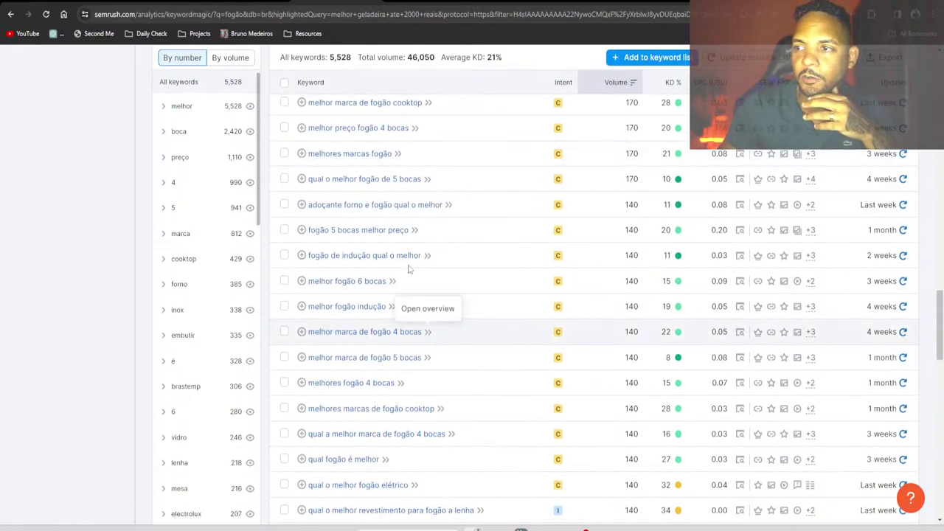
{"action": "scroll", "coordinate": [409, 265], "scroll_direction": "down", "scroll_amount": 1}
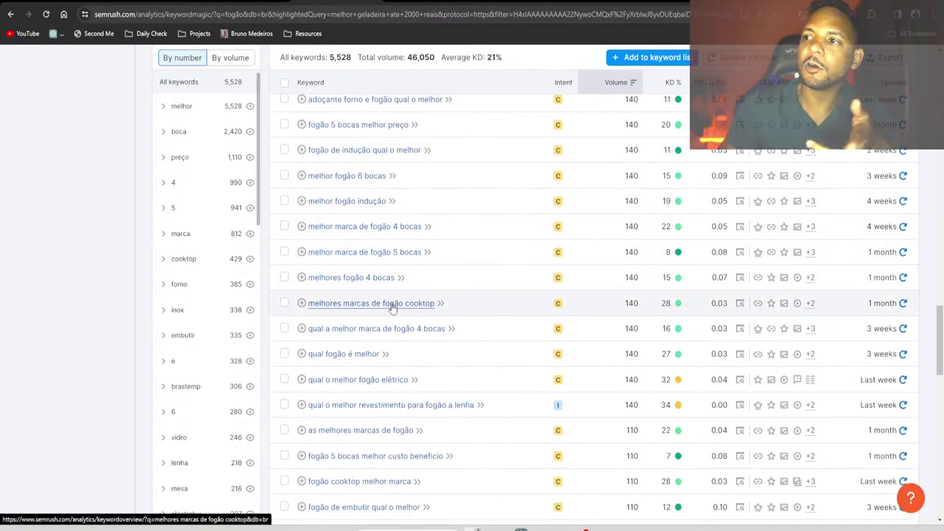
{"action": "left_click", "coordinate": [440, 305]}
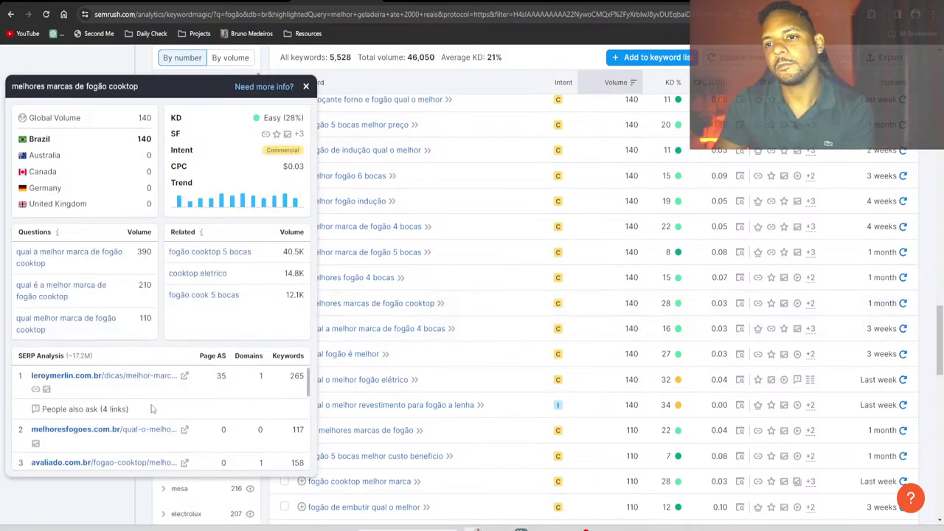
{"action": "scroll", "coordinate": [151, 408], "scroll_direction": "down", "scroll_amount": 1}
{"action": "scroll", "coordinate": [103, 384], "scroll_direction": "down", "scroll_amount": 1}
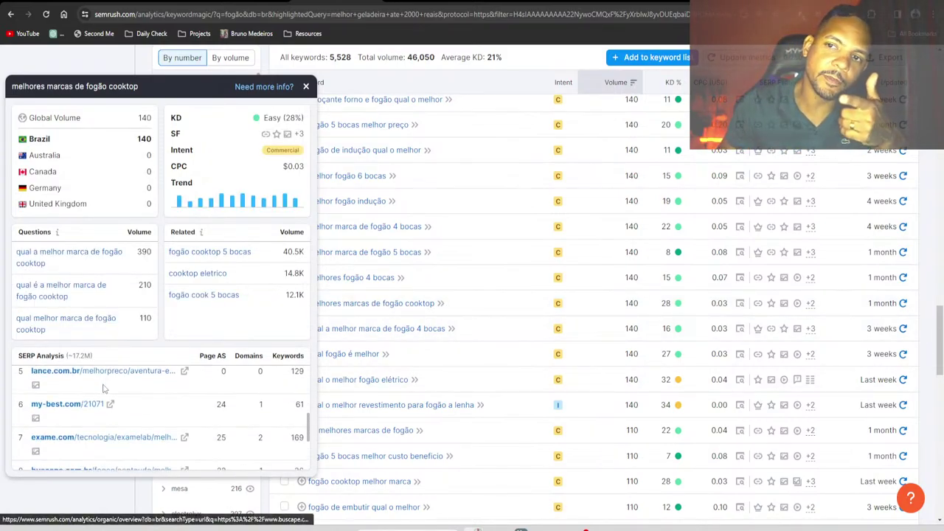
{"action": "scroll", "coordinate": [101, 382], "scroll_direction": "up", "scroll_amount": 1}
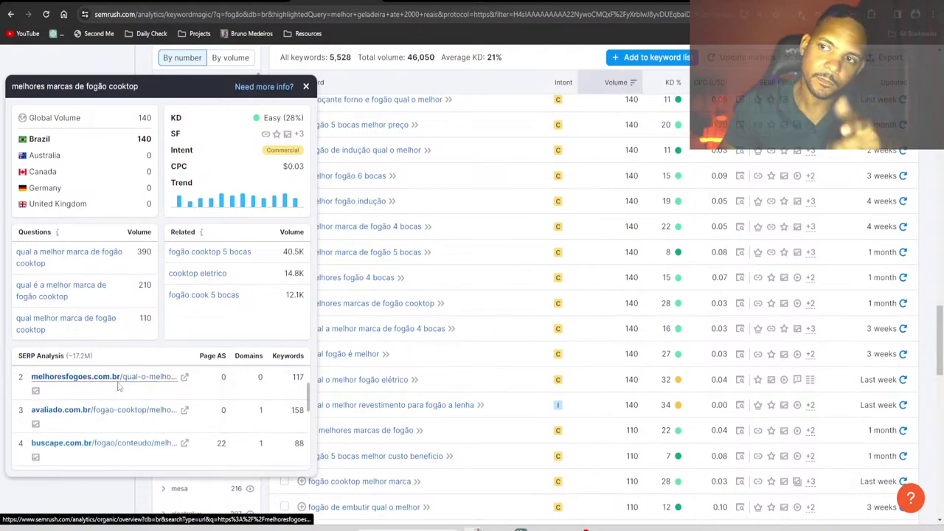
{"action": "left_click", "coordinate": [184, 377]}
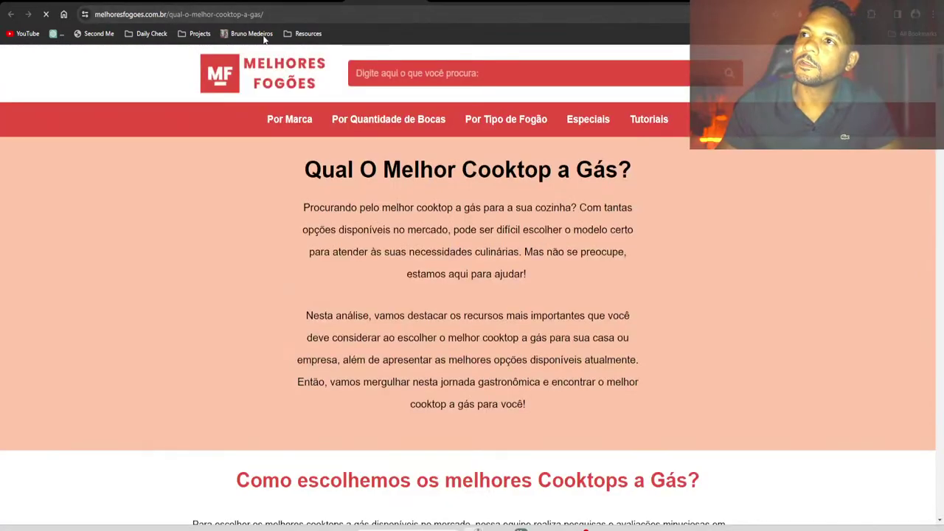
{"action": "left_click", "coordinate": [167, 10]}
{"action": "key", "text": "ctrl+t"}
{"action": "type", "text": "site:"}
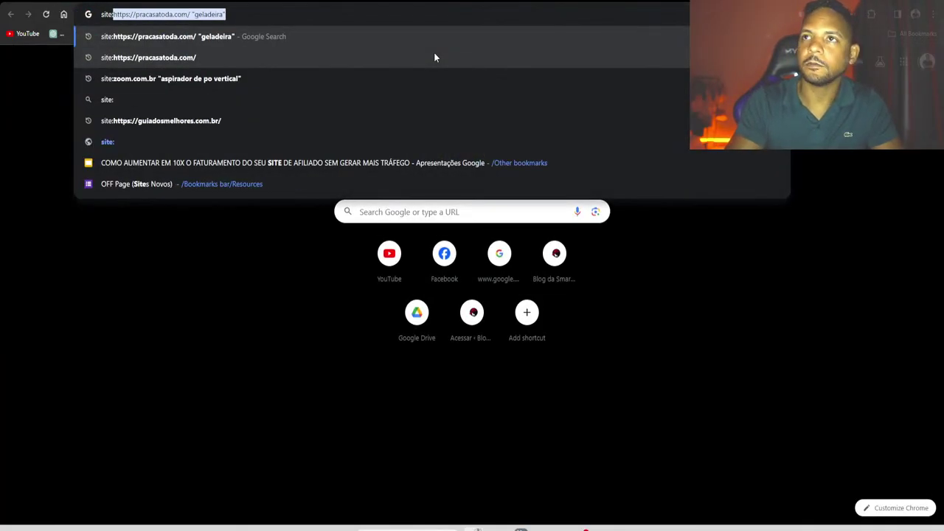
{"action": "type", "text": "https://melhoresfogoes.com.br/"}
{"action": "key", "text": "Return"}
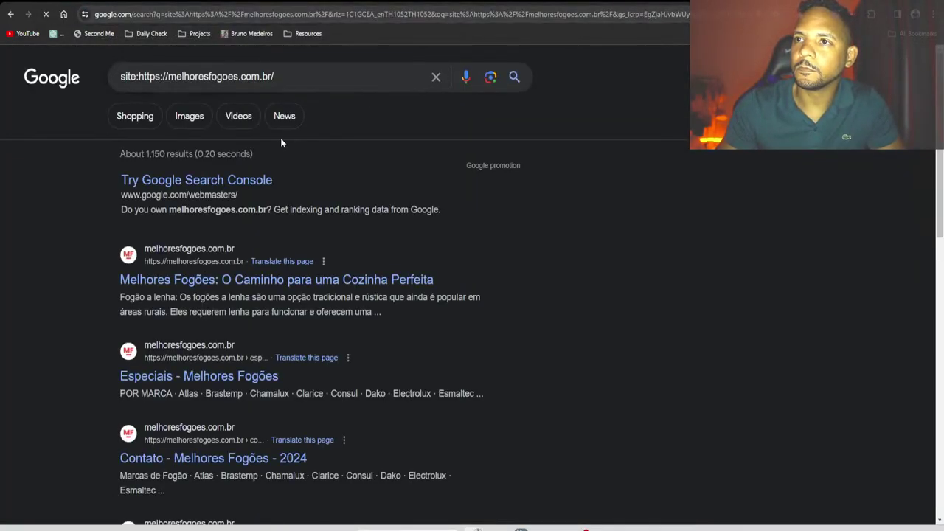
{"action": "left_click_drag", "start_coordinate": [198, 154], "coordinate": [146, 154]}
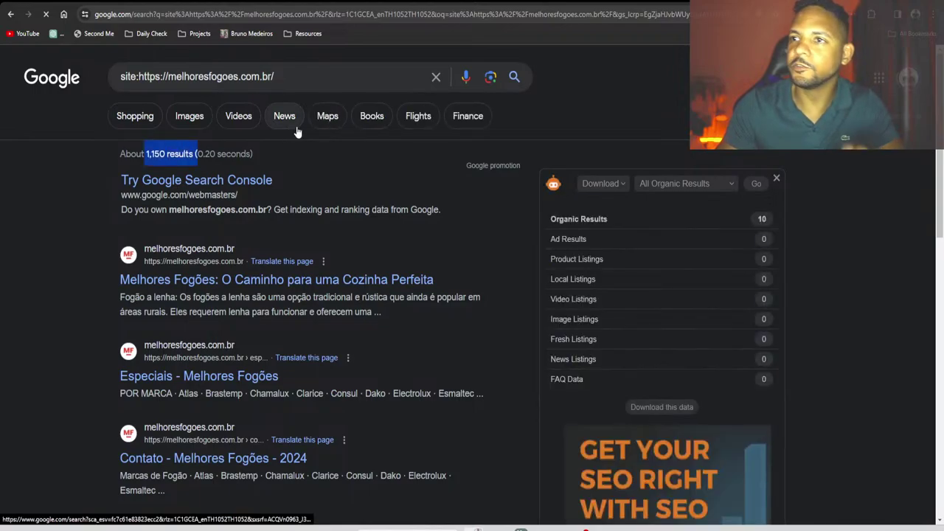
Return to the Semrush keyword list and check the overview of "qual a melhor marca de fogão de indução"
{"action": "key", "text": "ctrl+Tab"}
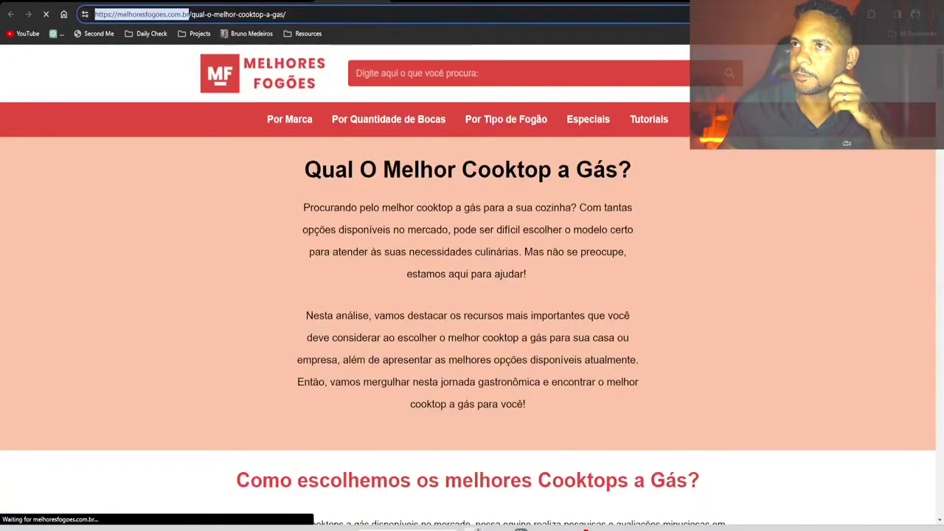
{"action": "key", "text": "ctrl+Tab"}
{"action": "scroll", "coordinate": [394, 355], "scroll_direction": "down", "scroll_amount": 5}
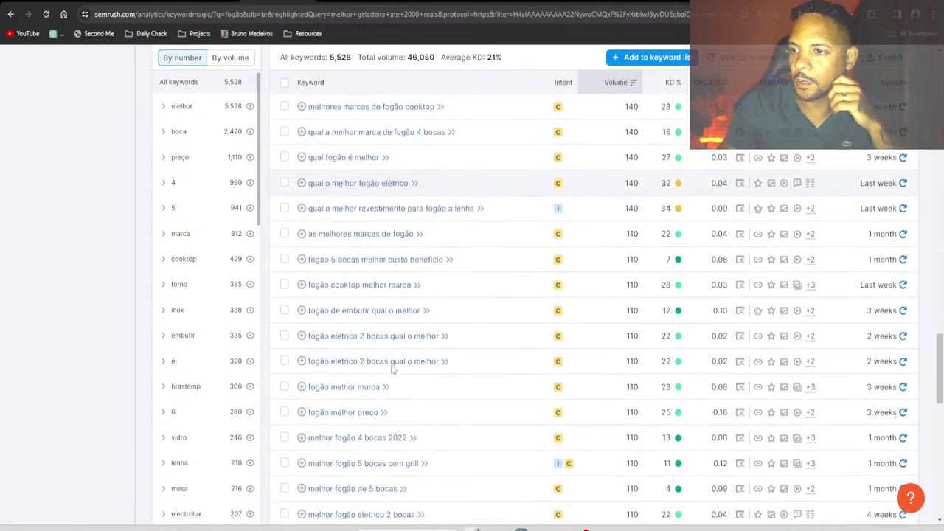
{"action": "scroll", "coordinate": [399, 358], "scroll_direction": "down", "scroll_amount": 5}
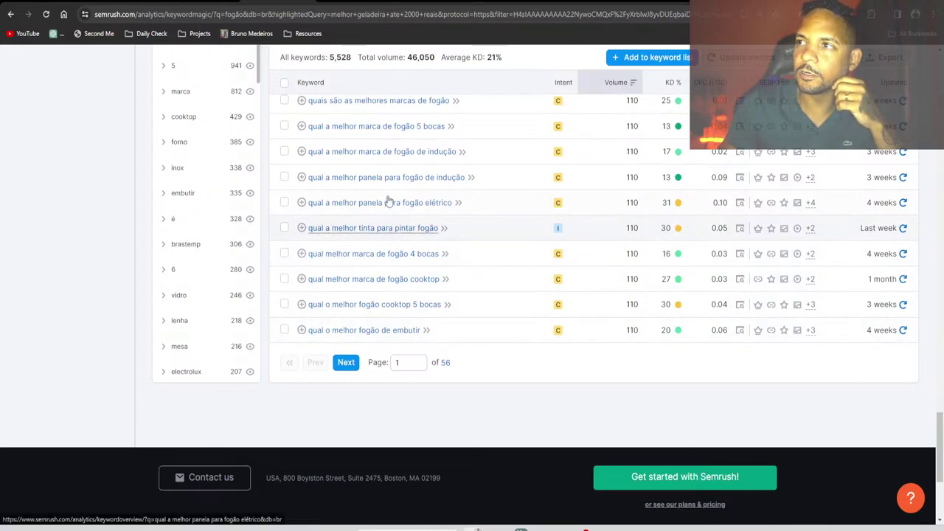
{"action": "left_click", "coordinate": [462, 153]}
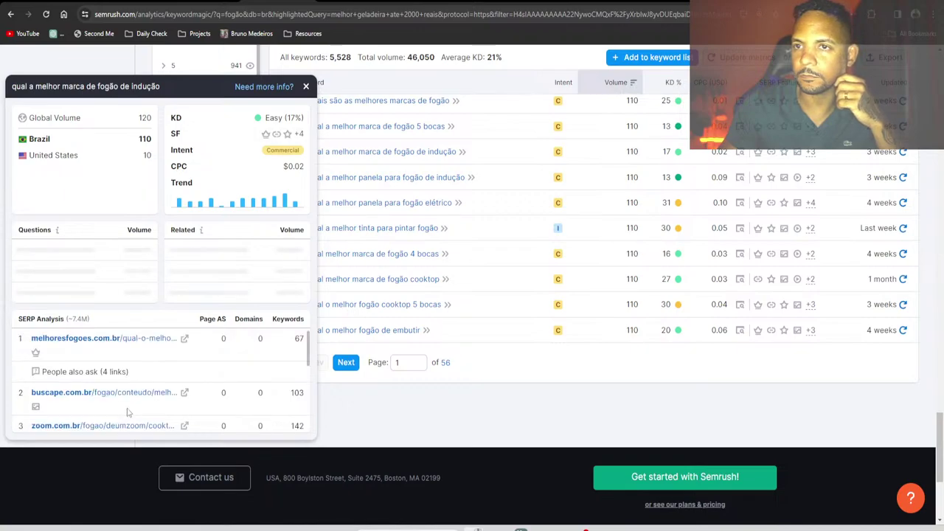
{"action": "left_click", "coordinate": [390, 422]}
Go to page 2 of the keyword list and examine the ranking sites for "fogão industrial com forno qual o melhor"
{"action": "left_click", "coordinate": [346, 362]}
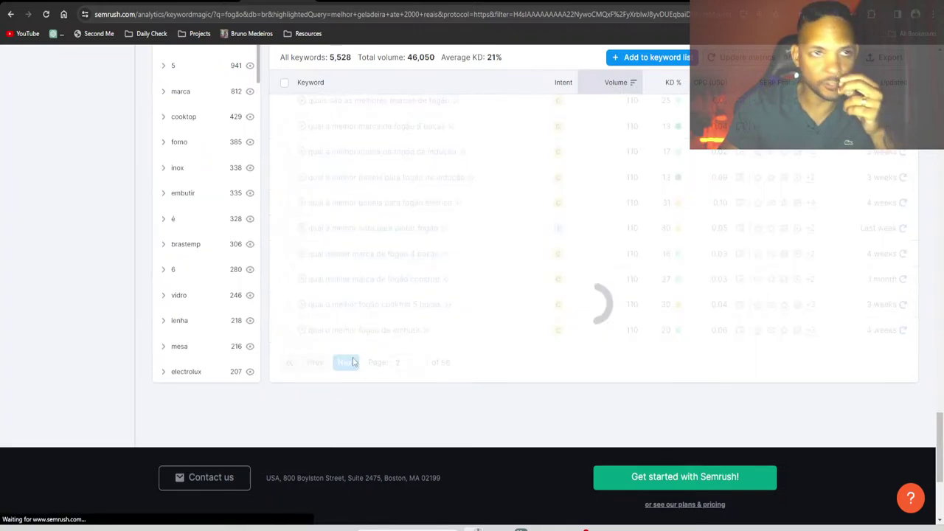
{"action": "scroll", "coordinate": [352, 361], "scroll_direction": "up", "scroll_amount": 2}
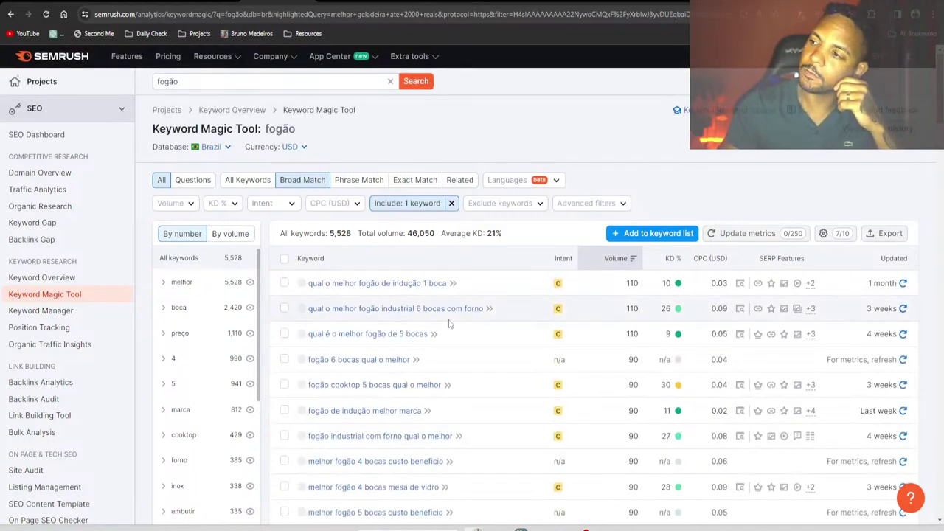
{"action": "scroll", "coordinate": [445, 328], "scroll_direction": "down", "scroll_amount": 2}
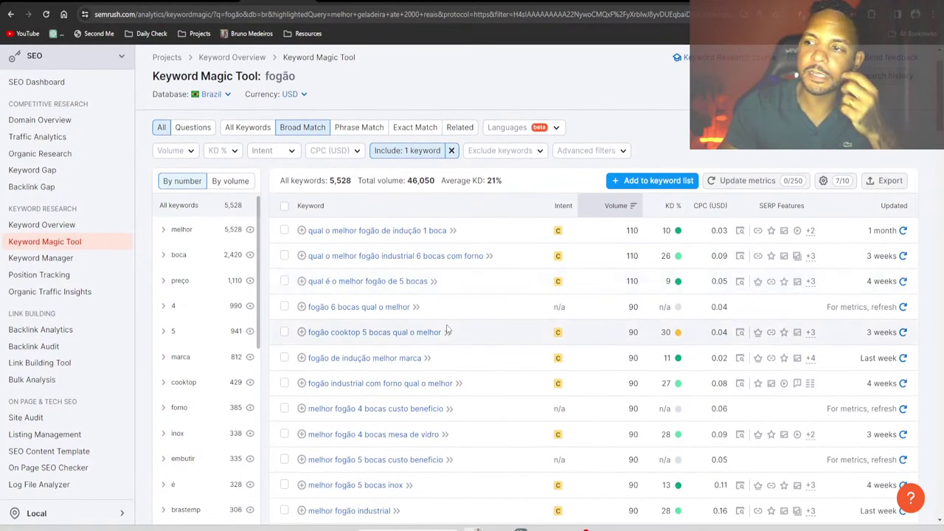
{"action": "left_click", "coordinate": [459, 332]}
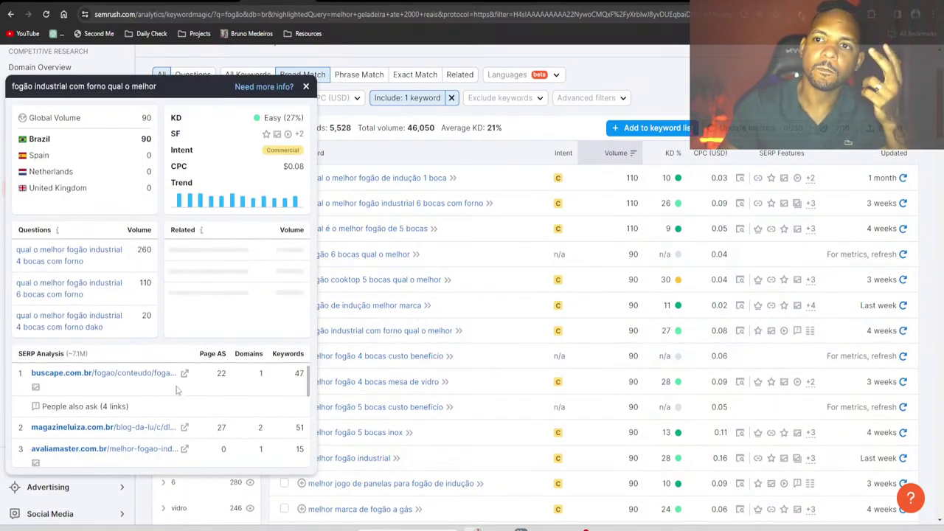
{"action": "scroll", "coordinate": [177, 391], "scroll_direction": "down", "scroll_amount": 5}
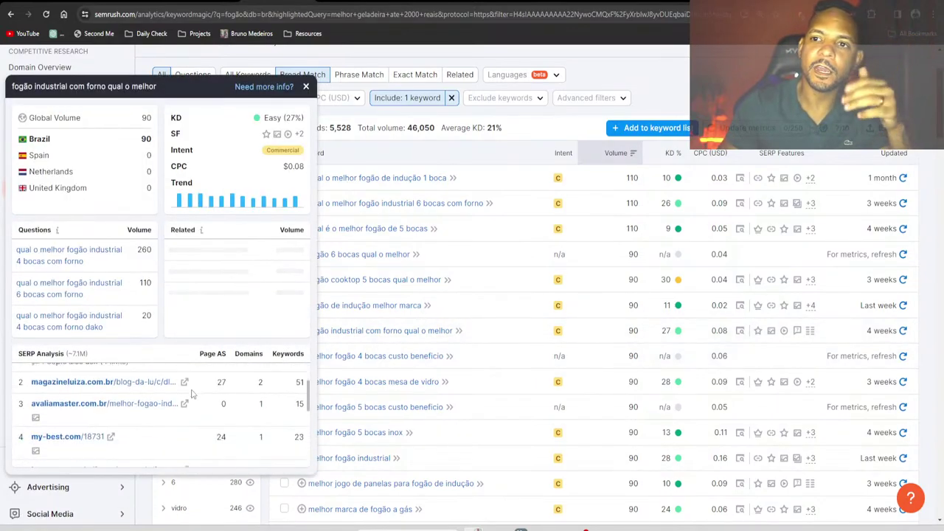
{"action": "left_click", "coordinate": [147, 499]}
{"action": "scroll", "coordinate": [461, 360], "scroll_direction": "down", "scroll_amount": 3}
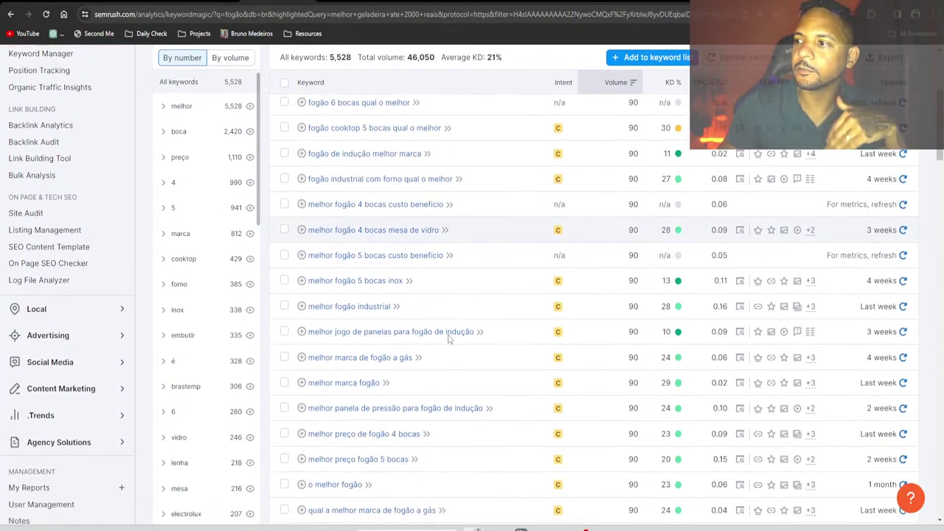
Browse the lower-volume fogão keywords further down the list and check the overview of "fogão elétrico 1 boca qual o melhor"
{"action": "scroll", "coordinate": [448, 338], "scroll_direction": "down", "scroll_amount": 3}
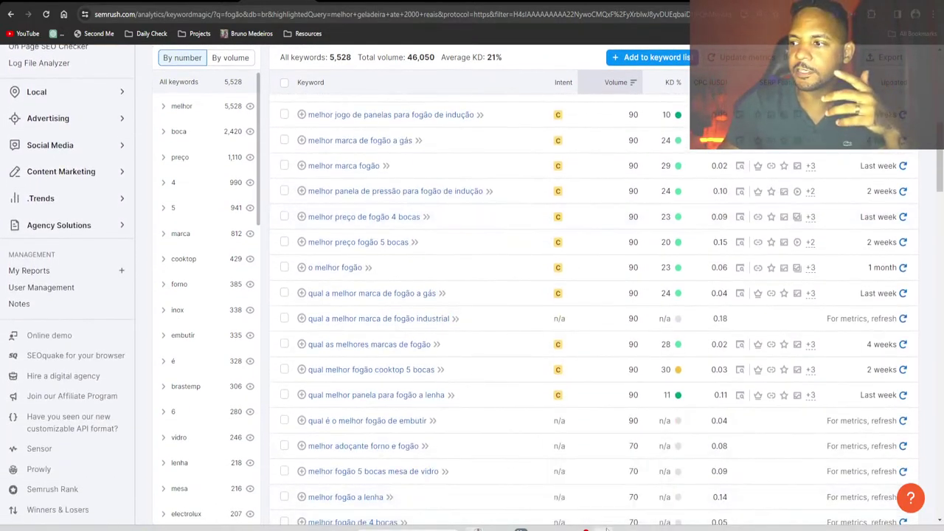
{"action": "left_click", "coordinate": [603, 528]}
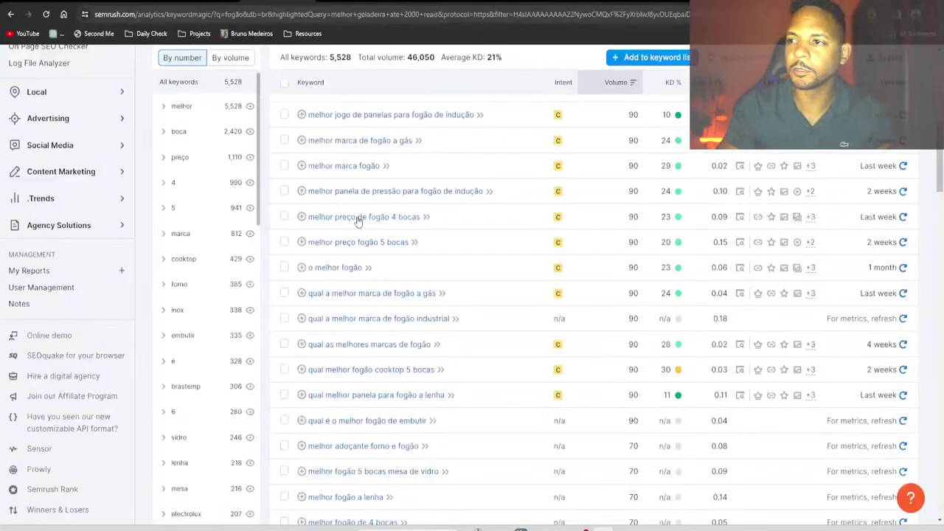
{"action": "scroll", "coordinate": [467, 336], "scroll_direction": "down", "scroll_amount": 2}
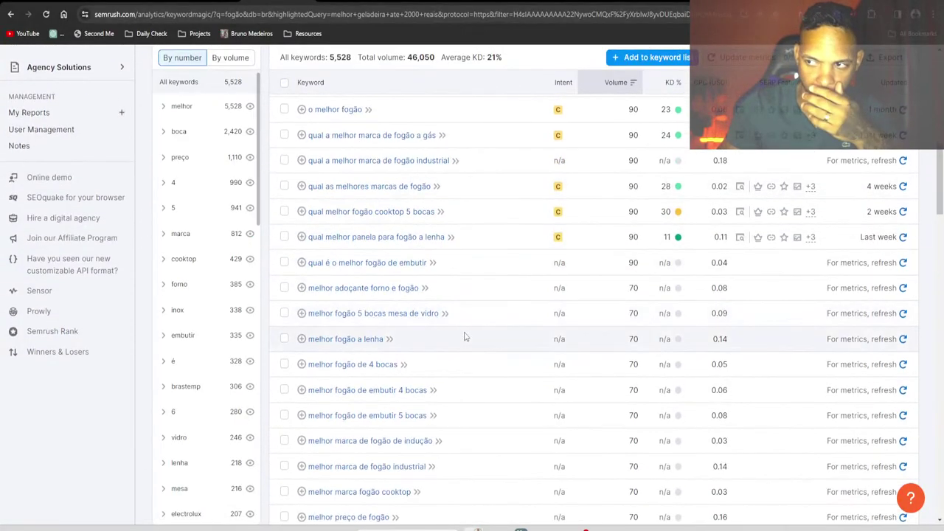
{"action": "scroll", "coordinate": [468, 335], "scroll_direction": "down", "scroll_amount": 5}
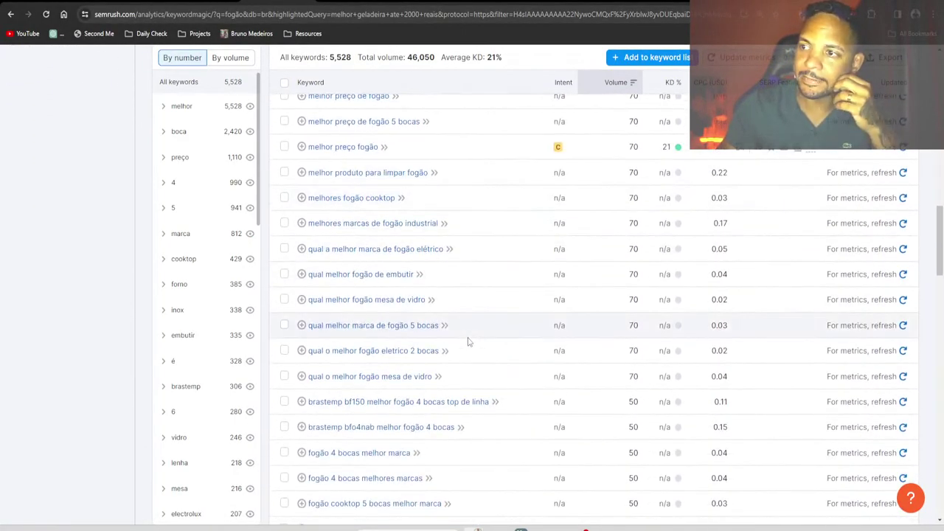
{"action": "scroll", "coordinate": [467, 341], "scroll_direction": "down", "scroll_amount": 4}
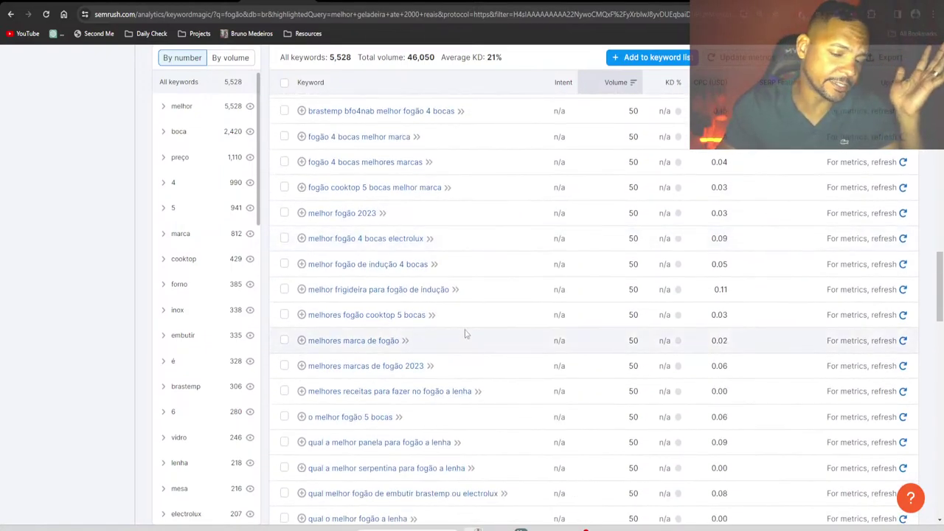
{"action": "scroll", "coordinate": [465, 336], "scroll_direction": "down", "scroll_amount": 1}
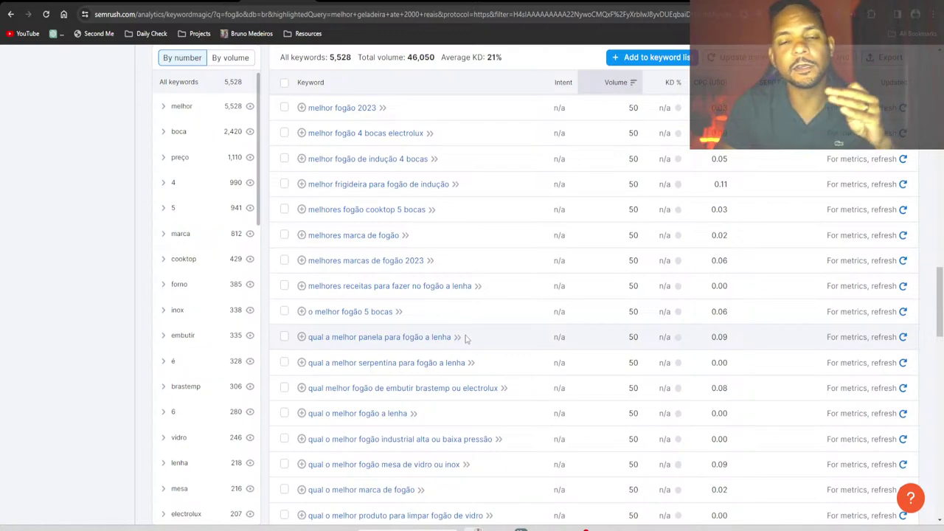
{"action": "scroll", "coordinate": [464, 339], "scroll_direction": "down", "scroll_amount": 1}
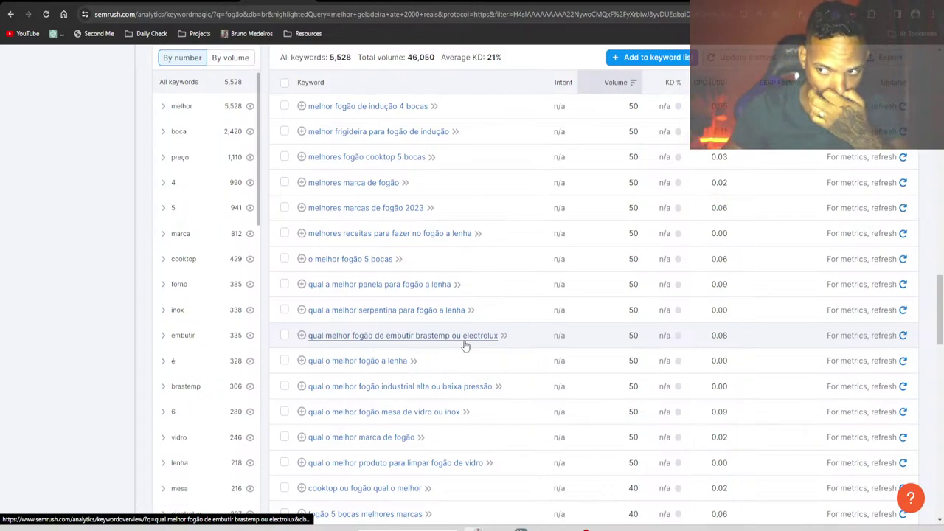
{"action": "scroll", "coordinate": [465, 346], "scroll_direction": "down", "scroll_amount": 10}
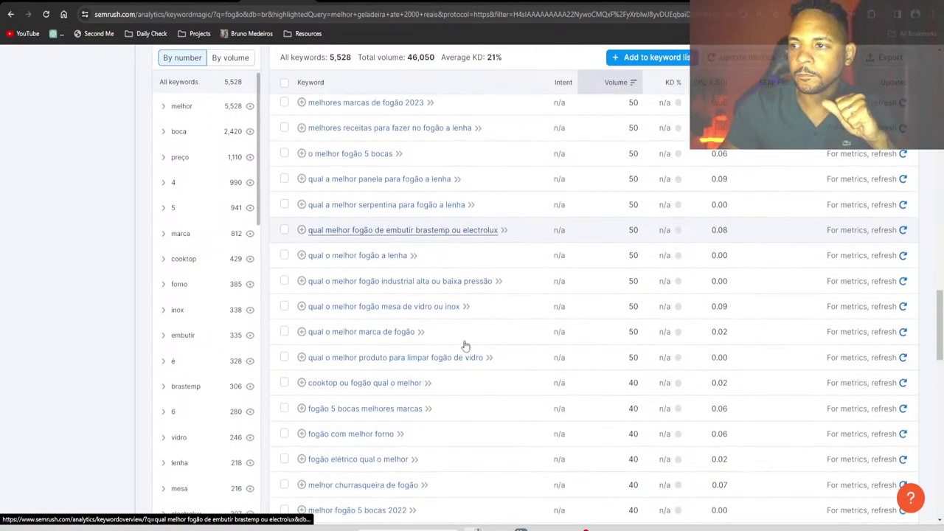
{"action": "scroll", "coordinate": [464, 355], "scroll_direction": "down", "scroll_amount": 3}
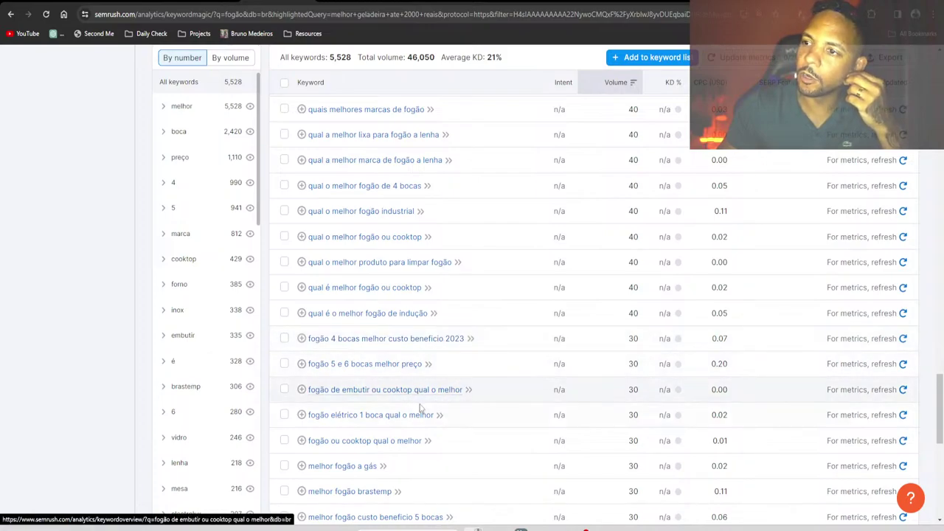
{"action": "left_click", "coordinate": [440, 418]}
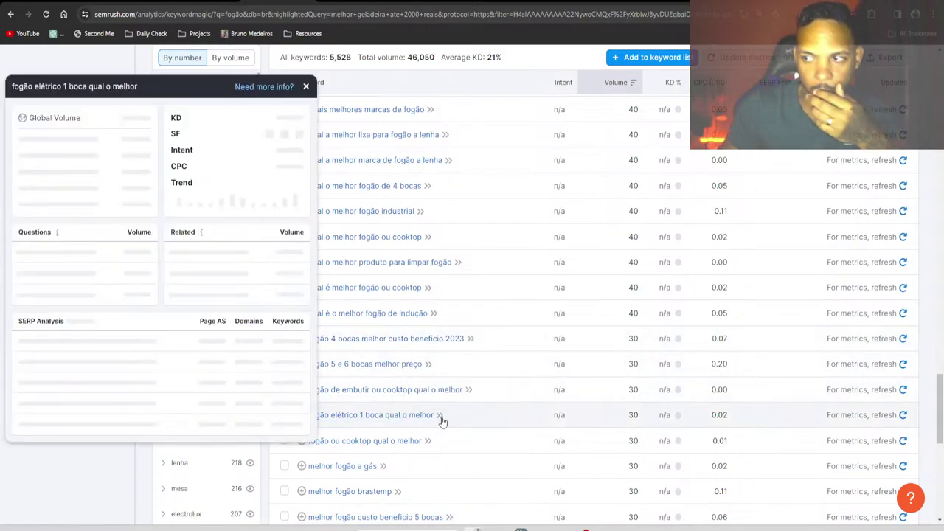
{"action": "left_click", "coordinate": [11, 468]}
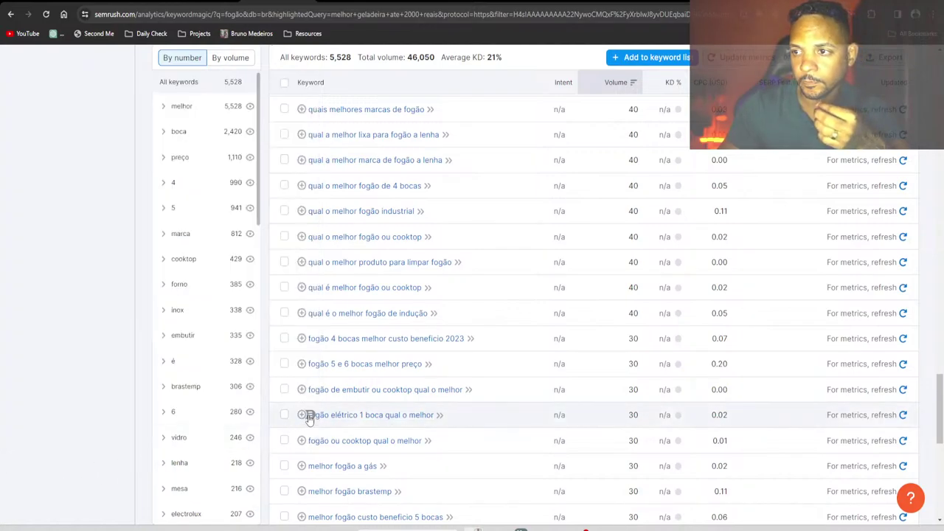
Search Google for "fogão elétrico 1 boca qual o melhor", examine the ranking sites and return to the Semrush keyword list
{"action": "left_click_drag", "start_coordinate": [310, 413], "coordinate": [434, 415]}
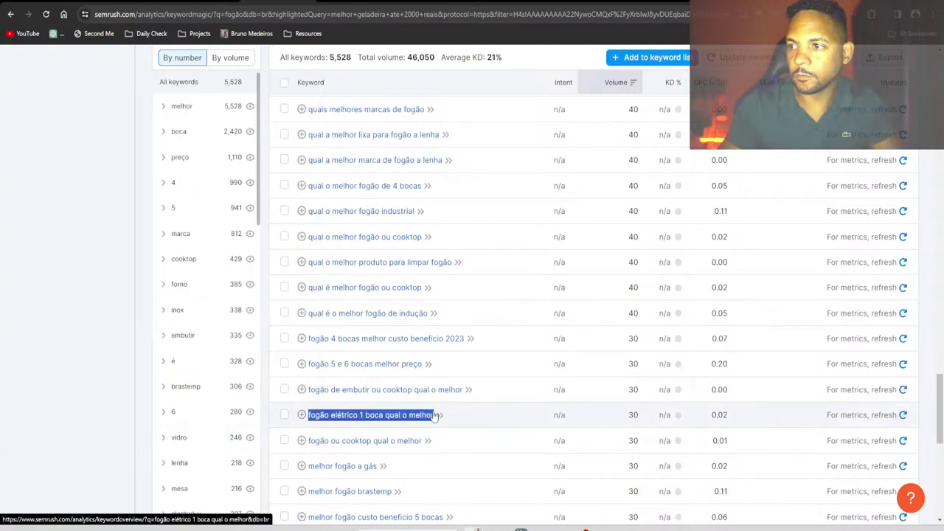
{"action": "key", "text": "ctrl+c"}
{"action": "key", "text": "ctrl+t"}
{"action": "key", "text": "ctrl+v"}
{"action": "key", "text": "Return"}
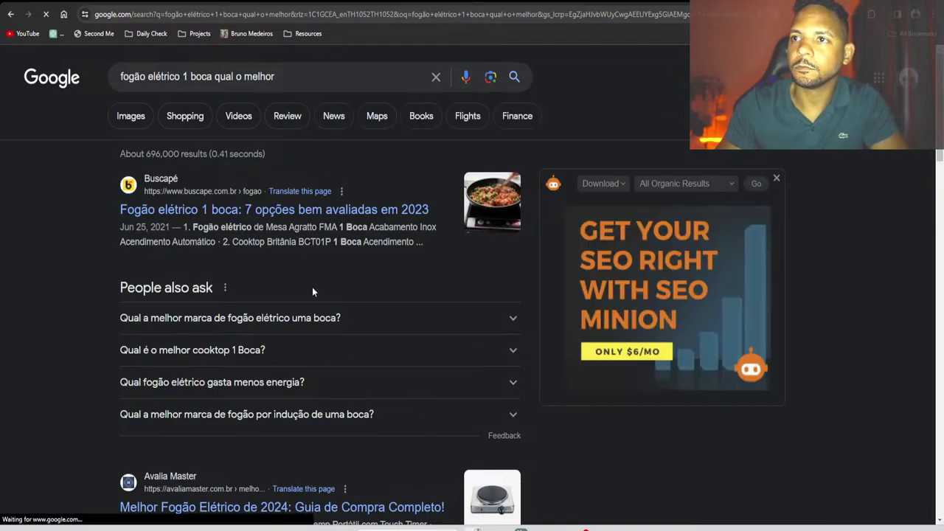
{"action": "scroll", "coordinate": [312, 292], "scroll_direction": "down", "scroll_amount": 10}
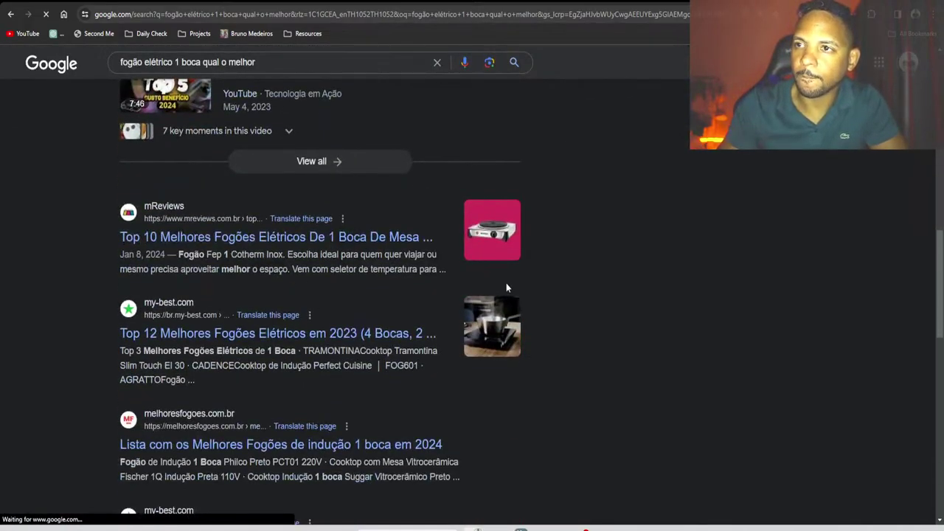
{"action": "scroll", "coordinate": [472, 279], "scroll_direction": "down", "scroll_amount": 2}
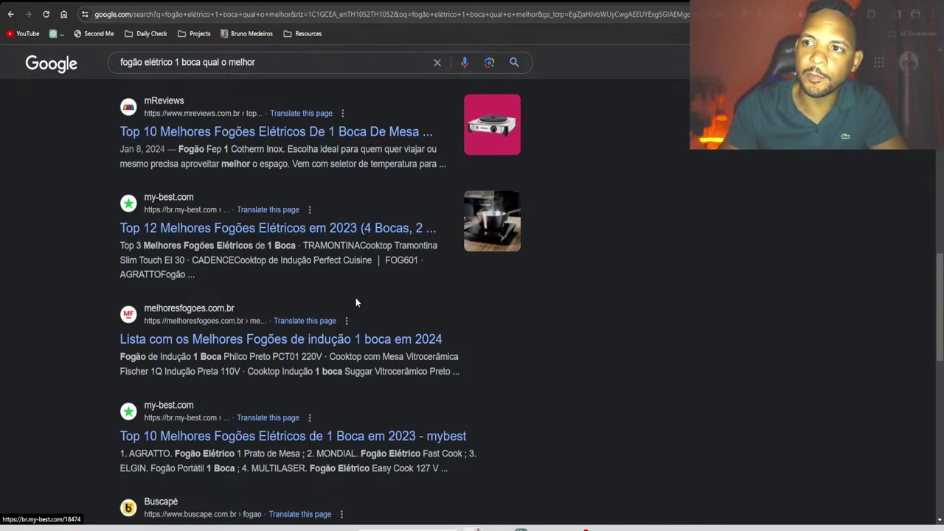
{"action": "scroll", "coordinate": [364, 310], "scroll_direction": "down", "scroll_amount": 9}
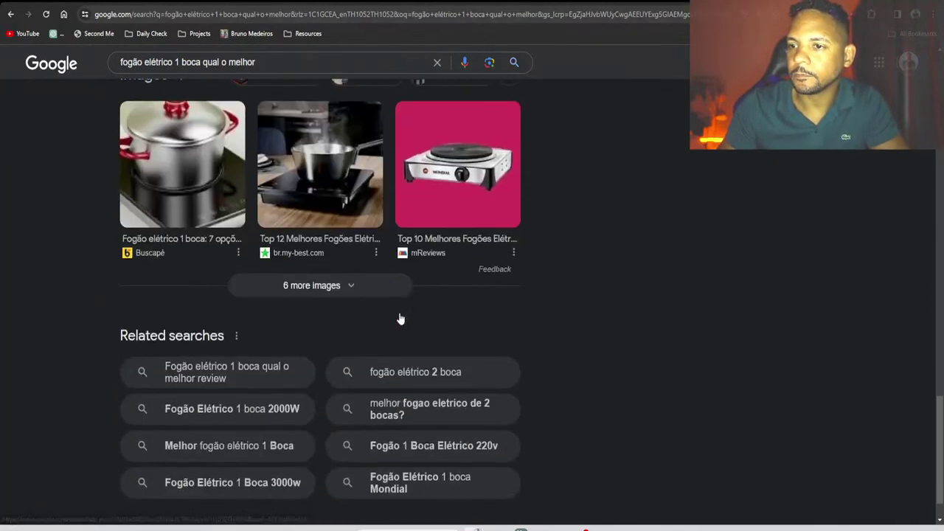
{"action": "scroll", "coordinate": [401, 318], "scroll_direction": "down", "scroll_amount": 1}
{"action": "key", "text": "ctrl+Tab"}
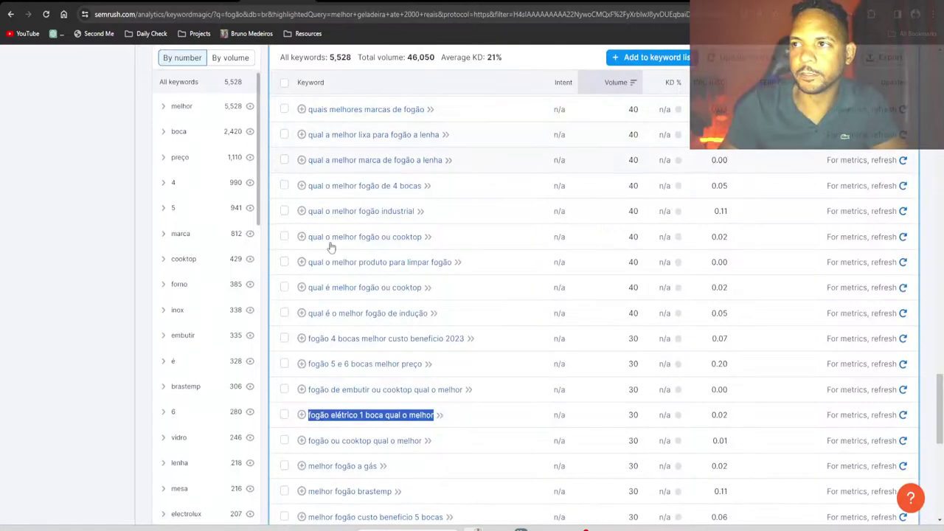
Switch to the Notepad niche notes and go over the products listed under "1. Eletrodomésticos"
{"action": "mouse_move", "coordinate": [520, 528]}
{"action": "left_click", "coordinate": [572, 497]}
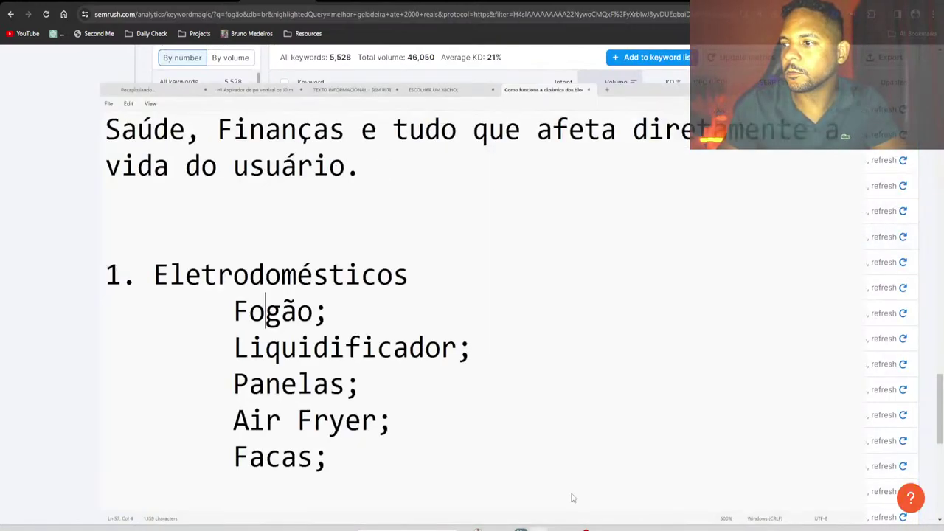
{"action": "left_click_drag", "start_coordinate": [165, 263], "coordinate": [204, 264]}
{"action": "left_click_drag", "start_coordinate": [180, 307], "coordinate": [360, 308]}
{"action": "left_click_drag", "start_coordinate": [183, 352], "coordinate": [177, 396]}
{"action": "left_click_drag", "start_coordinate": [203, 441], "coordinate": [223, 441]}
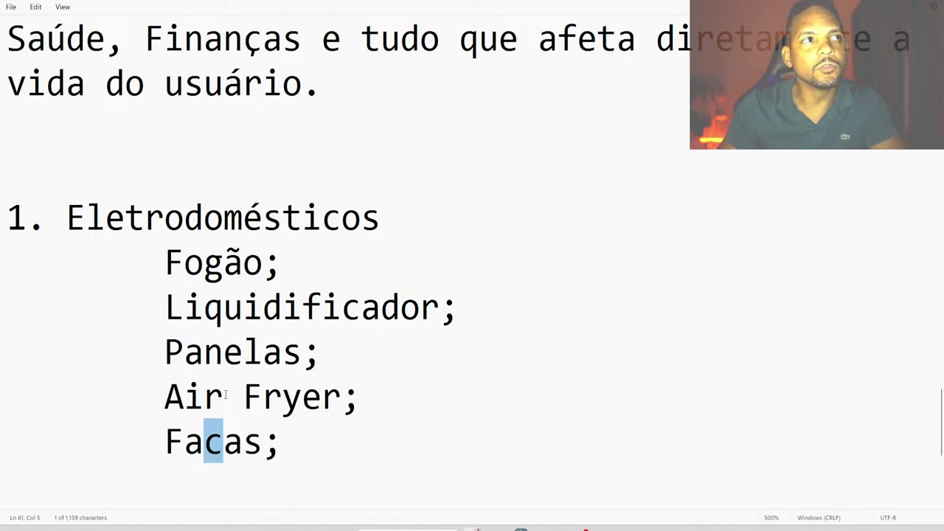
{"action": "left_click", "coordinate": [303, 432]}
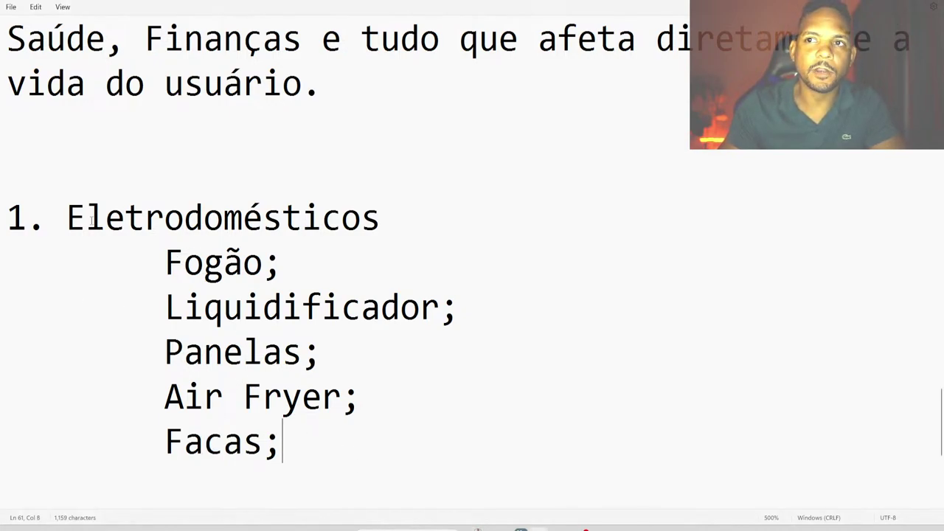
{"action": "left_click_drag", "start_coordinate": [86, 219], "coordinate": [107, 220]}
{"action": "left_click", "coordinate": [458, 211]}
{"action": "type", "text": "- "}
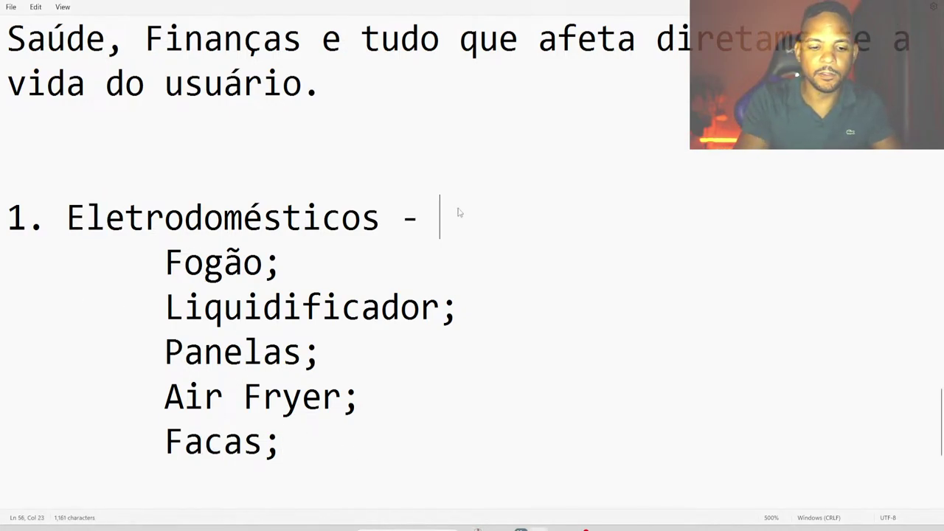
{"action": "type", "text": "Y"}
{"action": "key", "text": "BackSpace"}
{"action": "key", "text": "BackSpace"}
{"action": "key", "text": "BackSpace"}
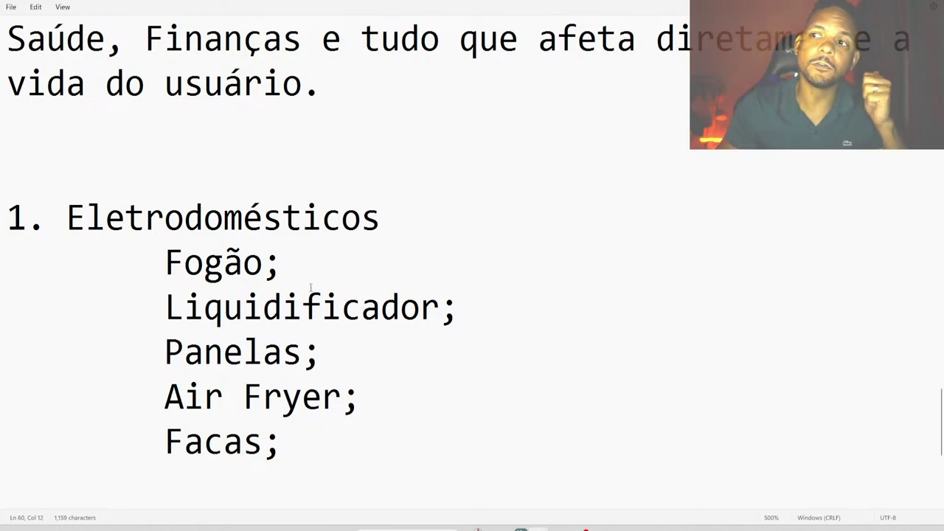
Review the appliance sub-niches from Fogão to Facas and the notes above them on Produtos disponíveis and Concorrência
{"action": "left_click", "coordinate": [264, 258]}
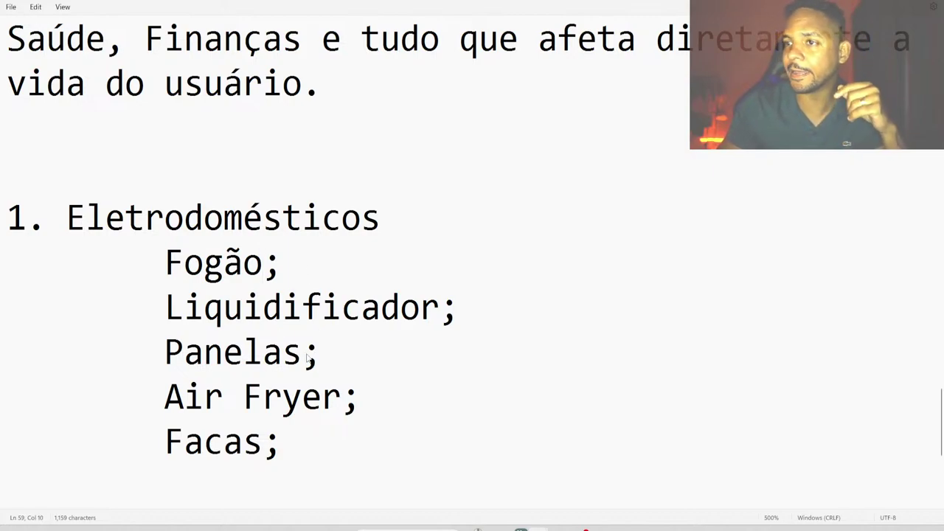
{"action": "left_click_drag", "start_coordinate": [308, 358], "coordinate": [258, 351]}
{"action": "left_click", "coordinate": [201, 351]}
{"action": "left_click_drag", "start_coordinate": [166, 397], "coordinate": [230, 417]}
{"action": "left_click_drag", "start_coordinate": [165, 441], "coordinate": [244, 441]}
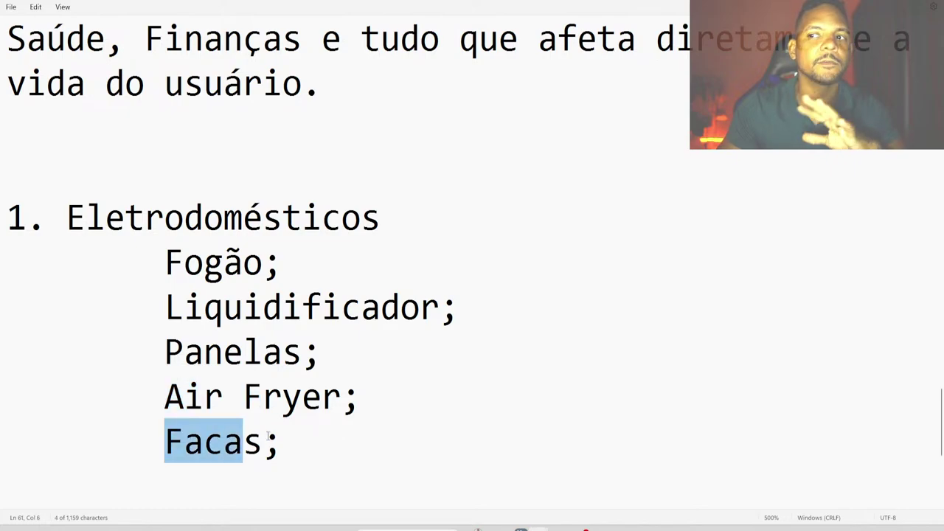
{"action": "left_click", "coordinate": [265, 441]}
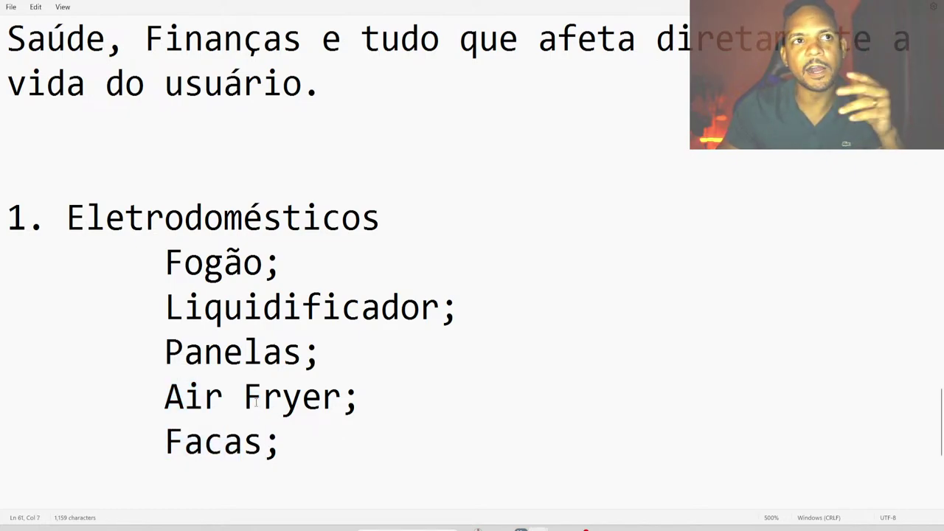
{"action": "left_click_drag", "start_coordinate": [191, 243], "coordinate": [262, 396]}
{"action": "left_click", "coordinate": [343, 359]}
{"action": "scroll", "coordinate": [318, 357], "scroll_direction": "up", "scroll_amount": 15}
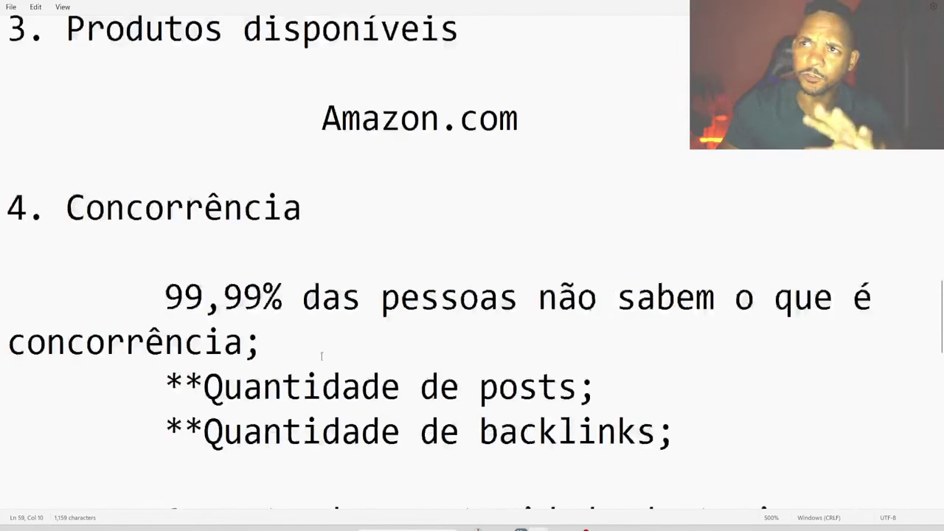
{"action": "scroll", "coordinate": [316, 369], "scroll_direction": "down", "scroll_amount": 10}
{"action": "scroll", "coordinate": [312, 373], "scroll_direction": "up", "scroll_amount": 3}
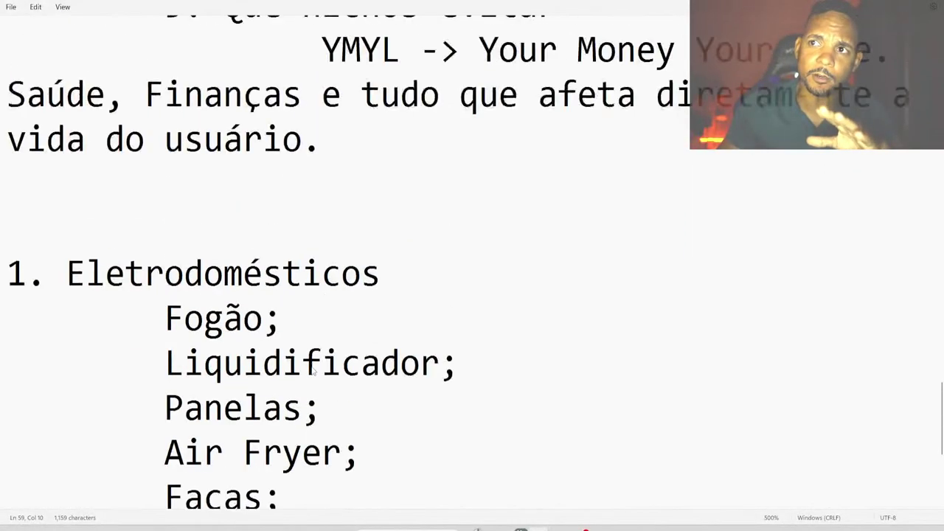
{"action": "scroll", "coordinate": [311, 375], "scroll_direction": "down", "scroll_amount": 1}
{"action": "scroll", "coordinate": [310, 376], "scroll_direction": "down", "scroll_amount": 3}
{"action": "scroll", "coordinate": [351, 408], "scroll_direction": "up", "scroll_amount": 3}
Add the heading "2. Hobbies" below the Eletrodomésticos list, leaving a blank line between them, and start an indented line beneath it
{"action": "left_click", "coordinate": [352, 408]}
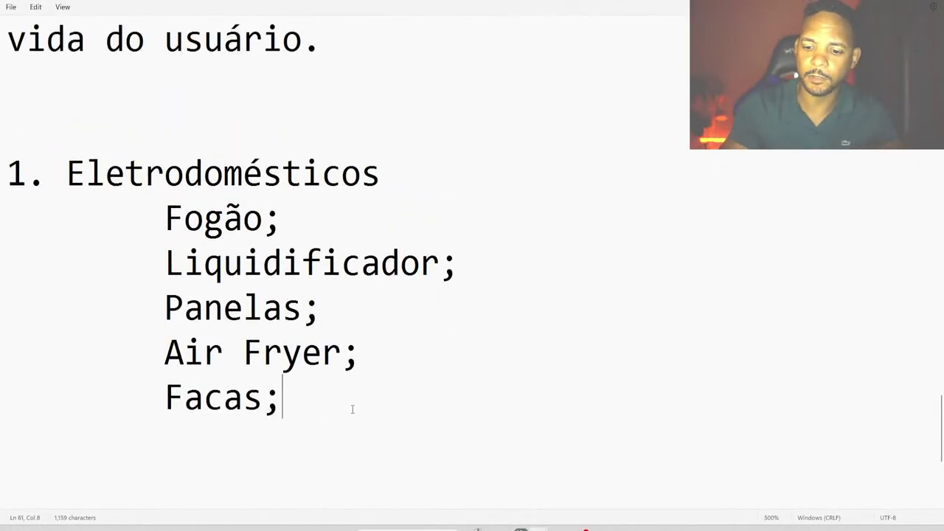
{"action": "key", "text": "Return"}
{"action": "key", "text": "Return"}
{"action": "type", "text": "2."}
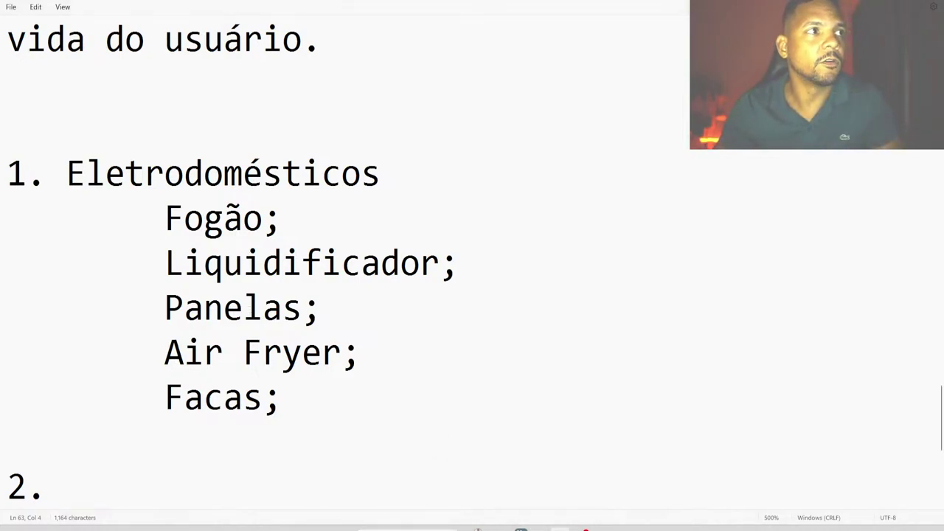
{"action": "key", "text": "shift+Home"}
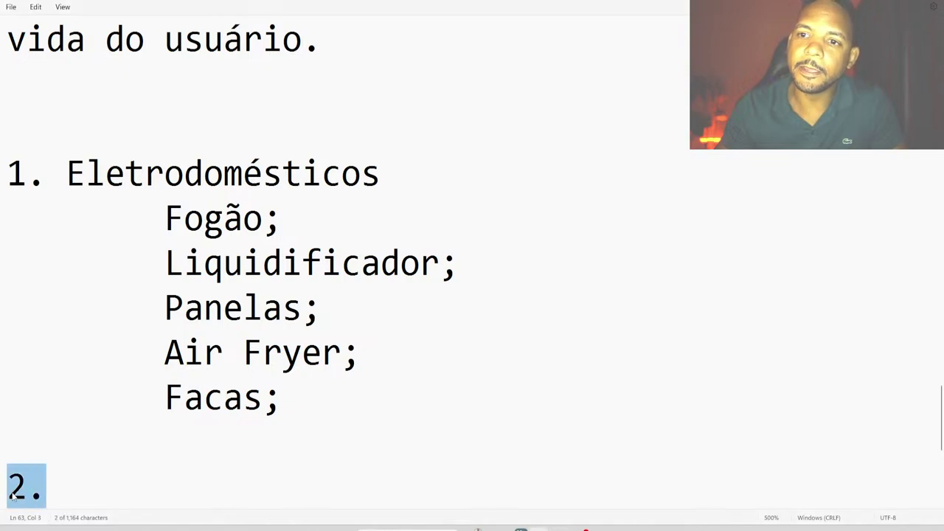
{"action": "type", "text": "2. Hobbies"}
{"action": "scroll", "coordinate": [221, 484], "scroll_direction": "down", "scroll_amount": 1}
{"action": "key", "text": "Return"}
{"action": "key", "text": "Tab"}
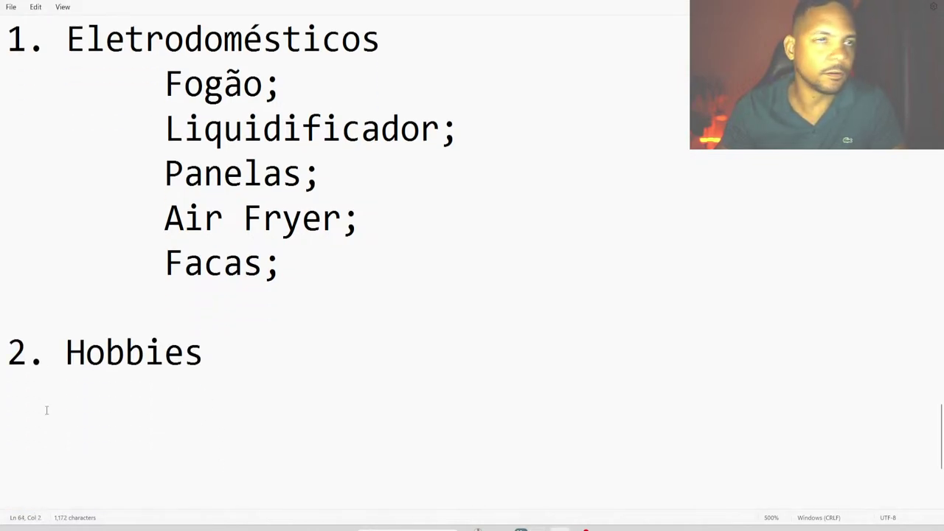
List "Board games;", "Drones;", "Instrumentos musicais;" and "Barraca de camping;" under Hobbies, all aligned at one indent level
{"action": "type", "text": "Board games; \t\tDrones; \t\tInstrumentos musicais; \t\tBarraca de camping;"}
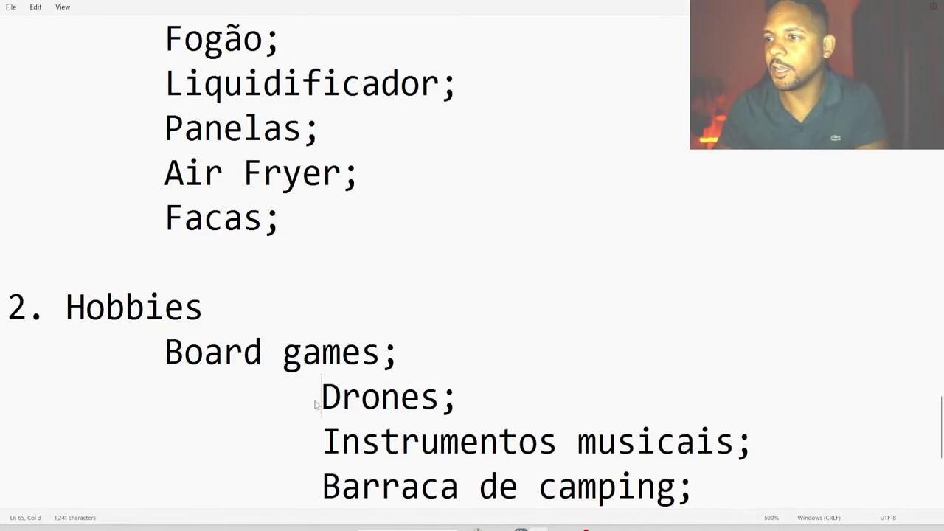
{"action": "key", "text": "BackSpace"}
{"action": "left_click", "coordinate": [322, 441]}
{"action": "key", "text": "BackSpace"}
{"action": "left_click", "coordinate": [320, 483]}
{"action": "key", "text": "BackSpace"}
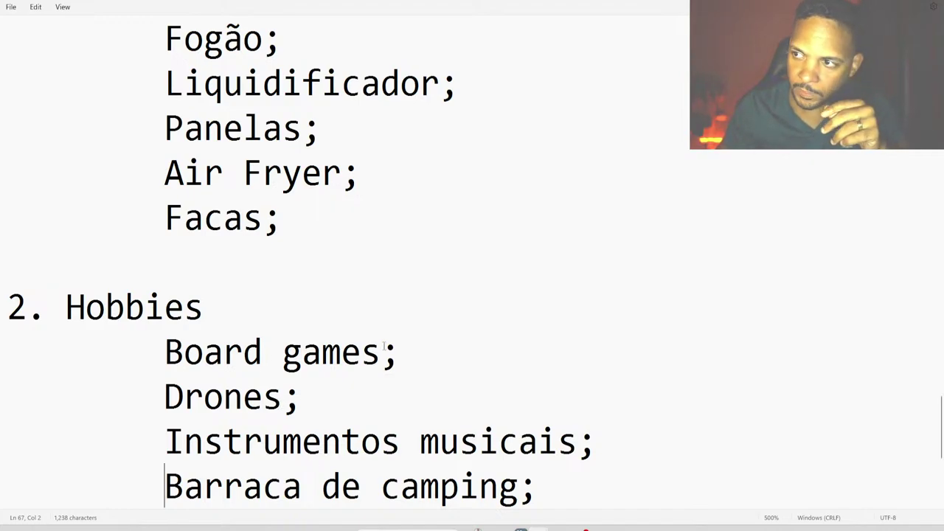
Switch to Semrush and search the Keyword Magic Tool for "jogo de tabuleiro", keeping the existing include-keyword filter
{"action": "left_click_drag", "start_coordinate": [382, 353], "coordinate": [183, 353]}
{"action": "key", "text": "alt+Tab"}
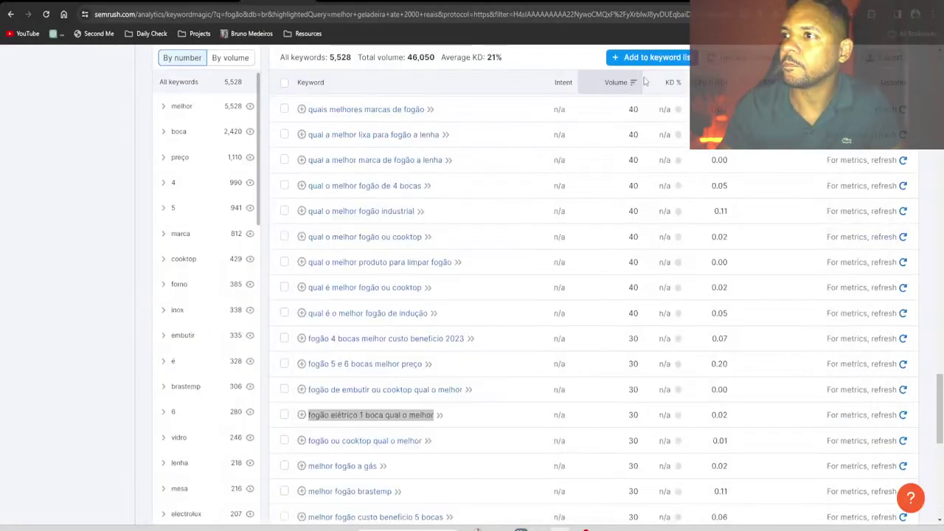
{"action": "scroll", "coordinate": [376, 213], "scroll_direction": "up", "scroll_amount": 10}
{"action": "scroll", "coordinate": [376, 219], "scroll_direction": "up", "scroll_amount": 10}
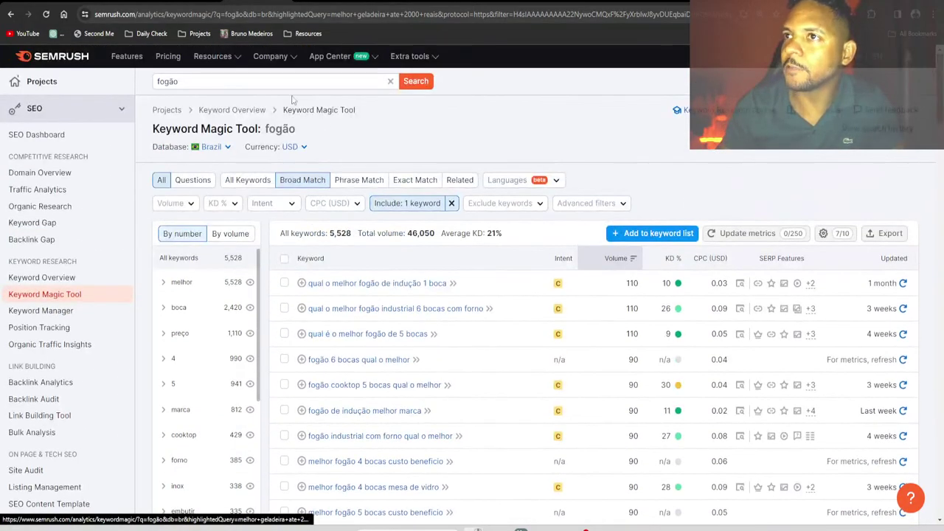
{"action": "double_click", "coordinate": [221, 83]}
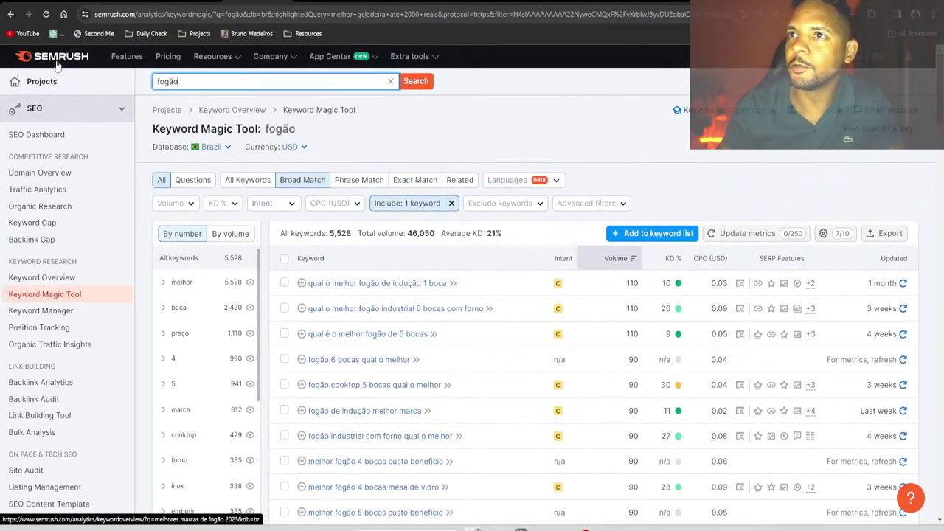
{"action": "type", "text": "jogo d"}
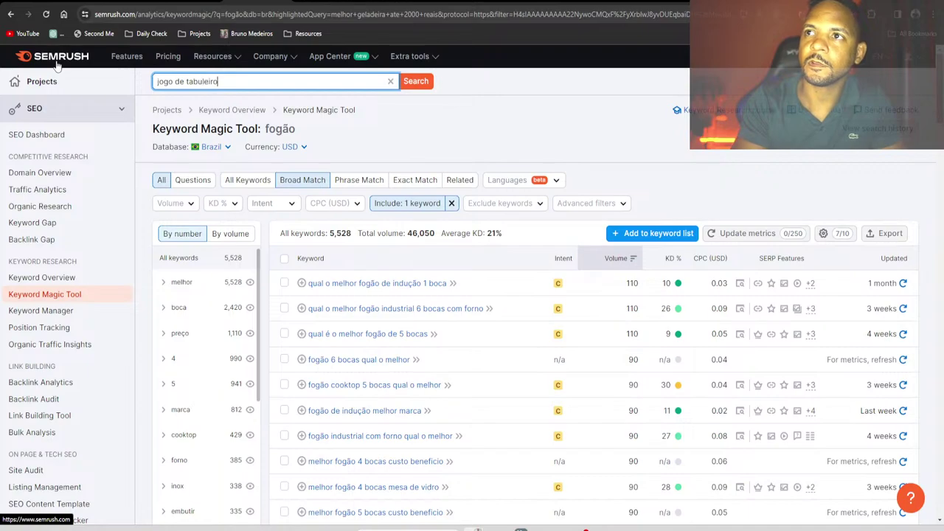
{"action": "type", "text": "e tabuleiro"}
{"action": "key", "text": "Return"}
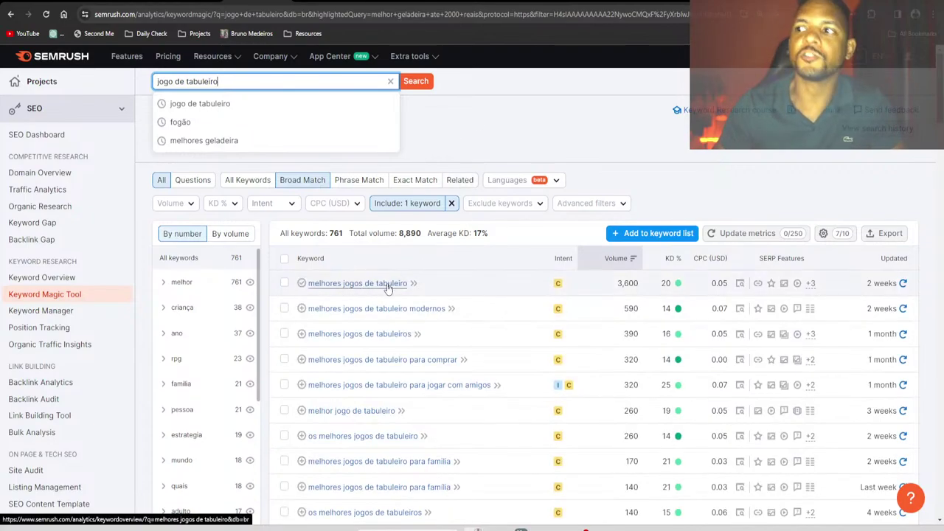
Inspect the keyword summary and SERP analysis of "melhores jogos de tabuleiro", then close that summary
{"action": "left_click", "coordinate": [414, 283]}
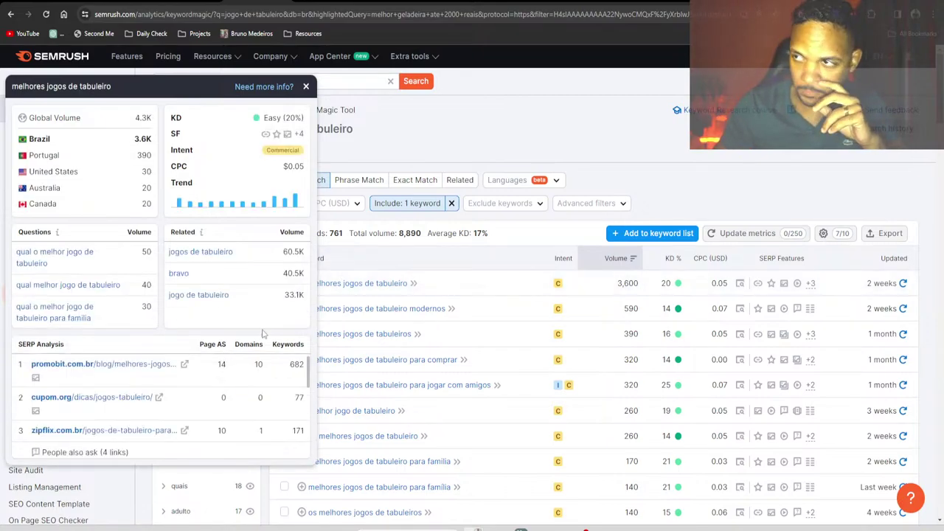
{"action": "scroll", "coordinate": [224, 371], "scroll_direction": "down", "scroll_amount": 3}
{"action": "scroll", "coordinate": [223, 379], "scroll_direction": "down", "scroll_amount": 1}
{"action": "left_click", "coordinate": [541, 157]}
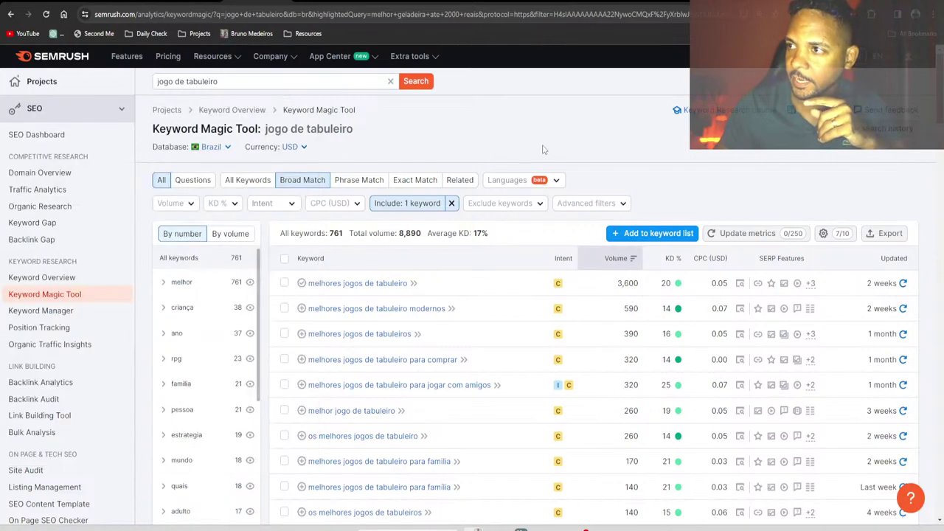
Review the board game keyword list for variations, checking their search volume and keyword difficulty
{"action": "scroll", "coordinate": [505, 289], "scroll_direction": "down", "scroll_amount": 2}
{"action": "scroll", "coordinate": [505, 290], "scroll_direction": "down", "scroll_amount": 1}
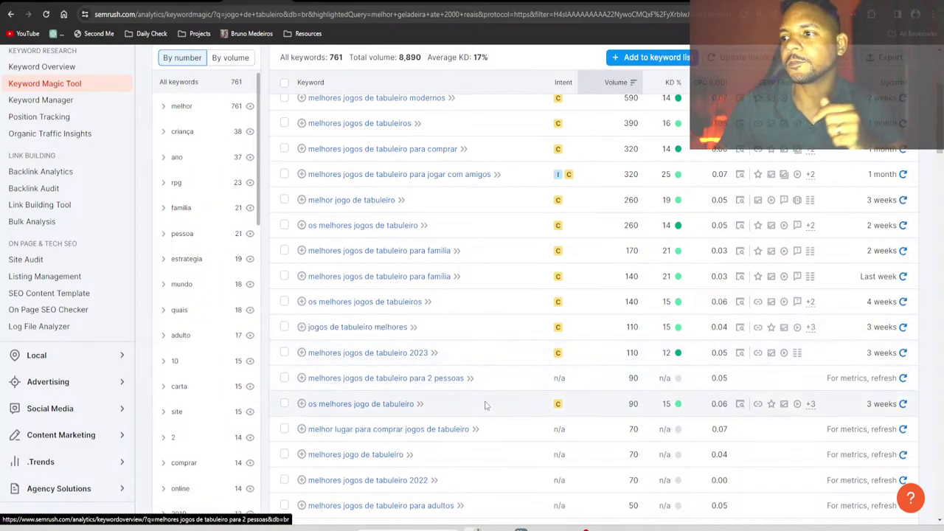
{"action": "scroll", "coordinate": [484, 402], "scroll_direction": "down", "scroll_amount": 1}
{"action": "scroll", "coordinate": [445, 385], "scroll_direction": "down", "scroll_amount": 1}
{"action": "scroll", "coordinate": [446, 384], "scroll_direction": "down", "scroll_amount": 1}
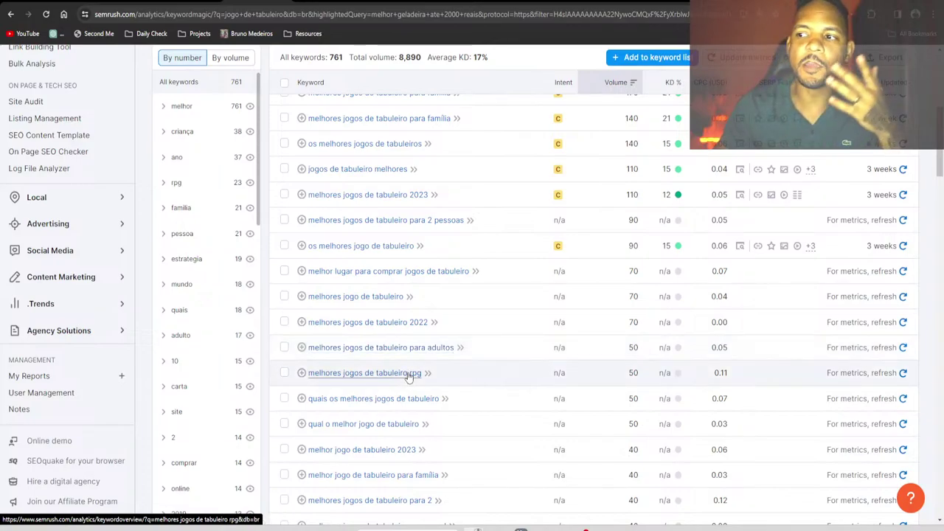
{"action": "scroll", "coordinate": [410, 376], "scroll_direction": "down", "scroll_amount": 1}
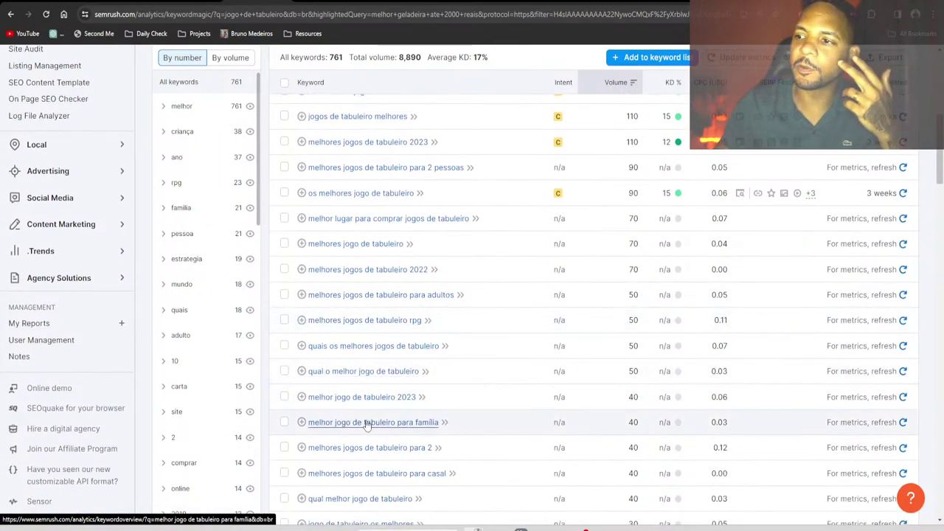
{"action": "scroll", "coordinate": [432, 424], "scroll_direction": "down", "scroll_amount": 1}
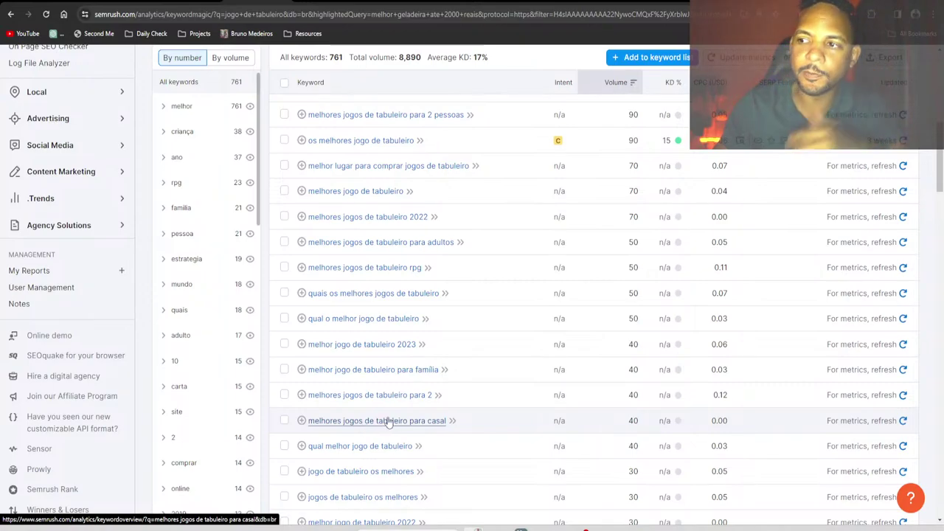
{"action": "scroll", "coordinate": [389, 422], "scroll_direction": "down", "scroll_amount": 3}
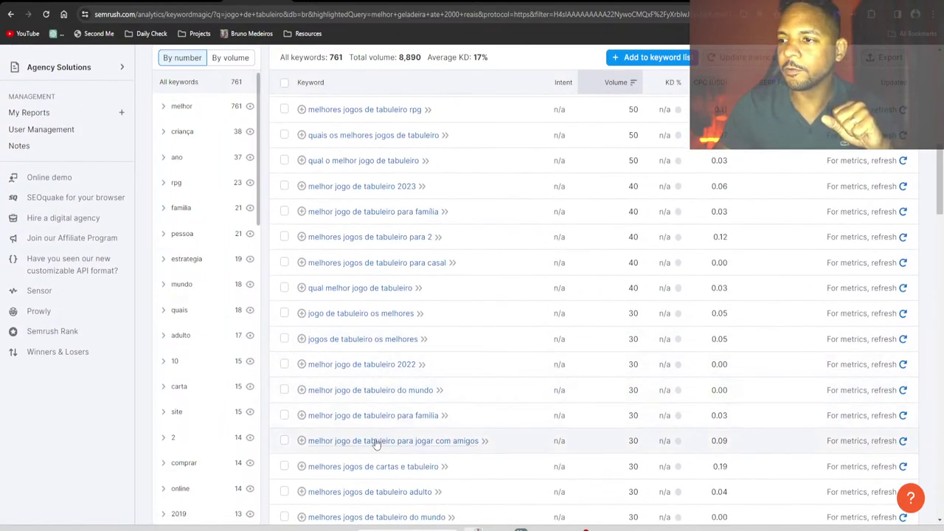
{"action": "scroll", "coordinate": [377, 441], "scroll_direction": "down", "scroll_amount": 2}
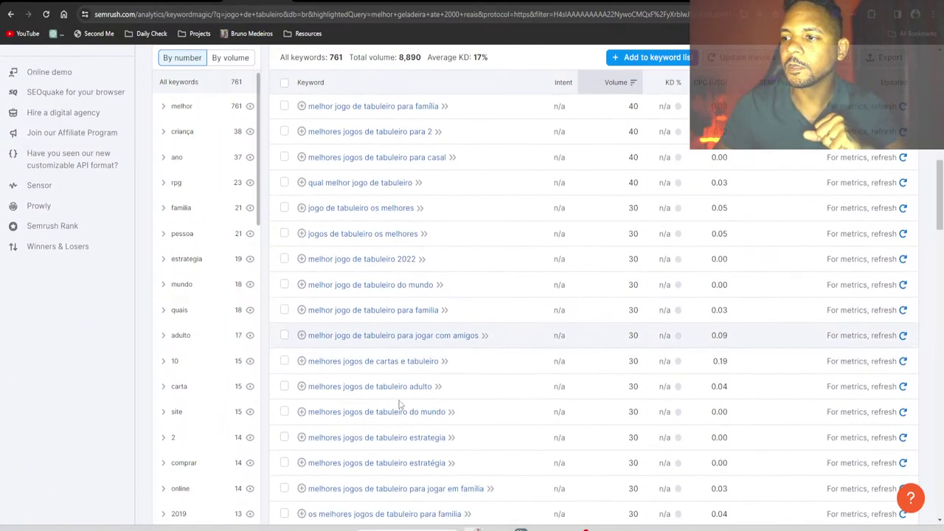
{"action": "scroll", "coordinate": [399, 405], "scroll_direction": "up", "scroll_amount": 8}
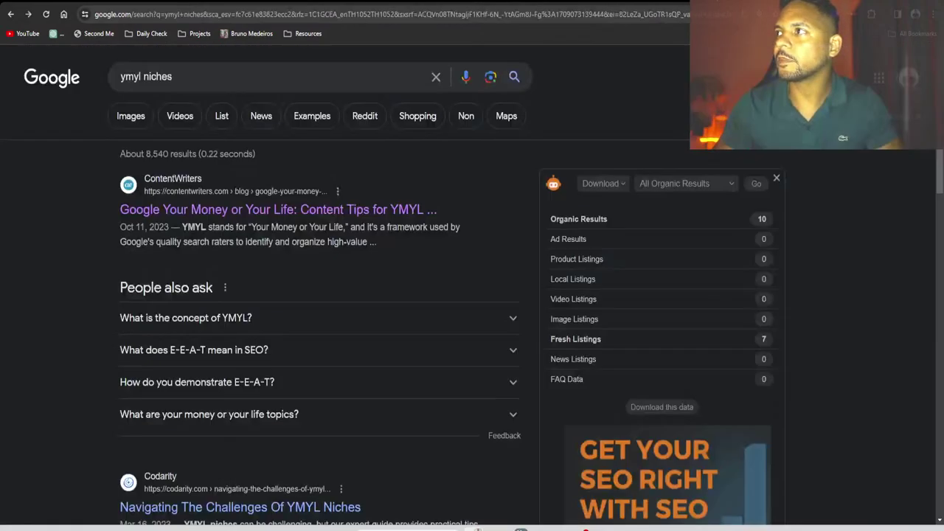
Go to the Amazon Brazil store and search it for "jogo de tabuleiro"
{"action": "left_click", "coordinate": [651, 13]}
{"action": "type", "text": "amazon"}
{"action": "key", "text": "Return"}
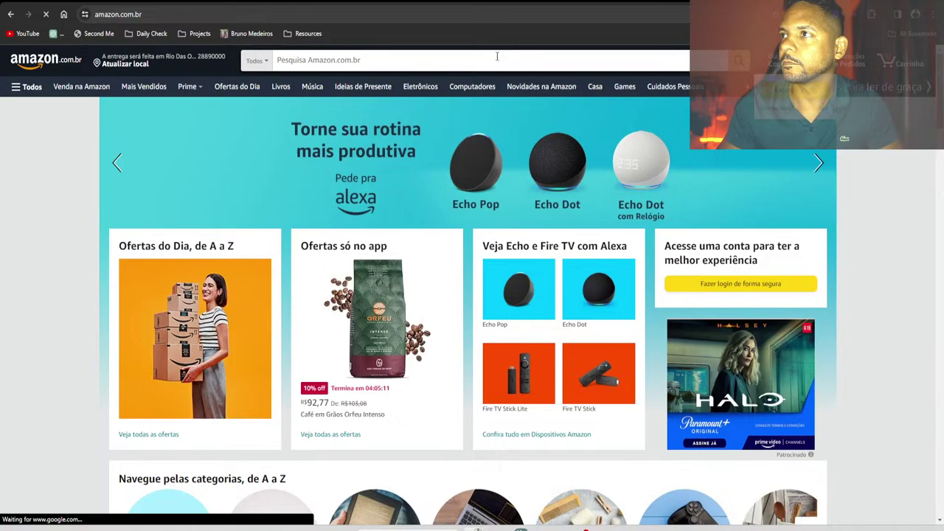
{"action": "left_click", "coordinate": [497, 60]}
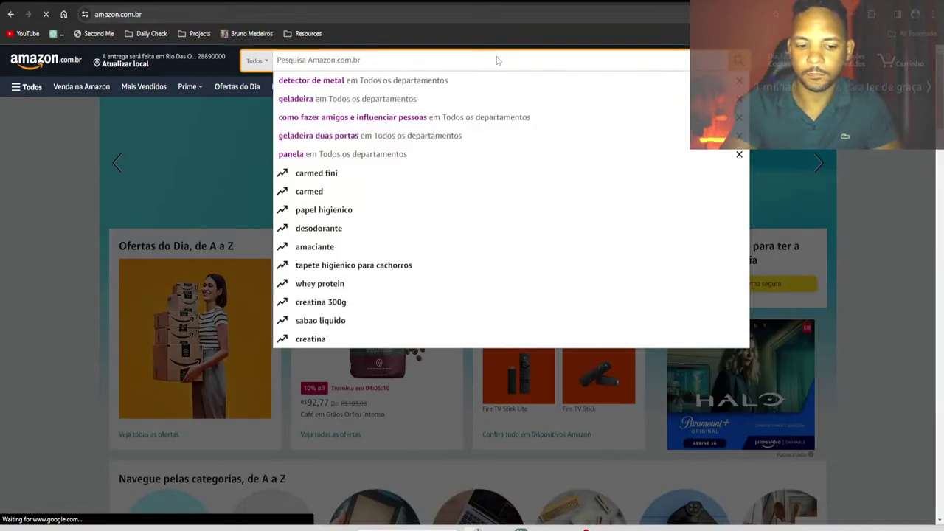
{"action": "type", "text": "jogo de tabuleiro"}
{"action": "key", "text": "Return"}
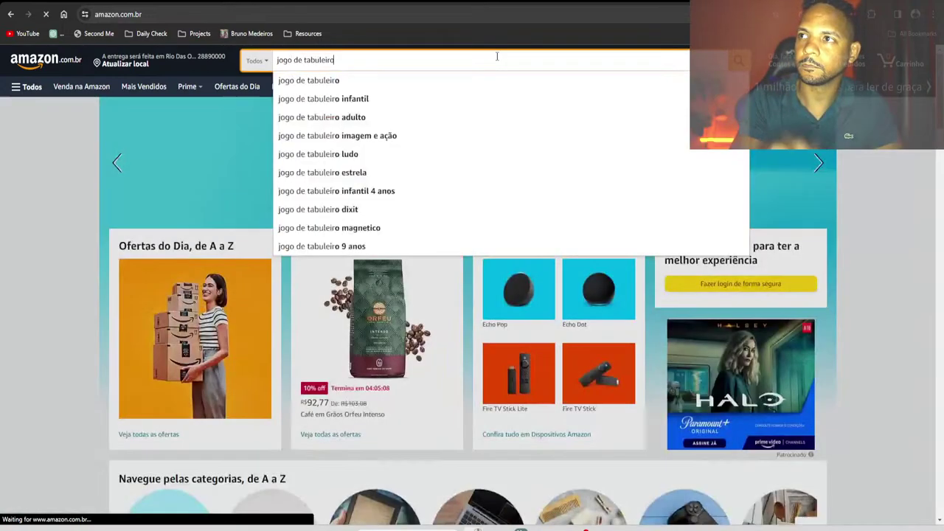
Examine the first page of board game results for product variety, prices, ratings and monthly purchases, down to the related searches
{"action": "scroll", "coordinate": [432, 219], "scroll_direction": "down", "scroll_amount": 1}
{"action": "scroll", "coordinate": [432, 219], "scroll_direction": "down", "scroll_amount": 5}
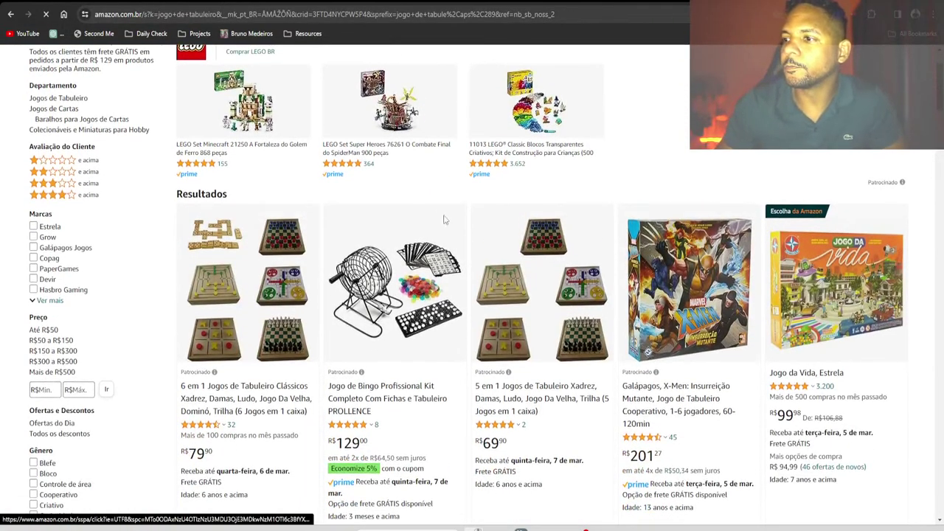
{"action": "scroll", "coordinate": [447, 233], "scroll_direction": "down", "scroll_amount": 6}
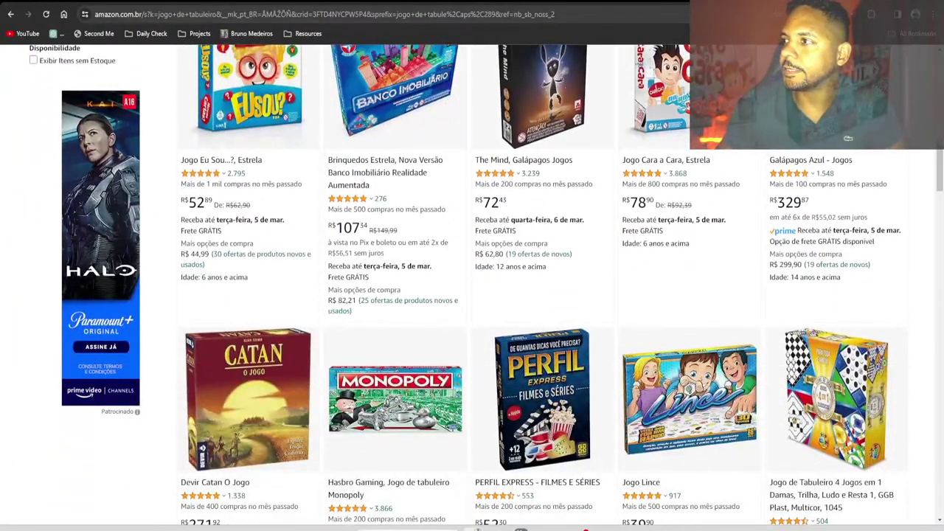
{"action": "scroll", "coordinate": [283, 189], "scroll_direction": "down", "scroll_amount": 4}
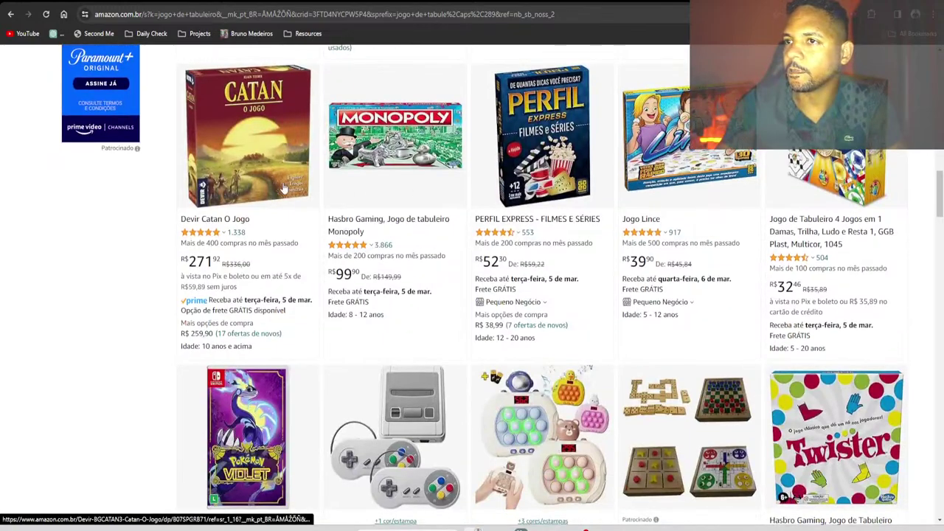
{"action": "scroll", "coordinate": [334, 188], "scroll_direction": "down", "scroll_amount": 4}
{"action": "scroll", "coordinate": [334, 188], "scroll_direction": "down", "scroll_amount": 4}
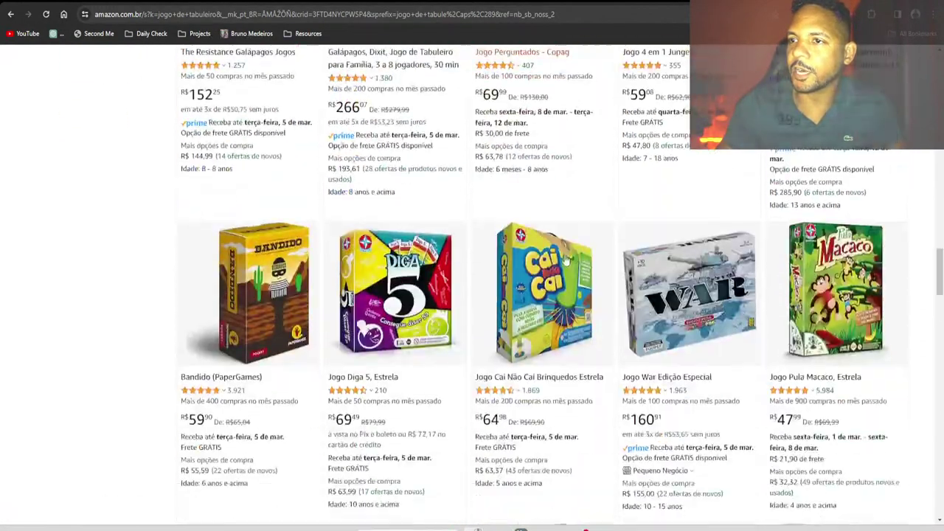
{"action": "scroll", "coordinate": [566, 260], "scroll_direction": "down", "scroll_amount": 5}
{"action": "scroll", "coordinate": [424, 235], "scroll_direction": "down", "scroll_amount": 3}
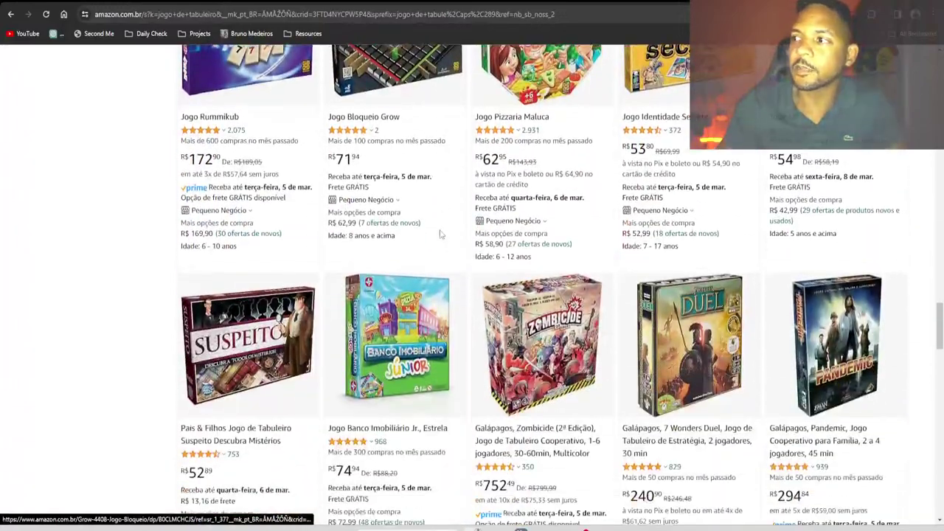
{"action": "scroll", "coordinate": [440, 236], "scroll_direction": "down", "scroll_amount": 2}
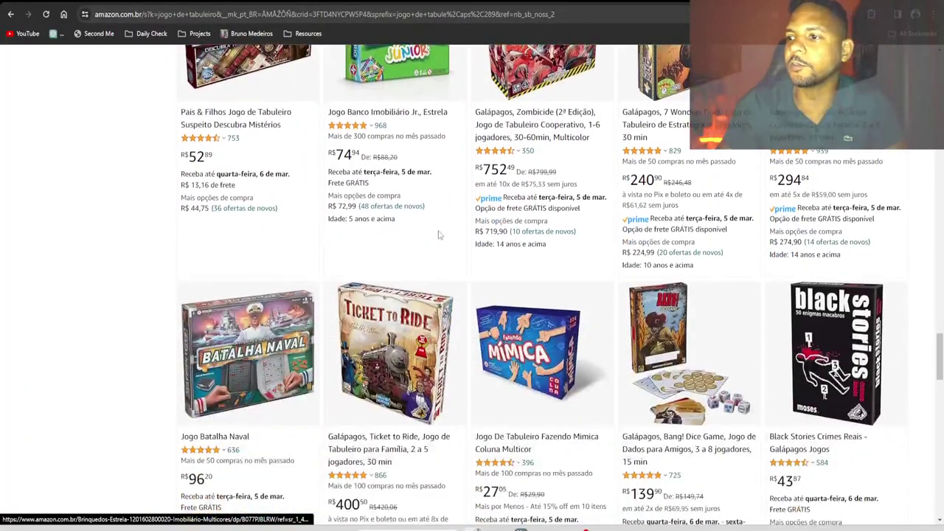
{"action": "scroll", "coordinate": [439, 235], "scroll_direction": "down", "scroll_amount": 2}
{"action": "scroll", "coordinate": [389, 333], "scroll_direction": "down", "scroll_amount": 4}
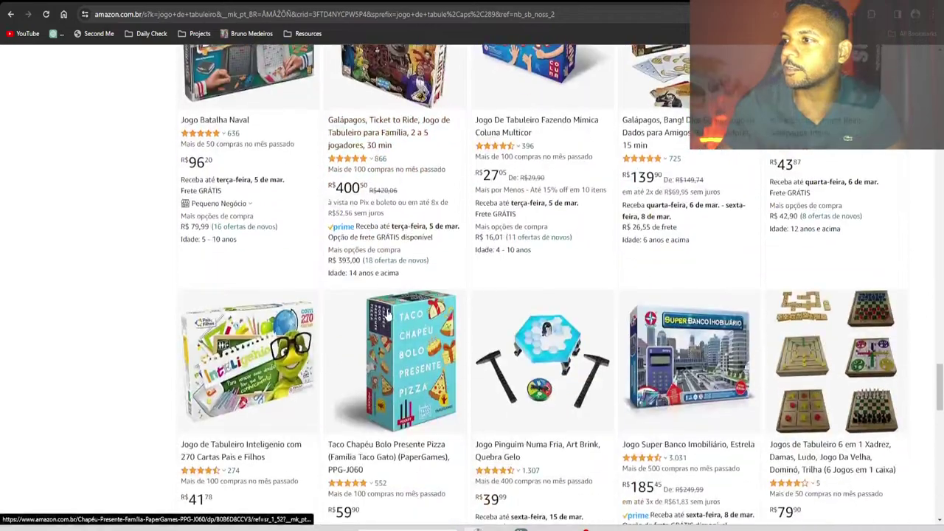
{"action": "scroll", "coordinate": [395, 278], "scroll_direction": "down", "scroll_amount": 5}
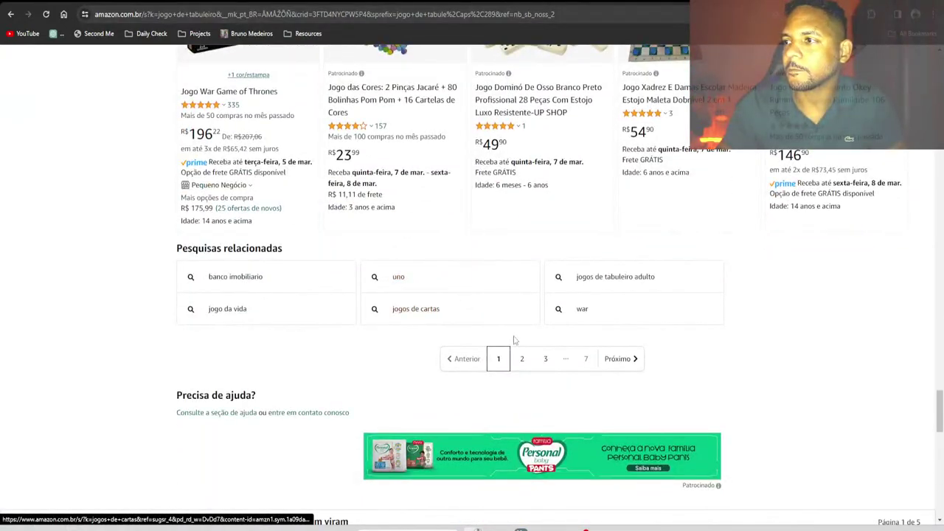
Go to page 3 of the board game results and examine the range of products and prices there
{"action": "left_click", "coordinate": [546, 359]}
{"action": "scroll", "coordinate": [489, 298], "scroll_direction": "down", "scroll_amount": 17}
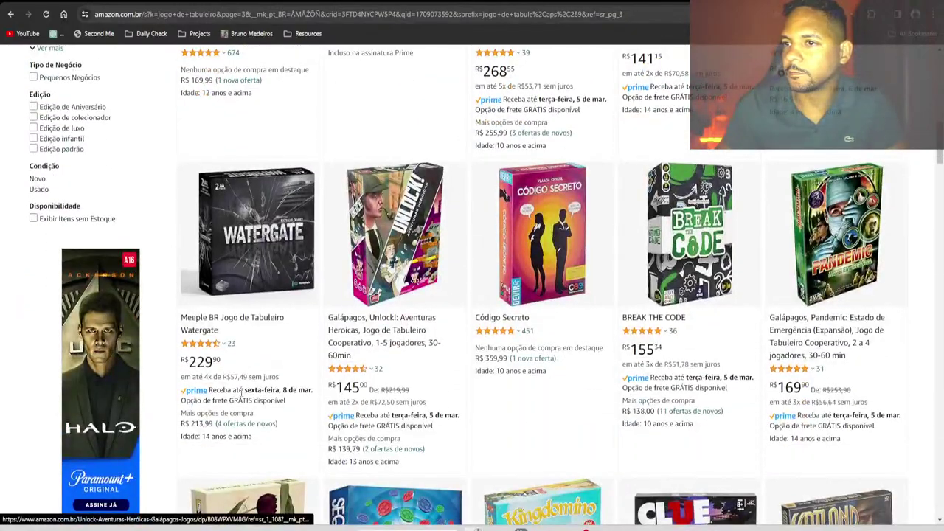
{"action": "scroll", "coordinate": [308, 342], "scroll_direction": "down", "scroll_amount": 6}
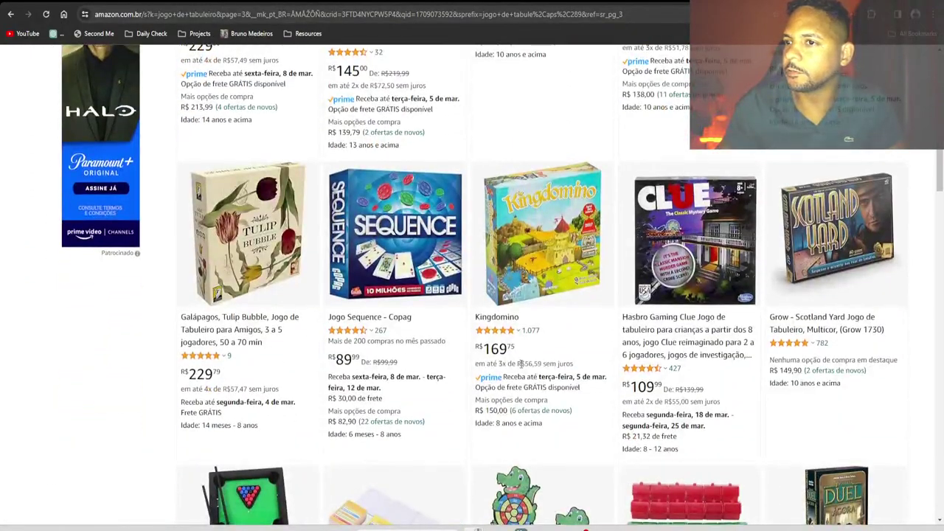
{"action": "scroll", "coordinate": [308, 342], "scroll_direction": "down", "scroll_amount": 10}
{"action": "scroll", "coordinate": [318, 290], "scroll_direction": "down", "scroll_amount": 11}
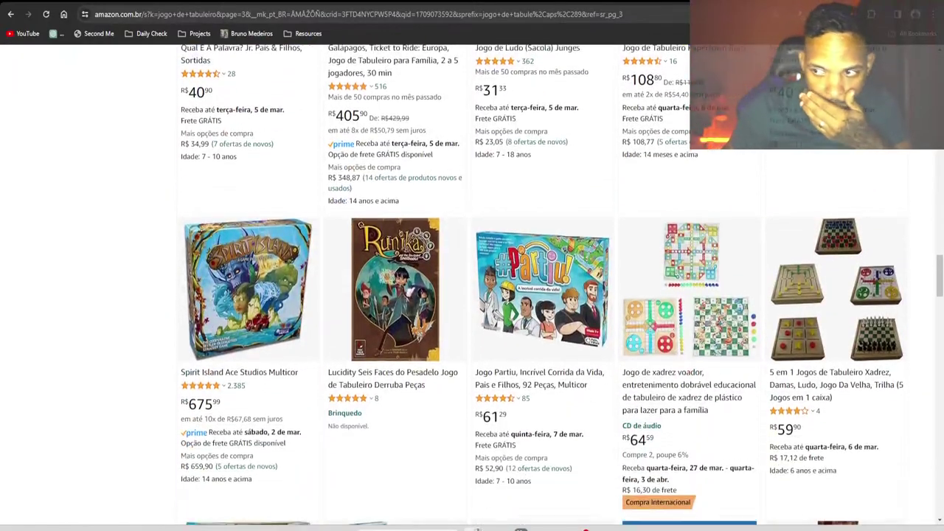
{"action": "scroll", "coordinate": [388, 247], "scroll_direction": "down", "scroll_amount": 5}
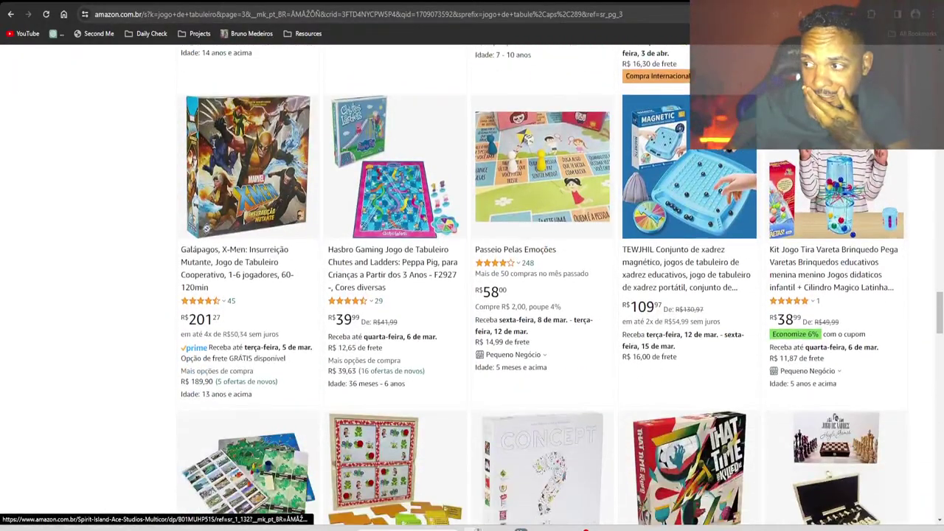
{"action": "scroll", "coordinate": [213, 144], "scroll_direction": "down", "scroll_amount": 4}
{"action": "scroll", "coordinate": [230, 170], "scroll_direction": "down", "scroll_amount": 4}
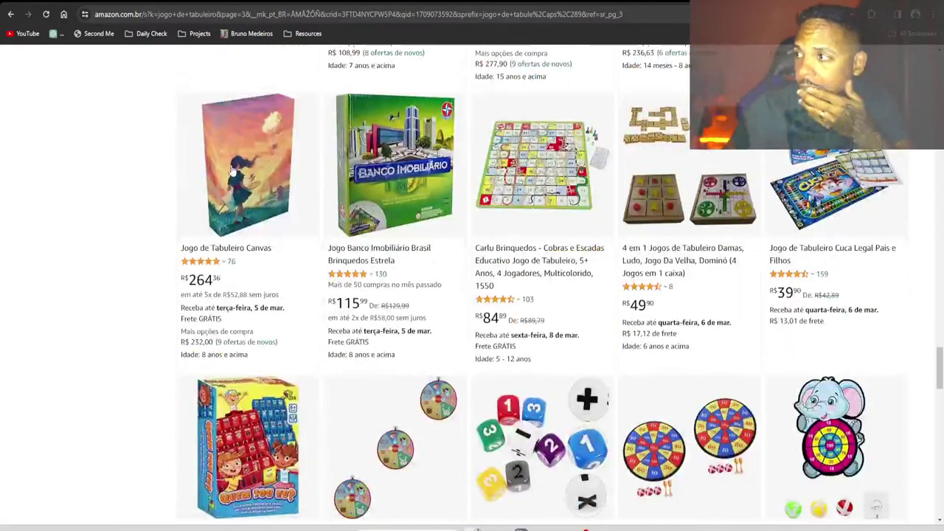
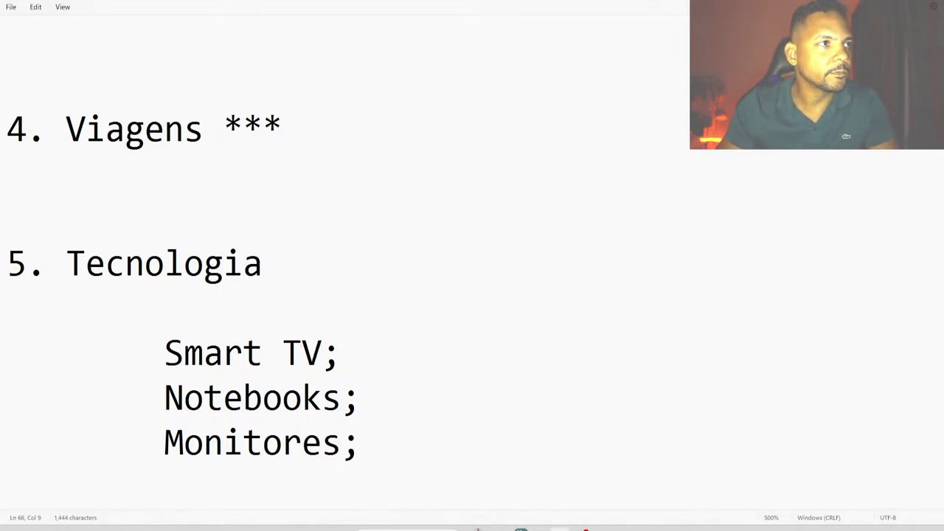
Add the heading "6. Suplementos" below the Tecnologia list in the notes and start an indented line beneath it
{"action": "left_click", "coordinate": [152, 477]}
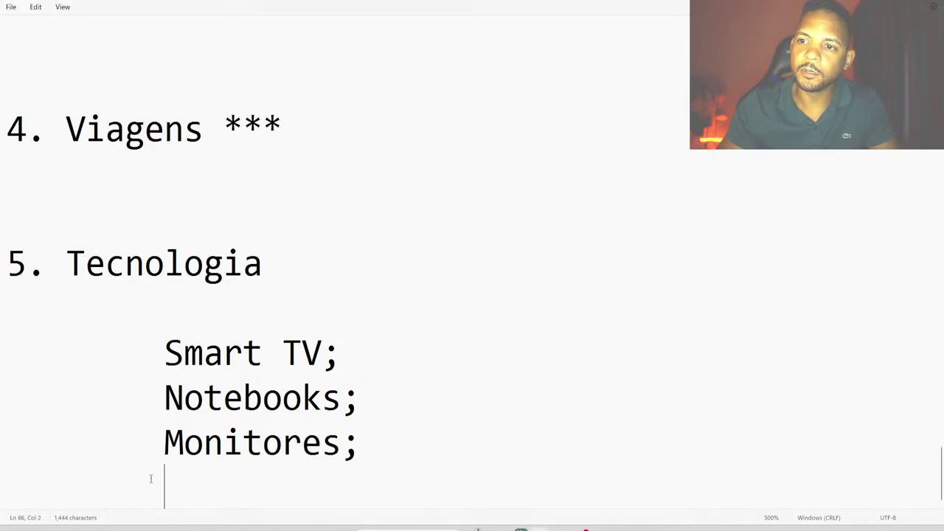
{"action": "key", "text": "Return"}
{"action": "type", "text": "6. Suplementos"}
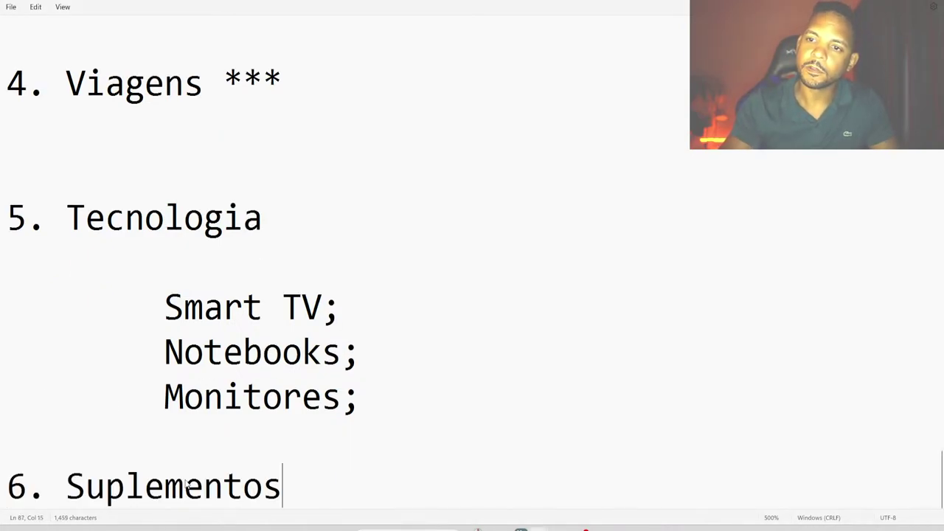
{"action": "key", "text": "Return"}
{"action": "key", "text": "Return"}
{"action": "key", "text": "Return"}
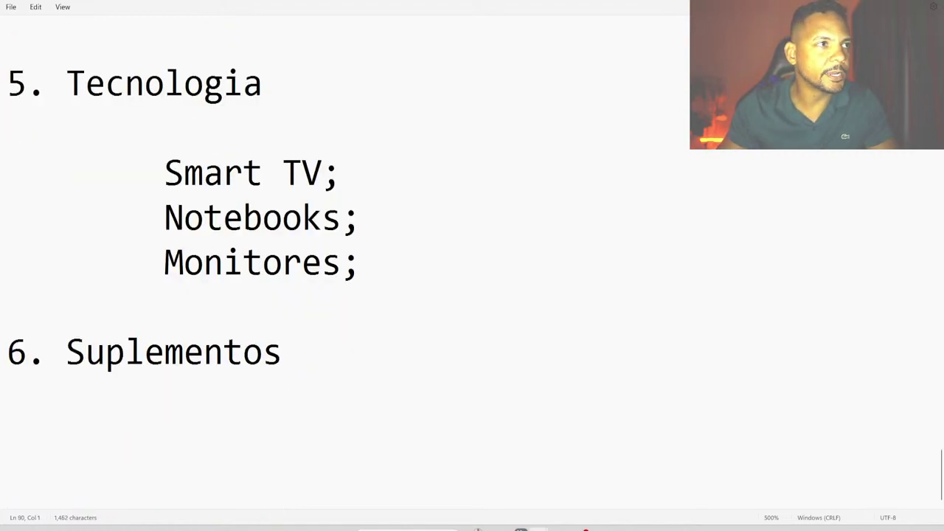
{"action": "key", "text": "Tab"}
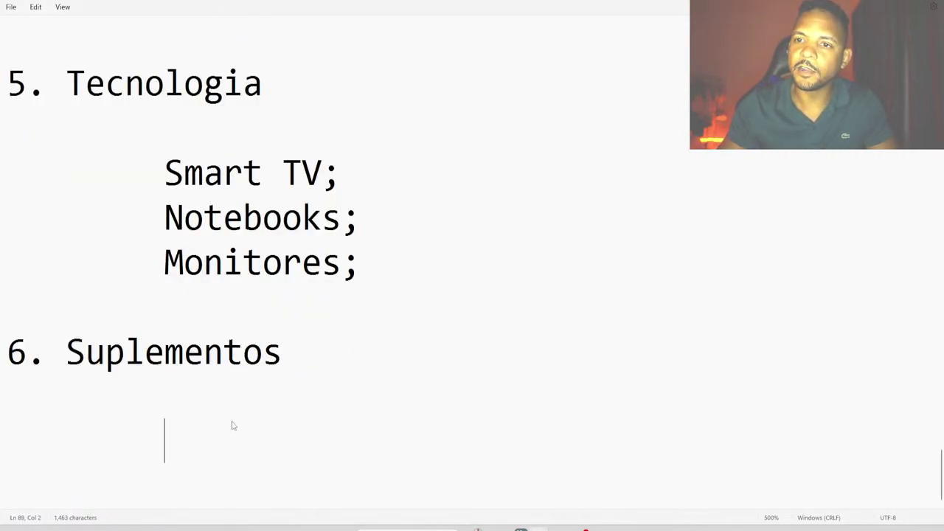
List Whey protein, Creatina, Pré-treino and Hipercalórico under Suplementos, one per line ending in a semicolon, all aligned at the same indent
{"action": "type", "text": "Whey protein; \t\tCreatina; \t\tPré-treino; \t\tHipercalórico;"}
{"action": "left_click", "coordinate": [307, 400]}
{"action": "key", "text": "BackSpace"}
{"action": "left_click", "coordinate": [321, 441]}
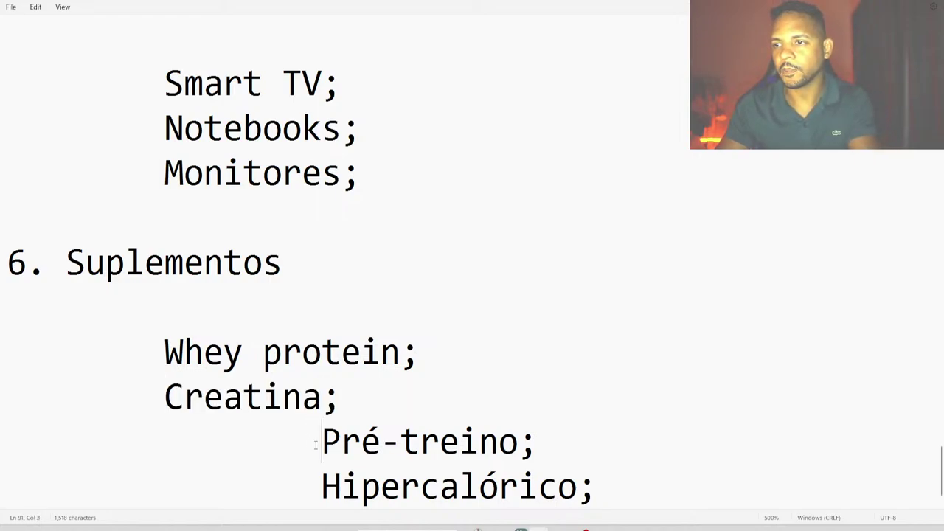
{"action": "key", "text": "BackSpace"}
{"action": "left_click", "coordinate": [319, 485]}
{"action": "key", "text": "BackSpace"}
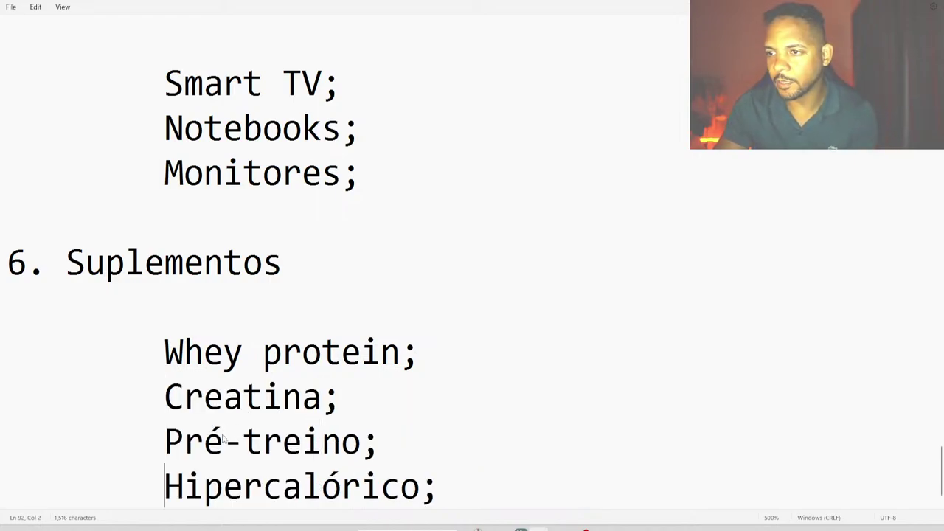
{"action": "left_click_drag", "start_coordinate": [223, 439], "coordinate": [264, 441]}
{"action": "left_click", "coordinate": [303, 485]}
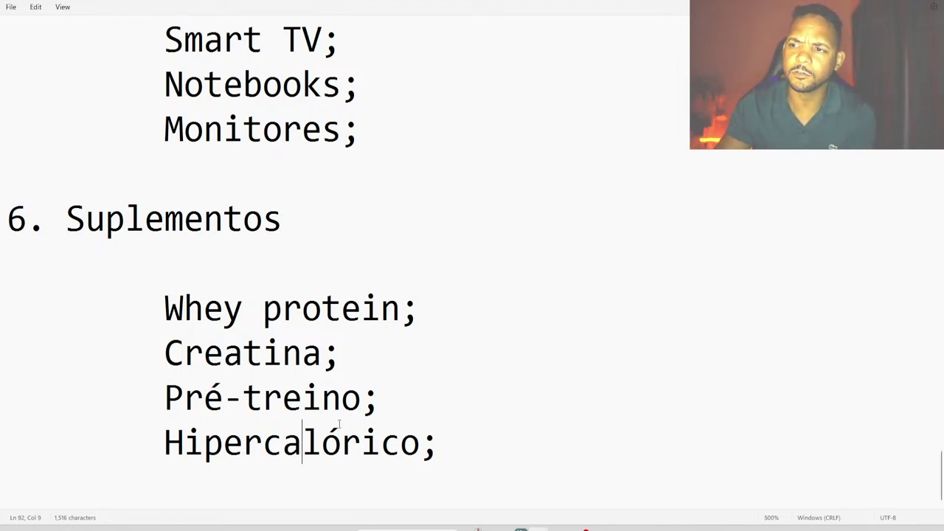
Review the niche list in the notes from Eletrodomésticos down to Suplementos
{"action": "scroll", "coordinate": [340, 424], "scroll_direction": "up", "scroll_amount": 10}
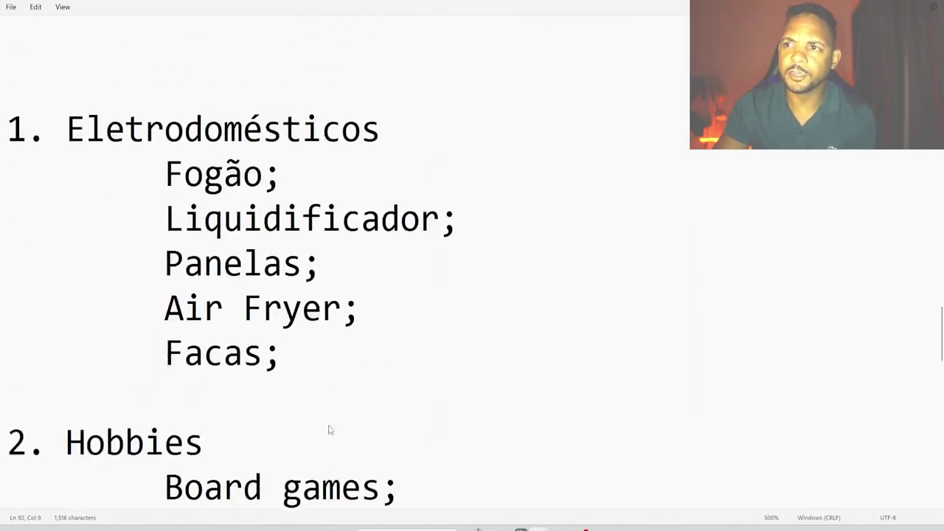
{"action": "scroll", "coordinate": [329, 430], "scroll_direction": "down", "scroll_amount": 10}
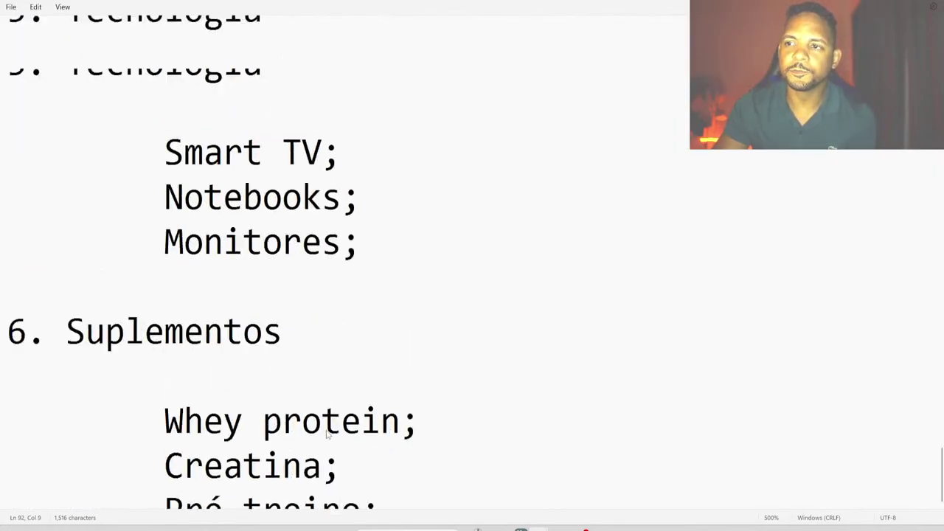
{"action": "scroll", "coordinate": [328, 436], "scroll_direction": "up", "scroll_amount": 12}
{"action": "scroll", "coordinate": [310, 442], "scroll_direction": "down", "scroll_amount": 12}
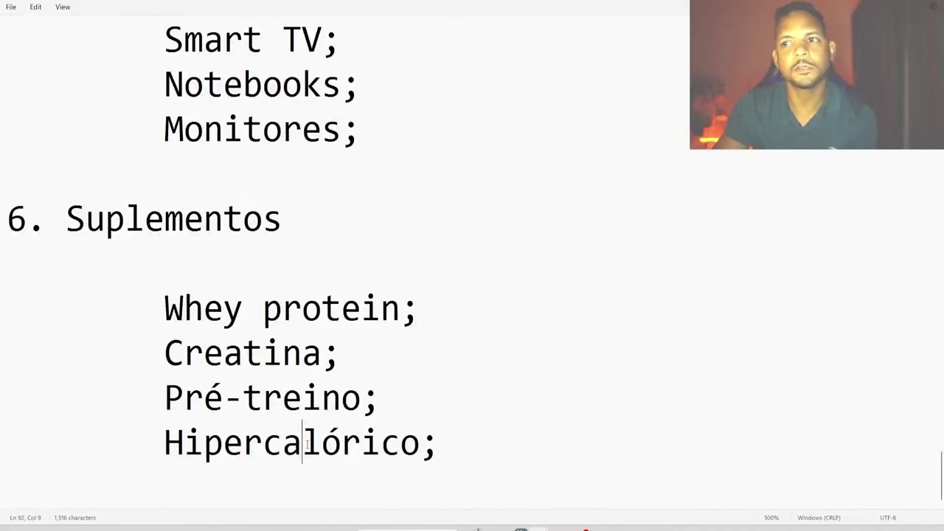
{"action": "scroll", "coordinate": [306, 446], "scroll_direction": "up", "scroll_amount": 5}
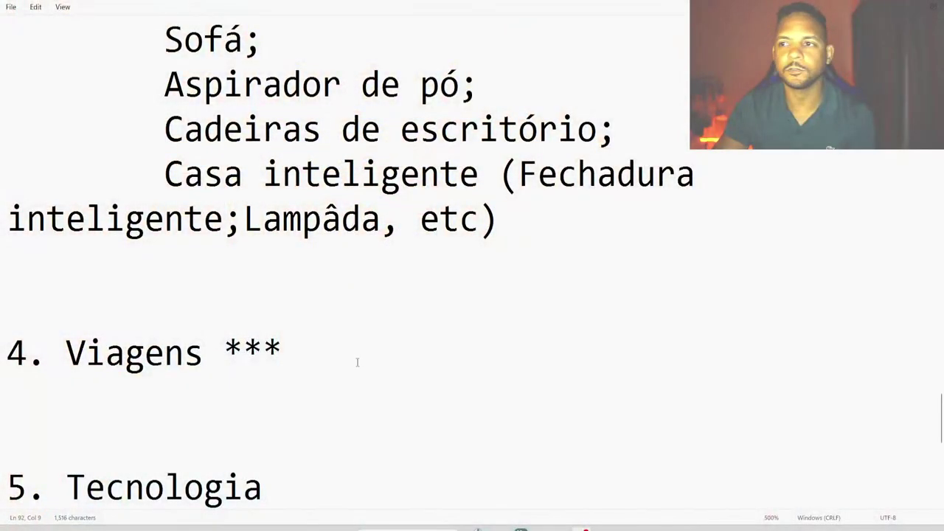
{"action": "scroll", "coordinate": [357, 362], "scroll_direction": "down", "scroll_amount": 5}
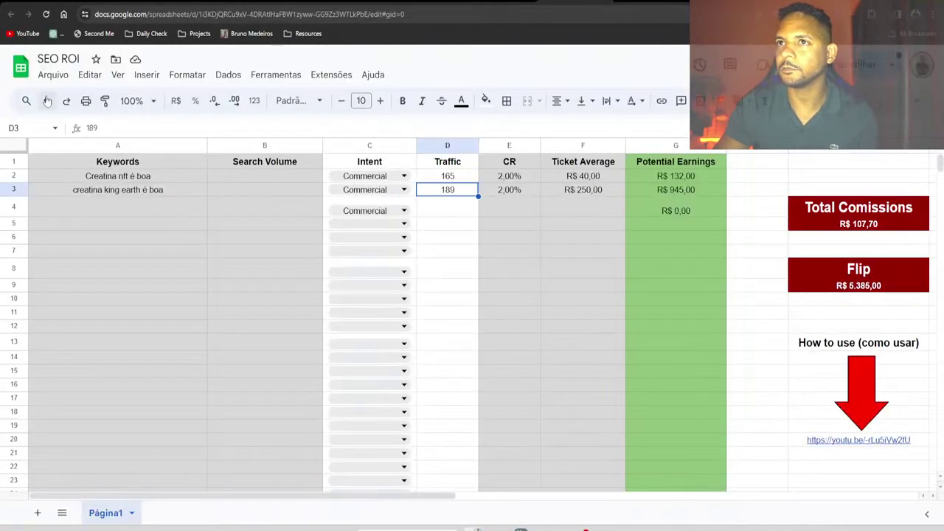
Switch to Google Sheets, create a new blank spreadsheet from the SEO ROI file and enter "Cadeira gamer" in A1
{"action": "left_click", "coordinate": [53, 74]}
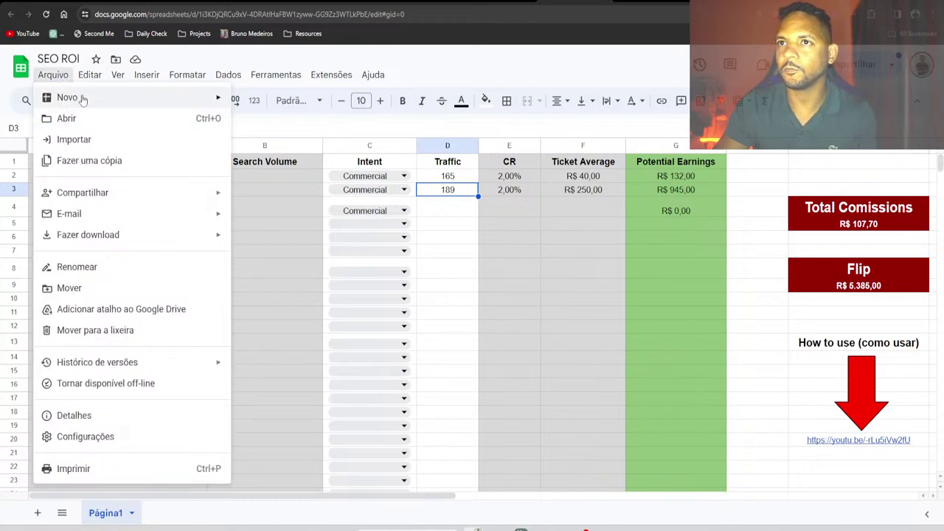
{"action": "mouse_move", "coordinate": [84, 99]}
{"action": "left_click", "coordinate": [302, 104]}
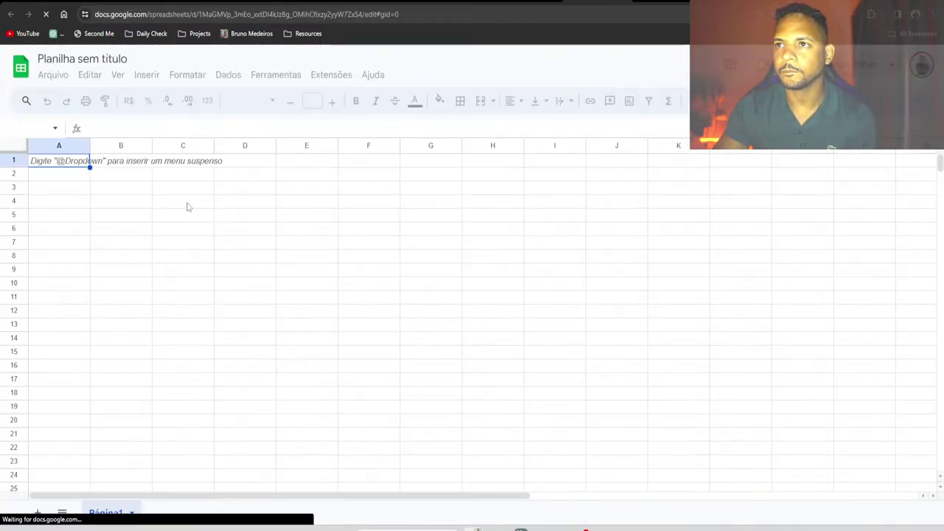
{"action": "left_click", "coordinate": [119, 182]}
{"action": "type", "text": "Ca"}
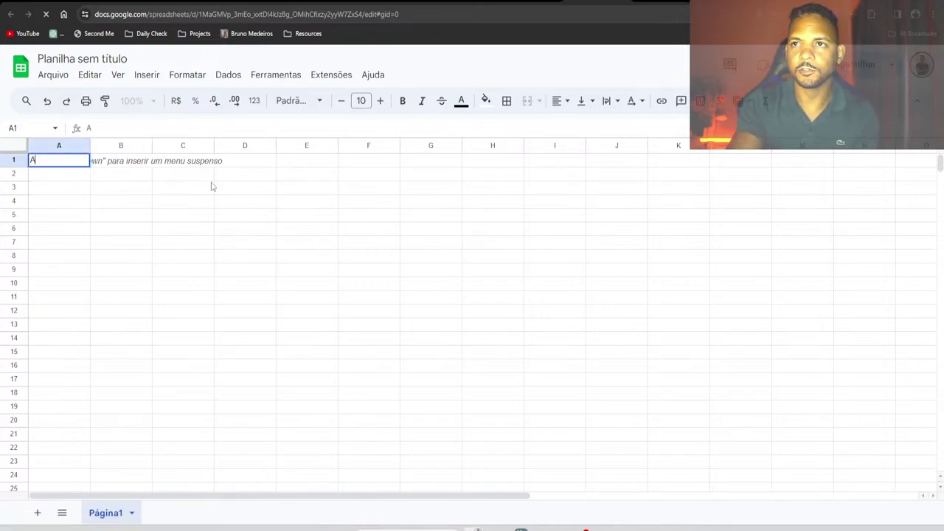
{"action": "type", "text": "deira gamer"}
{"action": "key", "text": "Return"}
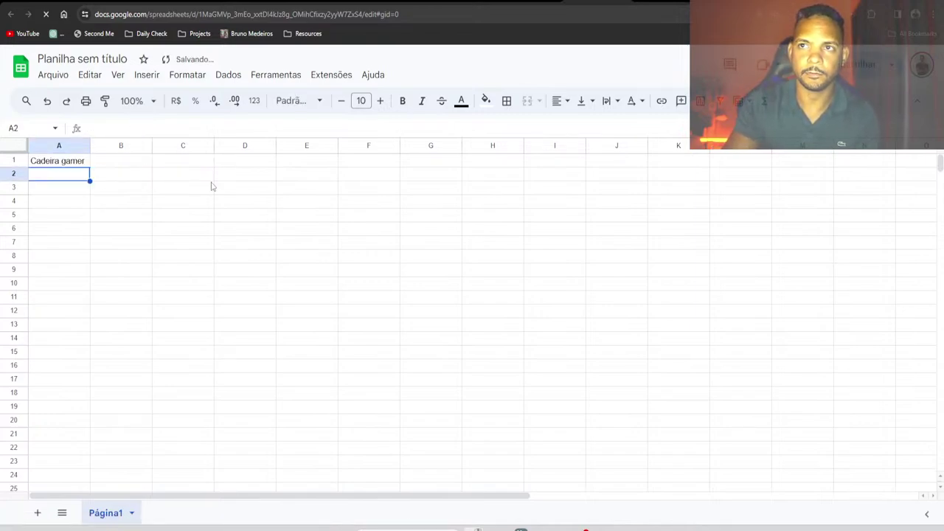
Enter "Cadeira A" in A3 and "Cadeira B" in A4, and fill the two entries down to A9
{"action": "left_click", "coordinate": [123, 164]}
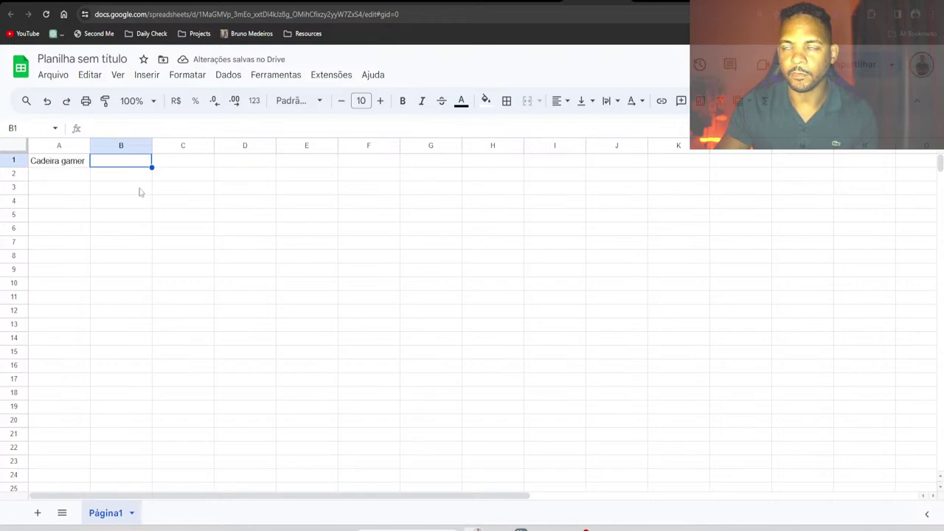
{"action": "left_click", "coordinate": [139, 190]}
{"action": "left_click", "coordinate": [81, 194]}
{"action": "type", "text": "Ca"}
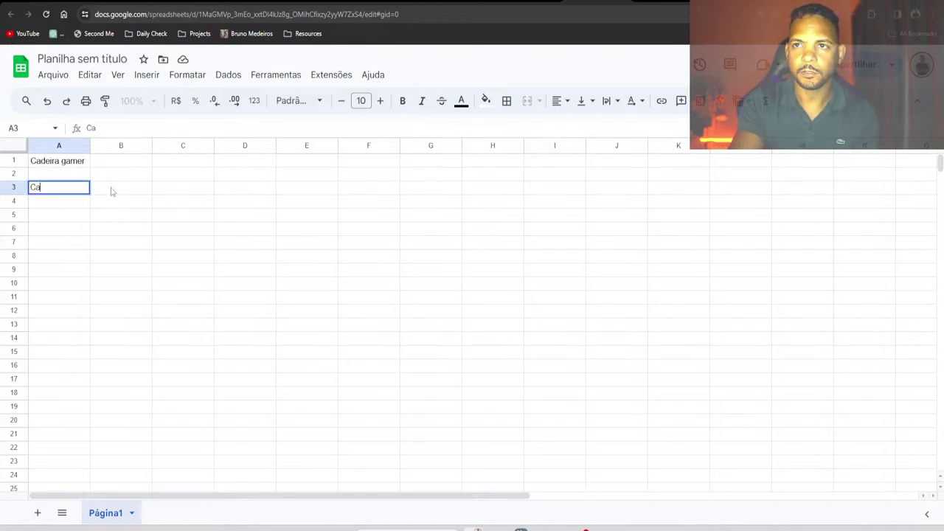
{"action": "type", "text": "deira A"}
{"action": "key", "text": "Return"}
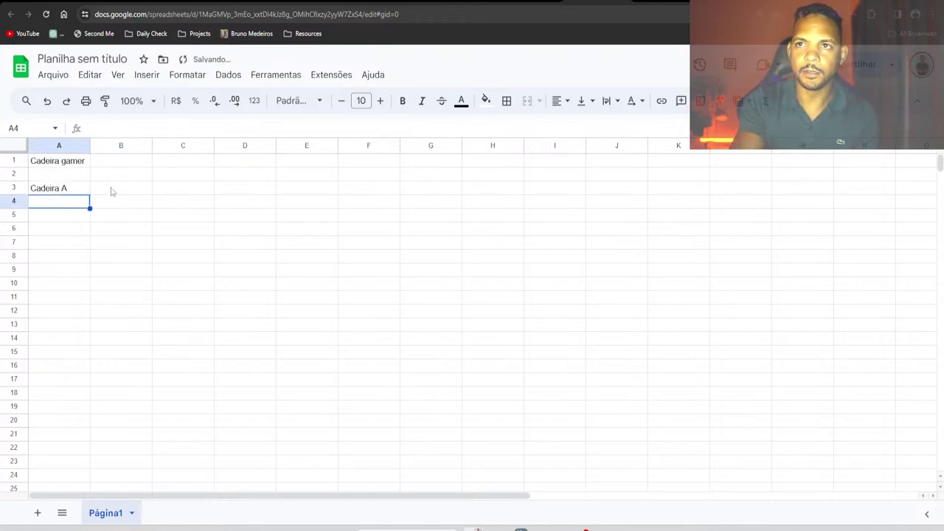
{"action": "type", "text": "Cadeira B"}
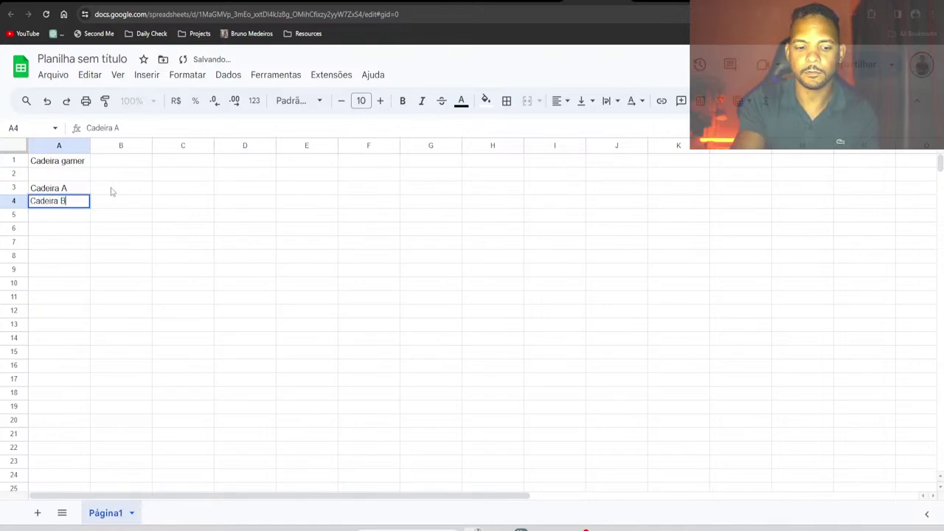
{"action": "key", "text": "Return"}
{"action": "left_click_drag", "start_coordinate": [80, 188], "coordinate": [101, 270]}
{"action": "left_click", "coordinate": [126, 245]}
Rename the entries in A5 and A6 as "Cadeira C" and "Cadeira D"
{"action": "left_click", "coordinate": [86, 216]}
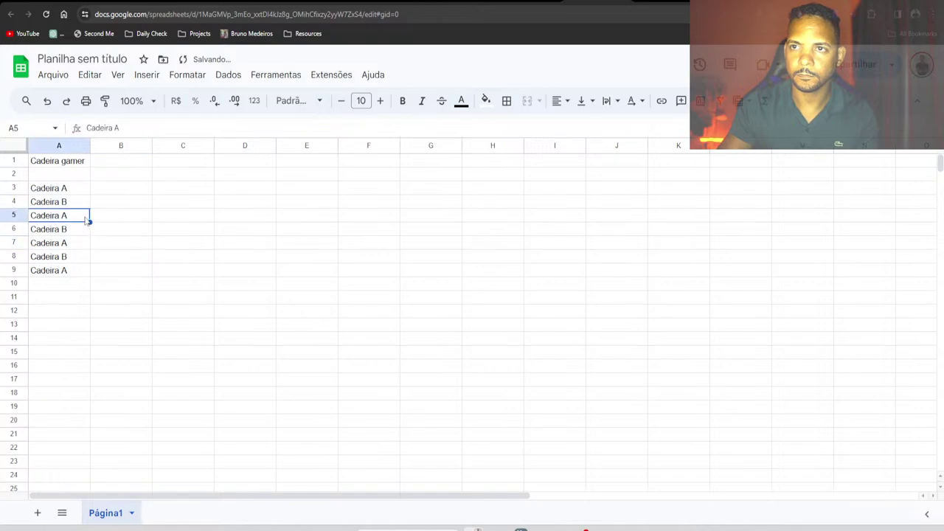
{"action": "double_click", "coordinate": [86, 216]}
{"action": "key", "text": "BackSpace"}
{"action": "type", "text": "C"}
{"action": "key", "text": "Return"}
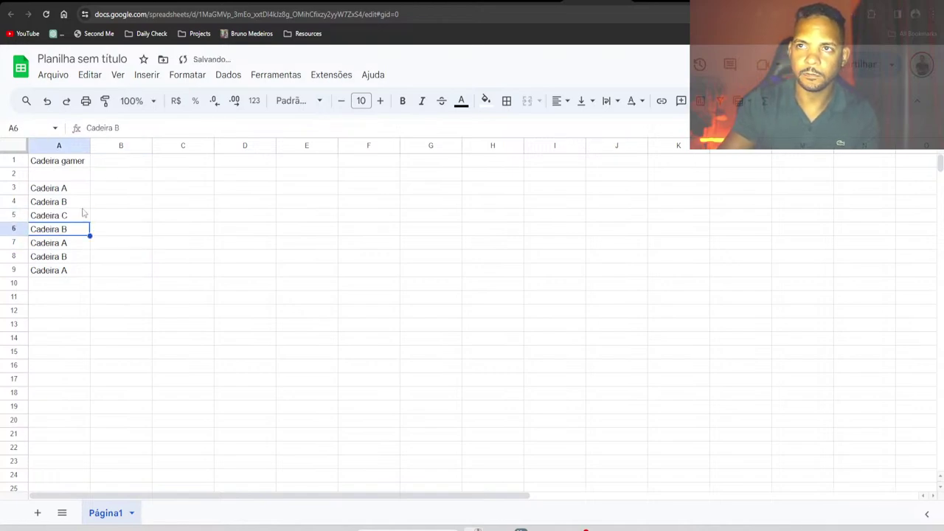
{"action": "double_click", "coordinate": [82, 231]}
{"action": "key", "text": "BackSpace"}
{"action": "type", "text": "D"}
{"action": "key", "text": "Tab"}
Rename the entries in A7 and A8 as "Cadeira E" and "Cadeira F"
{"action": "left_click", "coordinate": [80, 244]}
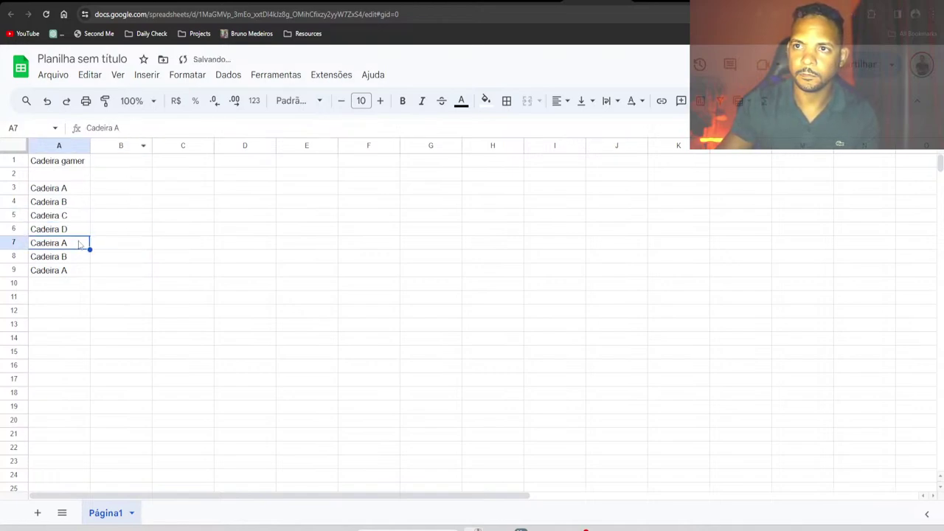
{"action": "key", "text": "Return"}
{"action": "key", "text": "BackSpace"}
{"action": "key", "text": "BackSpace"}
{"action": "type", "text": "E"}
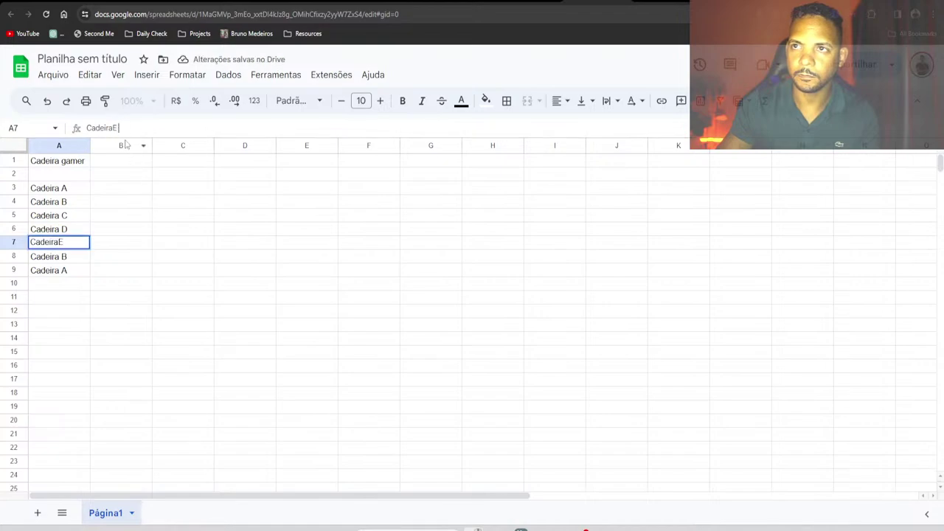
{"action": "left_click", "coordinate": [114, 128]}
{"action": "left_click", "coordinate": [159, 230]}
{"action": "left_click", "coordinate": [74, 256]}
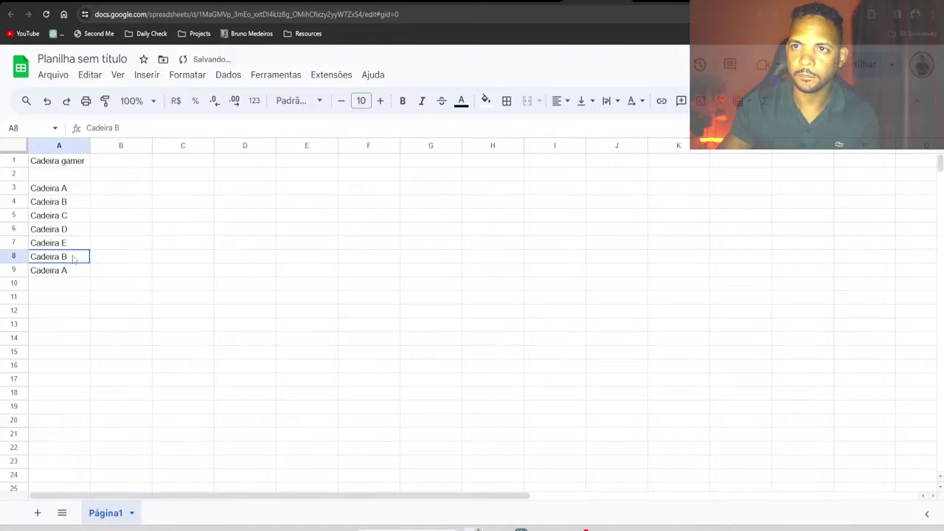
{"action": "left_click", "coordinate": [119, 127]}
{"action": "key", "text": "BackSpace"}
{"action": "type", "text": "F"}
{"action": "key", "text": "Tab"}
Rename the entry in A9 as "Cadeira G" with a single space before the letter
{"action": "left_click", "coordinate": [89, 270]}
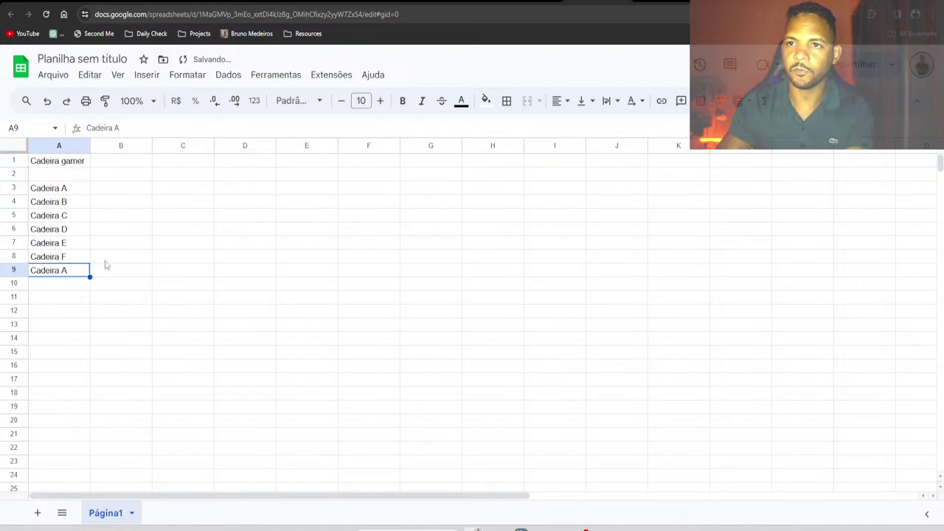
{"action": "left_click", "coordinate": [134, 127]}
{"action": "key", "text": "BackSpace"}
{"action": "type", "text": "G"}
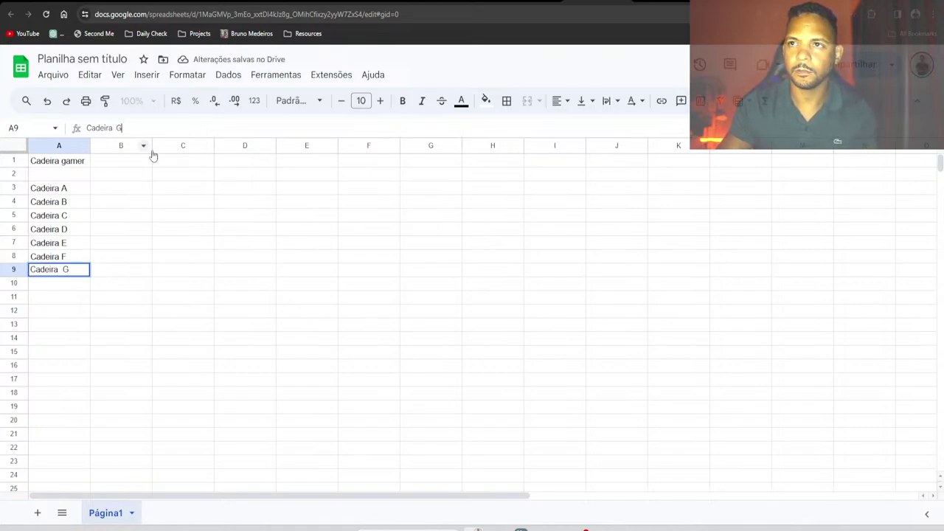
{"action": "left_click", "coordinate": [176, 231]}
{"action": "left_click", "coordinate": [74, 269]}
{"action": "left_click", "coordinate": [118, 127]}
{"action": "key", "text": "BackSpace"}
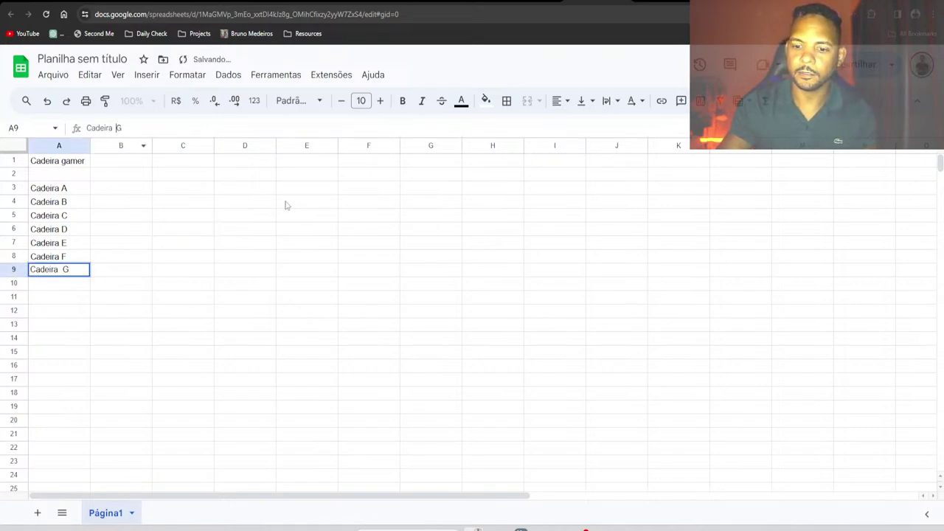
{"action": "left_click", "coordinate": [245, 228]}
Replace the heading in A1 with "Melhores cadeiras gamer"
{"action": "left_click", "coordinate": [62, 164]}
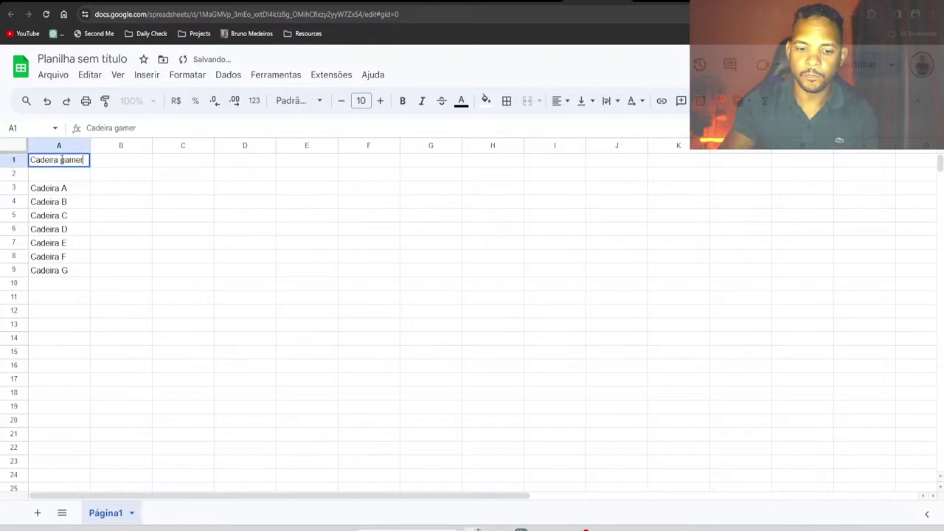
{"action": "type", "text": "Melhores cadeiras gamers"}
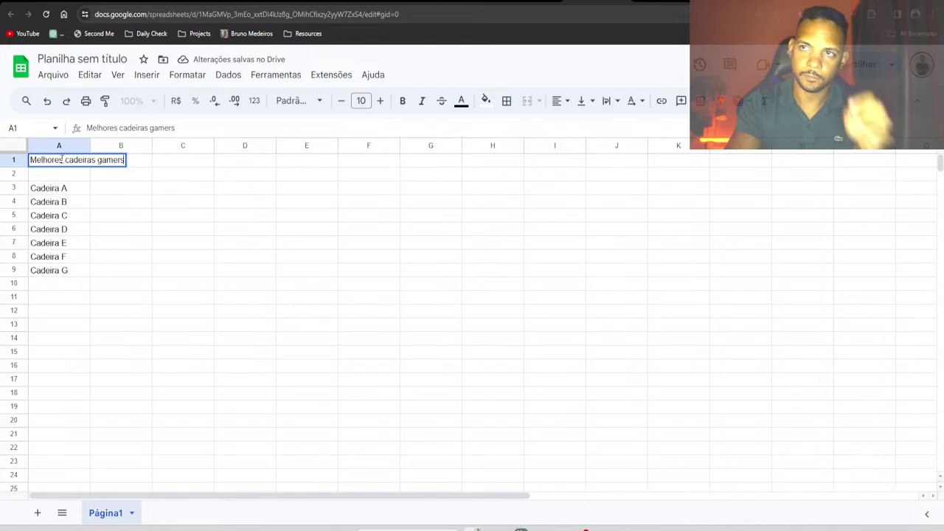
{"action": "key", "text": "Return"}
{"action": "left_click", "coordinate": [64, 163]}
{"action": "left_click", "coordinate": [182, 128]}
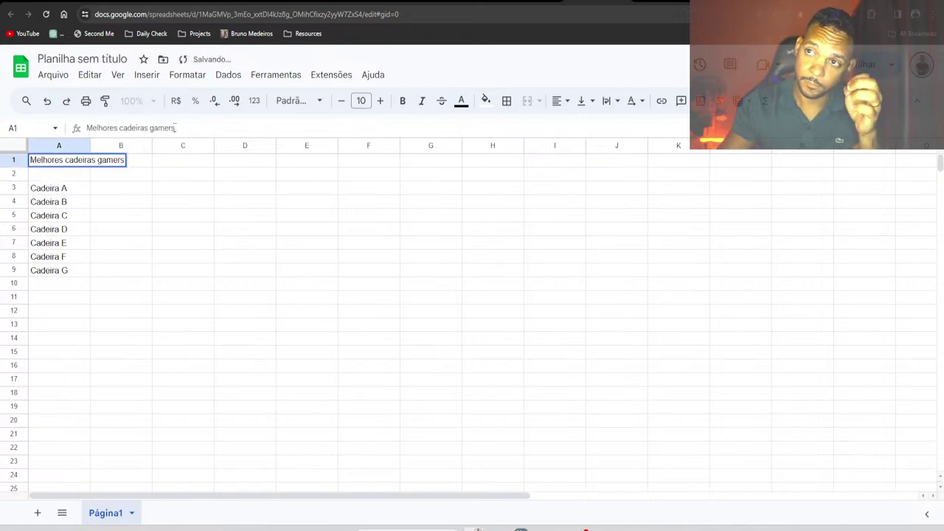
{"action": "key", "text": "BackSpace"}
{"action": "key", "text": "Return"}
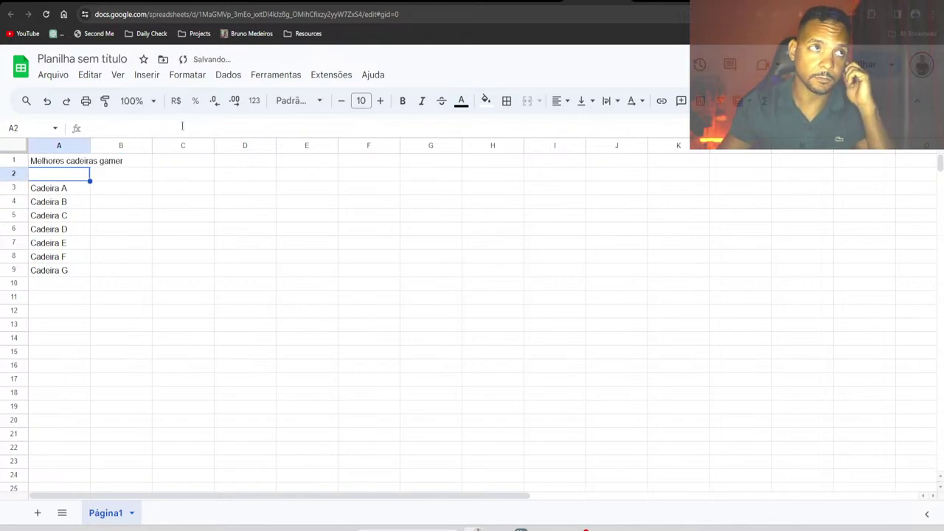
Set the sheet's zoom level to 150%
{"action": "left_click", "coordinate": [193, 203]}
{"action": "left_click", "coordinate": [137, 100]}
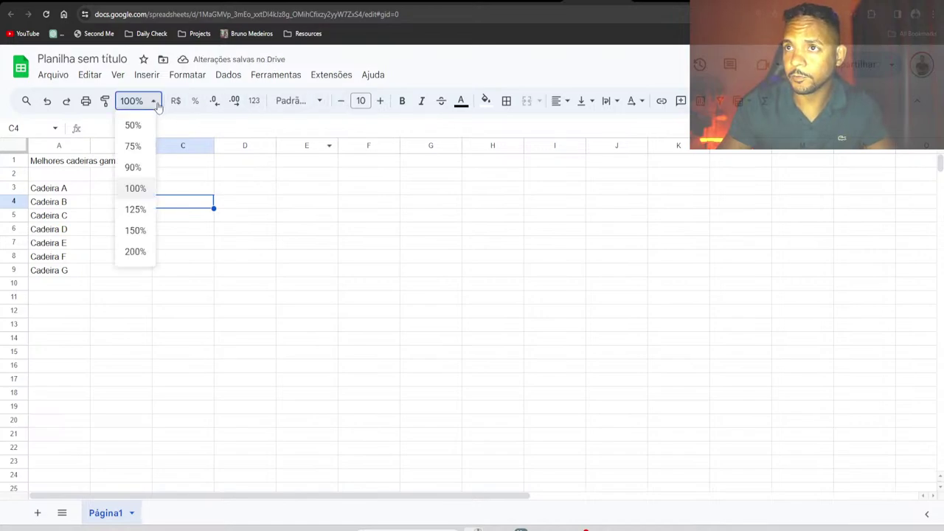
{"action": "left_click", "coordinate": [137, 230]}
{"action": "left_click", "coordinate": [169, 229]}
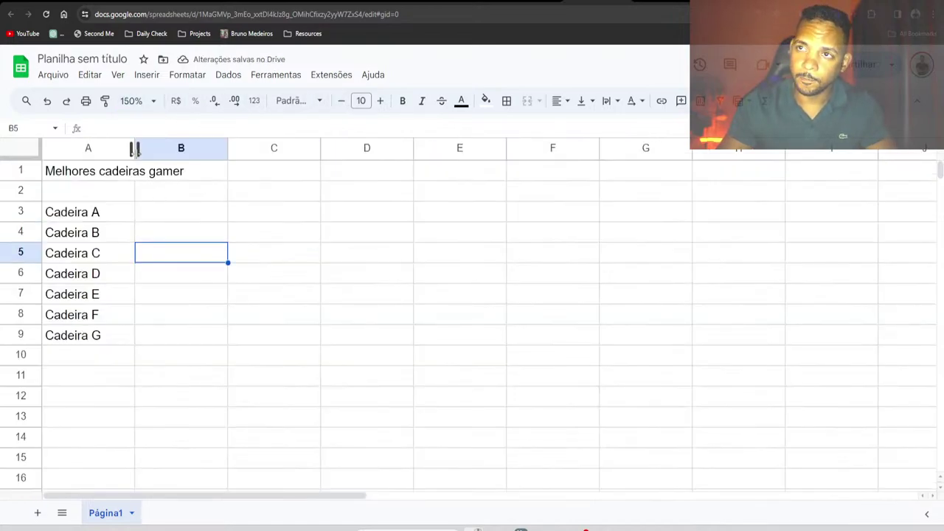
Enter the values 1400, 900 and 2500 for Cadeira A, B and C in cells B3 to B5
{"action": "left_click", "coordinate": [166, 216]}
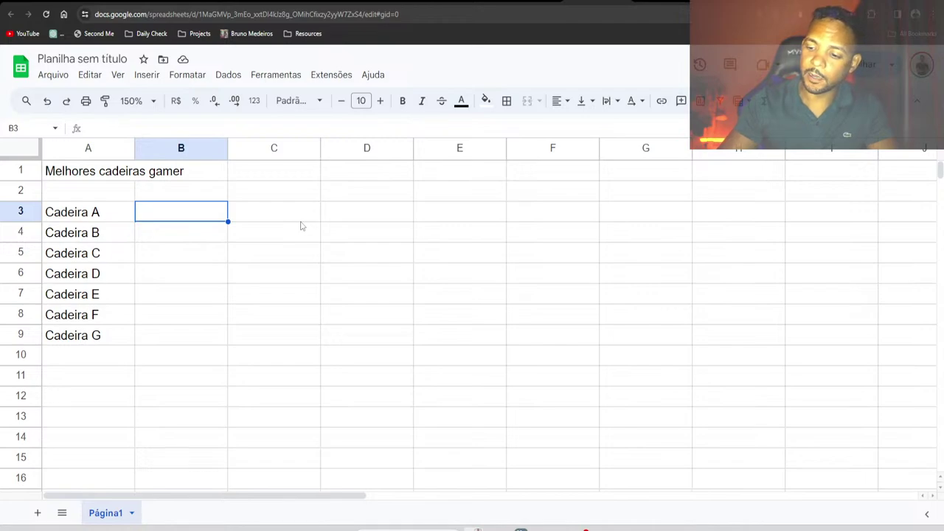
{"action": "type", "text": "1400"}
{"action": "key", "text": "Return"}
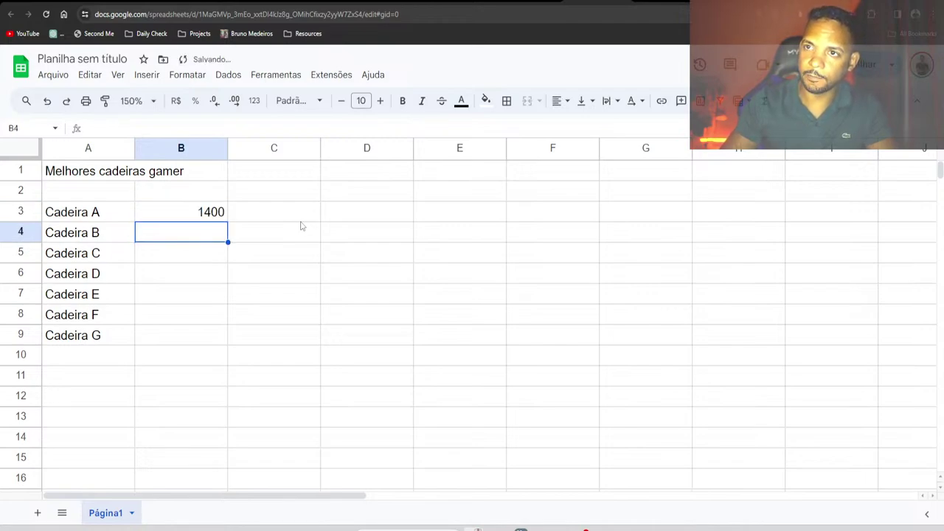
{"action": "type", "text": "900"}
{"action": "key", "text": "Return"}
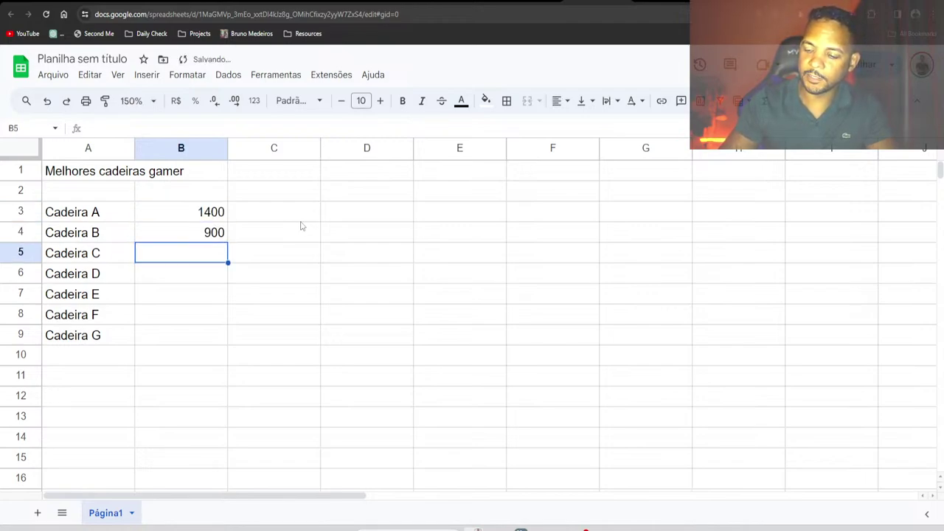
{"action": "type", "text": "2500"}
{"action": "key", "text": "Return"}
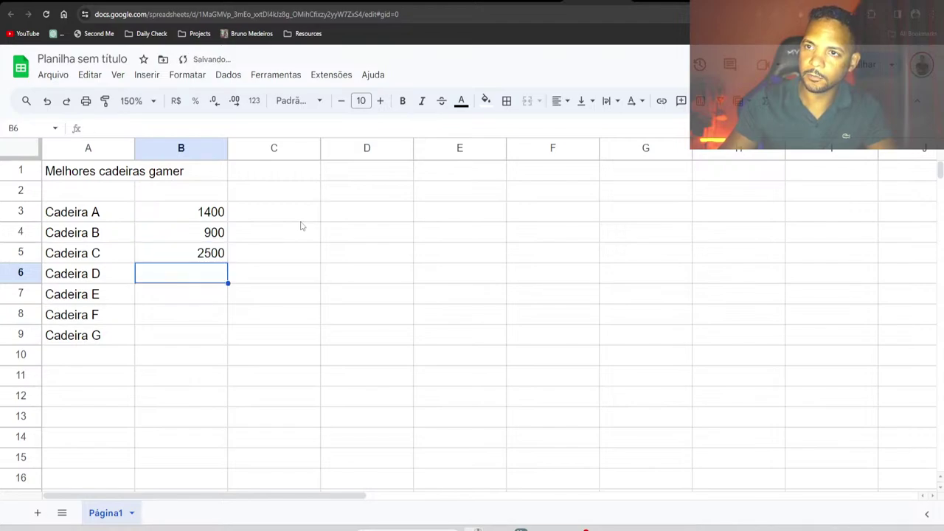
Enter the values 1200, 900, 1500 and 1700 for Cadeira D through G in cells B6 to B9
{"action": "type", "text": "14"}
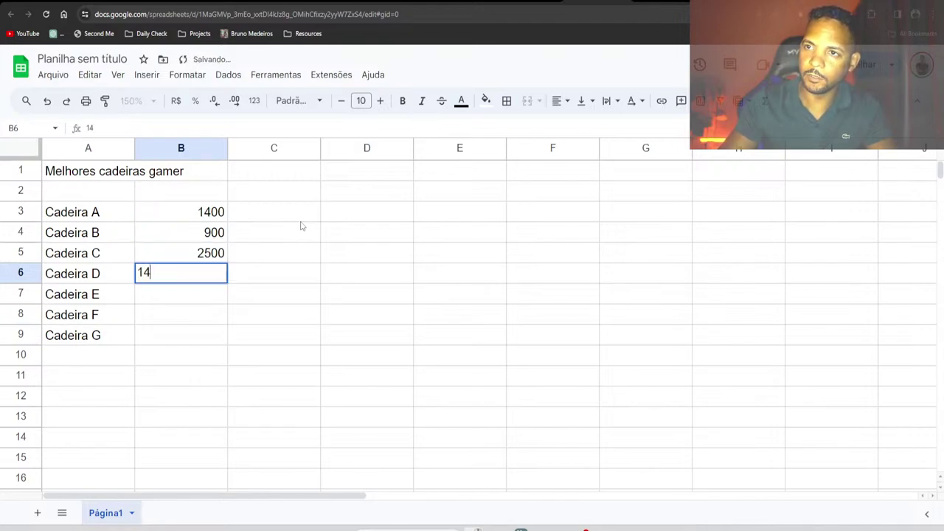
{"action": "key", "text": "BackSpace"}
{"action": "type", "text": "20"}
{"action": "key", "text": "Return"}
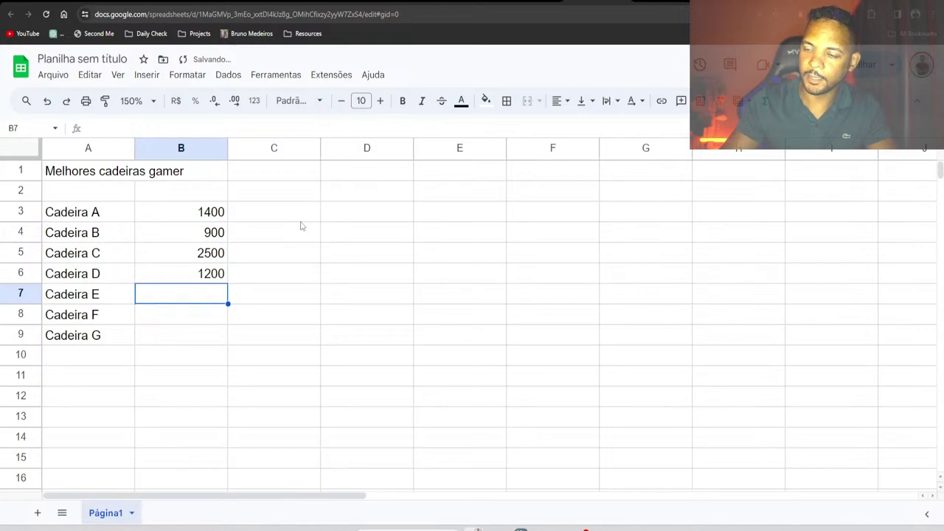
{"action": "type", "text": "900"}
{"action": "key", "text": "Return"}
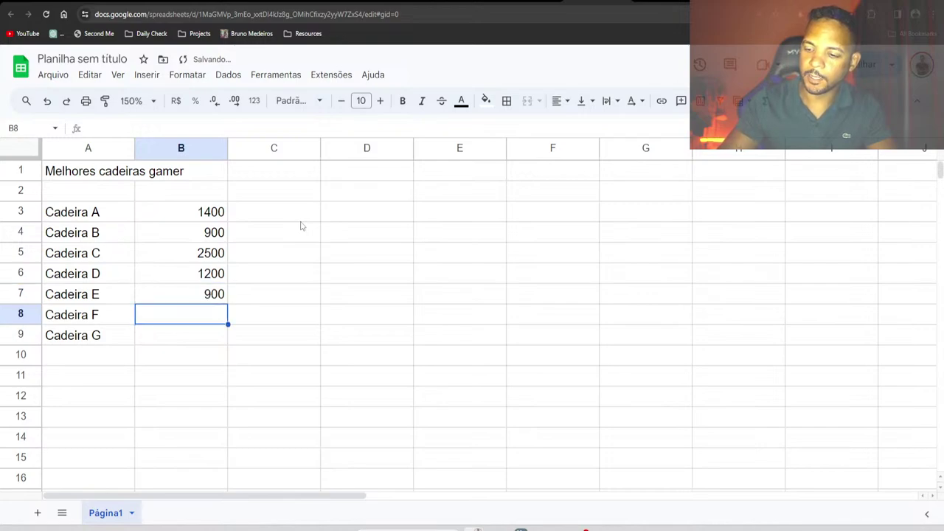
{"action": "type", "text": "1500"}
{"action": "key", "text": "Return"}
{"action": "type", "text": "1700"}
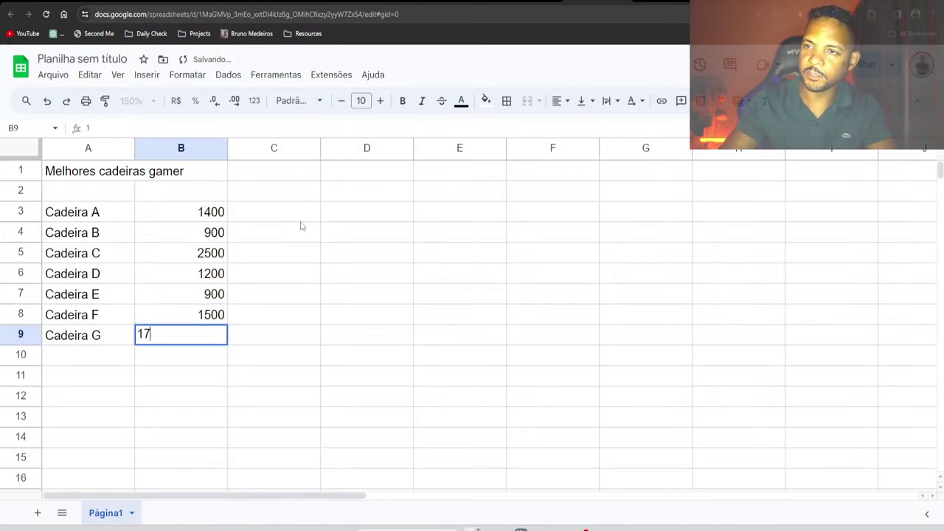
{"action": "key", "text": "Return"}
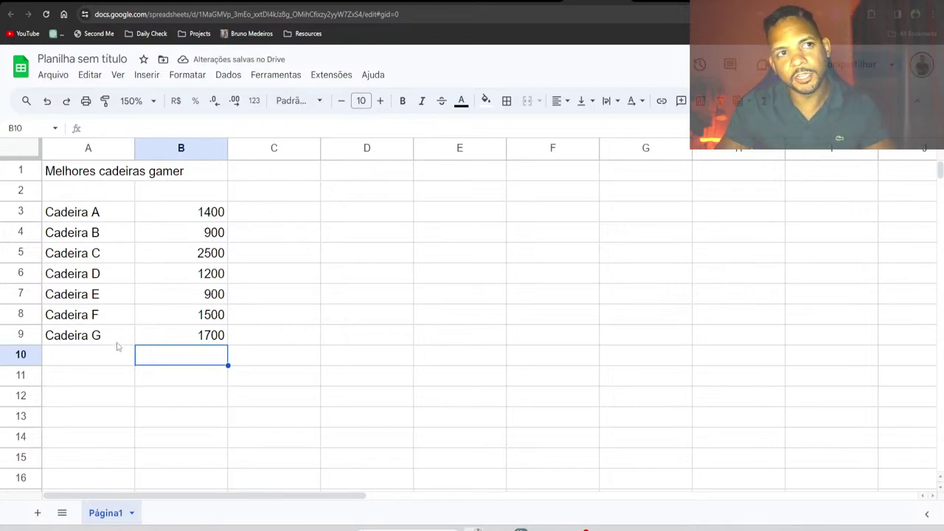
{"action": "key", "text": "Up"}
{"action": "key", "text": "Up"}
{"action": "key", "text": "Right"}
{"action": "key", "text": "Right"}
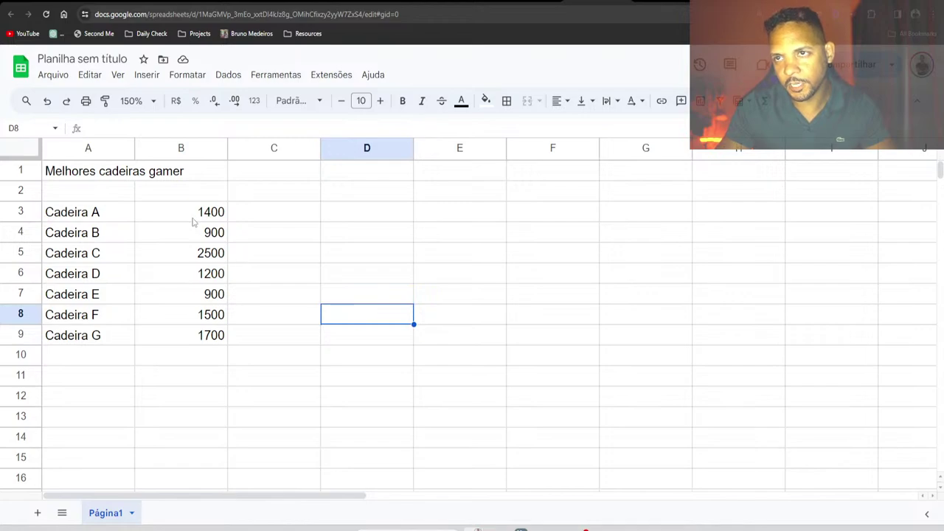
Add up the chair values in cell B11 with the formula =sum(B3:B9)
{"action": "left_click", "coordinate": [192, 383]}
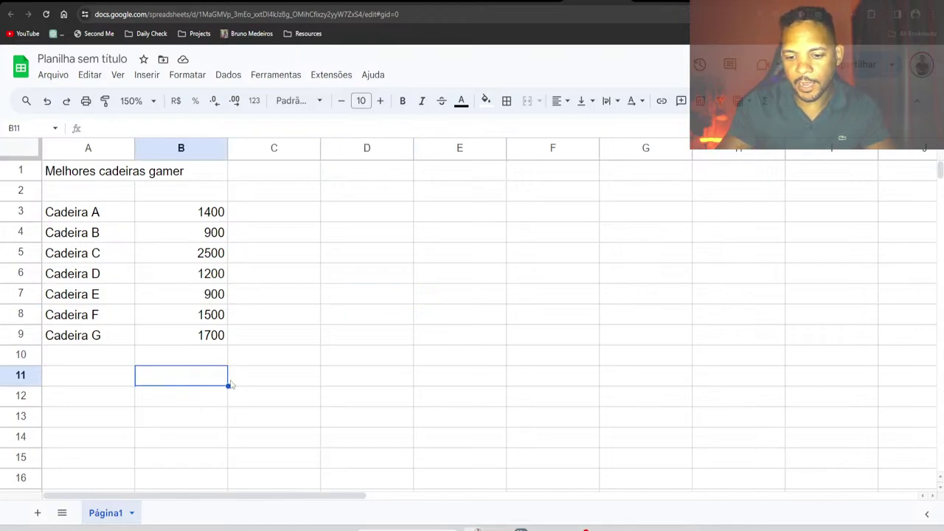
{"action": "type", "text": "=sum"}
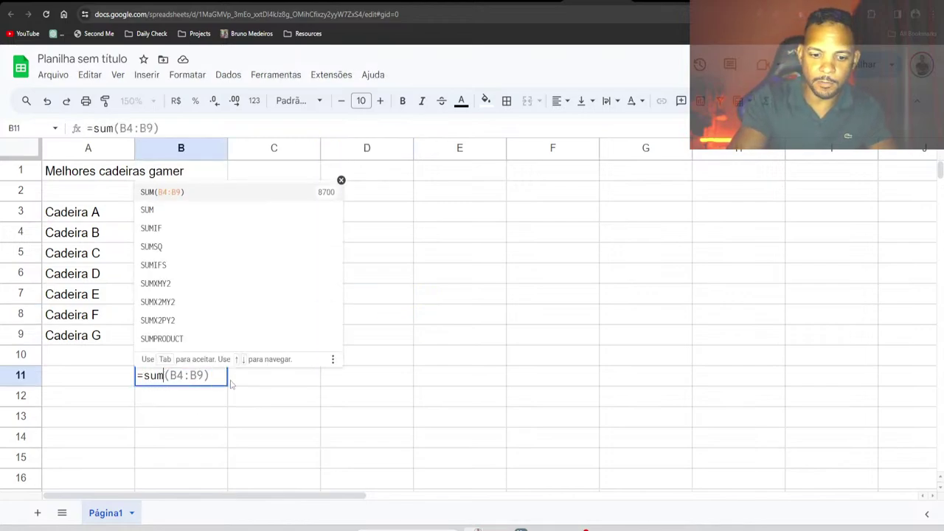
{"action": "type", "text": "("}
{"action": "key", "text": "Up"}
{"action": "key", "text": "Up"}
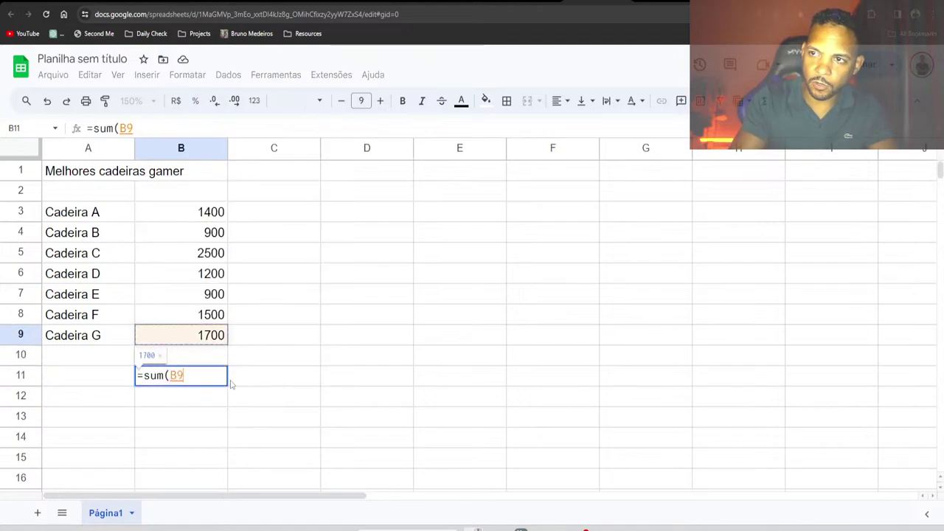
{"action": "key", "text": "shift+Up"}
{"action": "key", "text": "shift+Up"}
{"action": "key", "text": "shift+Up"}
{"action": "key", "text": "shift+Up"}
{"action": "key", "text": "shift+Up"}
{"action": "key", "text": "shift+Up"}
{"action": "key", "text": "Return"}
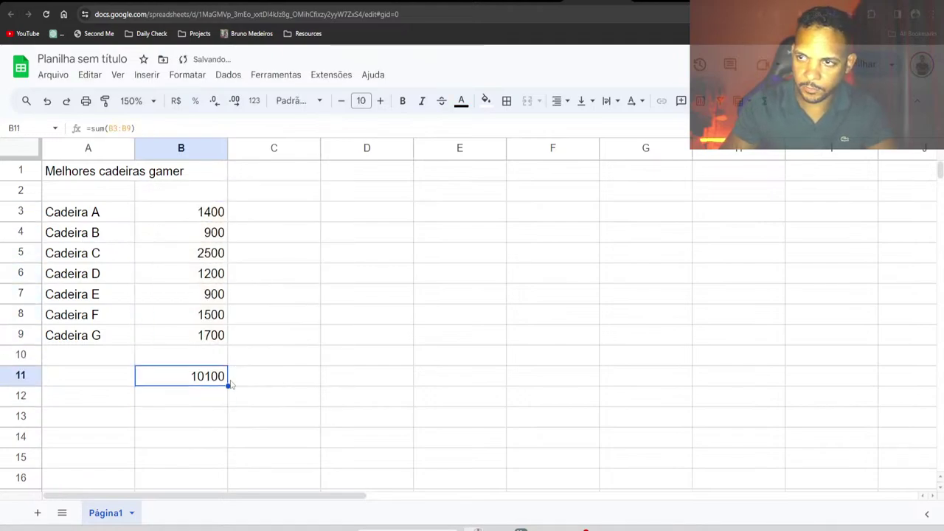
Label cell A11 as "SOMA" and cell A12 as "DIVISAO"
{"action": "key", "text": "Left"}
{"action": "type", "text": "SOMA"}
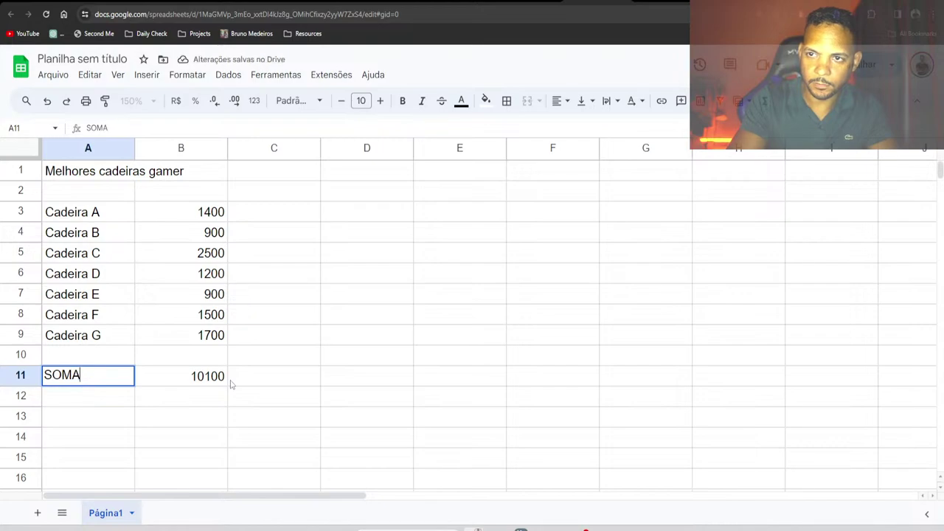
{"action": "key", "text": "Return"}
{"action": "type", "text": "DIVI"}
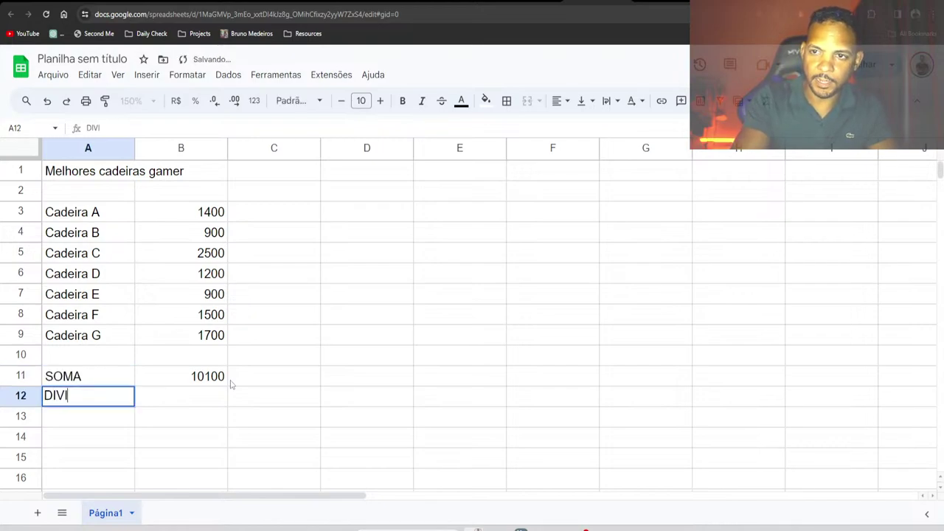
{"action": "type", "text": "SAO"}
{"action": "key", "text": "Tab"}
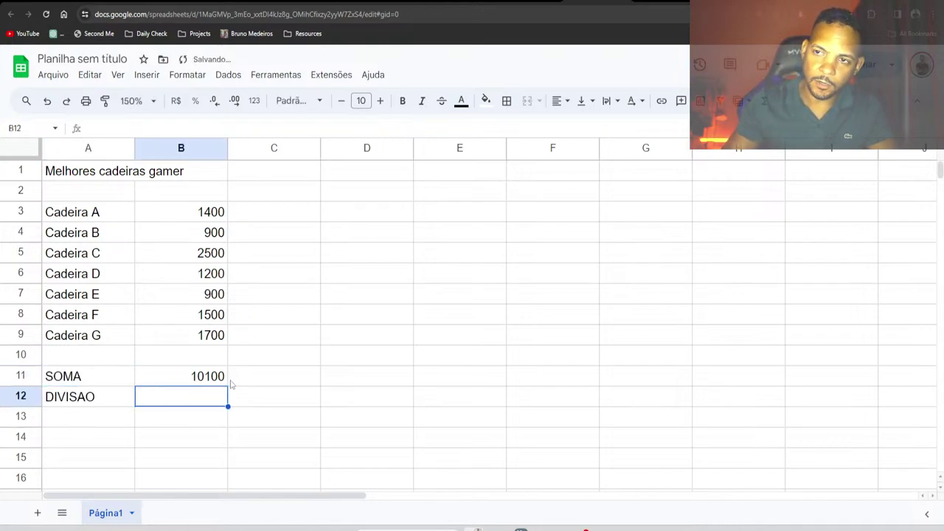
Count the chairs listed in A3 to A9 and enter 7 as the divisor in cell B12
{"action": "left_click", "coordinate": [95, 222]}
{"action": "left_click", "coordinate": [90, 235]}
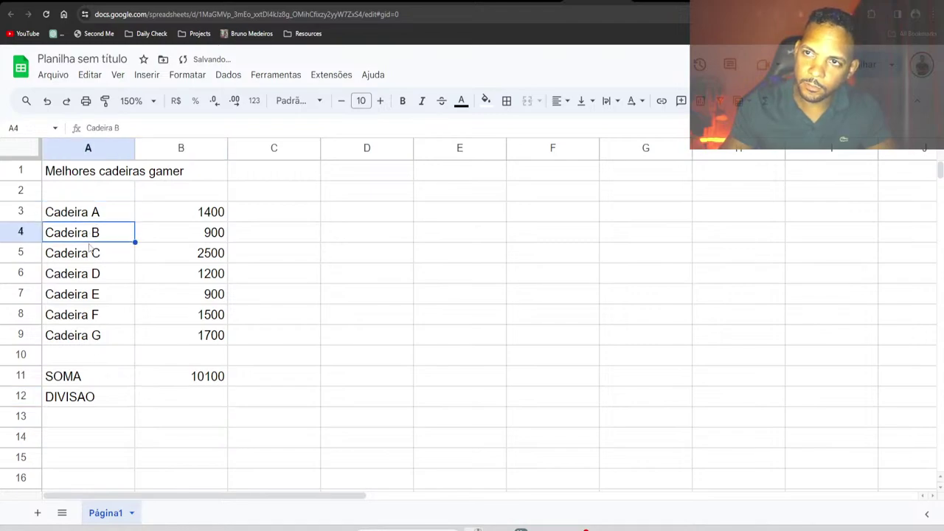
{"action": "left_click", "coordinate": [90, 253]}
{"action": "left_click", "coordinate": [87, 275]}
{"action": "left_click", "coordinate": [90, 297]}
{"action": "left_click", "coordinate": [91, 313]}
{"action": "left_click", "coordinate": [91, 337]}
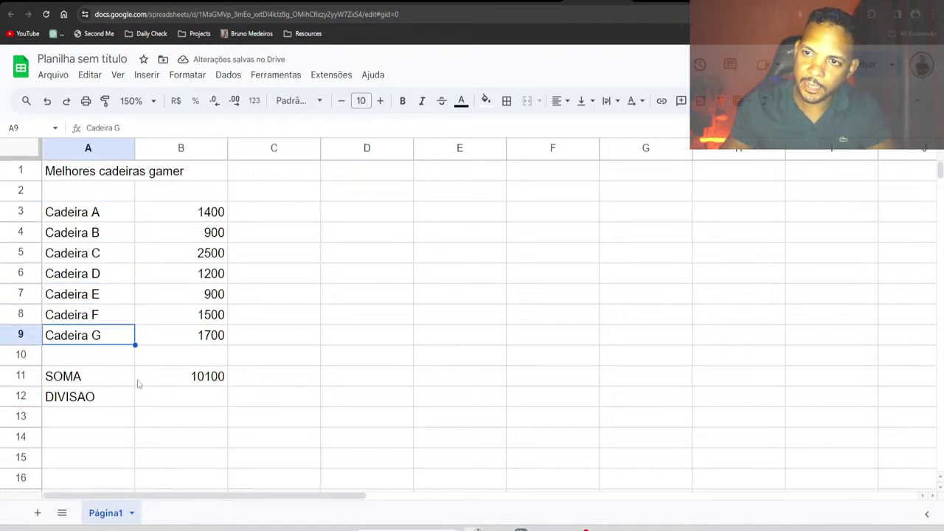
{"action": "left_click", "coordinate": [187, 403]}
{"action": "type", "text": "7"}
{"action": "key", "text": "Return"}
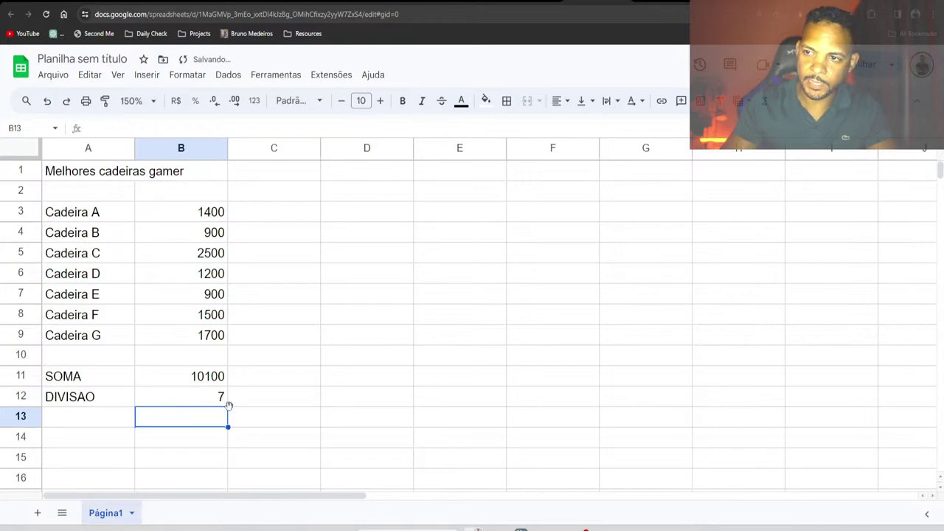
Divide the sum by the number of chairs in cell B13 with the formula =B11/B12
{"action": "type", "text": "="}
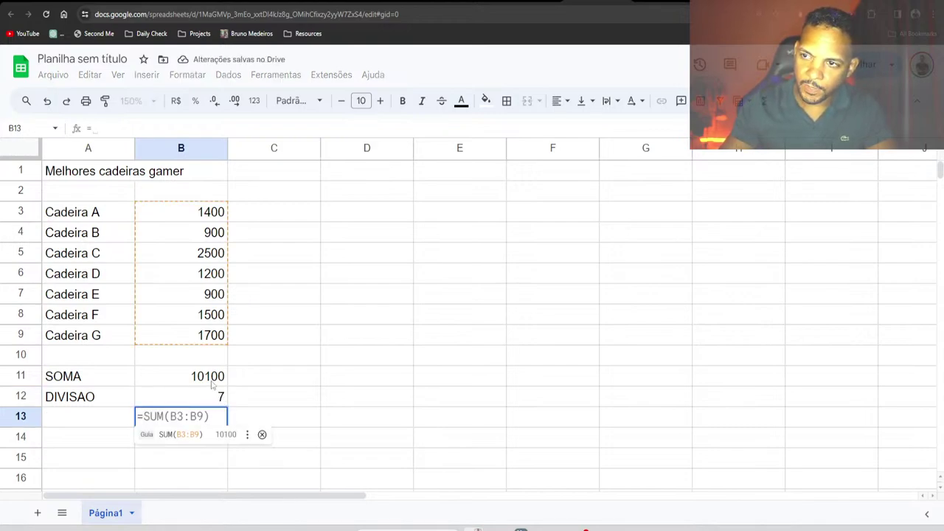
{"action": "type", "text": "B11/"}
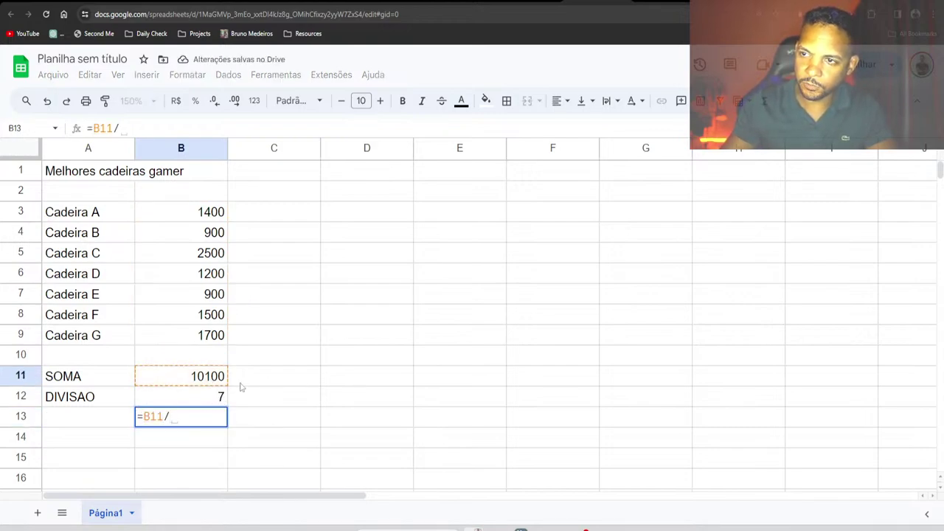
{"action": "type", "text": "B12"}
{"action": "key", "text": "Return"}
{"action": "left_click", "coordinate": [209, 425]}
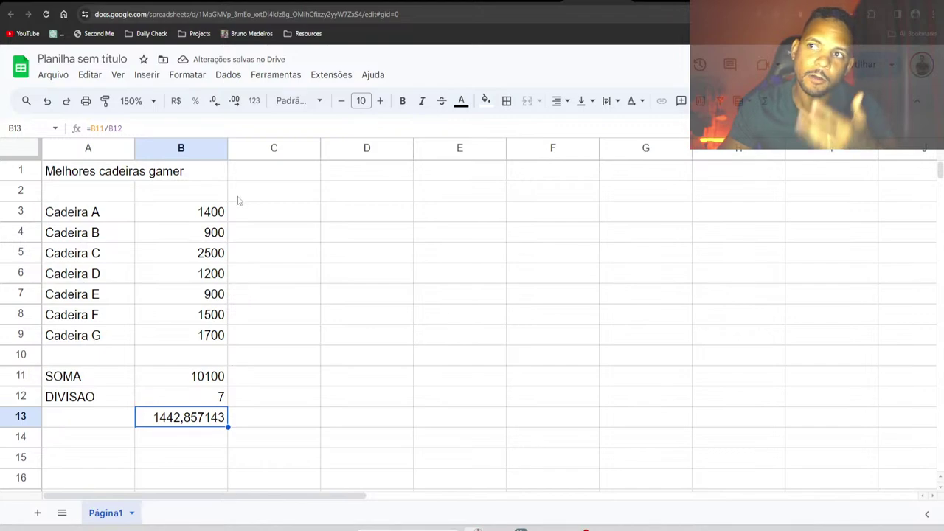
Highlight the chair values in B3:B9 to review them as a group
{"action": "left_click_drag", "start_coordinate": [221, 211], "coordinate": [207, 334]}
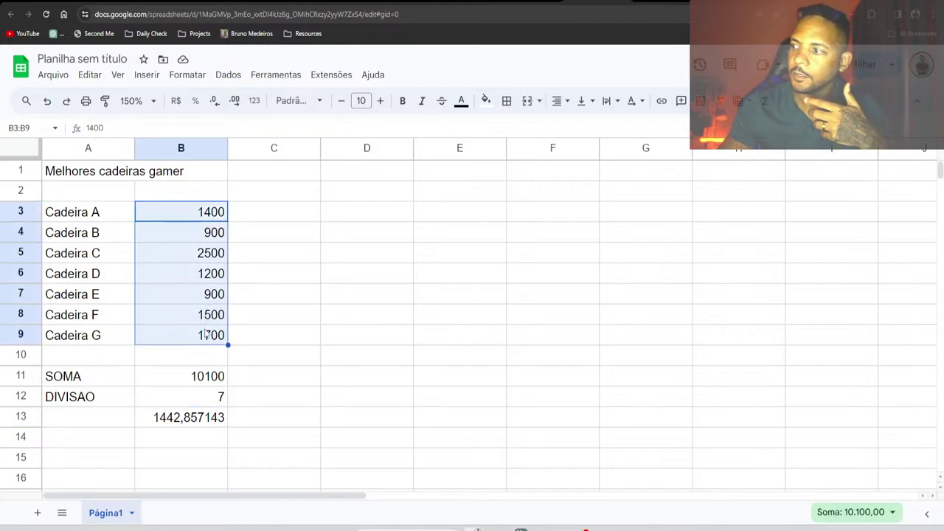
{"action": "left_click", "coordinate": [332, 275]}
{"action": "left_click_drag", "start_coordinate": [209, 218], "coordinate": [210, 332]}
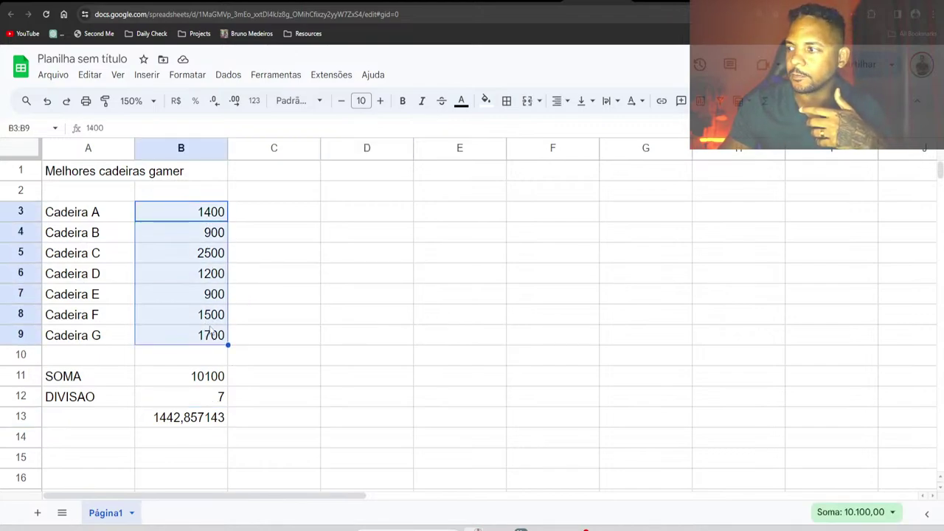
{"action": "left_click", "coordinate": [277, 315]}
Calculate the mean of the chair values in cell C5 with the formula =AVERAGE(B3:B9)
{"action": "left_click", "coordinate": [288, 251]}
{"action": "type", "text": "=me"}
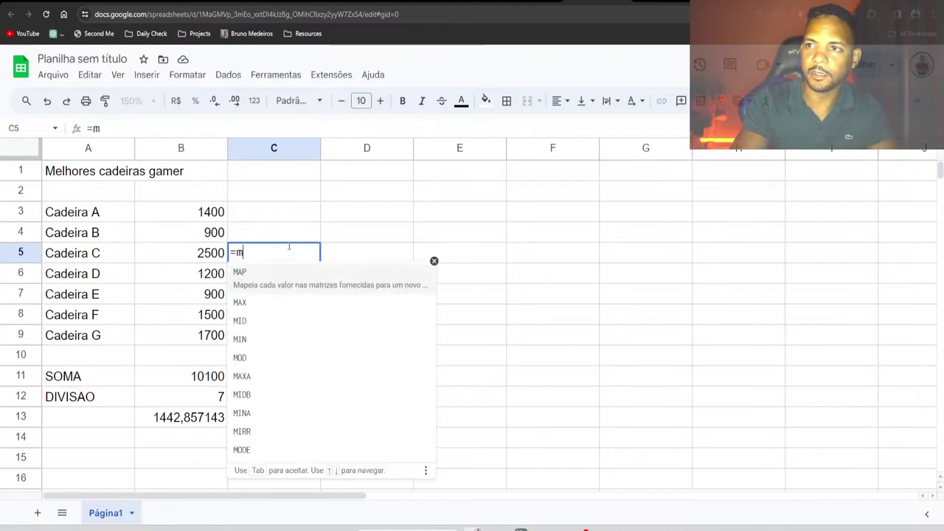
{"action": "key", "text": "BackSpace"}
{"action": "key", "text": "BackSpace"}
{"action": "type", "text": "ave"}
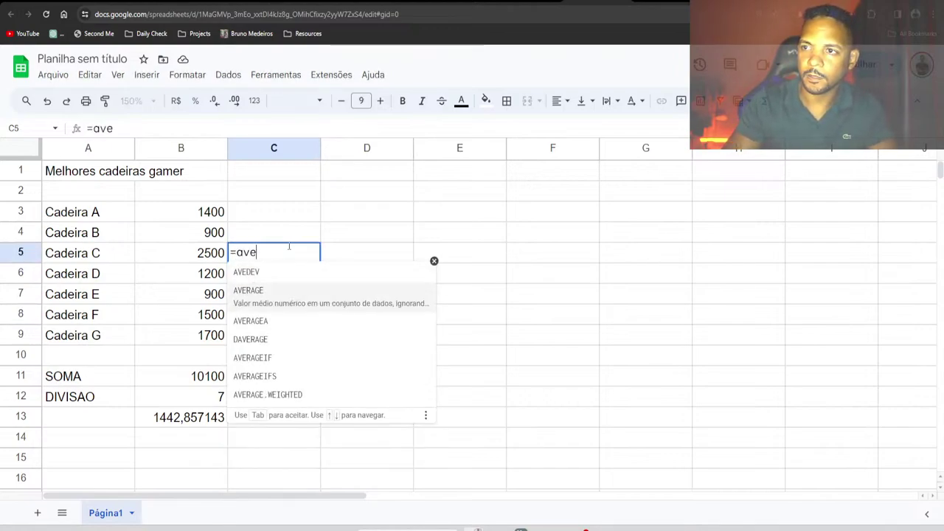
{"action": "key", "text": "Tab"}
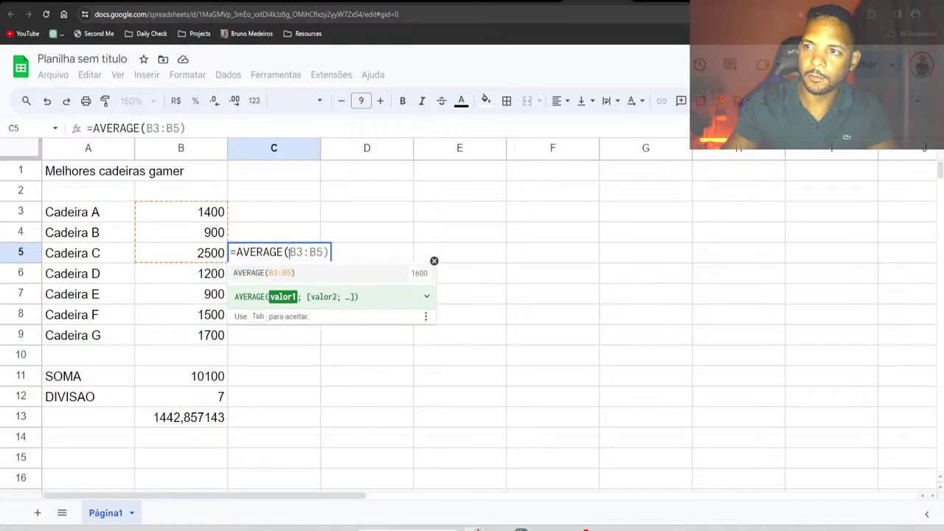
{"action": "left_click_drag", "start_coordinate": [175, 205], "coordinate": [197, 336]}
{"action": "key", "text": "Return"}
{"action": "key", "text": "Up"}
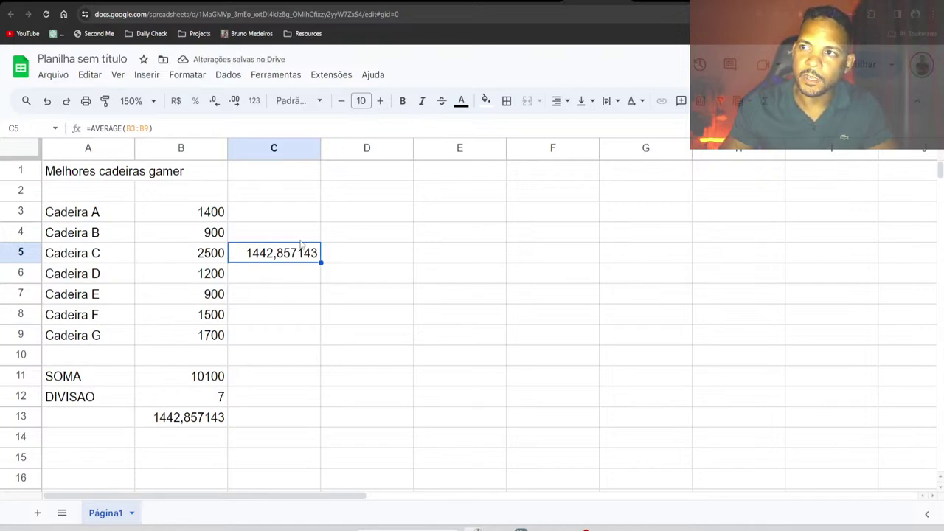
Compare the average in B13 with the individual chair values in B4, B5 and B6
{"action": "left_click", "coordinate": [197, 421]}
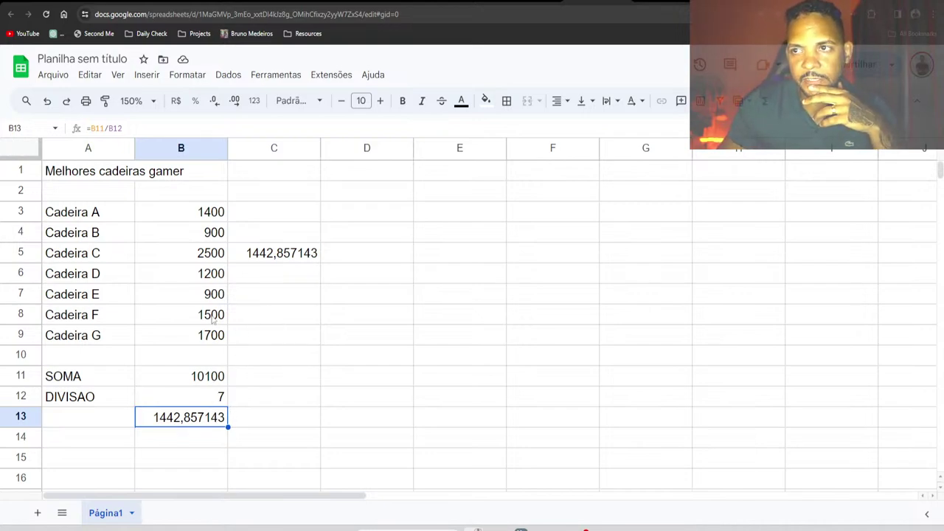
{"action": "left_click", "coordinate": [200, 260]}
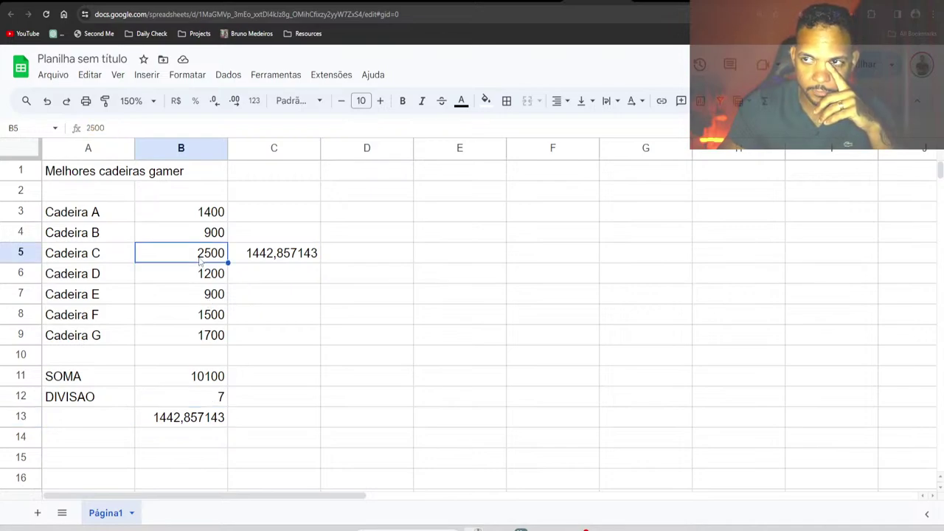
{"action": "left_click", "coordinate": [184, 244]}
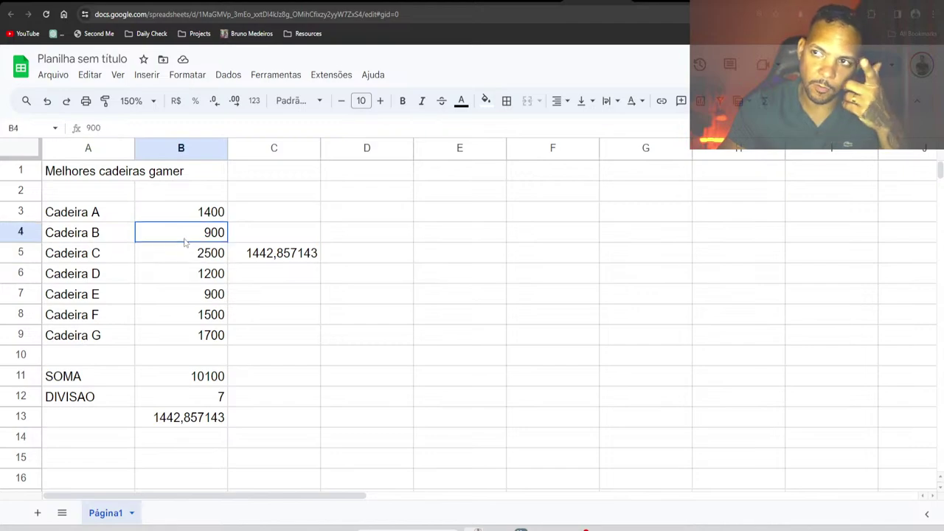
{"action": "left_click", "coordinate": [200, 272]}
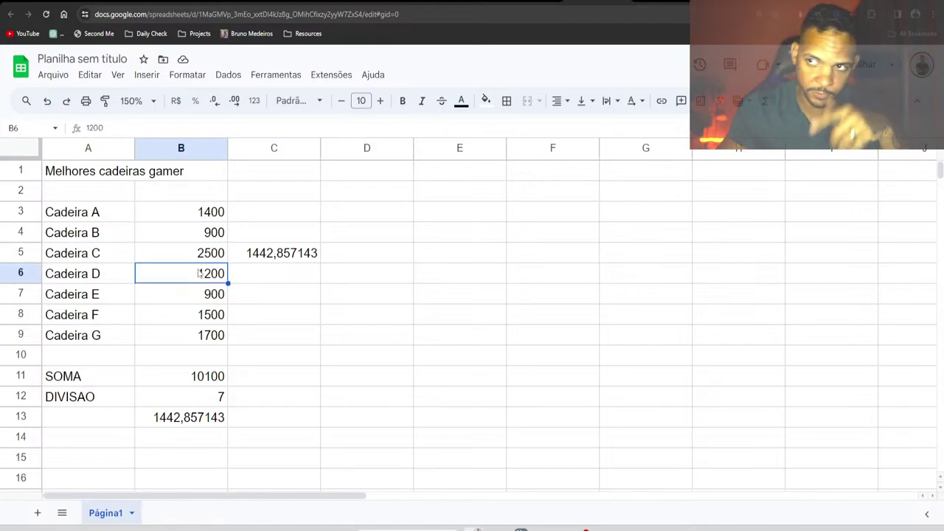
{"action": "left_click", "coordinate": [176, 422]}
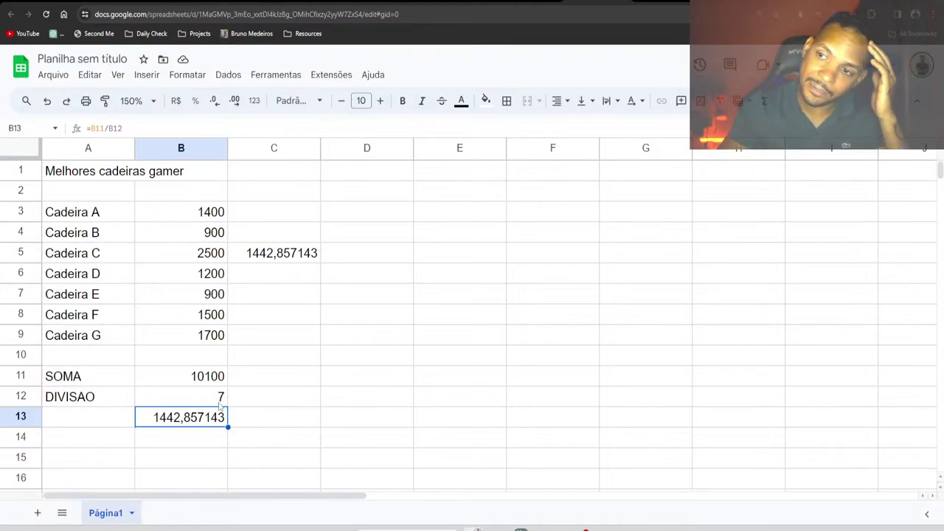
{"action": "left_click", "coordinate": [411, 379]}
{"action": "left_click", "coordinate": [203, 418]}
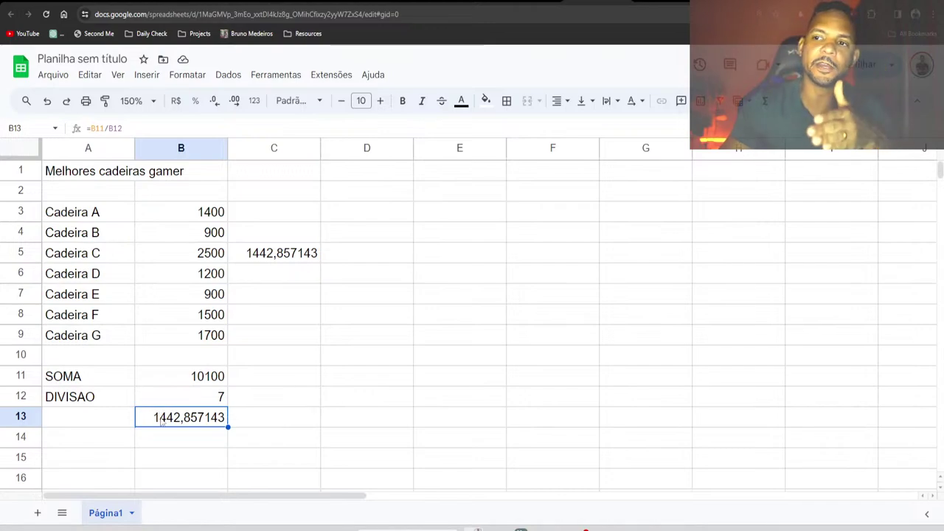
Review the chair values in B3:B9 as a group against the average in B13
{"action": "left_click_drag", "start_coordinate": [197, 216], "coordinate": [190, 343]}
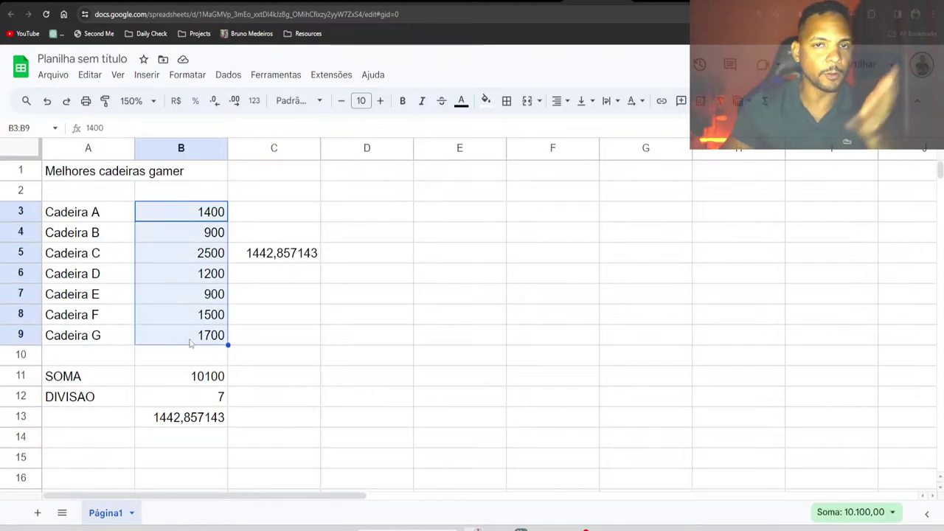
{"action": "left_click", "coordinate": [233, 338]}
{"action": "left_click", "coordinate": [200, 192]}
{"action": "left_click", "coordinate": [303, 292]}
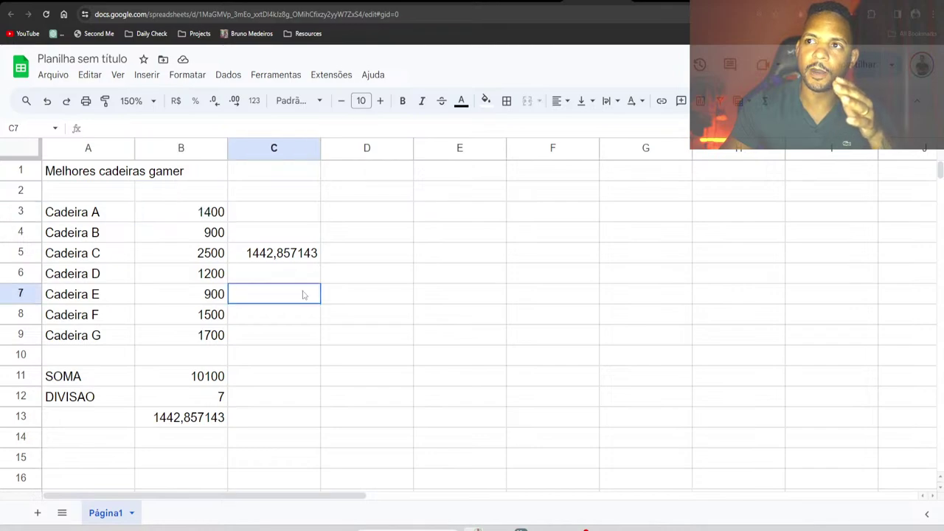
{"action": "left_click_drag", "start_coordinate": [210, 214], "coordinate": [203, 335]}
{"action": "left_click", "coordinate": [241, 351]}
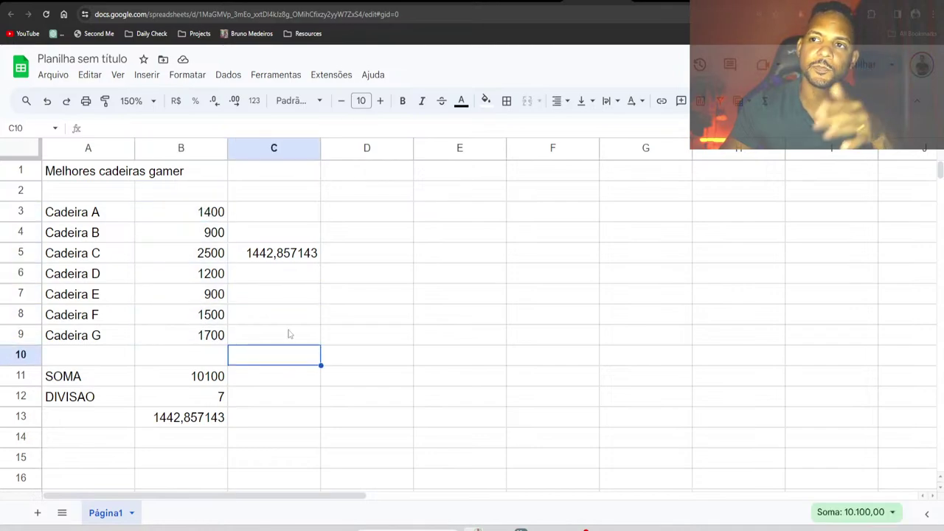
{"action": "left_click_drag", "start_coordinate": [209, 220], "coordinate": [204, 336]}
{"action": "left_click", "coordinate": [391, 352]}
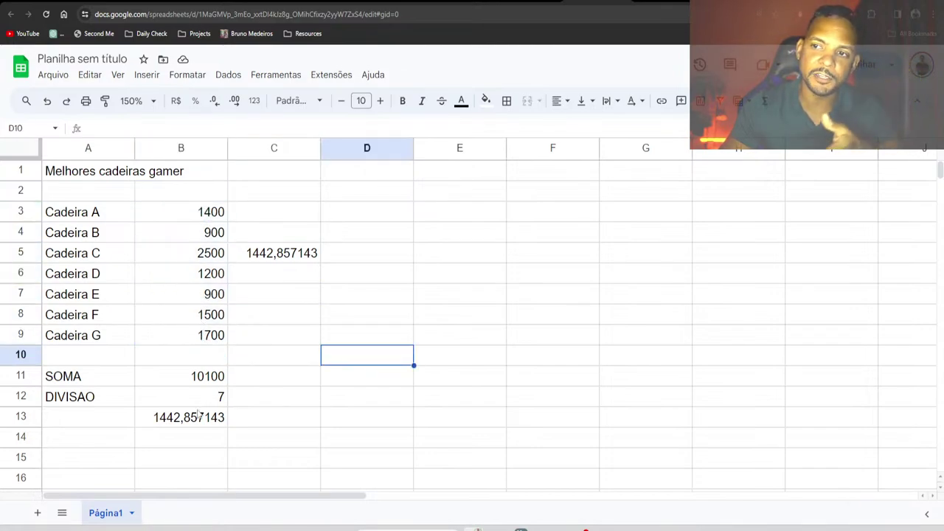
{"action": "left_click", "coordinate": [199, 414]}
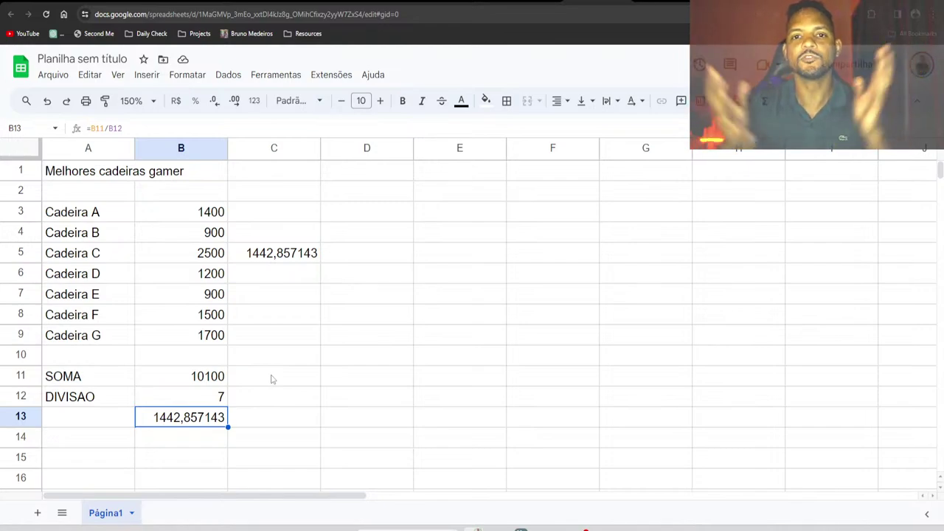
Switch to the notes and highlight the "Ticket médio alto (R$ 200+)" criterion with its commission line
{"action": "mouse_move", "coordinate": [538, 528]}
{"action": "left_click", "coordinate": [483, 479]}
{"action": "scroll", "coordinate": [294, 295], "scroll_direction": "up", "scroll_amount": 10}
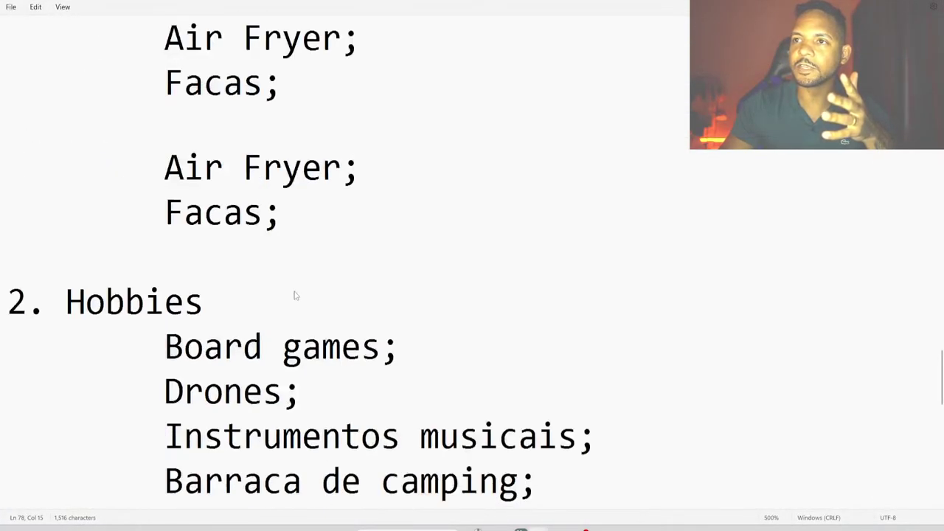
{"action": "scroll", "coordinate": [293, 295], "scroll_direction": "up", "scroll_amount": 10}
{"action": "scroll", "coordinate": [295, 299], "scroll_direction": "down", "scroll_amount": 3}
{"action": "scroll", "coordinate": [297, 303], "scroll_direction": "up", "scroll_amount": 2}
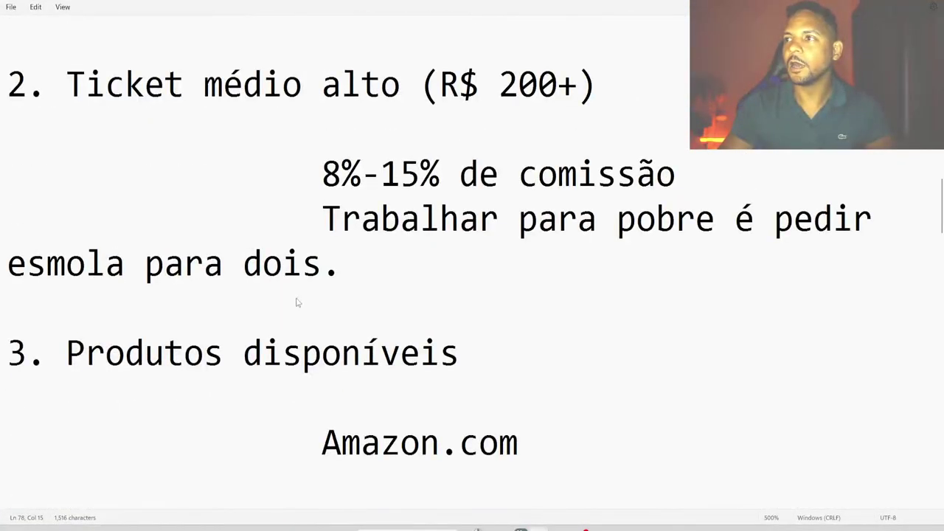
{"action": "left_click_drag", "start_coordinate": [79, 84], "coordinate": [558, 168]}
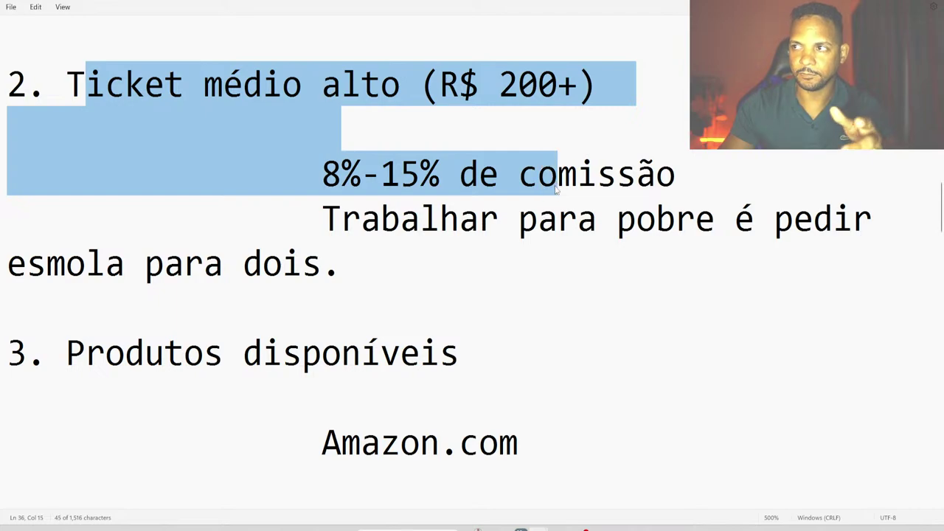
{"action": "left_click", "coordinate": [558, 168]}
{"action": "left_click_drag", "start_coordinate": [96, 84], "coordinate": [533, 185]}
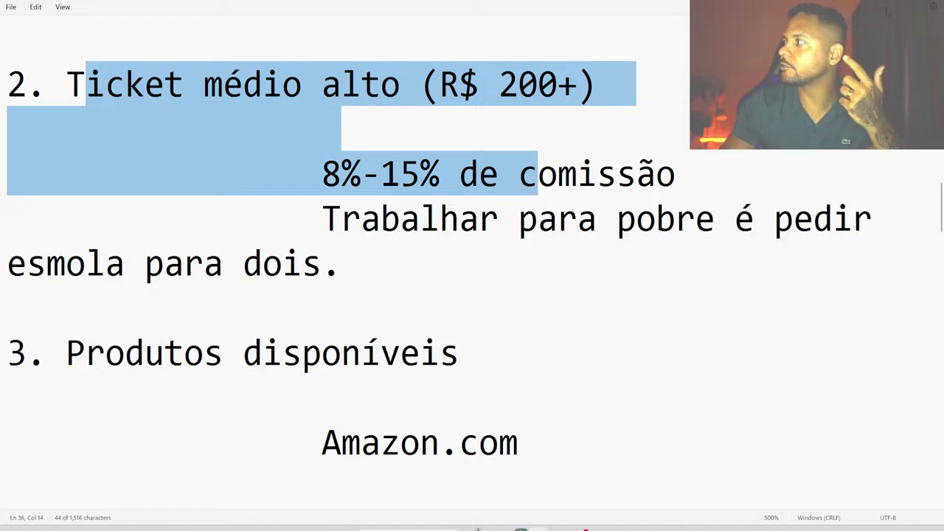
Return to the spreadsheet and compare the averages calculated in B13 and C5
{"action": "key", "text": "alt+Tab"}
{"action": "left_click", "coordinate": [383, 258]}
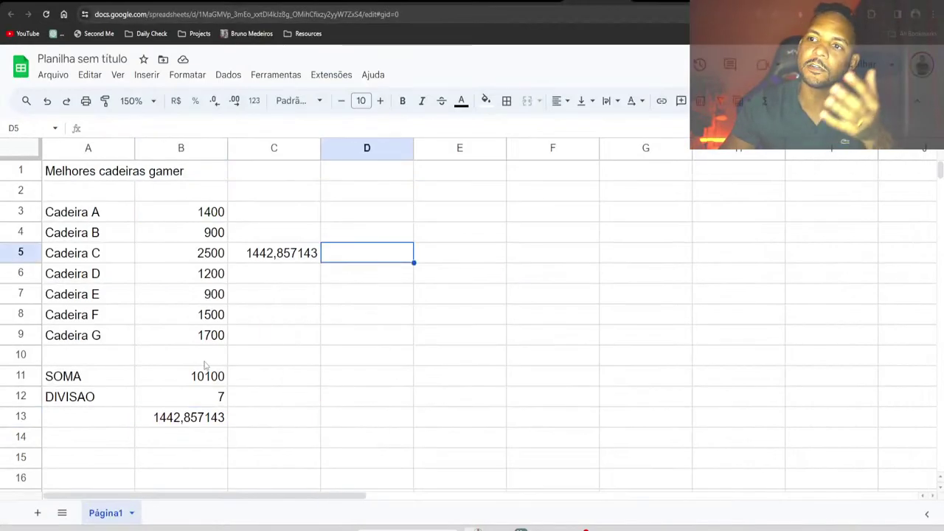
{"action": "left_click", "coordinate": [200, 424]}
{"action": "left_click", "coordinate": [290, 259]}
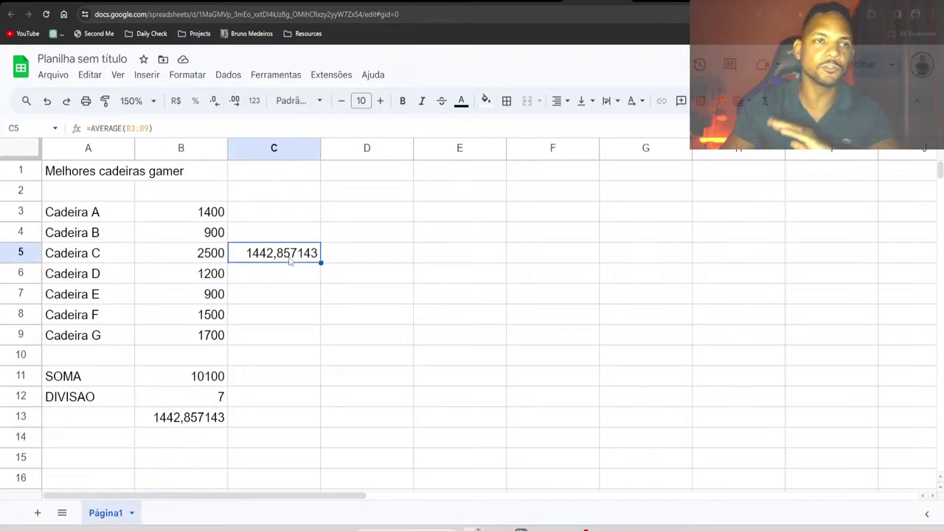
{"action": "left_click", "coordinate": [325, 273]}
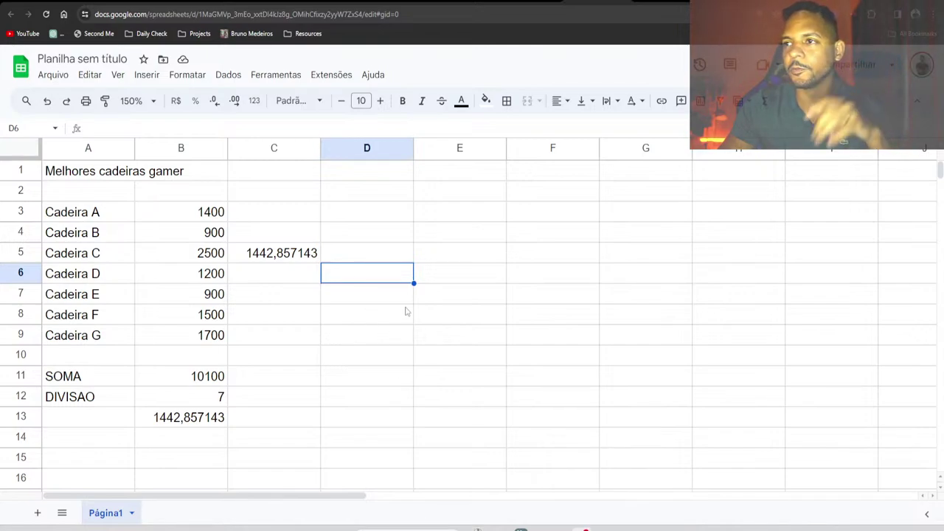
{"action": "left_click", "coordinate": [341, 298]}
{"action": "left_click", "coordinate": [281, 258]}
{"action": "left_click", "coordinate": [461, 303]}
Highlight the chair prices in column B, including the chair names and the sum row, to review the data behind the average
{"action": "left_click", "coordinate": [197, 222]}
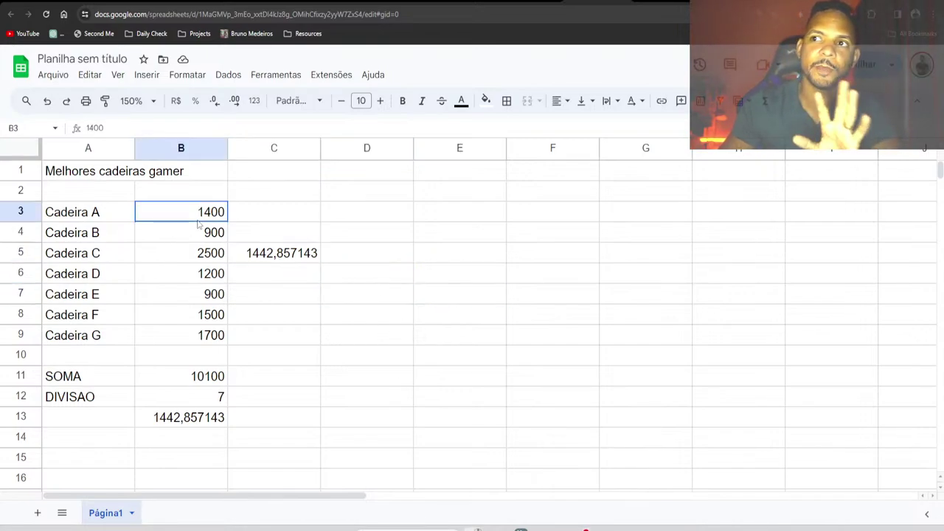
{"action": "left_click_drag", "start_coordinate": [198, 222], "coordinate": [211, 337]}
{"action": "left_click", "coordinate": [417, 334]}
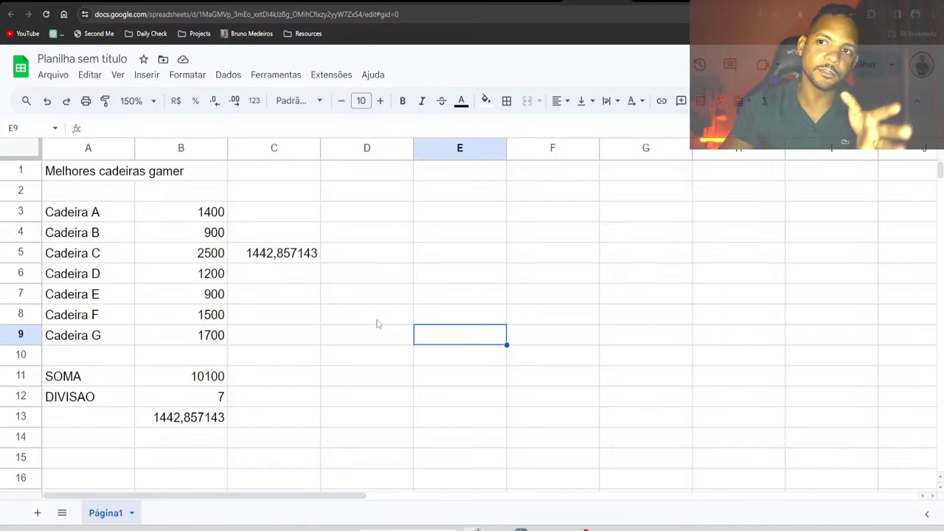
{"action": "left_click_drag", "start_coordinate": [214, 213], "coordinate": [190, 335]}
{"action": "left_click", "coordinate": [405, 340]}
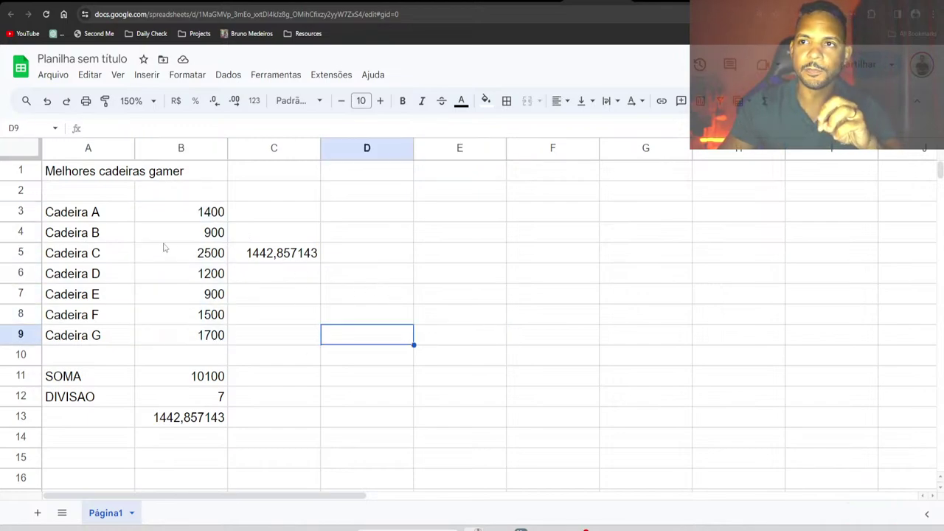
{"action": "left_click", "coordinate": [553, 292]}
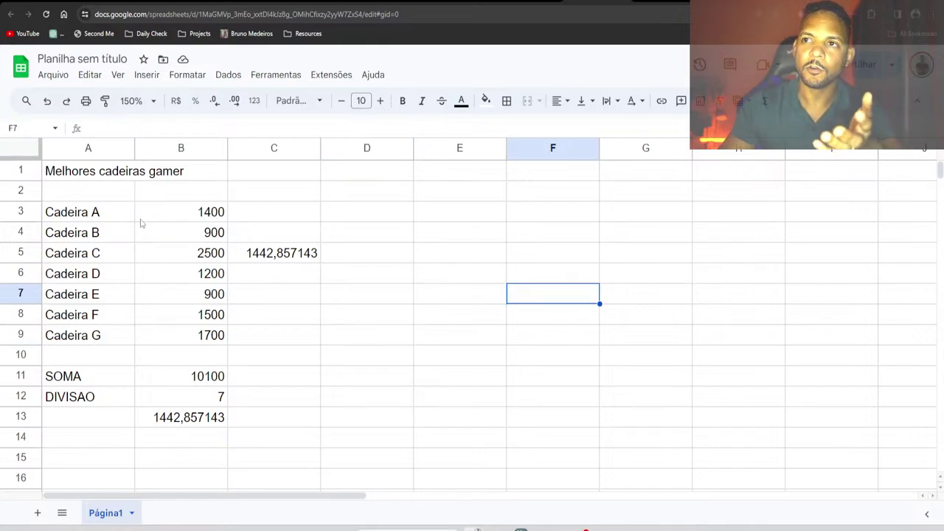
{"action": "left_click_drag", "start_coordinate": [89, 214], "coordinate": [185, 376]}
{"action": "left_click", "coordinate": [460, 376]}
Add a new sheet and title it "Grupo de pessoas" in cell A1
{"action": "left_click", "coordinate": [37, 512]}
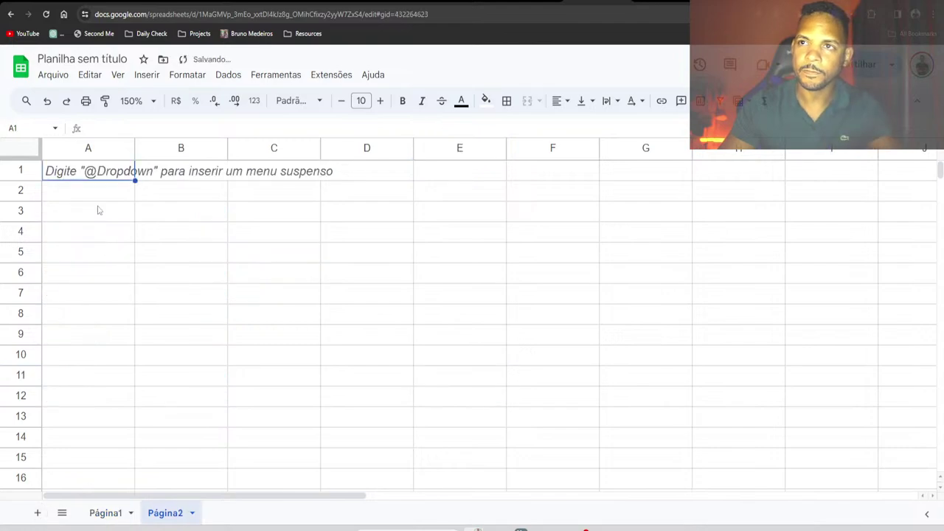
{"action": "type", "text": "Grupo de pessoas"}
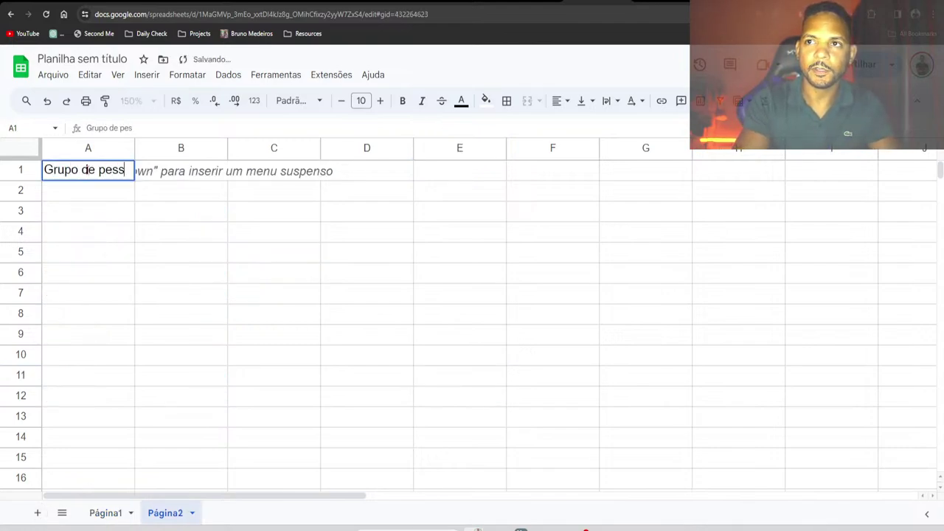
{"action": "key", "text": "Return"}
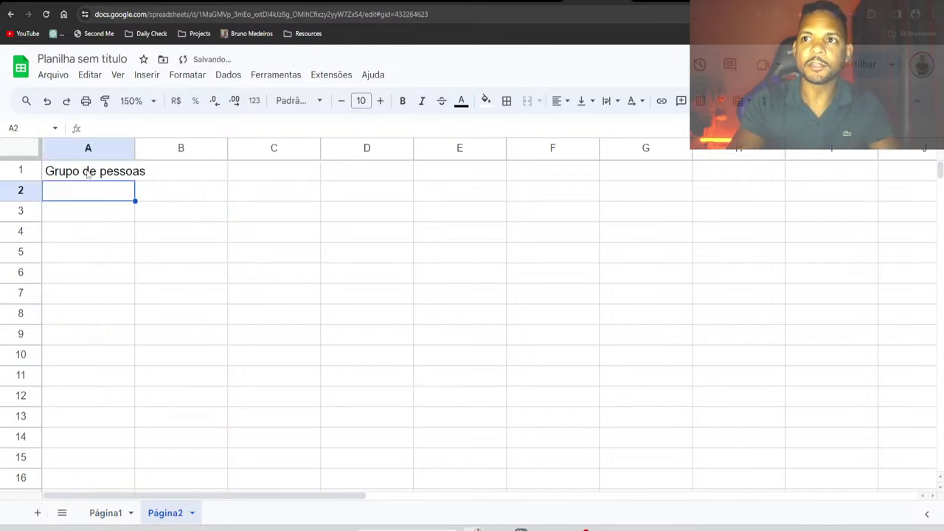
Enter 18 as the first value of the group in cell A3
{"action": "left_click", "coordinate": [106, 213]}
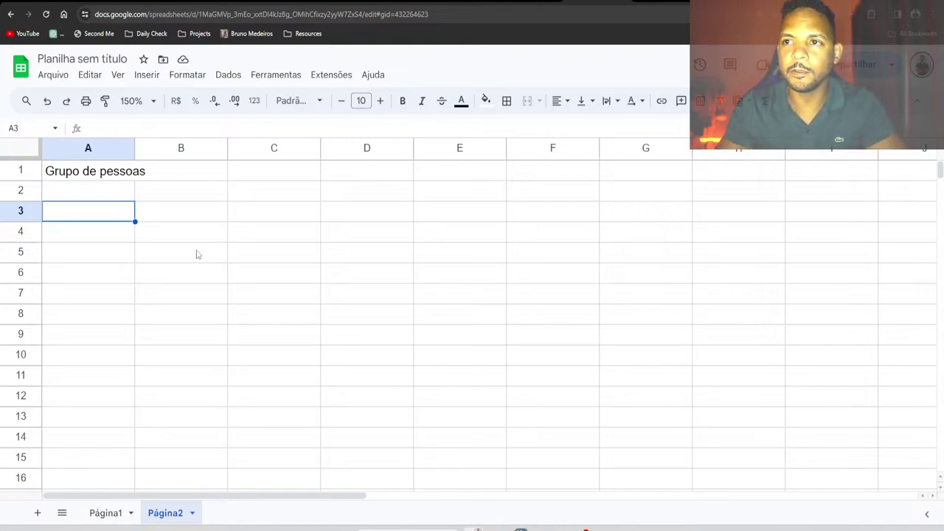
{"action": "left_click", "coordinate": [197, 253]}
{"action": "left_click", "coordinate": [130, 213]}
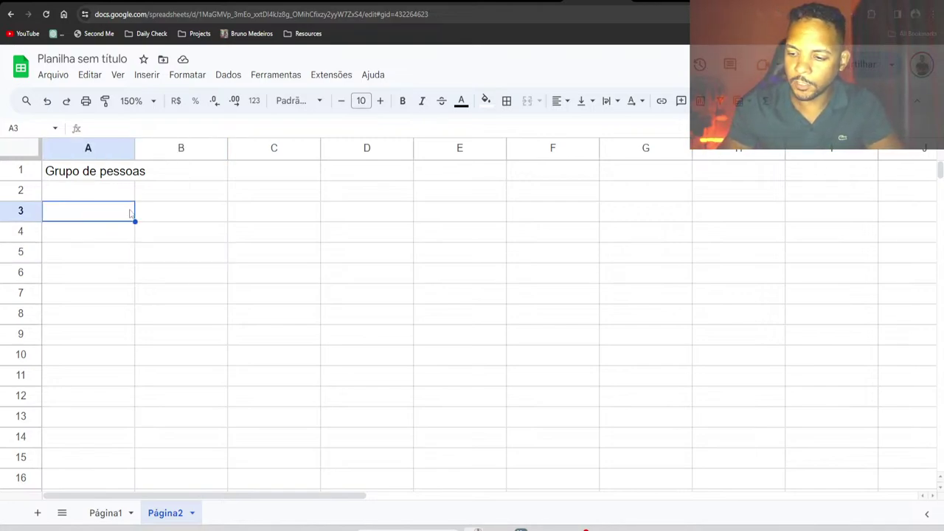
{"action": "type", "text": "18"}
{"action": "key", "text": "Return"}
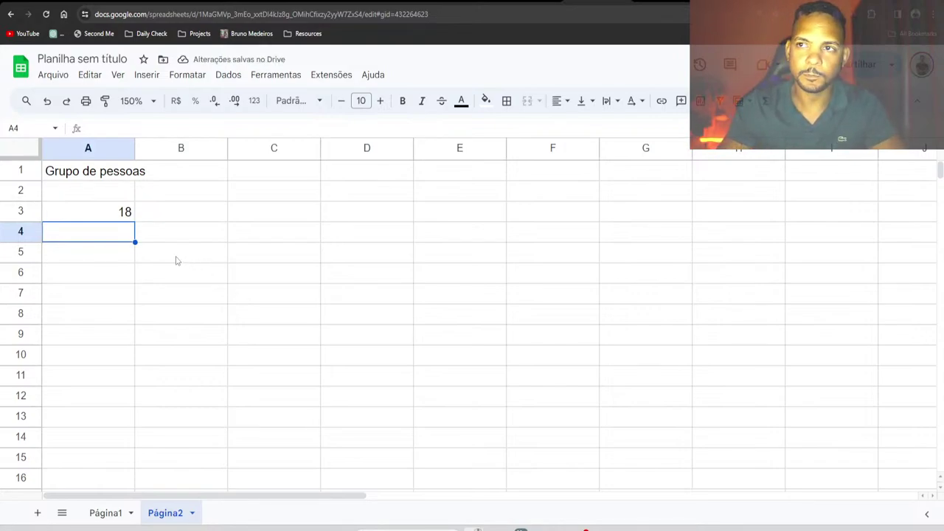
Enter 39 in cell A4 and 47 in cell A5
{"action": "key", "text": "Right"}
{"action": "left_click", "coordinate": [112, 239]}
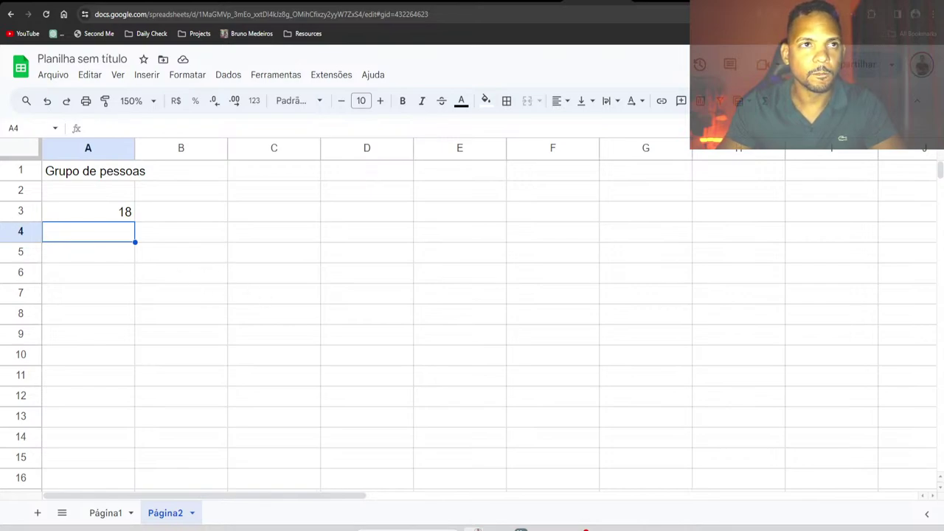
{"action": "left_click", "coordinate": [448, 442]}
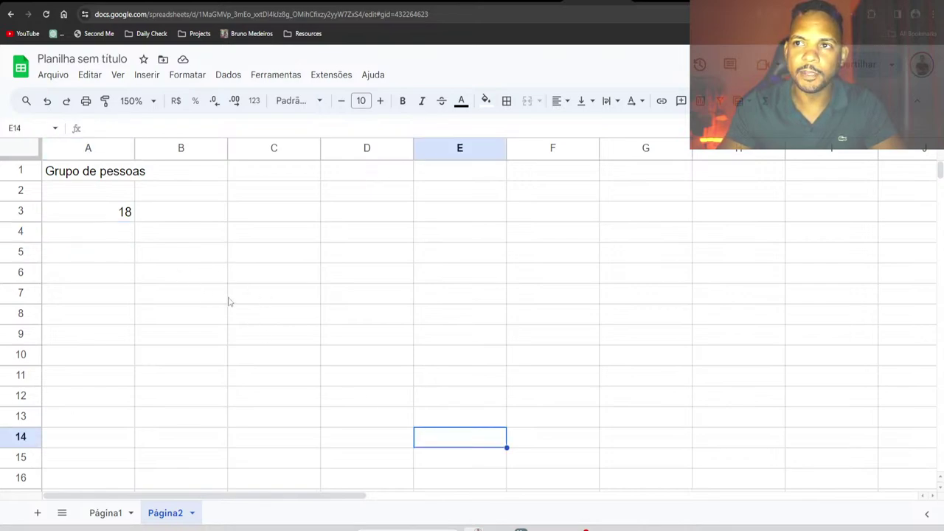
{"action": "left_click", "coordinate": [113, 240]}
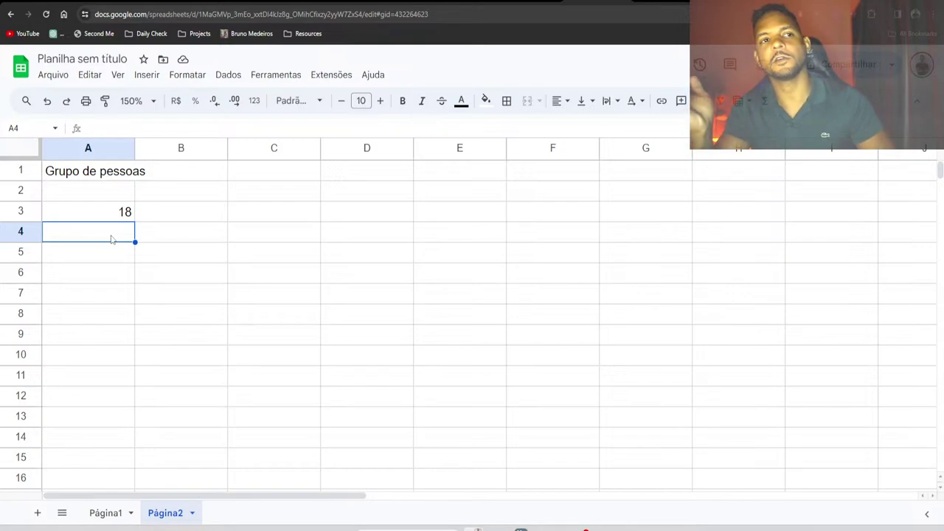
{"action": "type", "text": "39"}
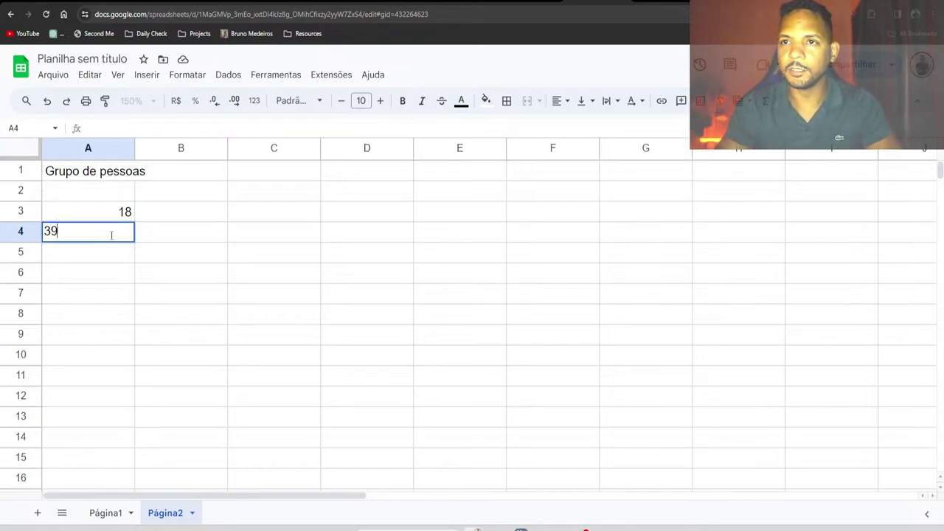
{"action": "key", "text": "Return"}
{"action": "type", "text": "4"}
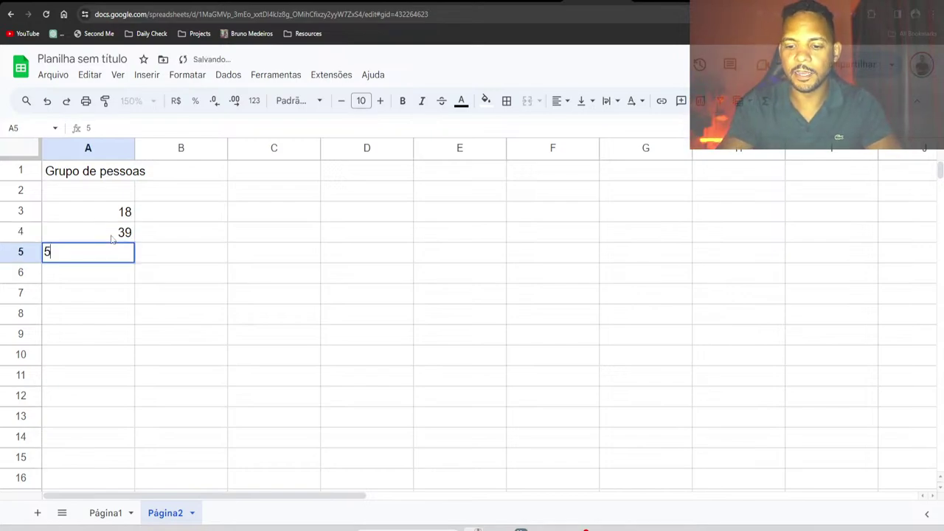
{"action": "key", "text": "BackSpace"}
{"action": "type", "text": "47"}
{"action": "key", "text": "Return"}
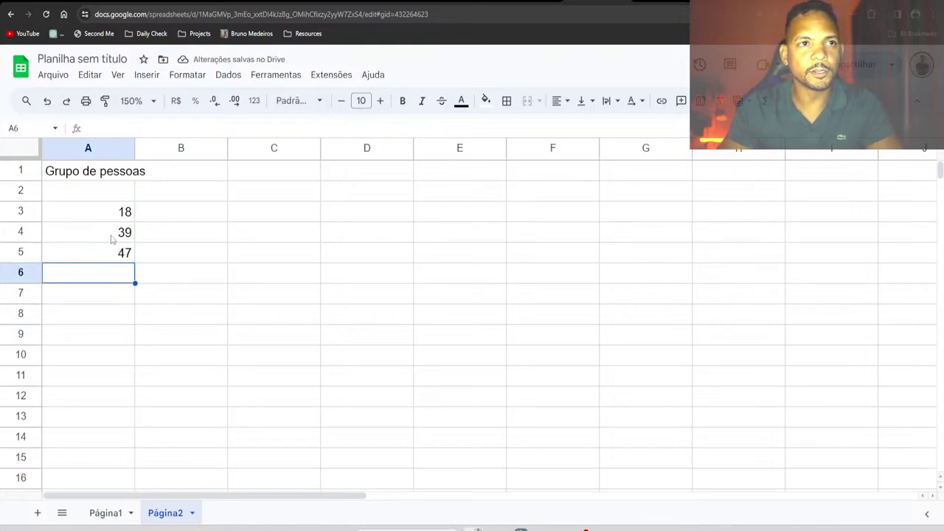
Continue the group's list in A6:A9 with the values 31, 26, 21 and 45
{"action": "type", "text": "31"}
{"action": "key", "text": "Return"}
{"action": "type", "text": "26"}
{"action": "key", "text": "Return"}
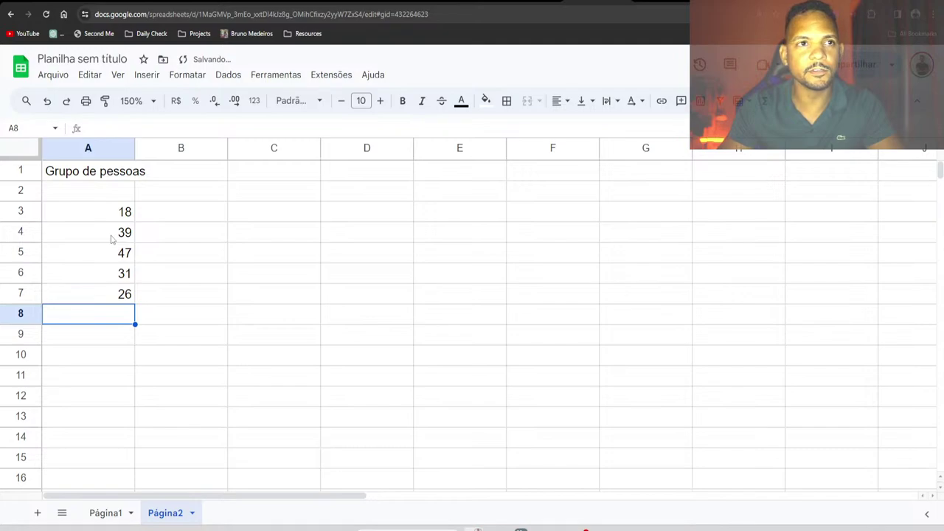
{"action": "type", "text": "21"}
{"action": "key", "text": "Return"}
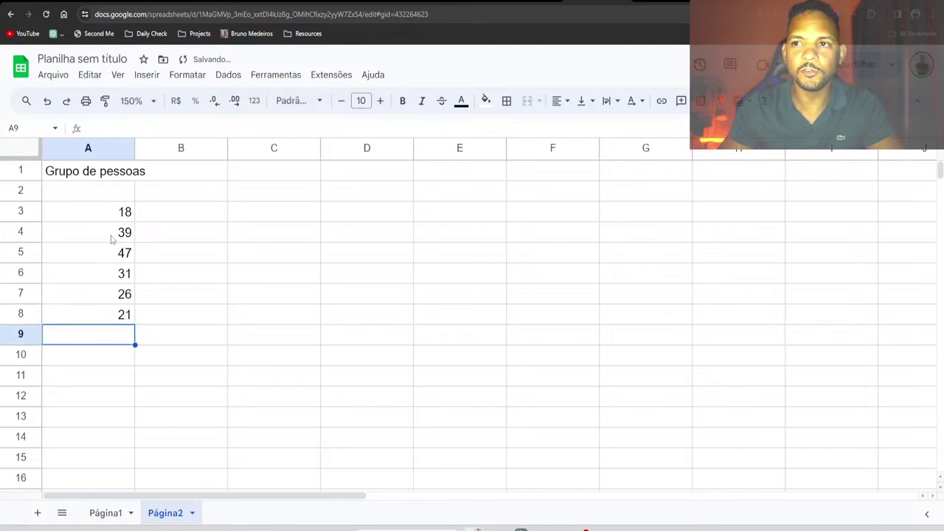
{"action": "type", "text": "45"}
{"action": "key", "text": "Return"}
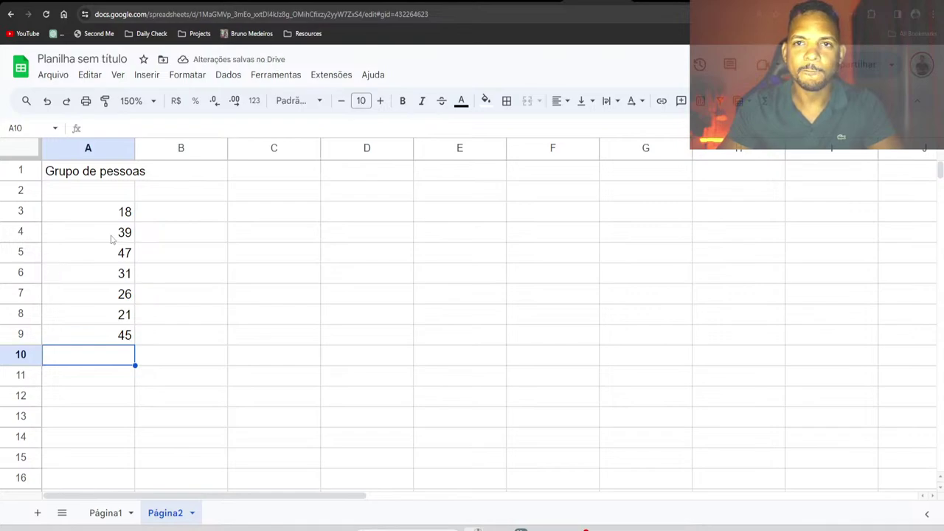
Add 34 in A10 and 24 in A11, and highlight A3:A11 to review the list
{"action": "type", "text": "34"}
{"action": "key", "text": "Return"}
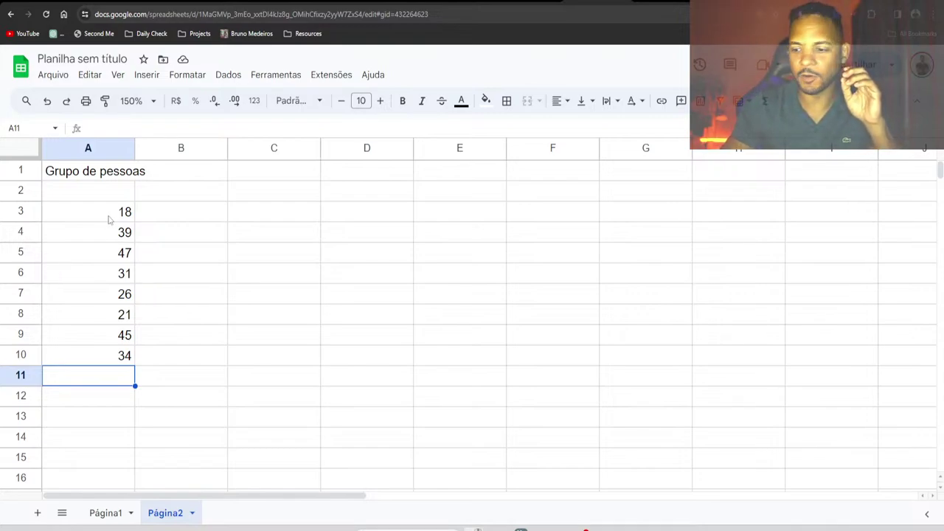
{"action": "type", "text": "24"}
{"action": "key", "text": "Return"}
{"action": "left_click_drag", "start_coordinate": [110, 213], "coordinate": [120, 379]}
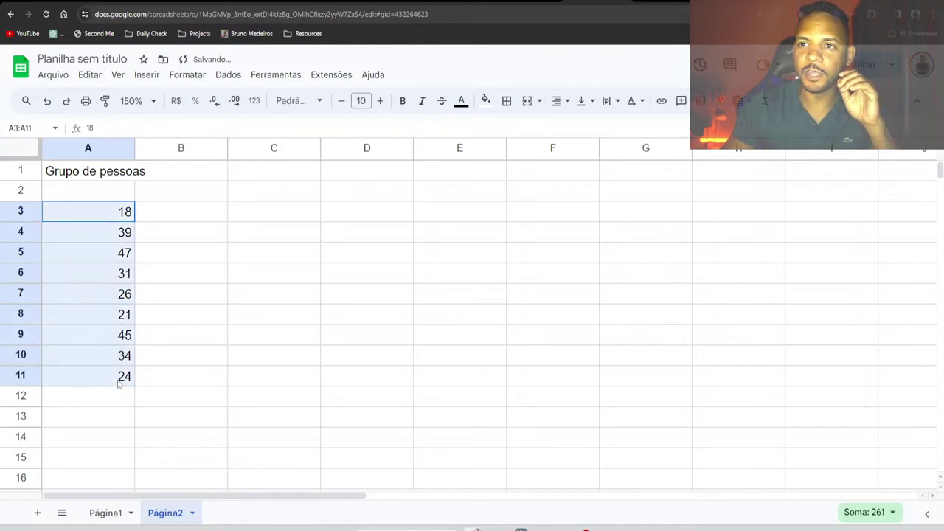
{"action": "left_click", "coordinate": [211, 359]}
Change the group's value in cell A9 to 46
{"action": "double_click", "coordinate": [118, 338]}
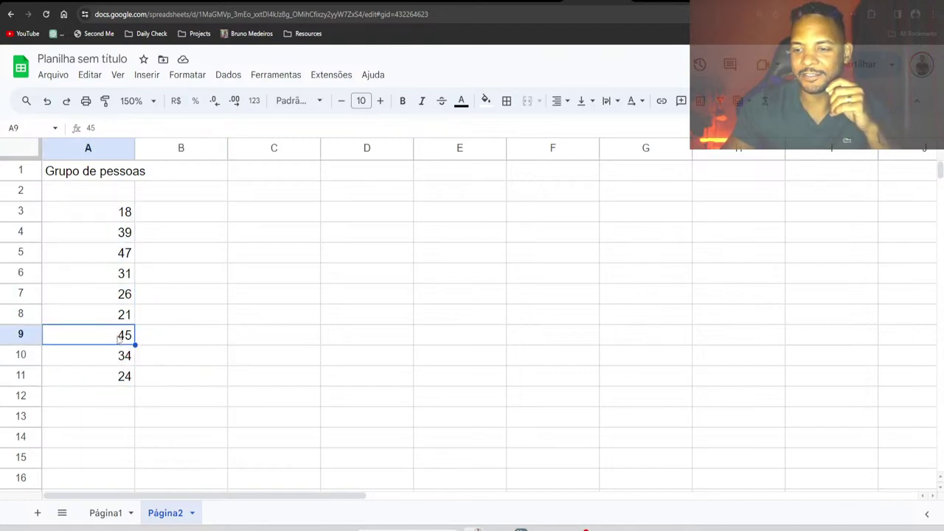
{"action": "key", "text": "BackSpace"}
{"action": "type", "text": "6"}
{"action": "key", "text": "Return"}
Extend the group's list with 42, 23 and 45 in A12:A14, and highlight A3:A14 to review it
{"action": "left_click", "coordinate": [119, 395]}
{"action": "type", "text": "42"}
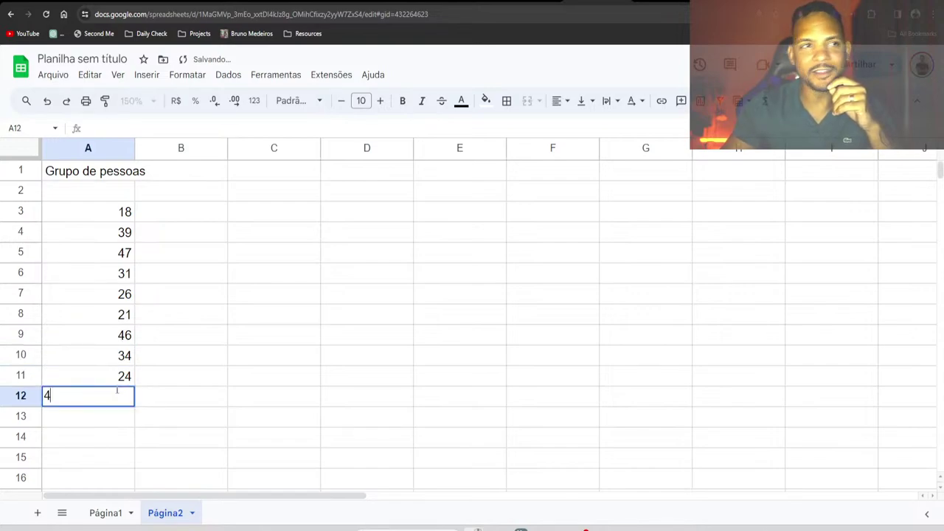
{"action": "key", "text": "Return"}
{"action": "type", "text": "23"}
{"action": "key", "text": "Return"}
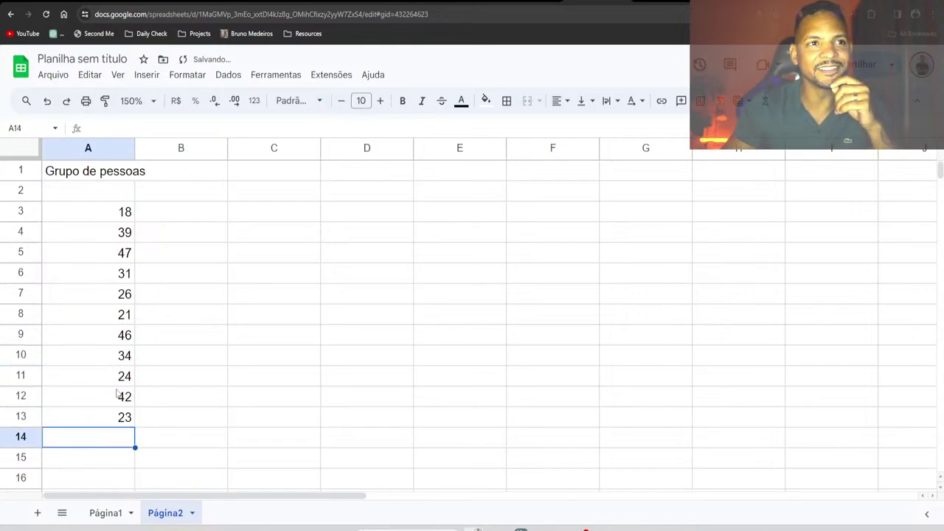
{"action": "type", "text": "45"}
{"action": "key", "text": "Return"}
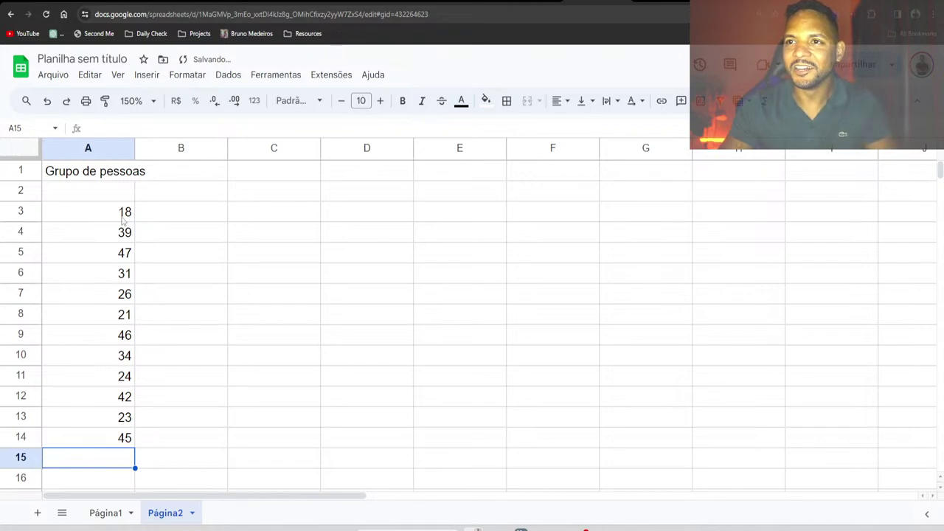
{"action": "left_click_drag", "start_coordinate": [123, 218], "coordinate": [117, 440]}
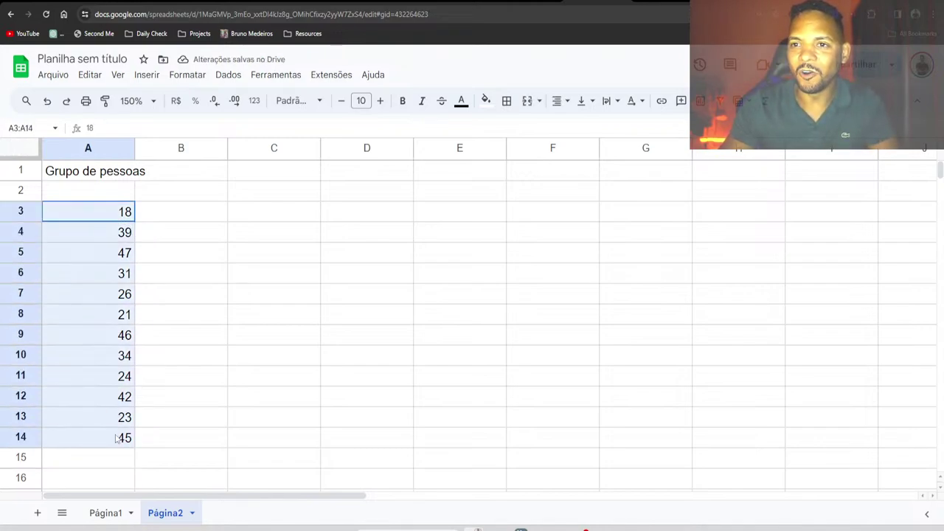
{"action": "left_click", "coordinate": [225, 399]}
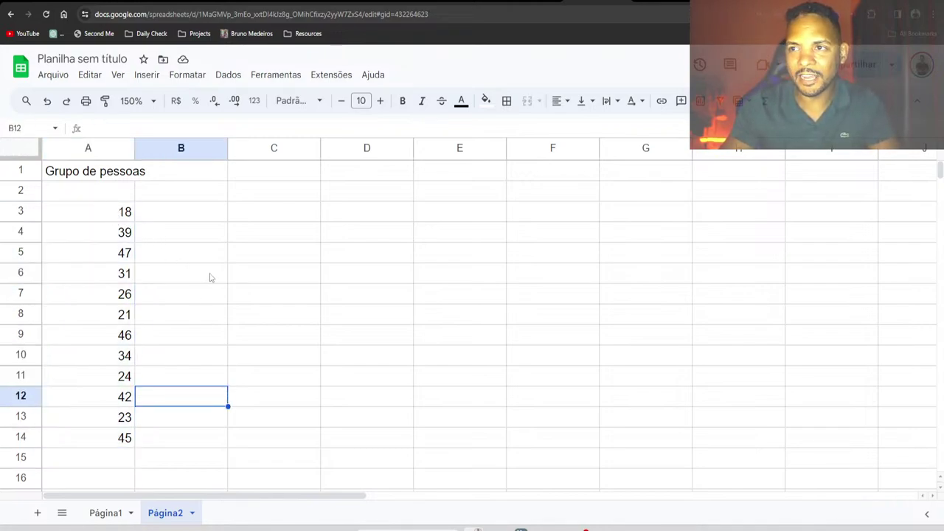
Calculate the group's average in cell C6 with the AVERAGE function over A3:A14
{"action": "left_click", "coordinate": [243, 279]}
{"action": "type", "text": "="}
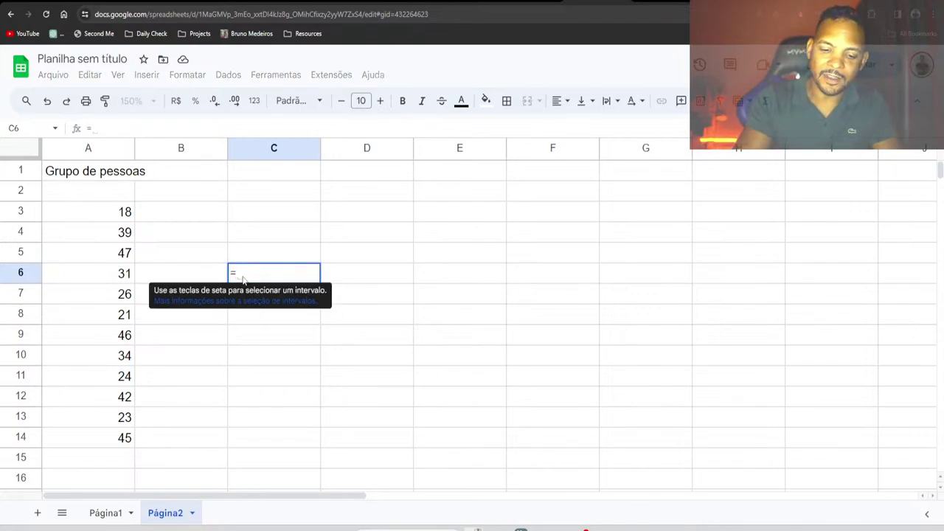
{"action": "type", "text": "avera"}
{"action": "left_click", "coordinate": [255, 293]}
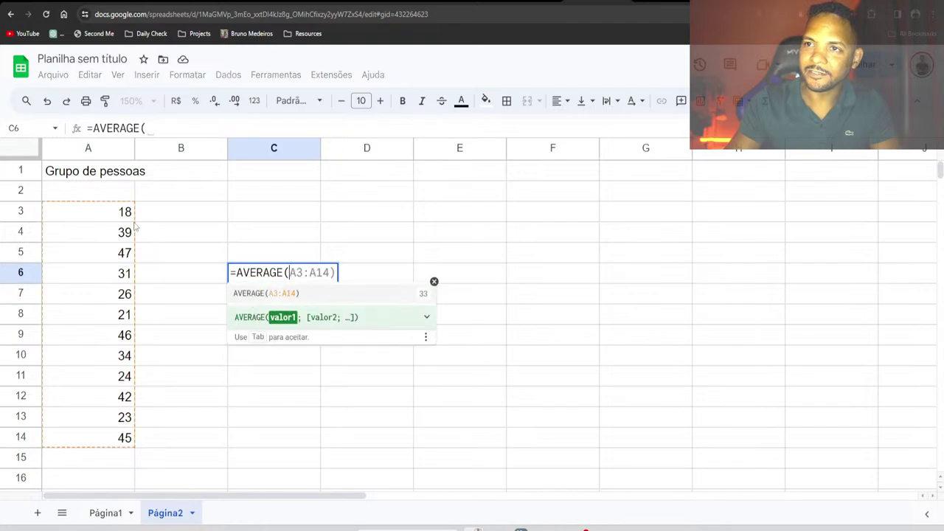
{"action": "left_click_drag", "start_coordinate": [126, 216], "coordinate": [117, 435]}
{"action": "key", "text": "Return"}
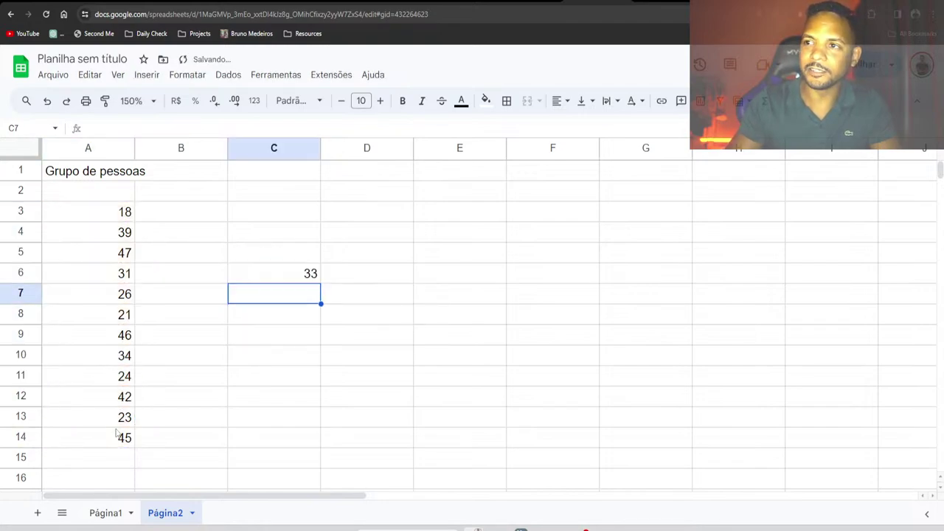
Compare the average in C6 with the individual values of the group in A3:A14
{"action": "left_click", "coordinate": [287, 267]}
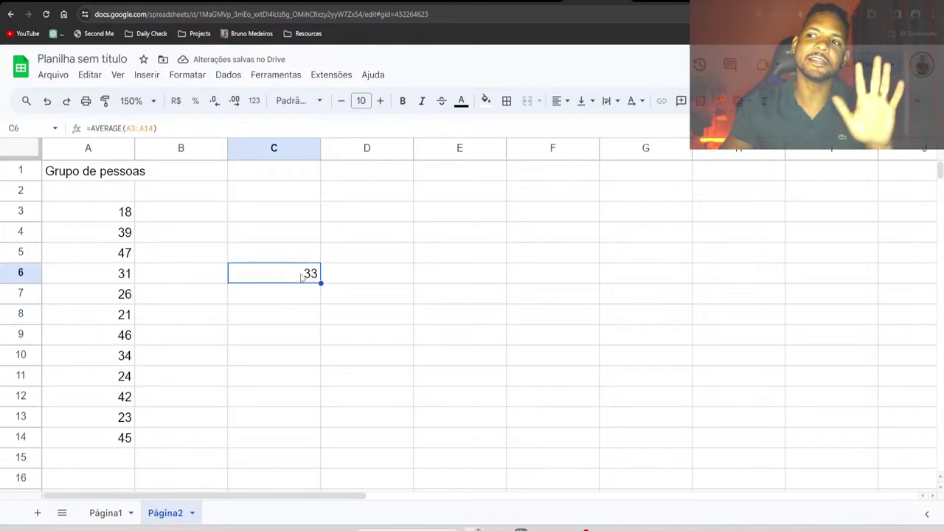
{"action": "left_click", "coordinate": [121, 316]}
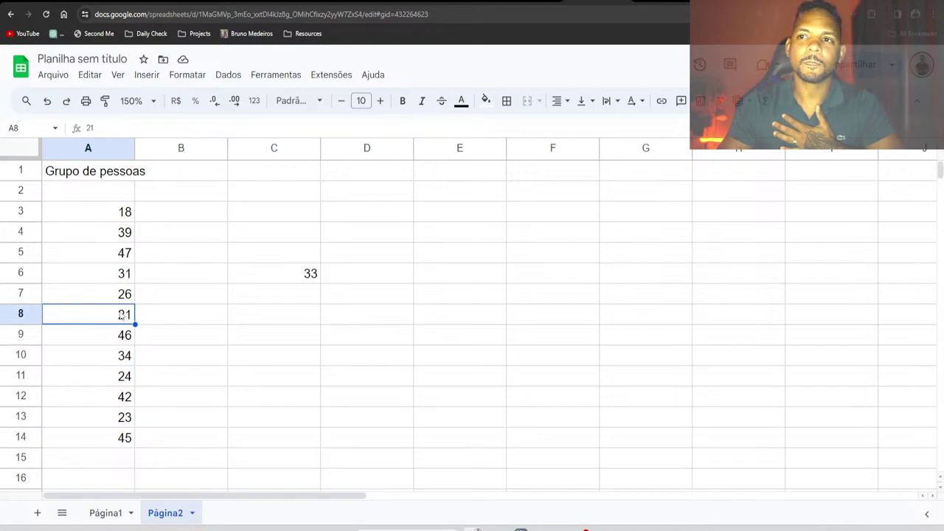
{"action": "left_click", "coordinate": [116, 216]}
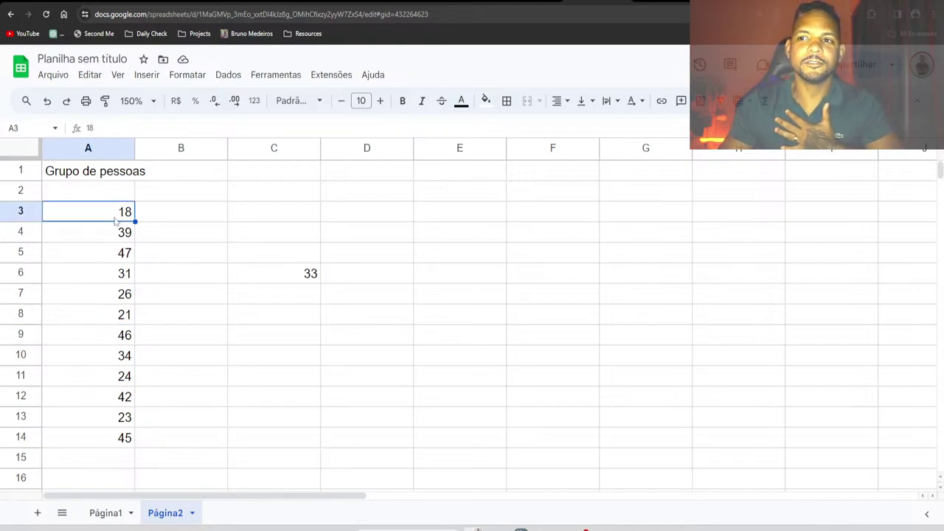
{"action": "left_click", "coordinate": [303, 257]}
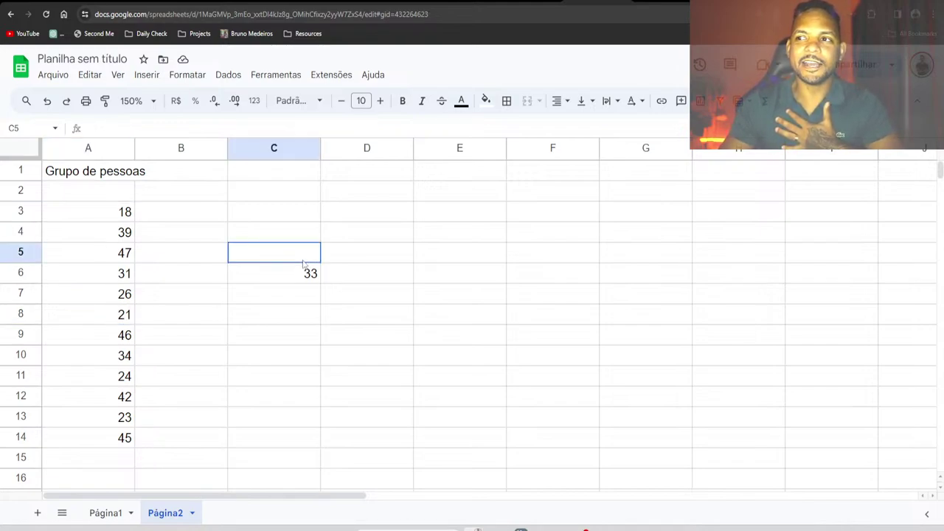
{"action": "left_click", "coordinate": [297, 284]}
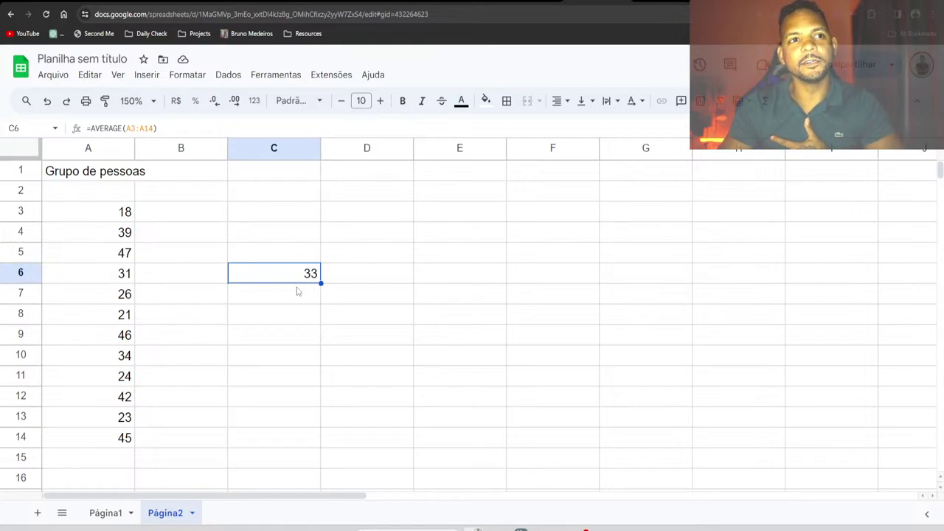
{"action": "key", "text": "Down"}
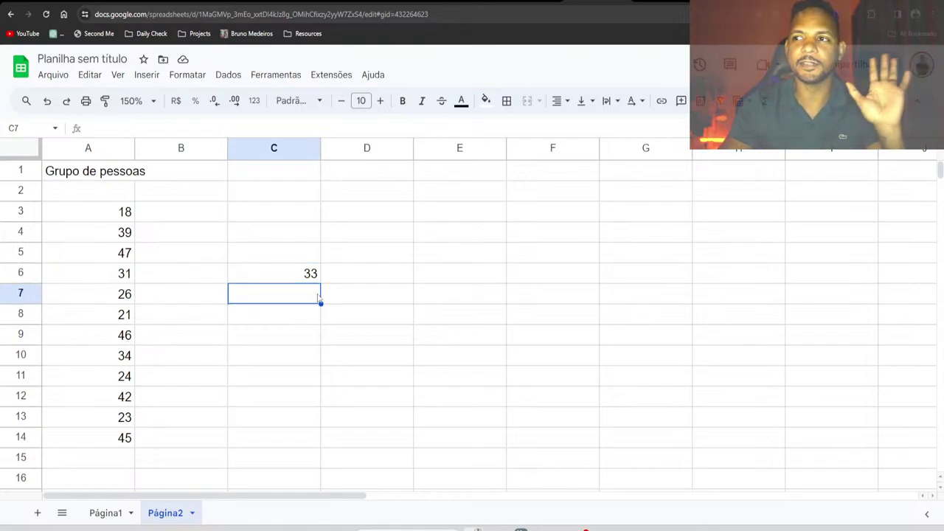
{"action": "key", "text": "Up"}
{"action": "left_click_drag", "start_coordinate": [105, 337], "coordinate": [107, 449]}
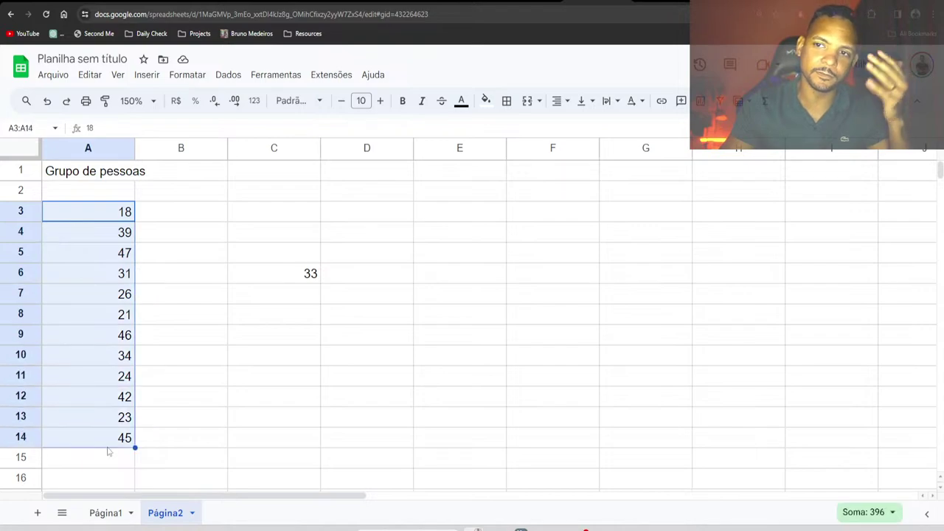
{"action": "left_click", "coordinate": [310, 358]}
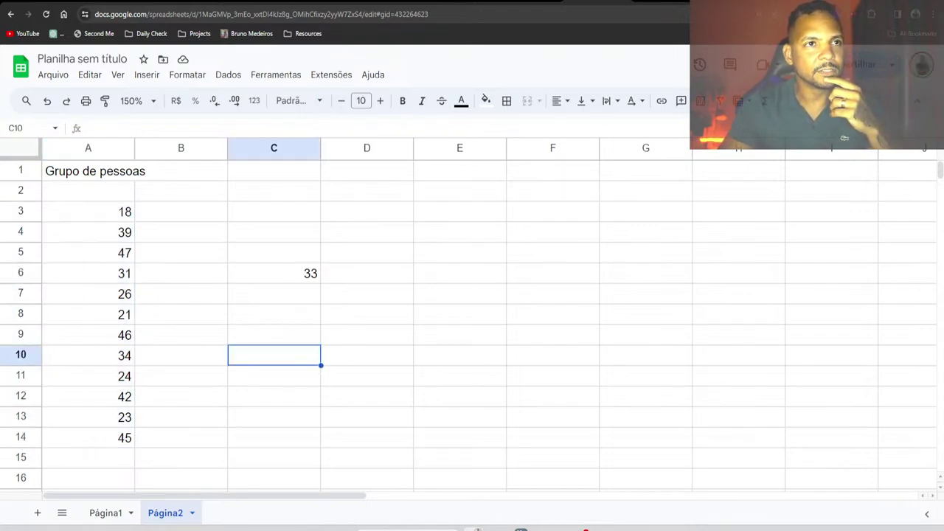
Compare the gamer chair prices and their average on Página1 with the group's values and average on Página2
{"action": "left_click", "coordinate": [110, 513]}
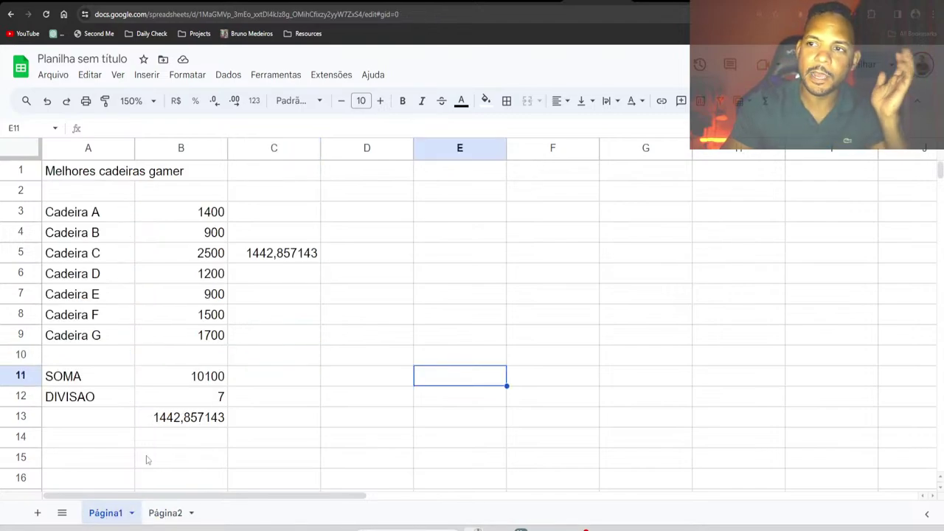
{"action": "left_click_drag", "start_coordinate": [204, 217], "coordinate": [193, 337]}
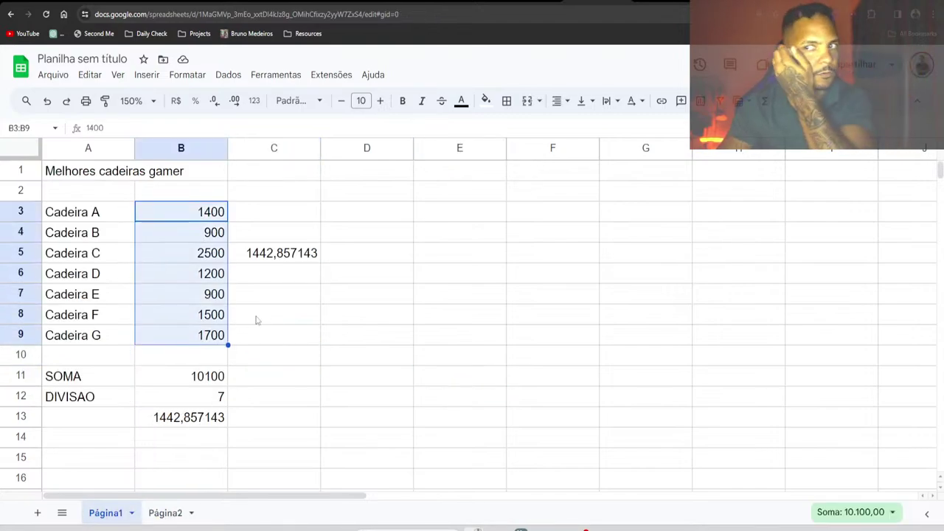
{"action": "left_click", "coordinate": [164, 514]}
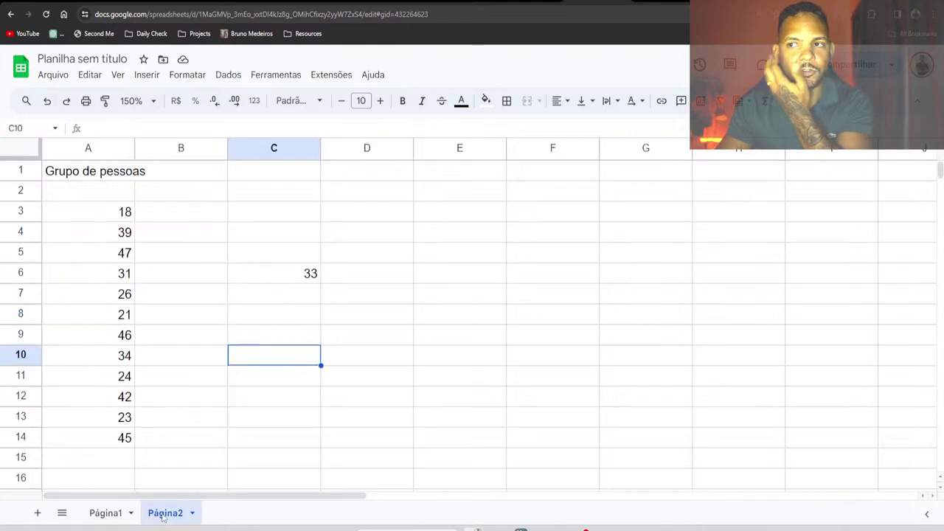
{"action": "left_click", "coordinate": [337, 315]}
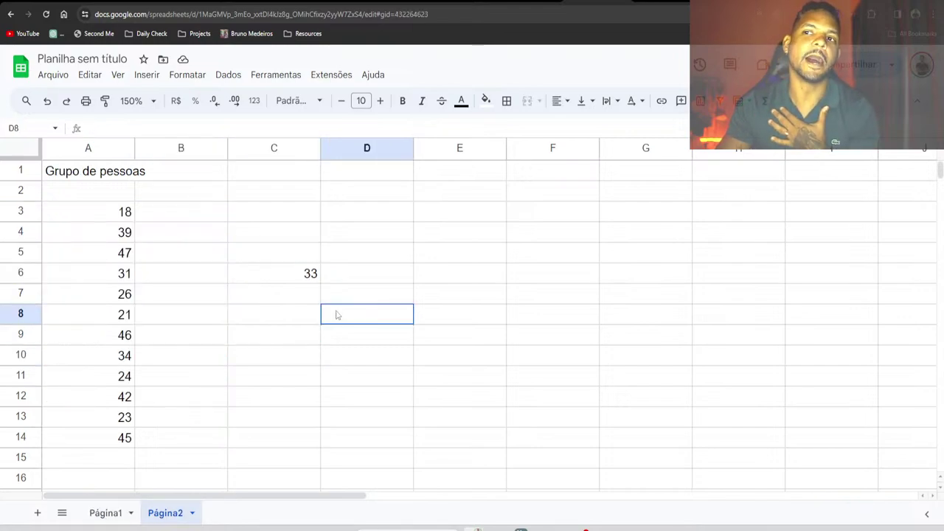
{"action": "left_click", "coordinate": [334, 347]}
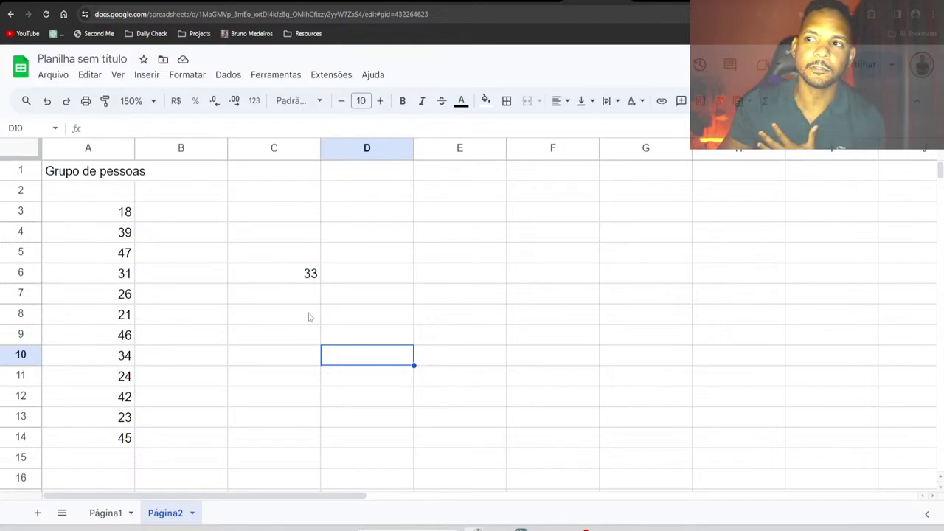
{"action": "left_click", "coordinate": [309, 317]}
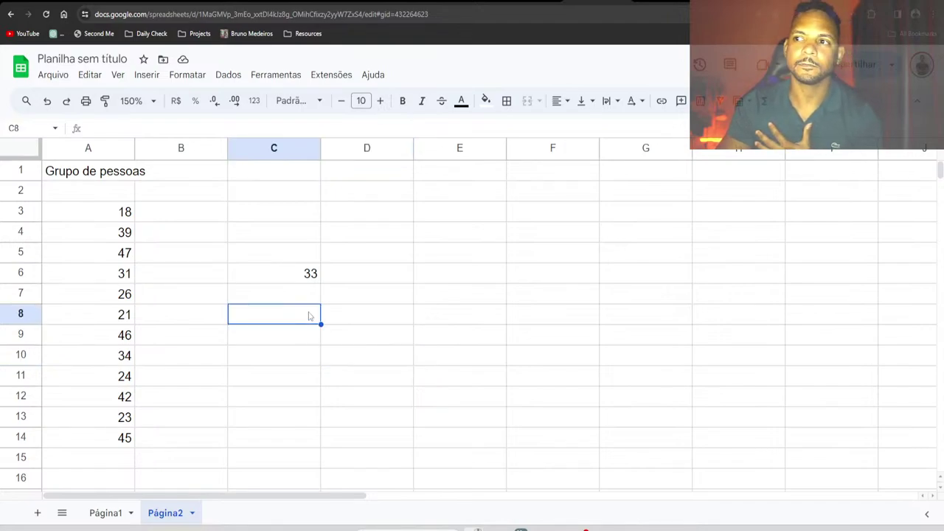
{"action": "left_click", "coordinate": [292, 270]}
{"action": "left_click", "coordinate": [109, 513]}
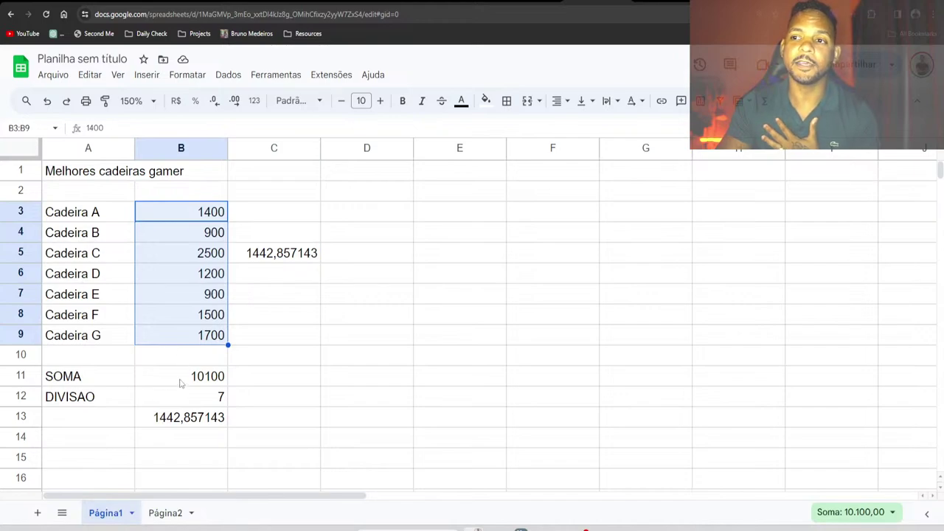
{"action": "left_click", "coordinate": [175, 419]}
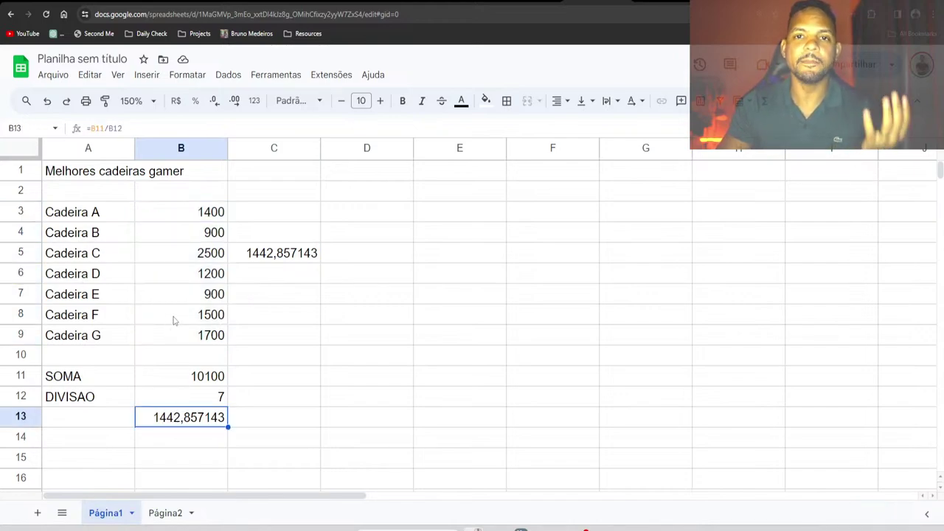
{"action": "left_click", "coordinate": [165, 513]}
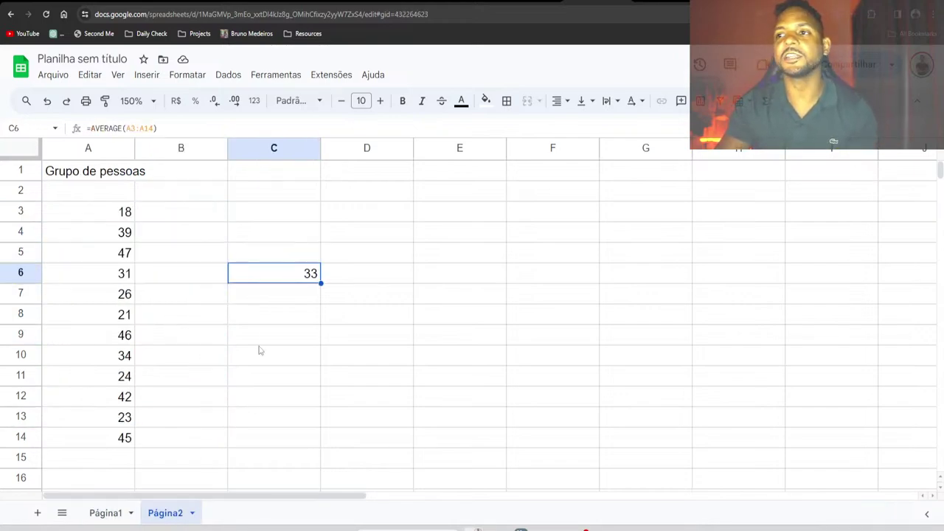
{"action": "left_click", "coordinate": [121, 317]}
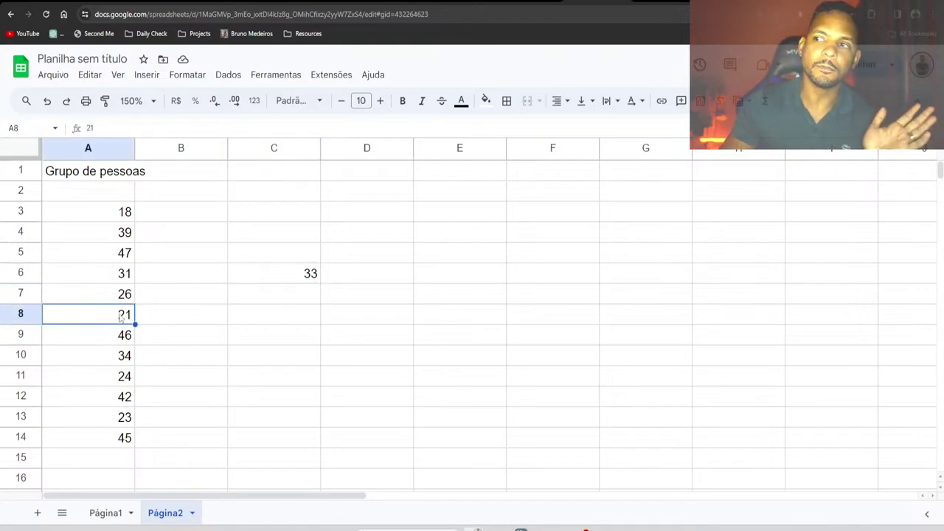
{"action": "left_click", "coordinate": [106, 512]}
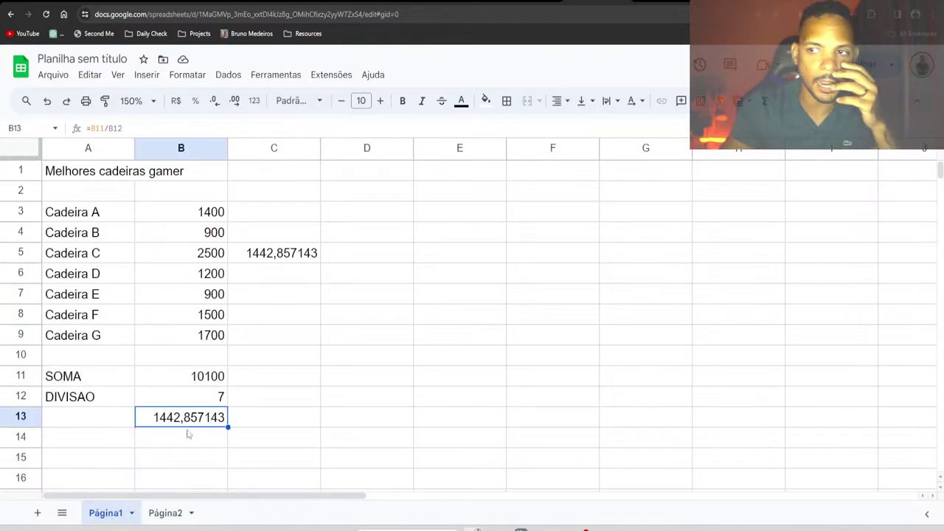
{"action": "left_click", "coordinate": [333, 357]}
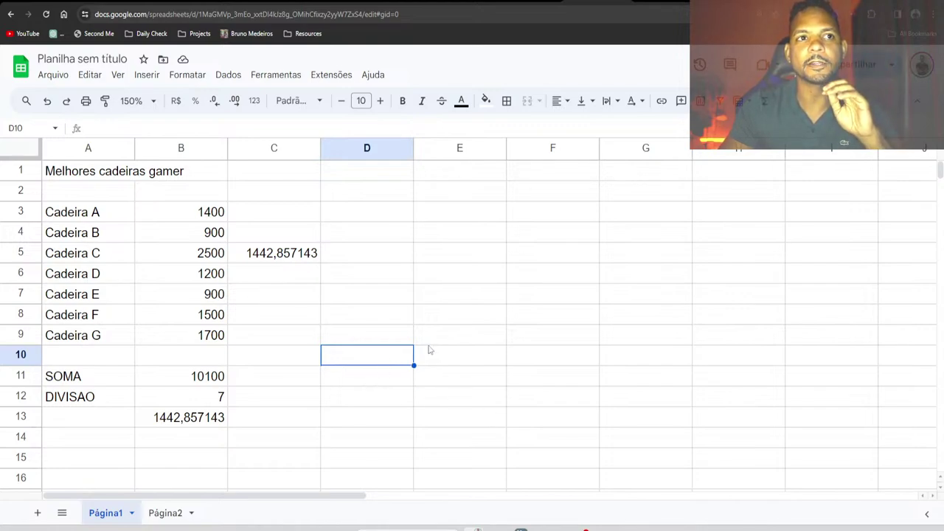
{"action": "left_click", "coordinate": [428, 344]}
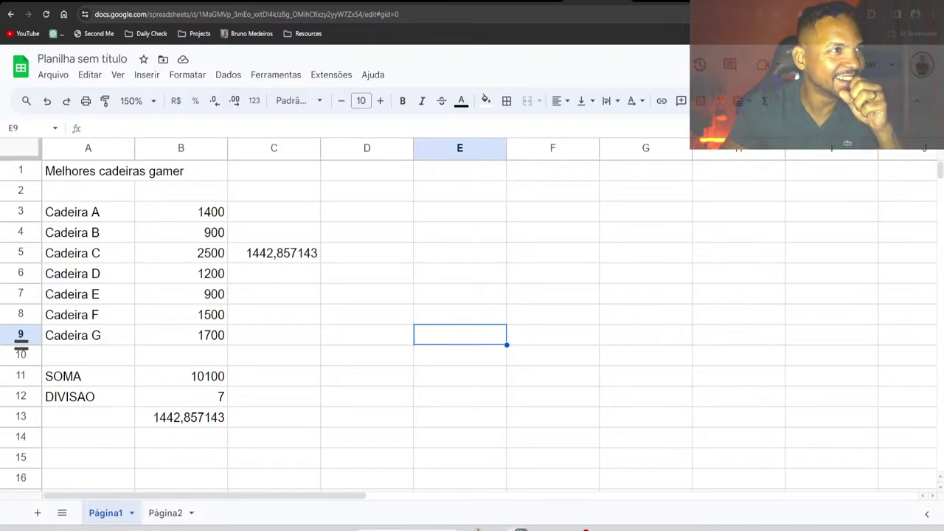
{"action": "left_click", "coordinate": [422, 402]}
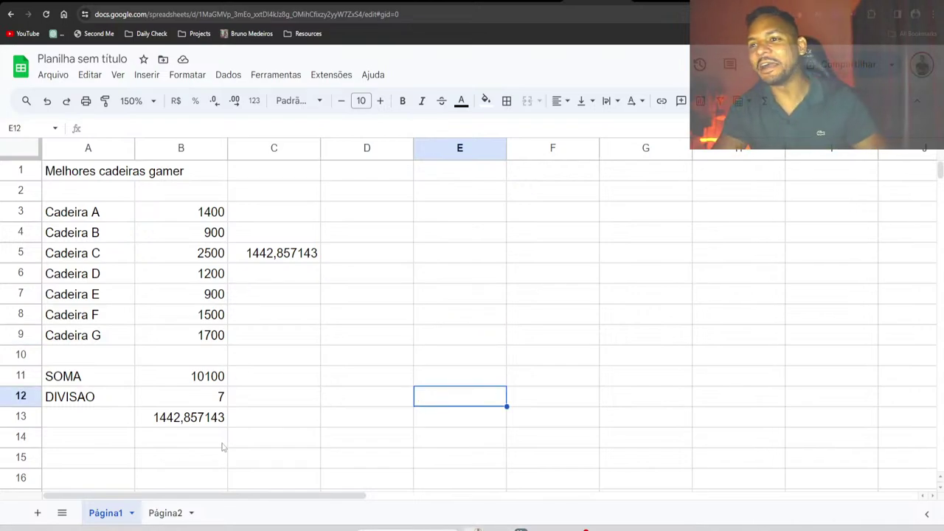